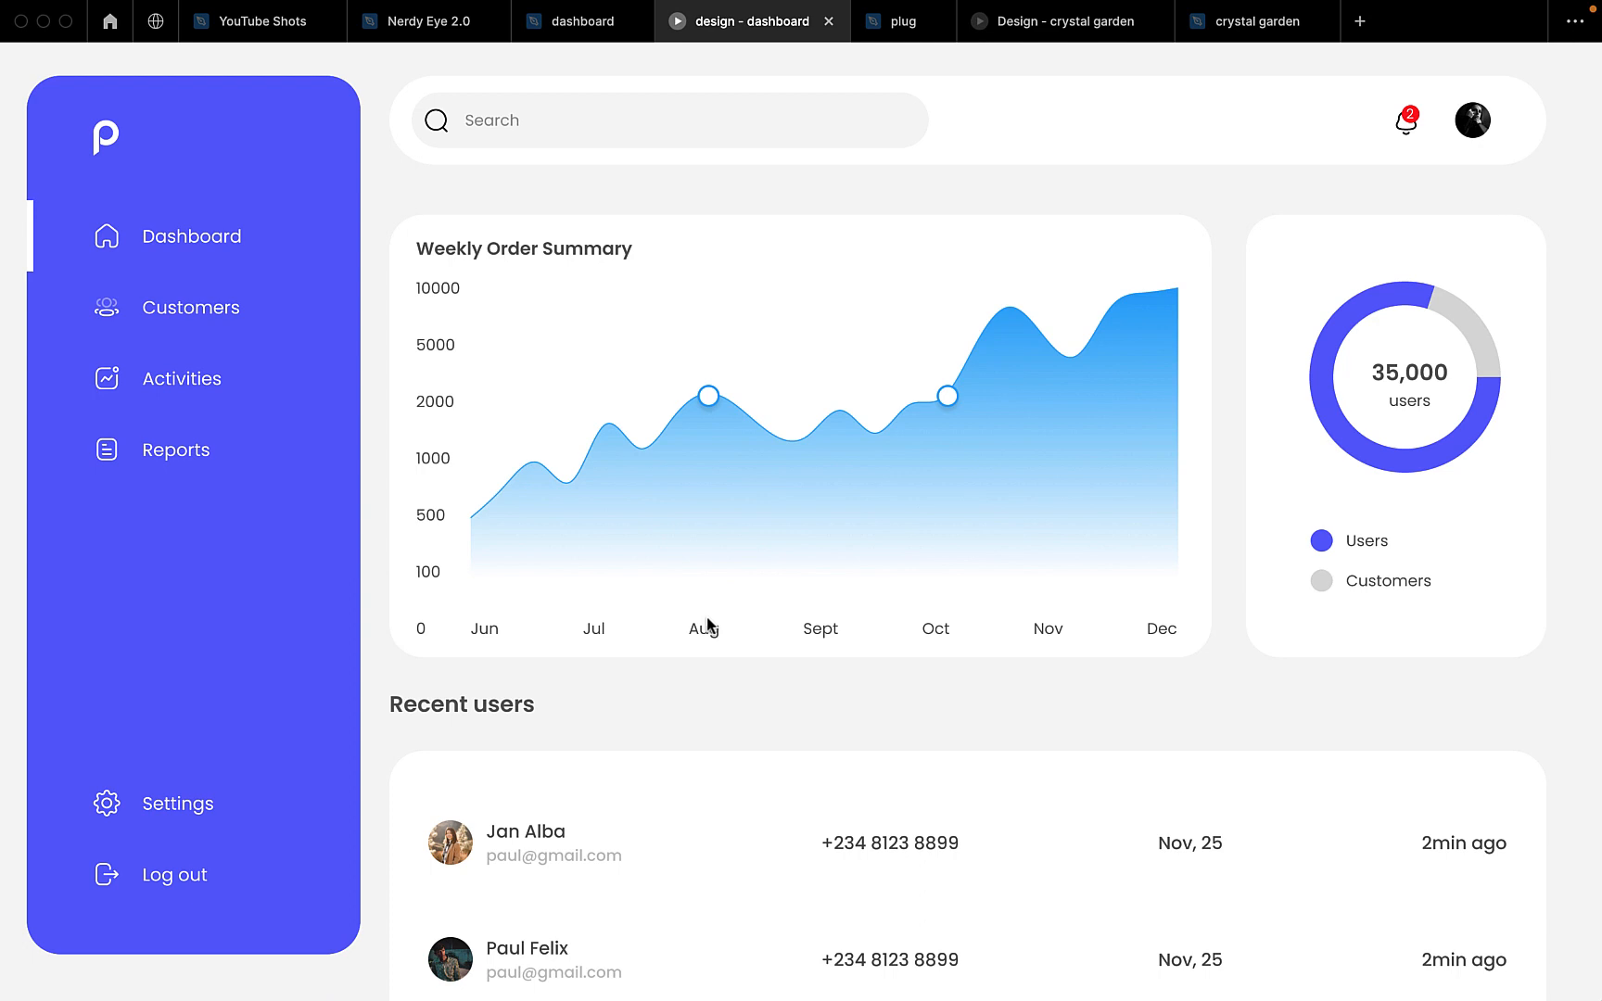
Look over the finished dashboard prototype with its Weekly Order Summary chart and recent users list
scroll(709, 625, down, 1)
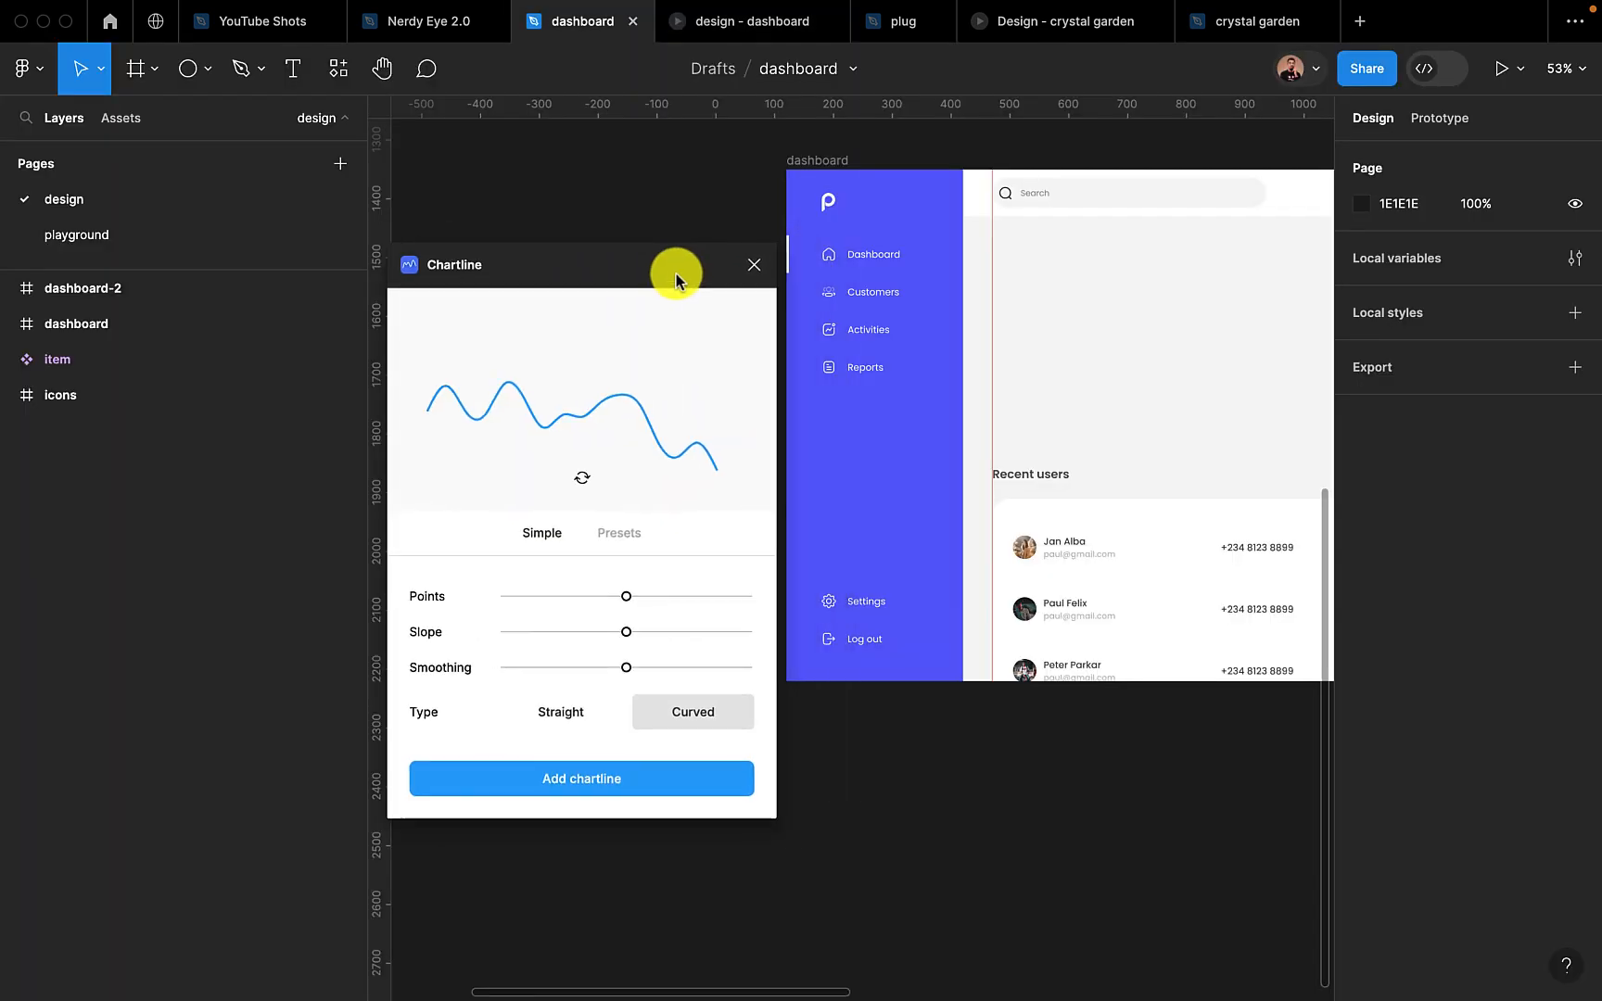
drag(676, 274, 572, 258)
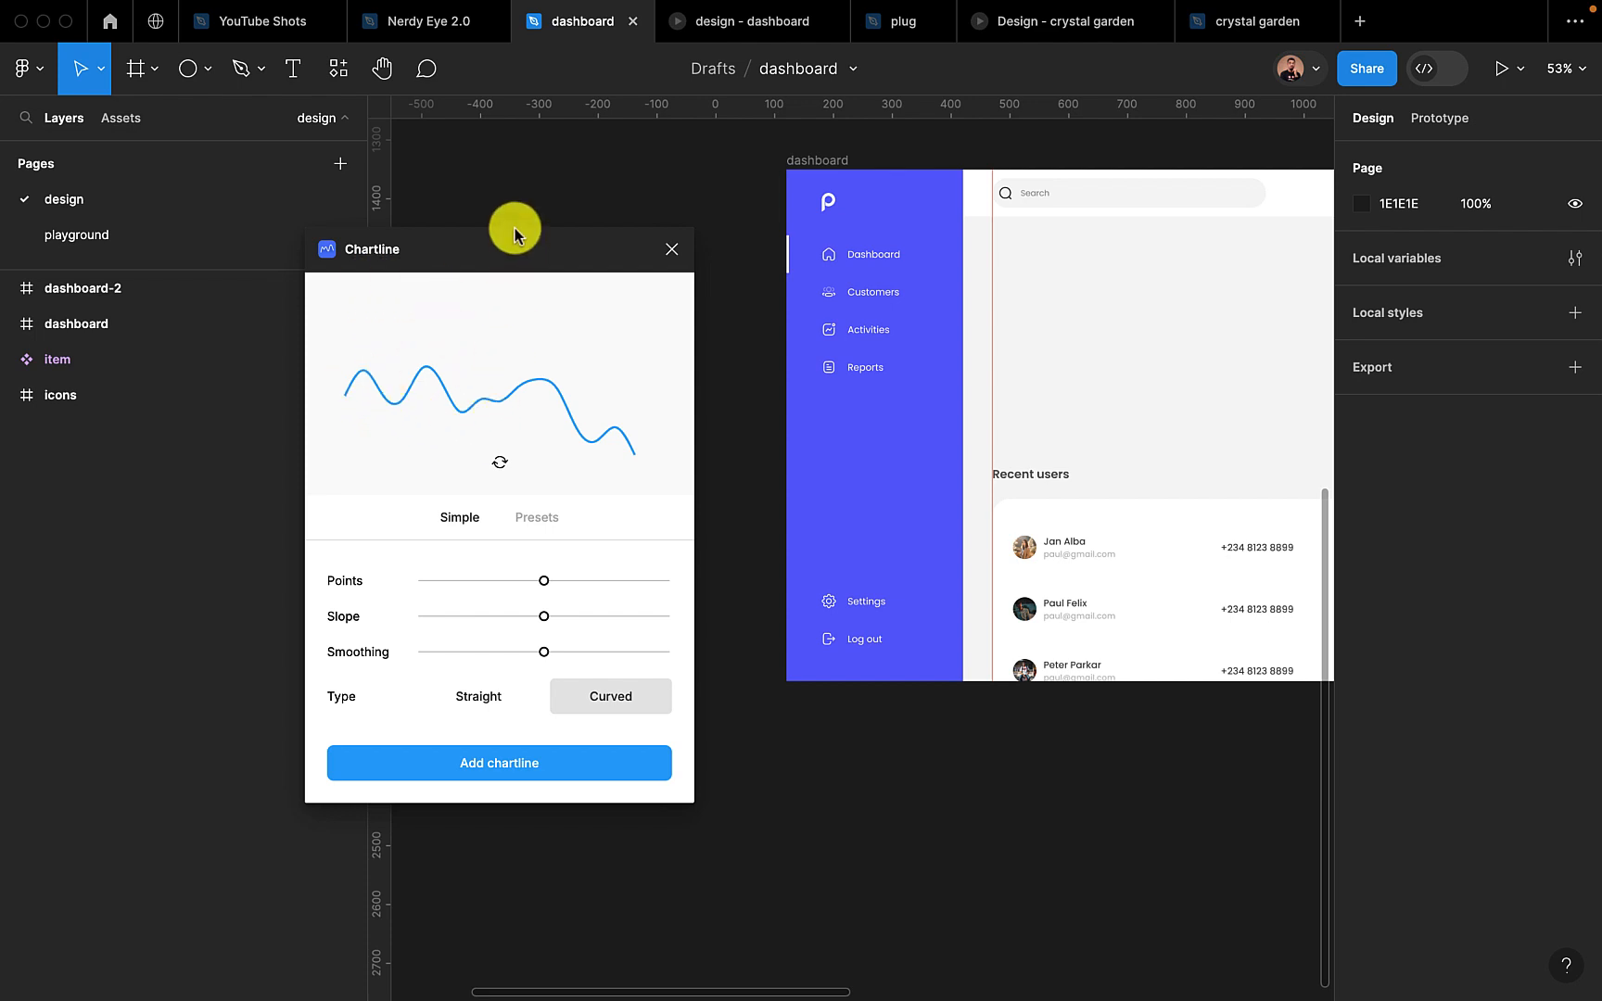
Check the plugin listing for Chartline and place its plugin window clear of the dashboard frame
drag(515, 228, 725, 172)
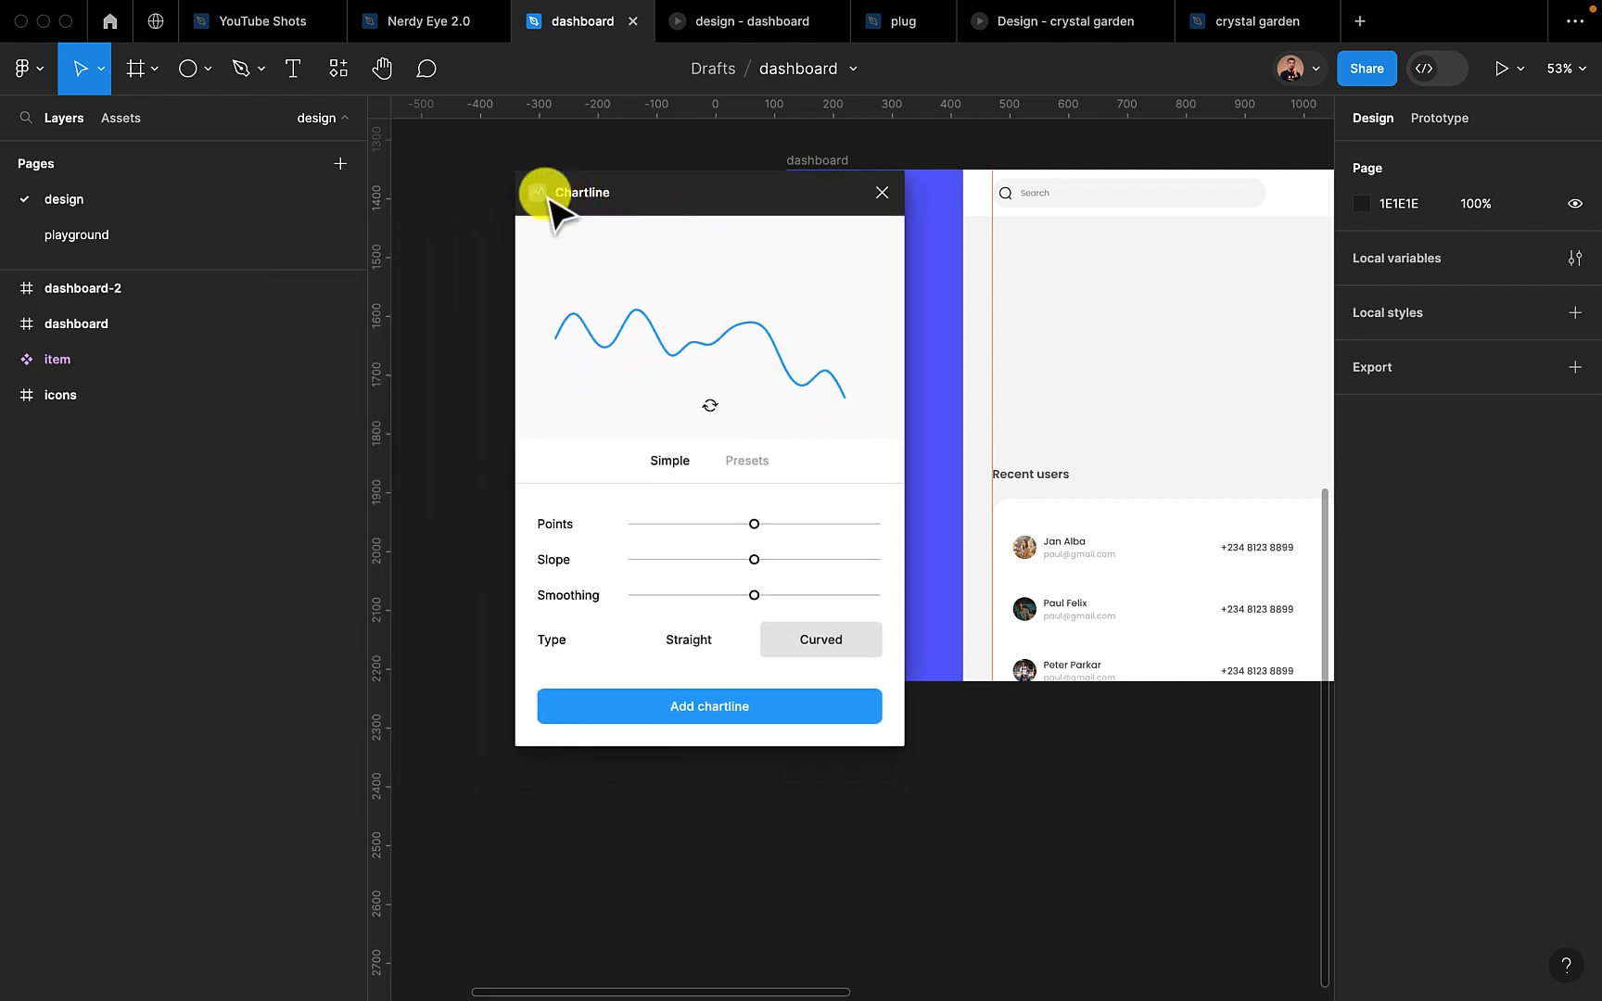
click(338, 68)
drag(644, 170, 948, 178)
click(334, 76)
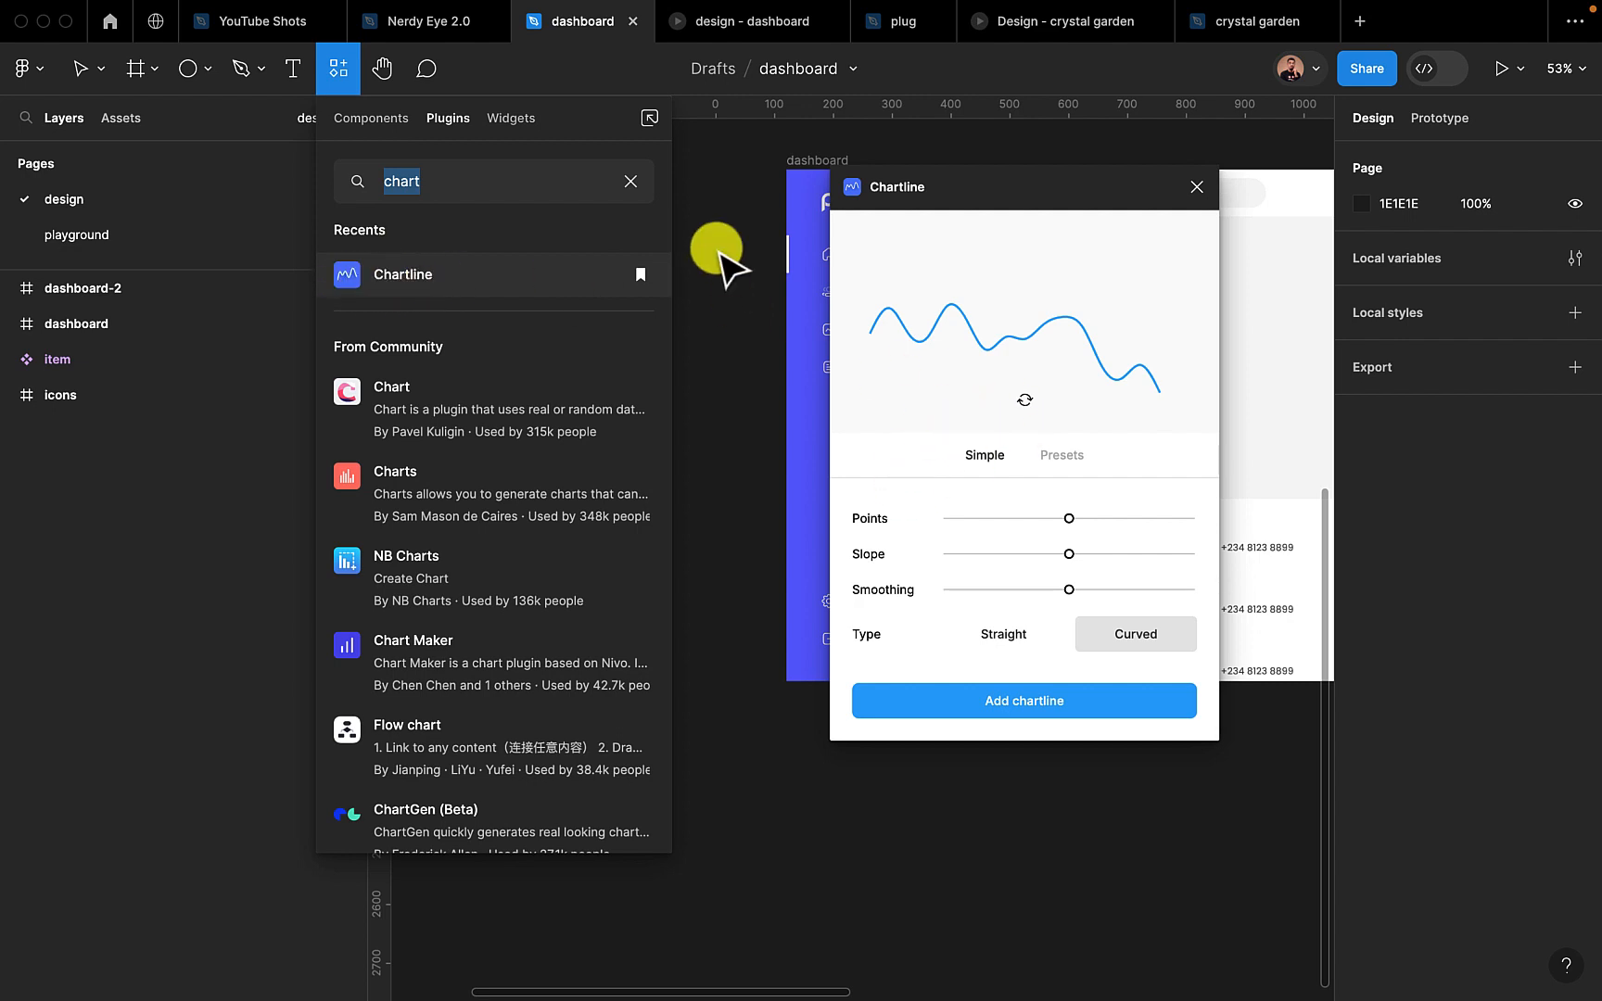
click(746, 197)
drag(951, 185, 387, 237)
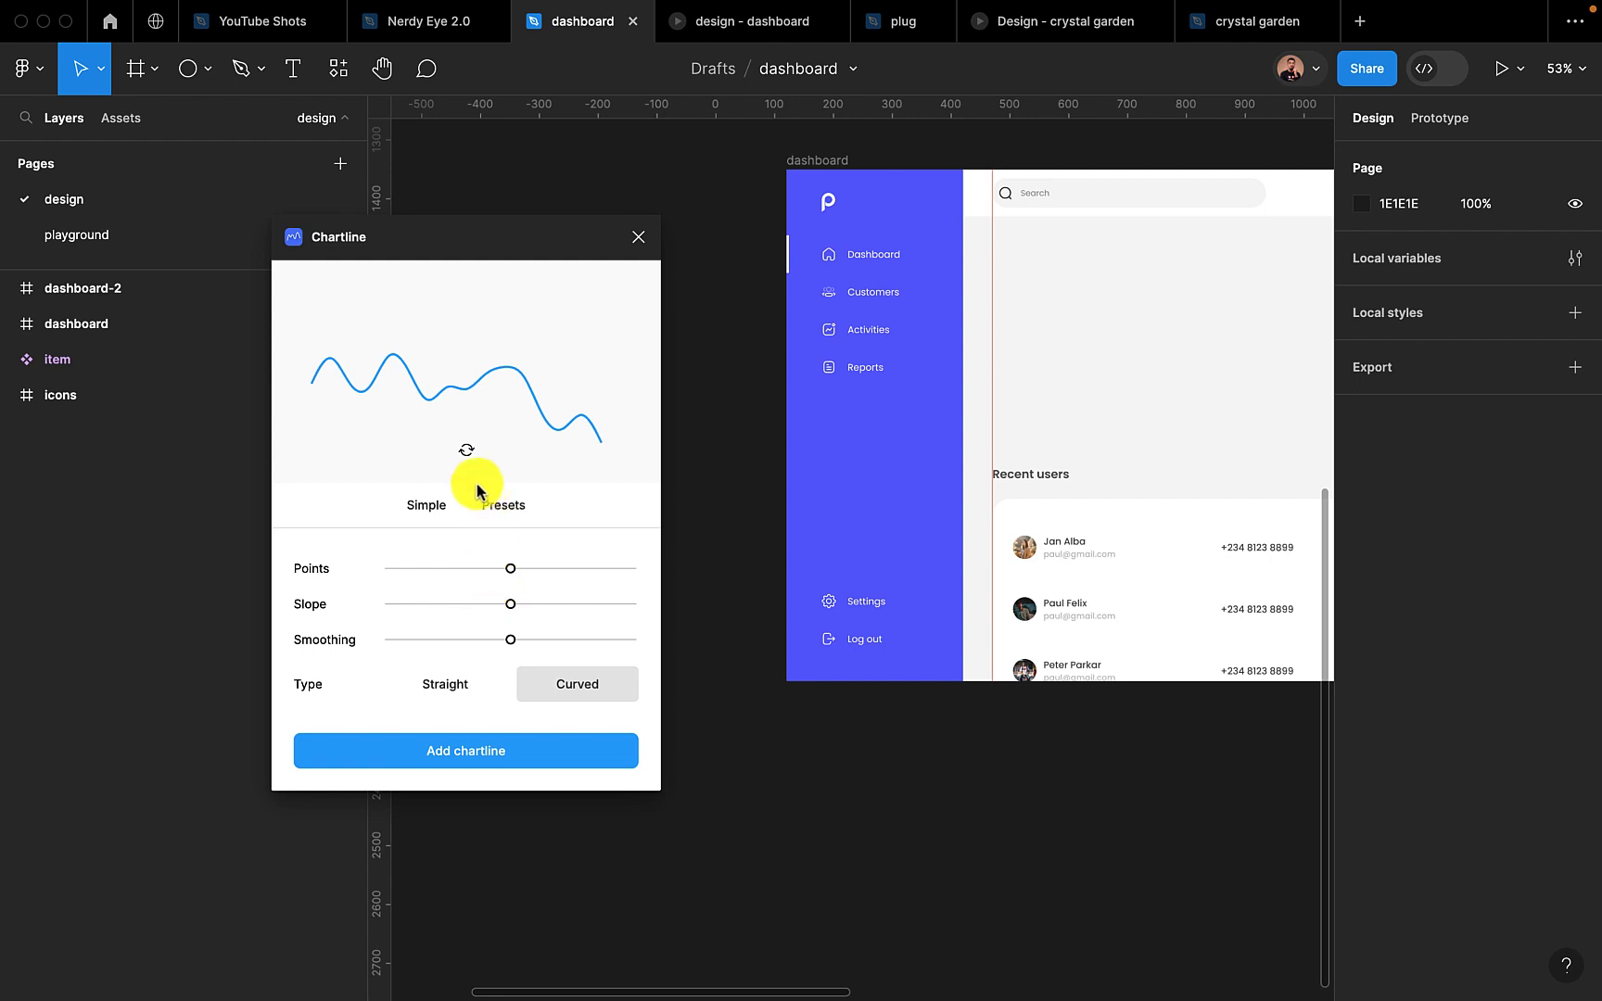
Regenerate the random chart line several times in Chartline until its curve trends upward
click(467, 452)
click(467, 451)
click(466, 451)
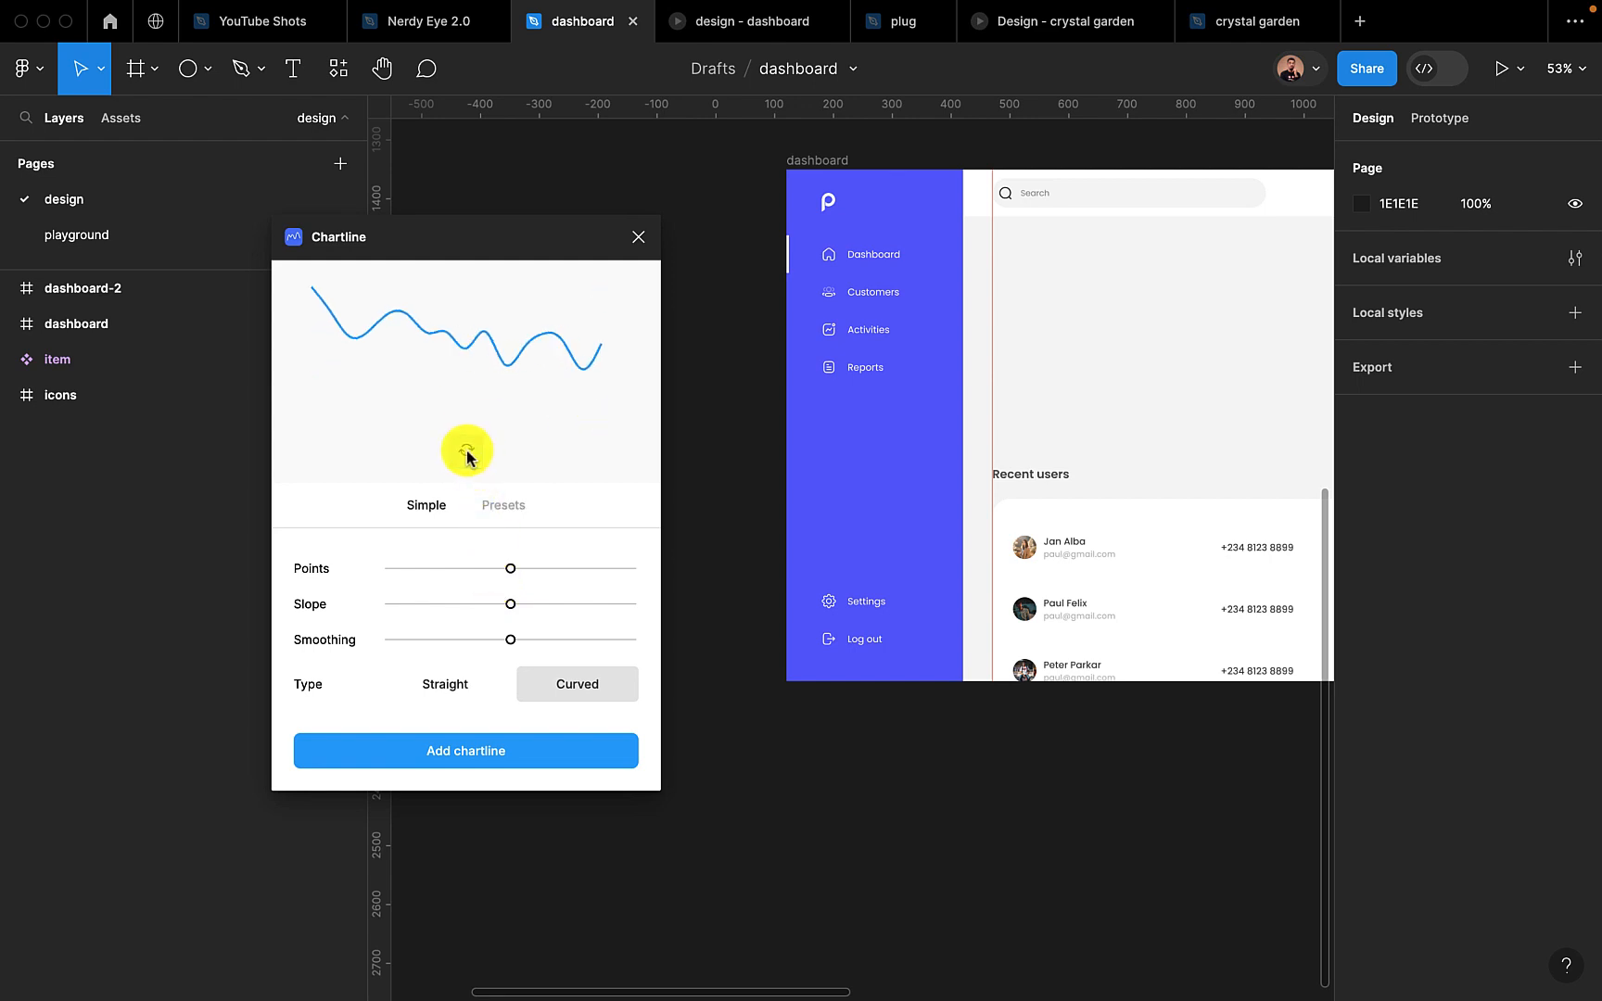
click(466, 451)
click(467, 451)
click(466, 451)
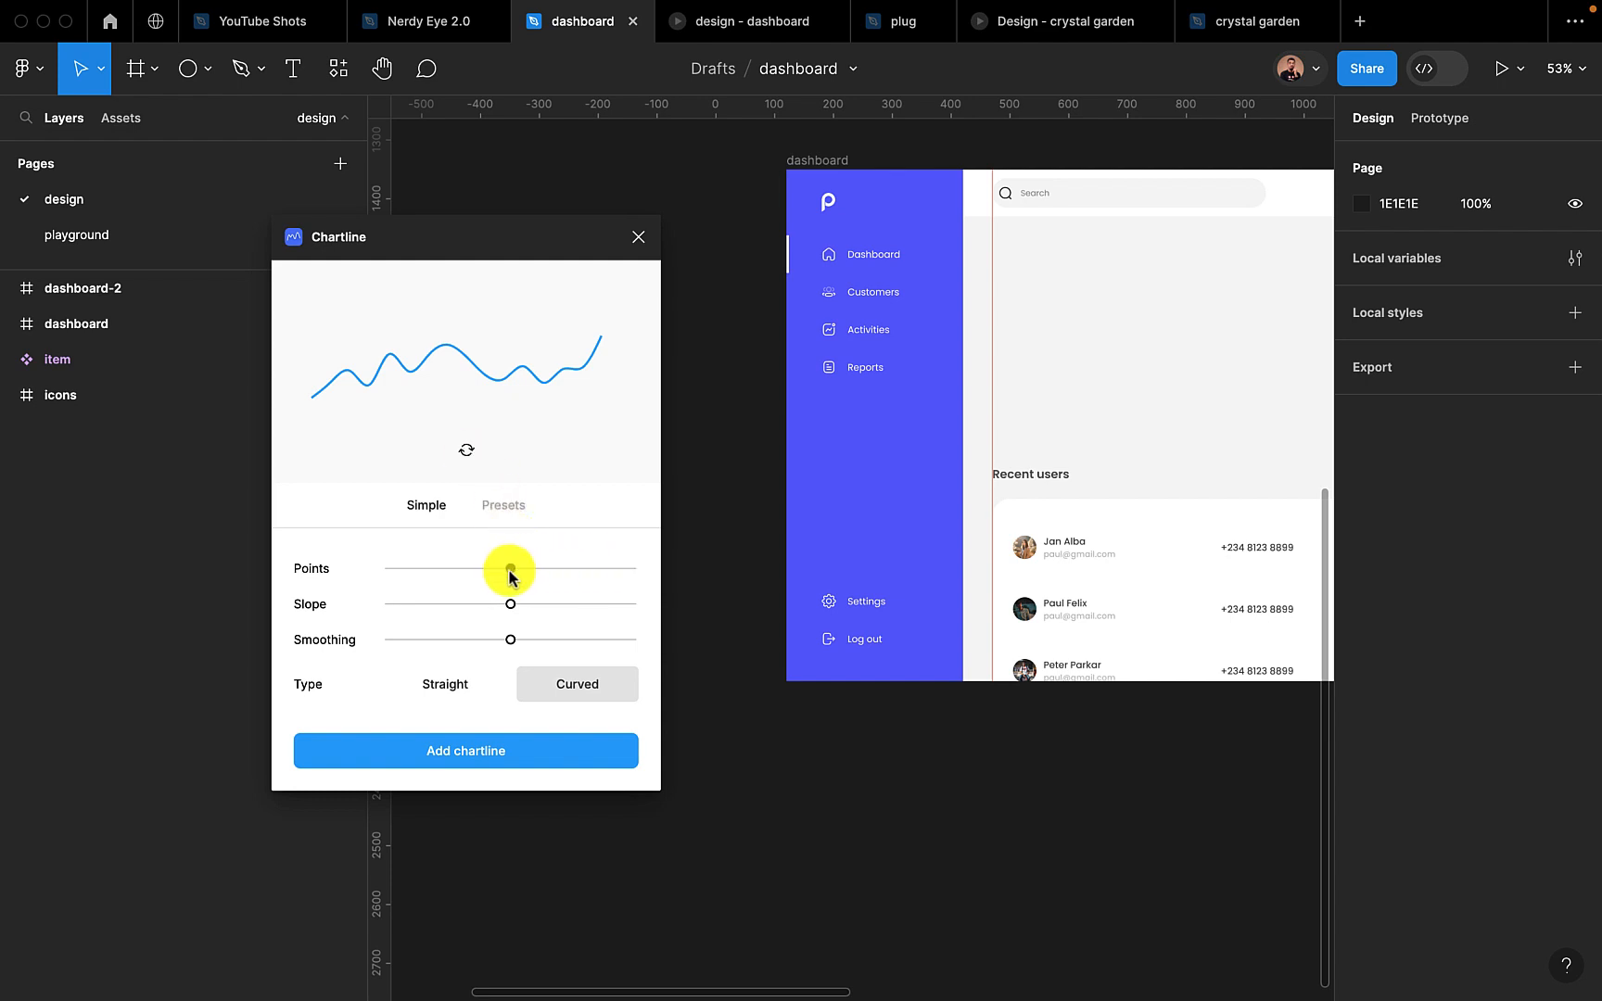
Raise the chart line's Points and Slope above the midpoint, and compare the Straight type before returning to Curved
drag(512, 568, 559, 603)
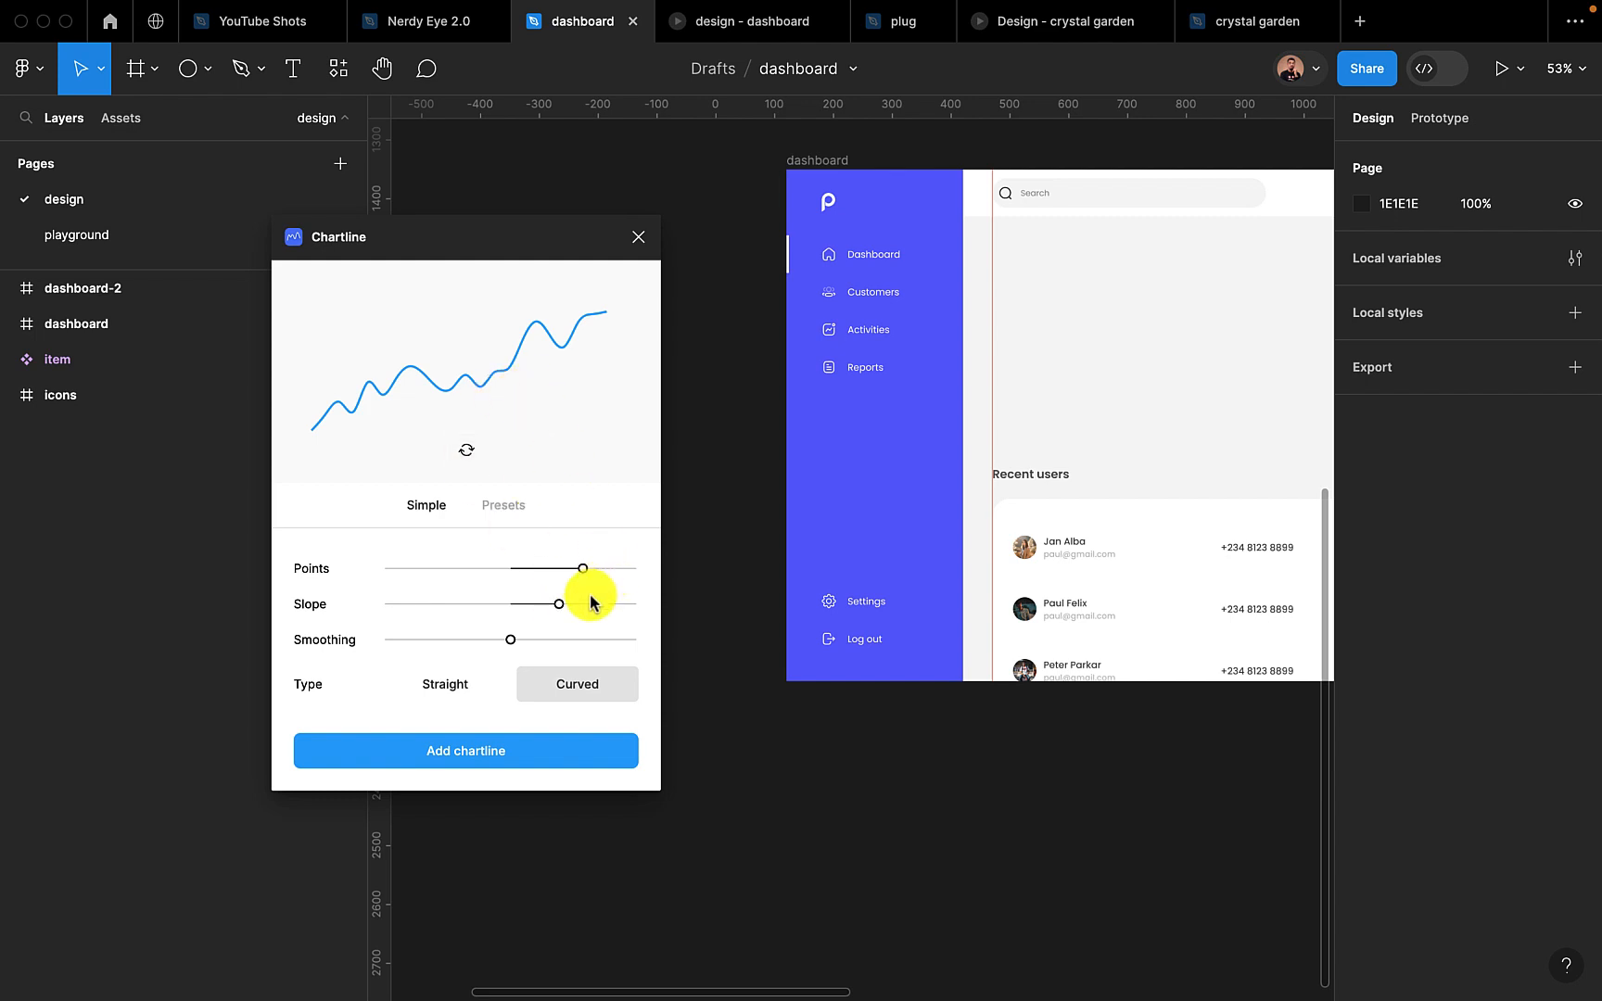
click(459, 686)
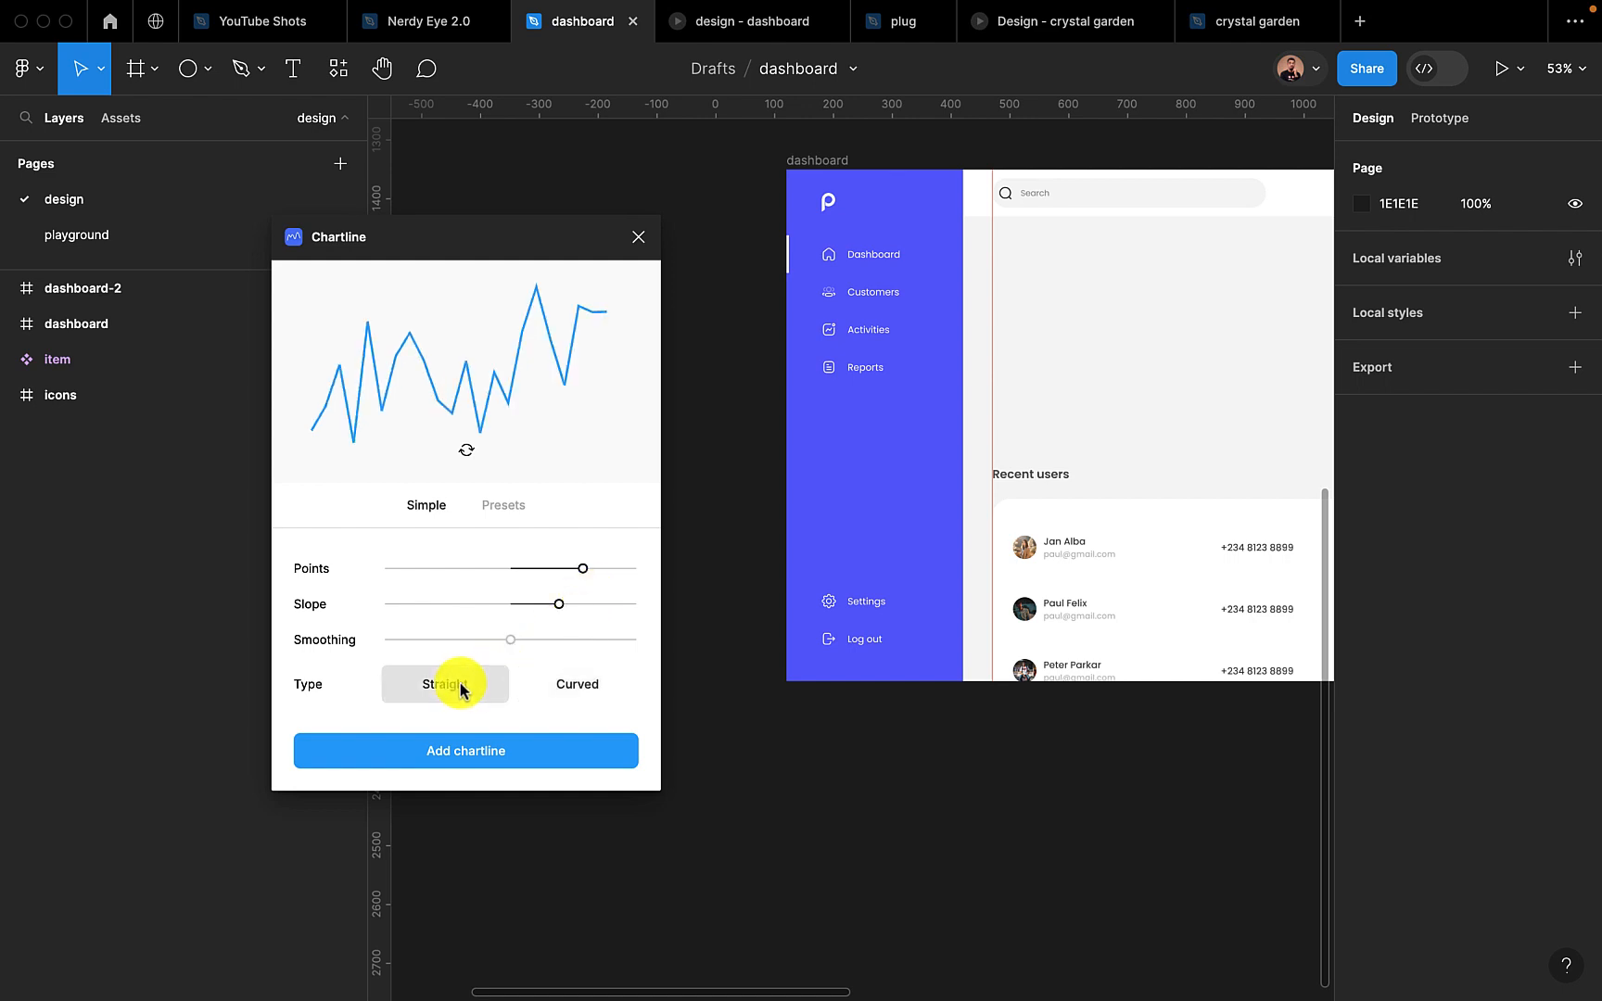
click(588, 688)
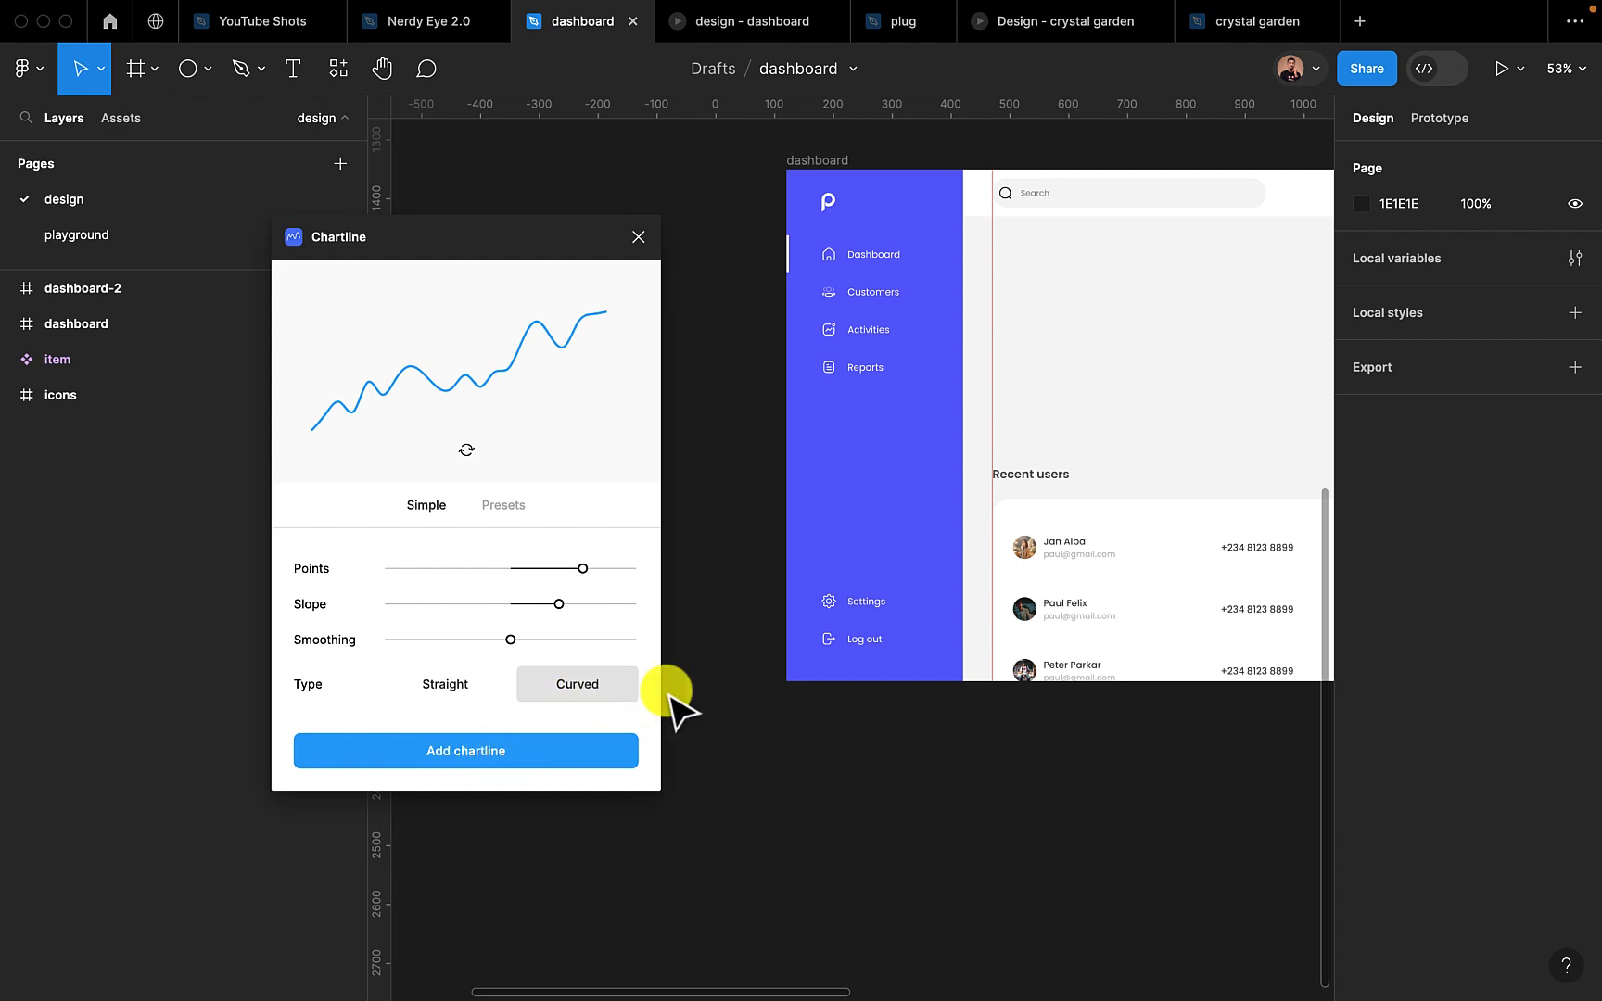
Add the generated chart line to the empty canvas beside the dashboard frame and close the Chartline plugin
scroll(686, 702, left, 8)
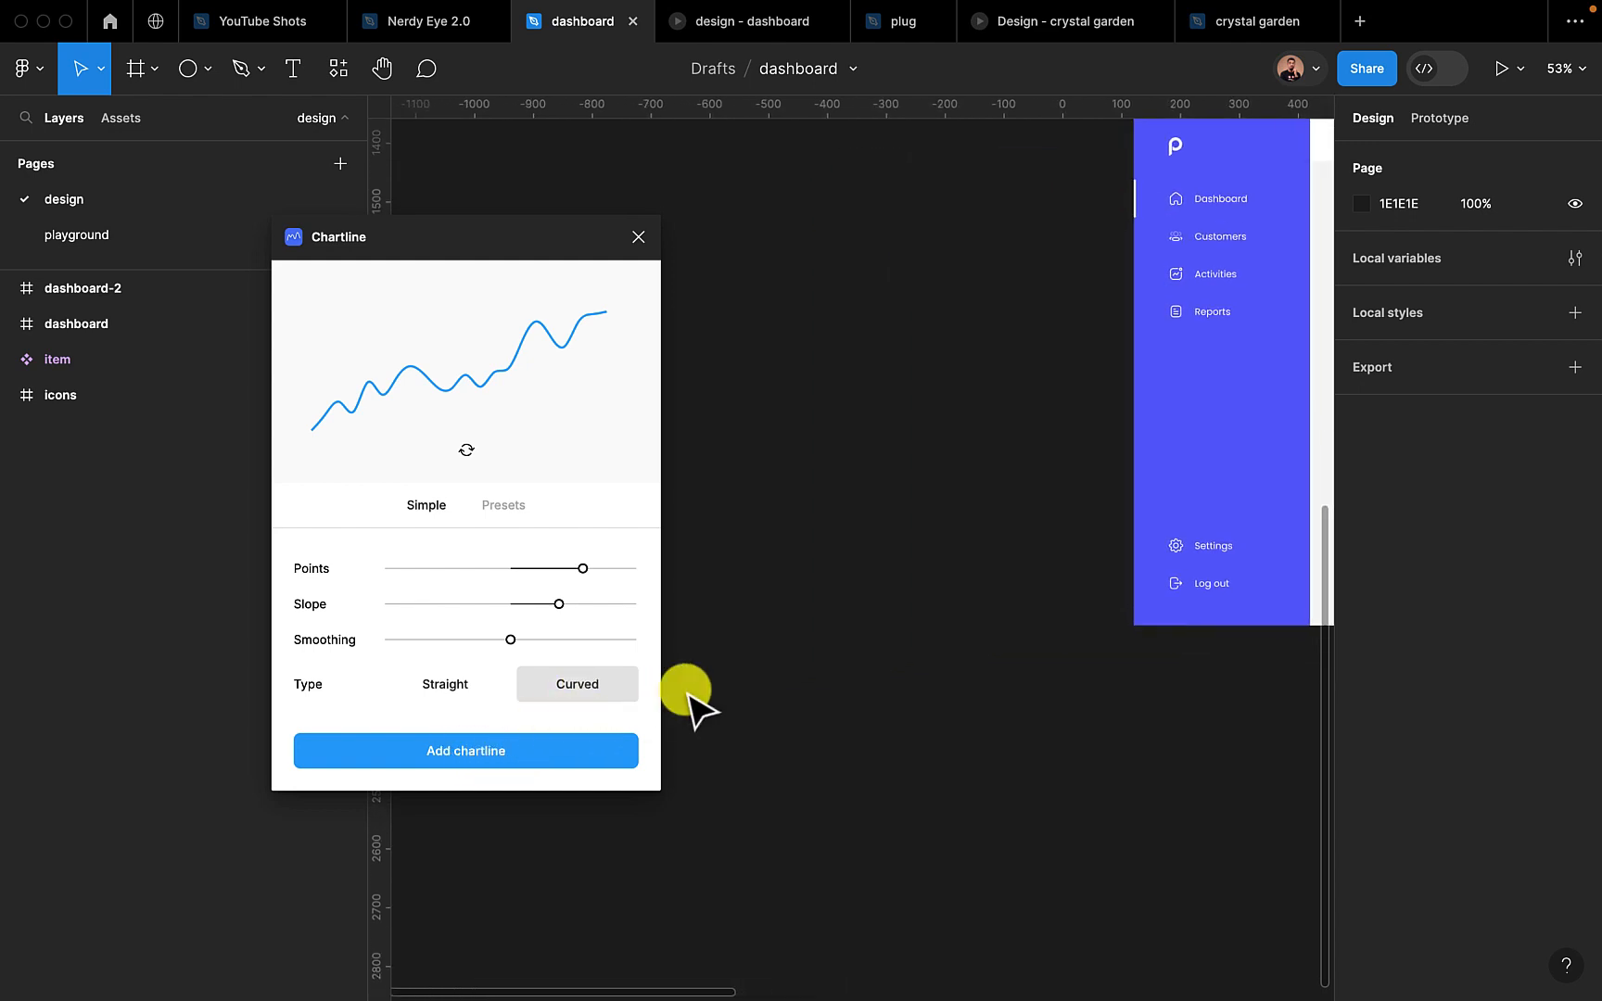
click(465, 753)
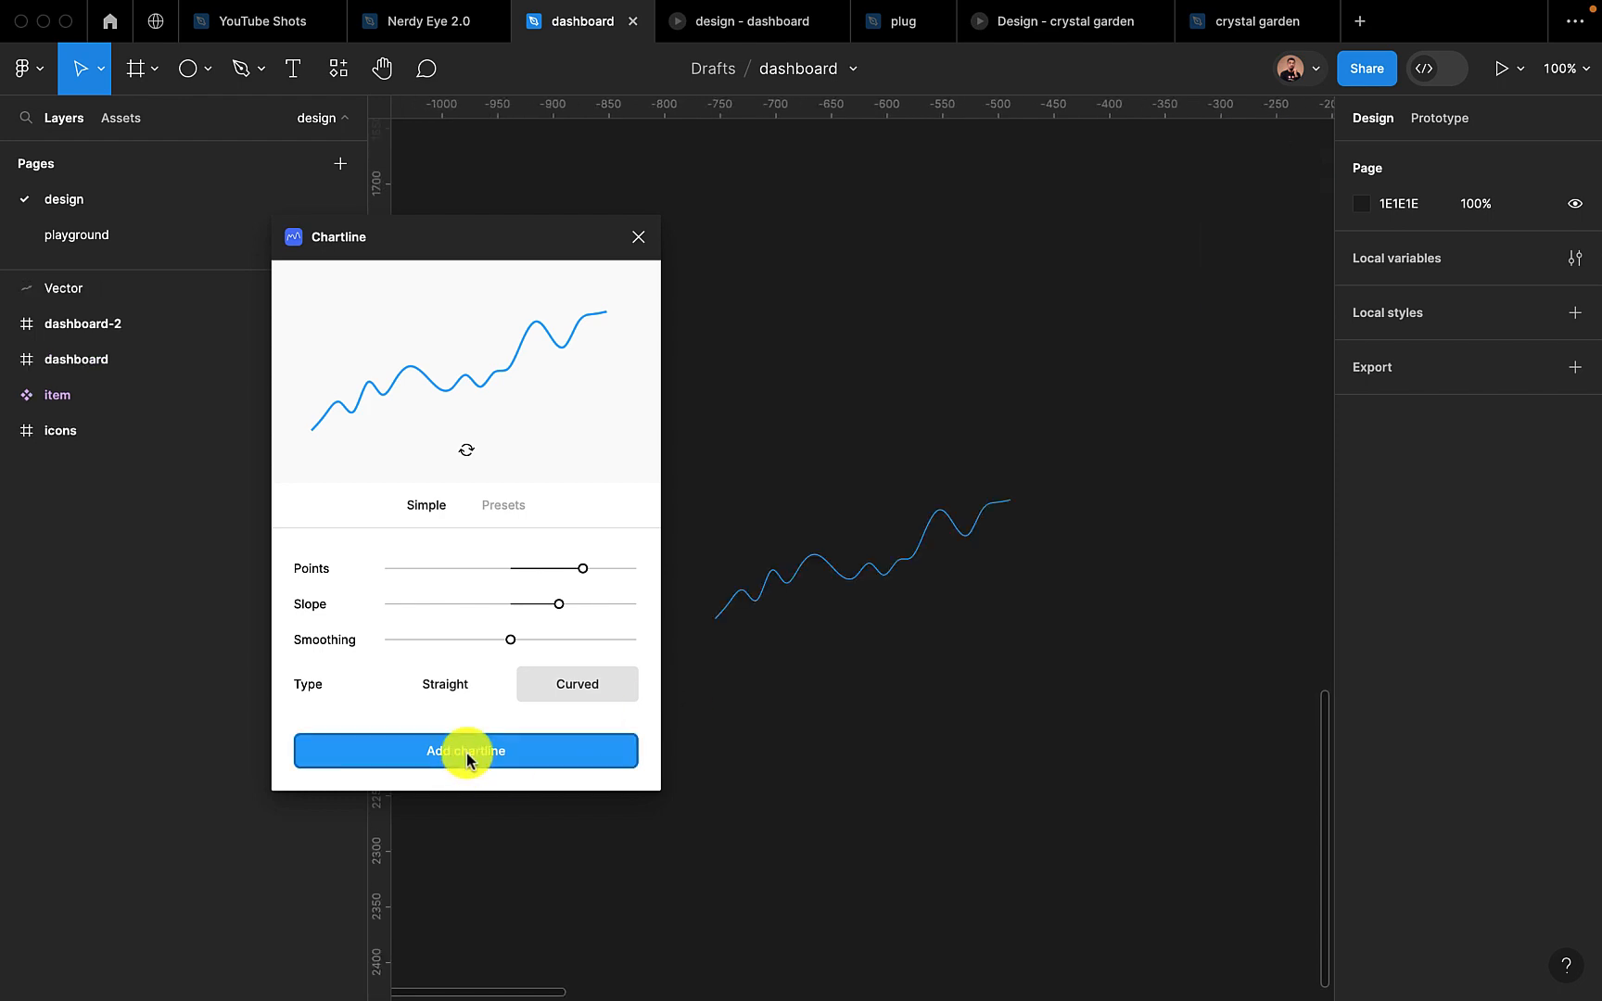
click(834, 569)
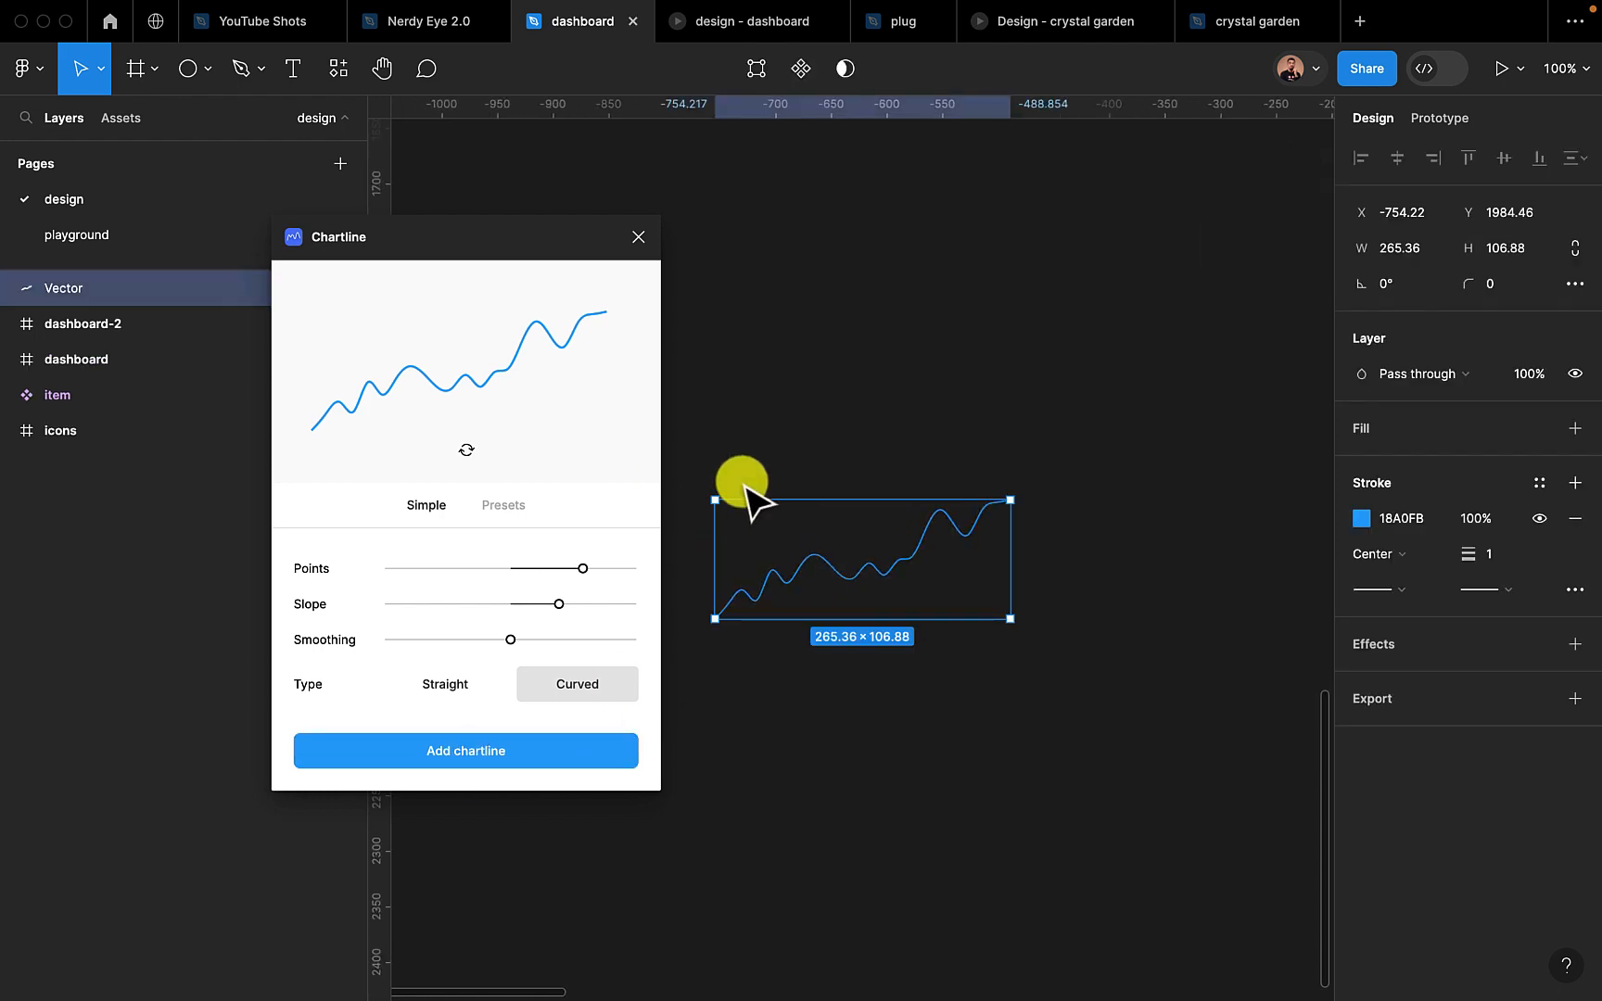
click(638, 242)
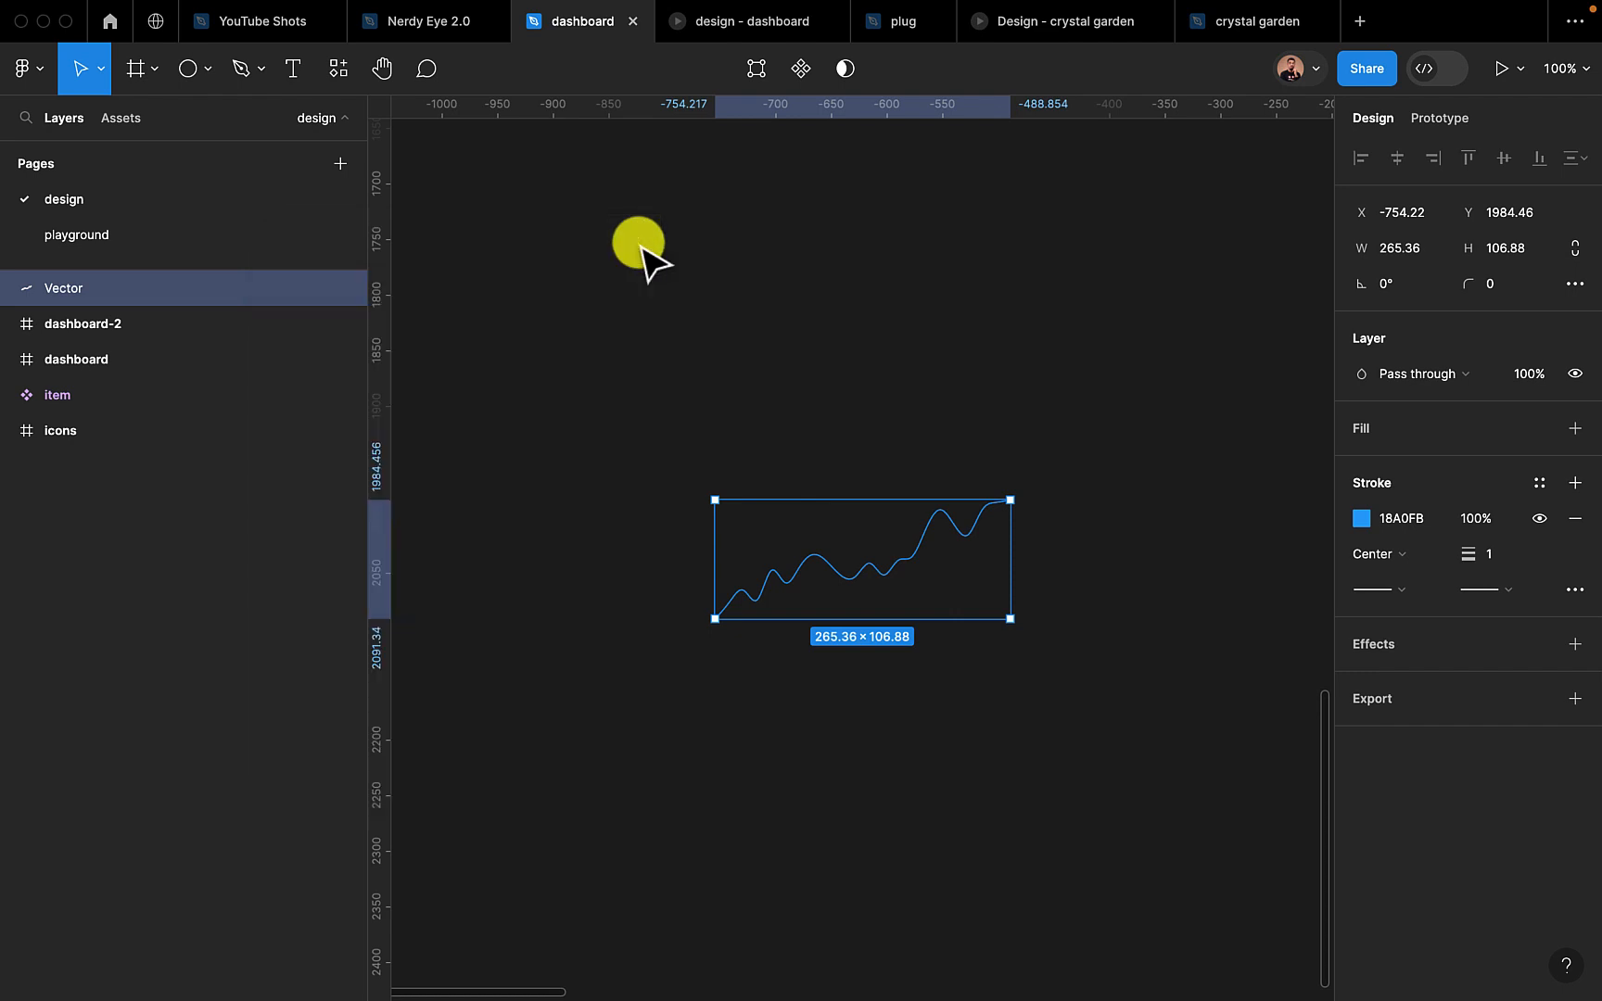
Move the chart line up on the canvas to about X -770, Y 1931 and deselect it
click(843, 682)
scroll(845, 684, up, 2)
click(823, 536)
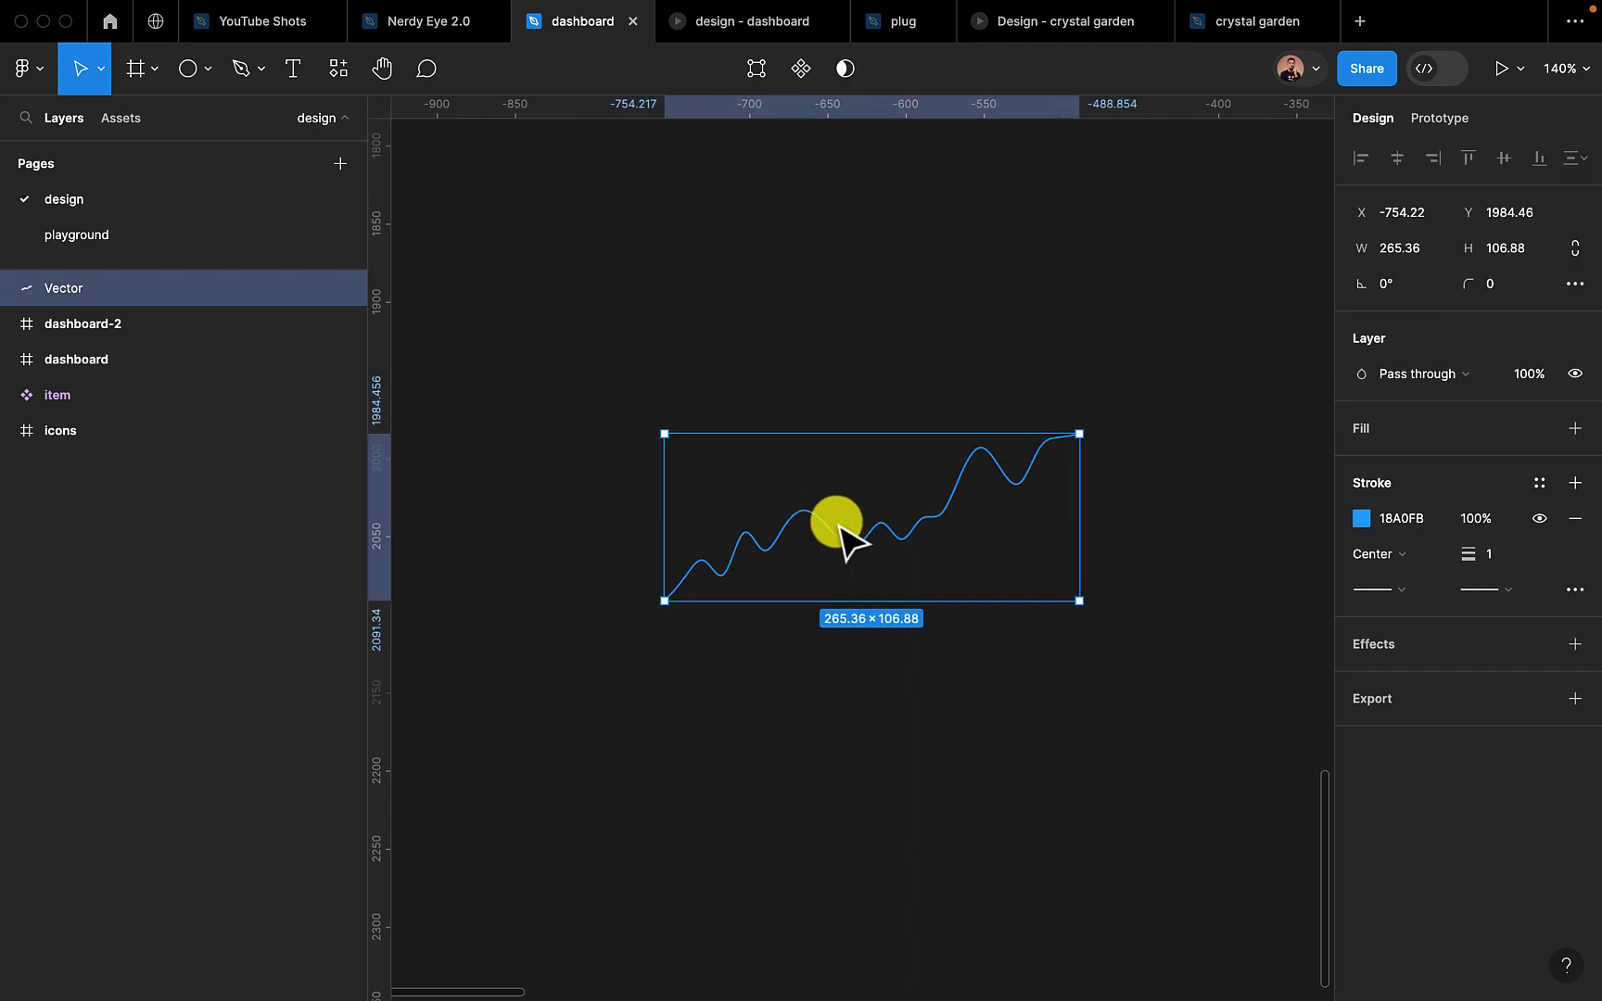
scroll(818, 452, up, 1)
drag(815, 454, 817, 446)
click(798, 640)
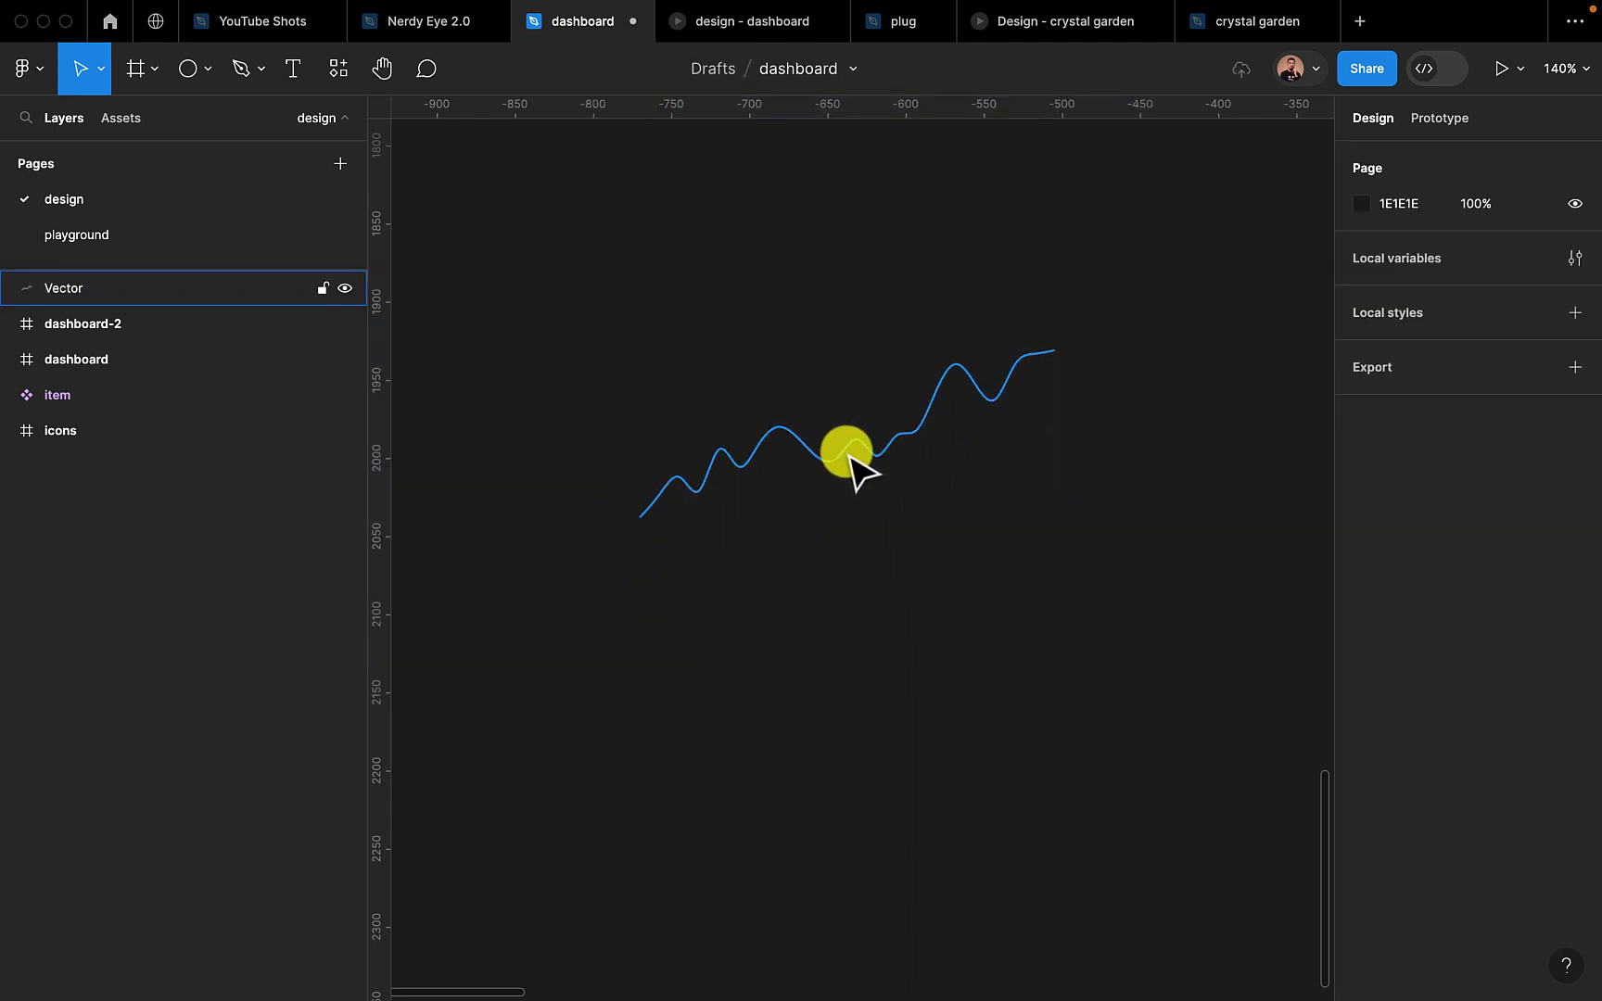
Try out a hand-drawn wavy Pen path about 380 × 165 below the chart line, and delete it
click(239, 67)
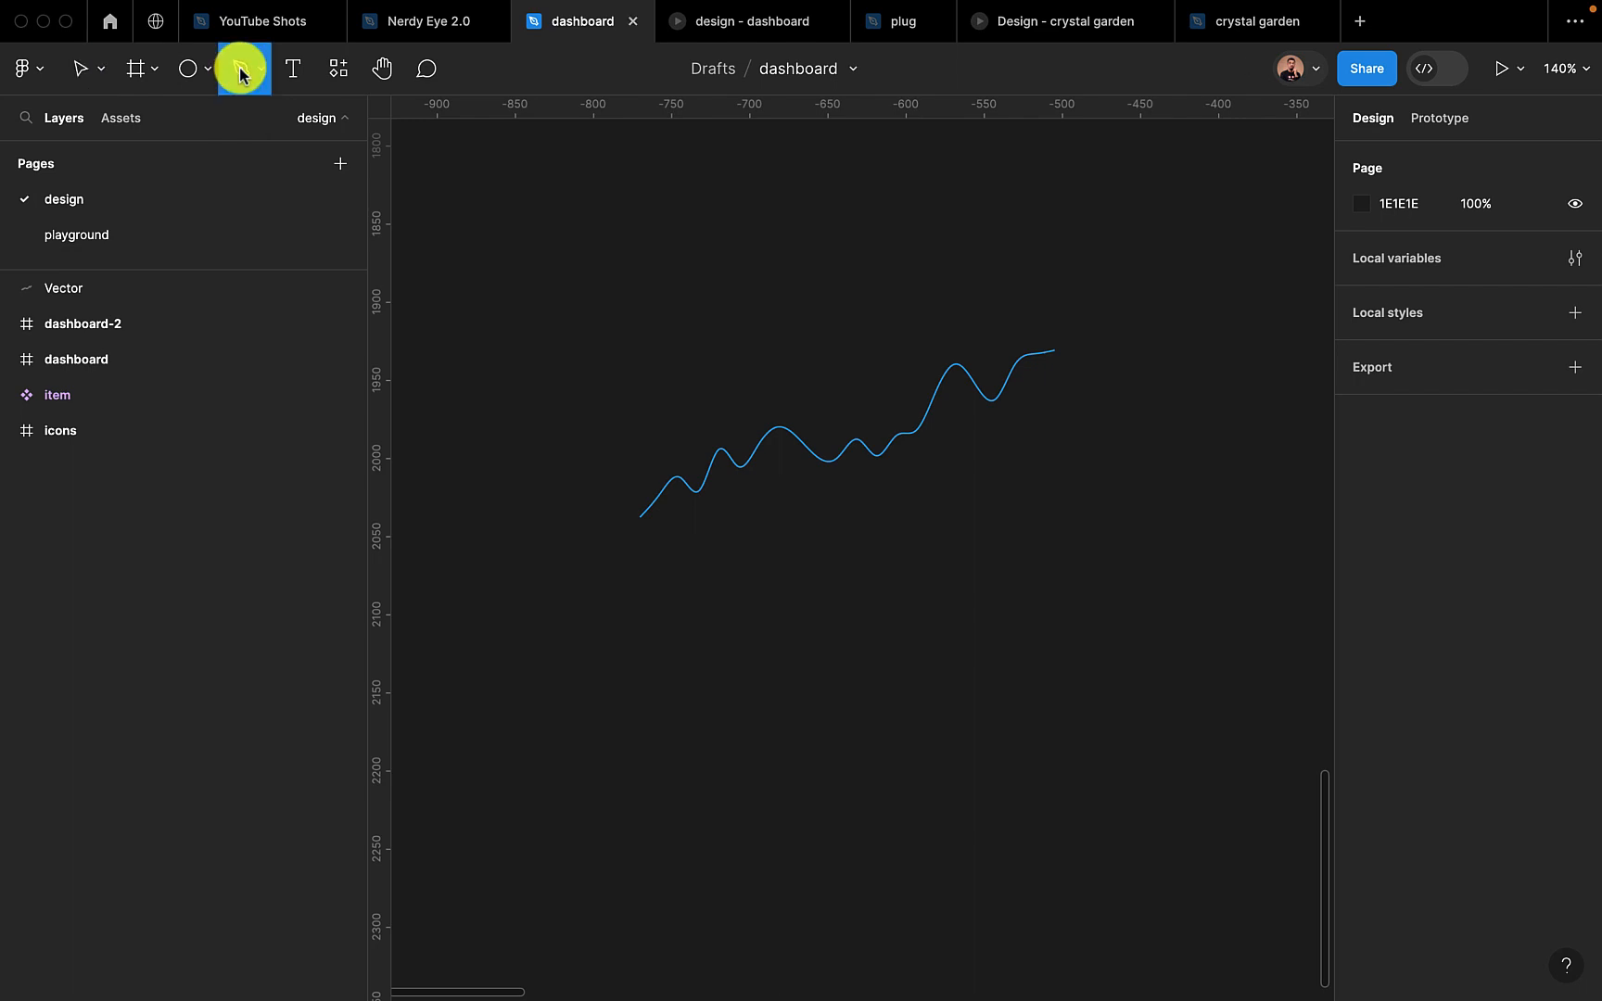
click(628, 643)
click(700, 600)
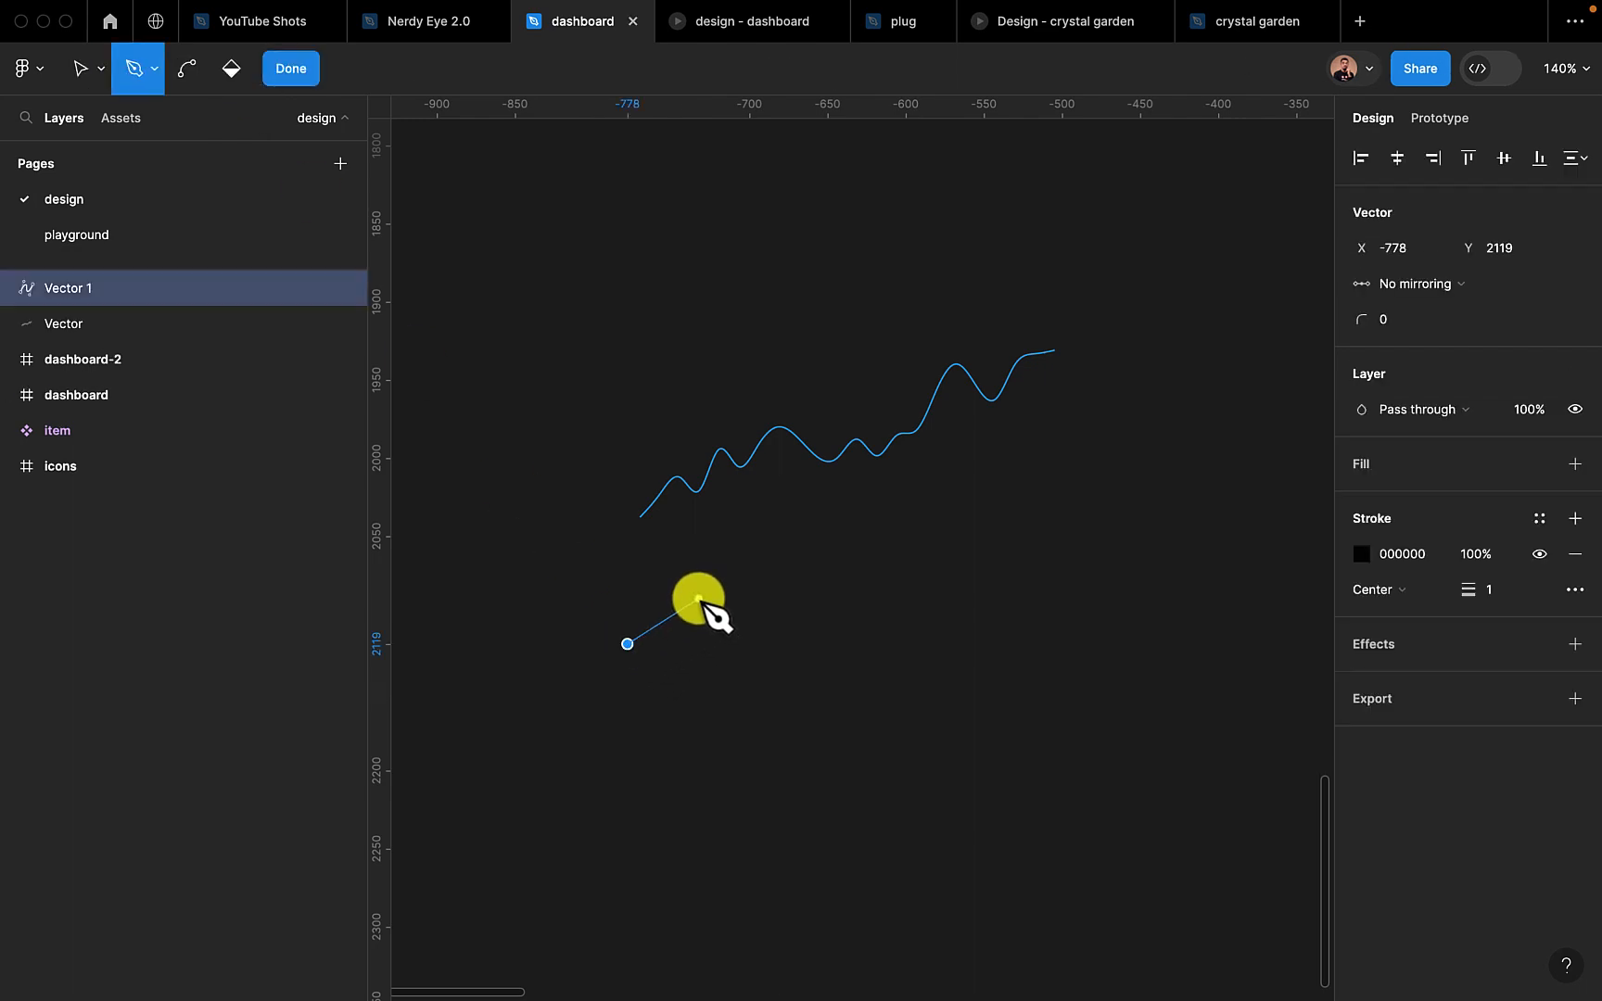
drag(699, 599, 751, 616)
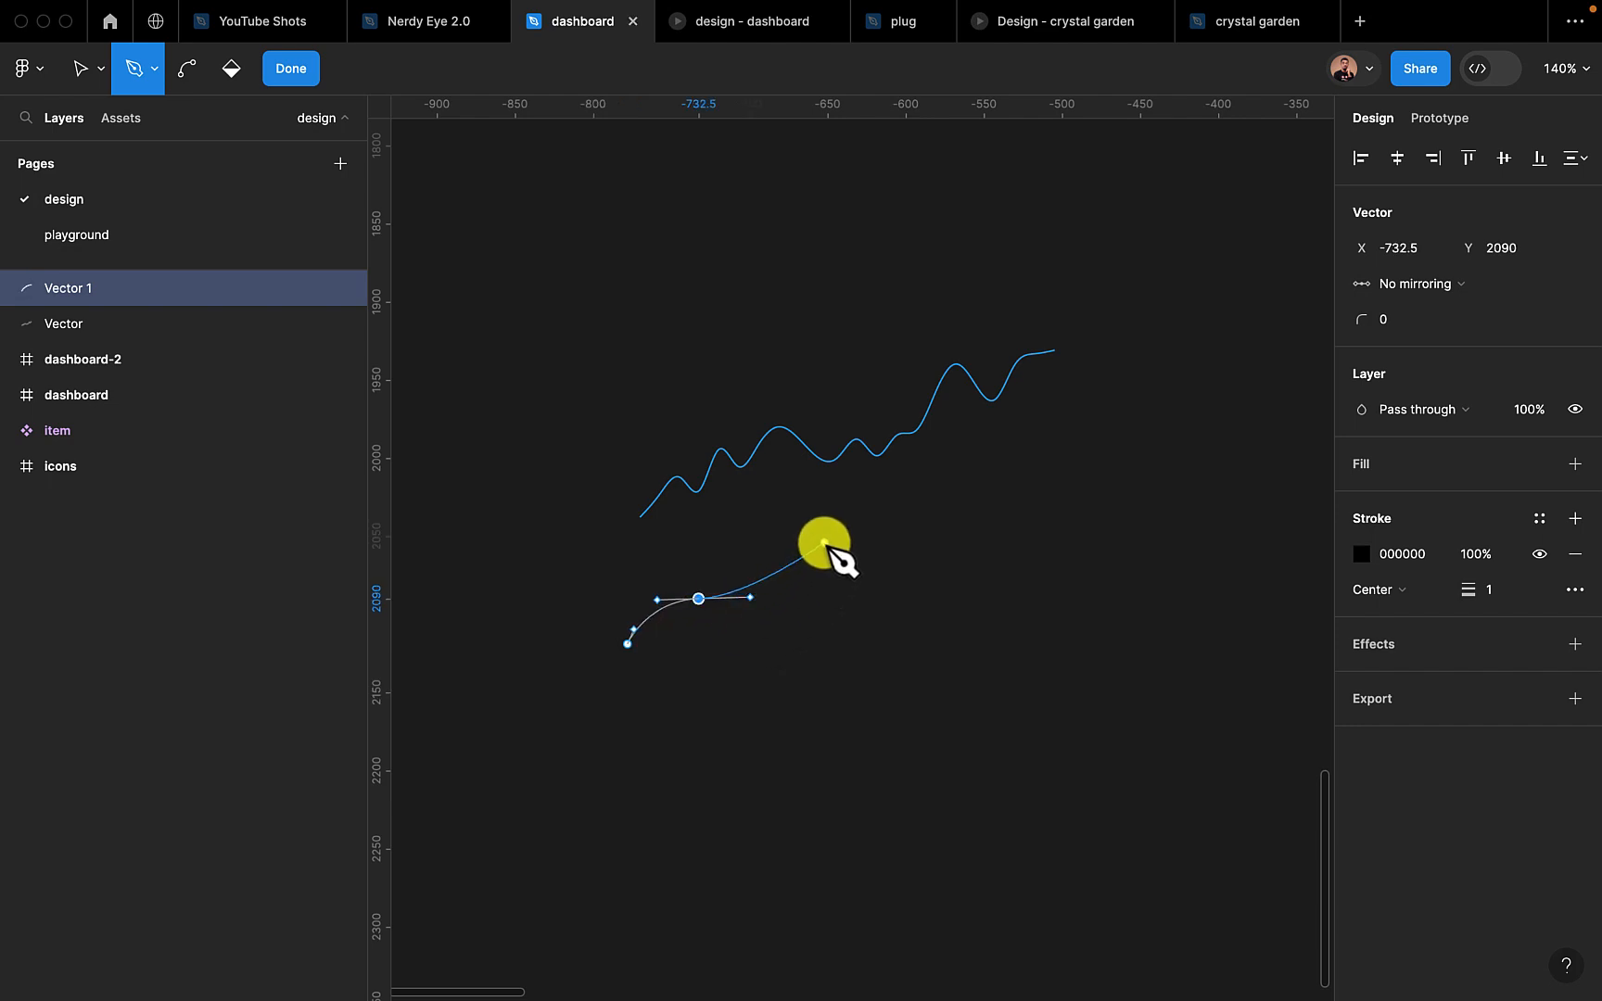
drag(824, 543, 1034, 544)
drag(1070, 474, 1216, 524)
drag(1221, 386, 1244, 335)
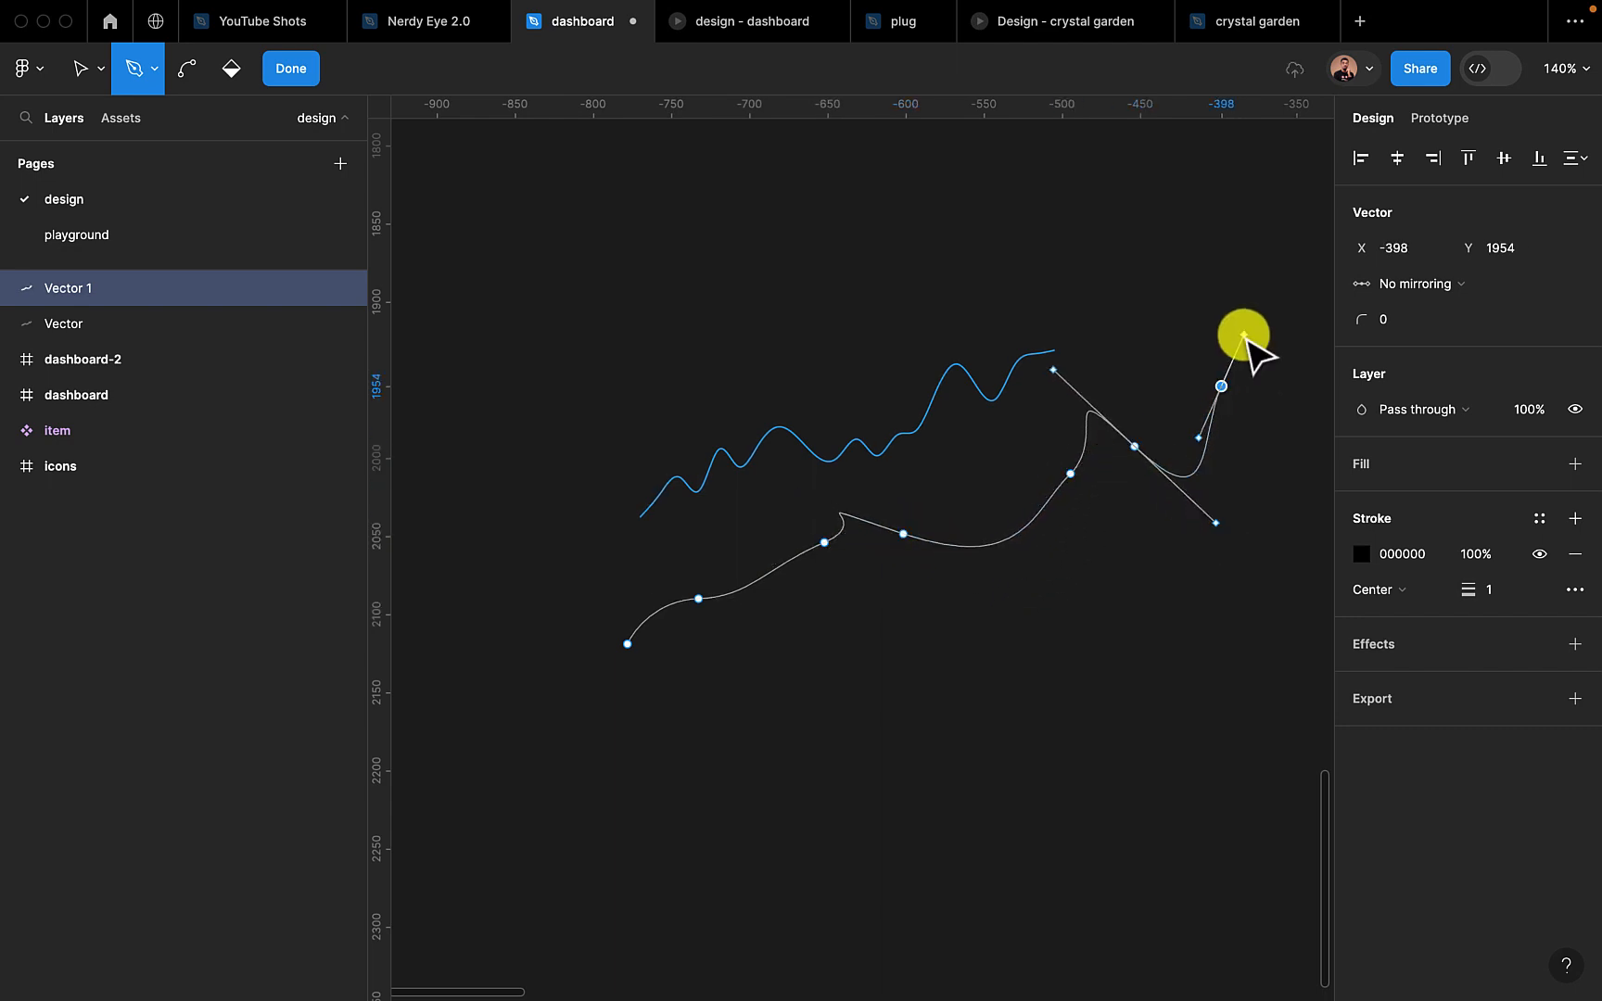
key(Escape)
key(Escape)
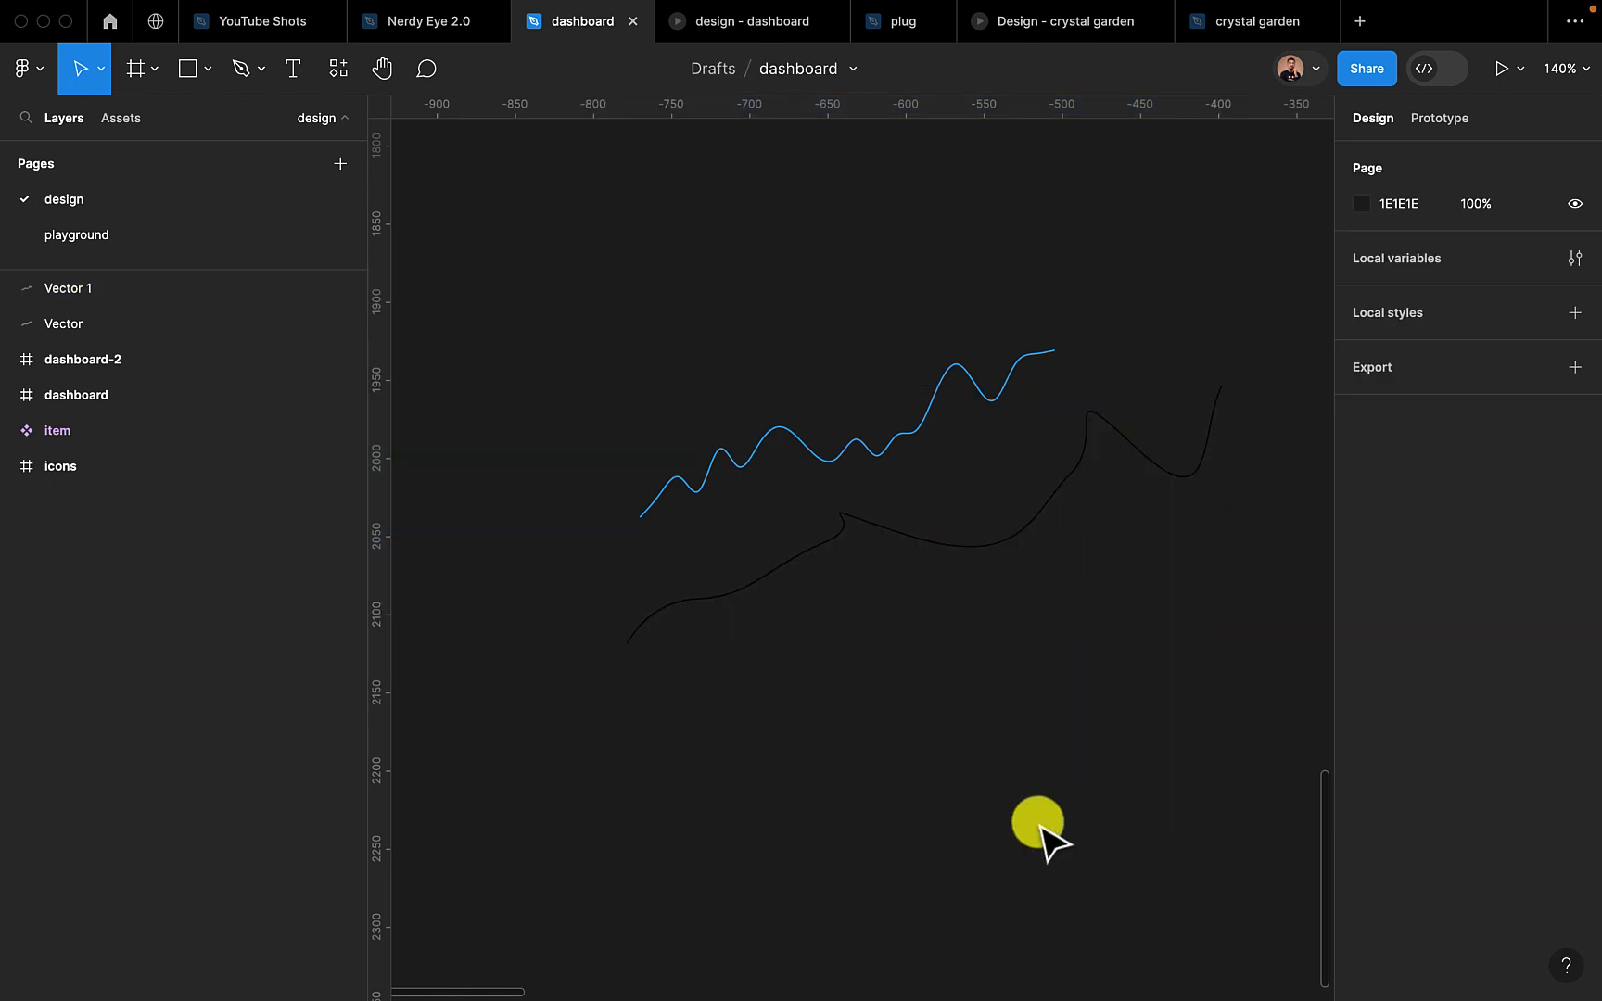
click(954, 566)
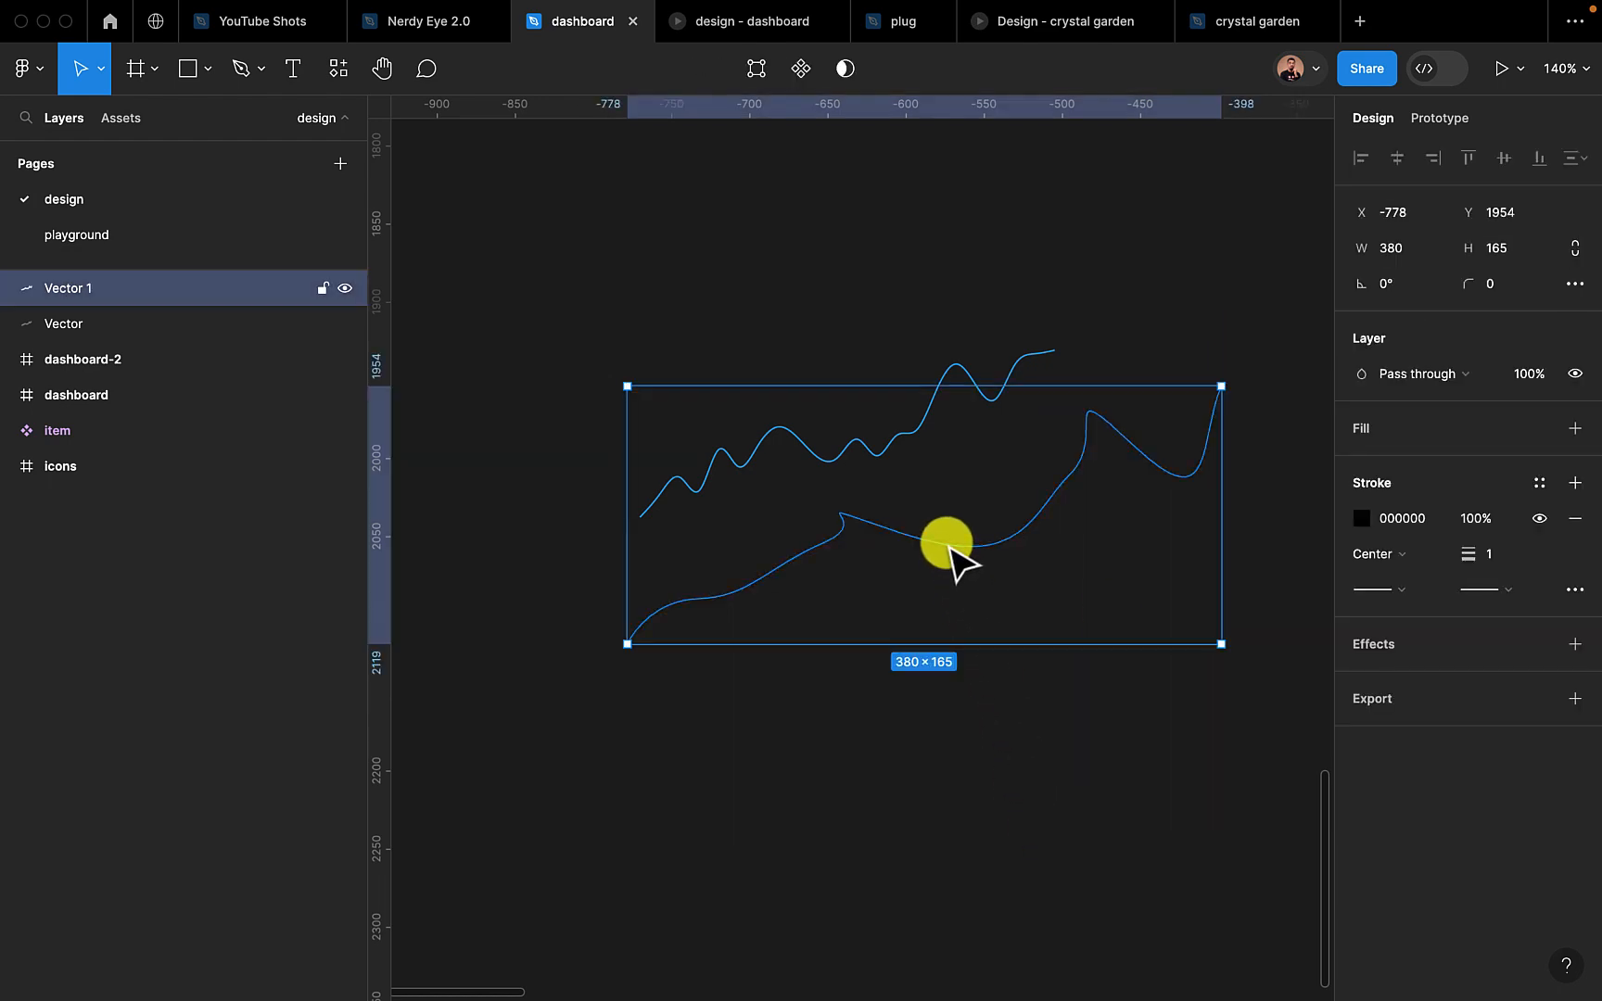
key(Delete)
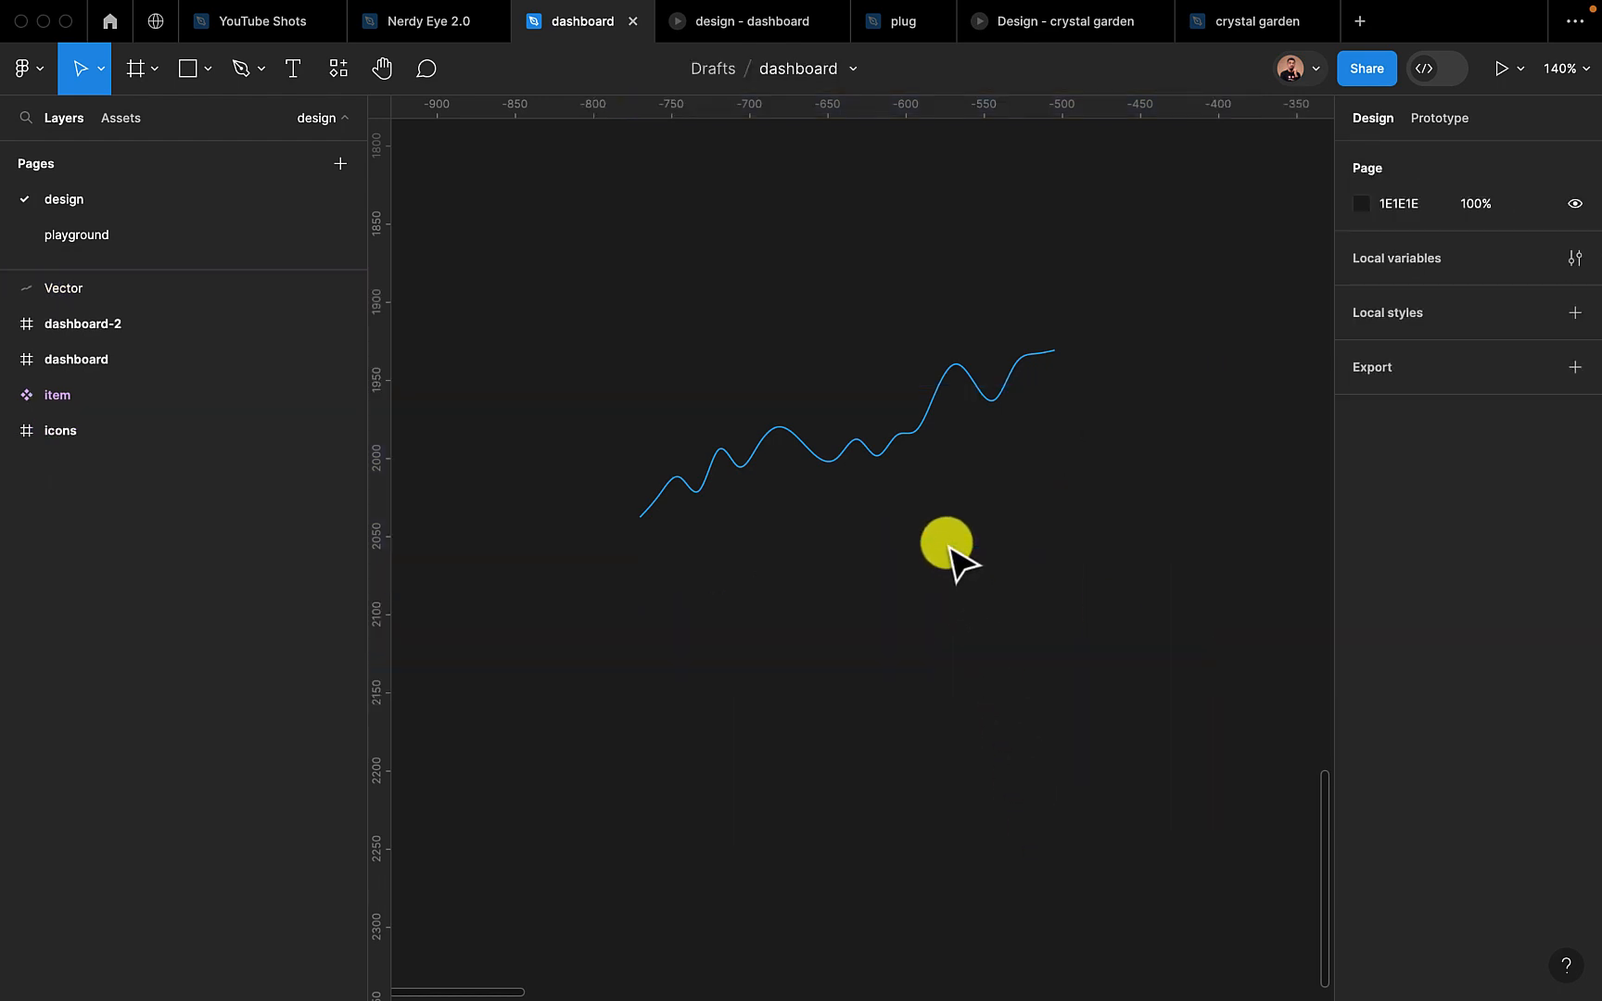
Duplicate the chart line below itself at about X -776, Y 2038, and move the original up to about X -796, Y 1862
click(855, 443)
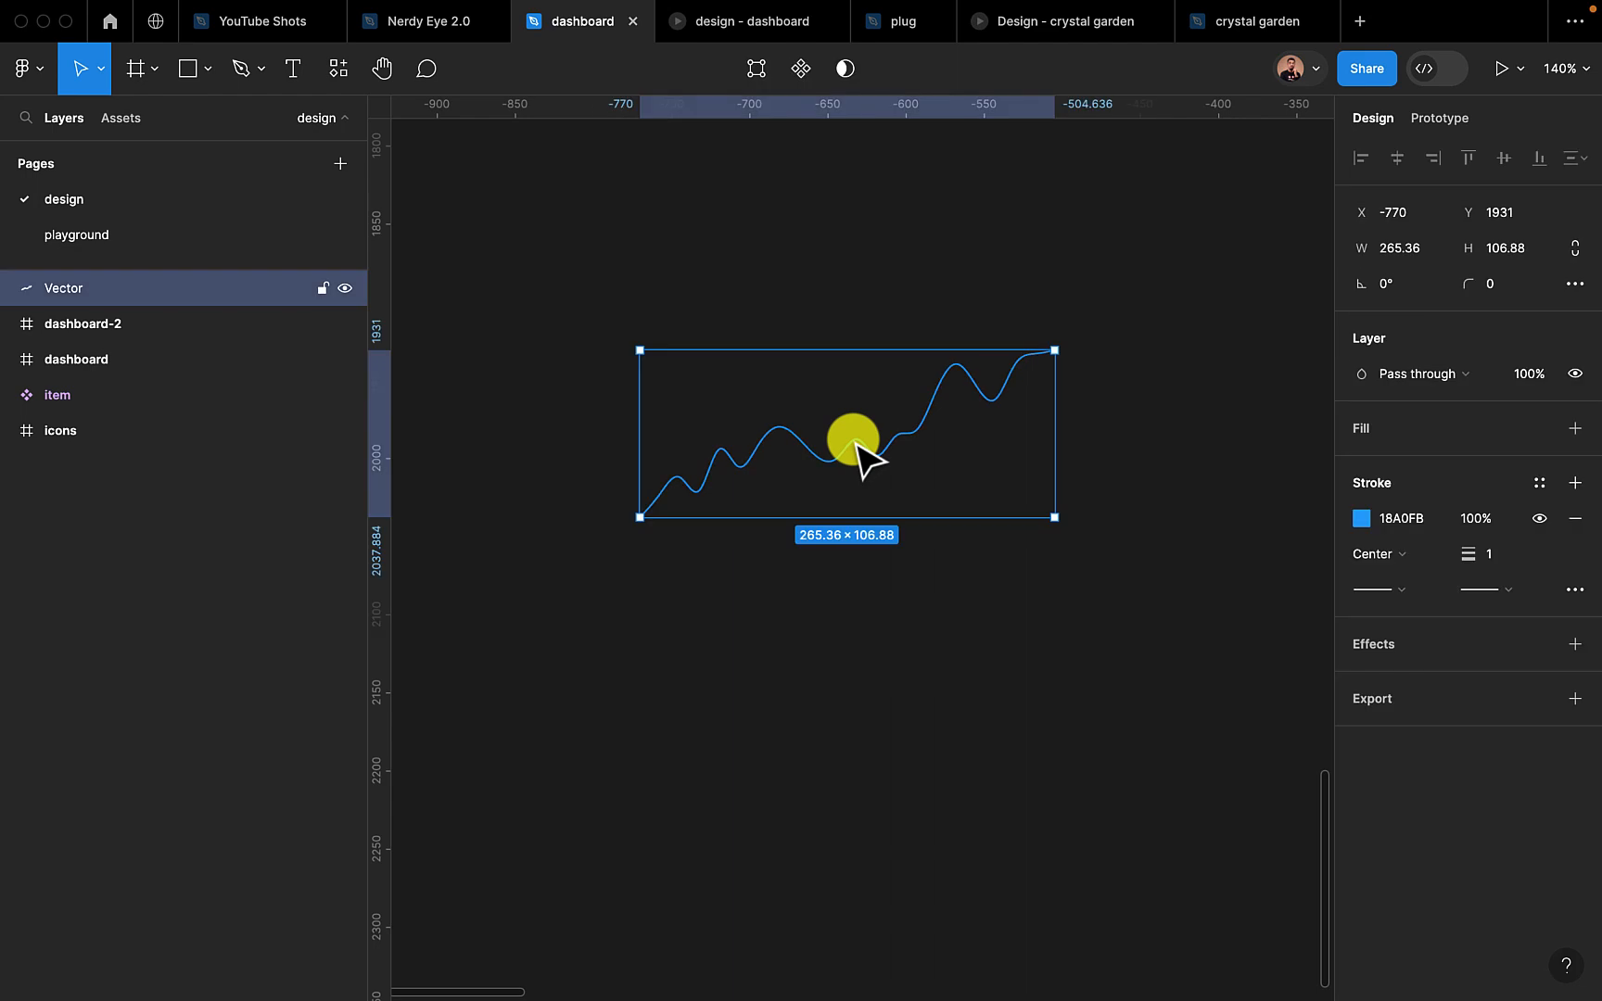
alt+drag(855, 444, 845, 610)
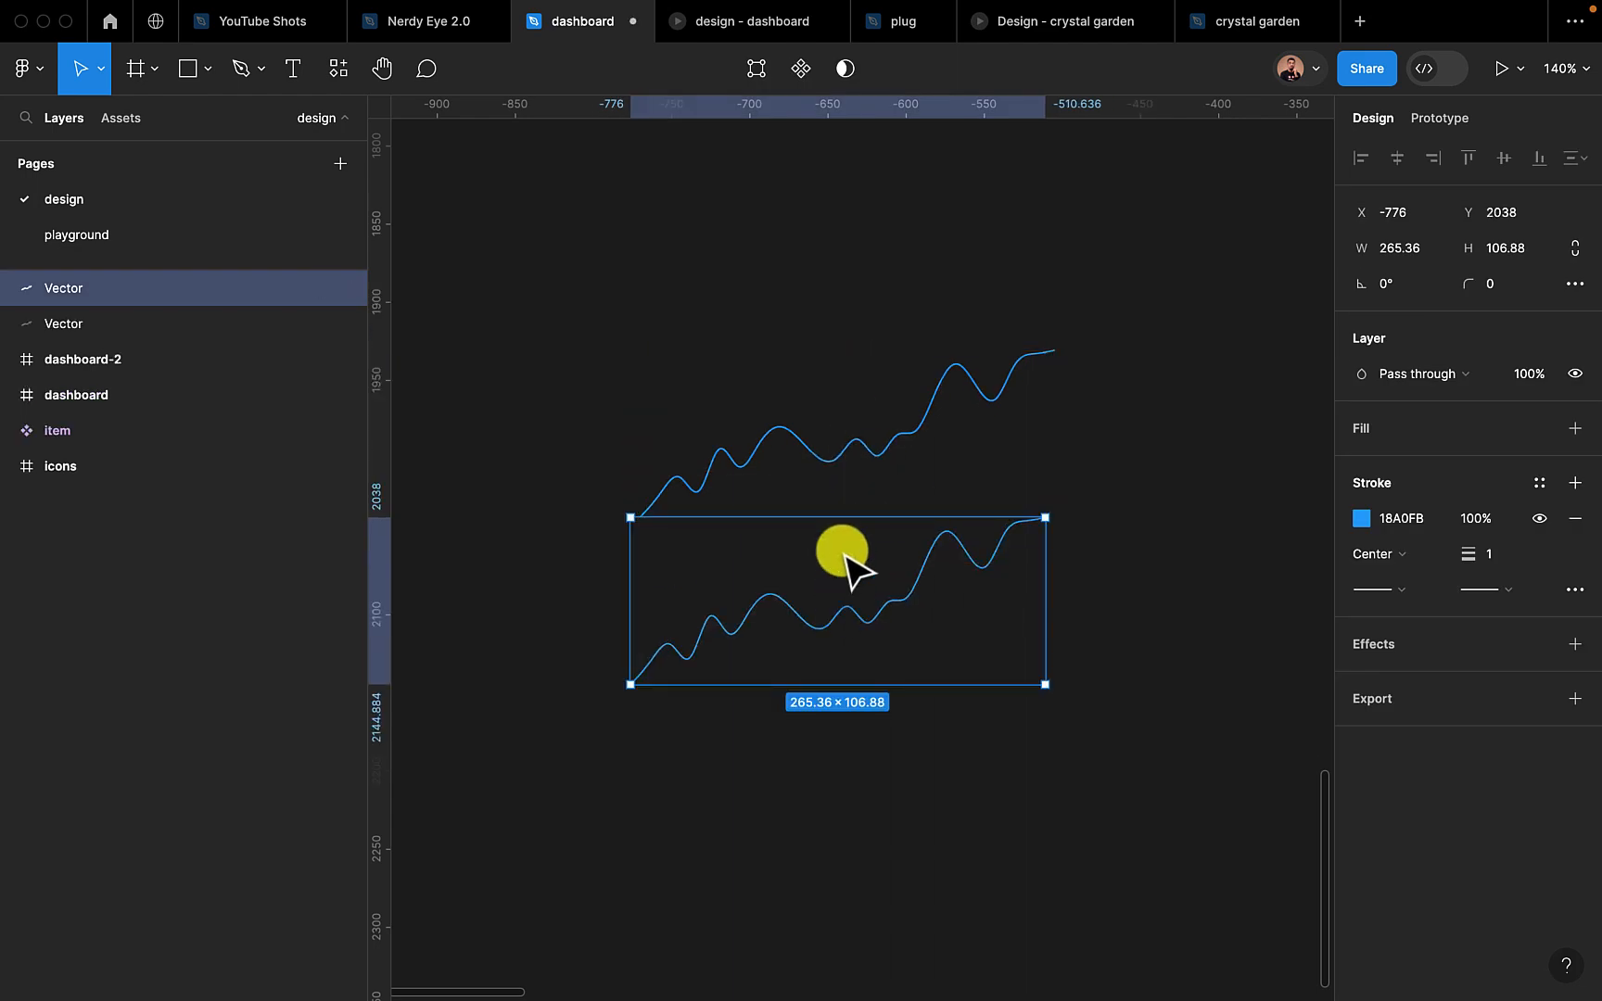
drag(816, 463, 774, 356)
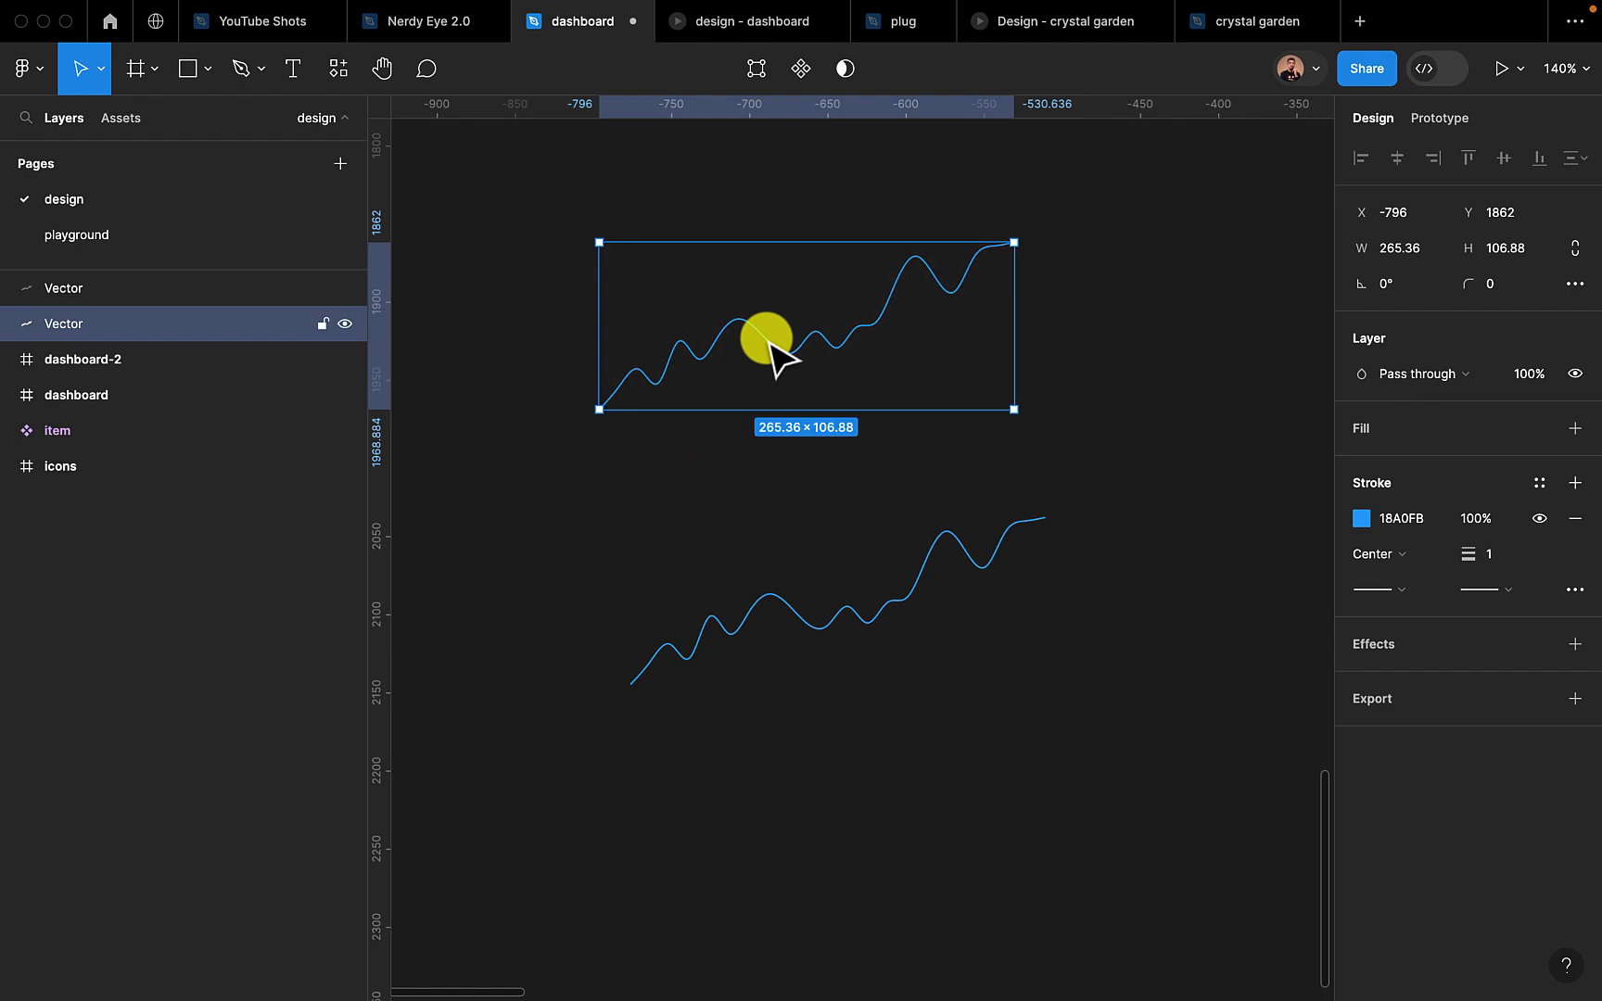
Extend the lower chart line's path from its right endpoint with a straight vertical segment down to Y 2172.5
click(818, 630)
scroll(828, 642, down, 1)
scroll(822, 635, down, 5)
scroll(822, 635, up, 6)
scroll(833, 614, left, 2)
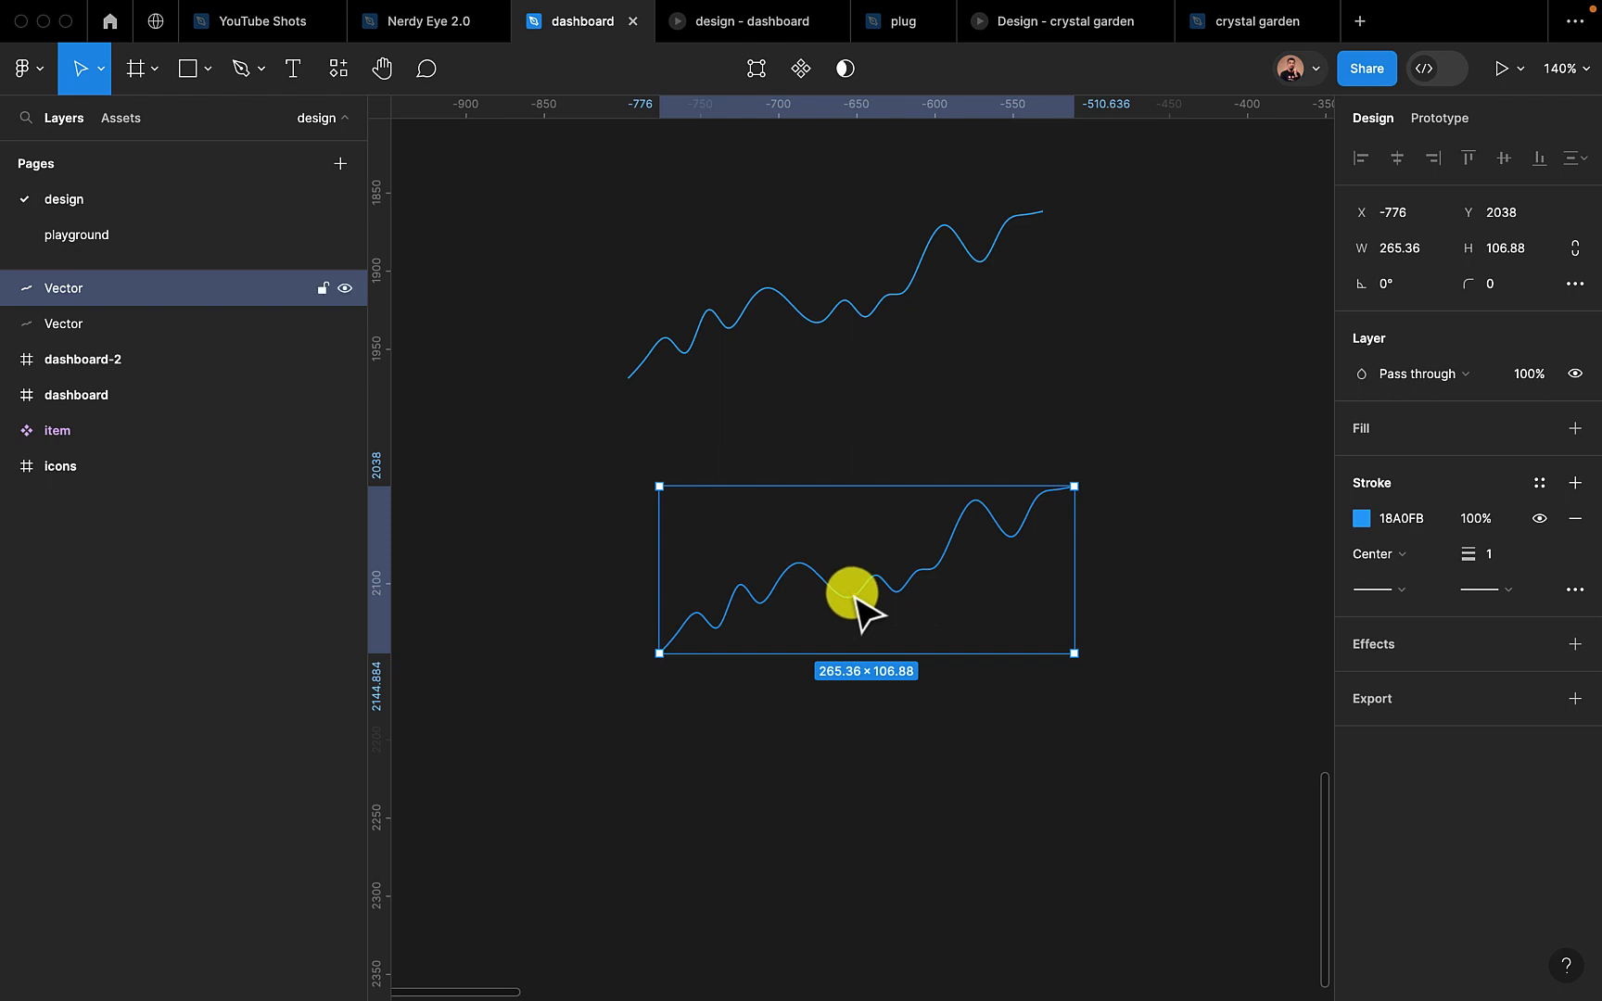
double_click(853, 595)
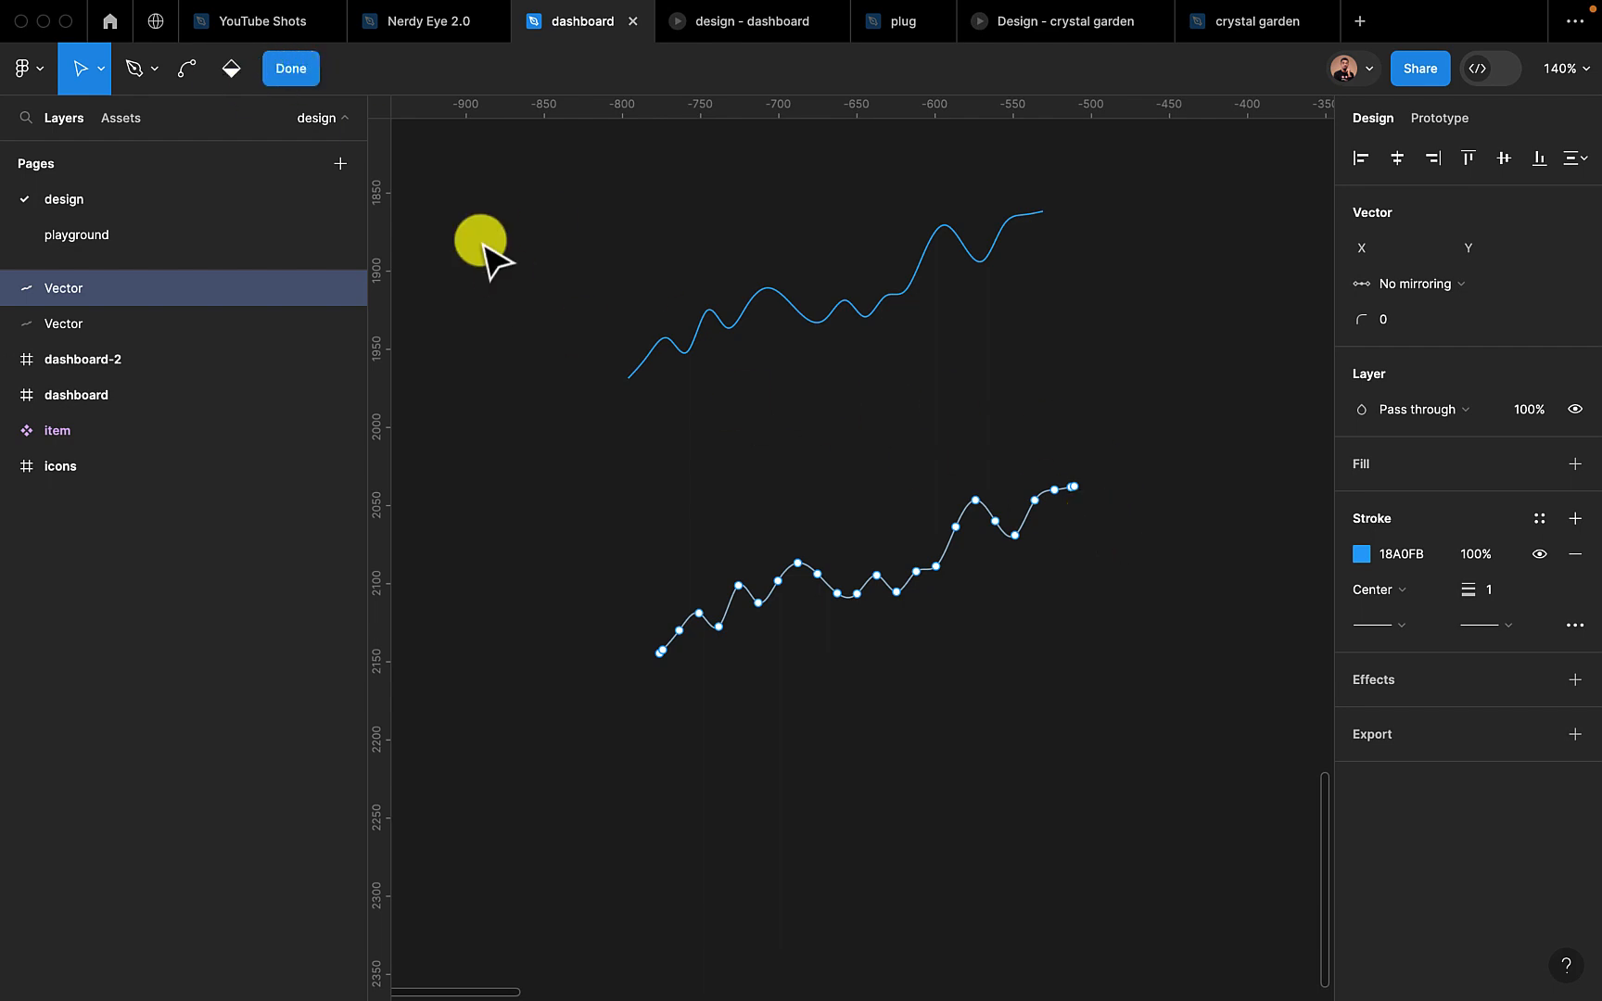
click(134, 71)
scroll(1076, 519, up, 5)
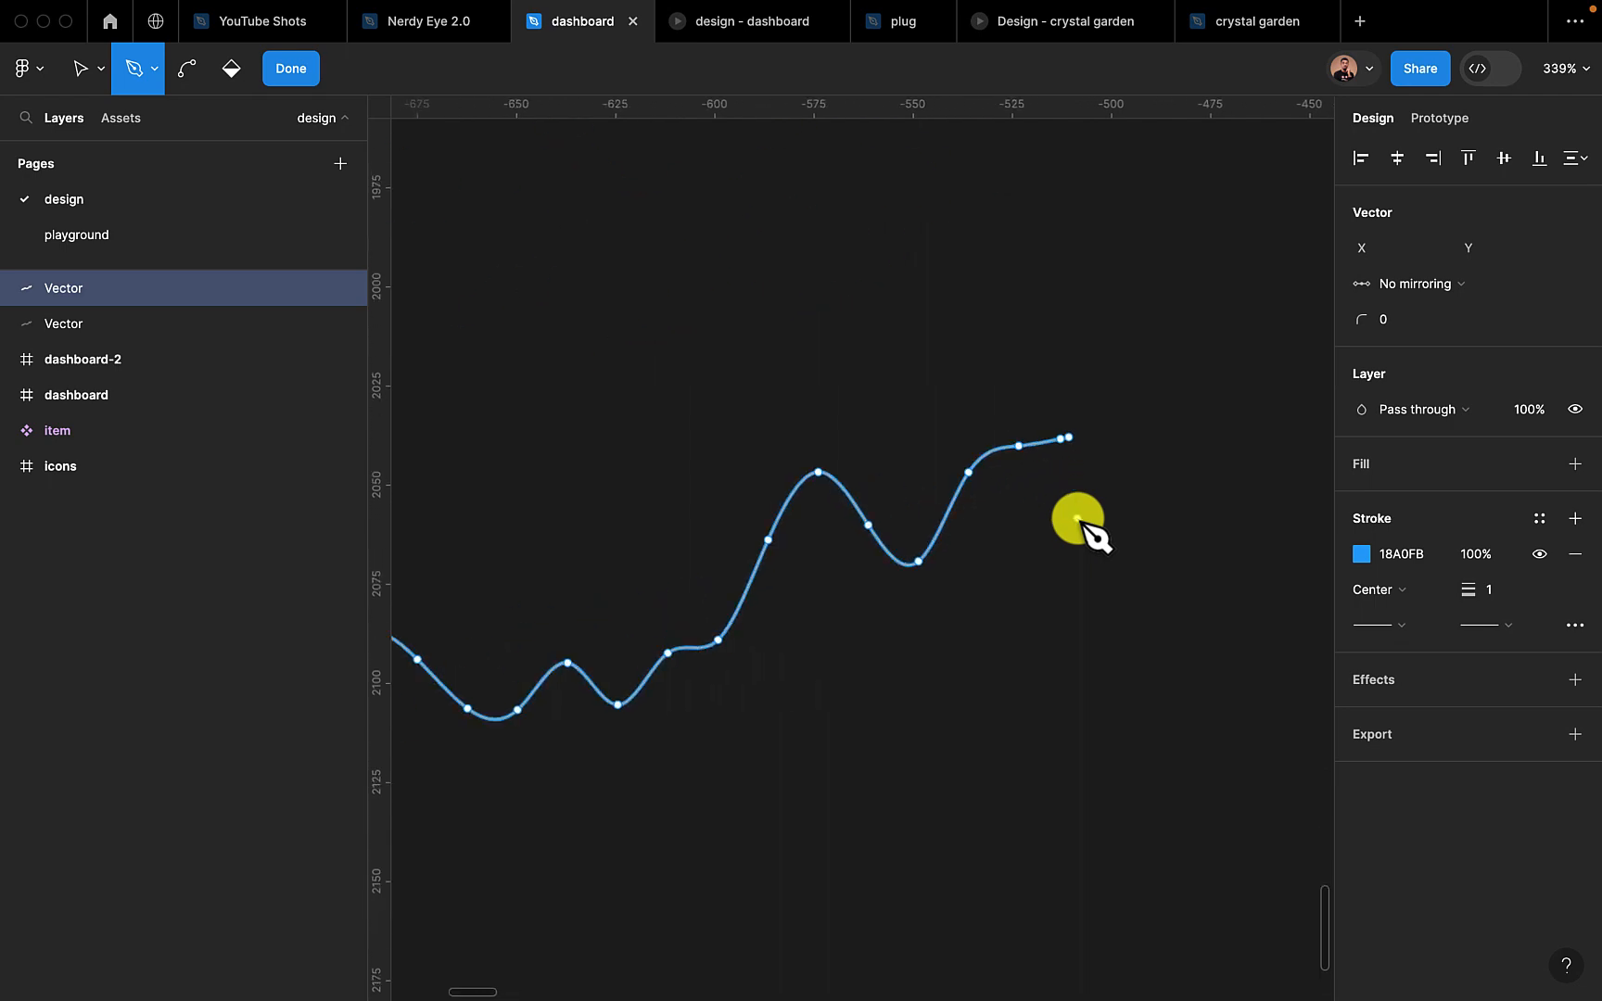
scroll(1077, 519, up, 7)
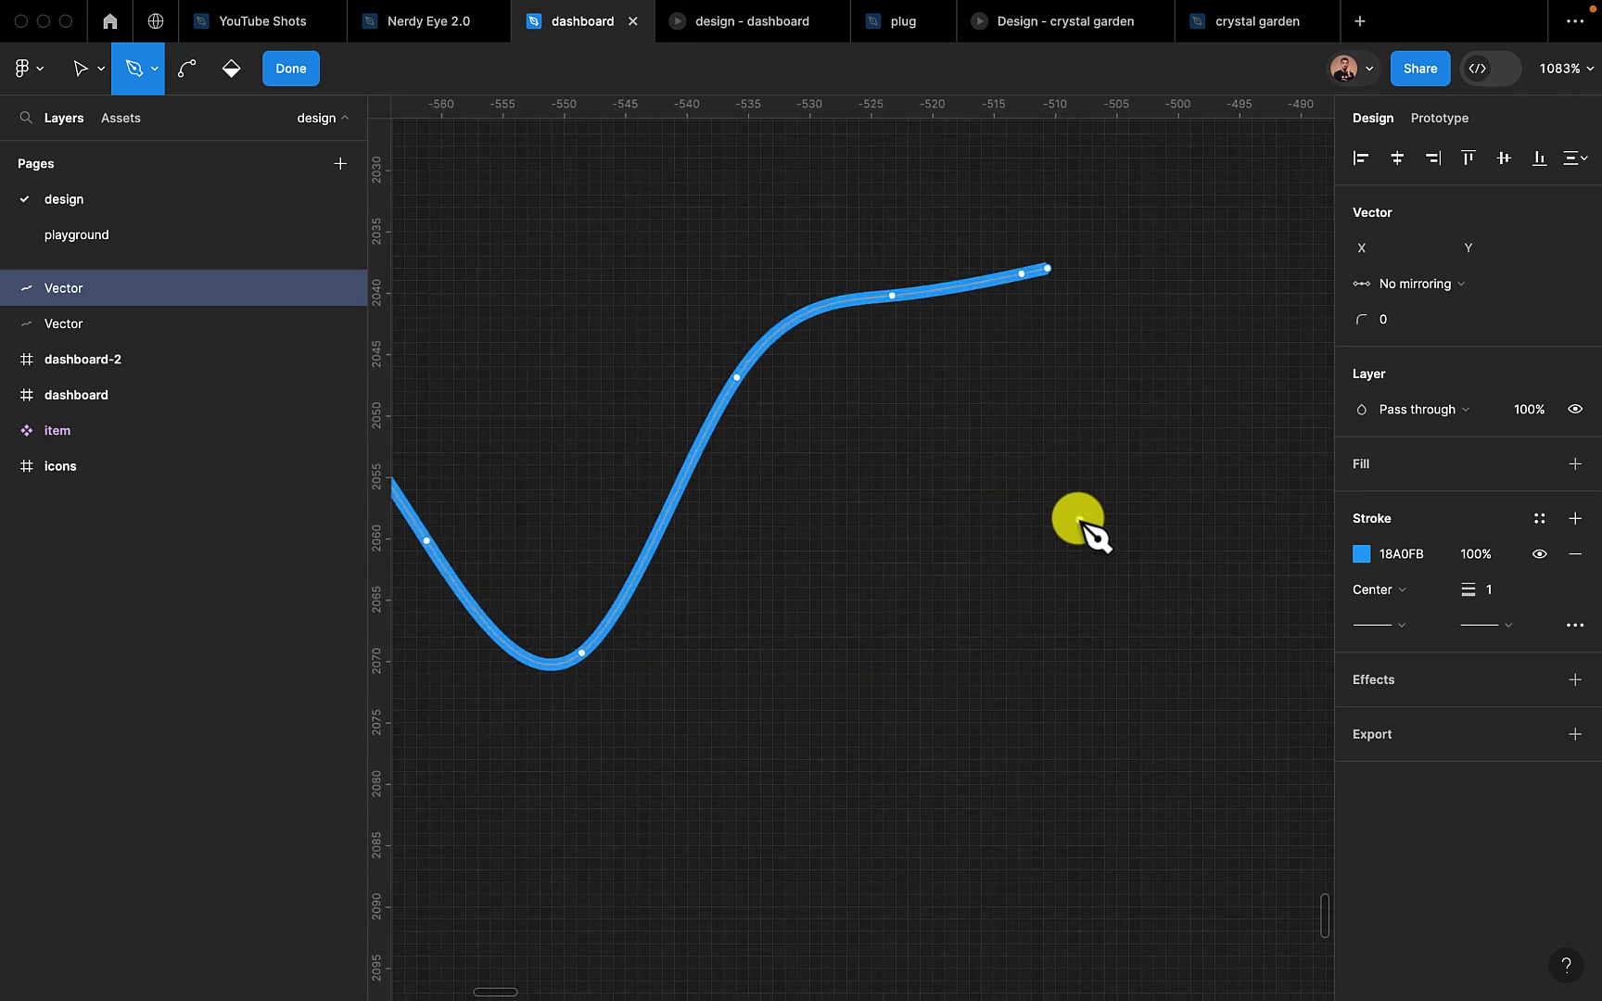
click(1045, 259)
scroll(1050, 764, down, 7)
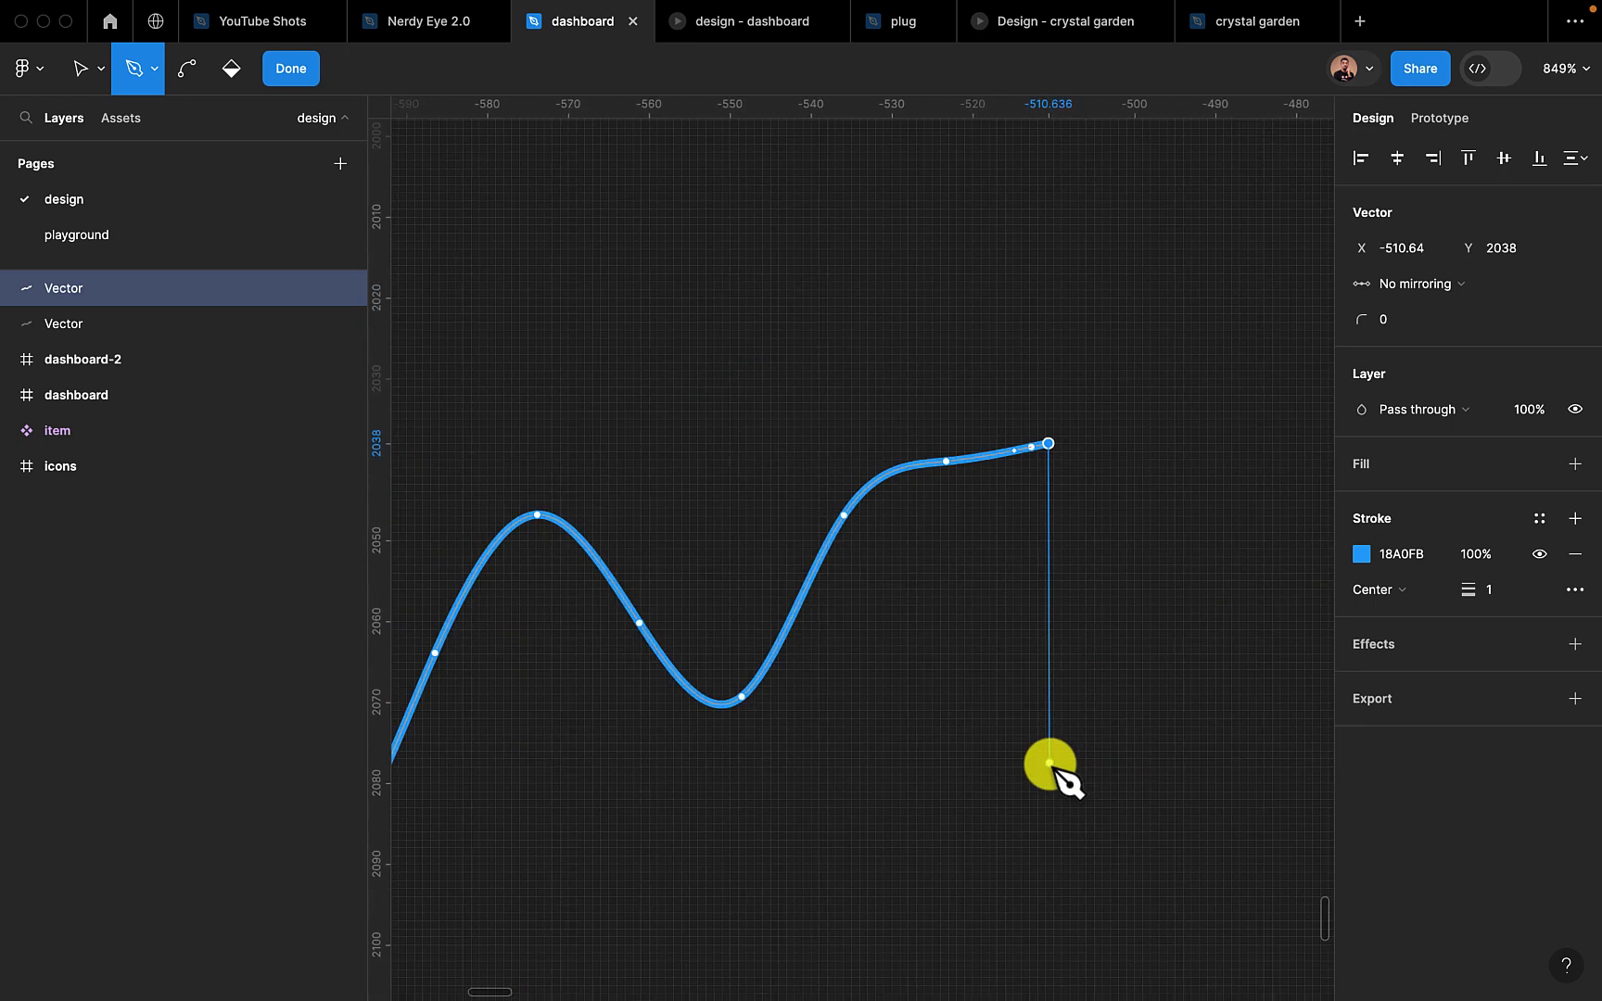
scroll(1051, 764, down, 3)
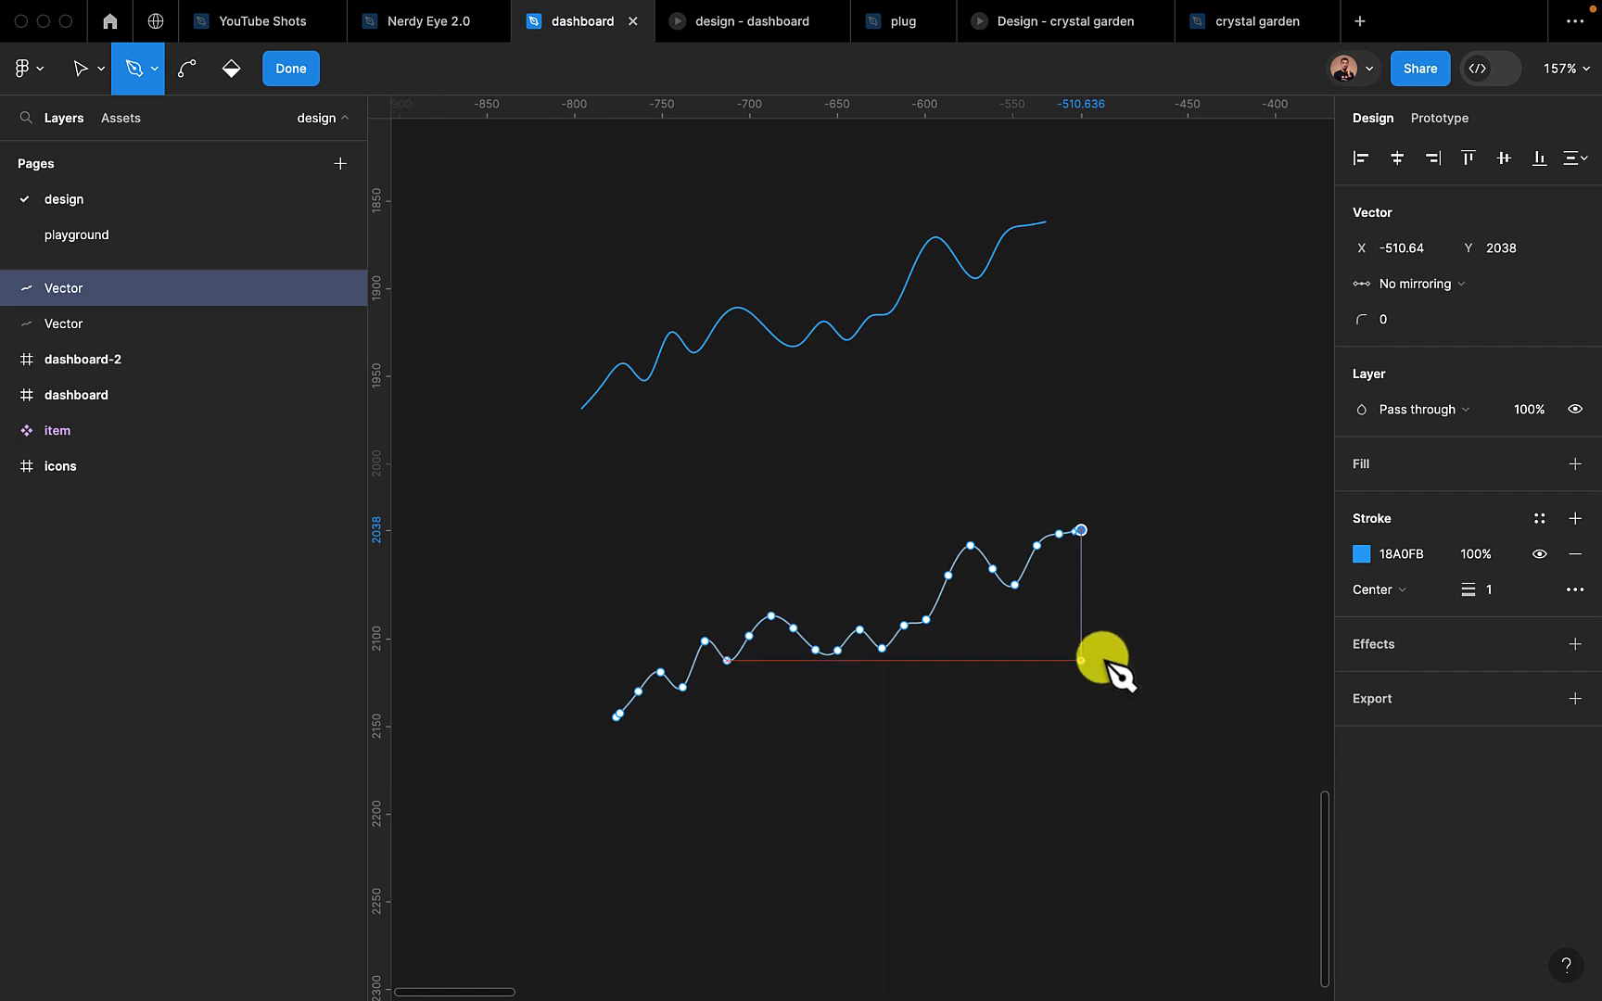
click(1081, 766)
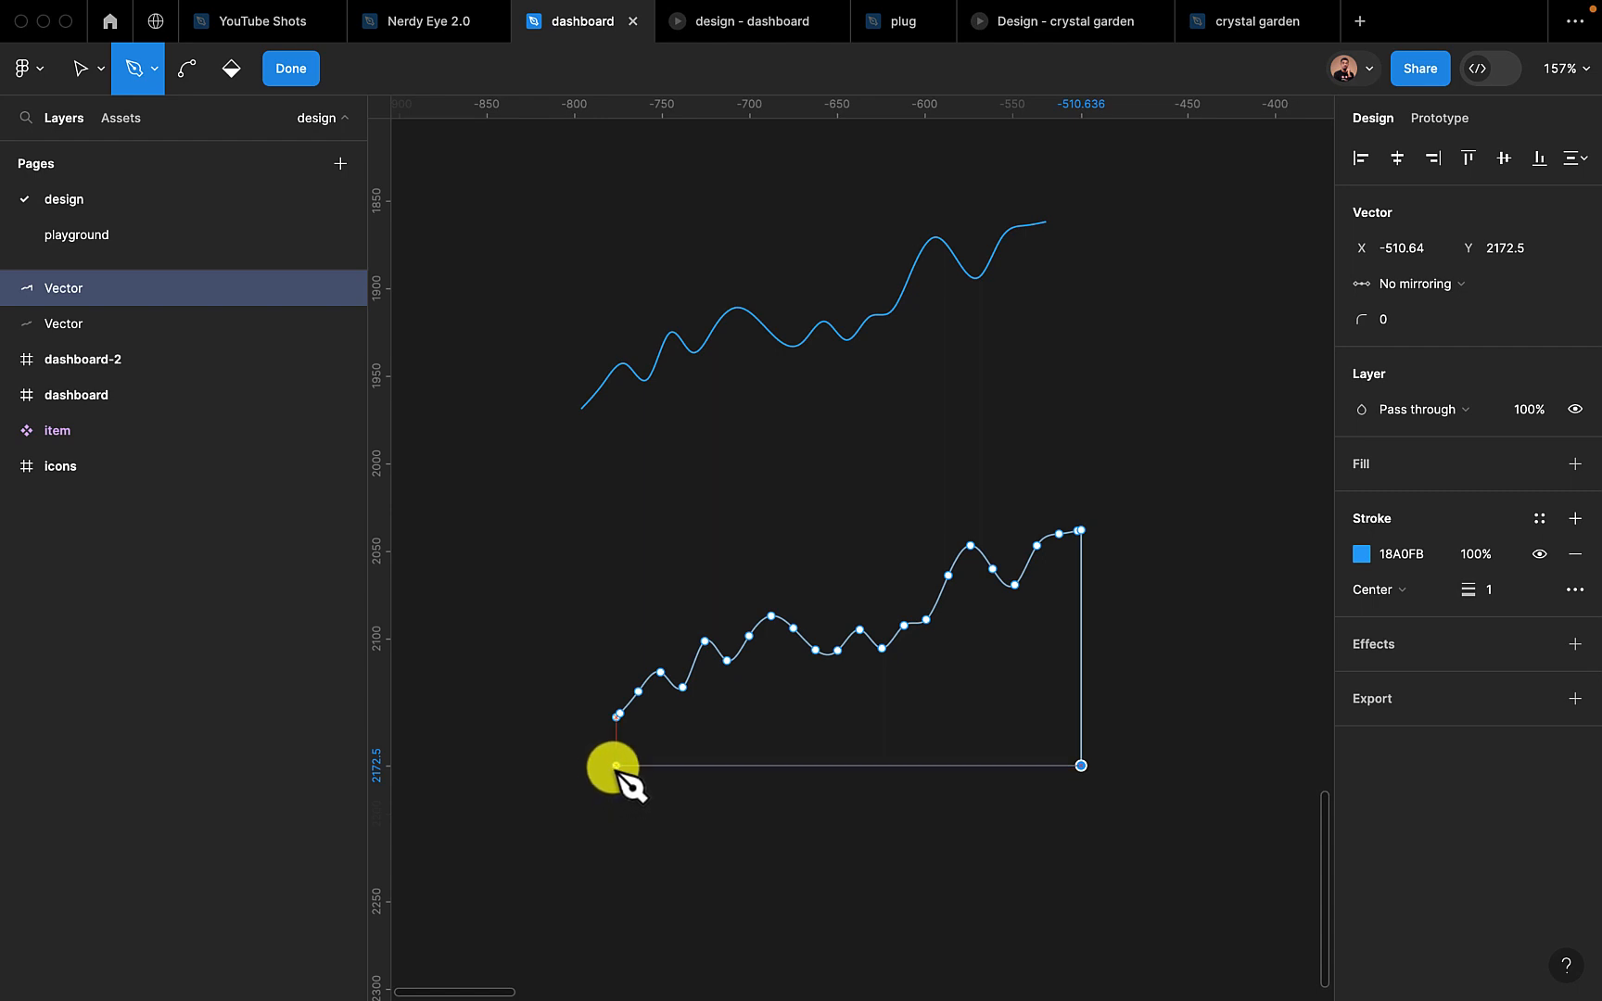
Close the lower chart path with a baseline at Y 2172.5 to X -776 and a vertical segment up to its left endpoint, and finish editing
click(616, 766)
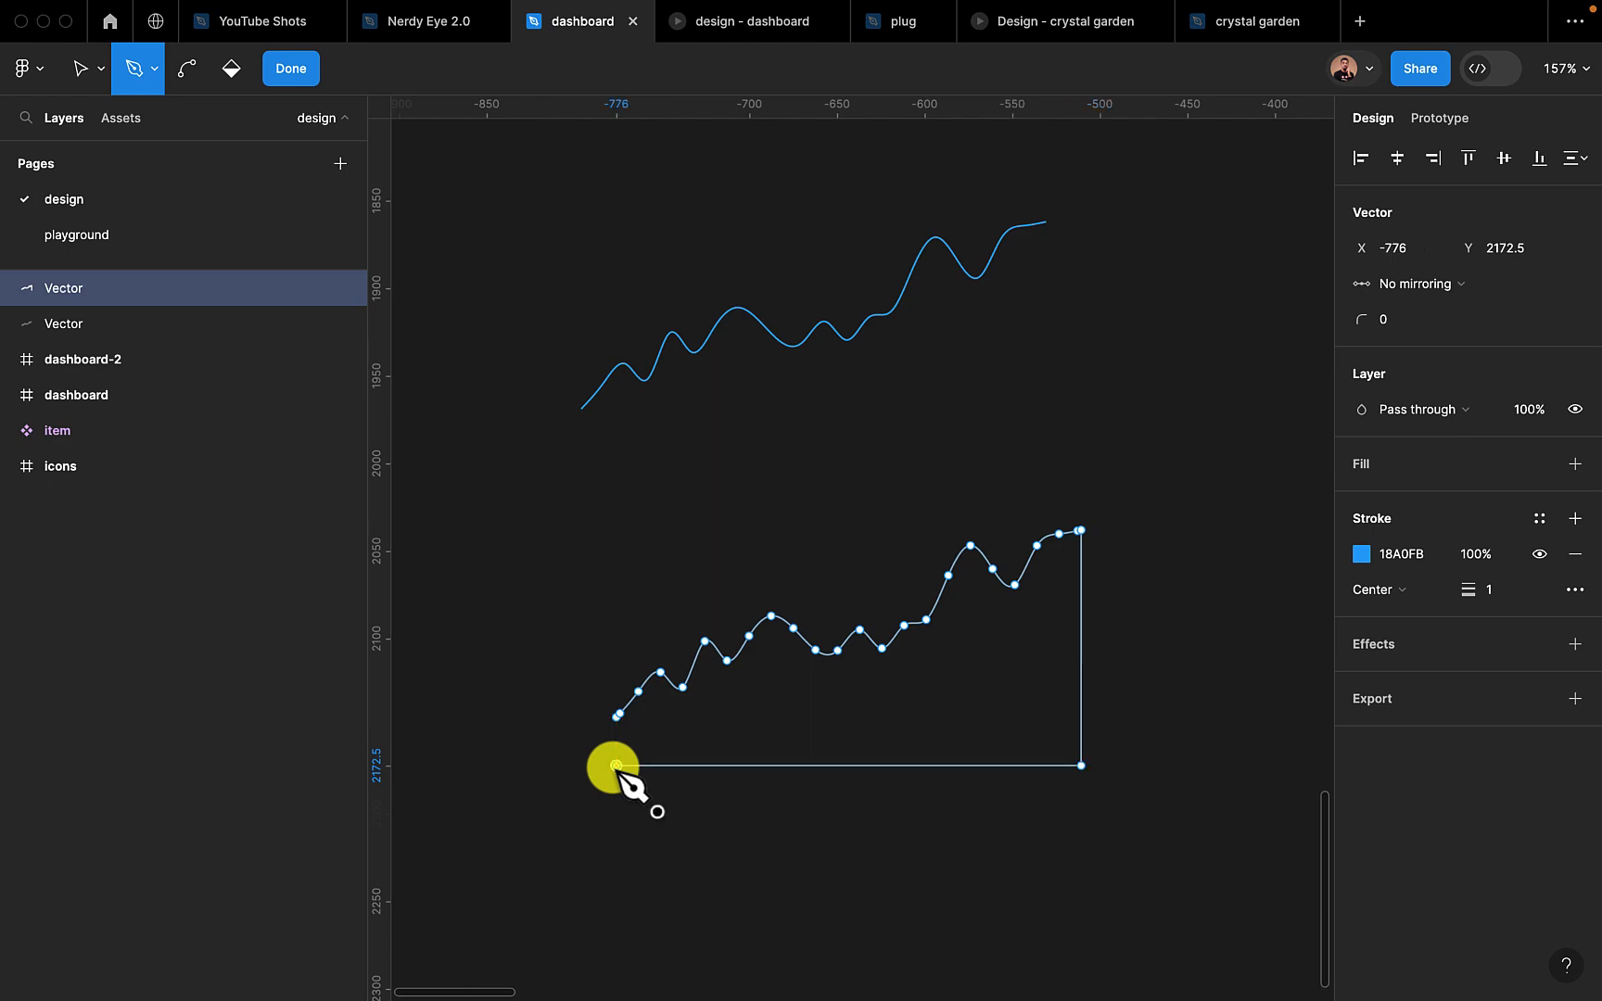
scroll(619, 728, up, 10)
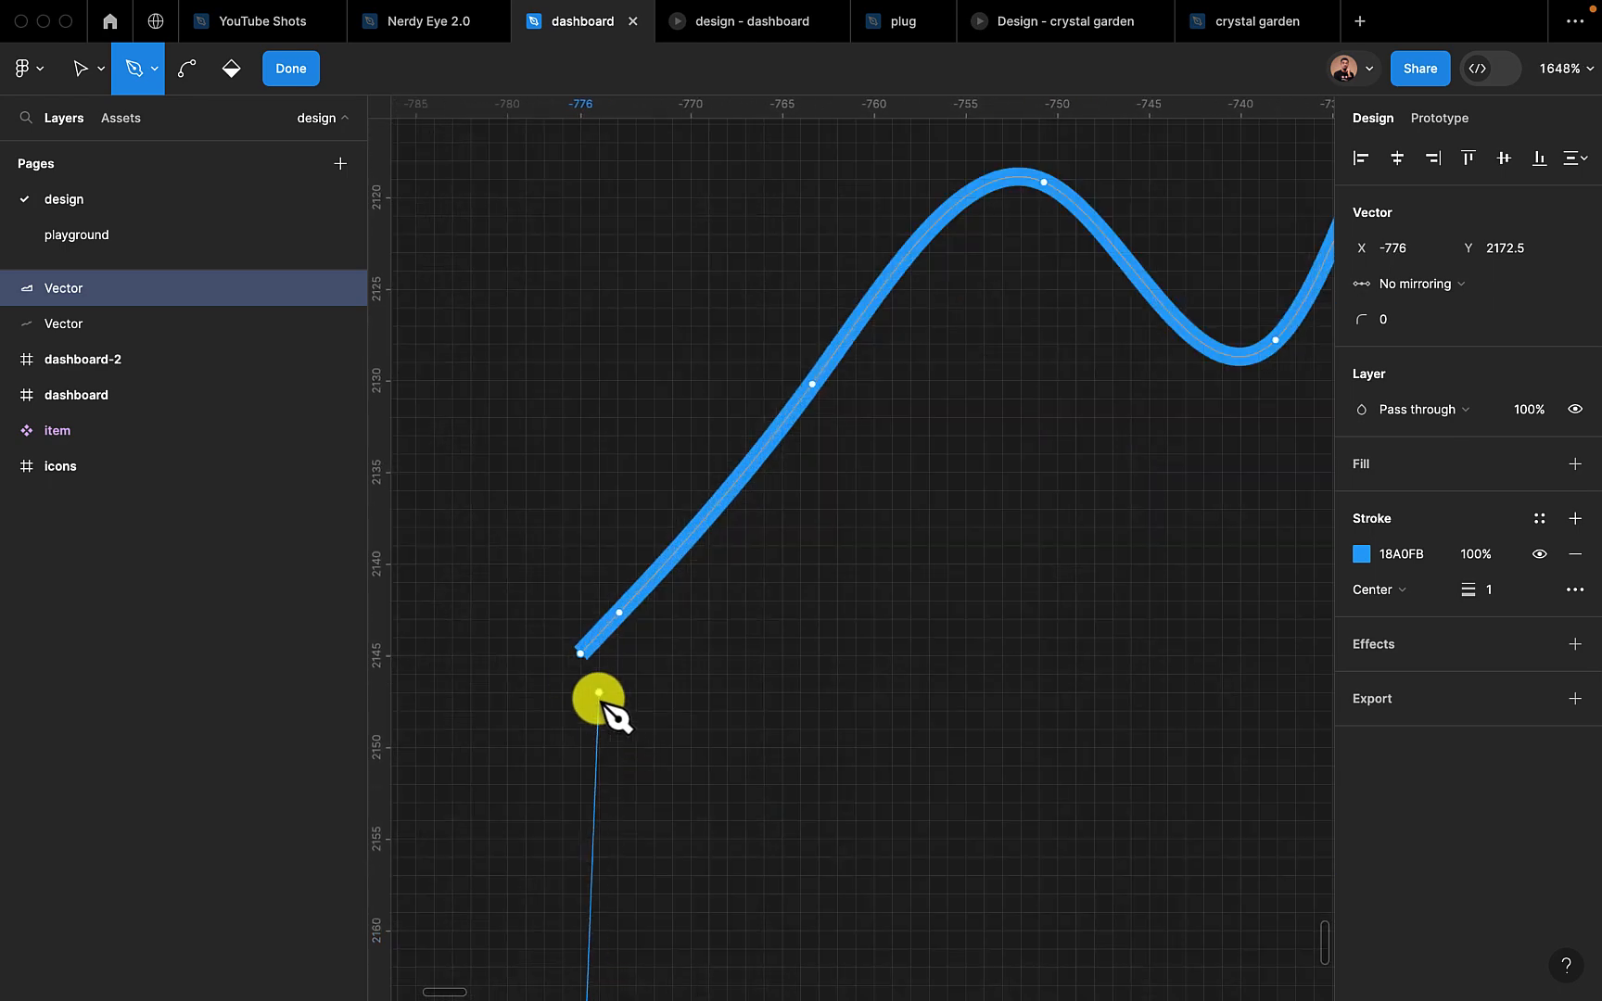
click(580, 653)
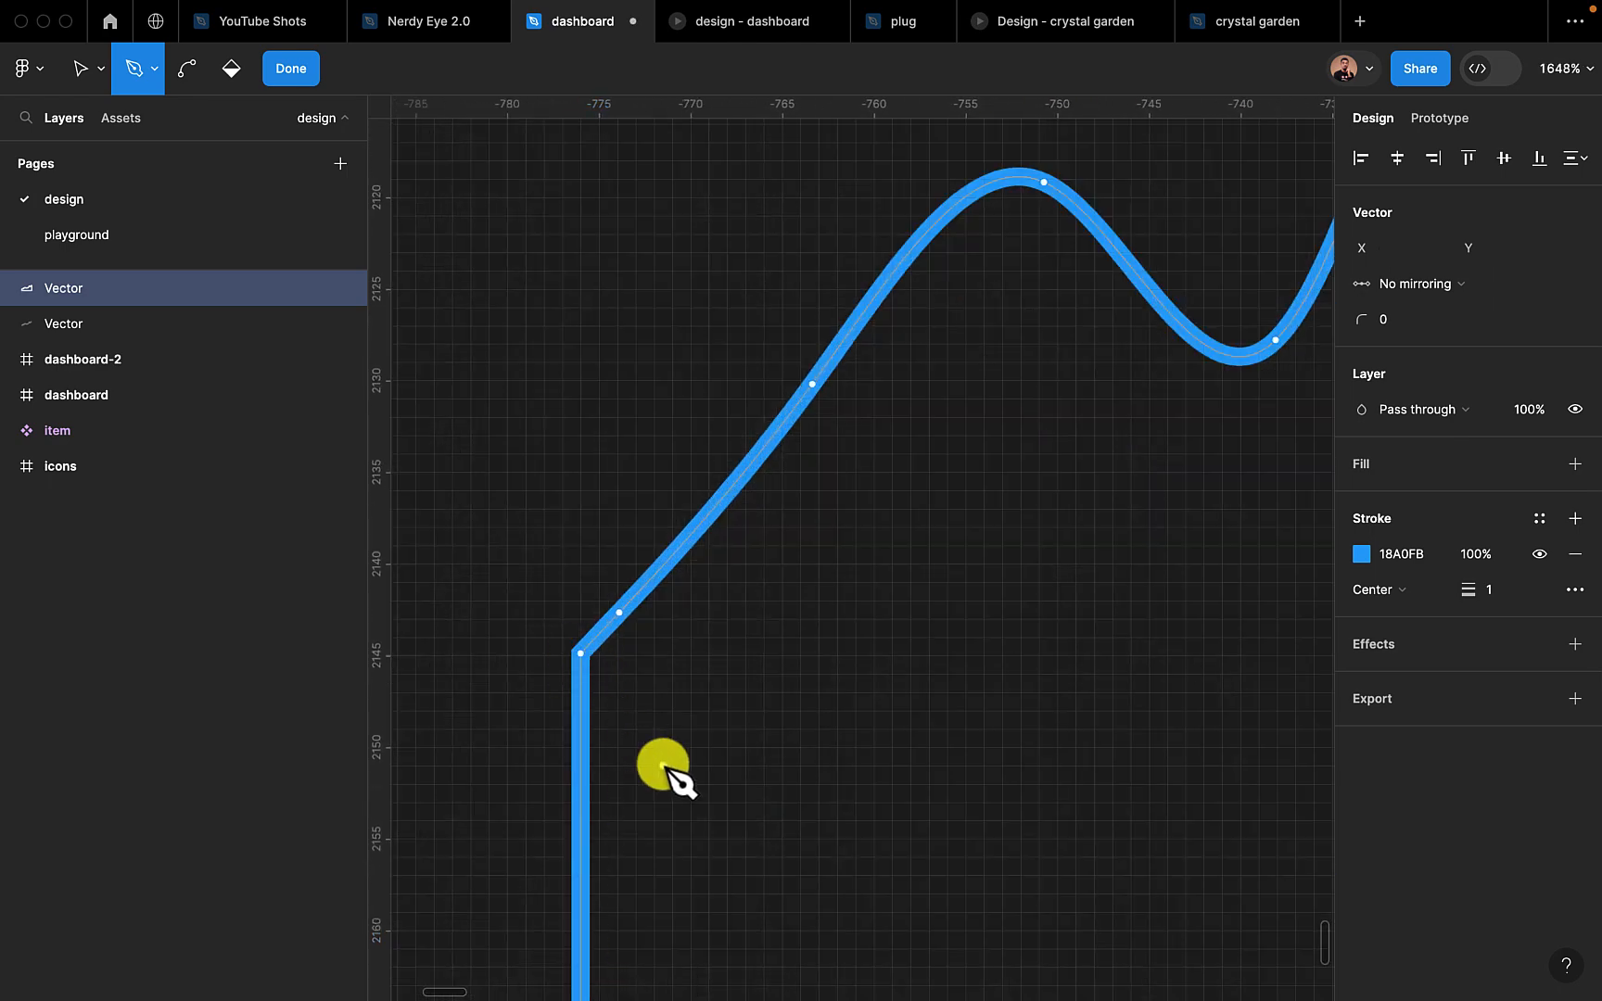
click(288, 74)
scroll(677, 468, down, 10)
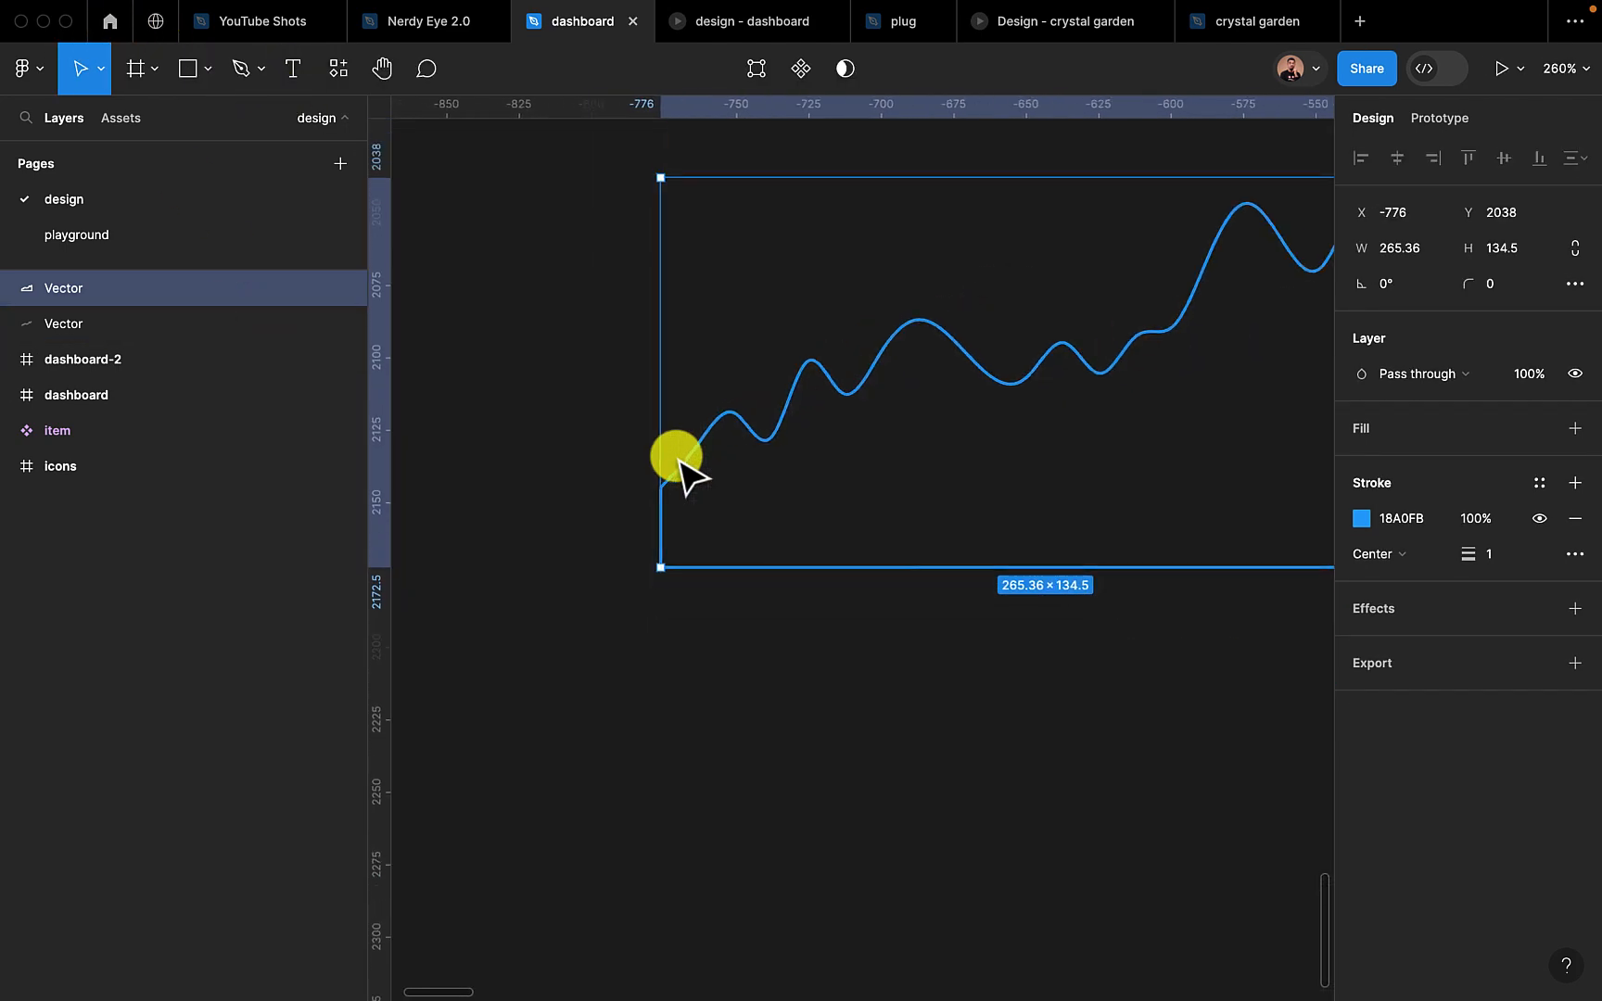
click(976, 661)
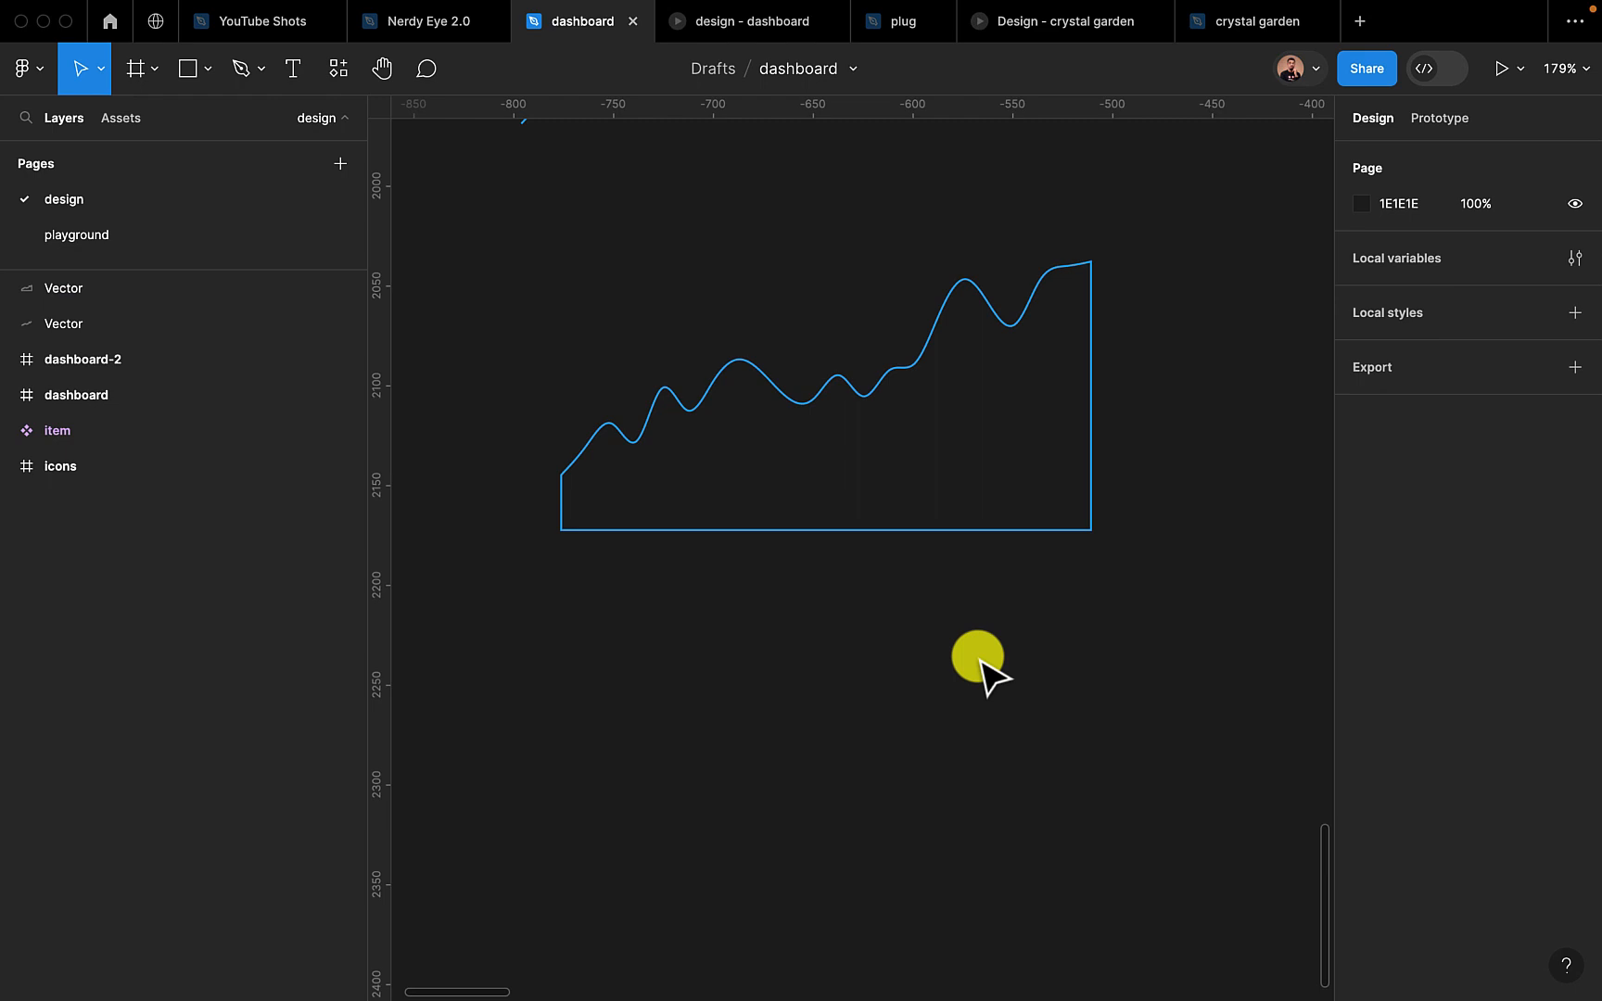
Add a solid fill to the closed chart shape and remove its blue stroke
click(791, 530)
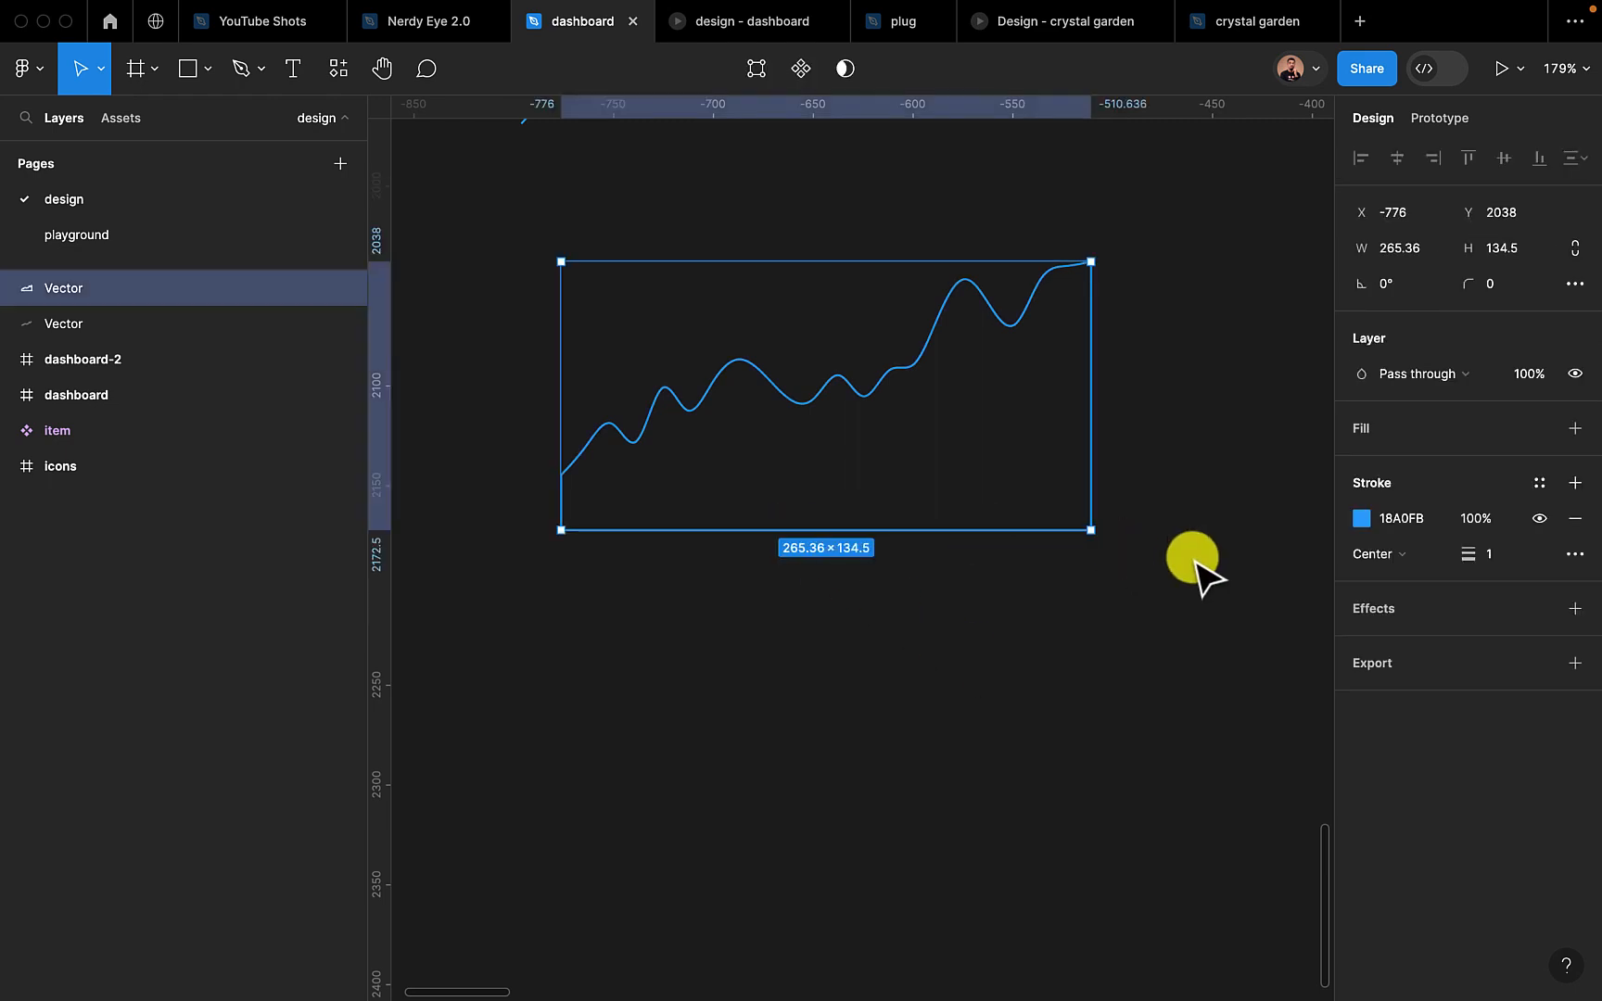
click(1573, 430)
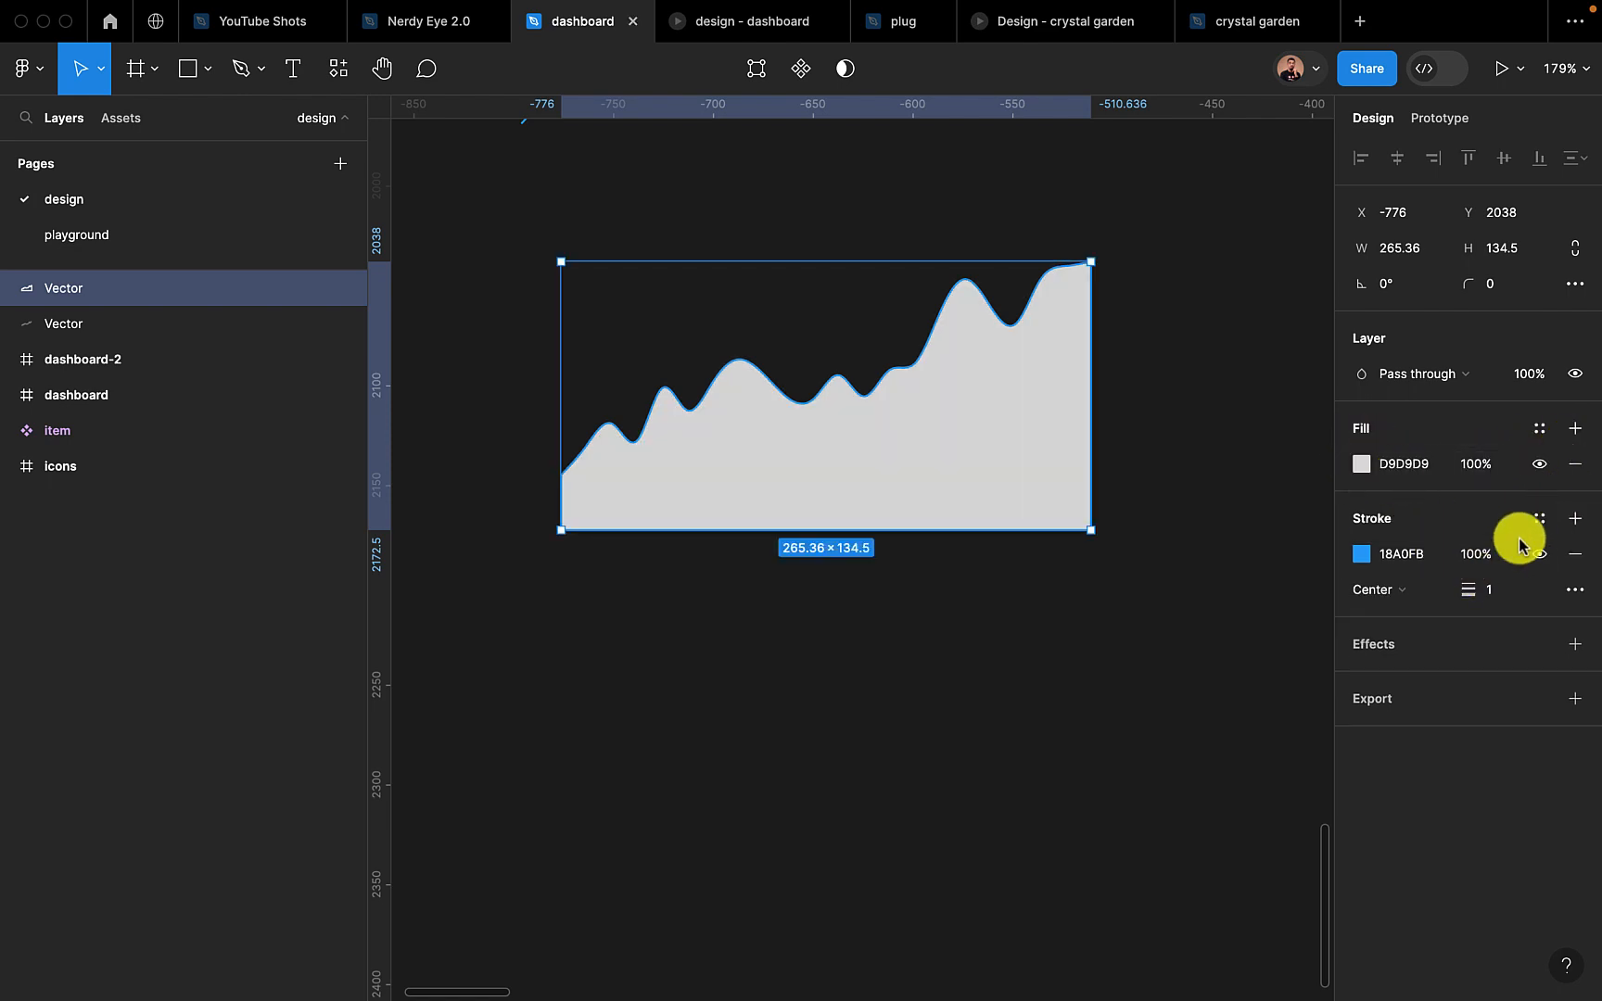
click(1575, 554)
click(913, 667)
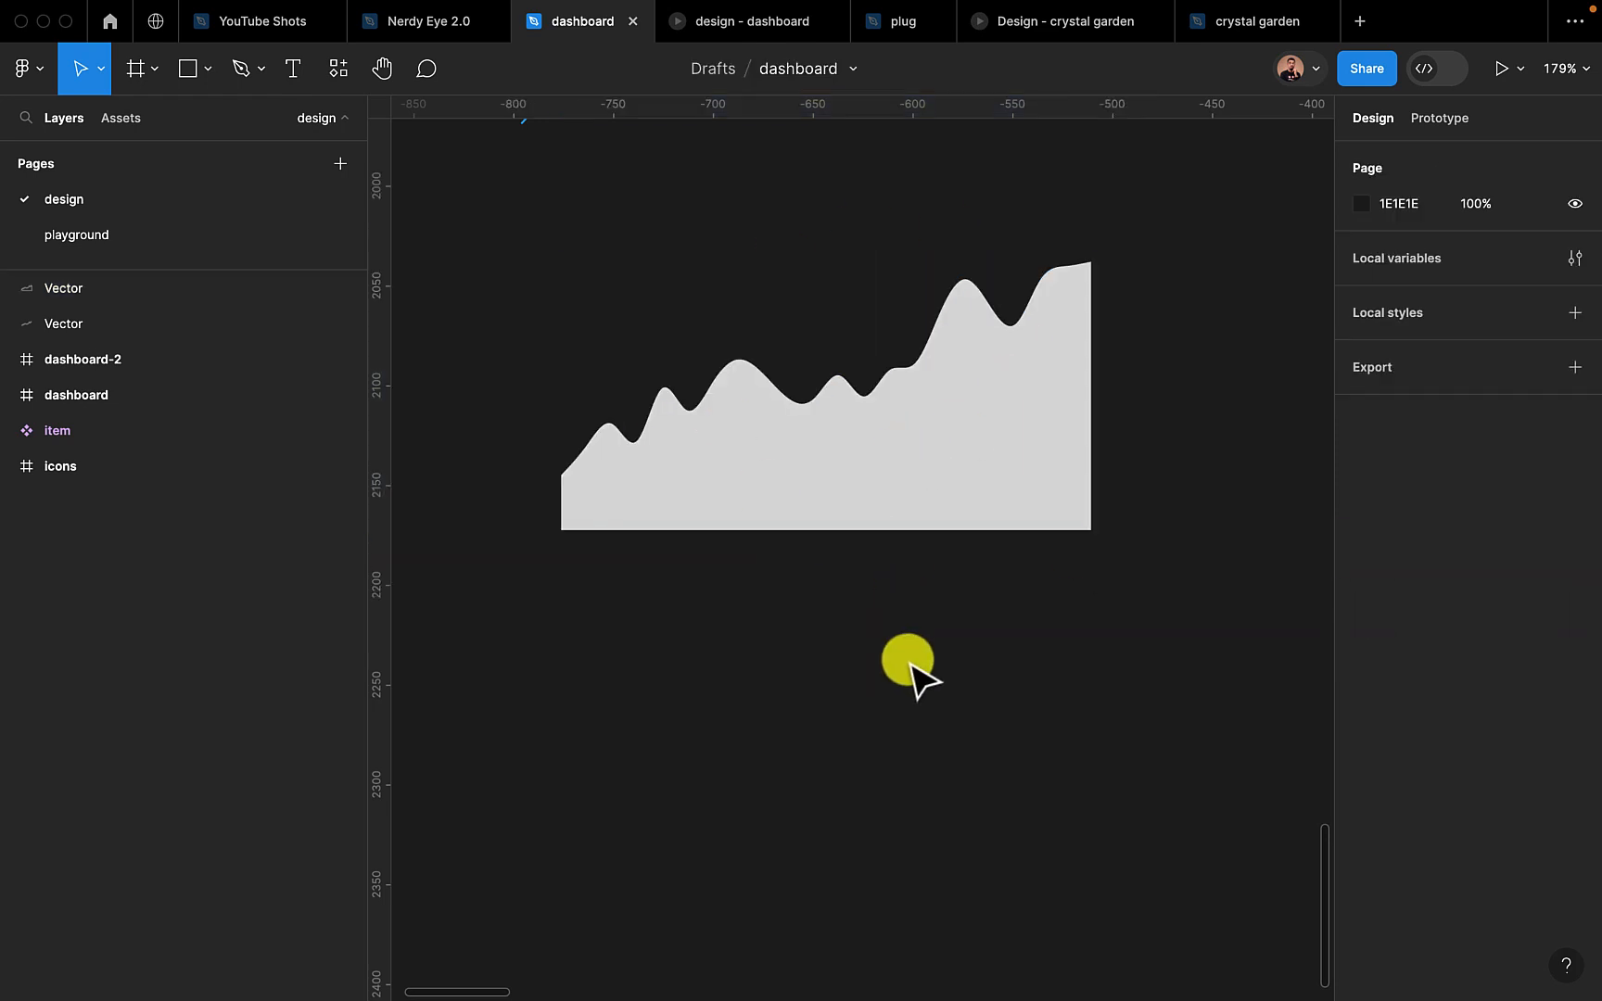
Change the chart shape's fill to a vertical linear gradient fading from blue 18A0FB to transparent
click(979, 443)
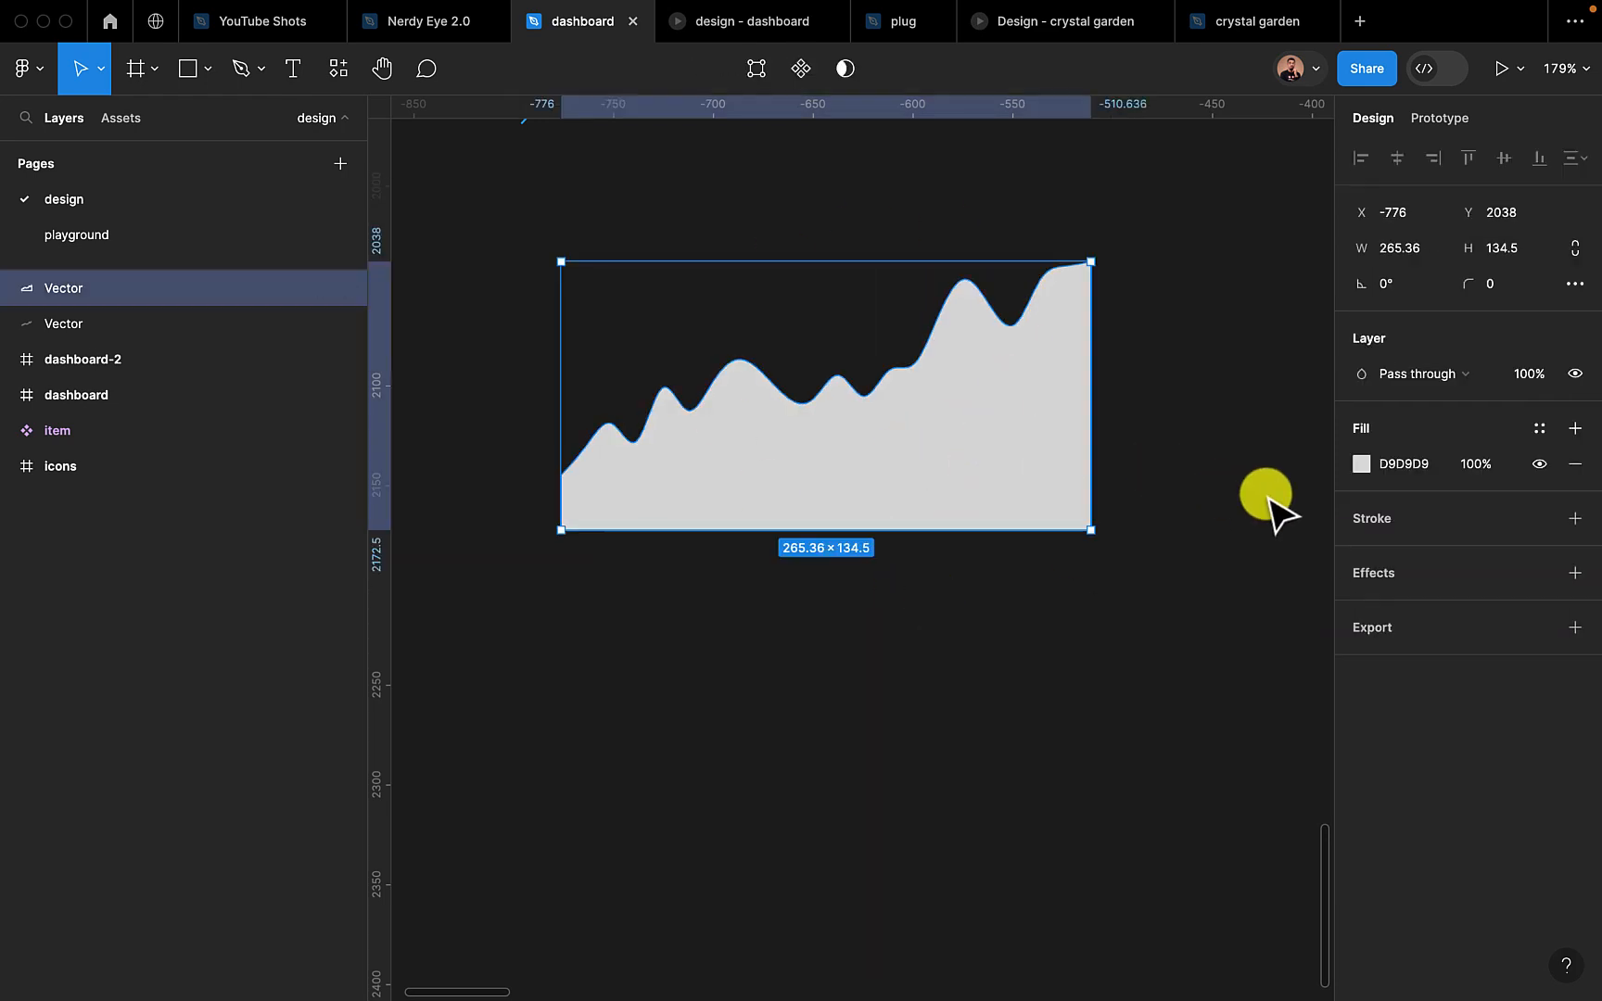
click(1361, 463)
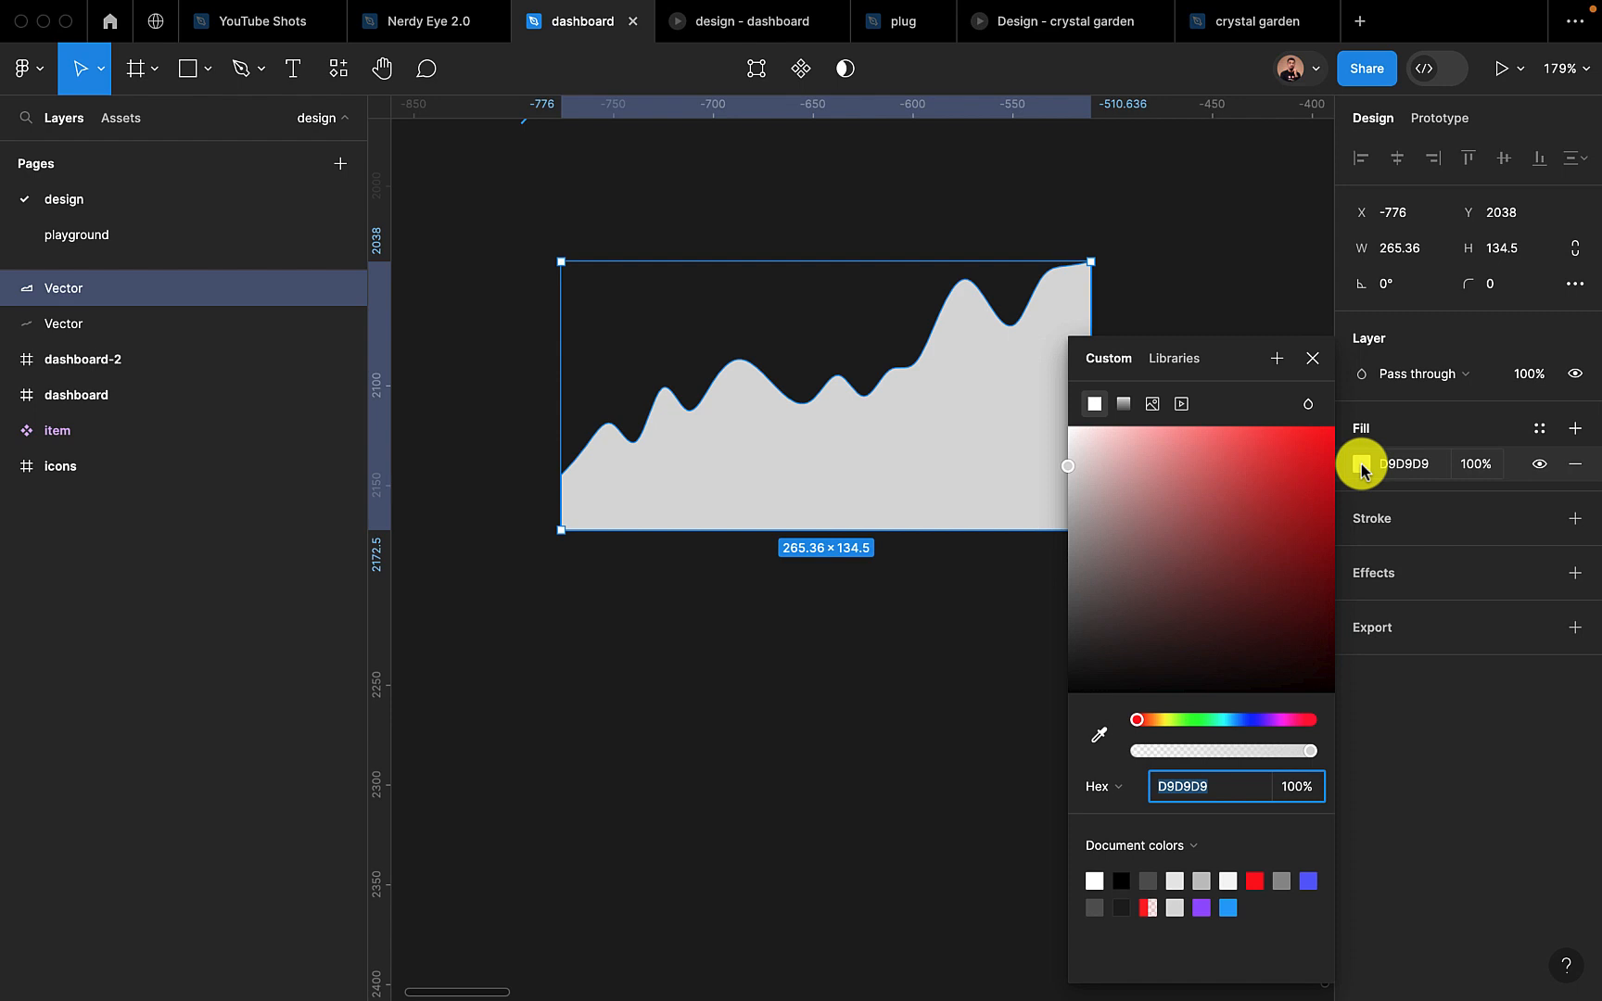
click(1228, 906)
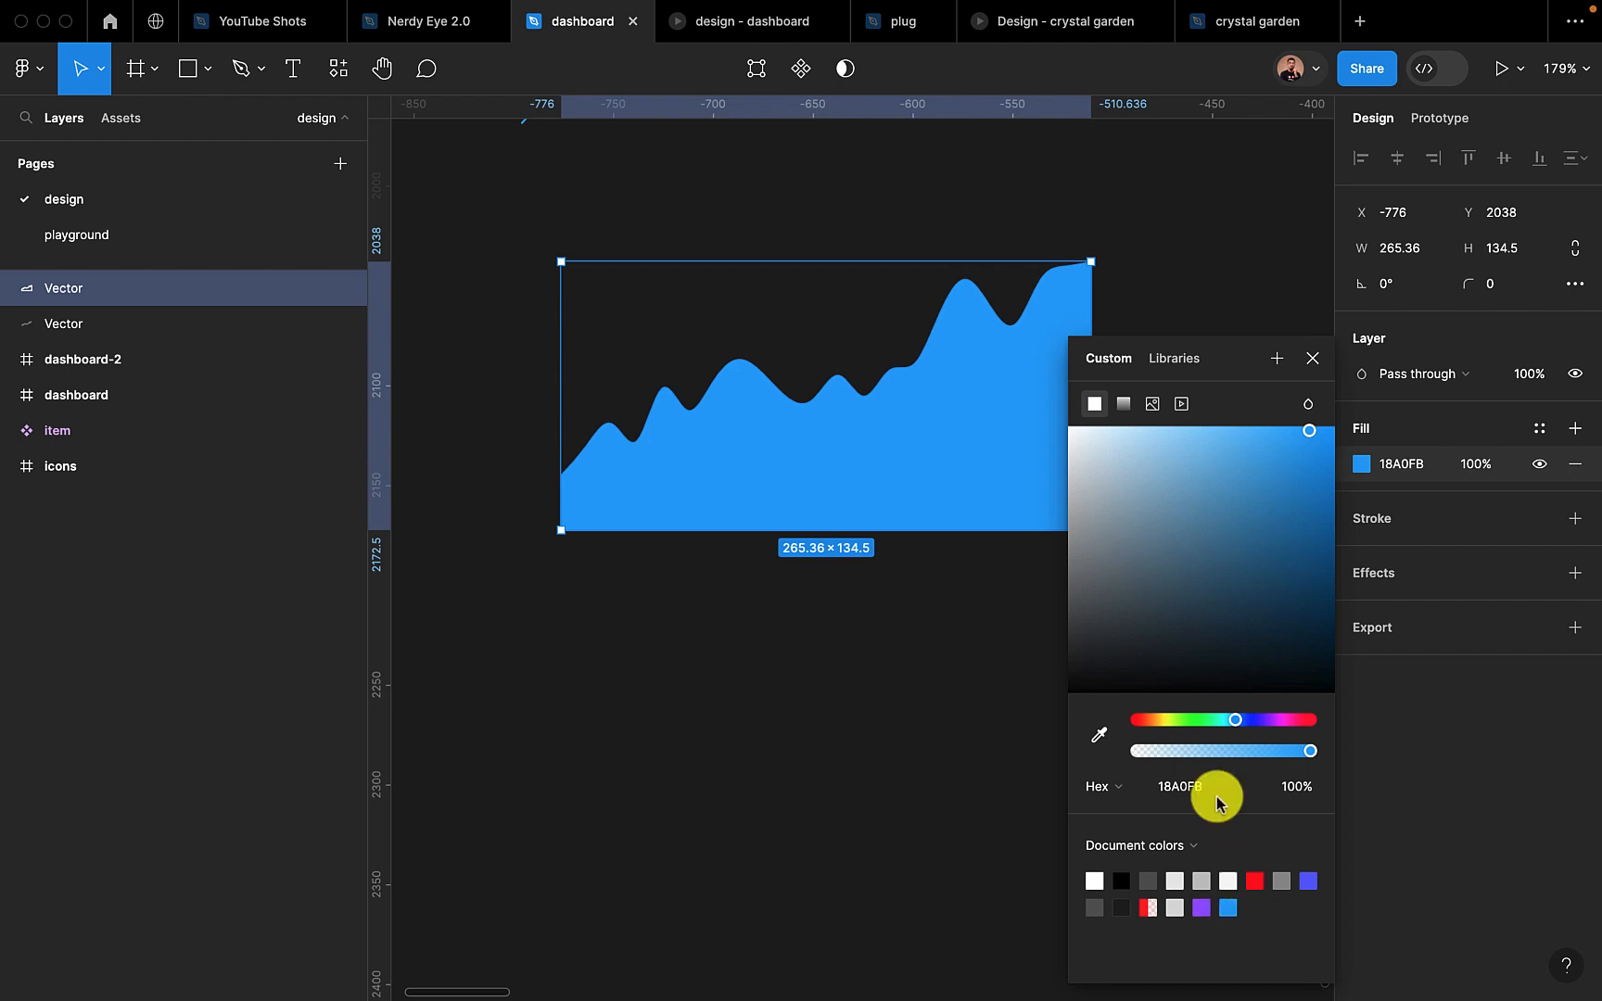
click(1124, 405)
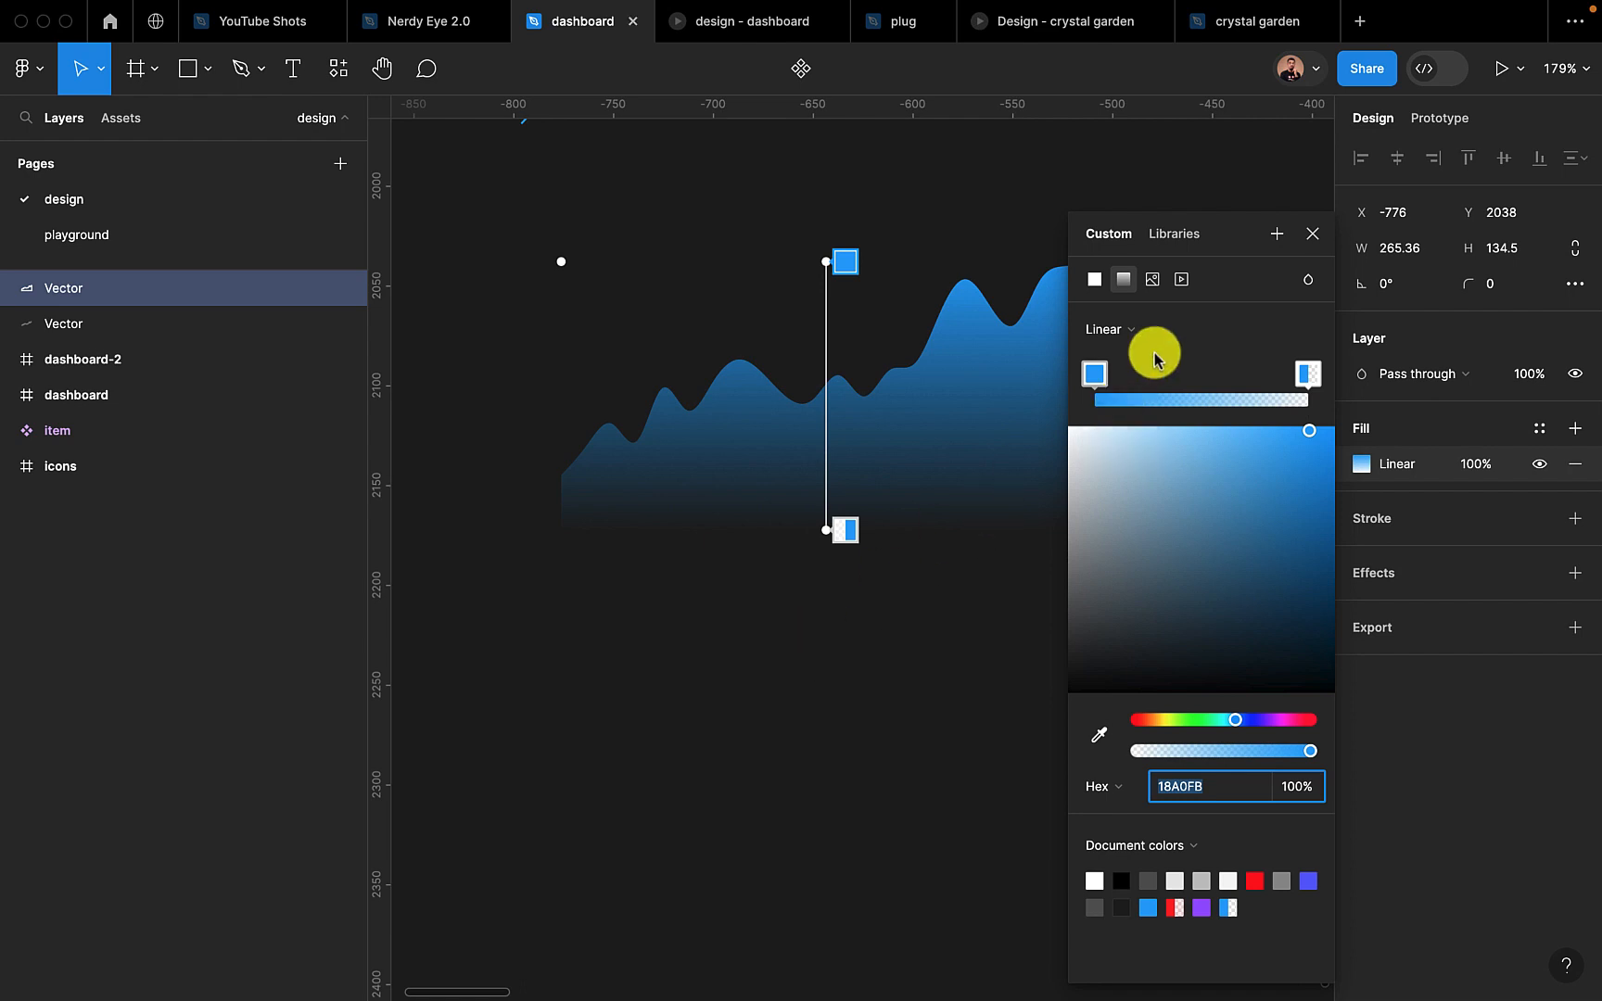
click(1310, 243)
click(964, 776)
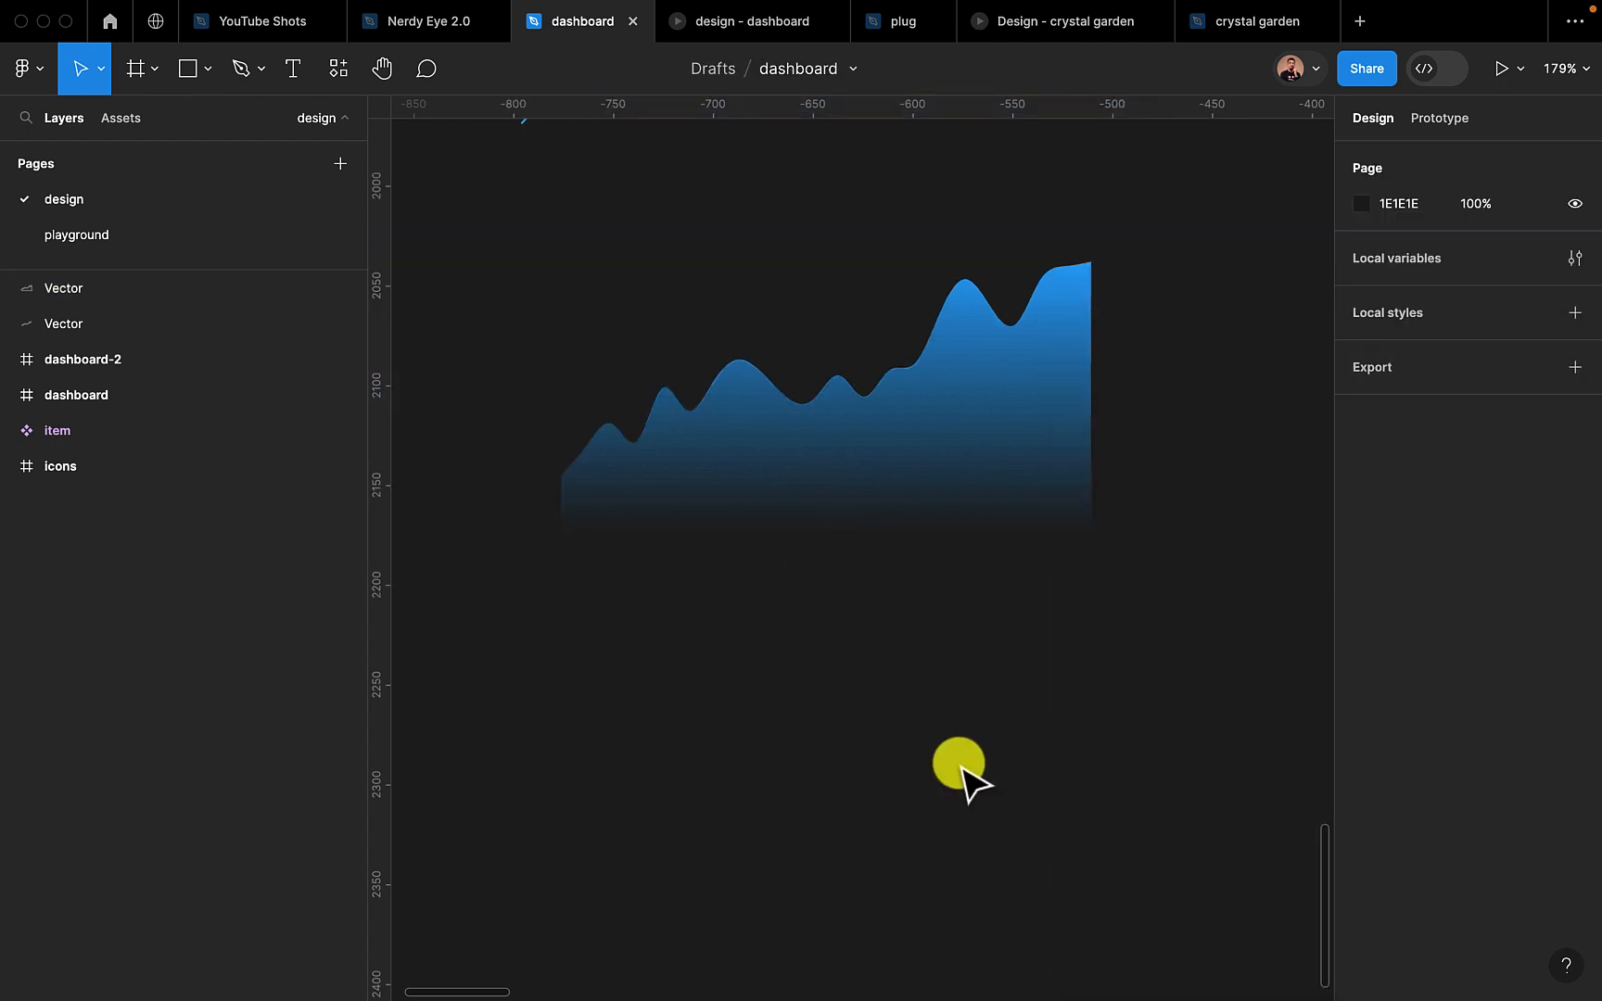
Move the gradient shape up onto the original chart line at X -796, Y 1862, so that their curves coincide
scroll(964, 776, down, 5)
click(941, 655)
double_click(947, 665)
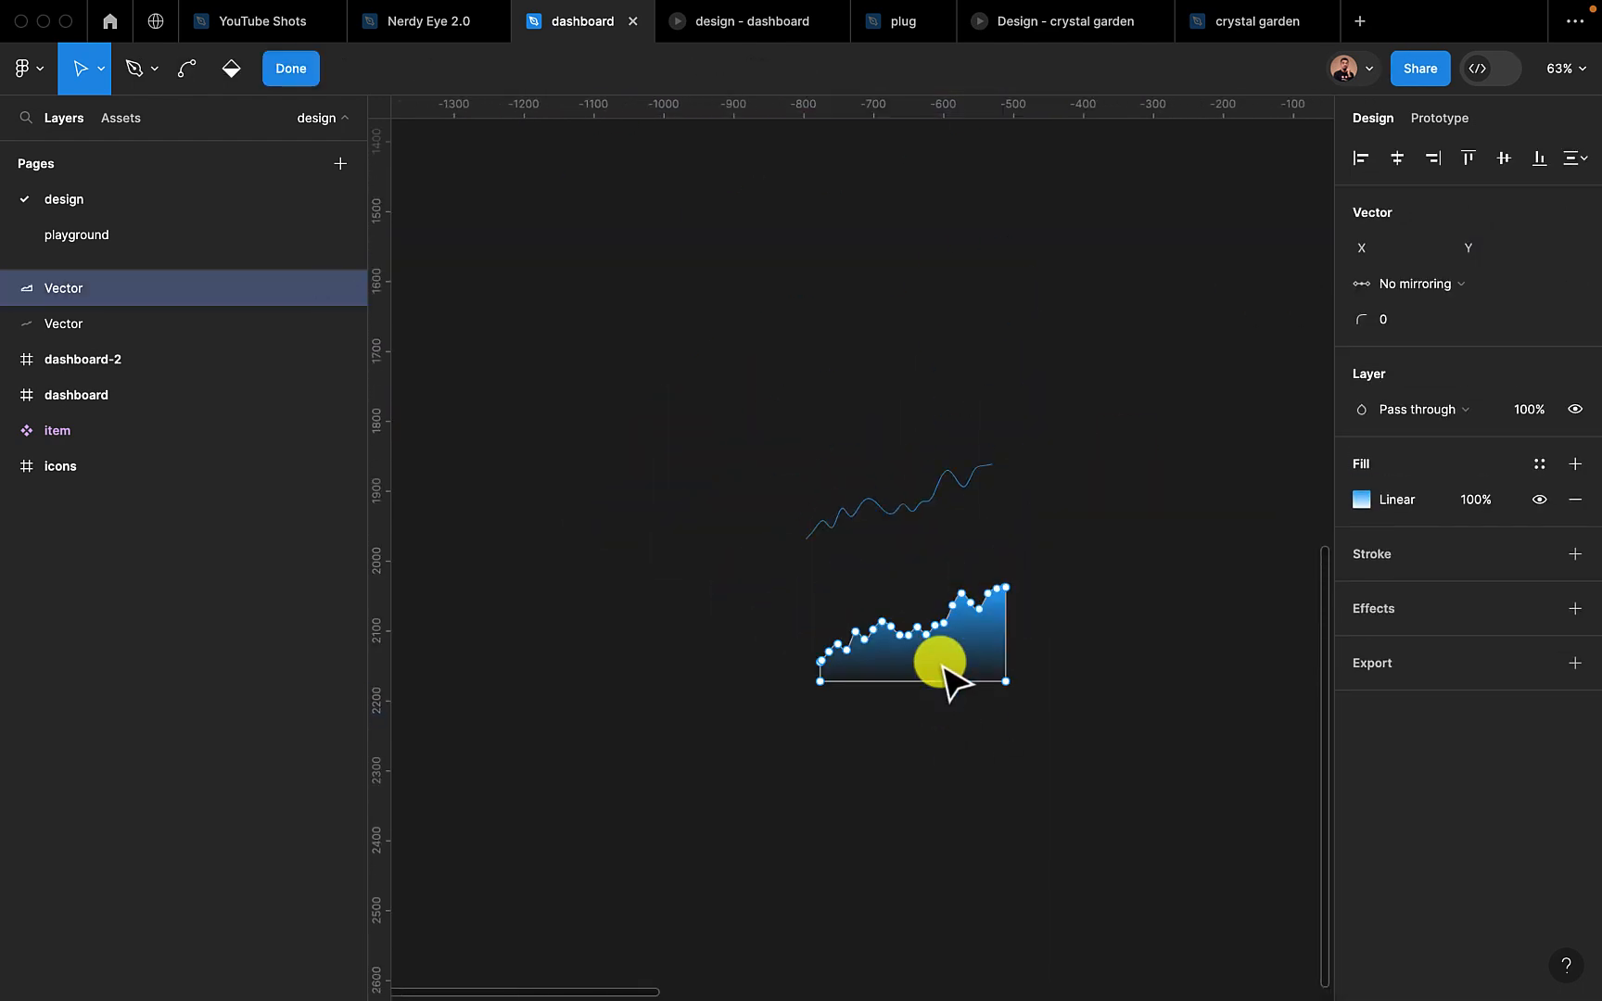
key(Escape)
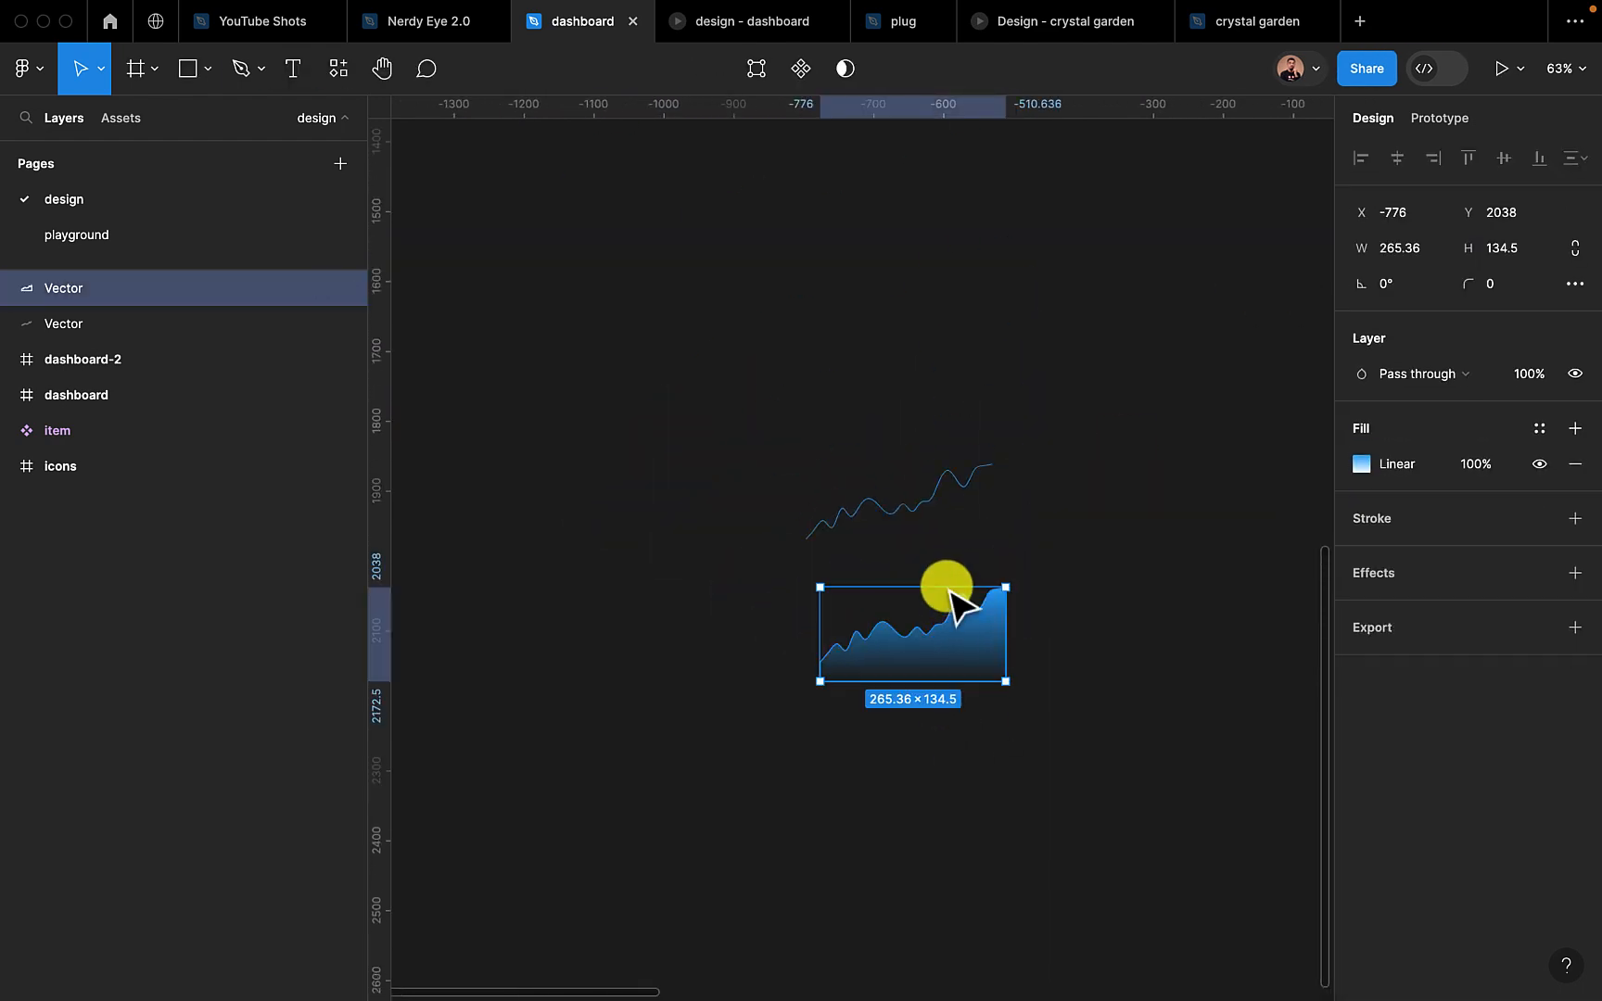
drag(962, 660, 946, 545)
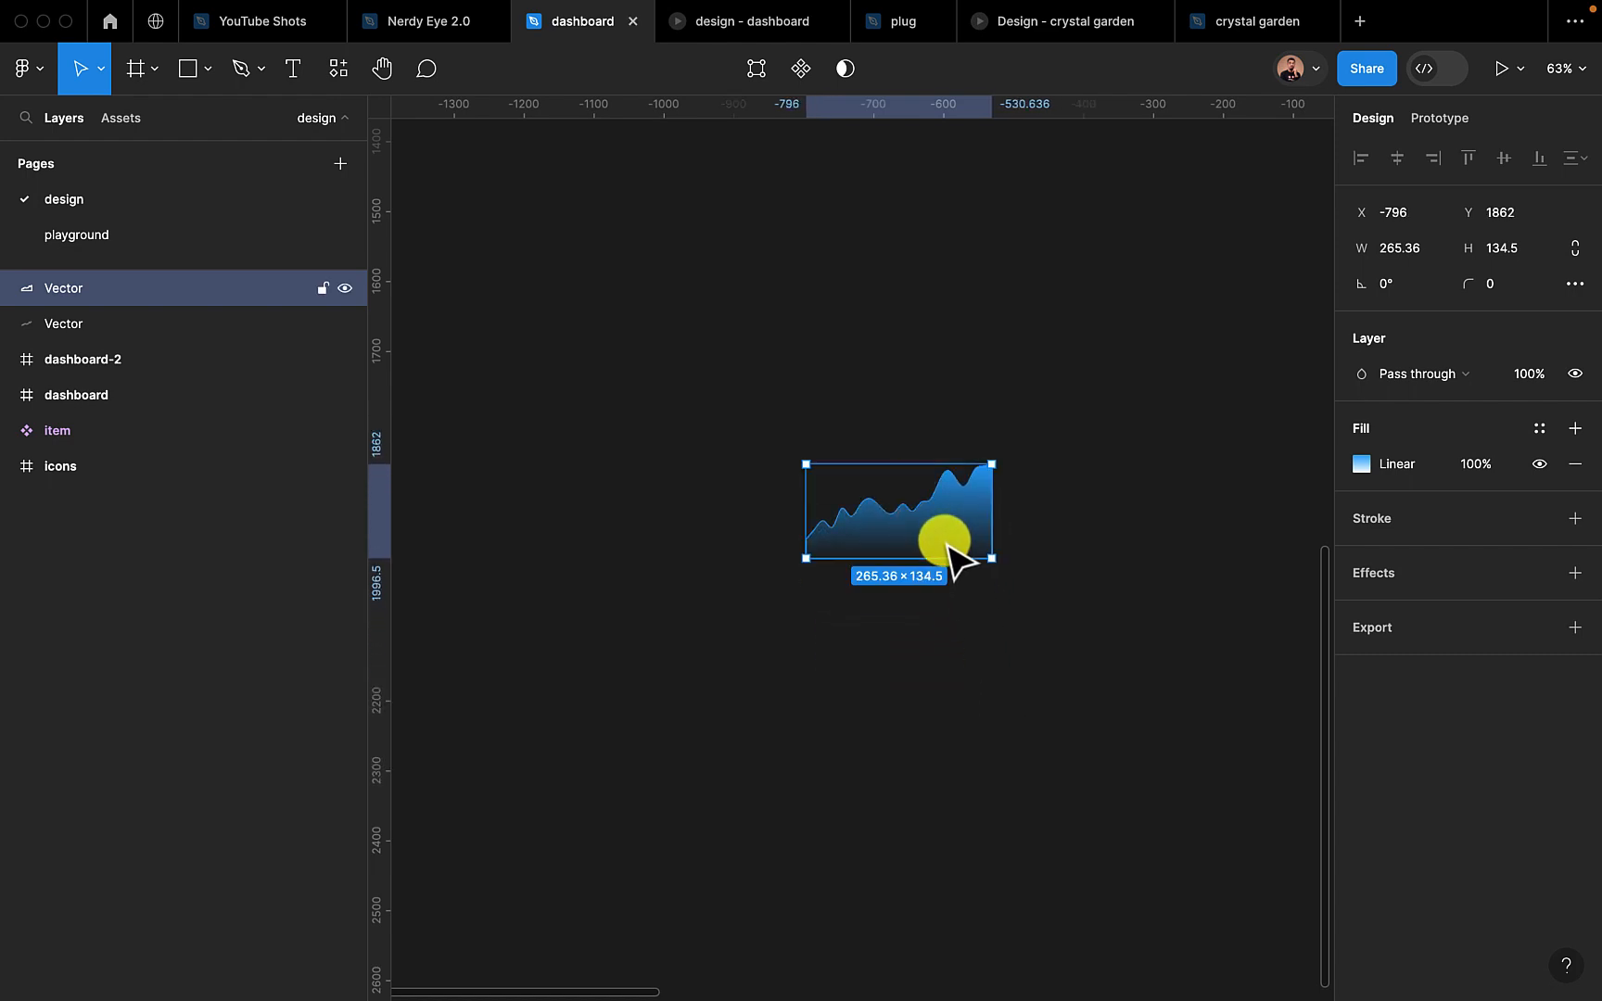
scroll(938, 594, up, 5)
click(938, 595)
scroll(944, 612, up, 5)
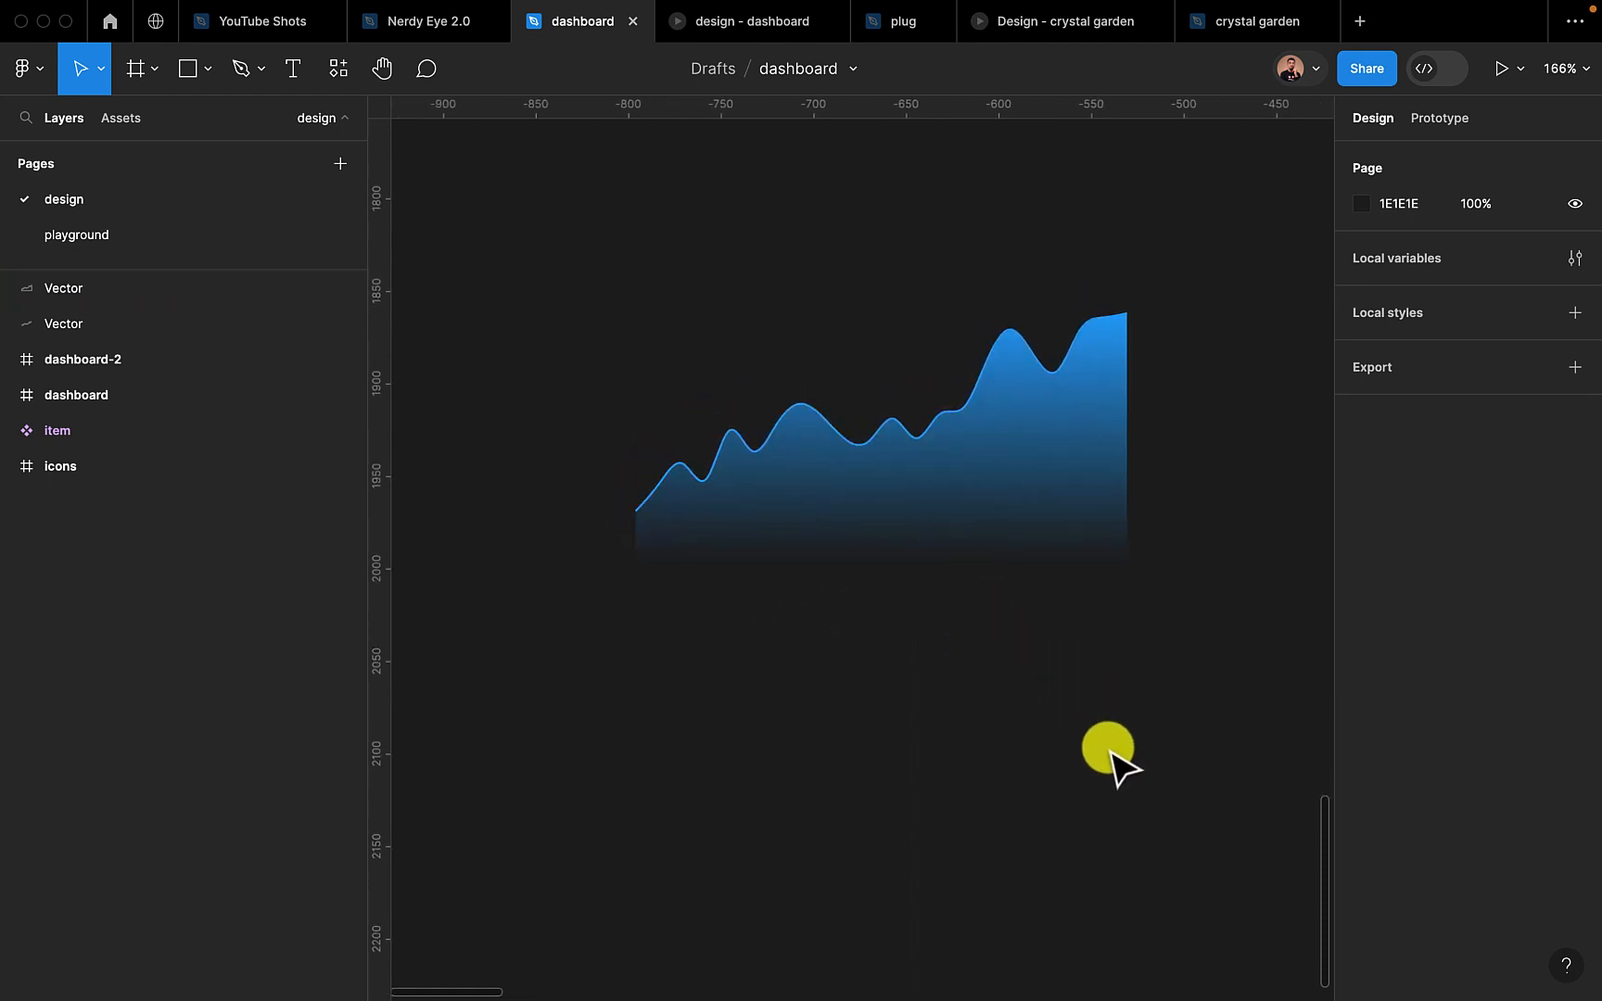
scroll(881, 572, up, 3)
scroll(881, 572, up, 2)
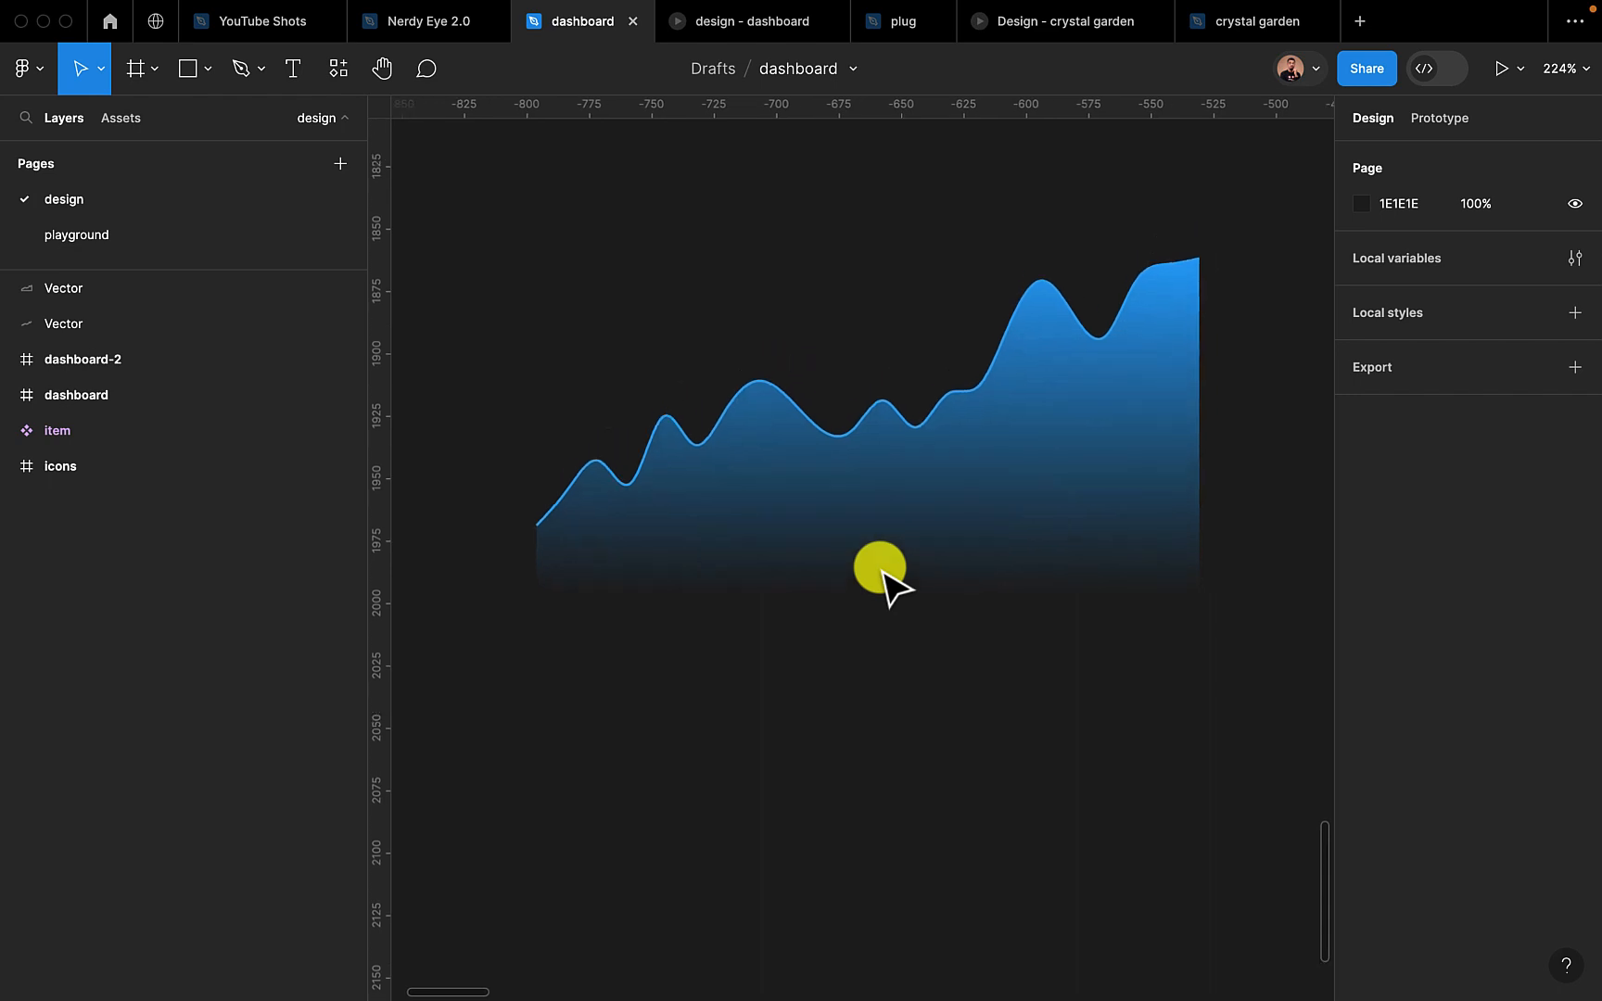
Draw a frame of about 481 × 270 around the line and gradient shape, and name it "chart"
scroll(884, 573, down, 10)
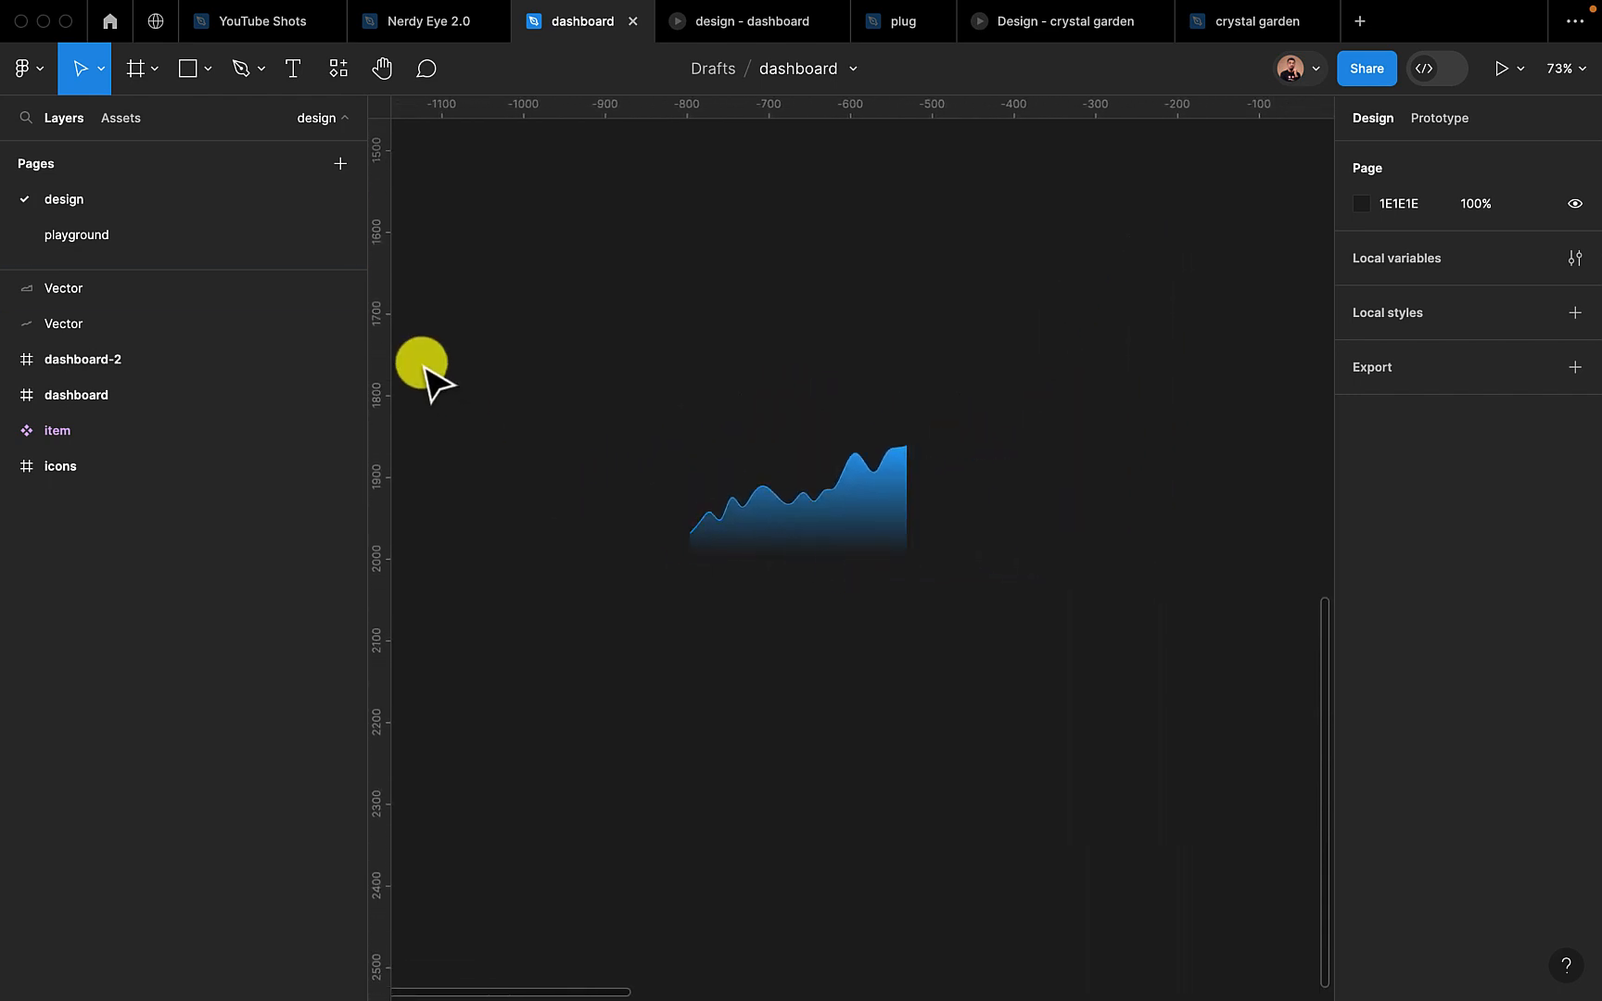
click(136, 69)
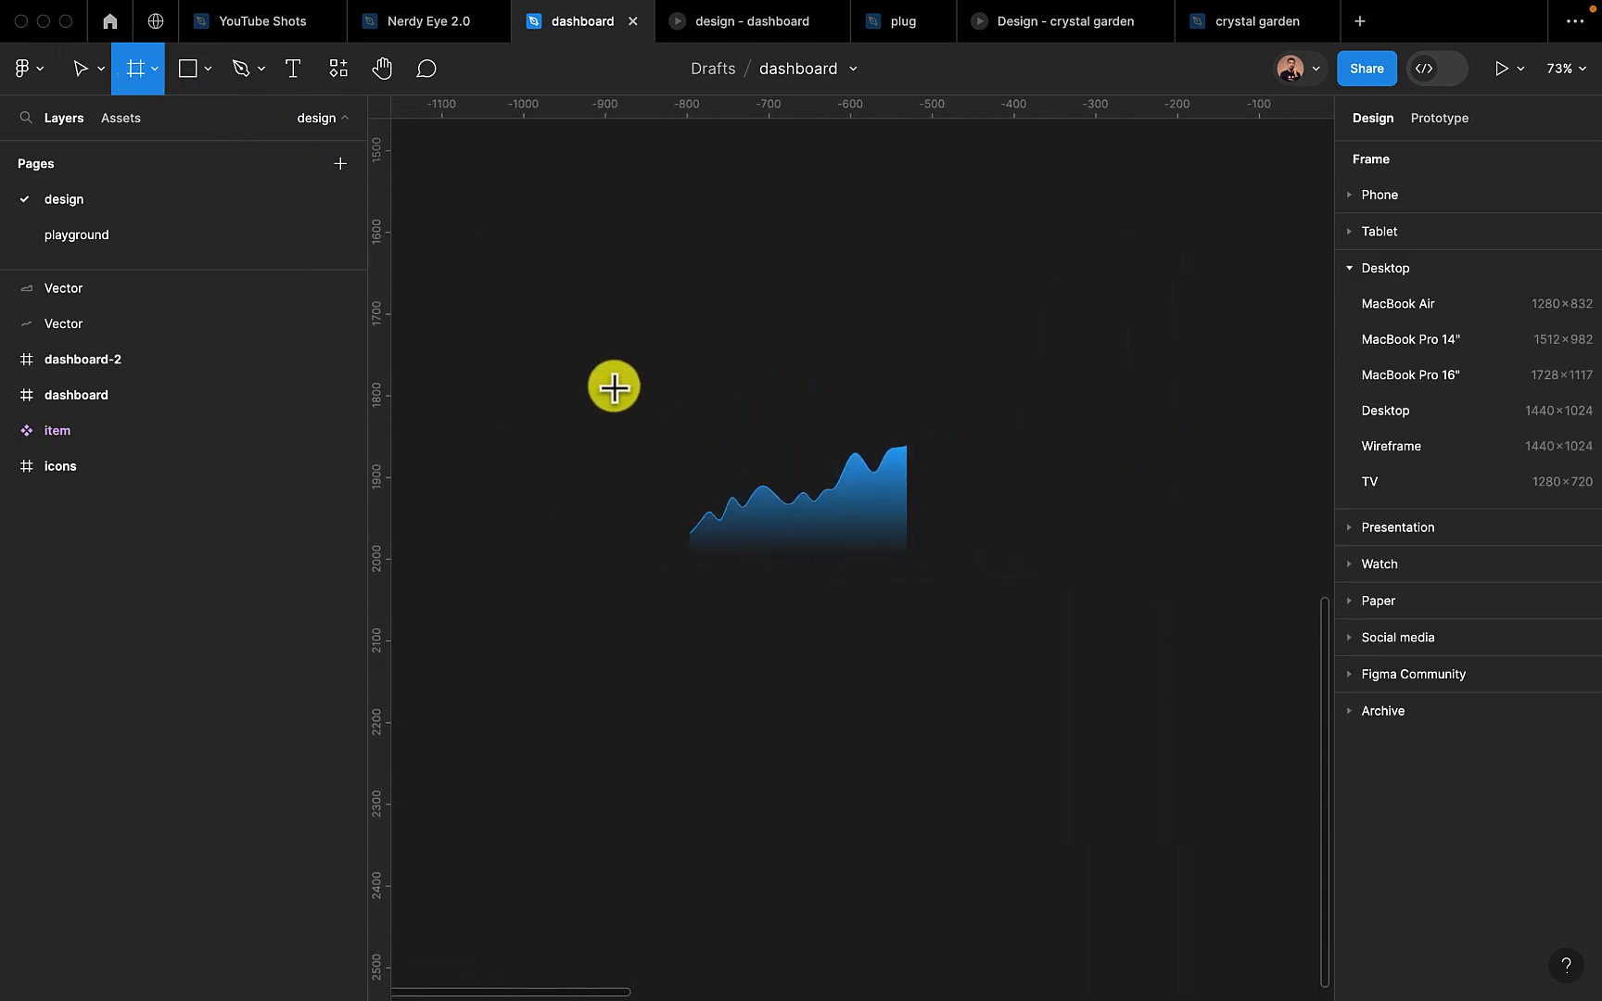
drag(608, 386, 1001, 604)
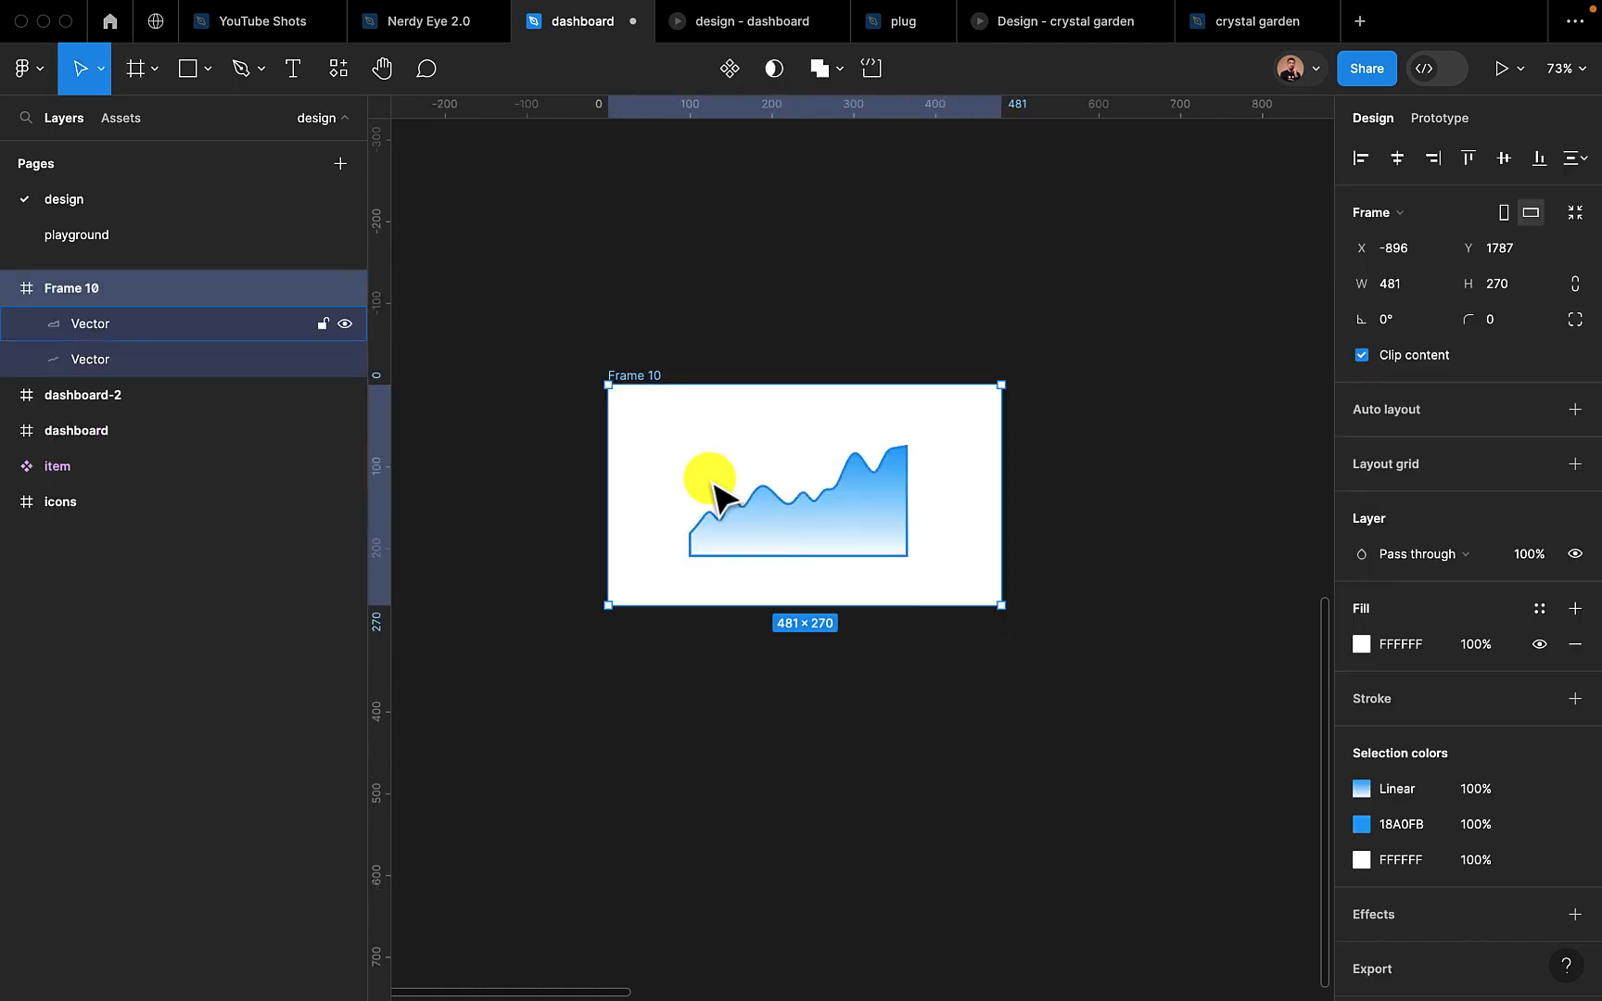
double_click(631, 374)
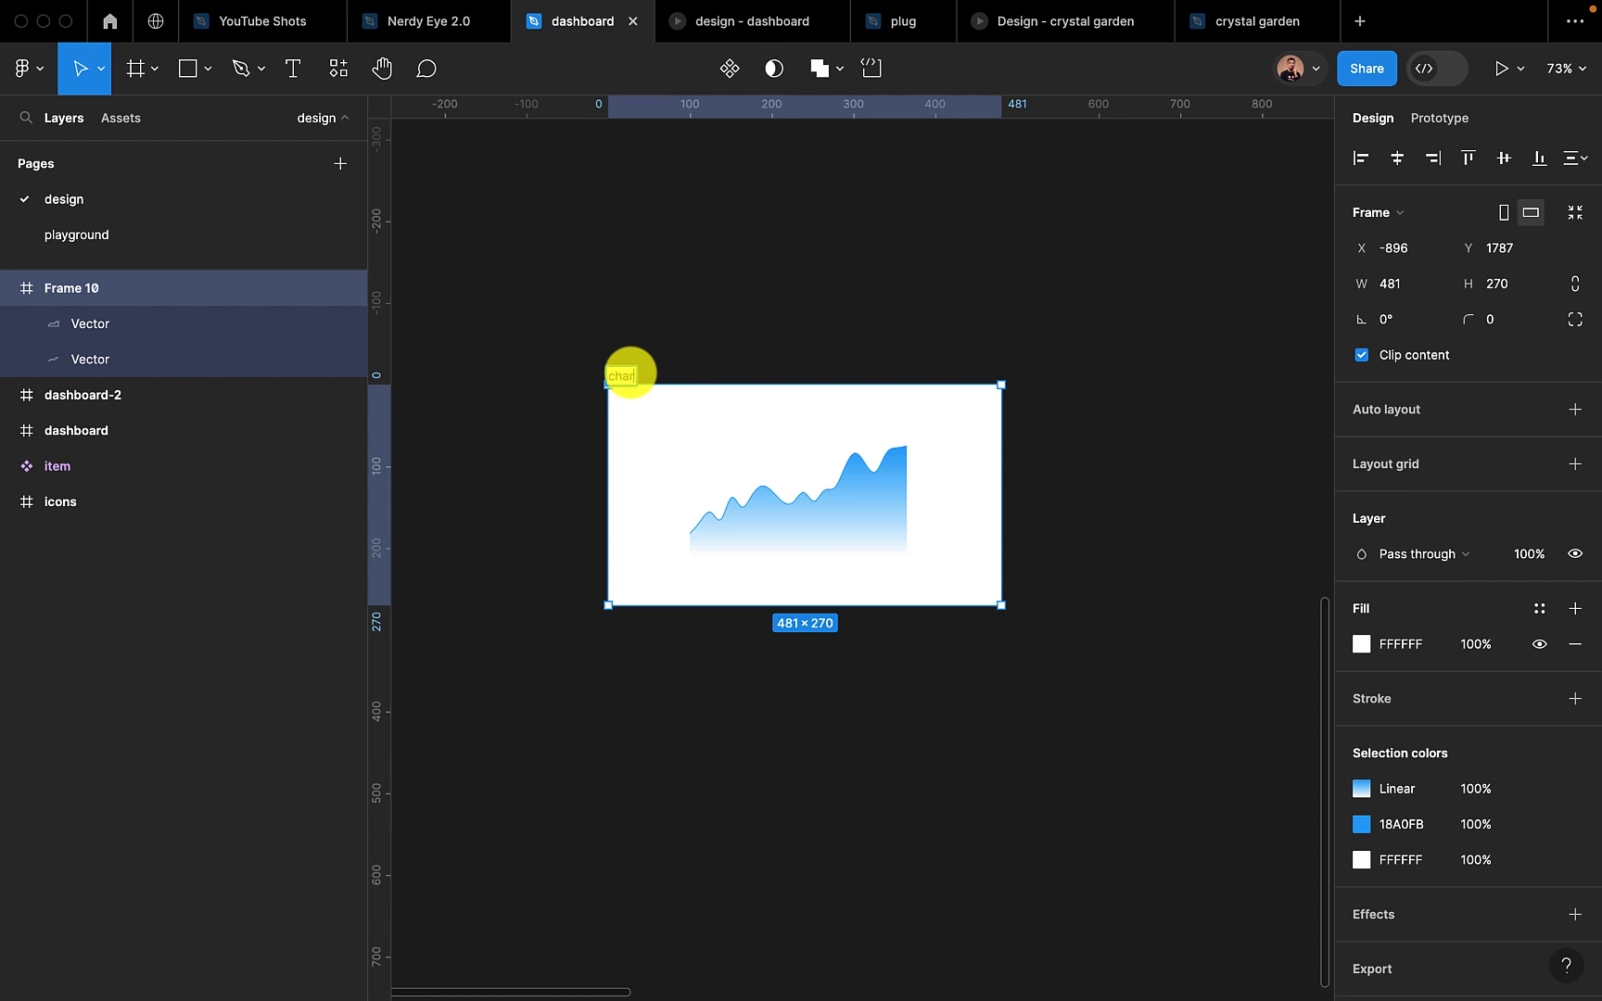
key(Return)
click(644, 618)
scroll(648, 629, up, 5)
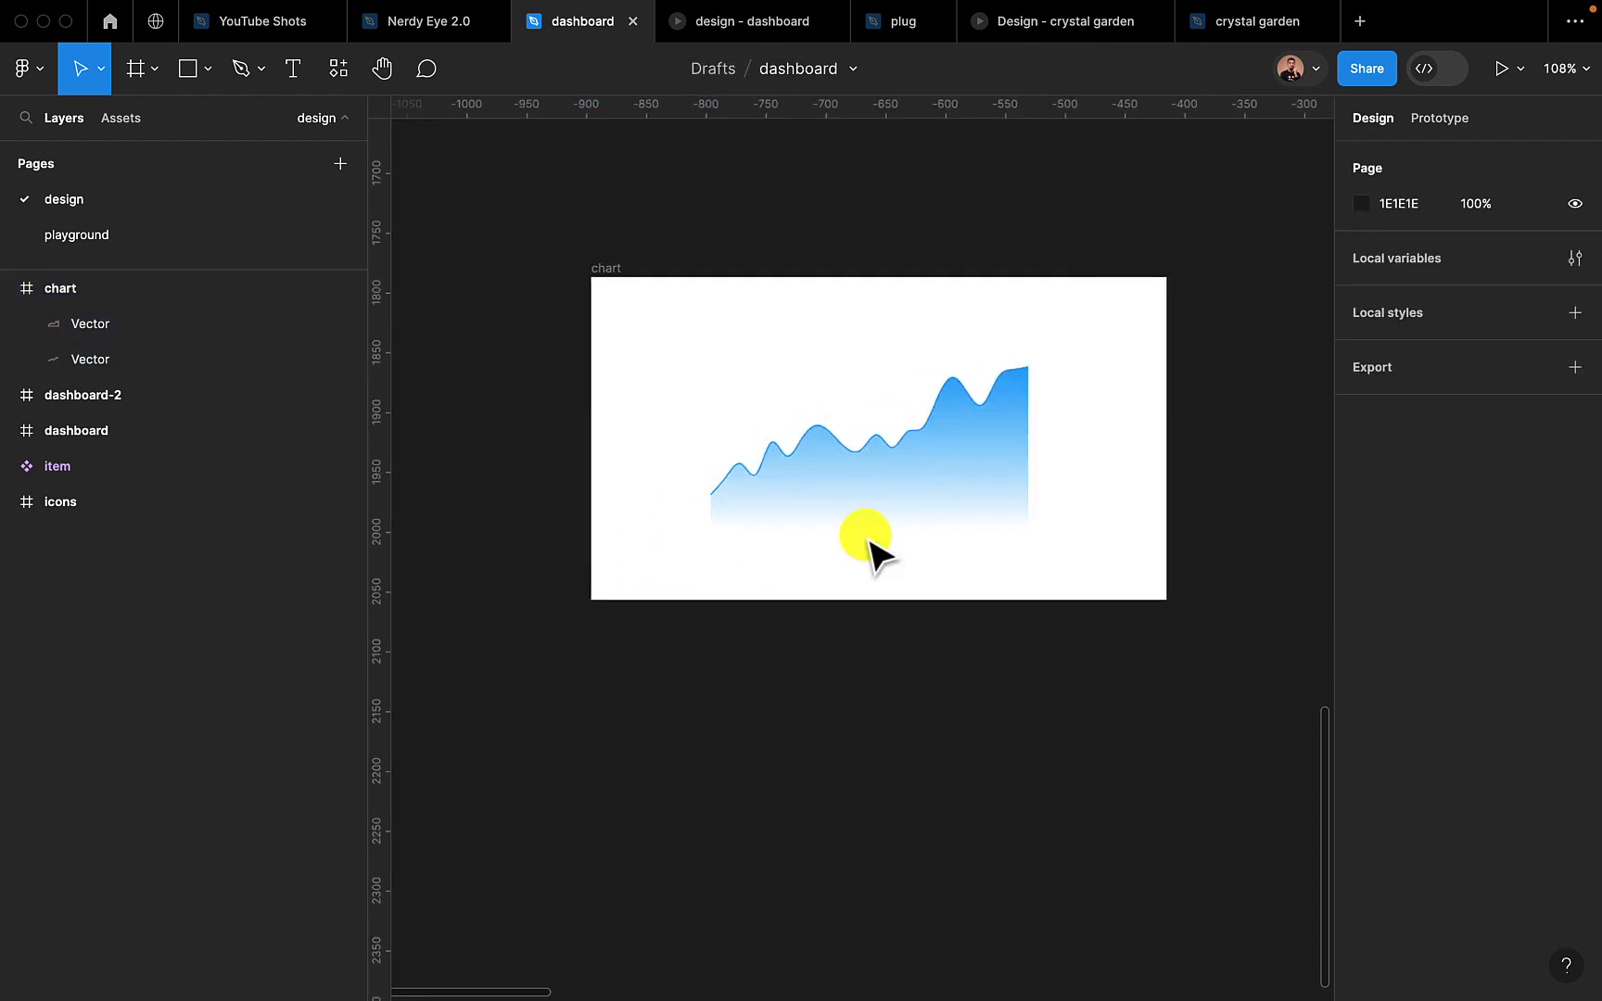
Group the two vectors inside the chart frame and rename the group "line"
click(864, 452)
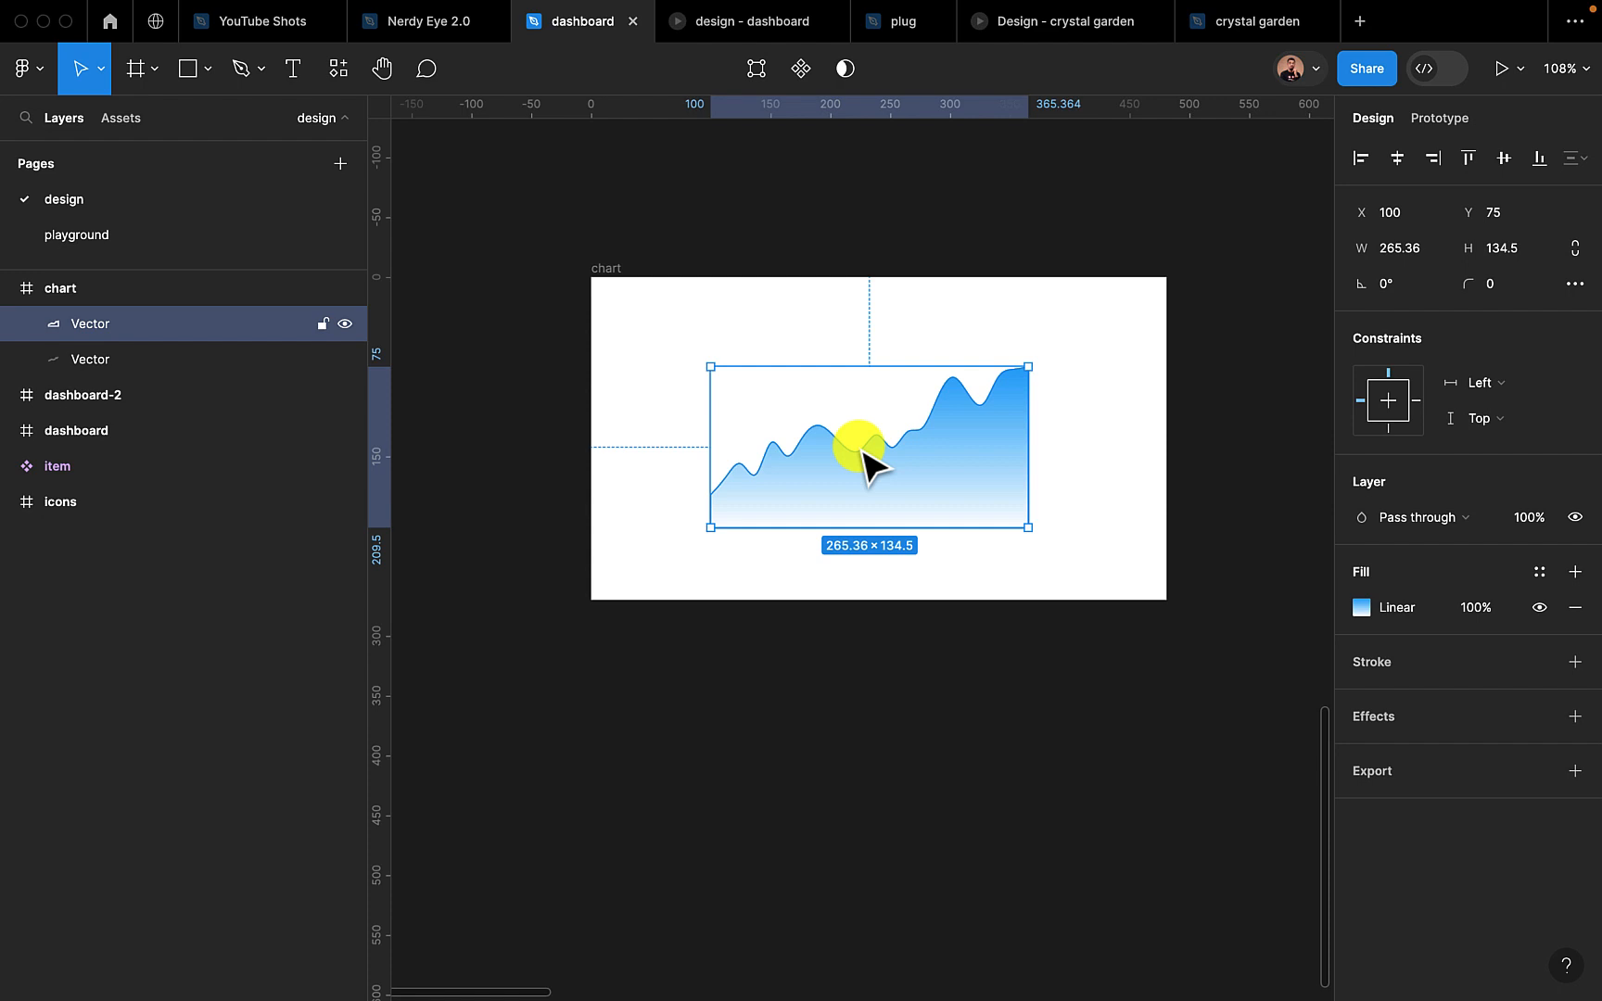
shift+click(171, 359)
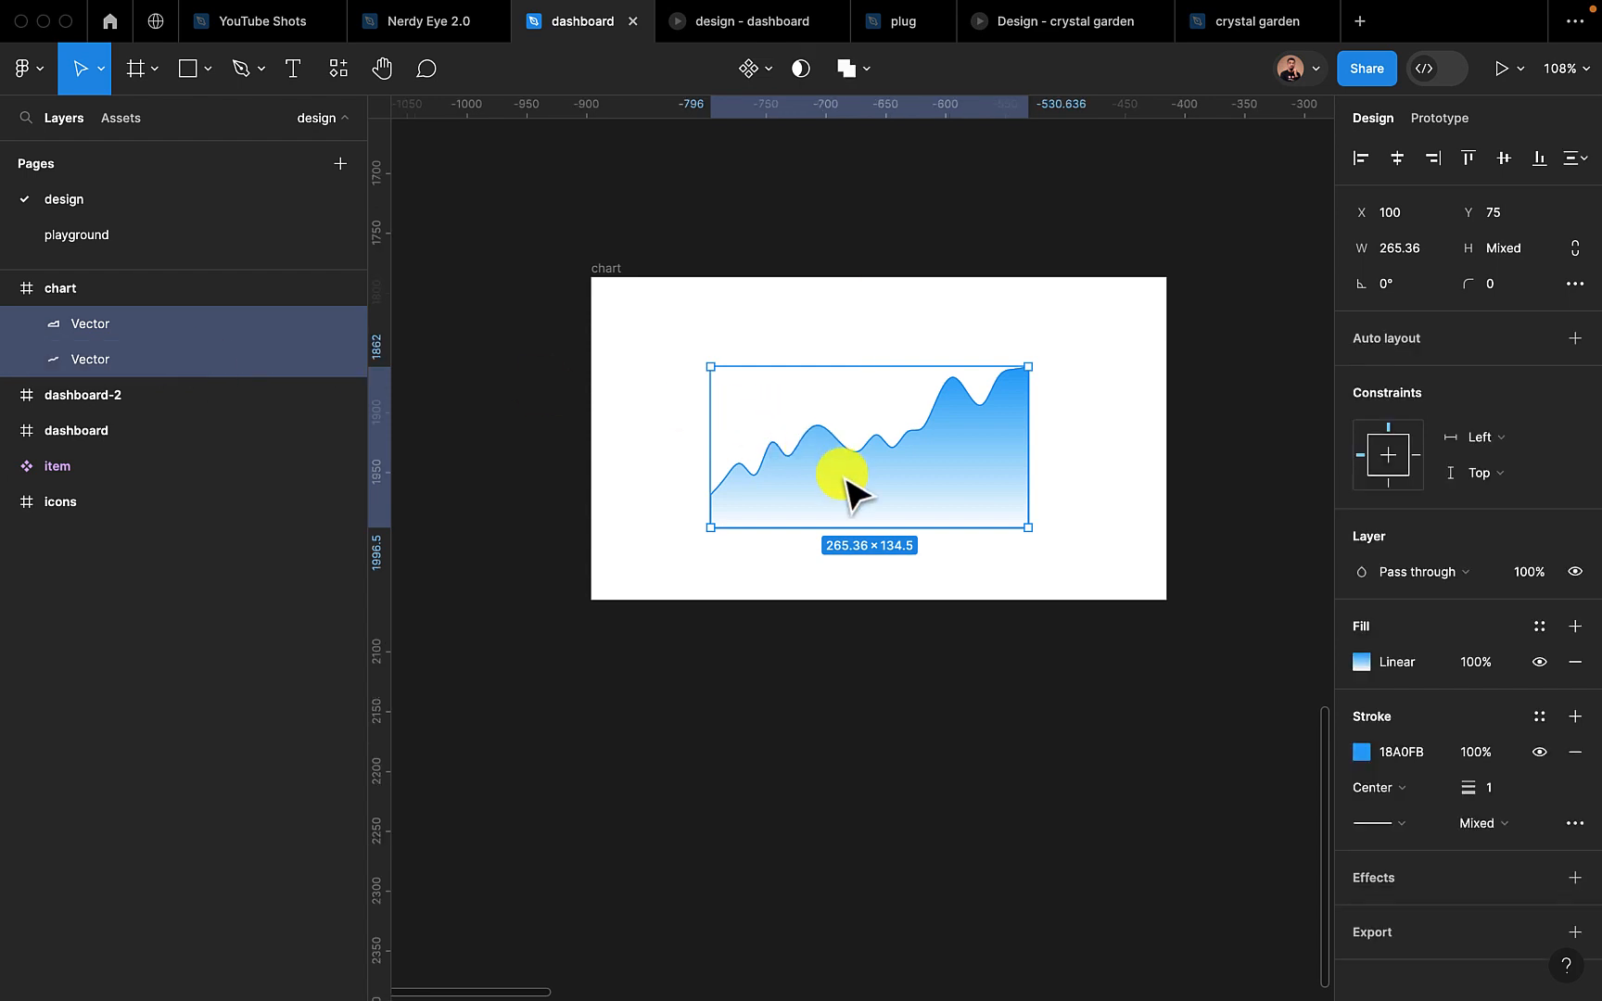
key(super+g)
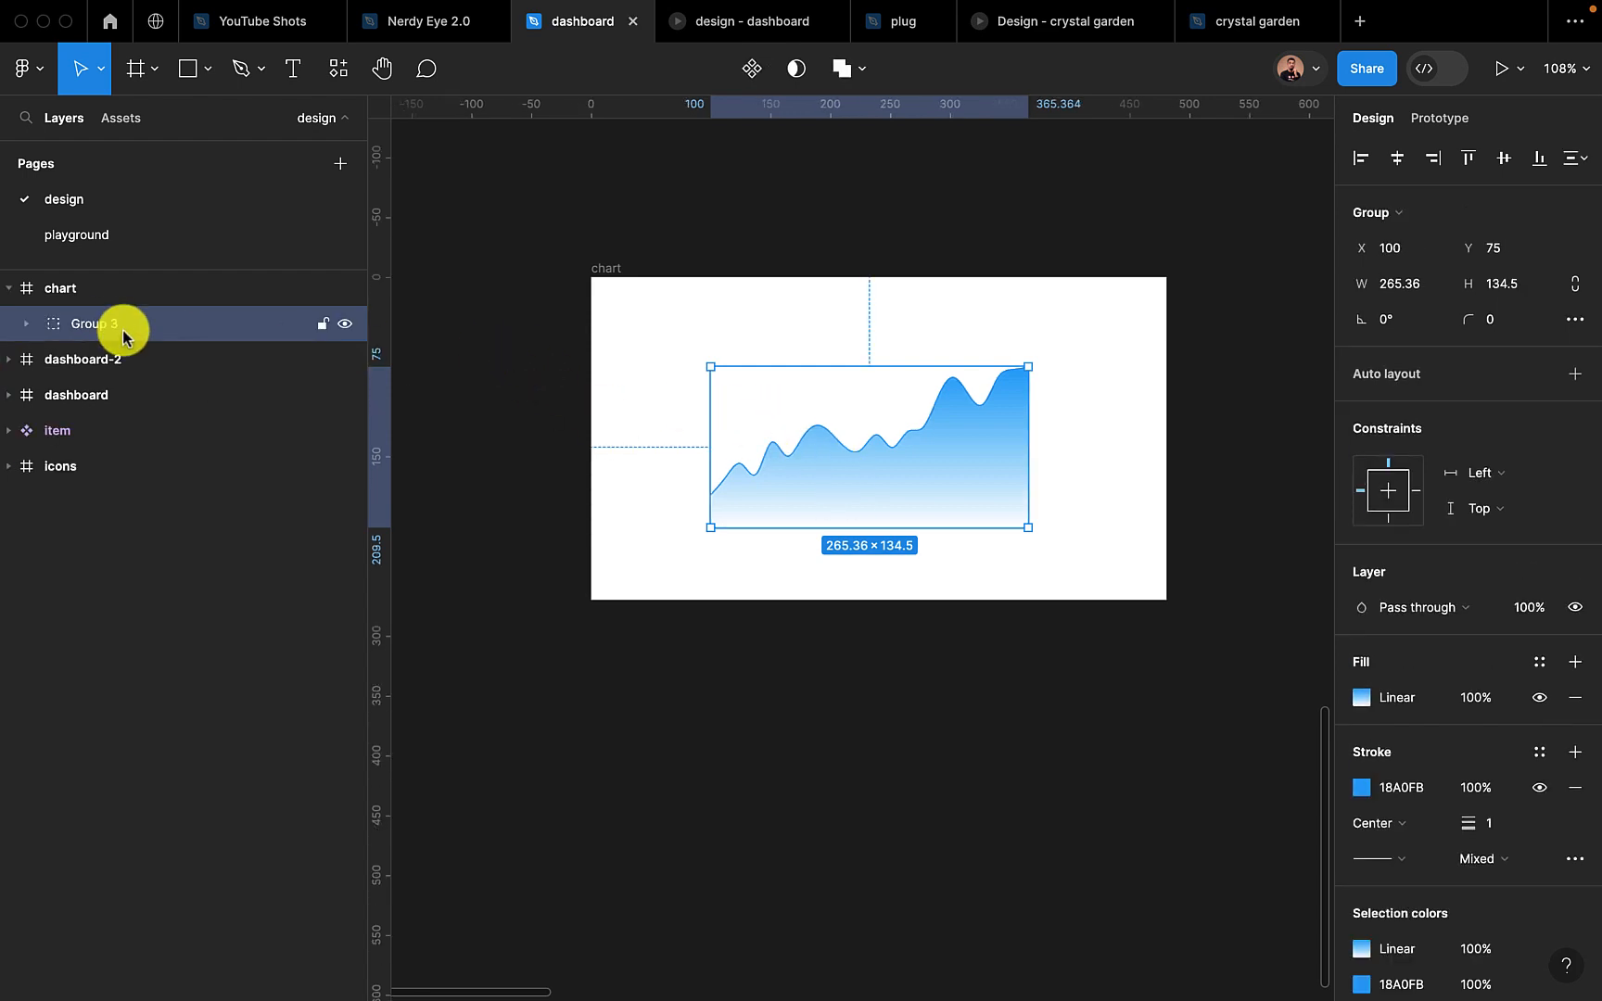
double_click(92, 324)
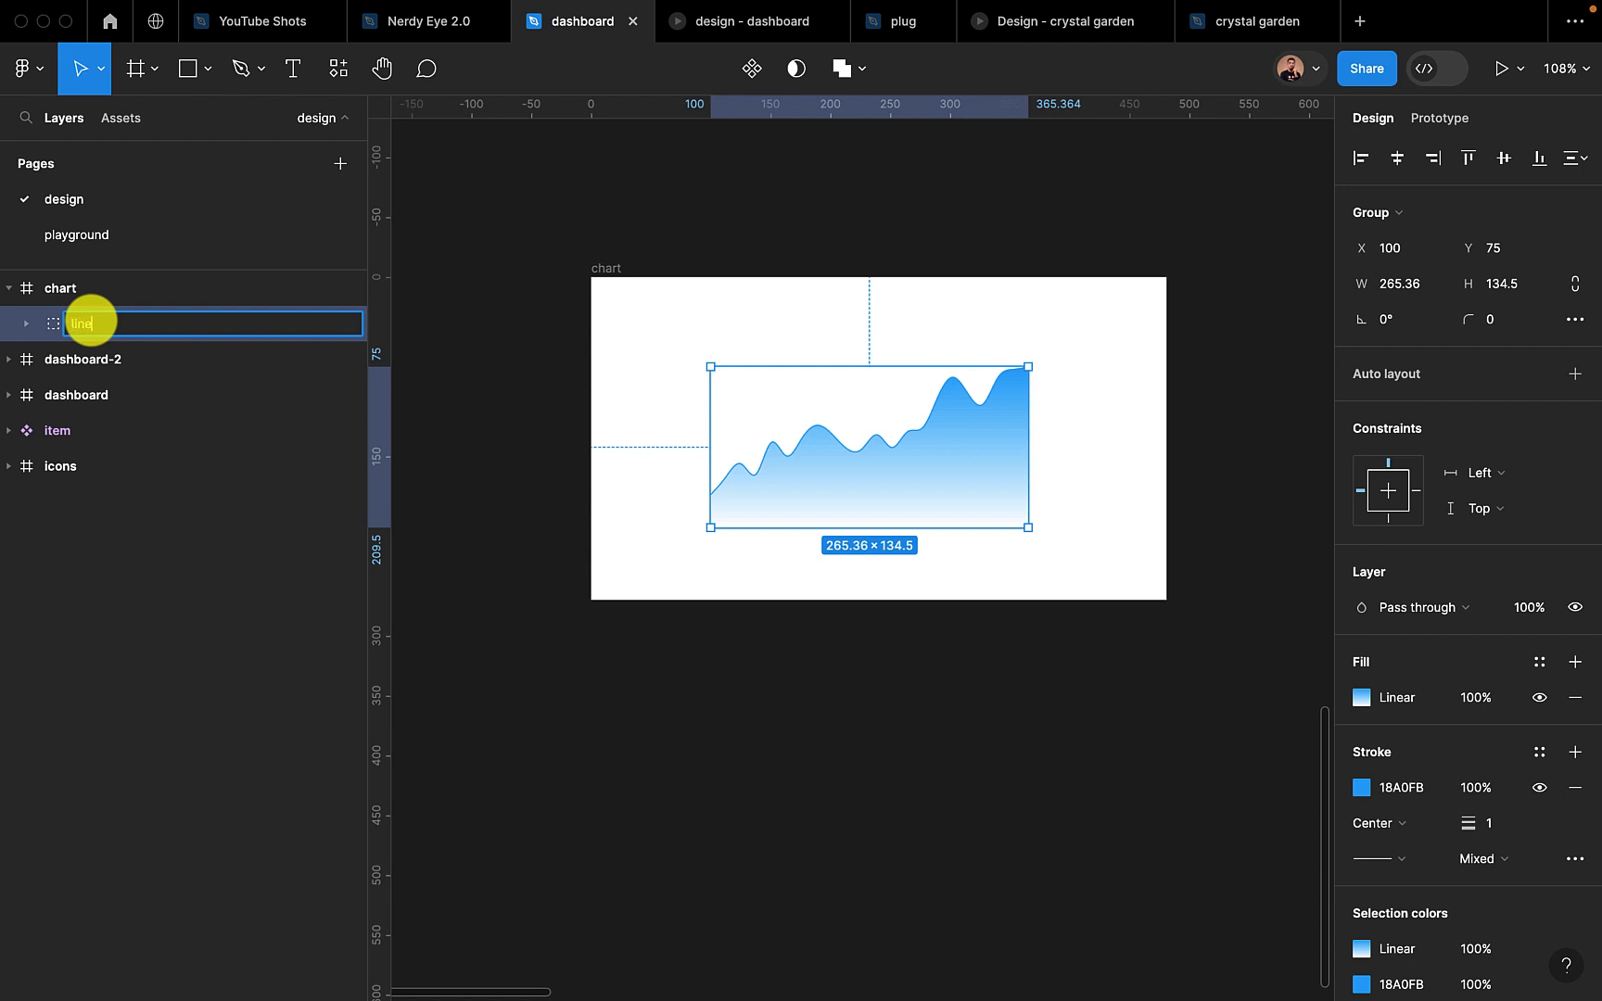
text(line)
key(Return)
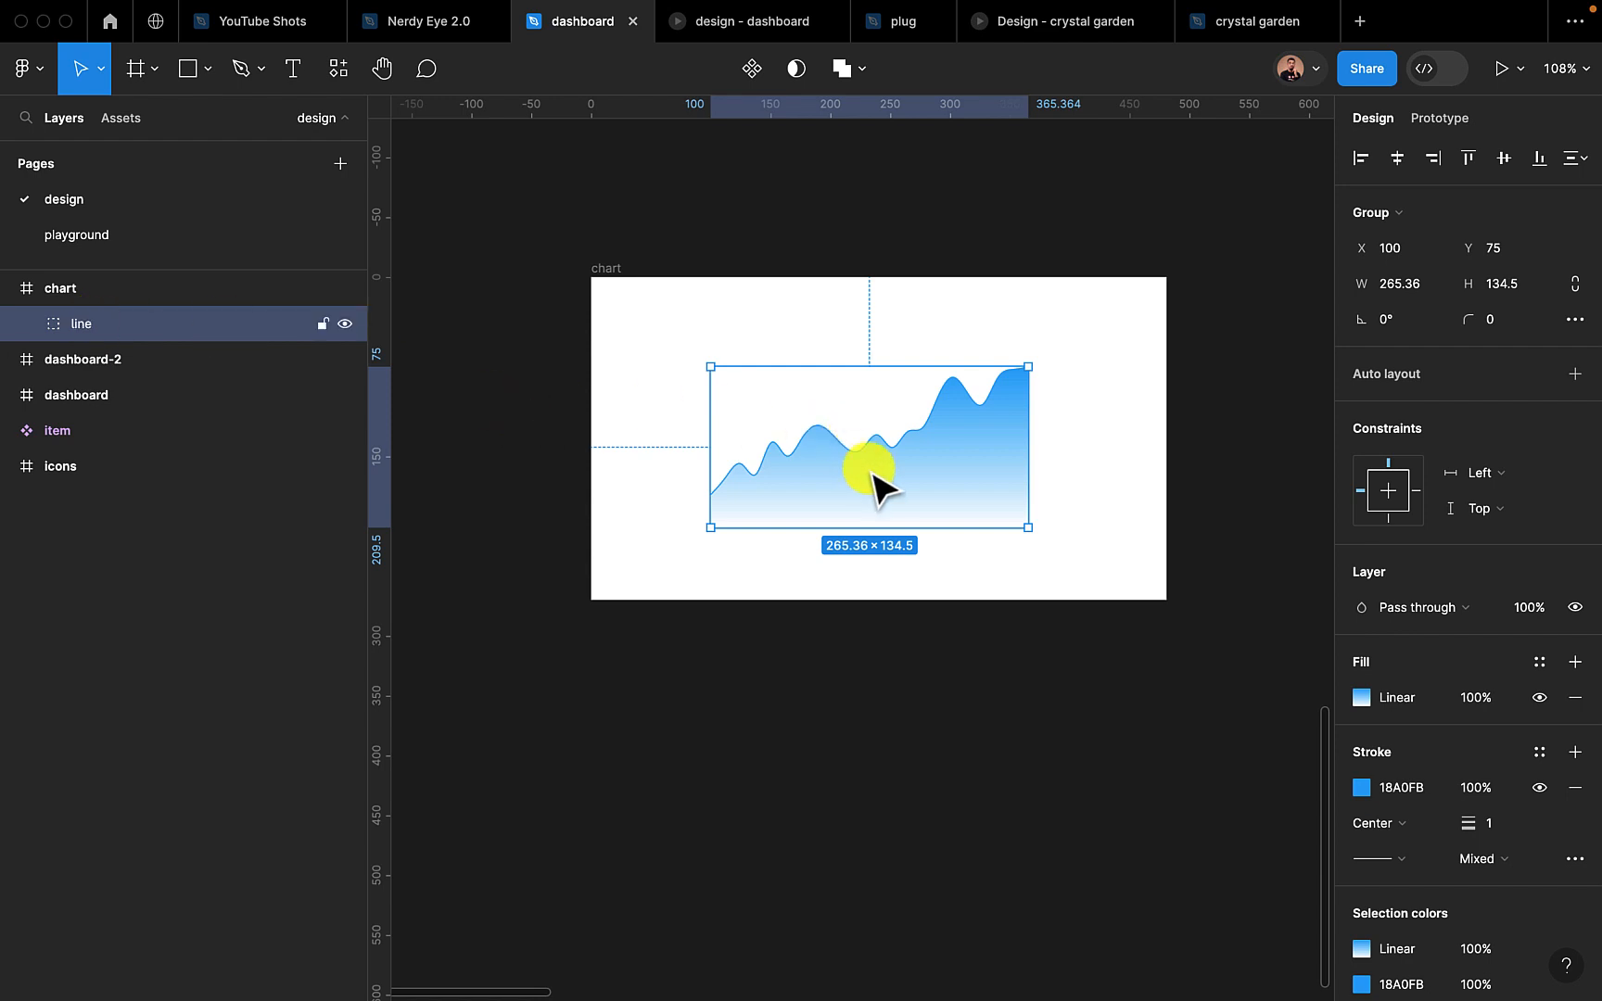
Move the line group toward the chart frame's upper left and stretch it to about 401 × 214
drag(870, 471, 808, 462)
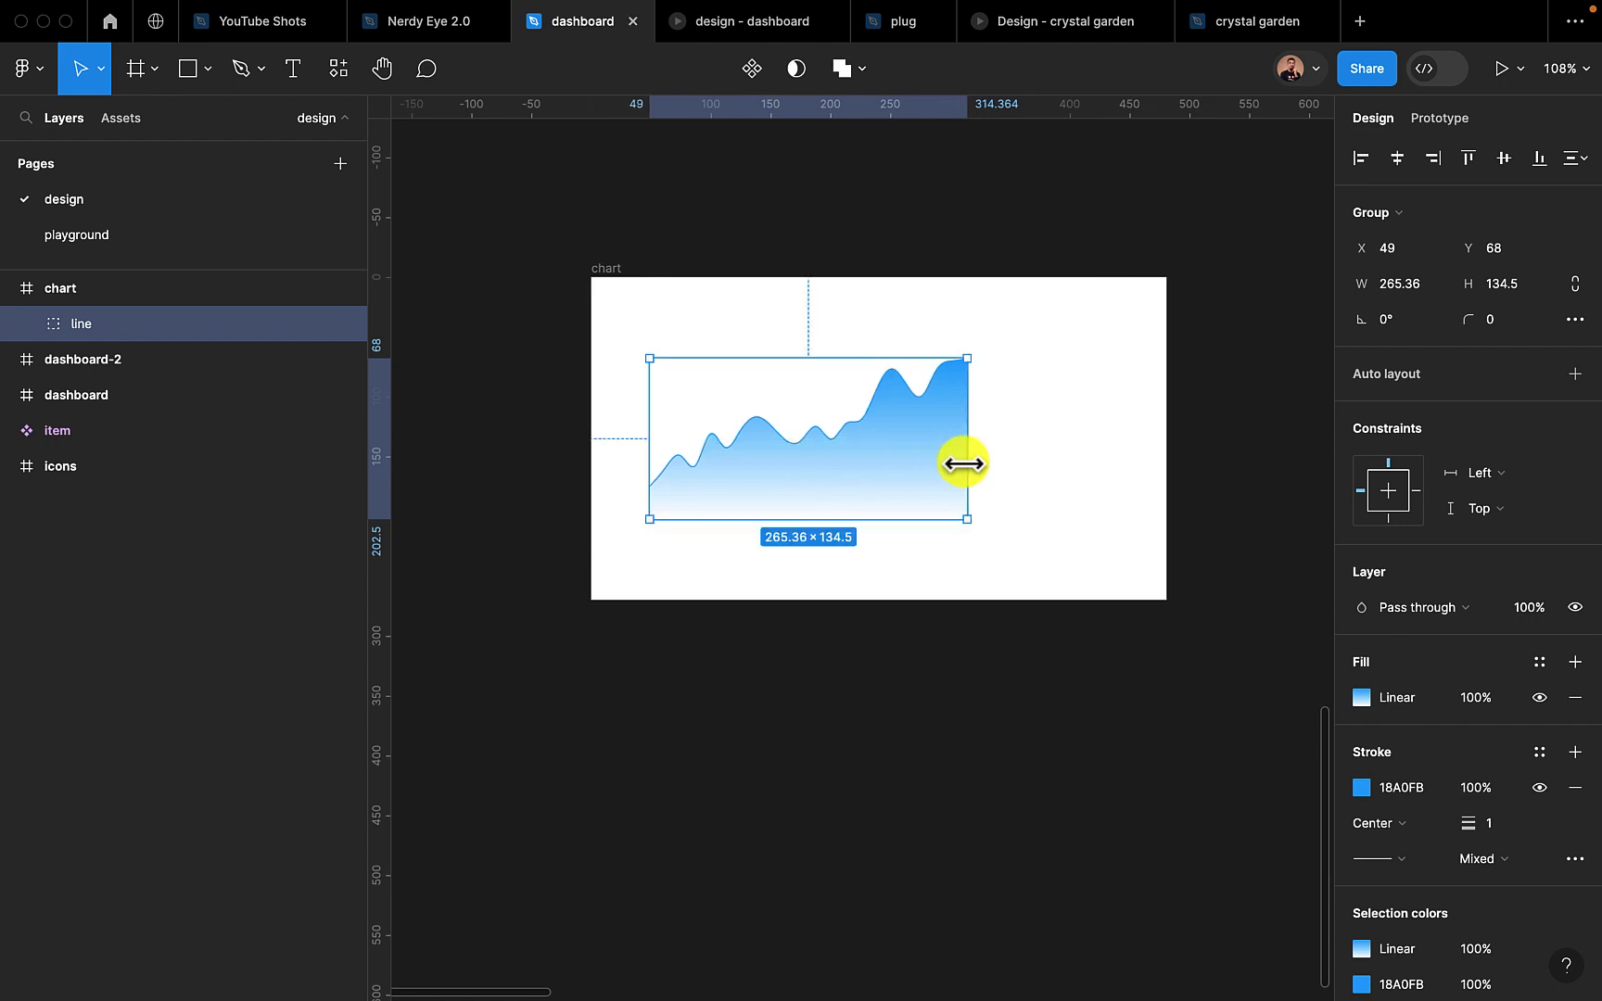
drag(965, 461, 1129, 460)
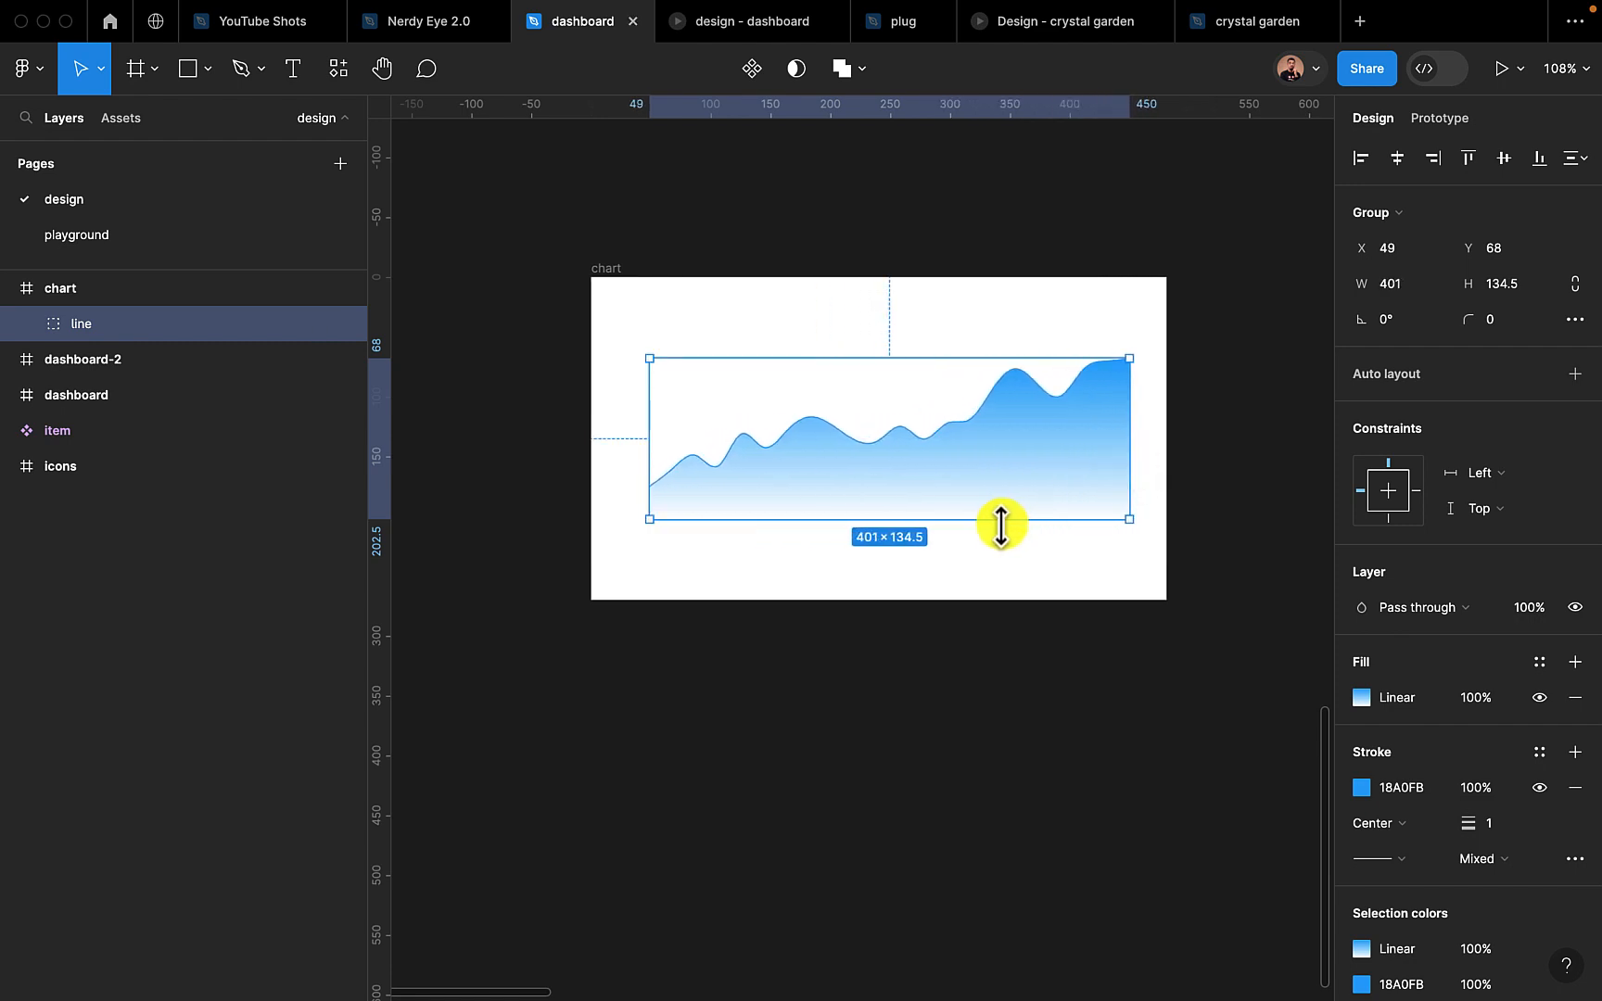
drag(1000, 536, 1001, 568)
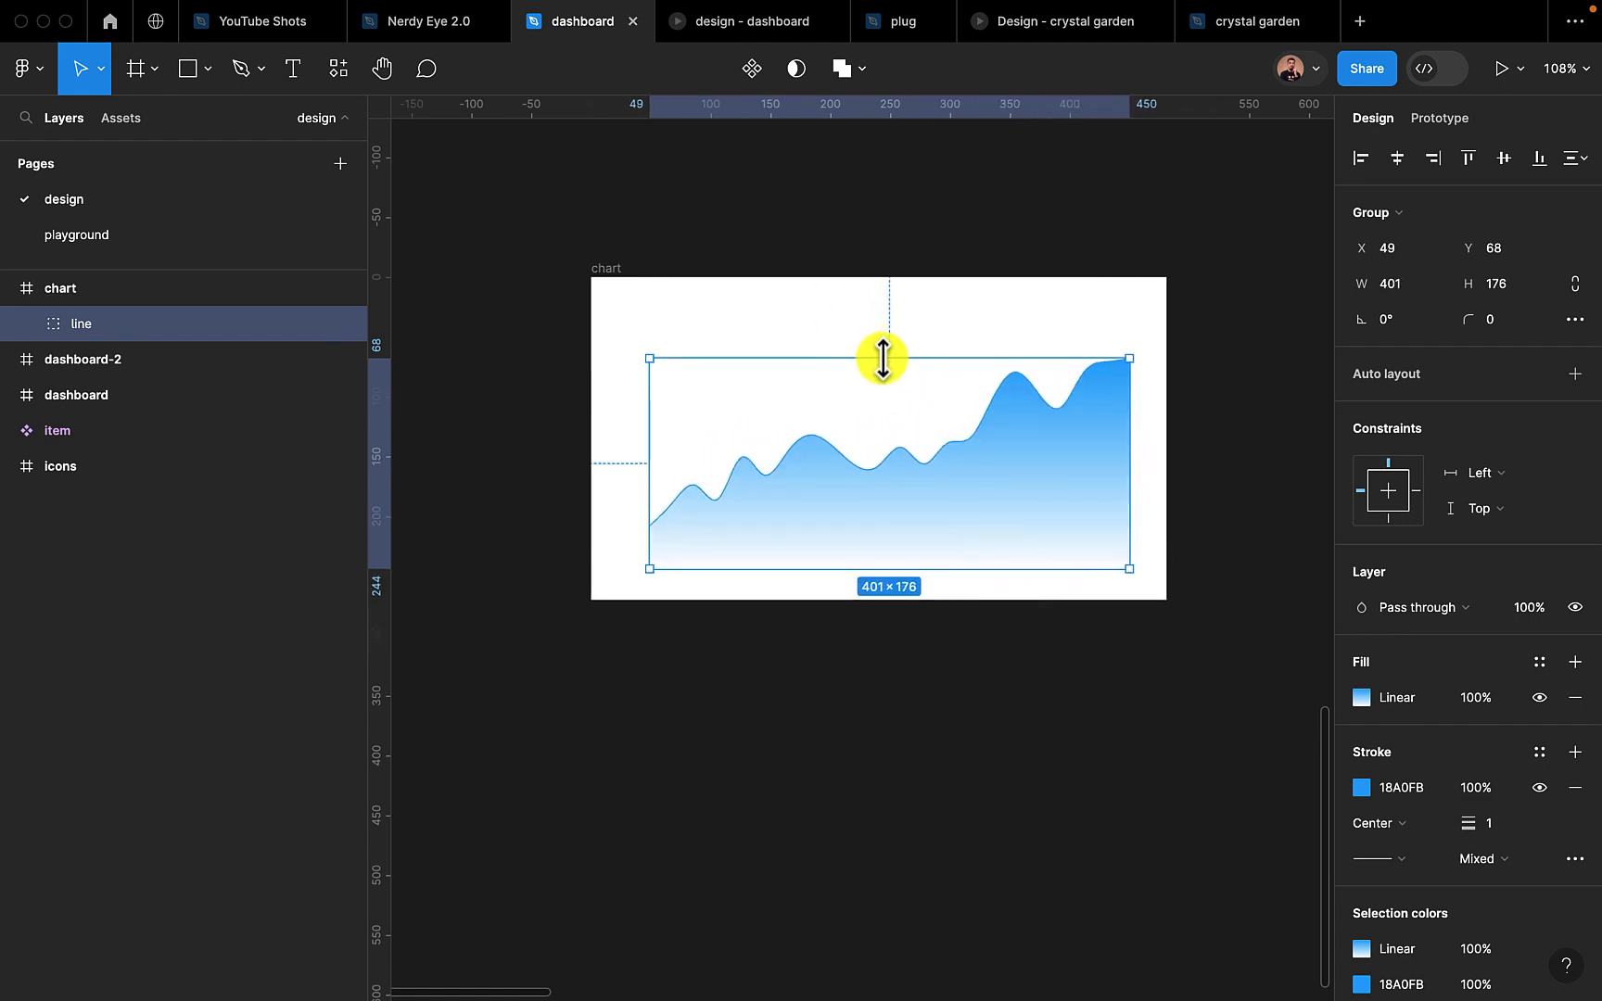
drag(883, 358, 885, 312)
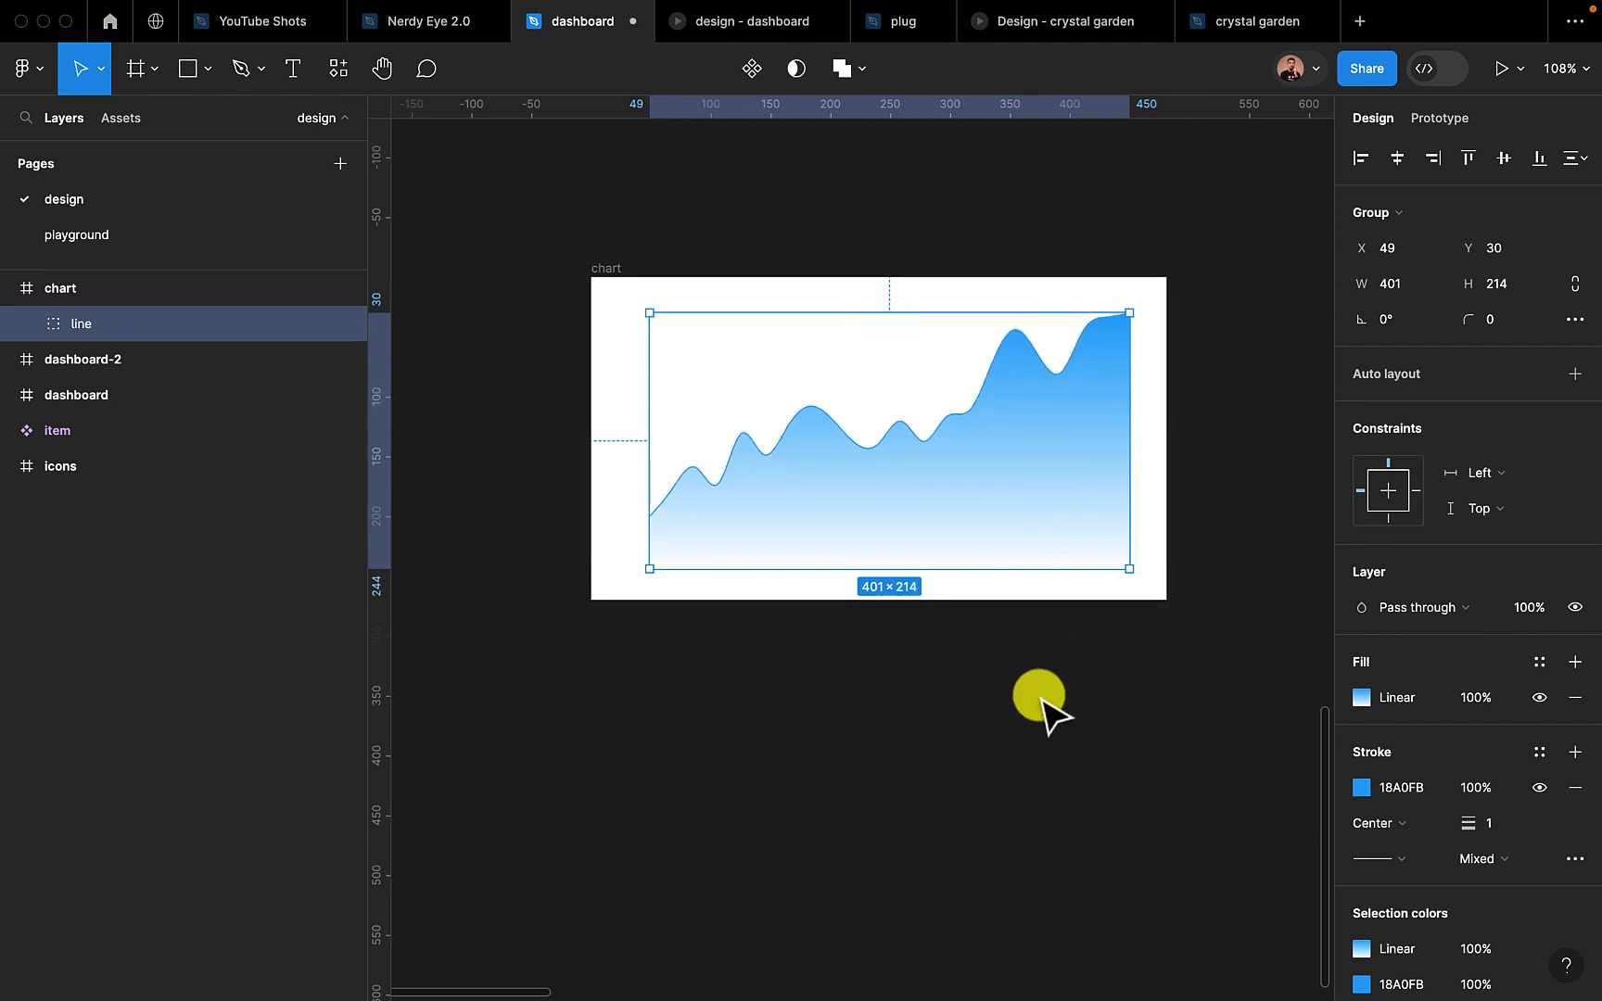
click(1045, 719)
click(975, 501)
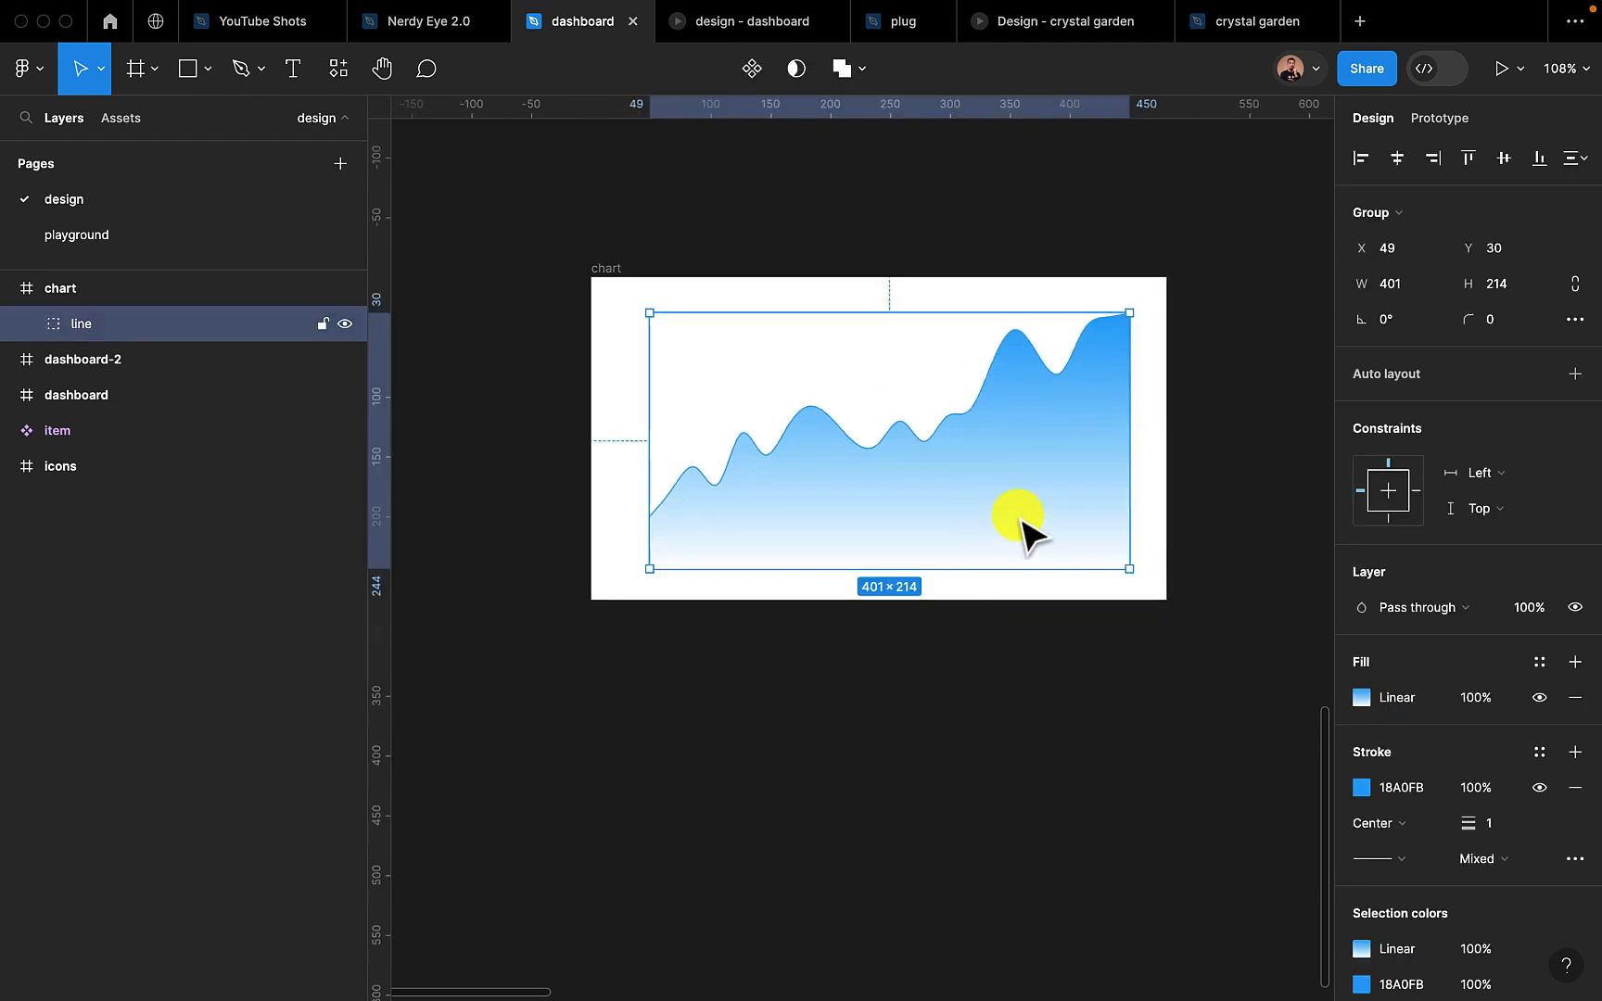
click(1022, 682)
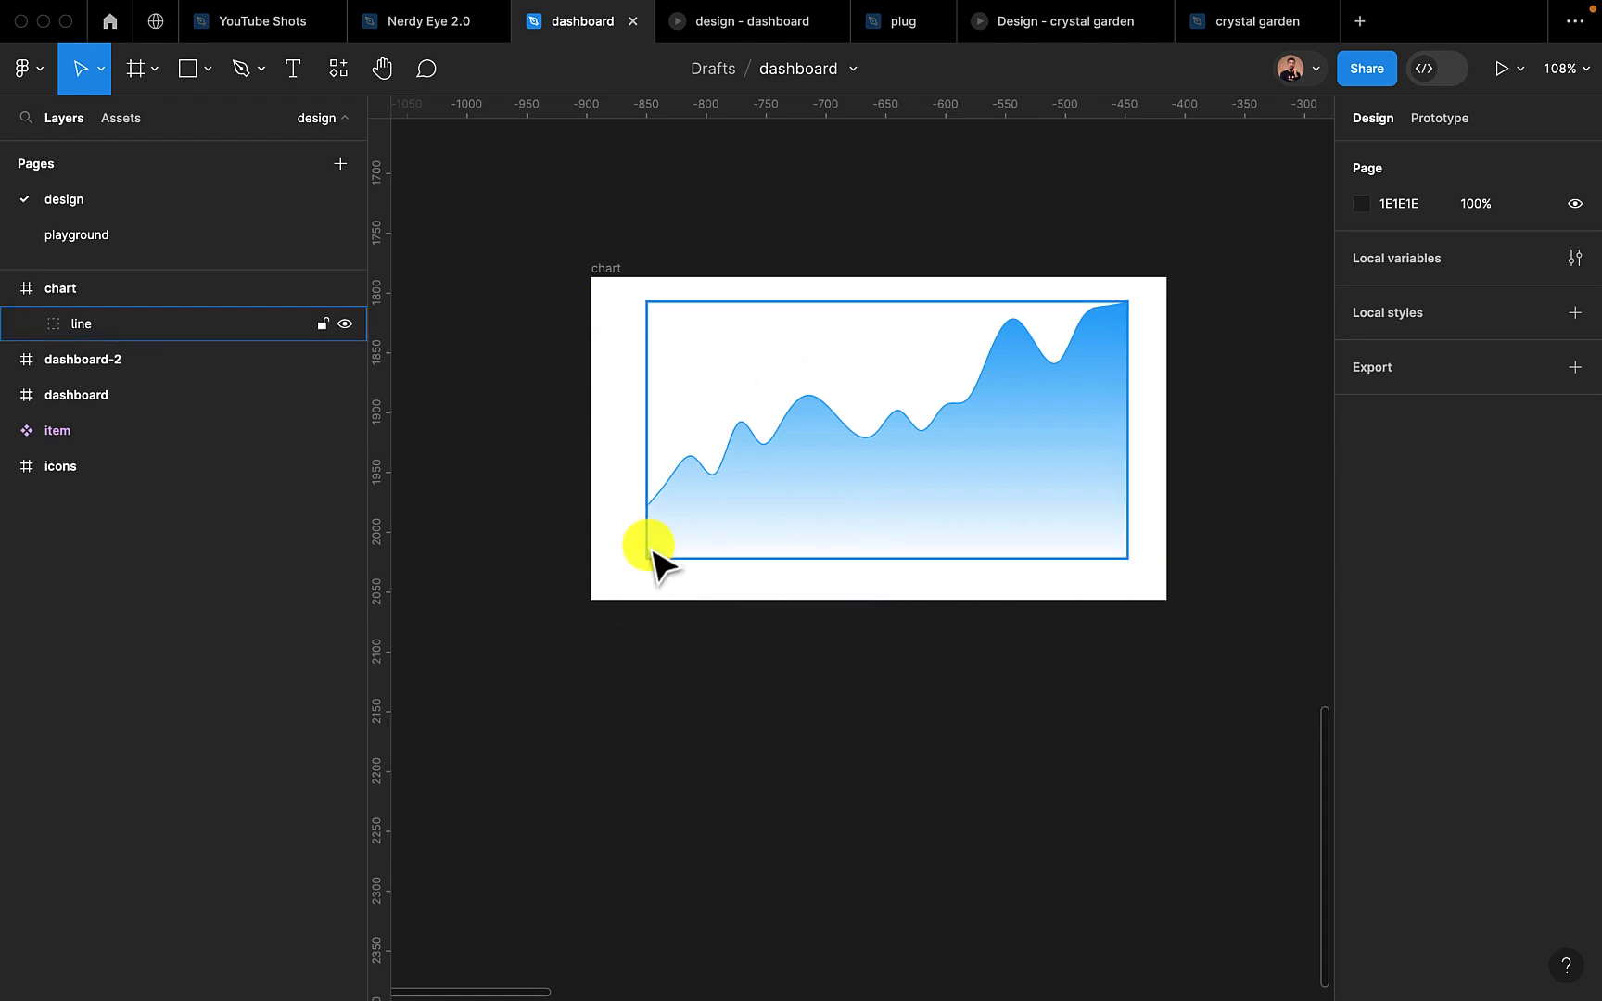
Add a text label reading "0" near the chart frame's upper-left corner and set its font size to 14
click(295, 72)
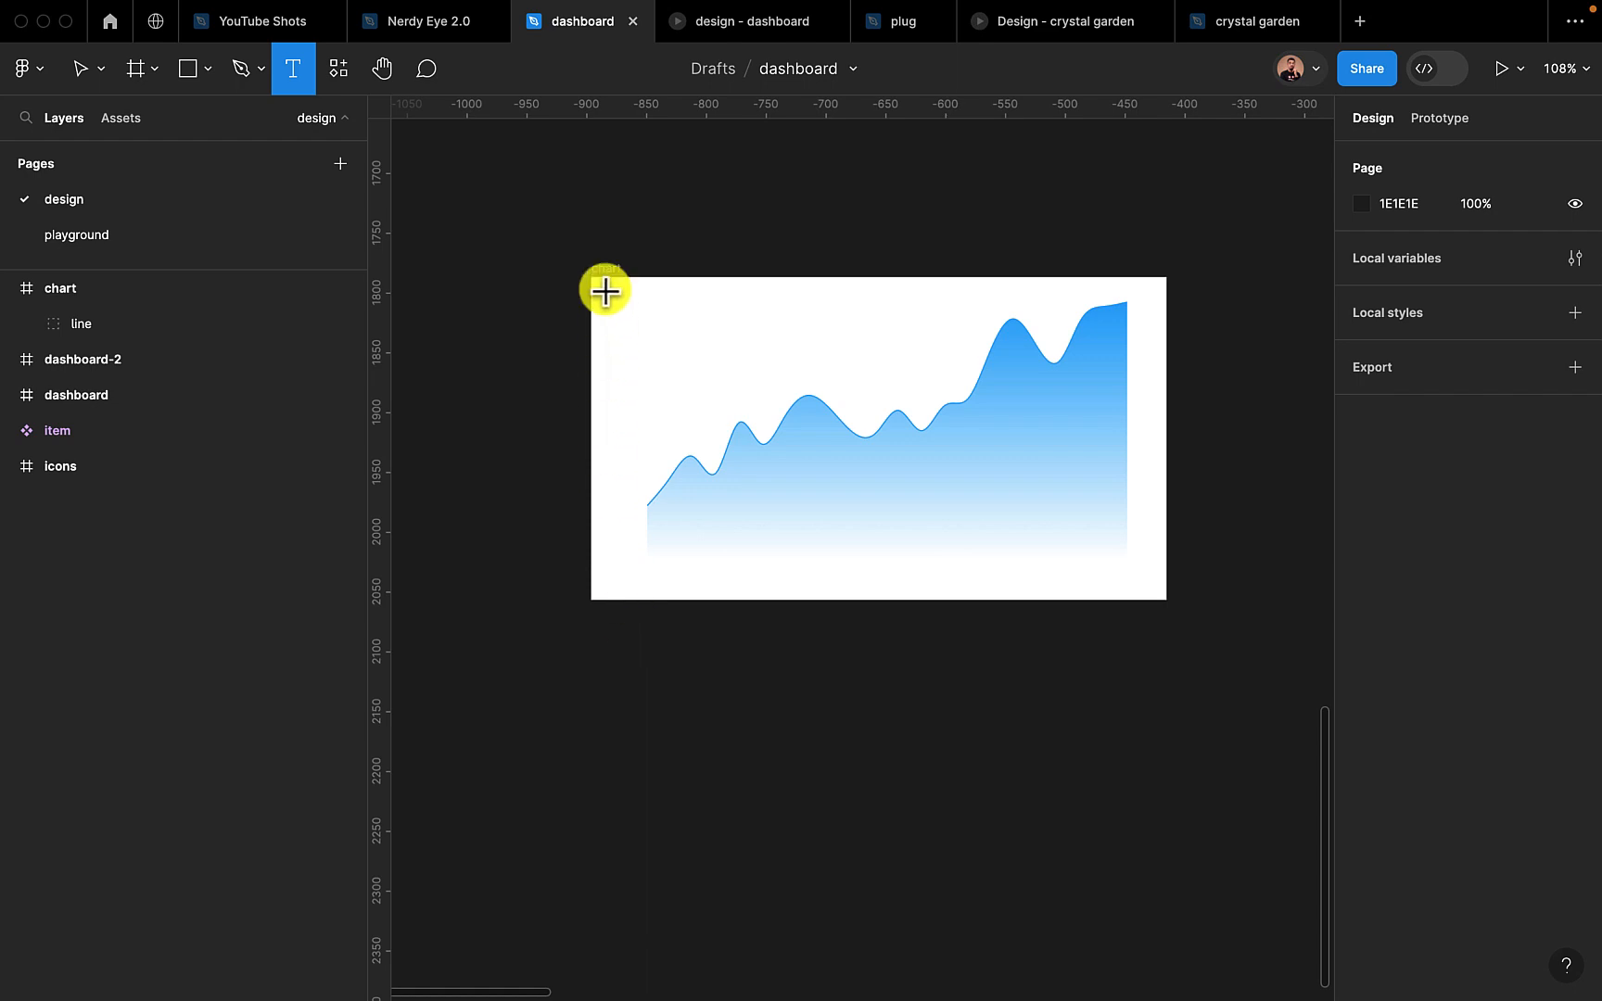
click(612, 322)
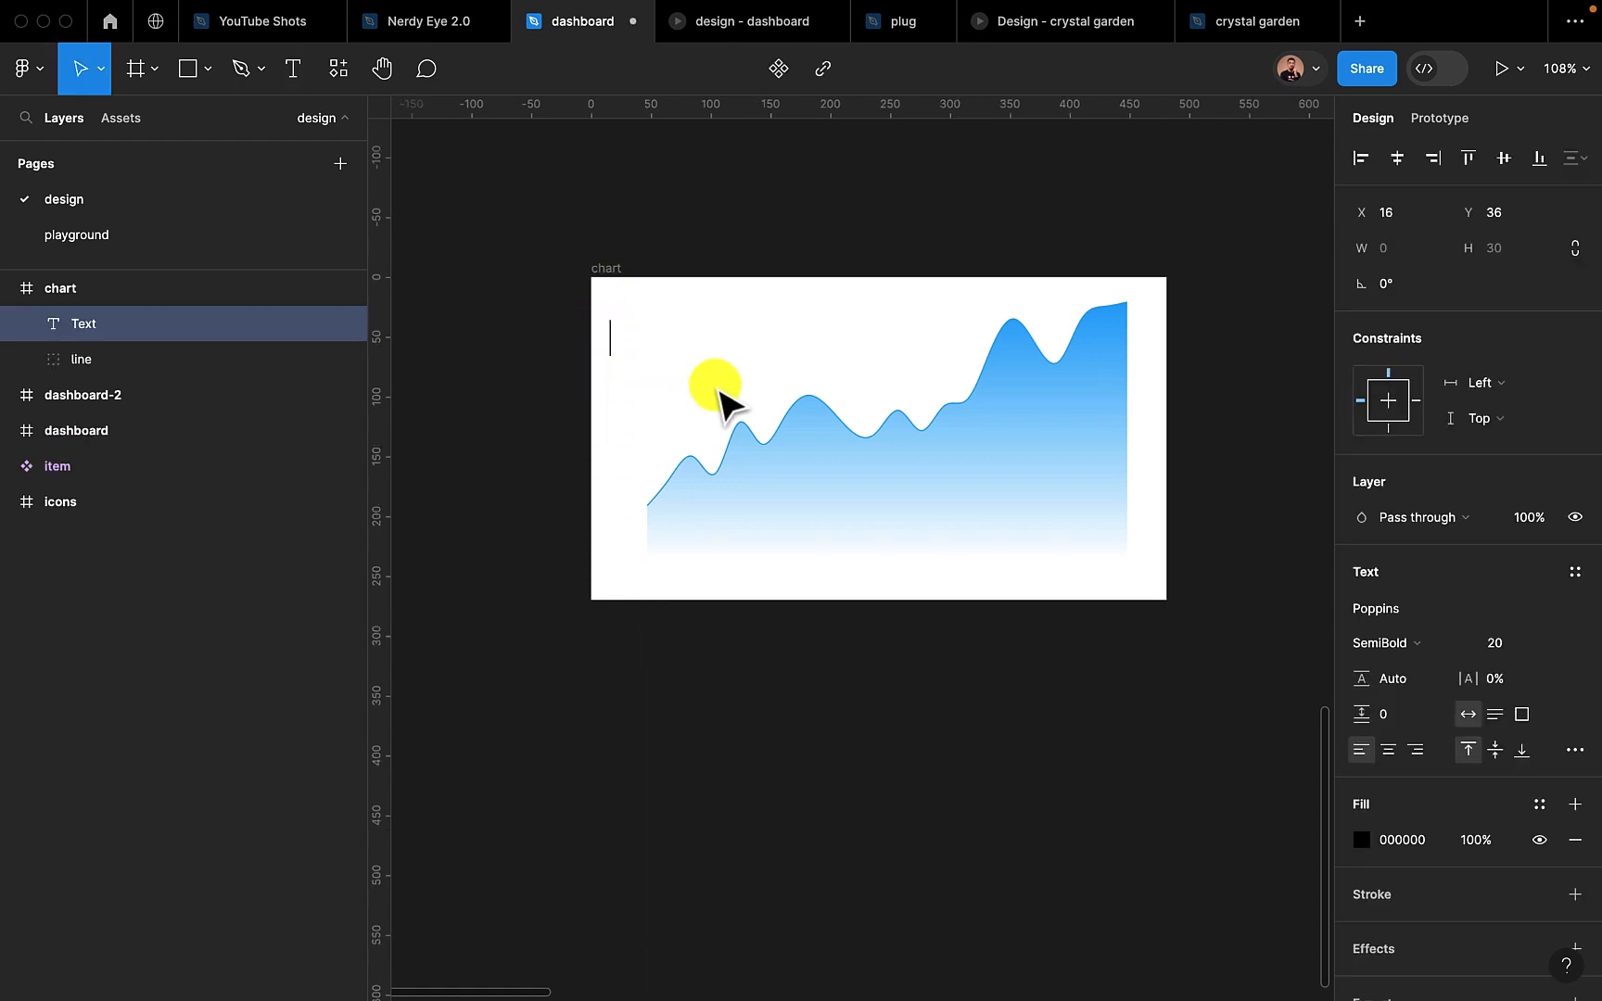
key(Escape)
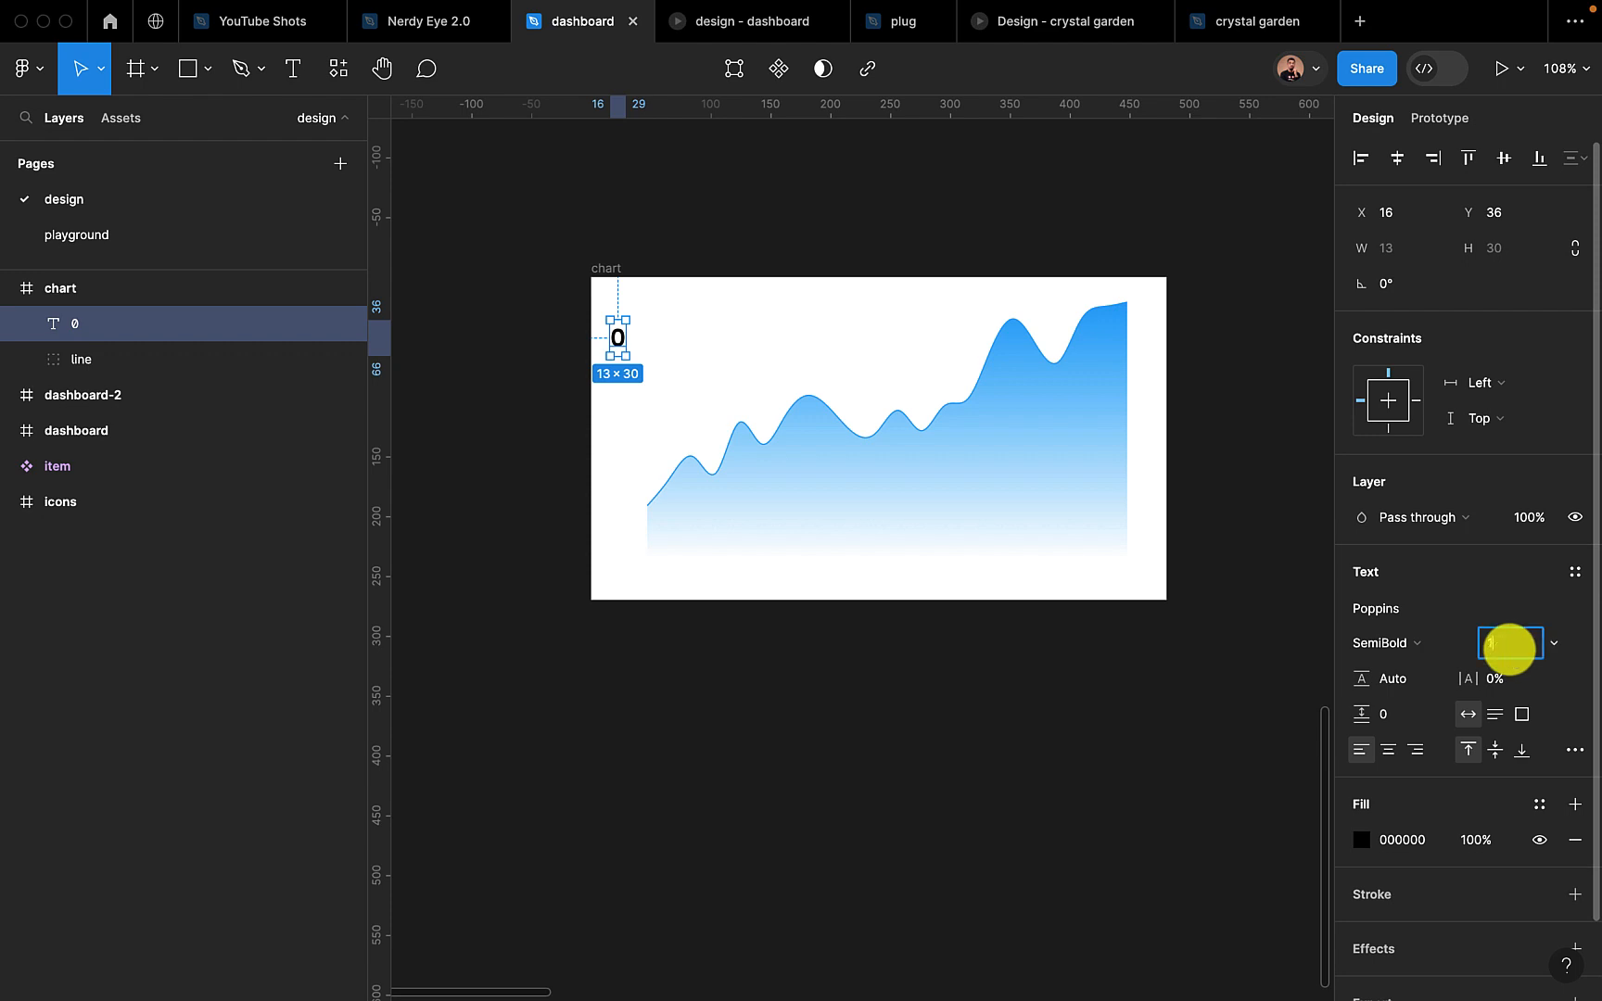
key(Return)
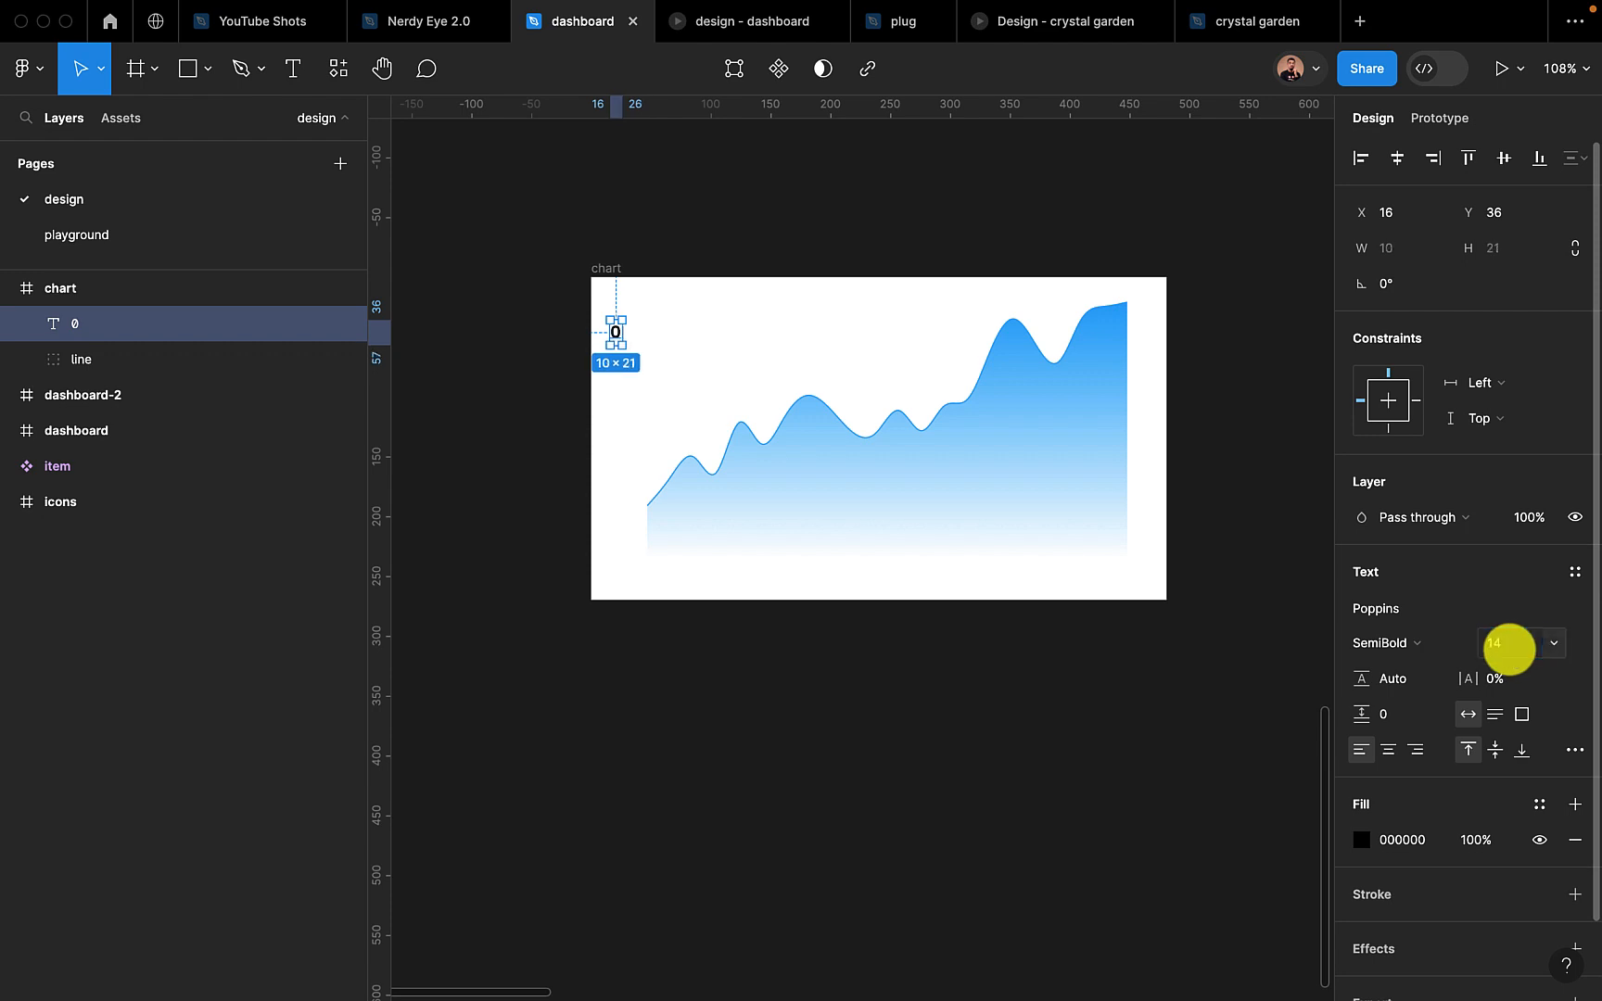
Give the 0 label a 575757 fill and Regular weight, and place it beside the gradient area's lower-left corner
click(1402, 840)
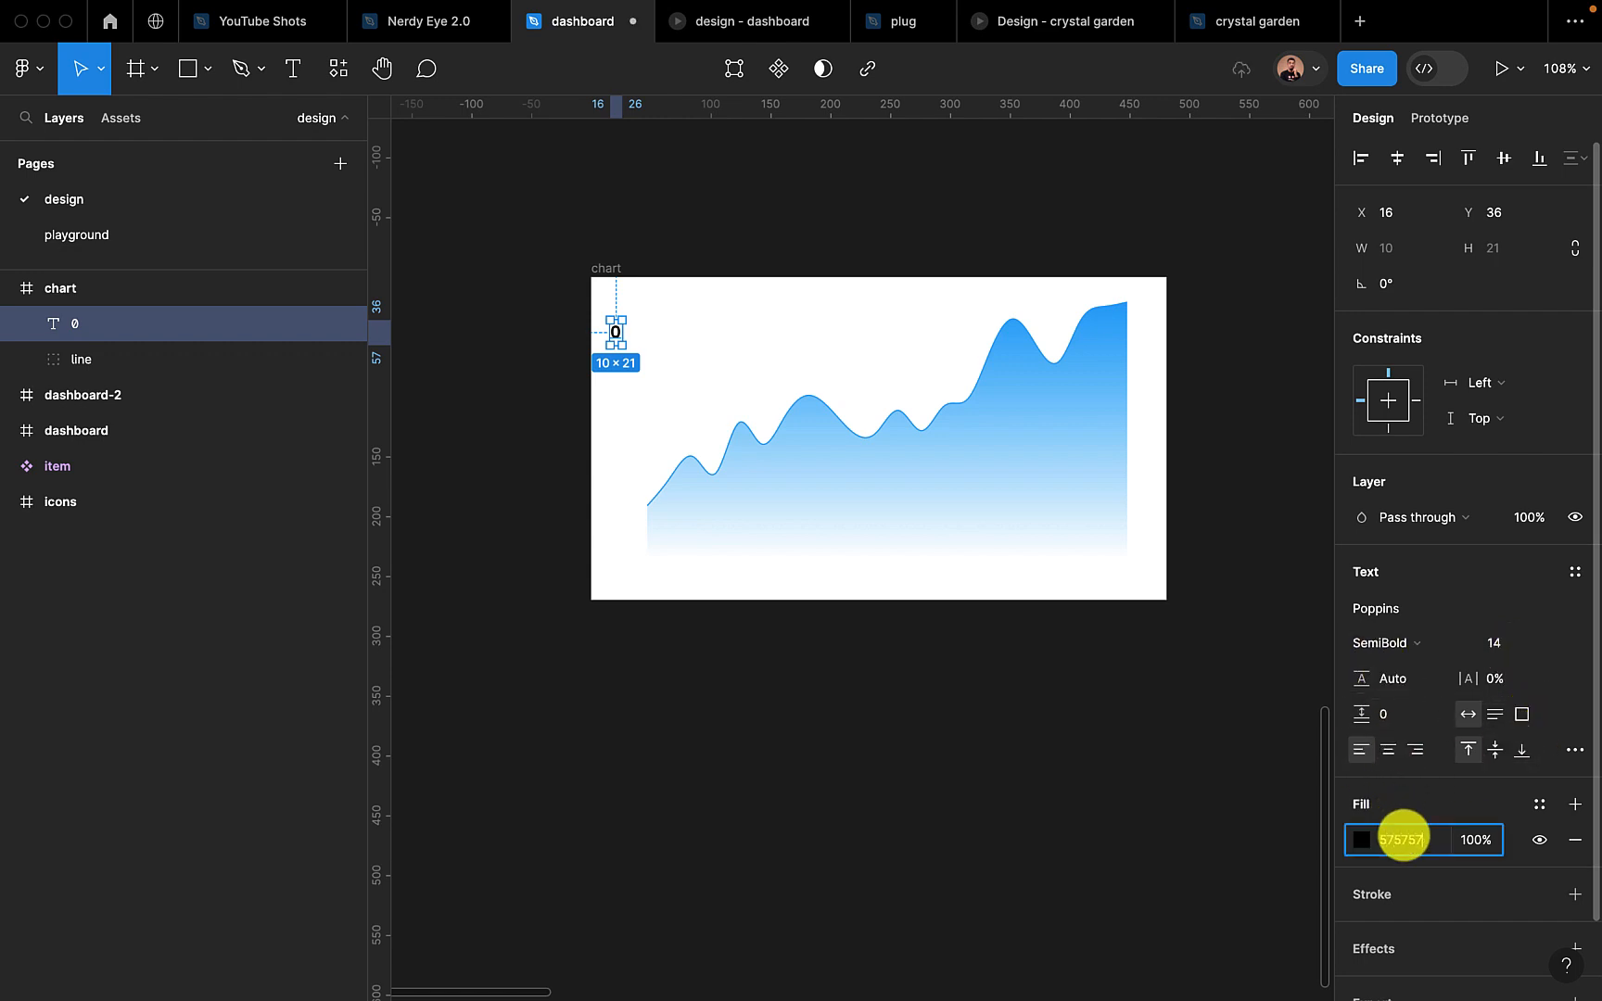
key(Return)
click(1437, 648)
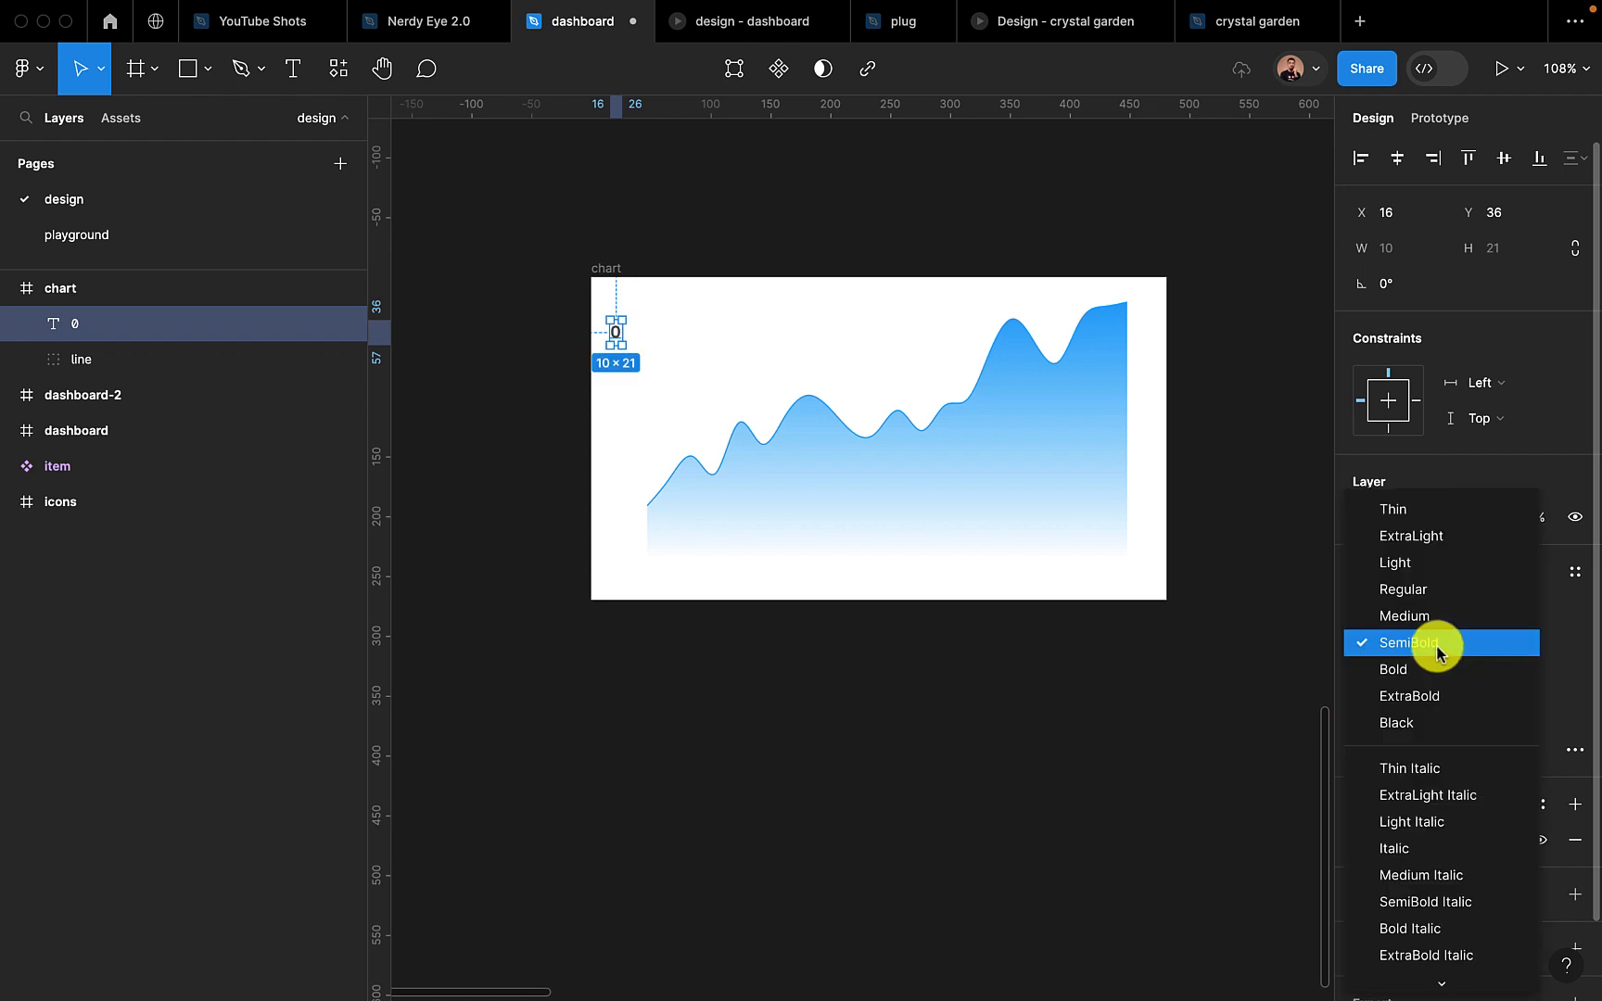
click(1412, 590)
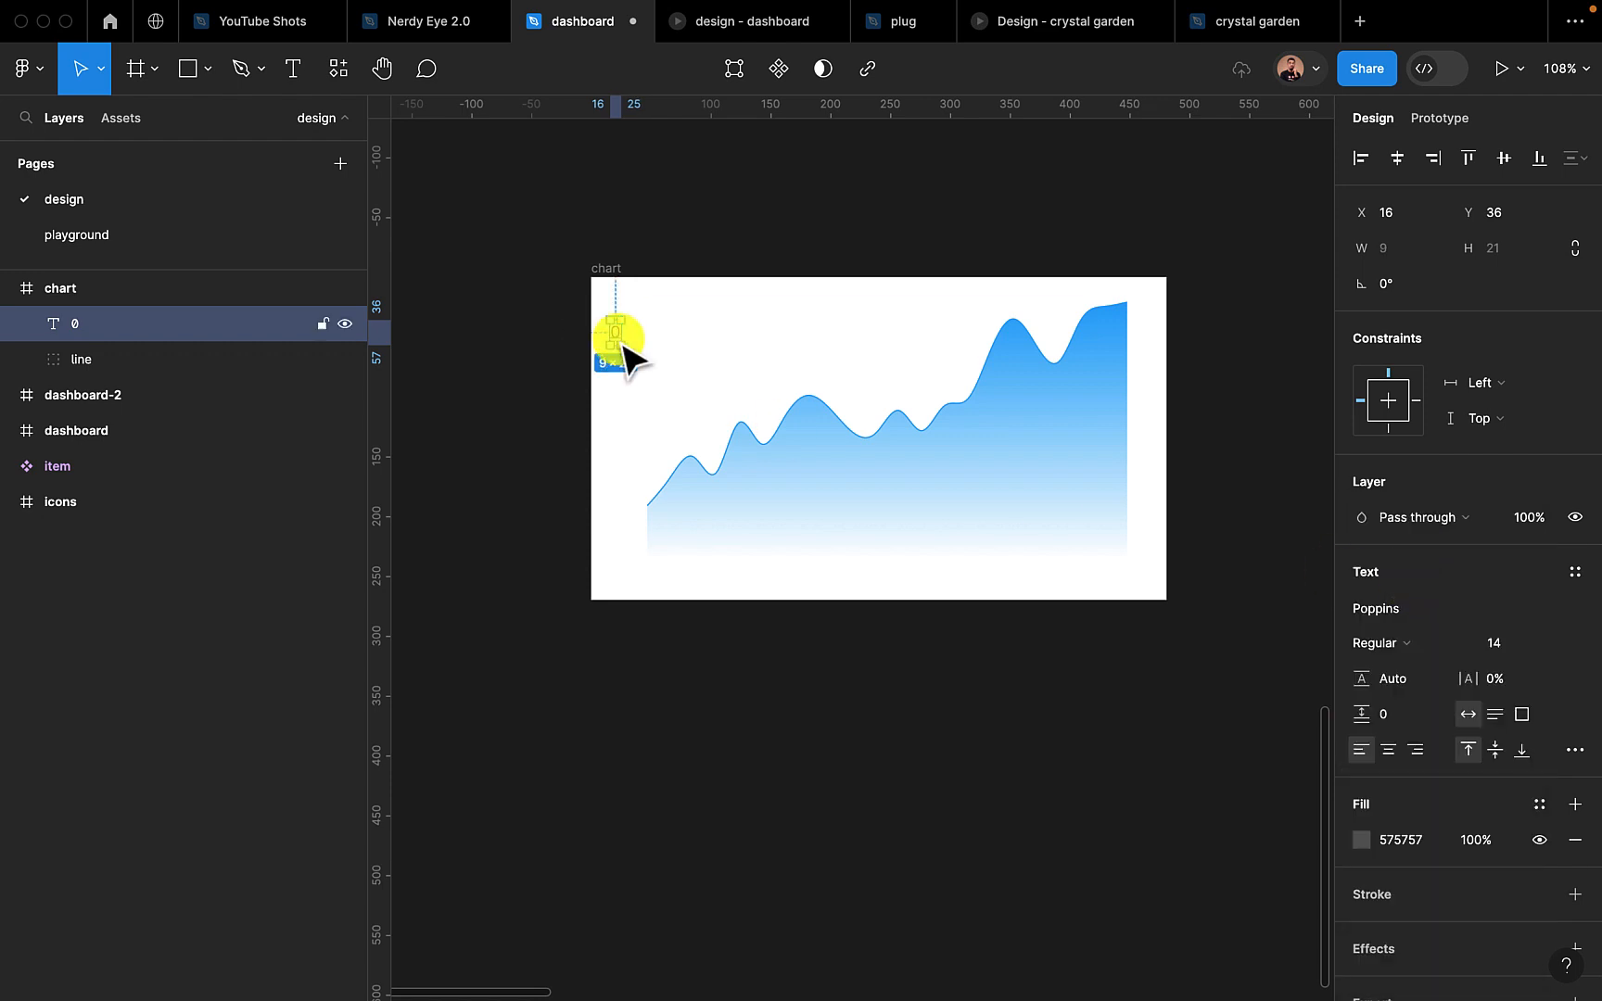
scroll(615, 334, up, 3)
drag(619, 342, 630, 636)
Move the chart frame into the dashboard frame at X 350, Y 105, aligned with the content's left guide below the search bar
click(594, 245)
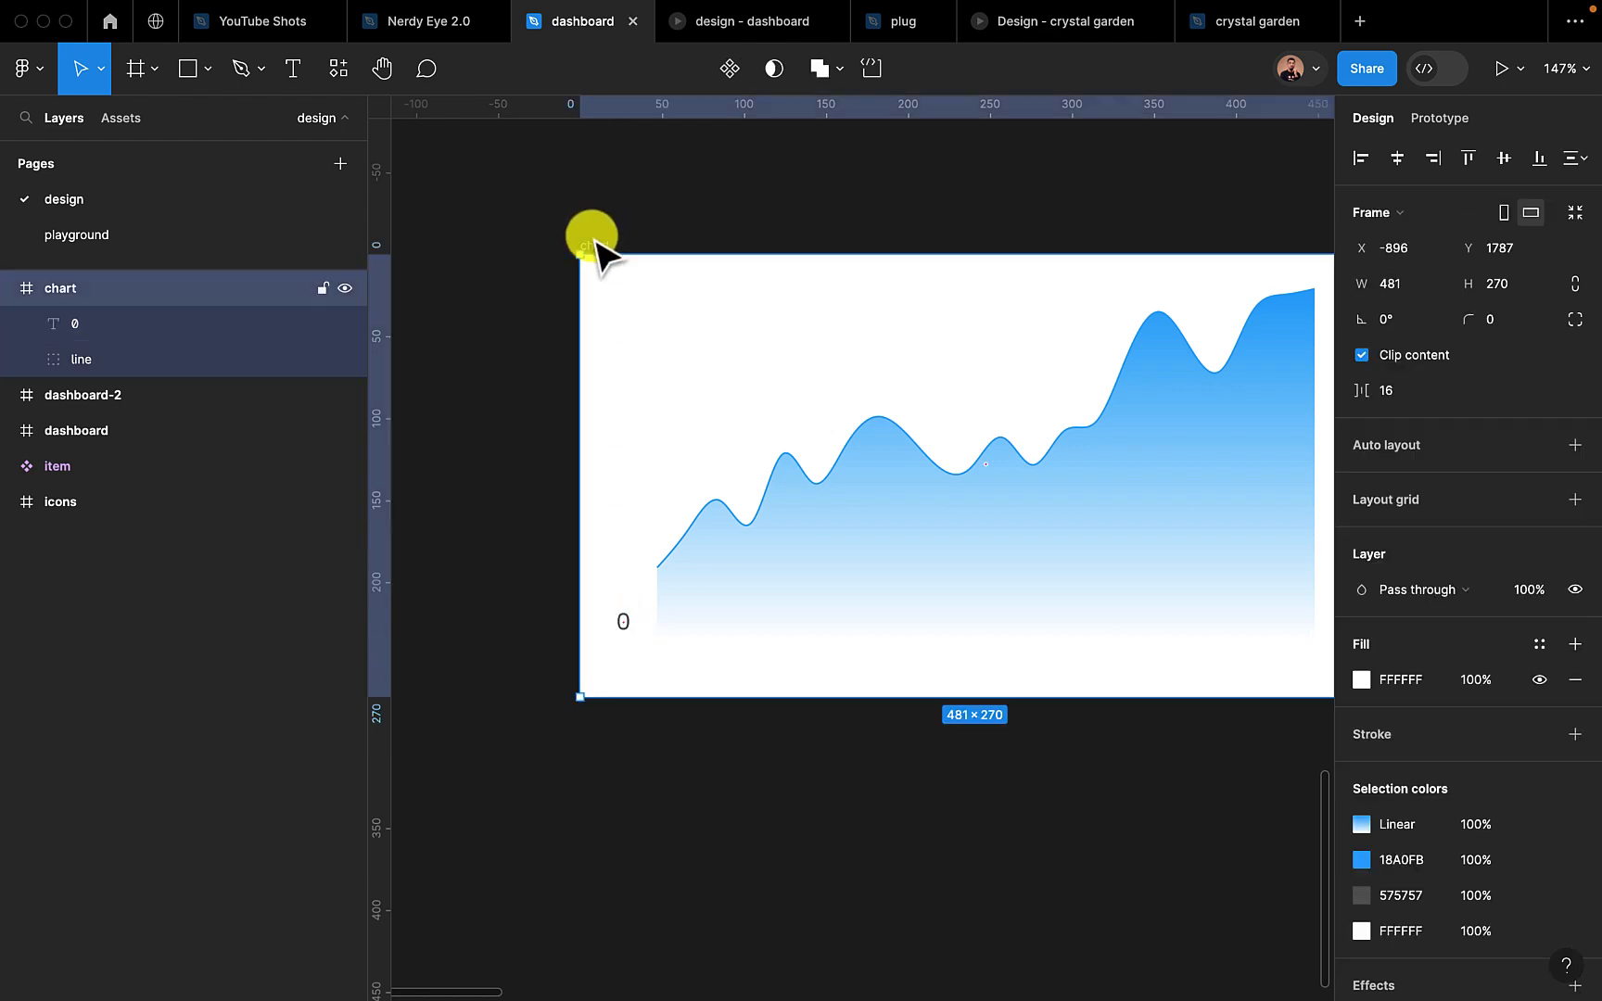
scroll(594, 241, down, 3)
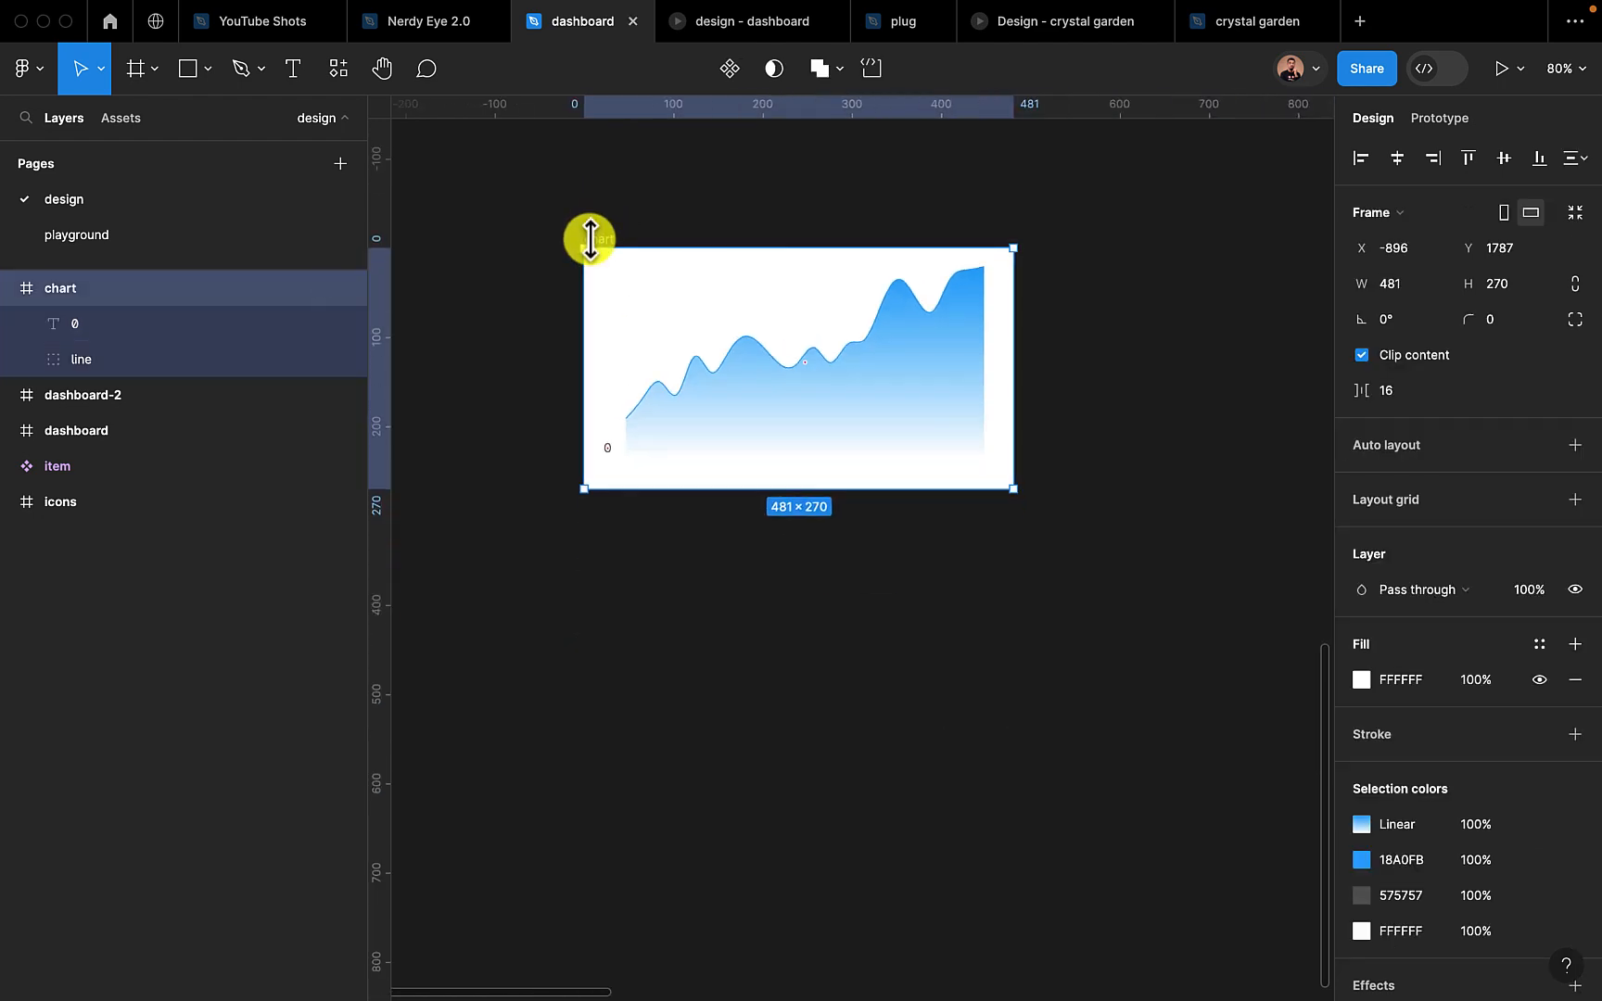
scroll(862, 491, down, 2)
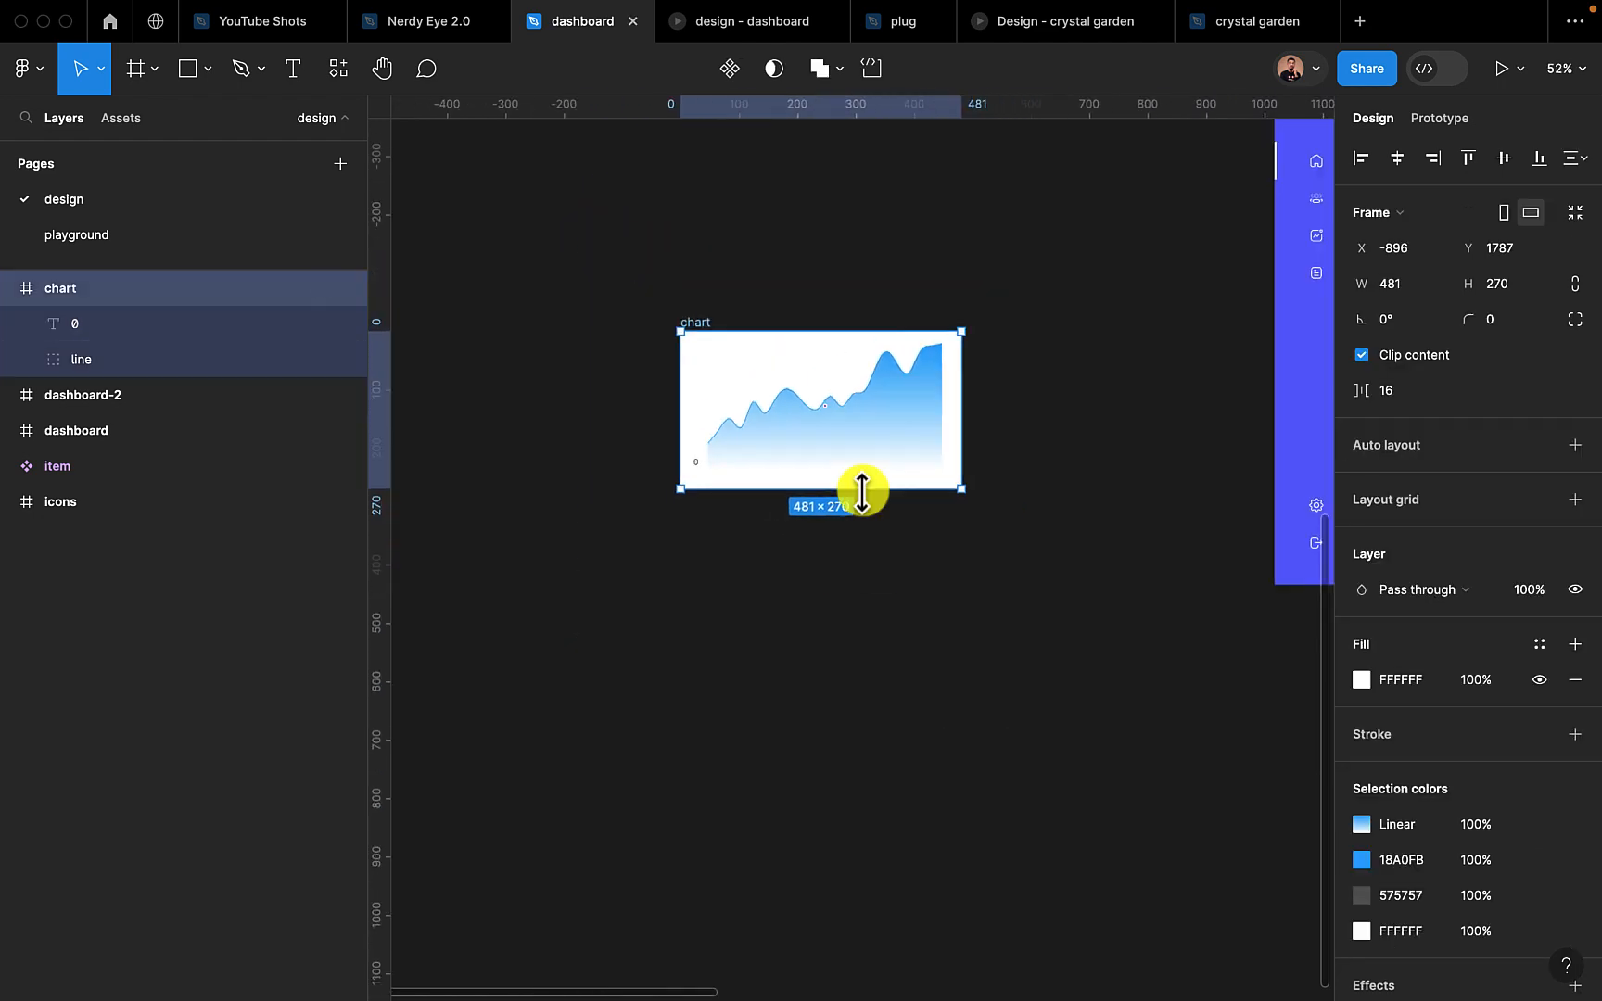
scroll(863, 491, down, 3)
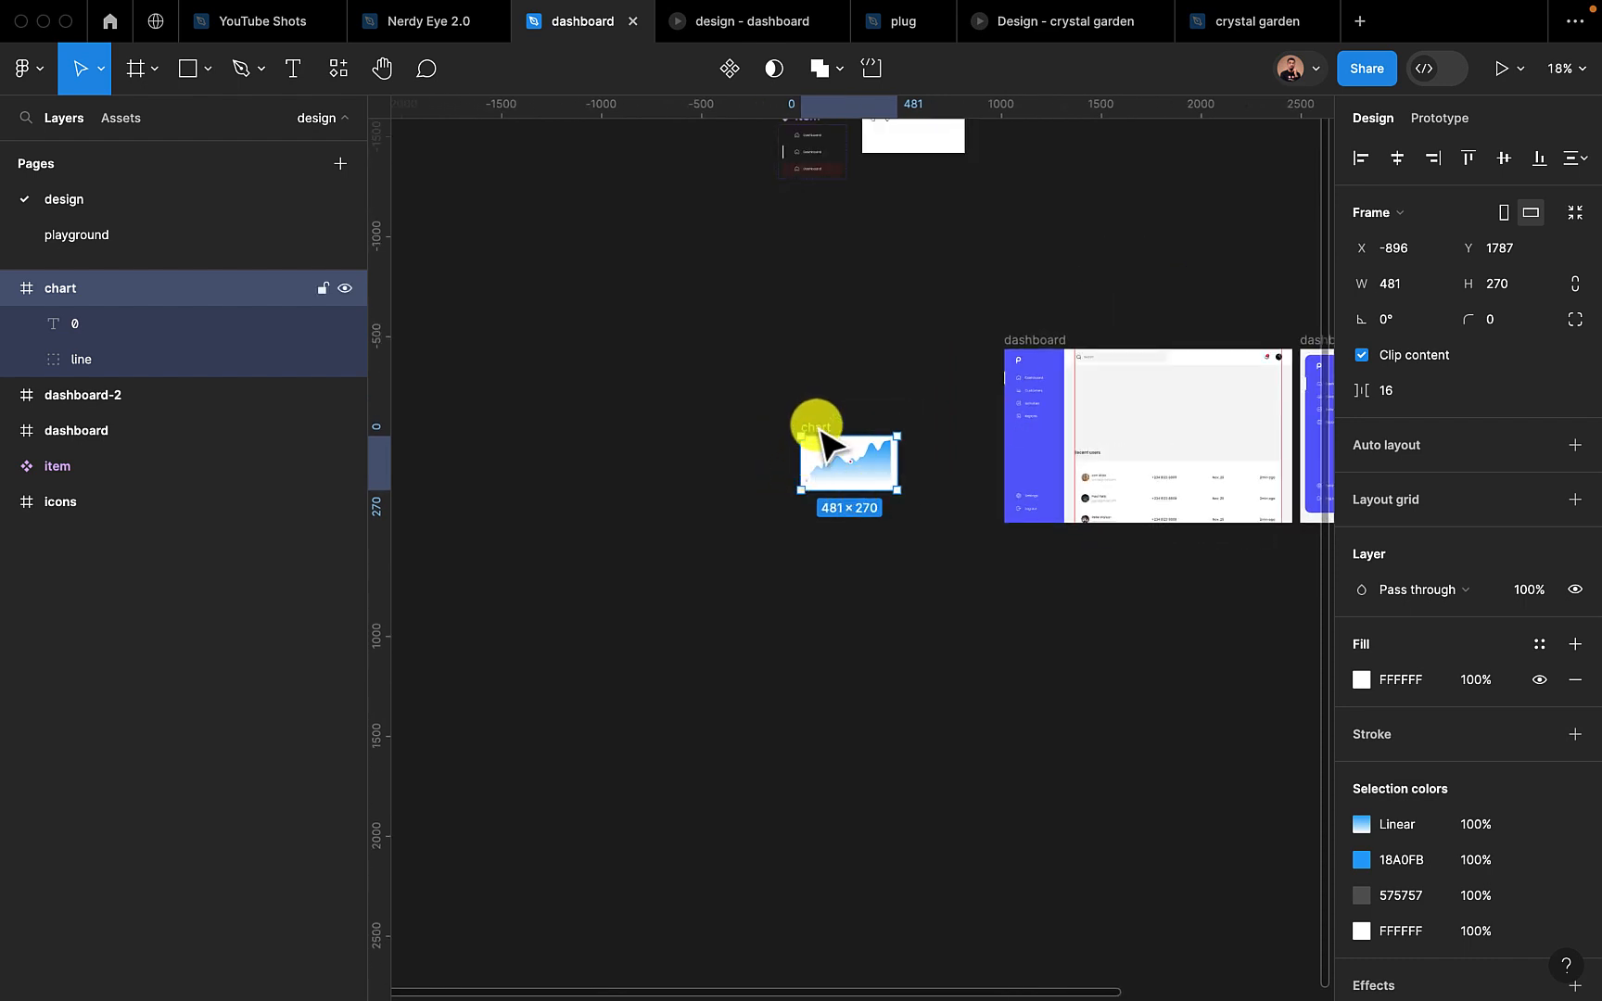
drag(822, 443, 1115, 383)
scroll(1113, 380, up, 2)
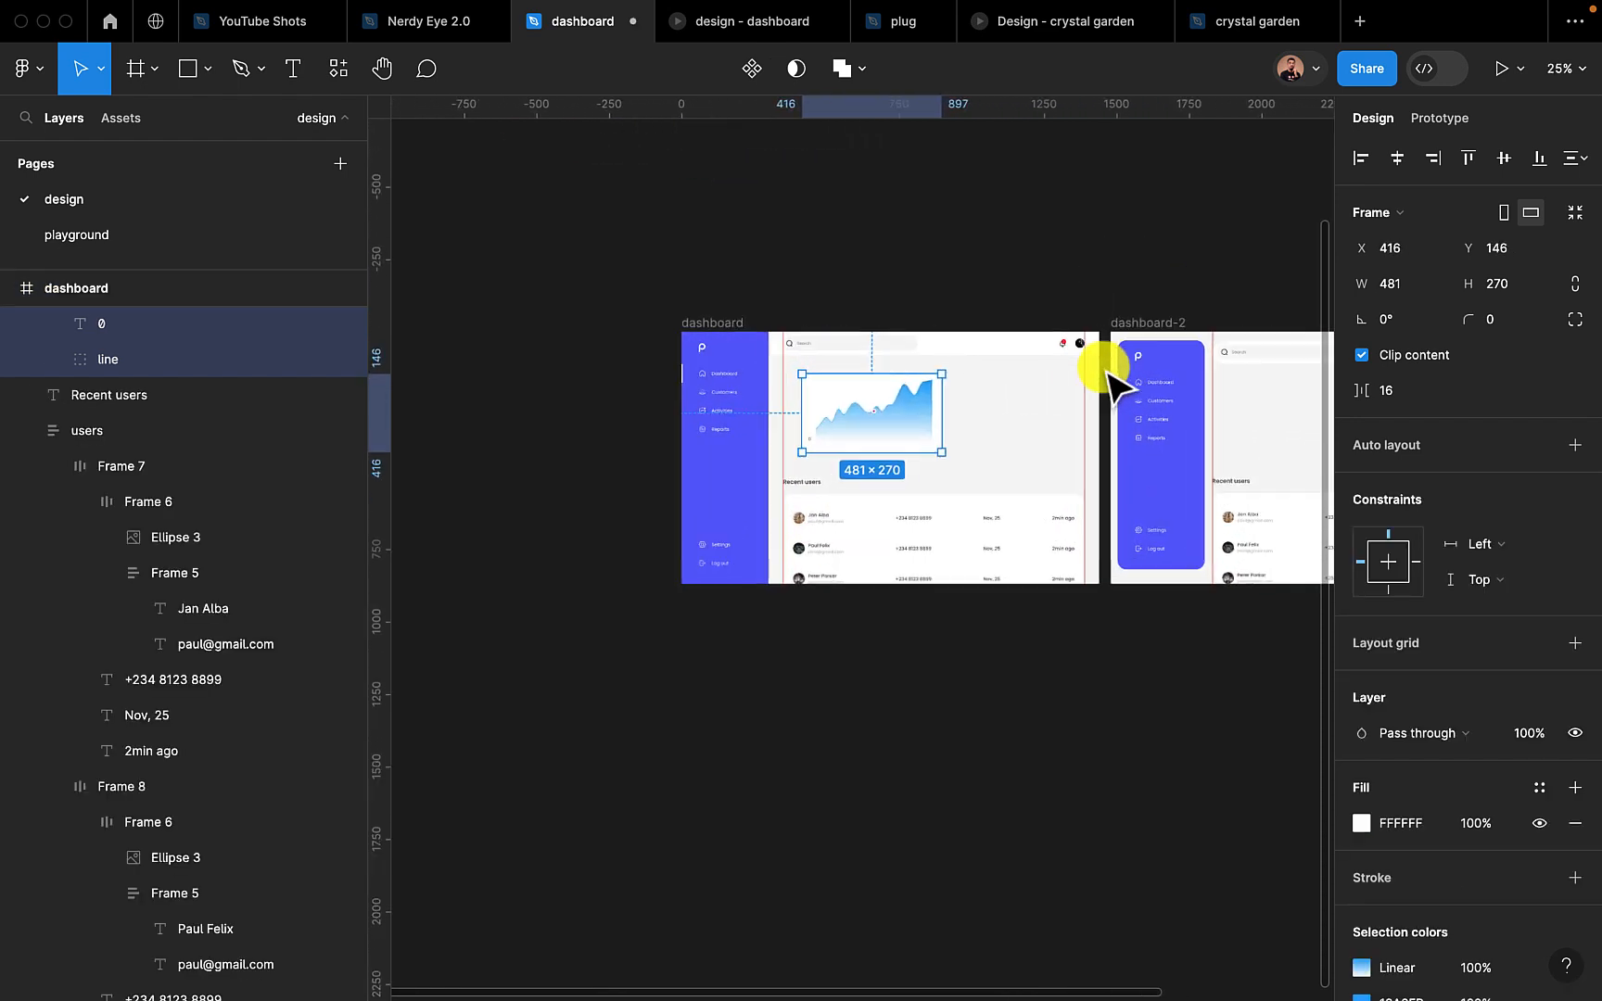
scroll(859, 383, up, 3)
drag(805, 404, 766, 372)
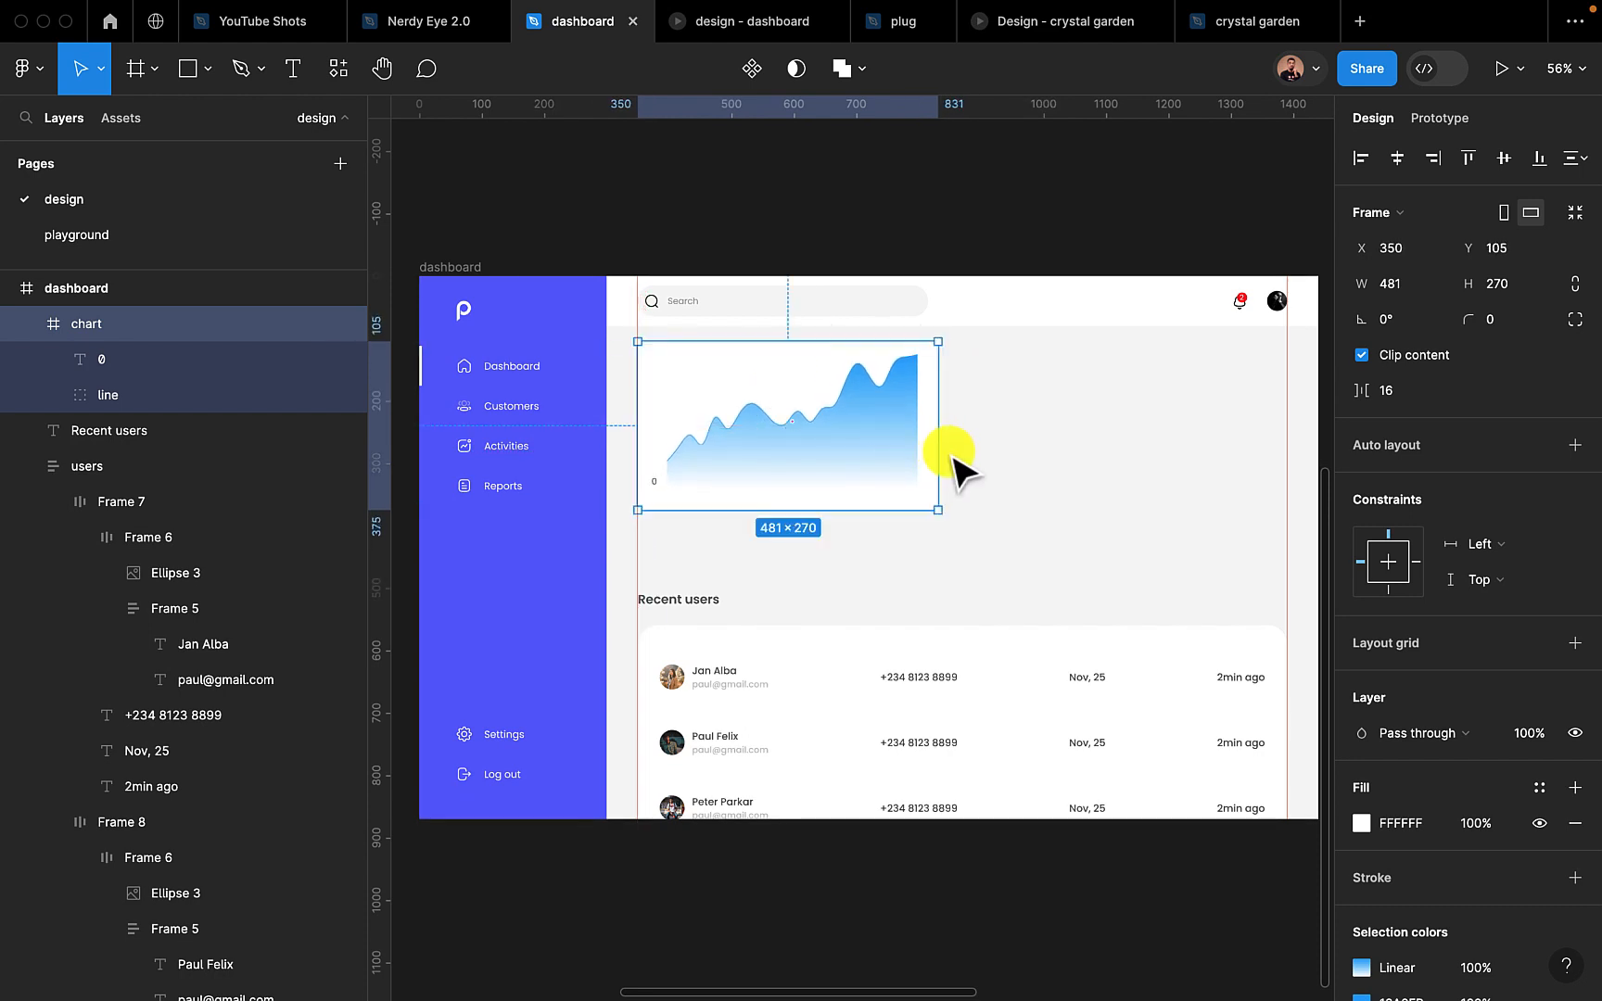
Enlarge the chart frame to about 739 × 362 and move the 0 label down to X 24, Y 312
drag(942, 451, 1099, 454)
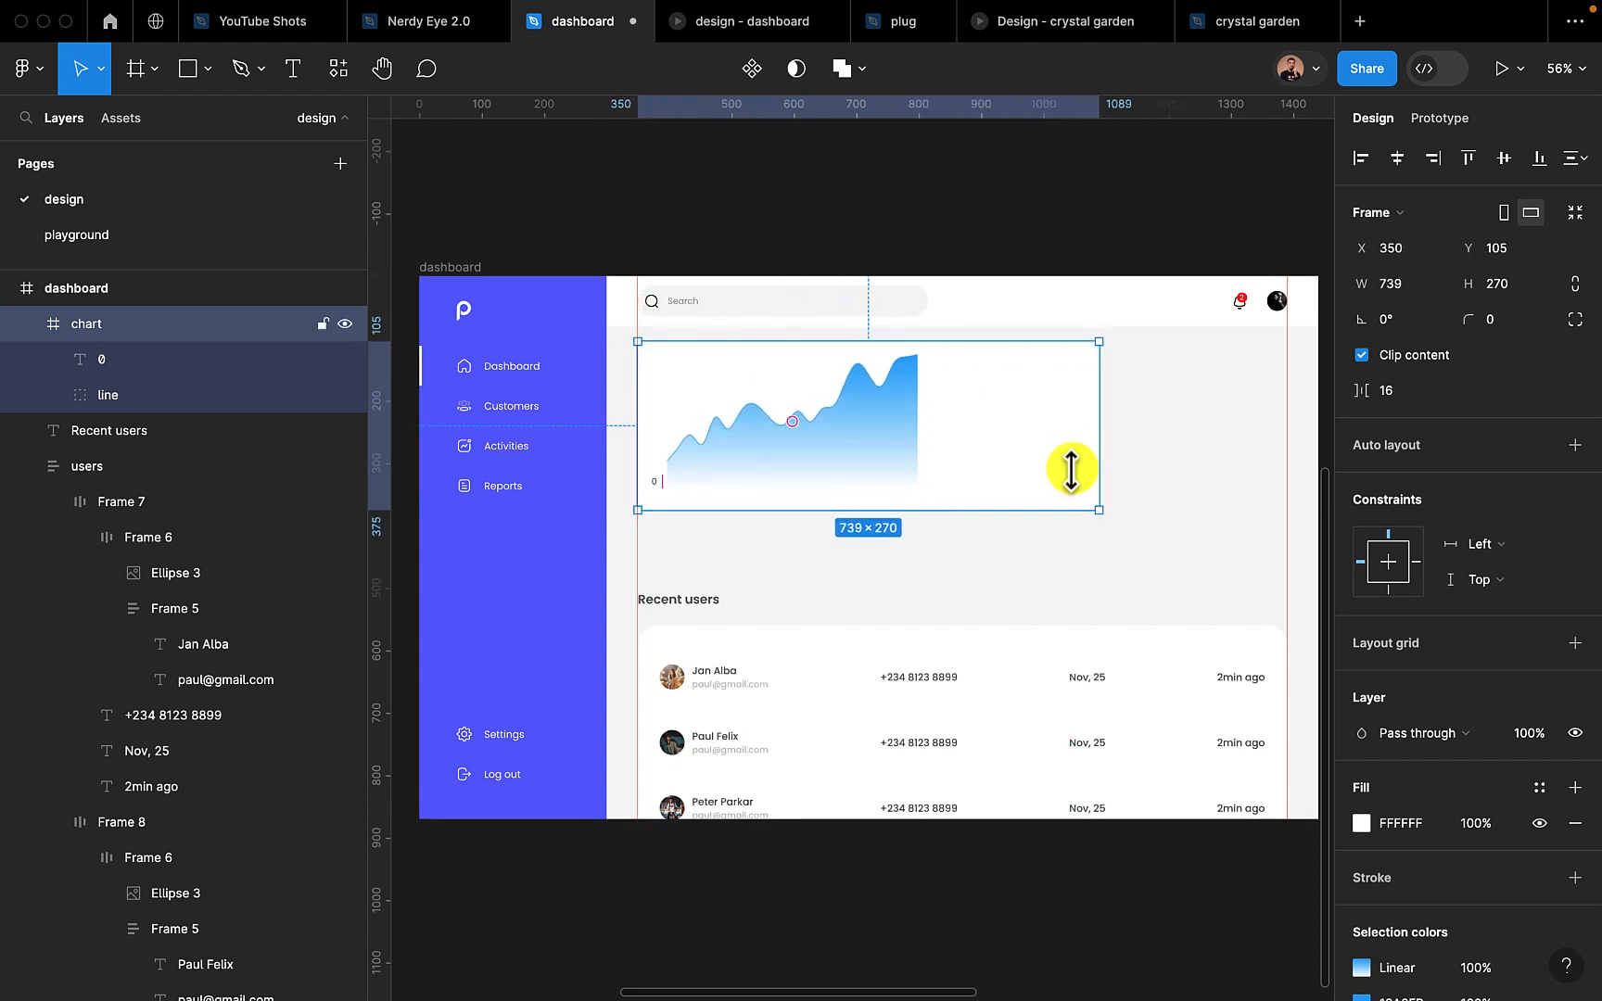
drag(1027, 509, 1027, 567)
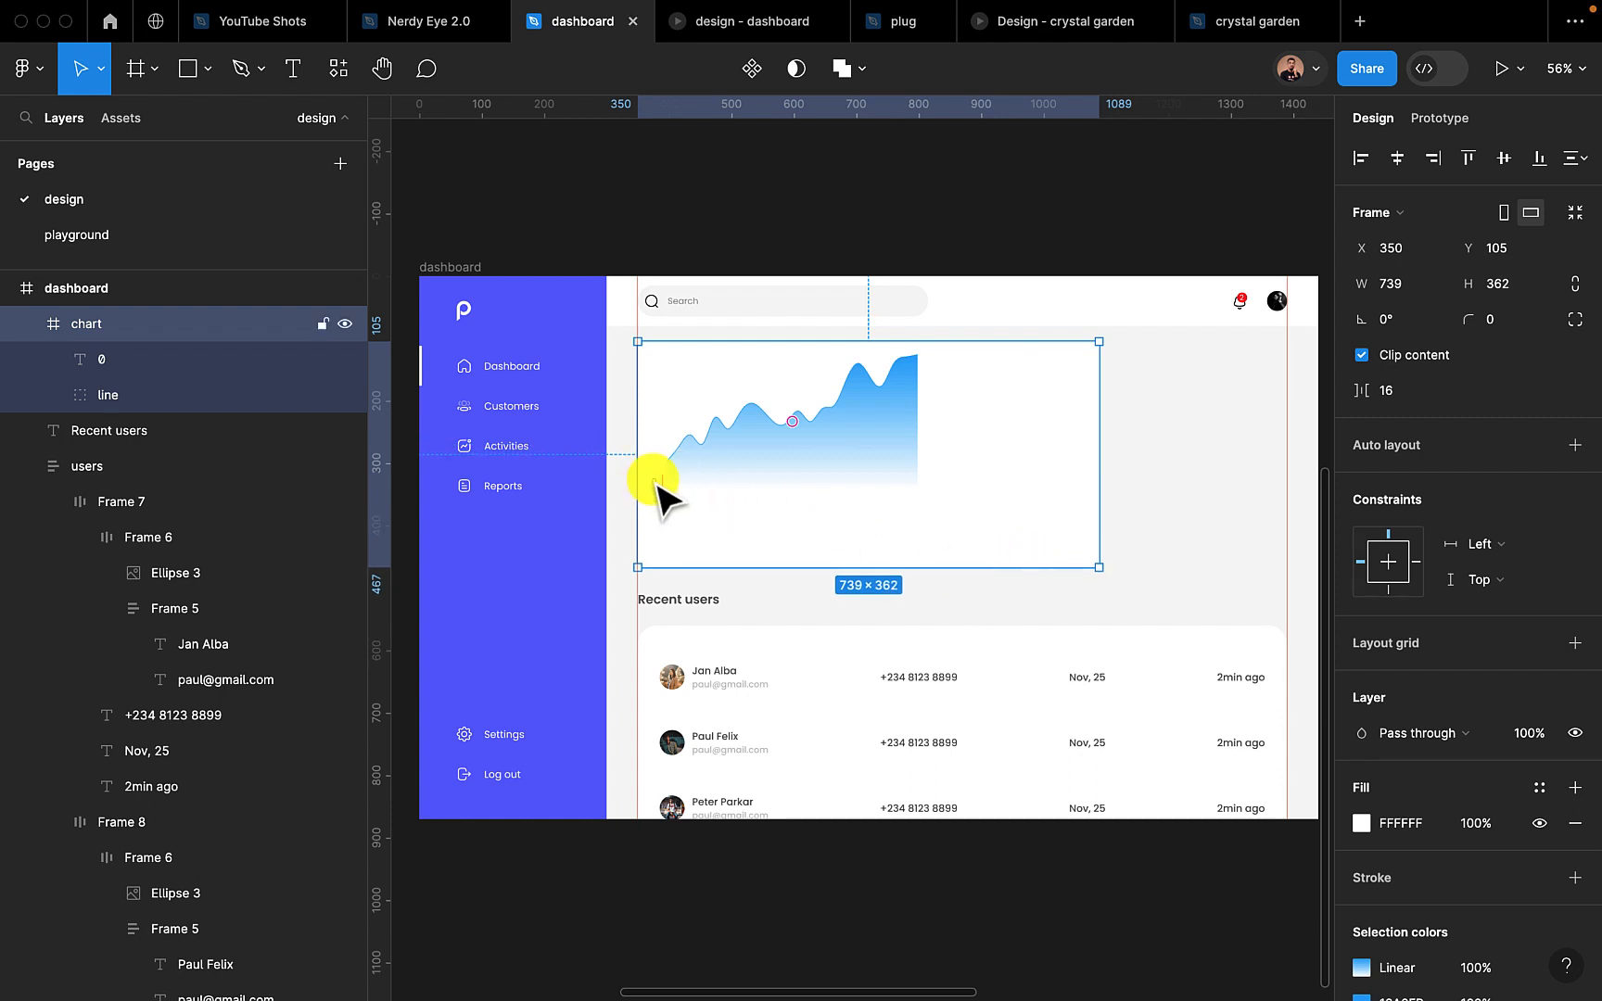
drag(658, 484, 660, 547)
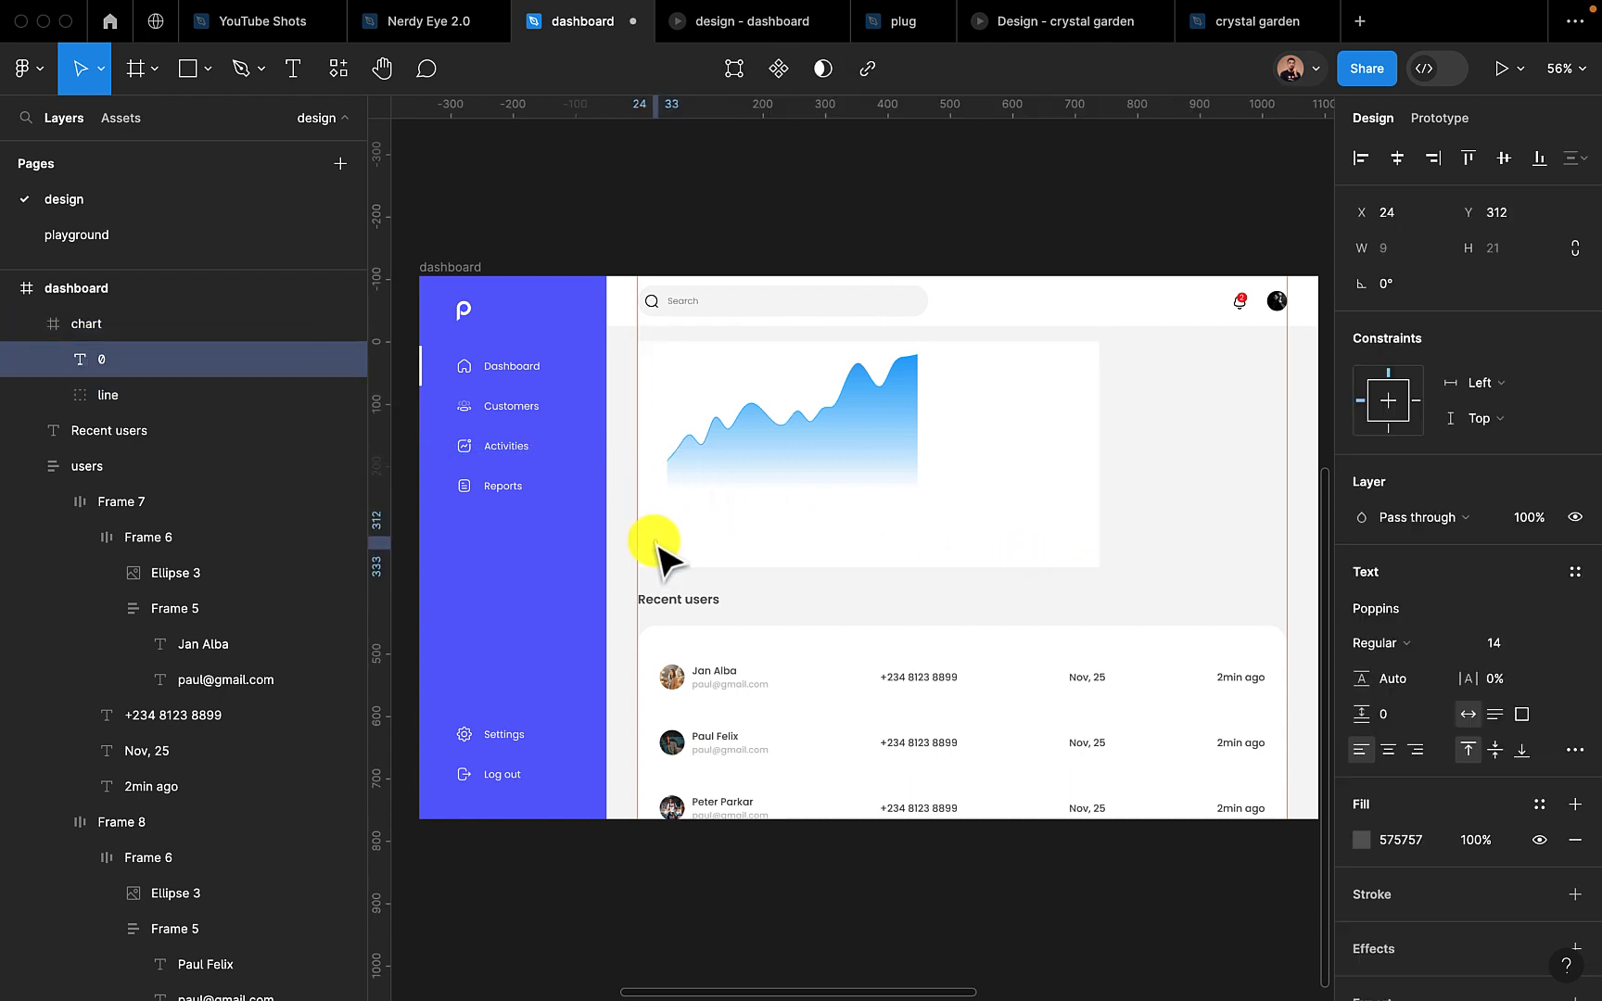
Enlarge the line group to about 655 × 287 and position it at X 54, Y 36 within the chart frame
click(763, 445)
double_click(762, 445)
mouse_move(762, 445)
mouse_down()
mouse_move(815, 469)
mouse_move(770, 466)
mouse_up()
click(780, 468)
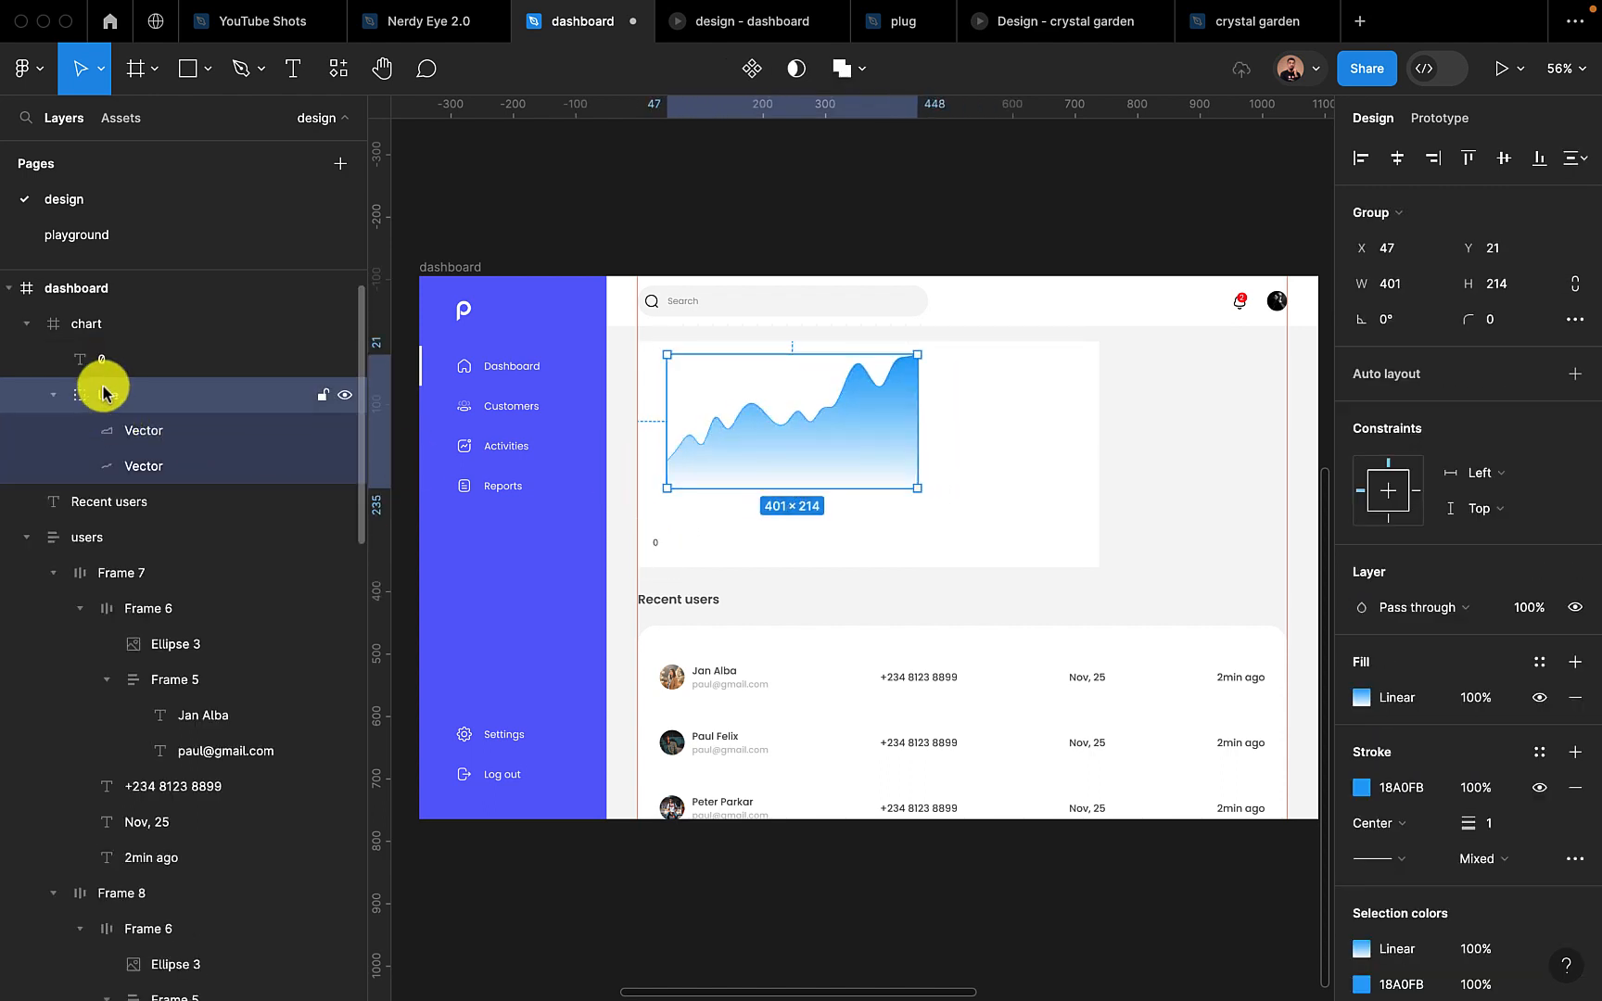
drag(845, 431, 1080, 486)
drag(929, 409, 927, 363)
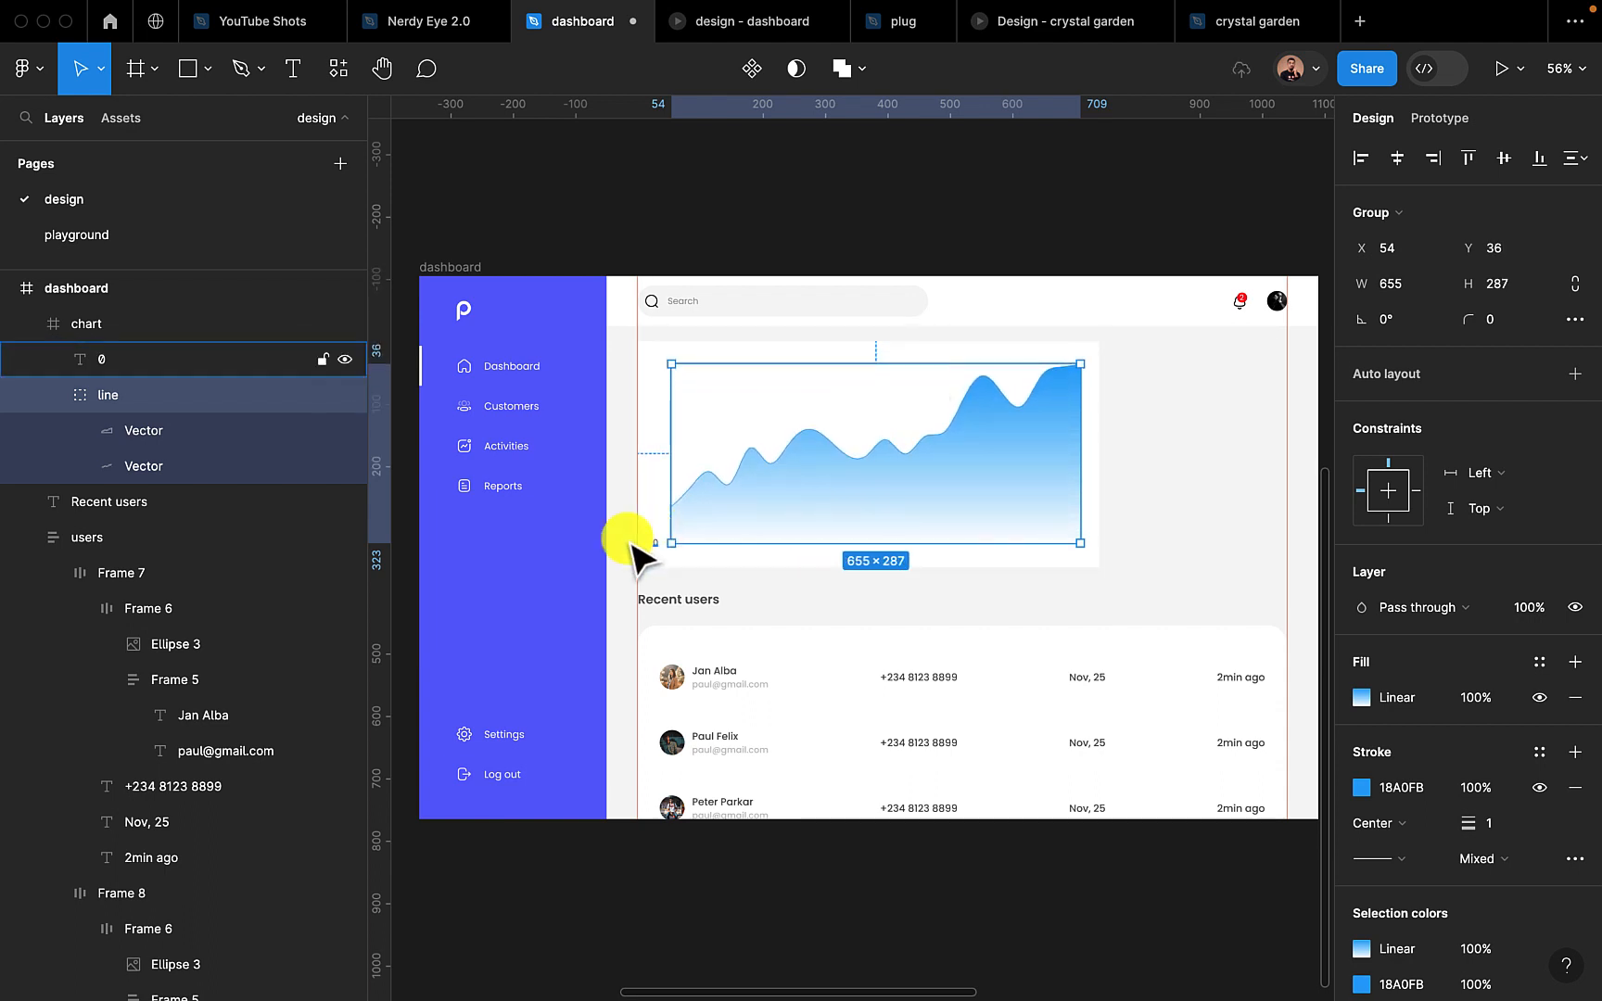
click(572, 253)
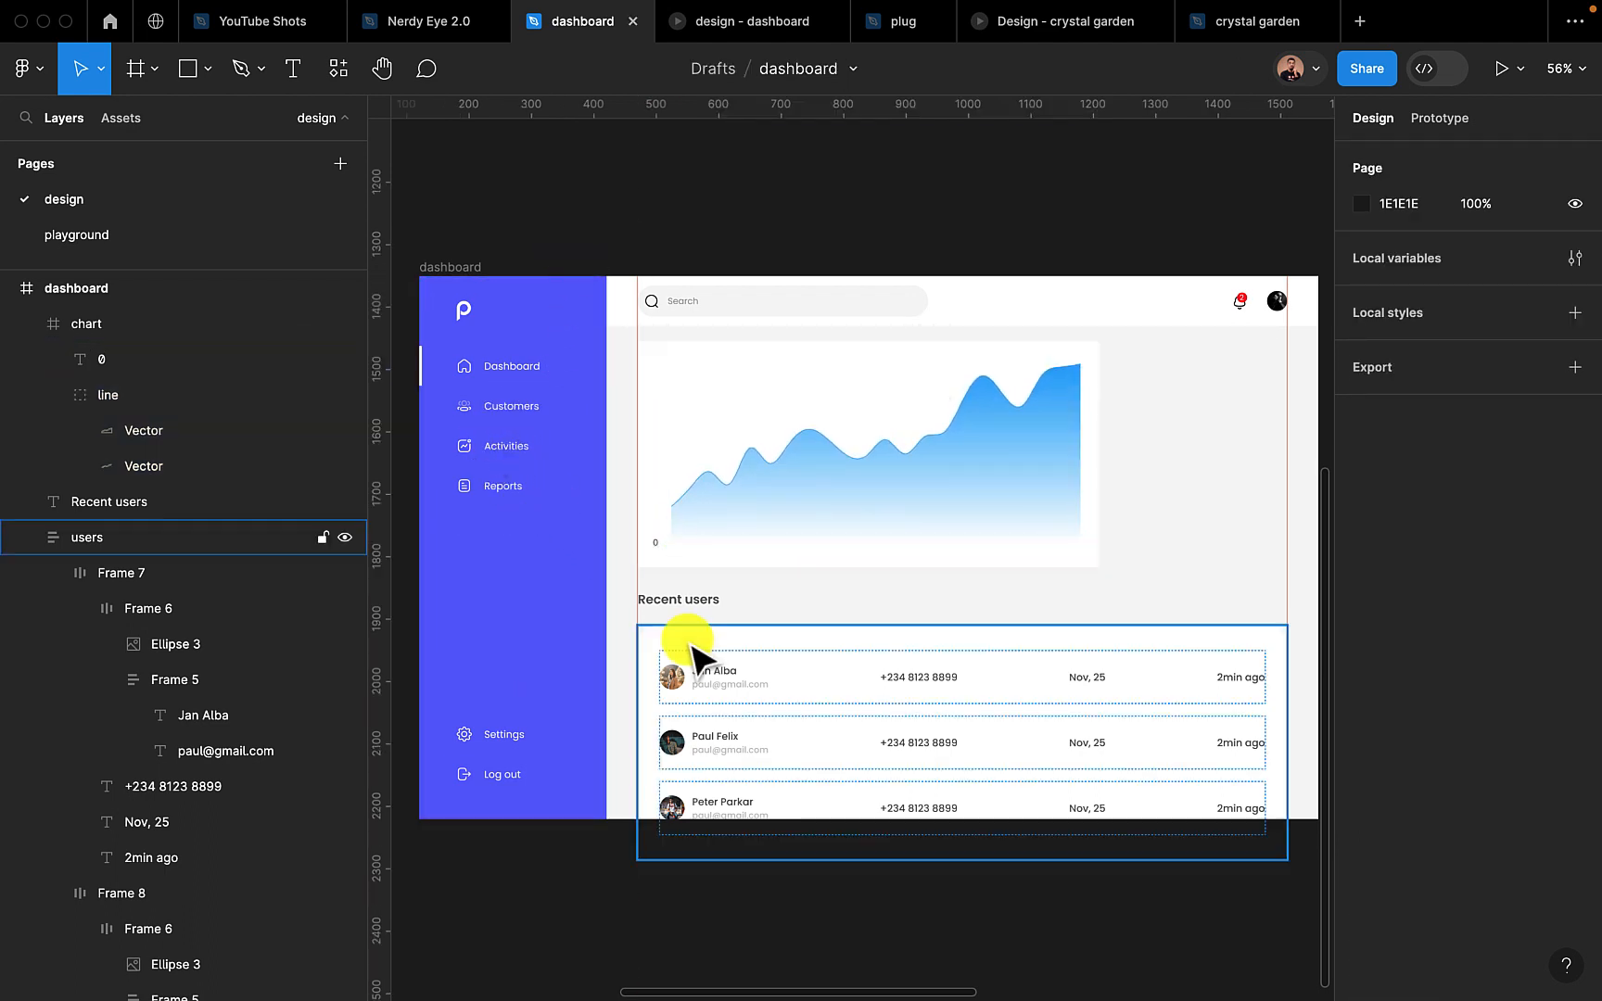
Duplicate the 0 label just above the original and change the copy's text to 100
scroll(705, 482, up, 8)
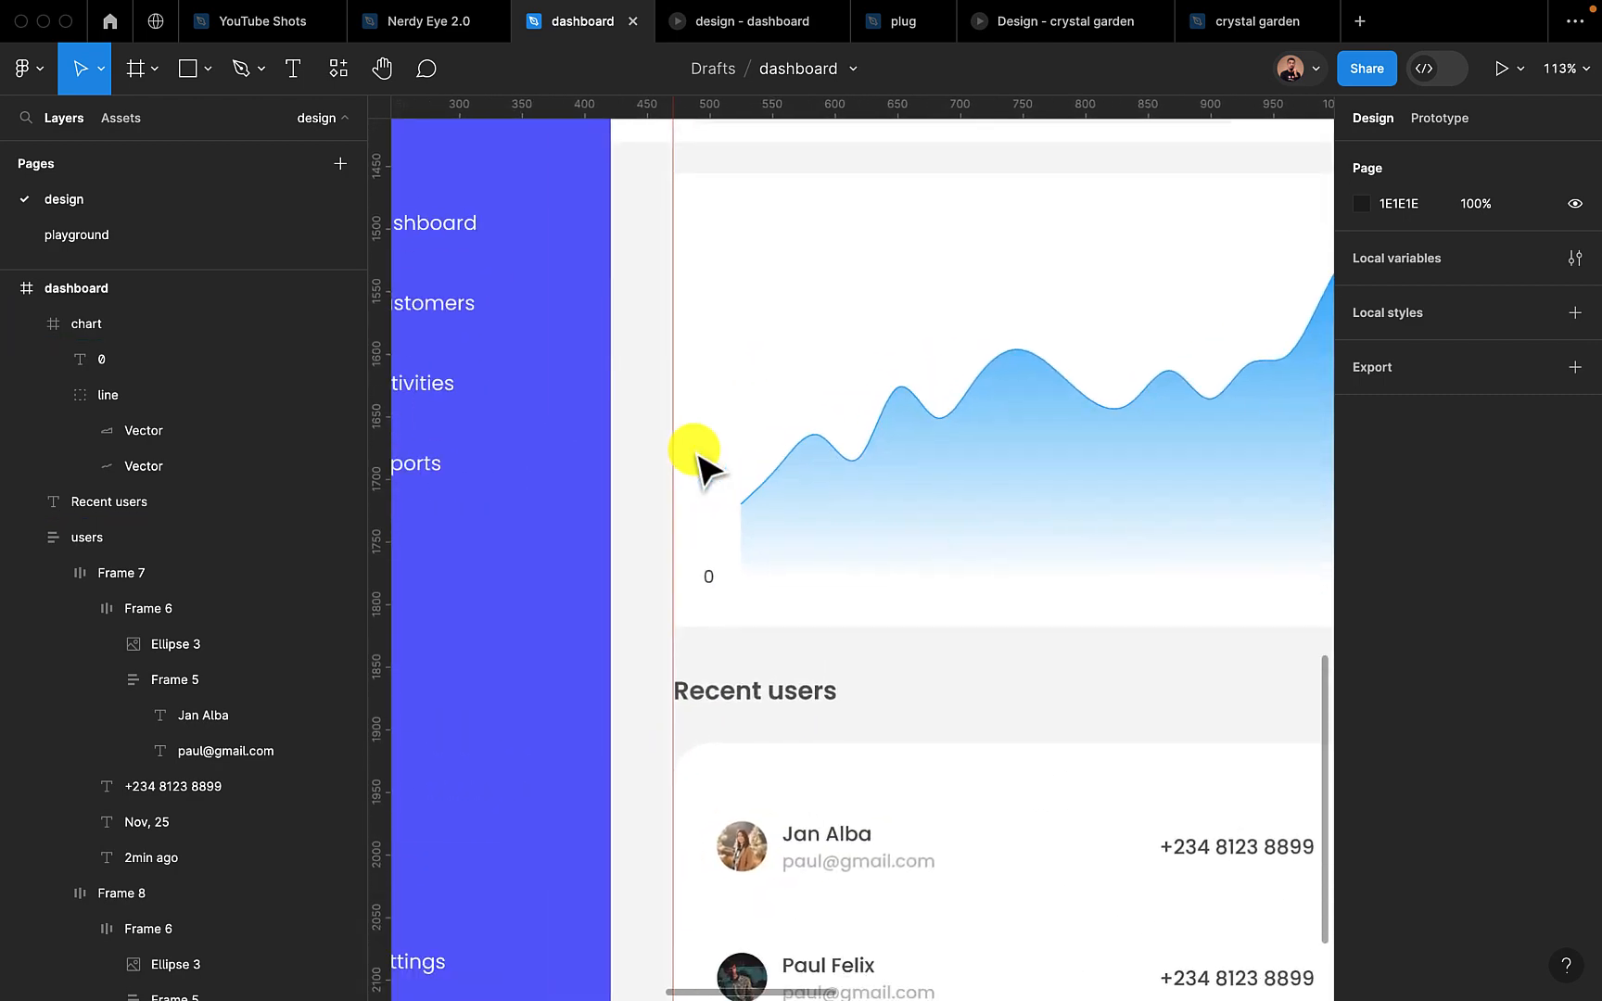
click(710, 577)
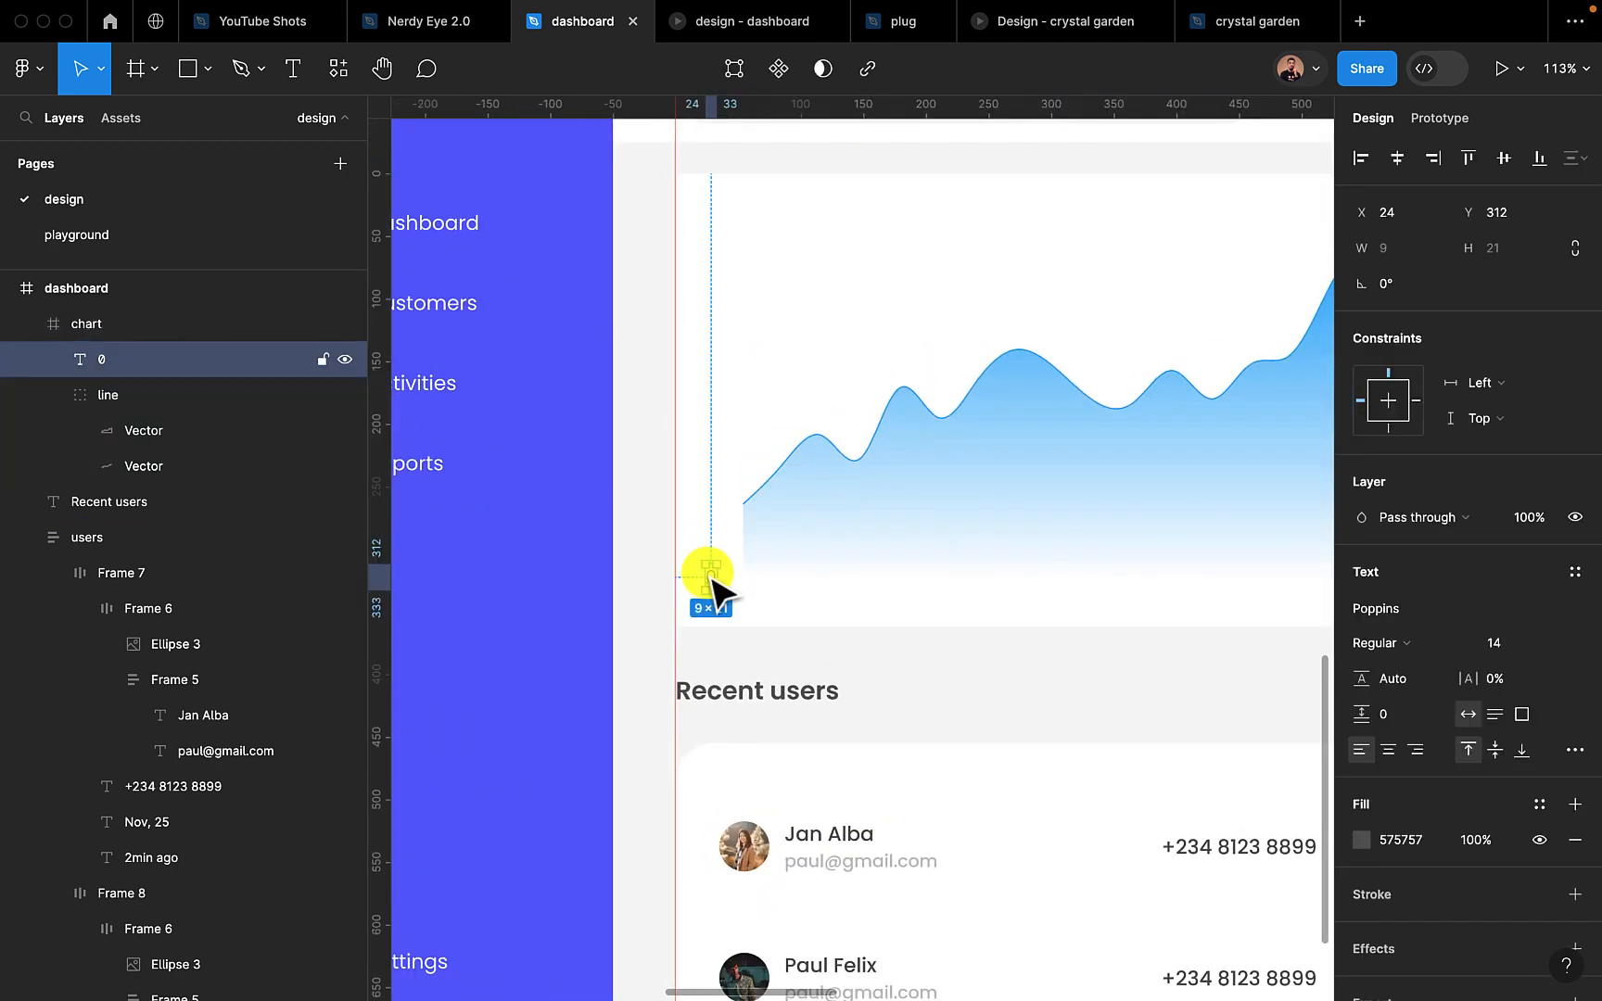
alt+drag(714, 577, 715, 536)
scroll(714, 533, up, 5)
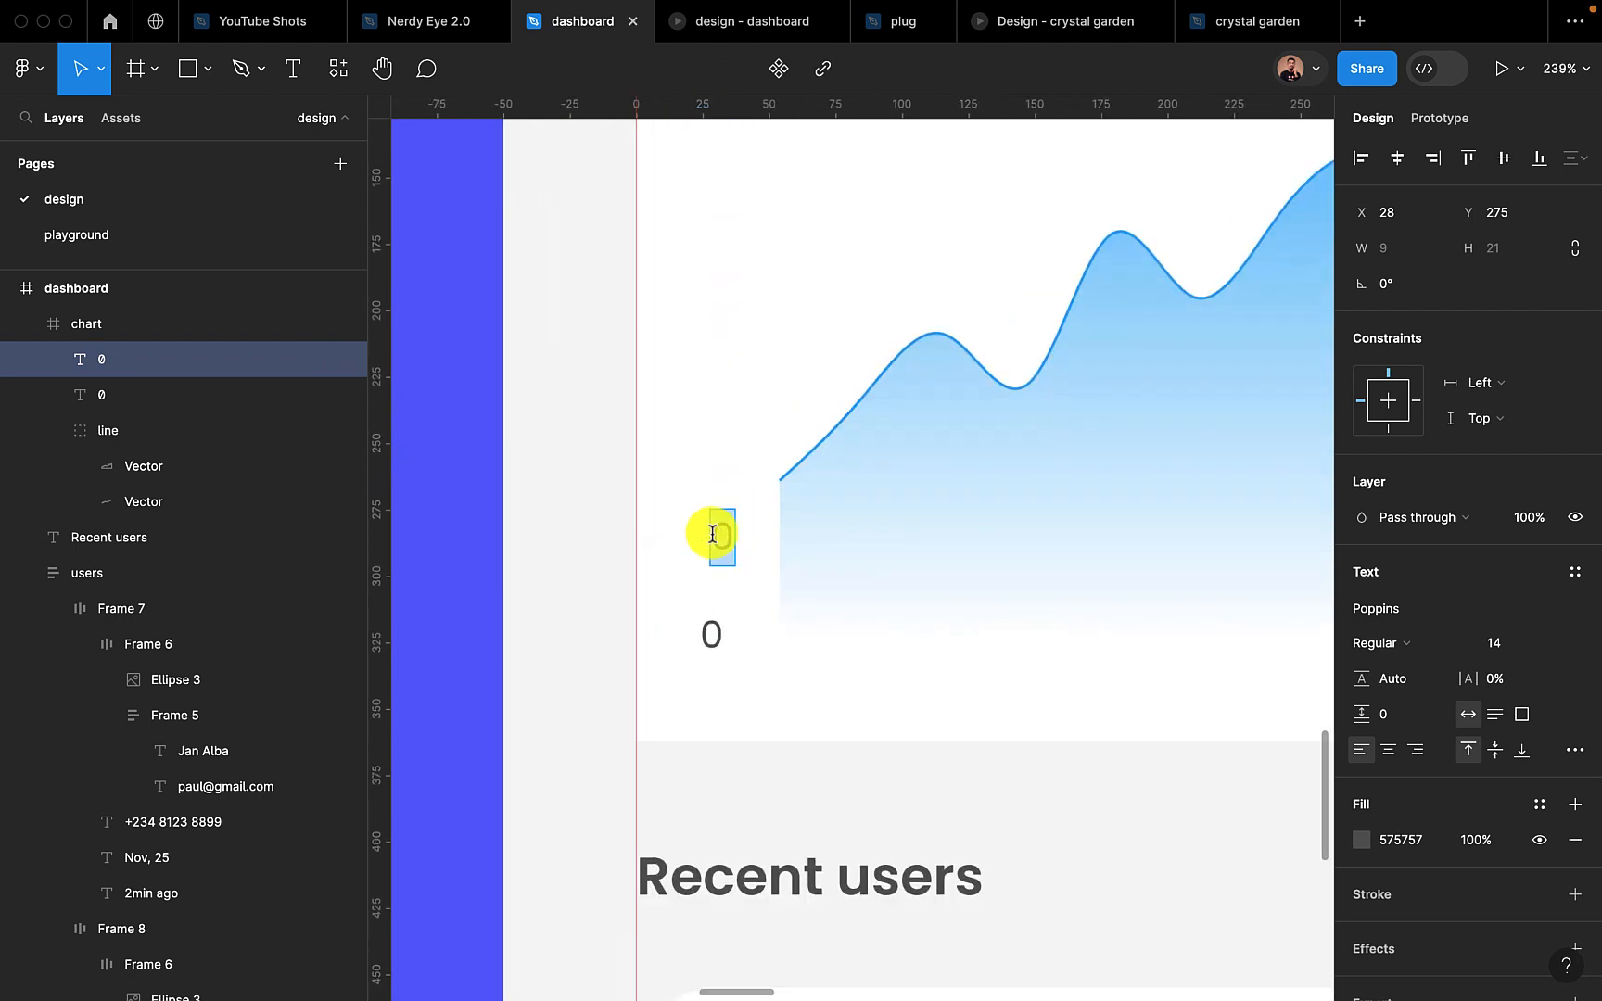
key(Escape)
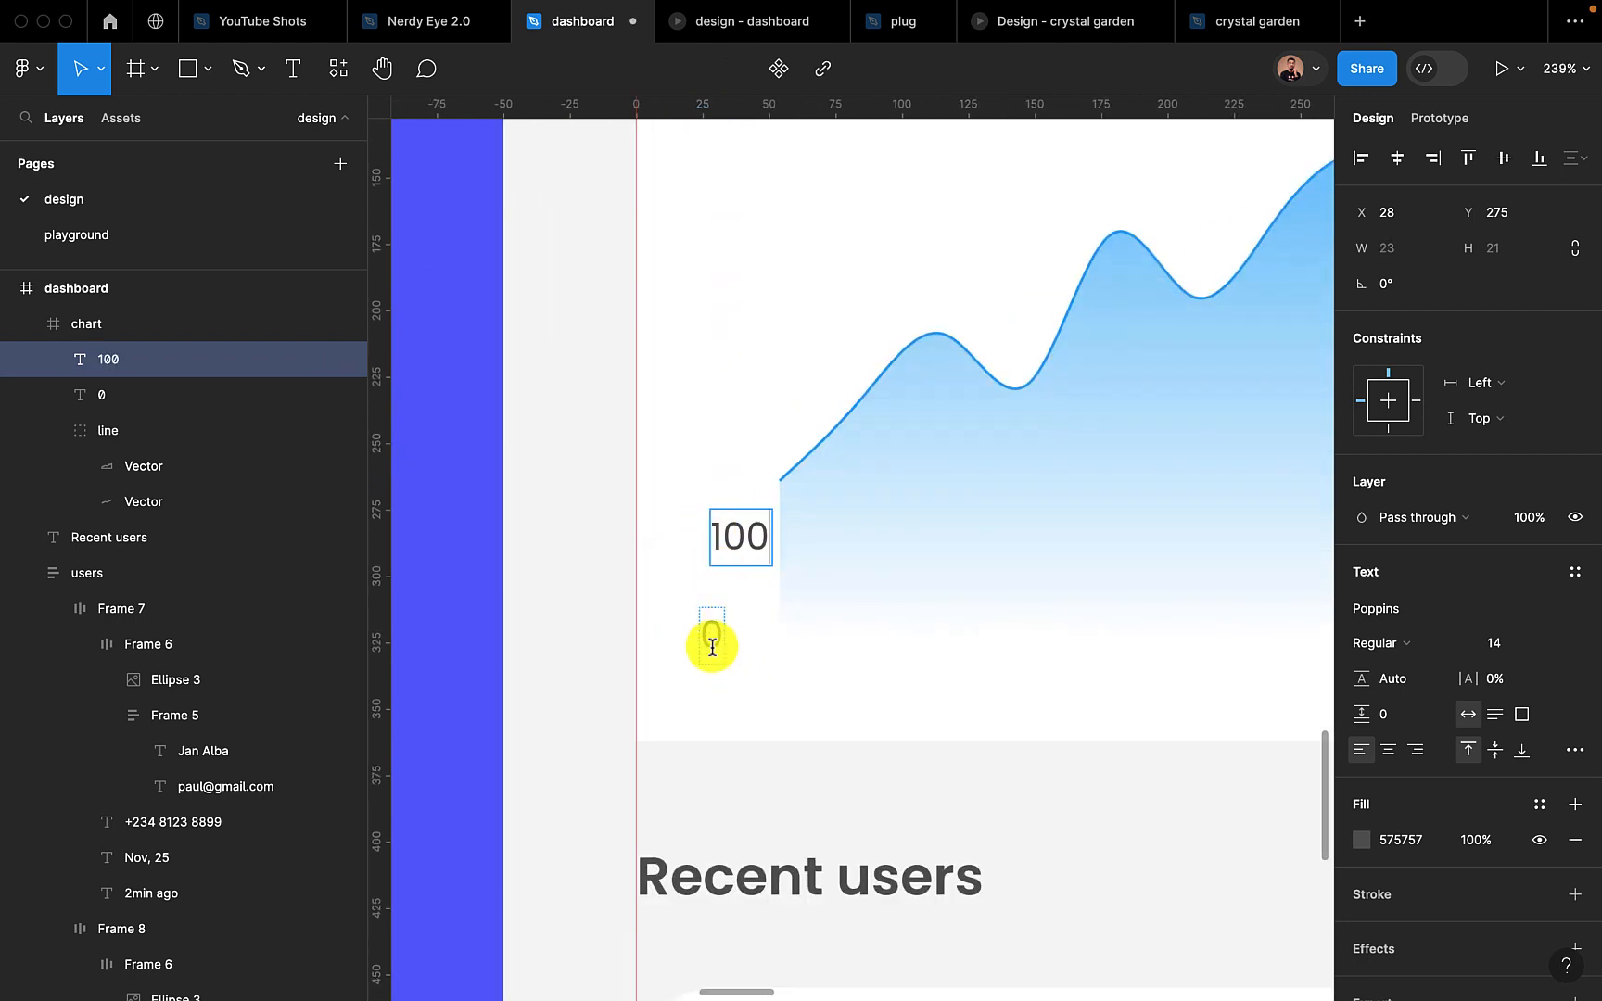
Combine the 100 and 0 labels in a vertical auto layout with 30 spacing
shift+click(710, 639)
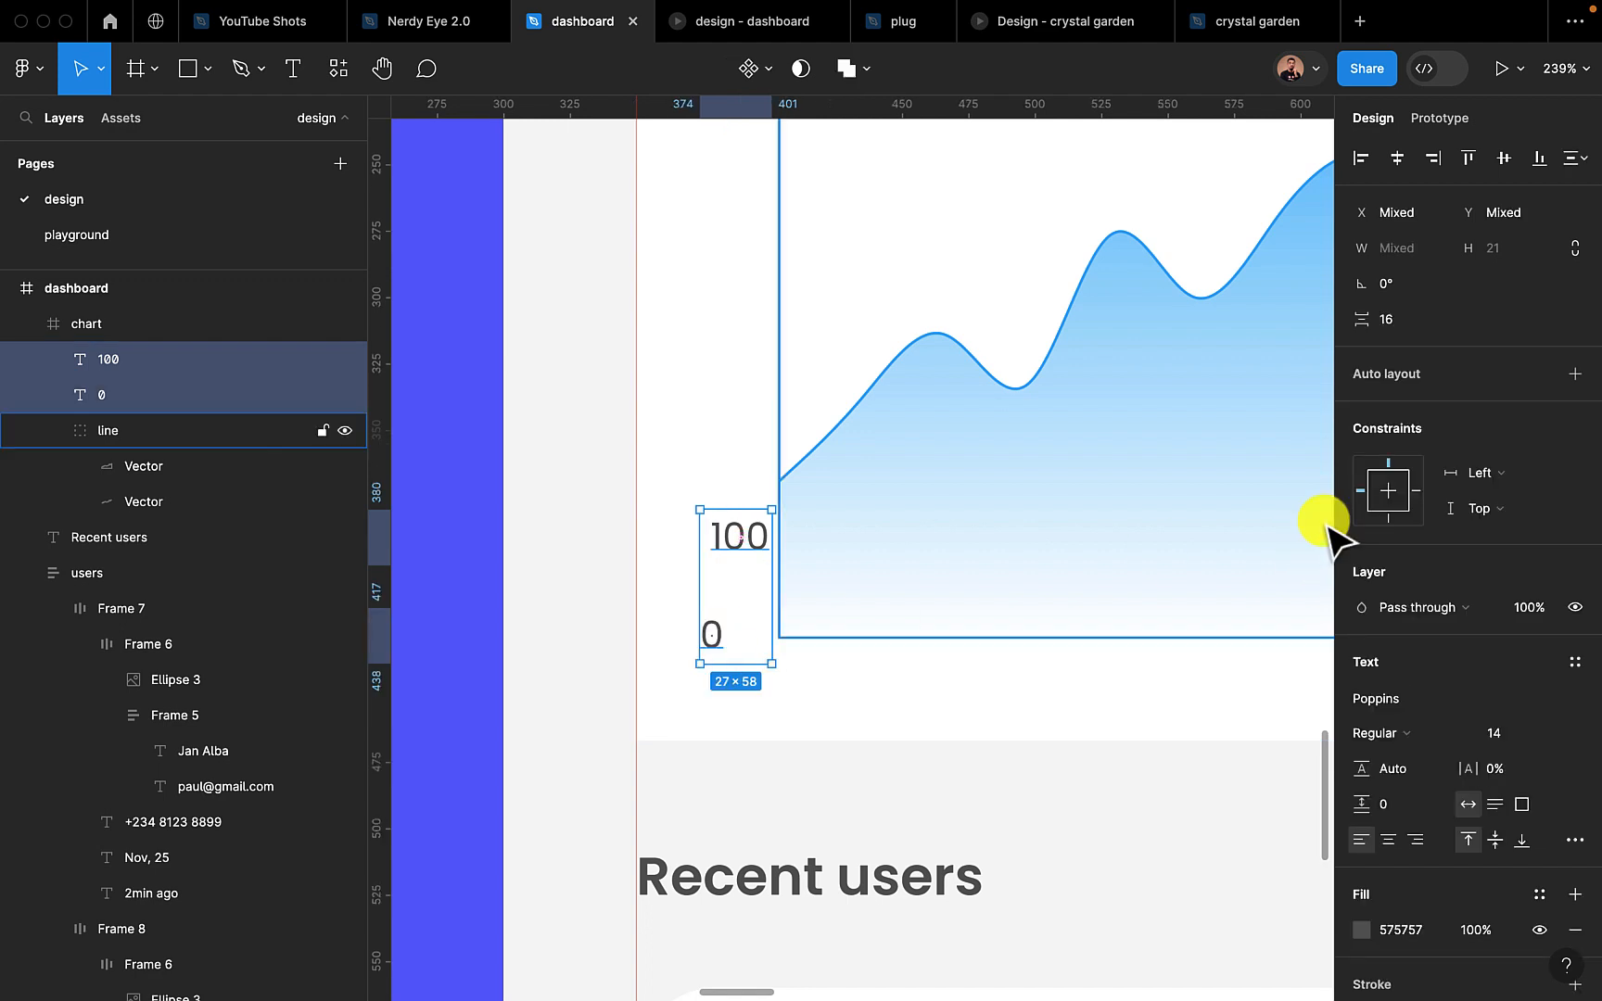
click(1560, 375)
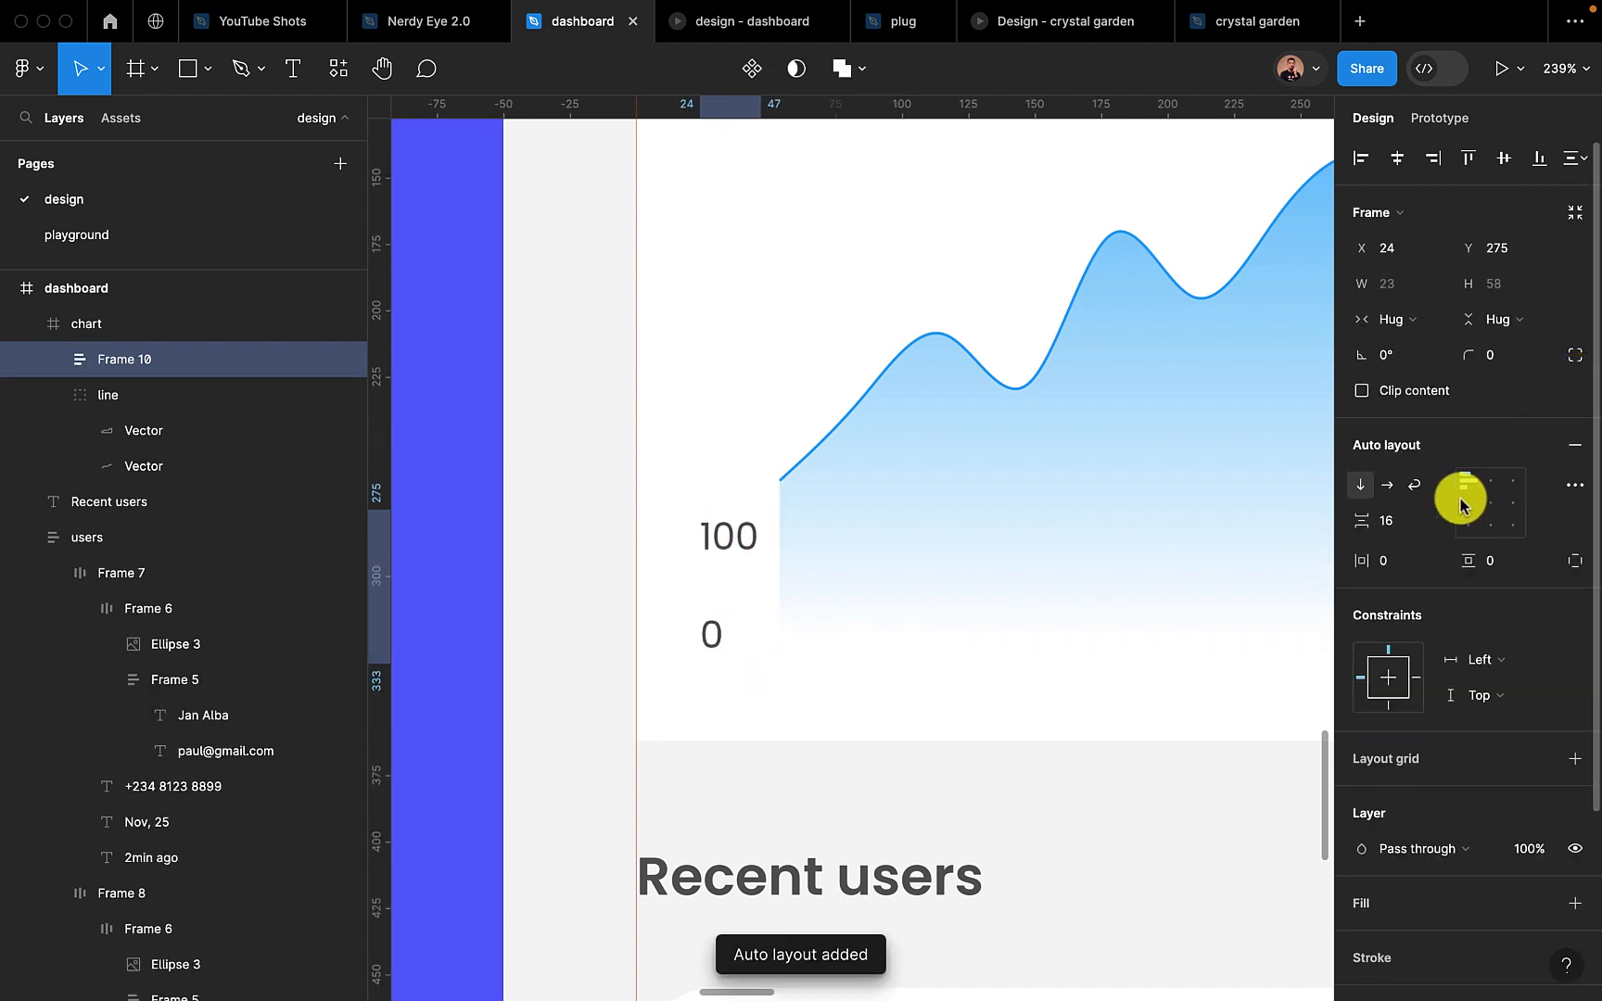
click(1394, 520)
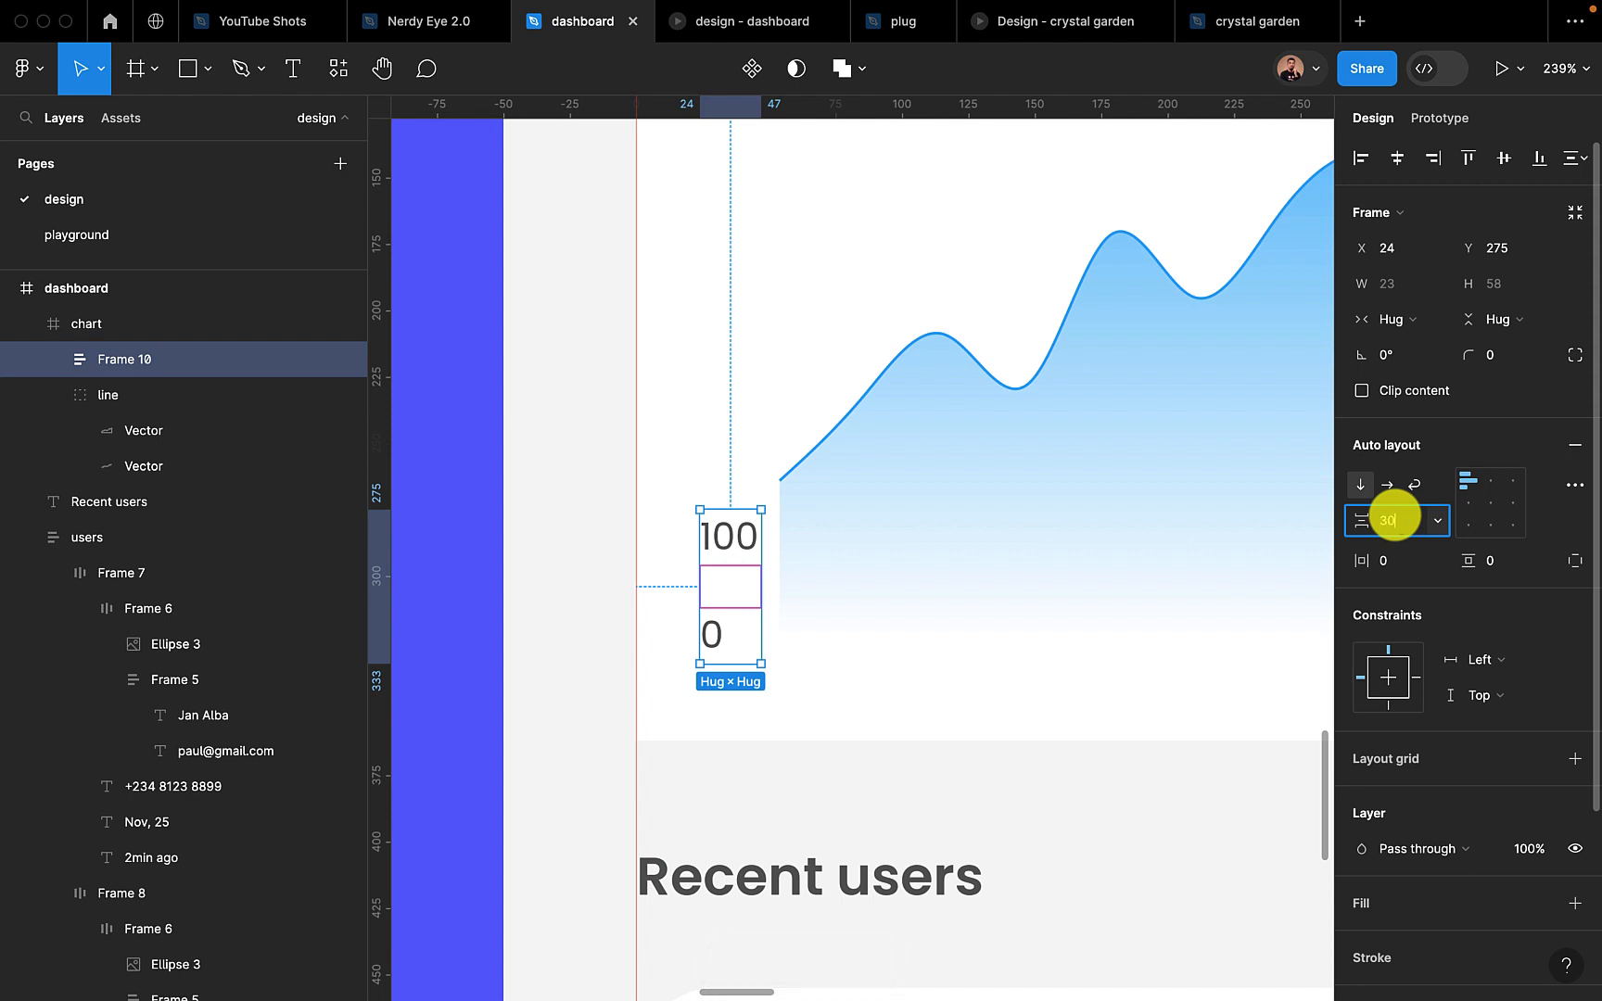
key(Return)
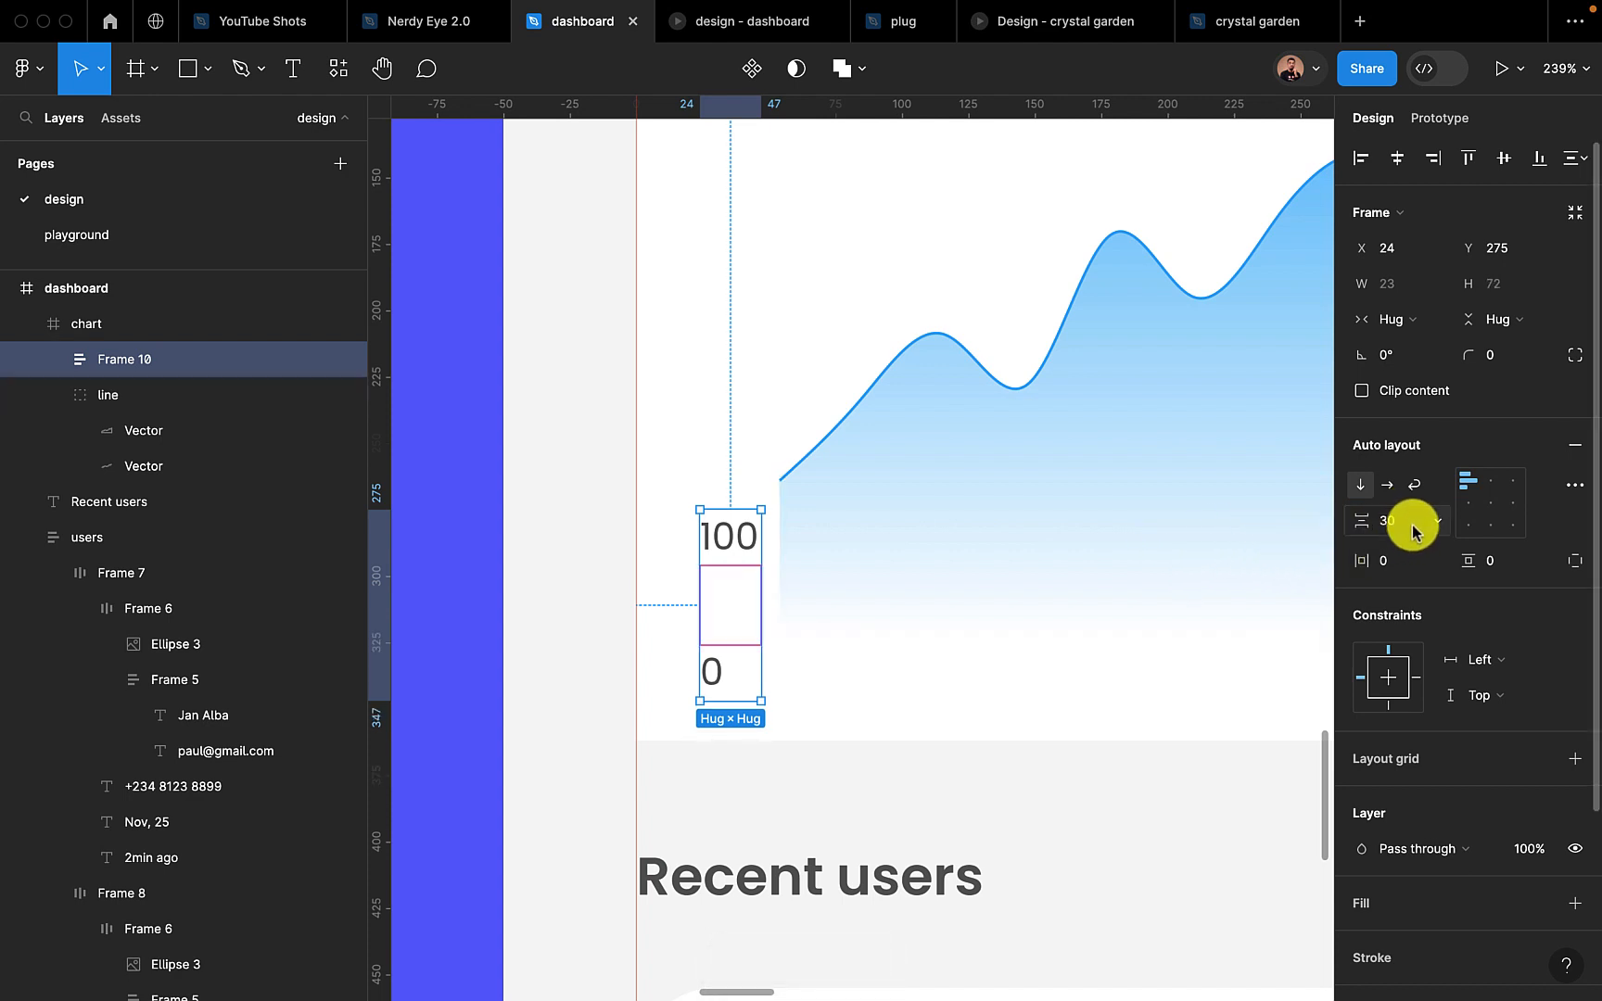
Set the vertical constraint of the axis label stack to Bottom
double_click(725, 545)
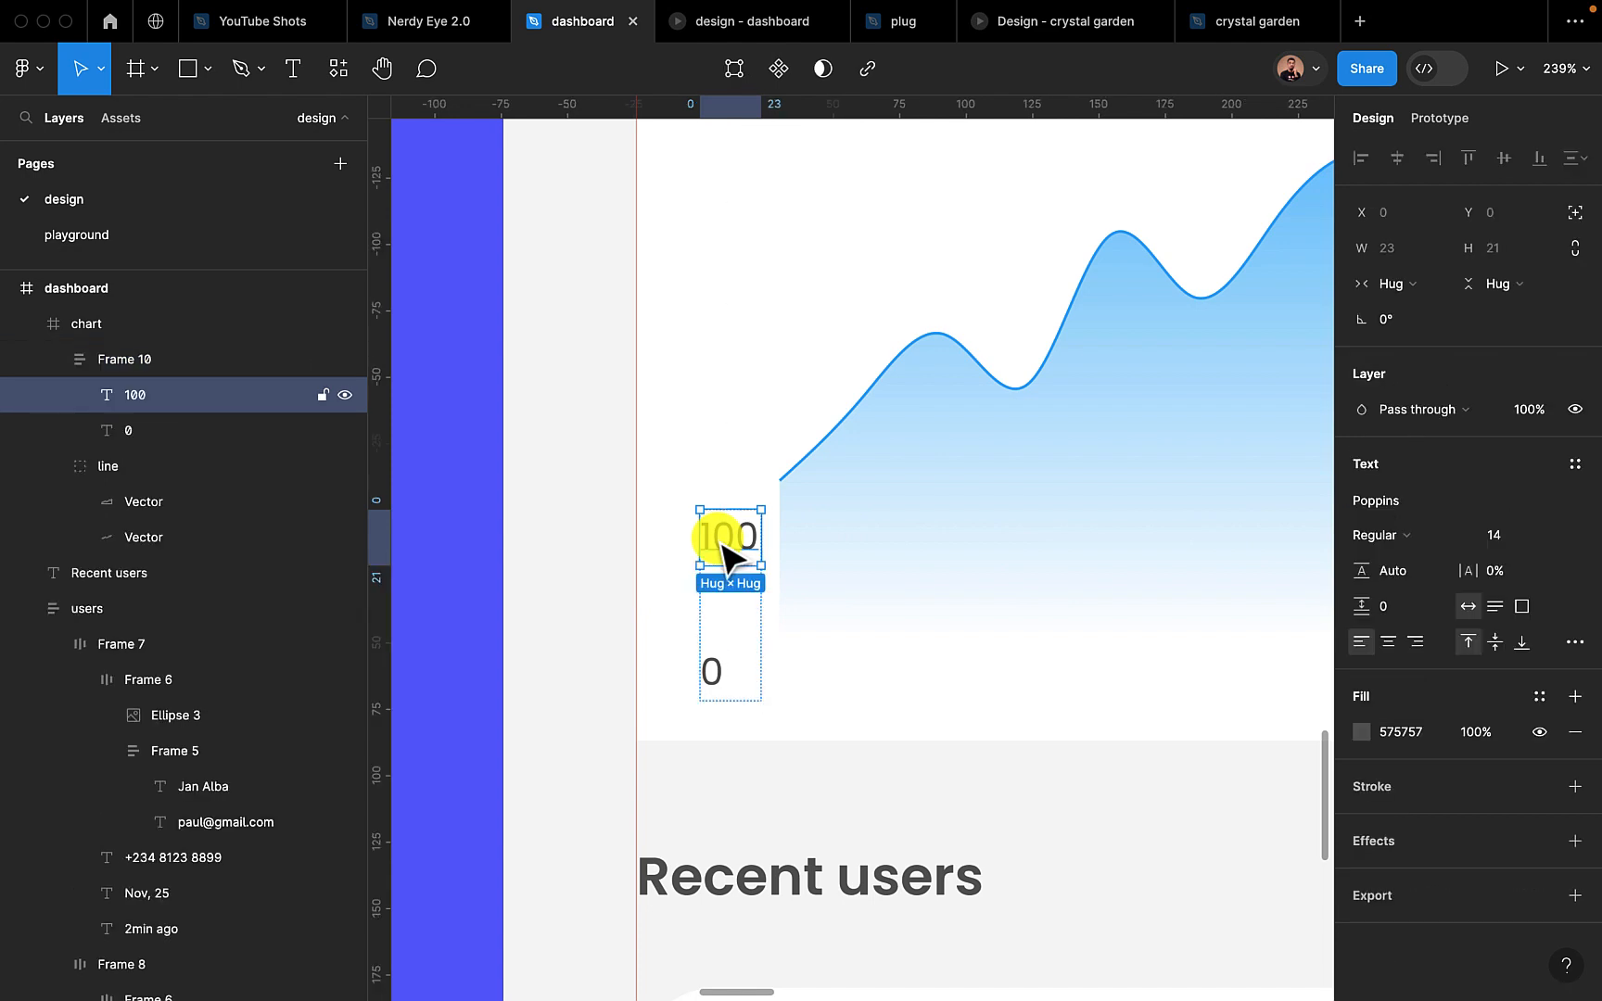
click(593, 615)
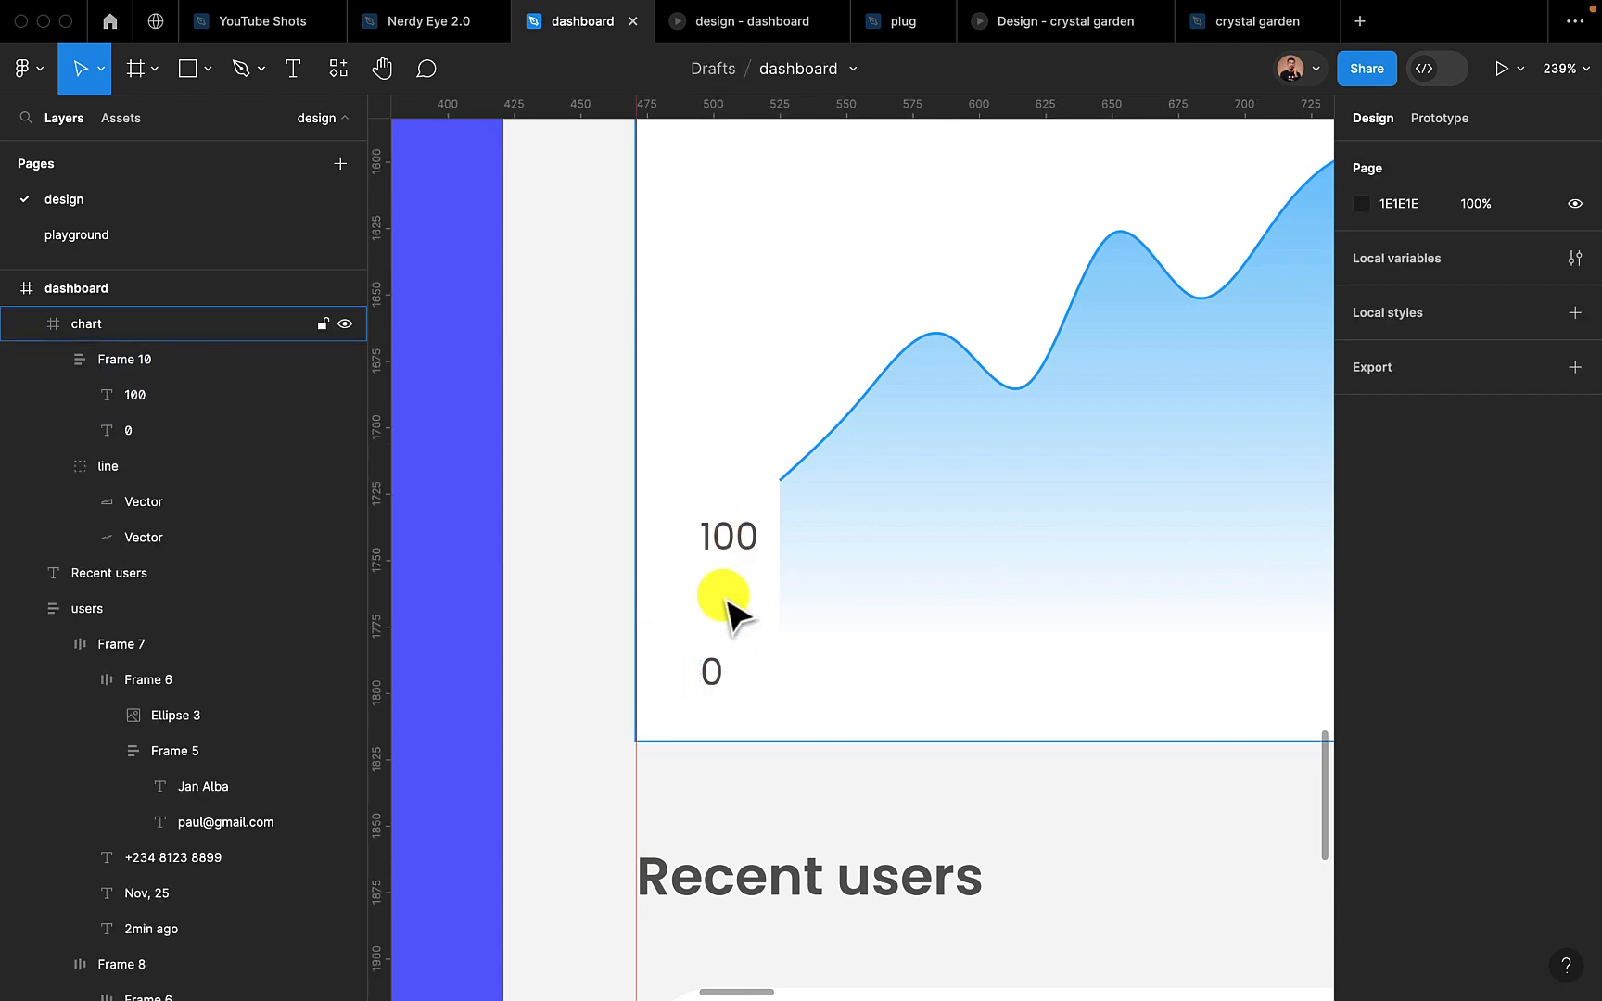
double_click(733, 612)
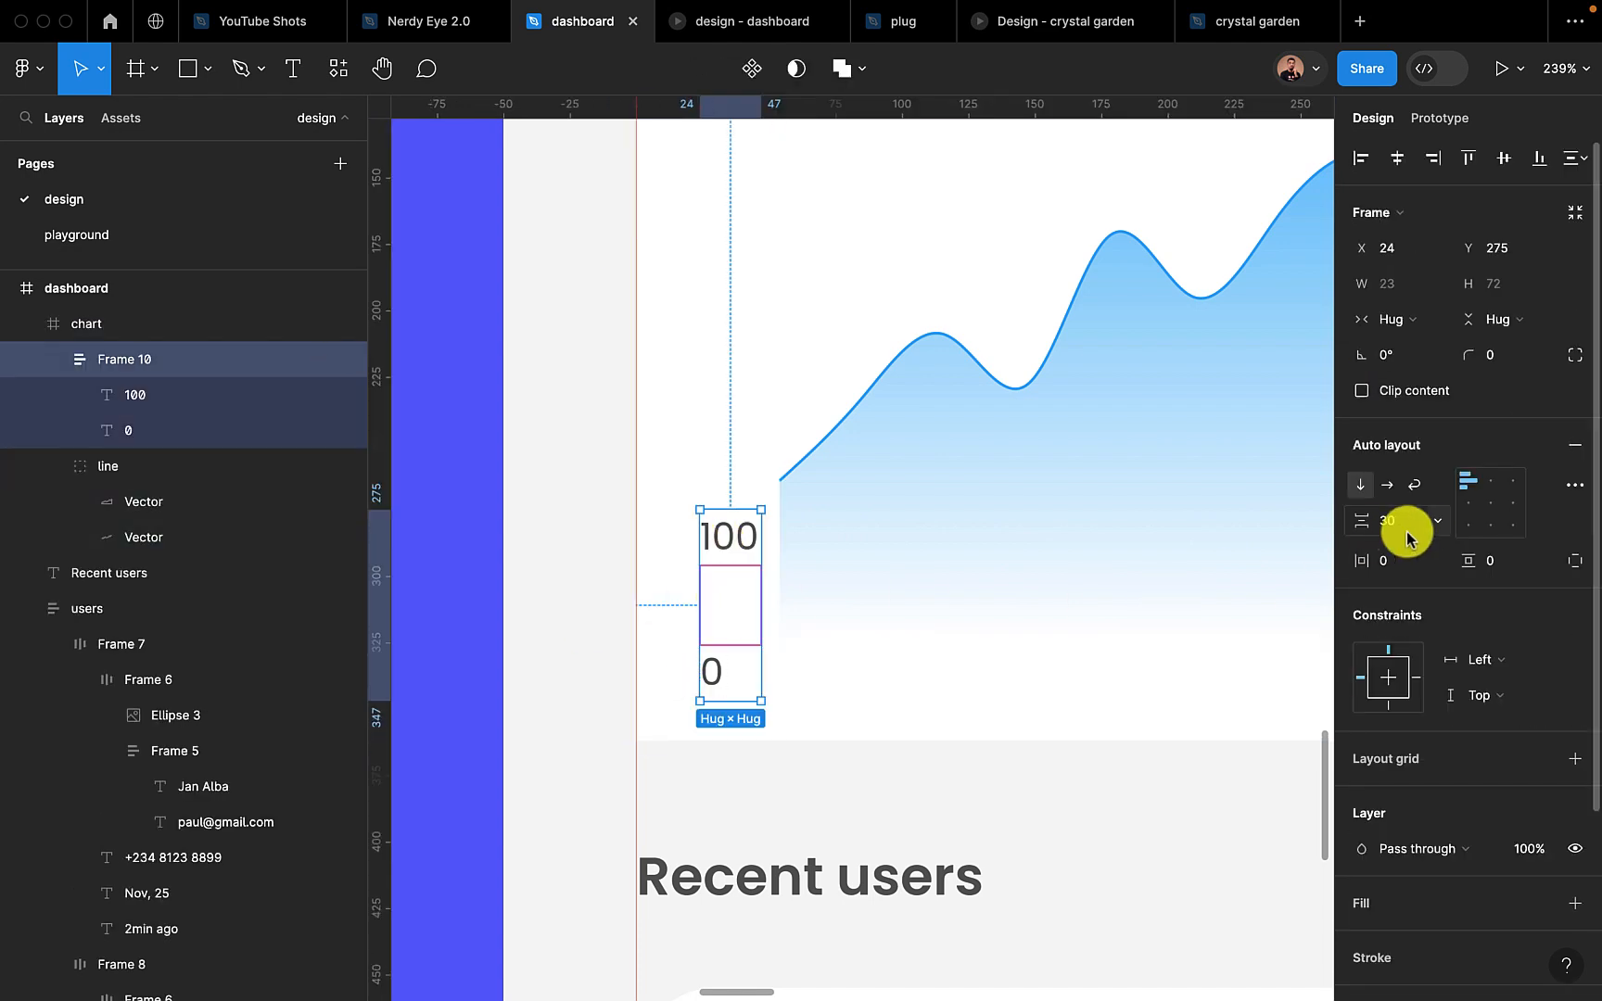
click(1389, 704)
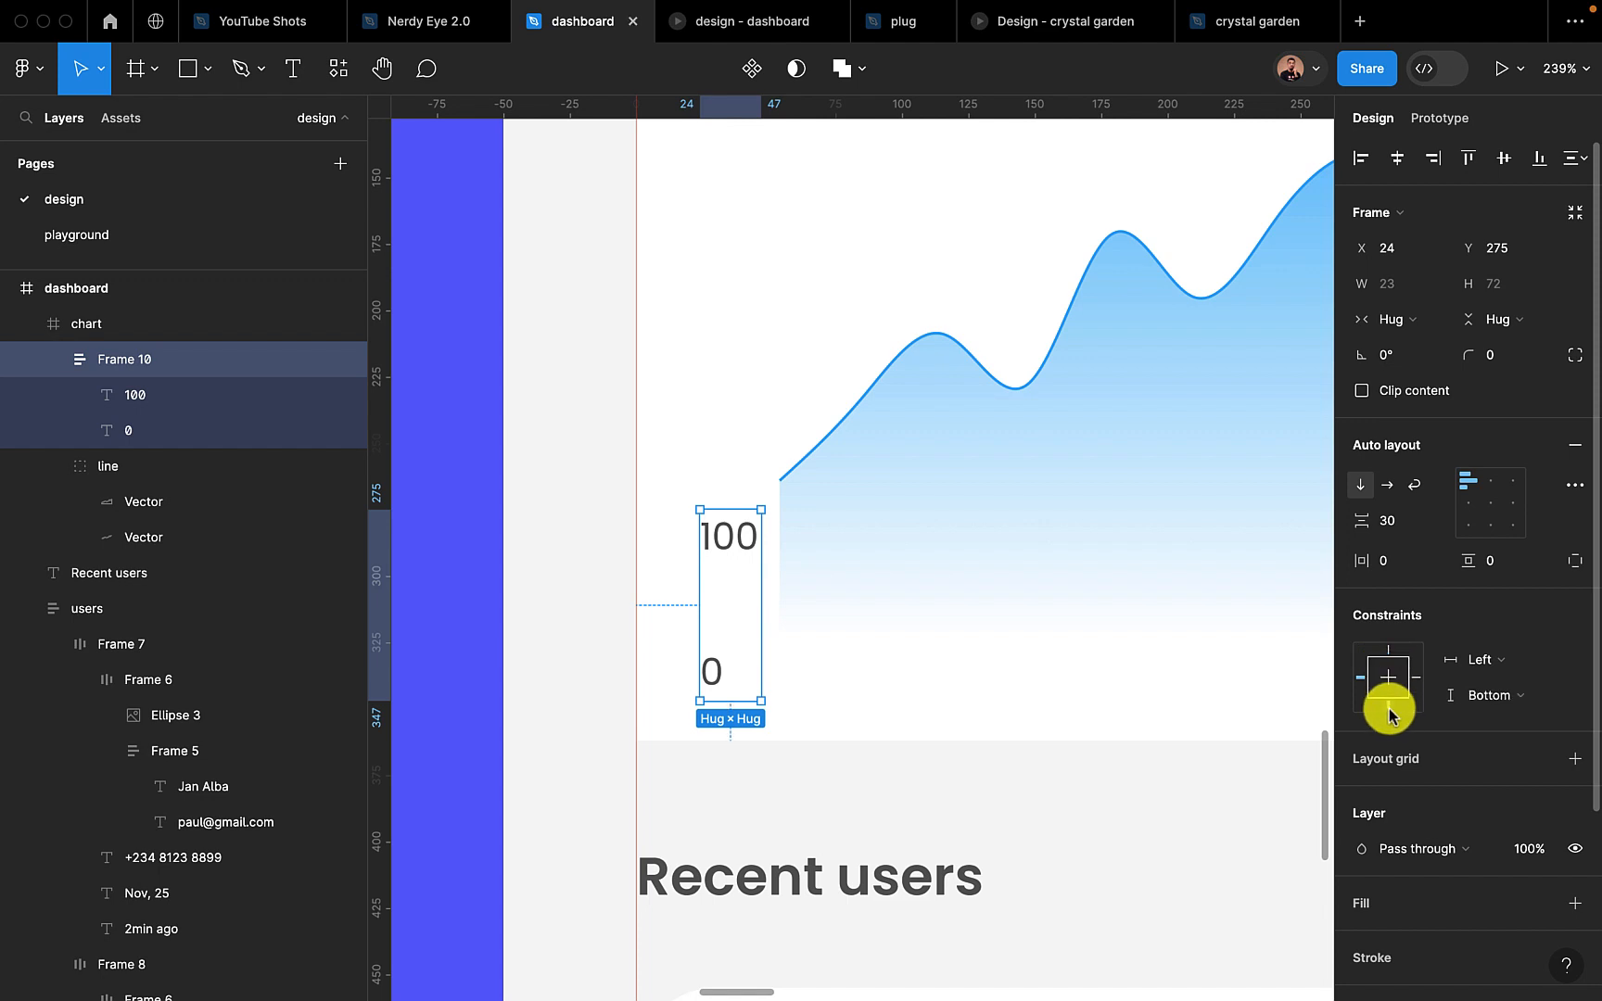
Duplicate the 100 label five times within the stack to fill the chart's vertical axis
click(730, 536)
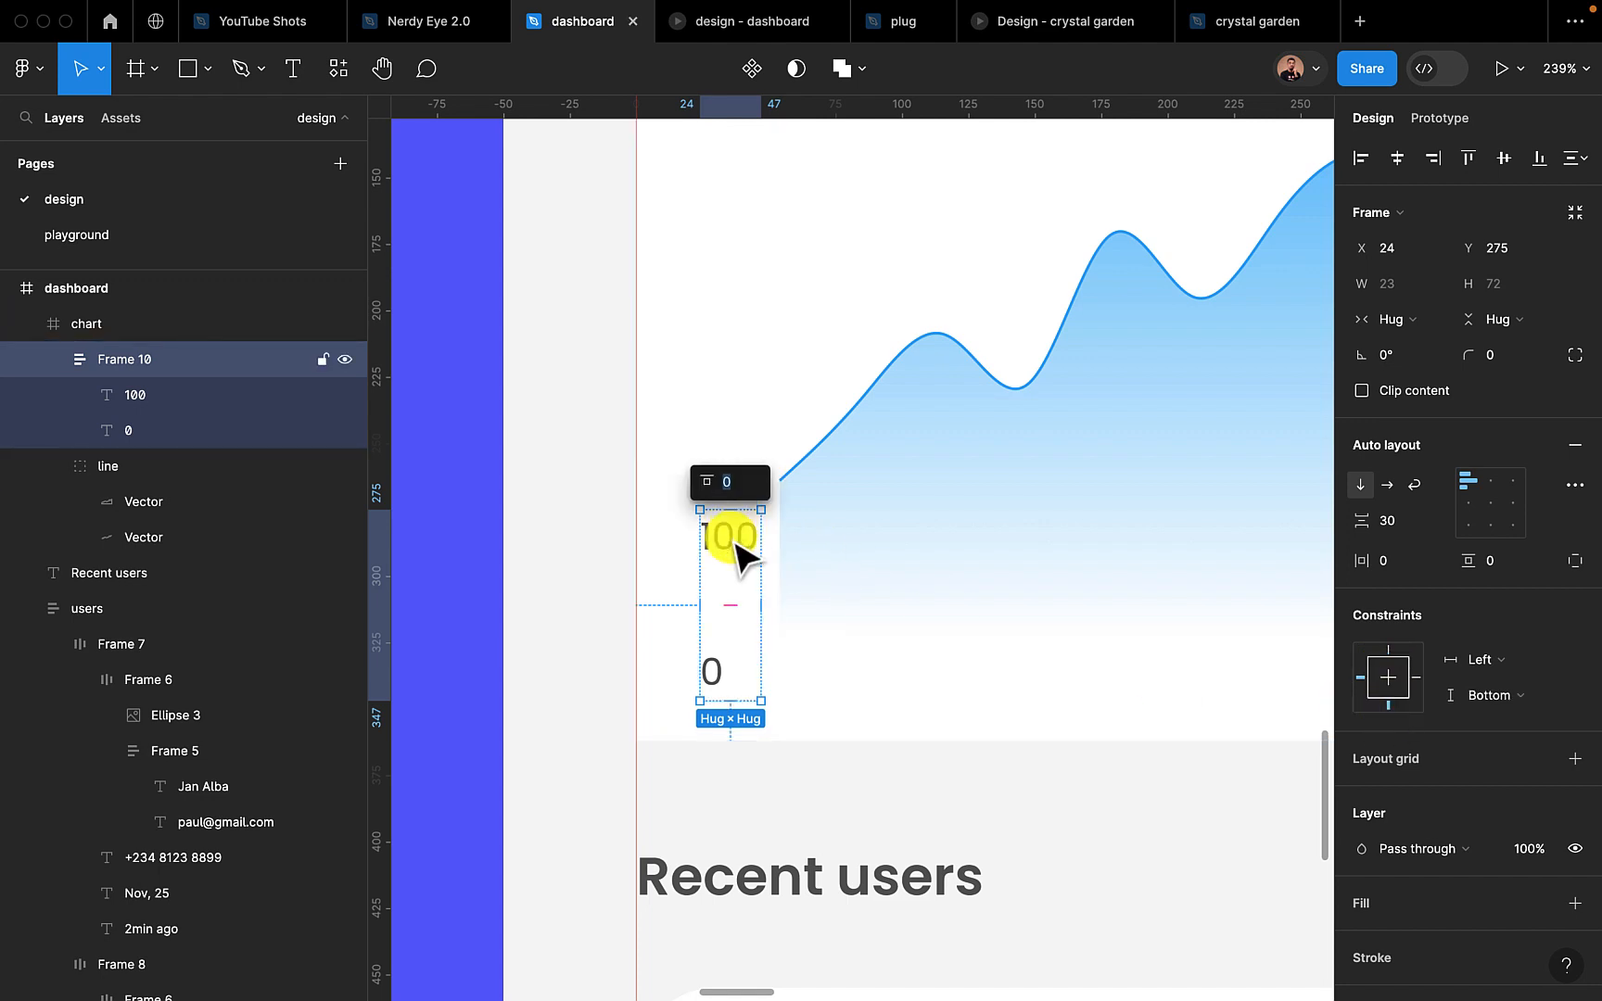
click(732, 537)
key(super+d)
key(super+d)
key(super+d)
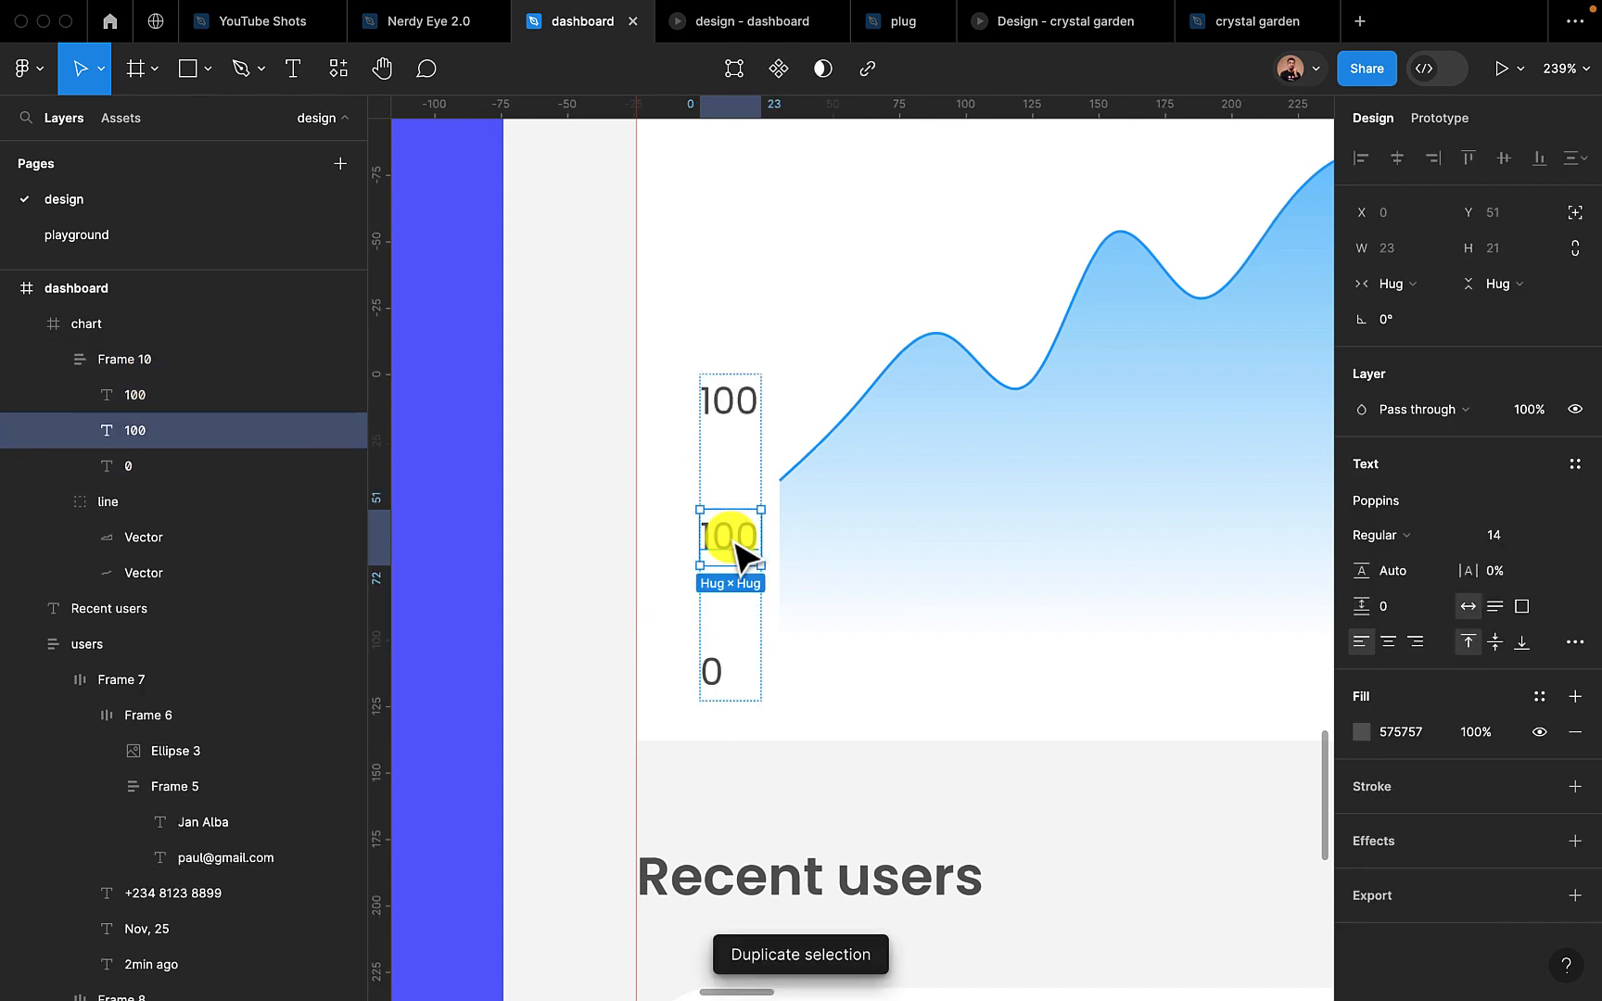
scroll(735, 545, down, 3)
scroll(734, 553, down, 3)
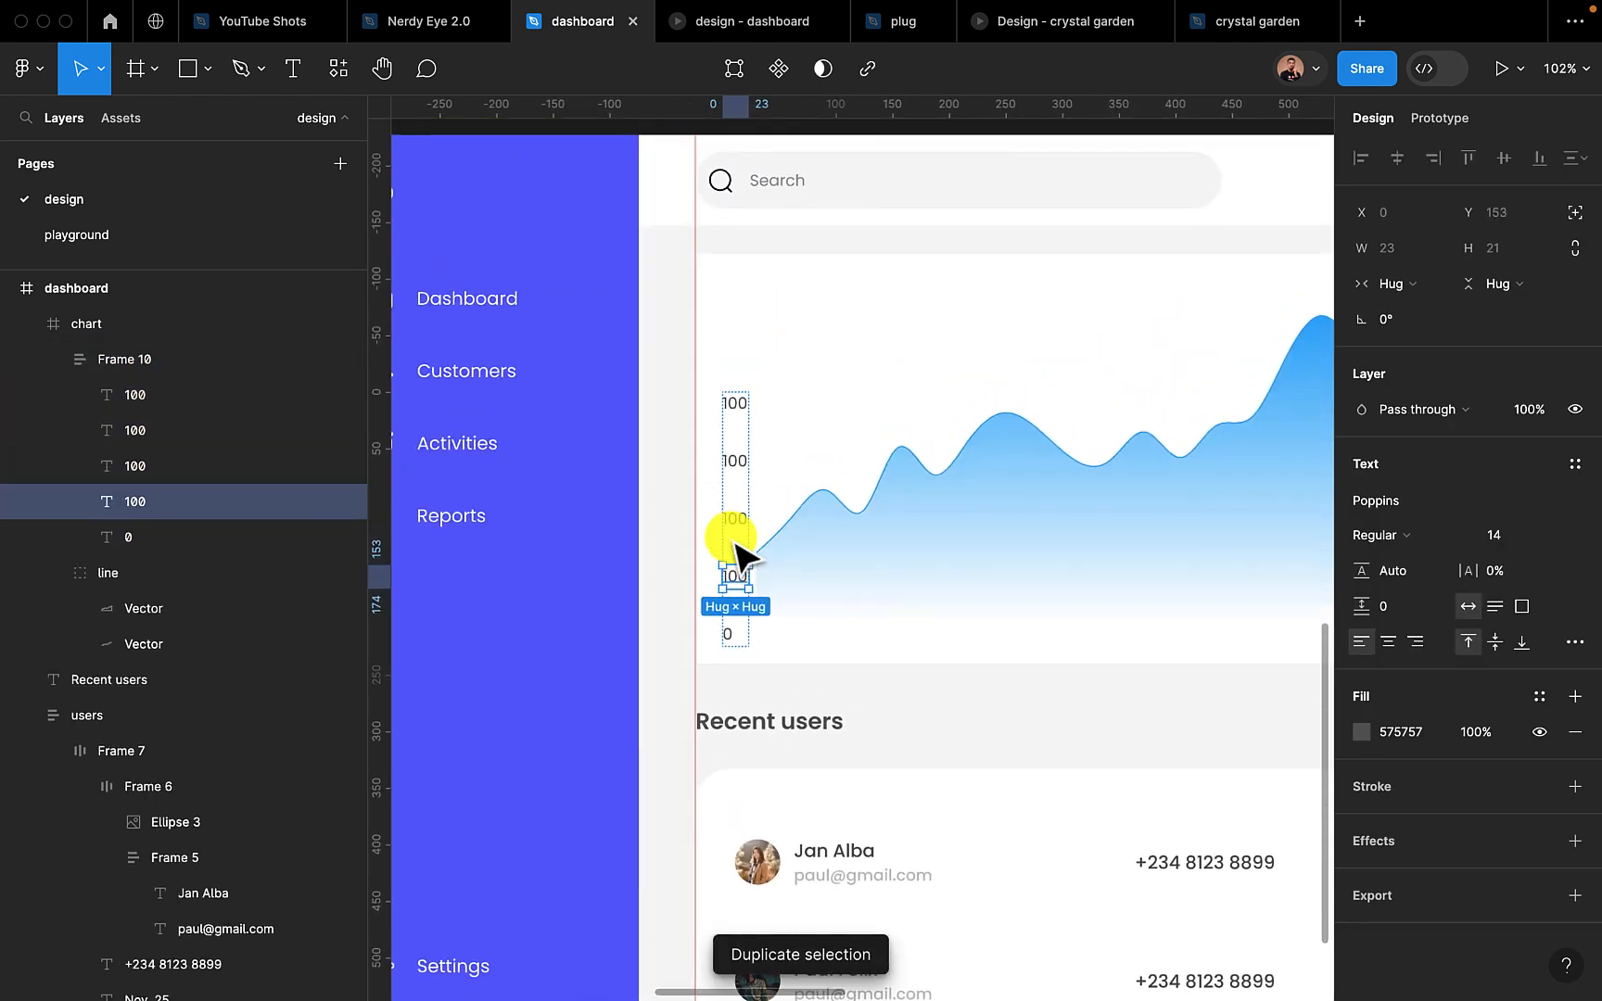
key(super+d)
key(super+d)
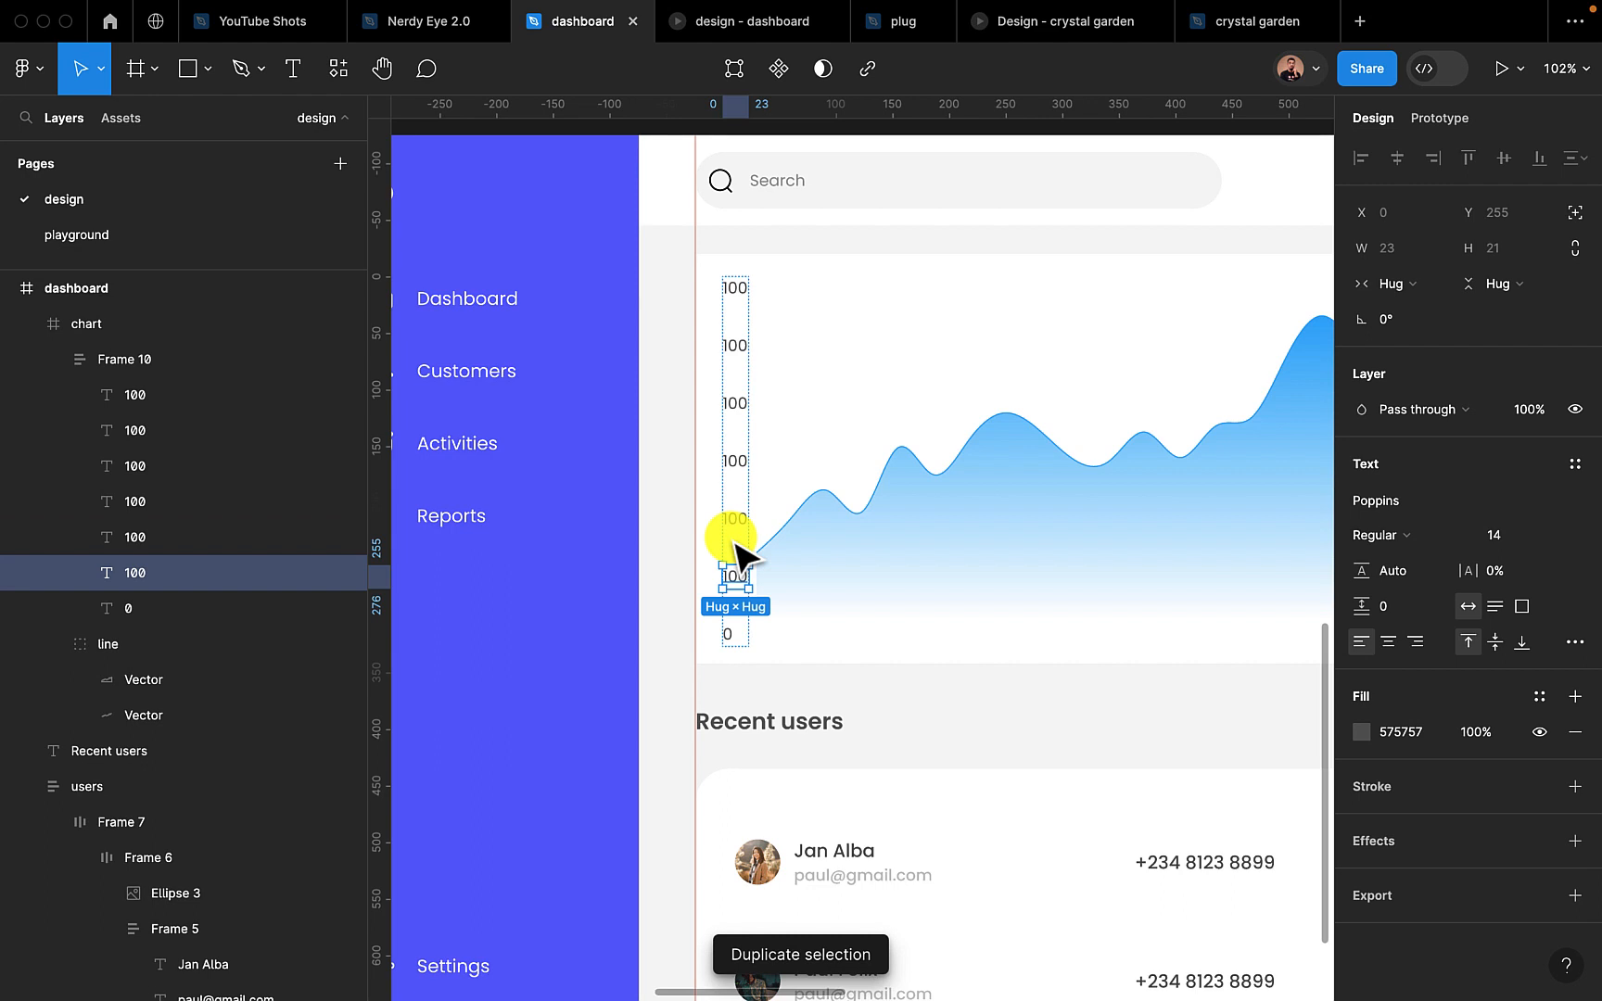
Change the vertical axis labels above the lowest 100 to 500, 1000, 2000, 5000 and 10000, going upward
key(Escape)
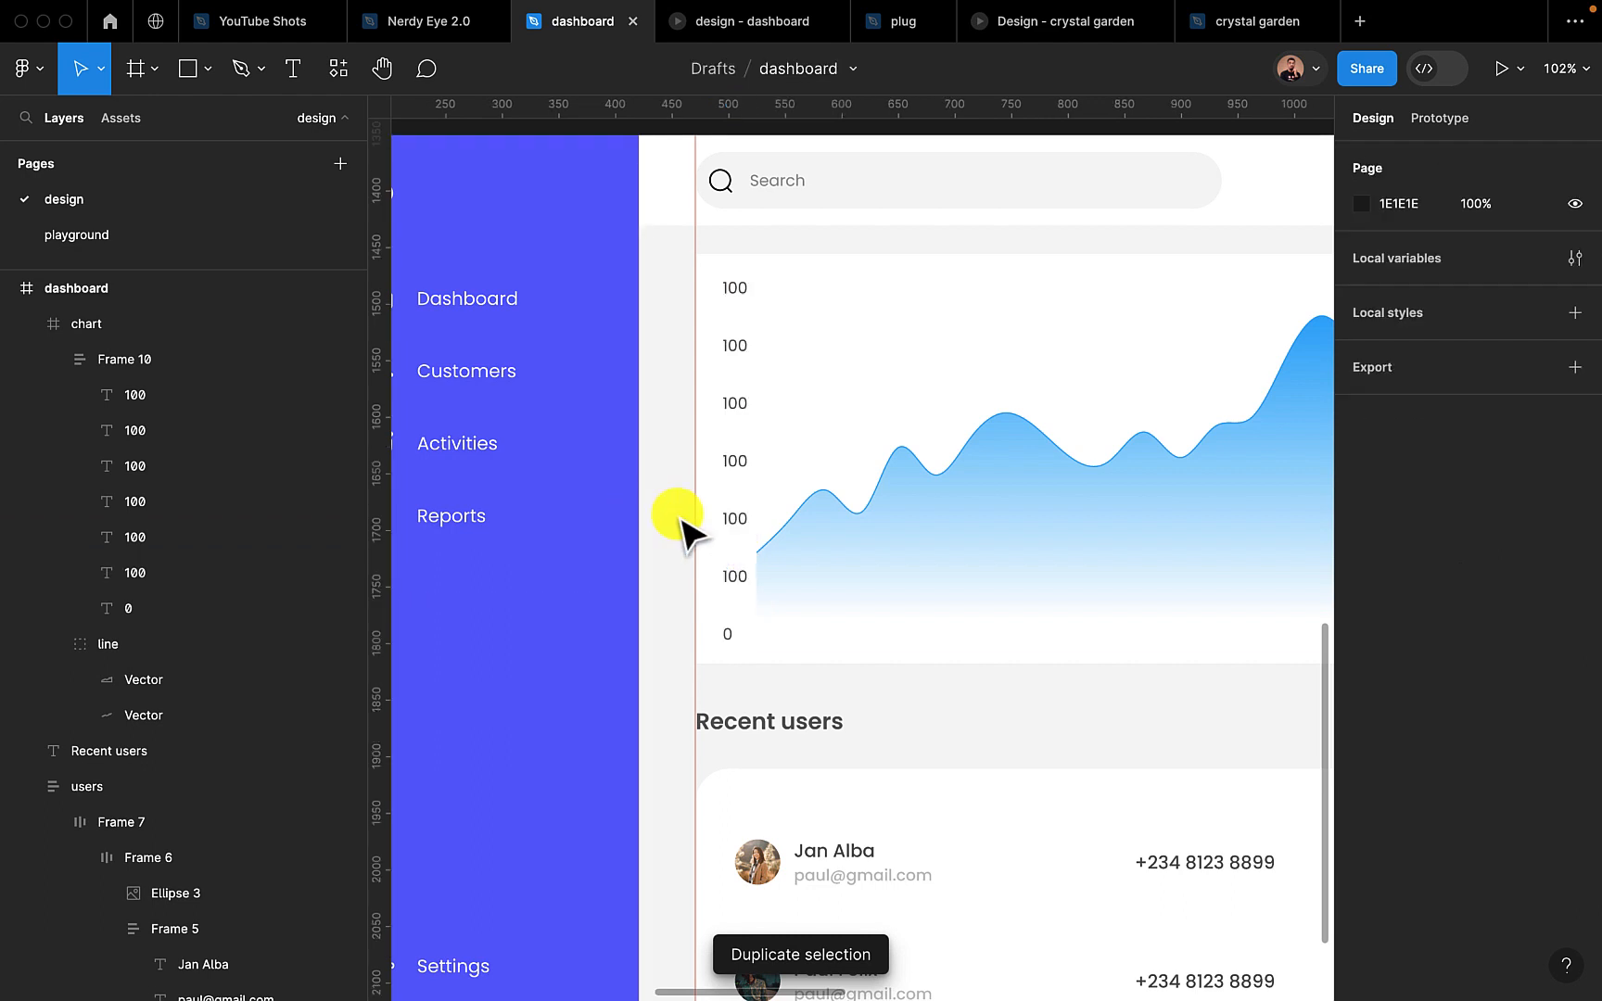
click(735, 576)
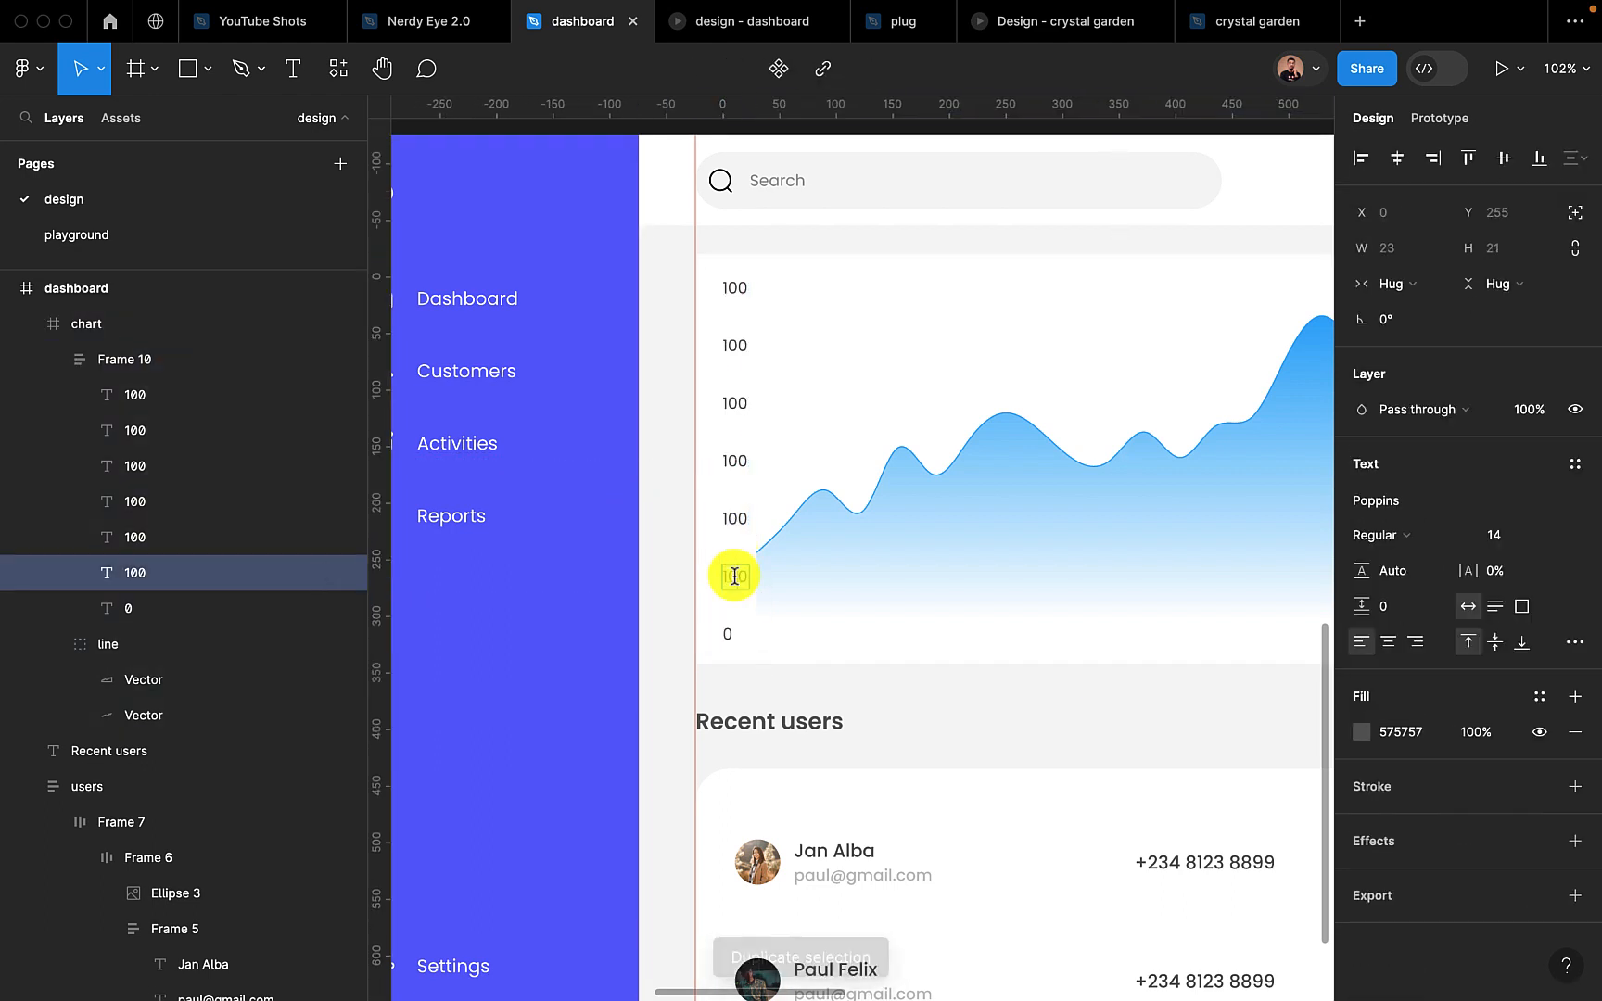
click(733, 524)
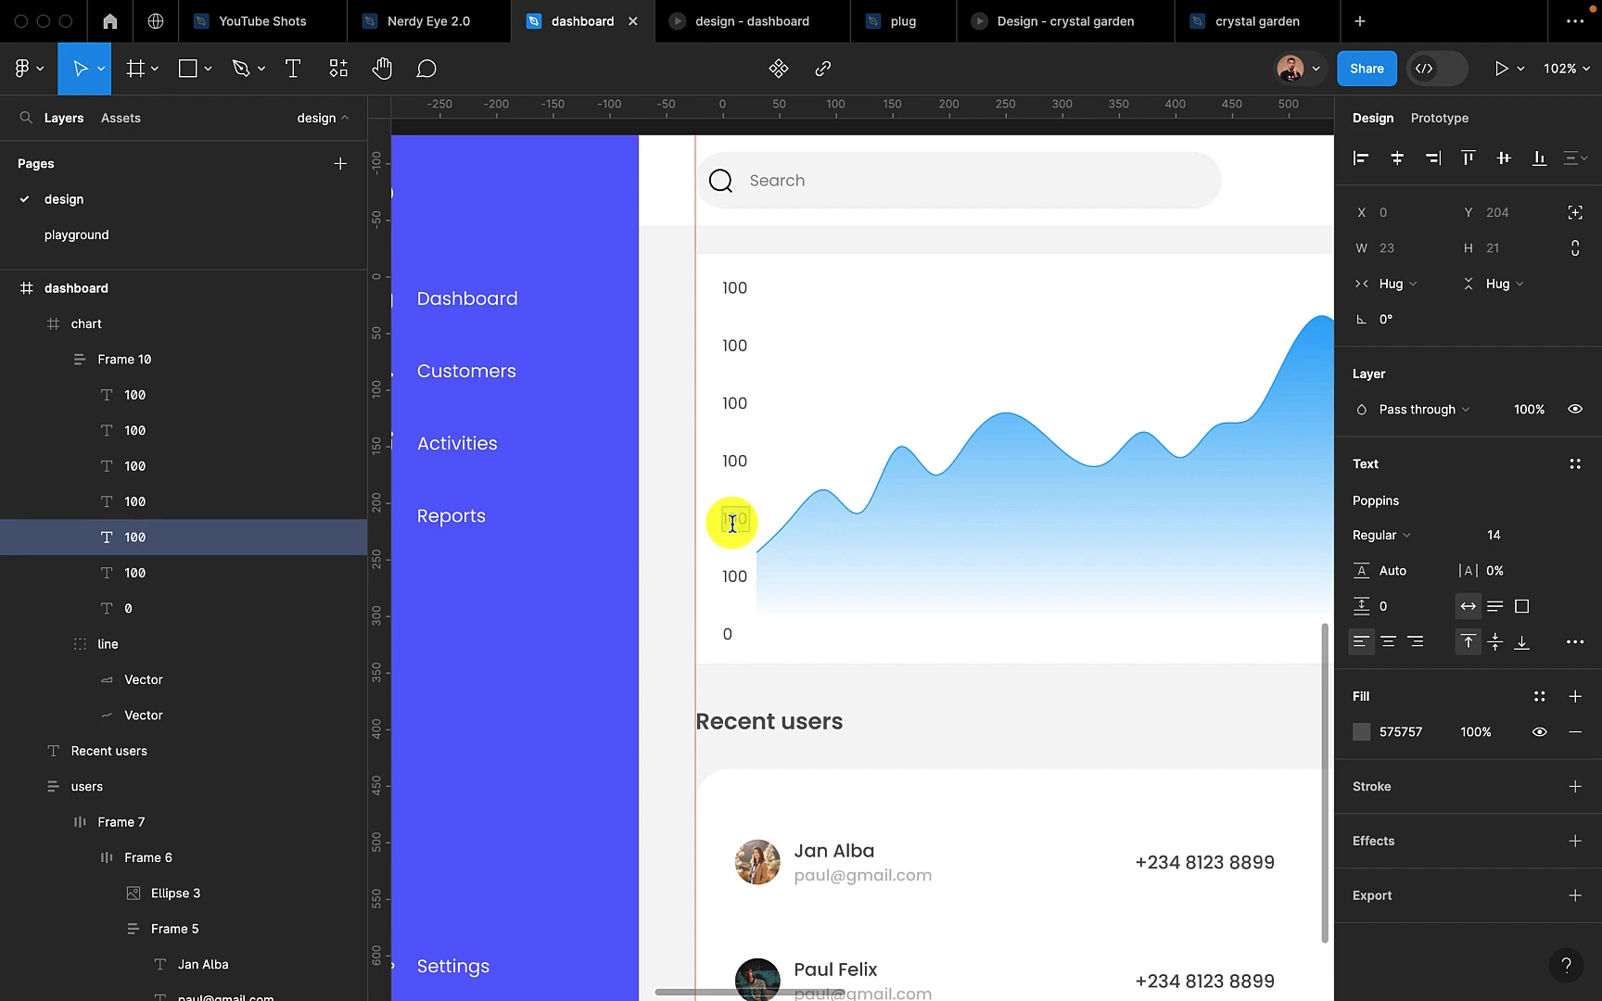
click(727, 464)
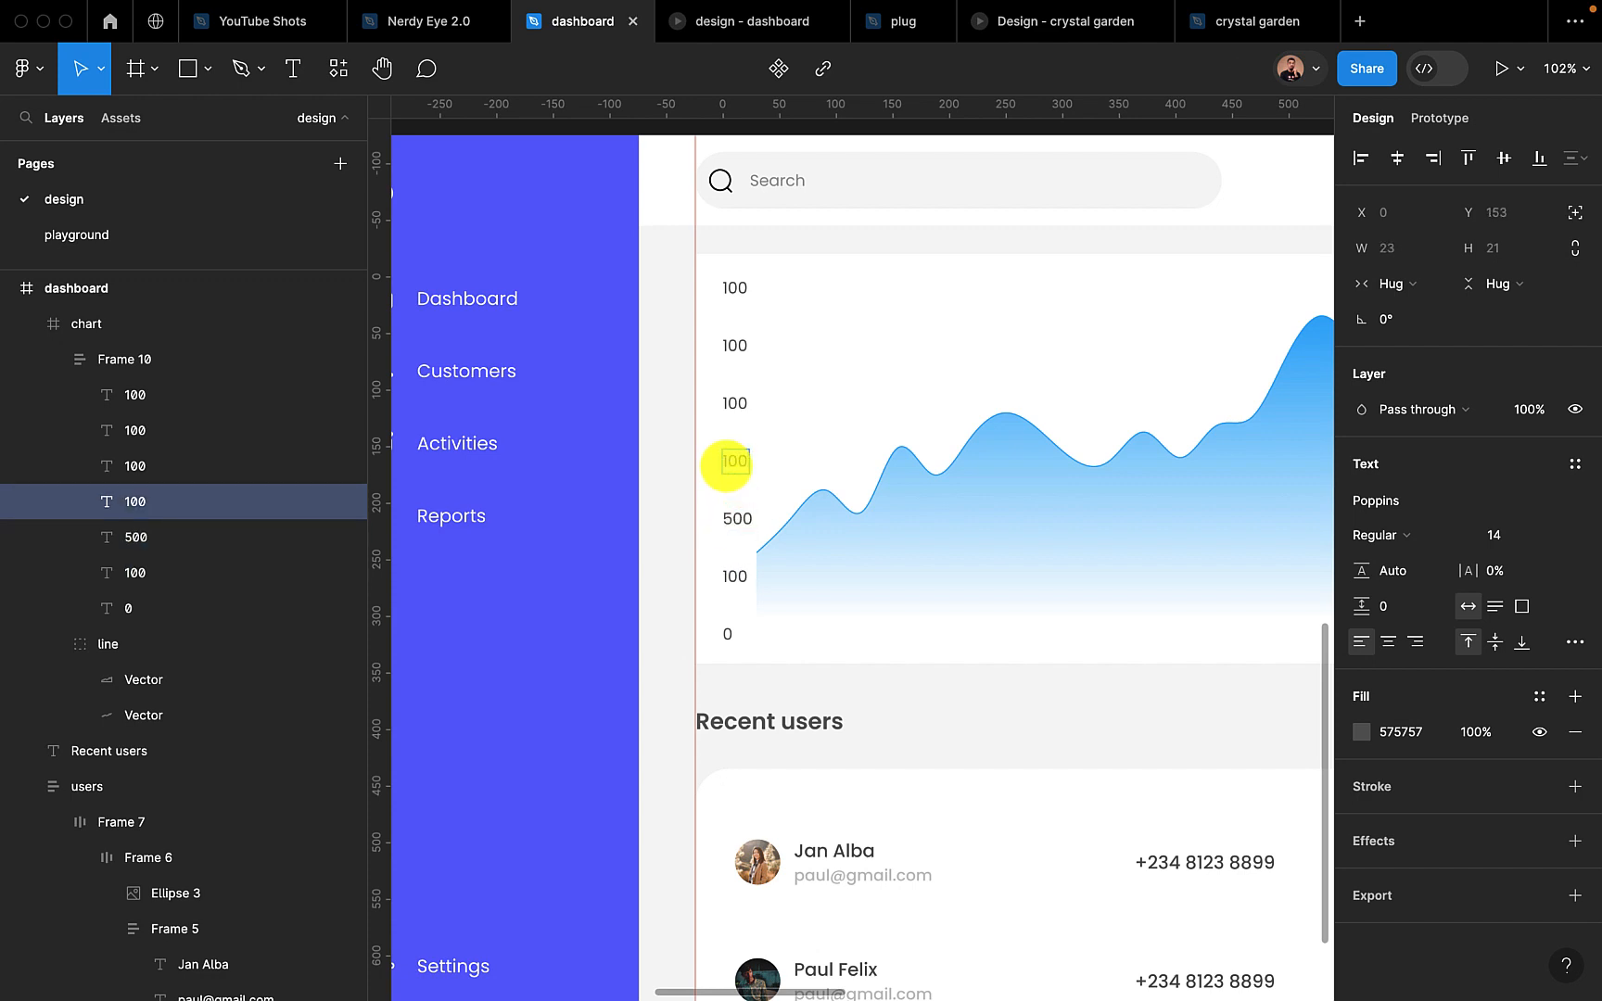
click(727, 404)
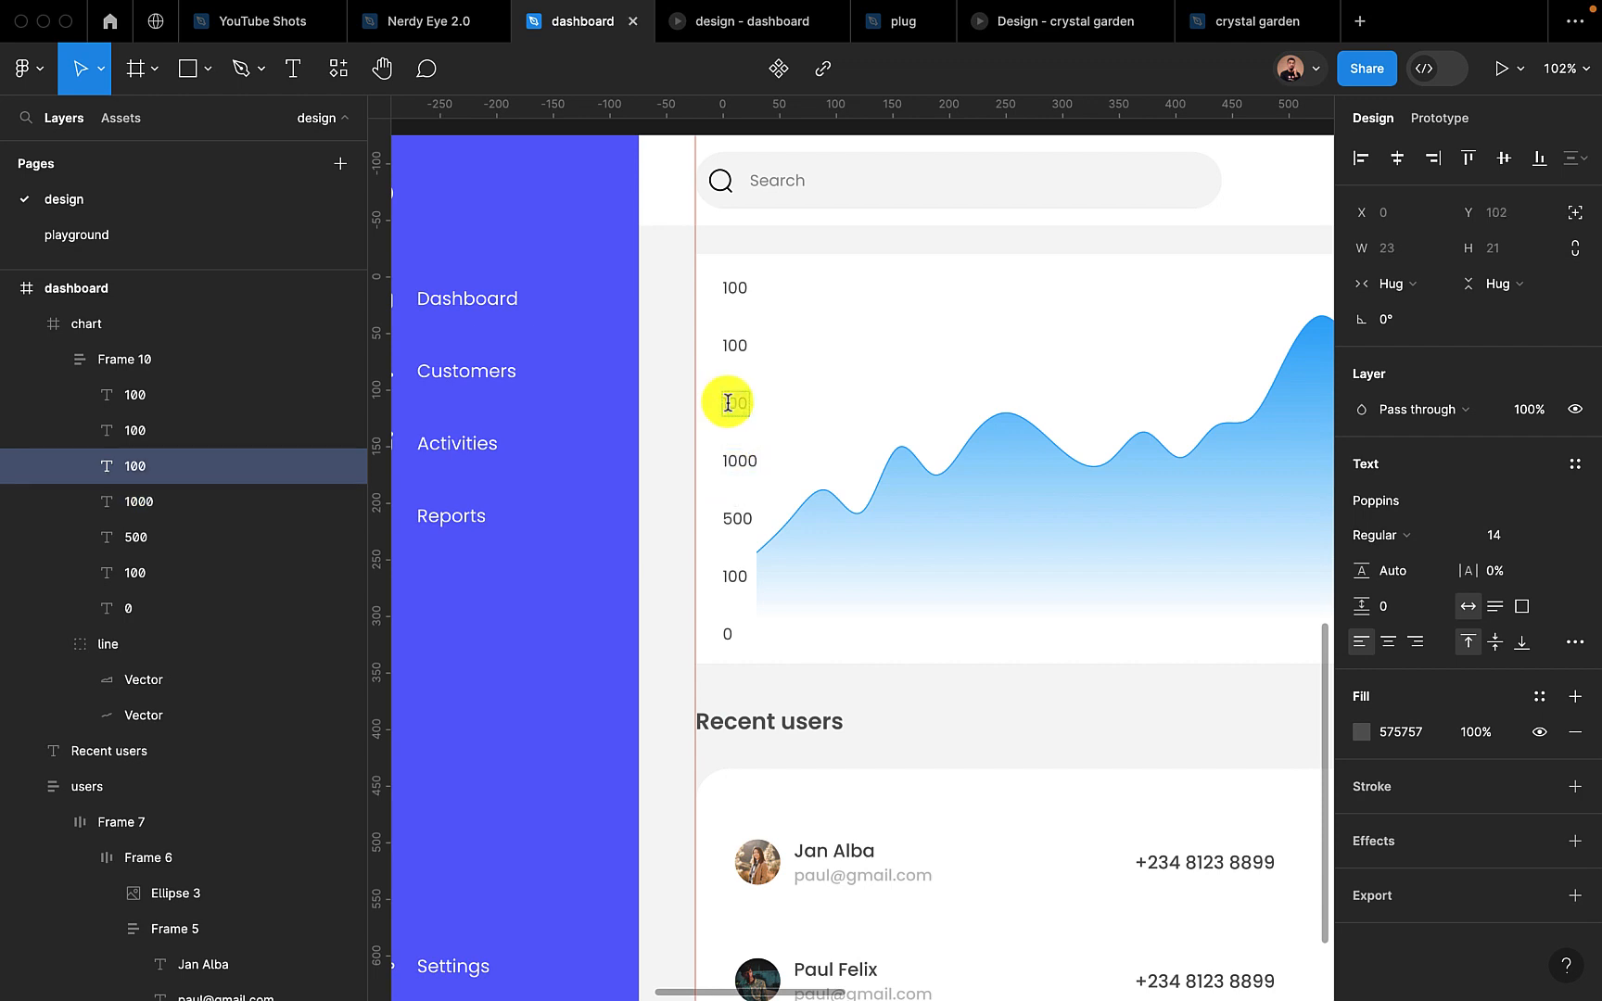
click(729, 345)
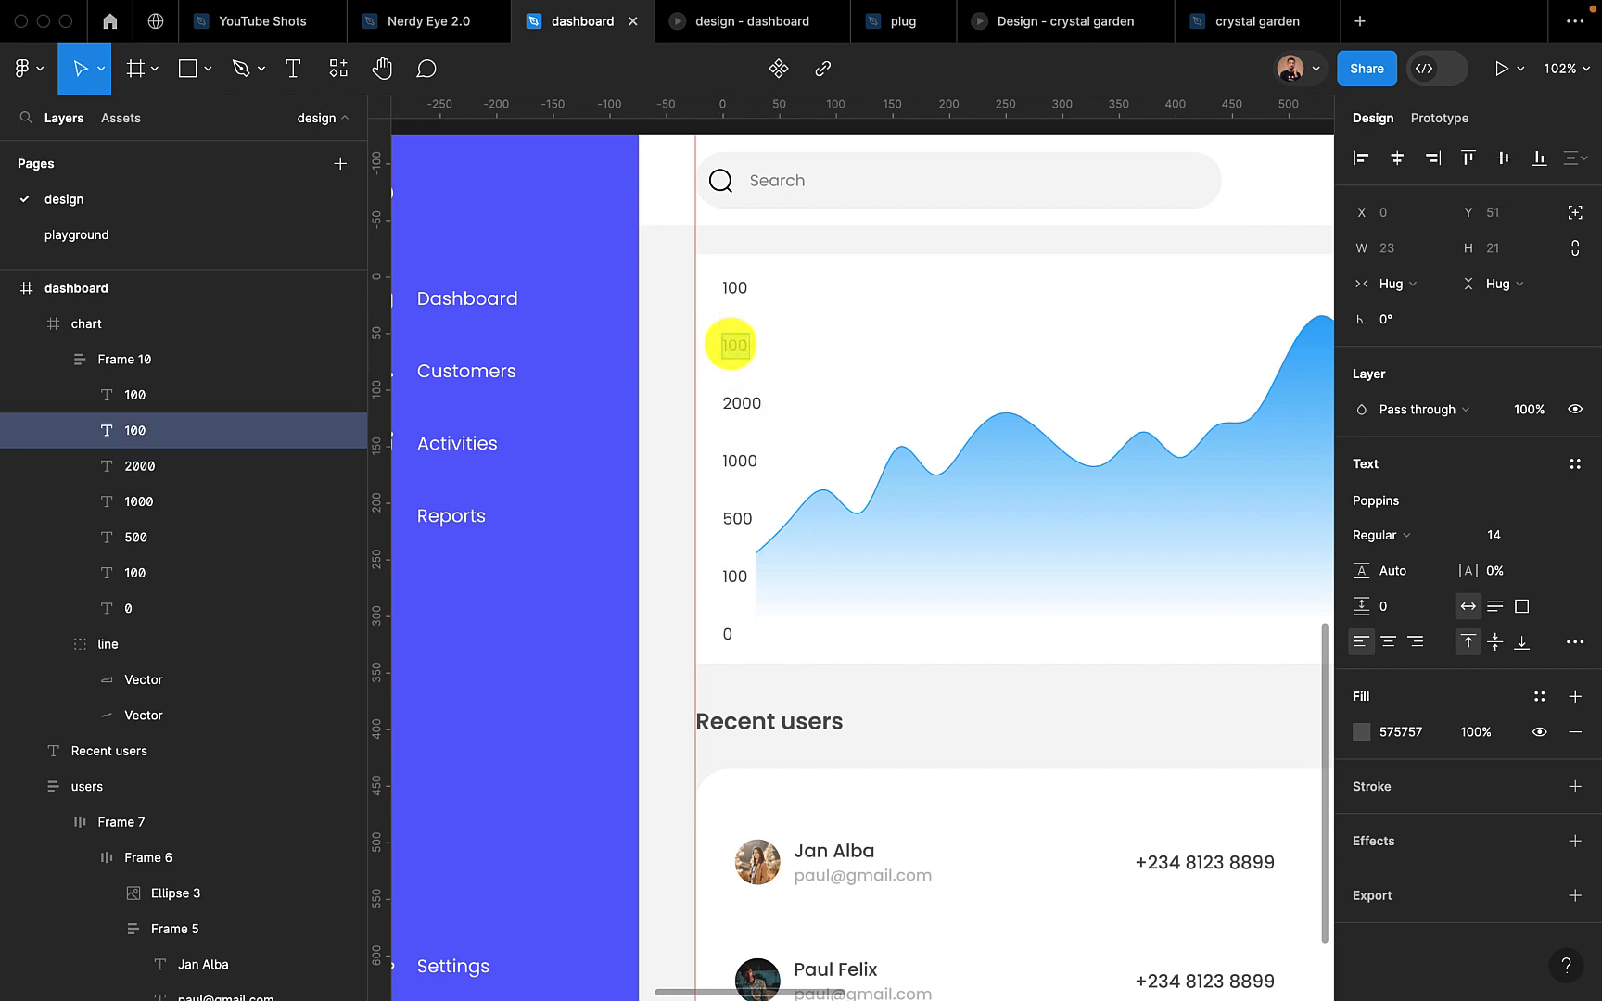
click(725, 290)
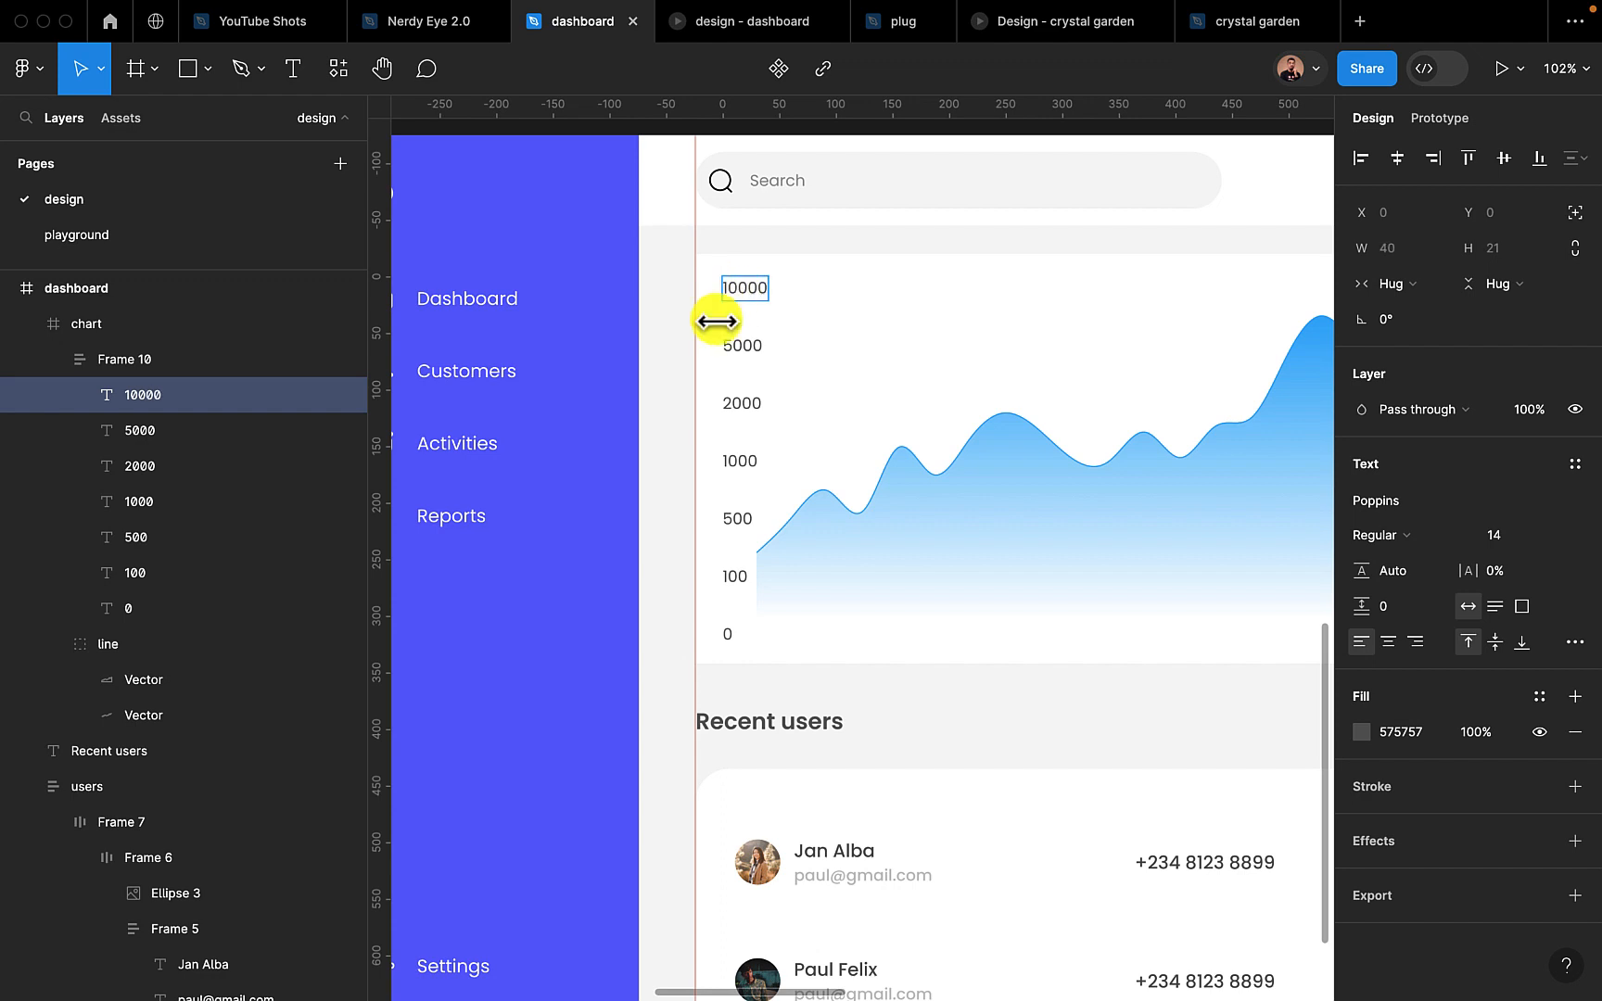
key(Escape)
click(684, 472)
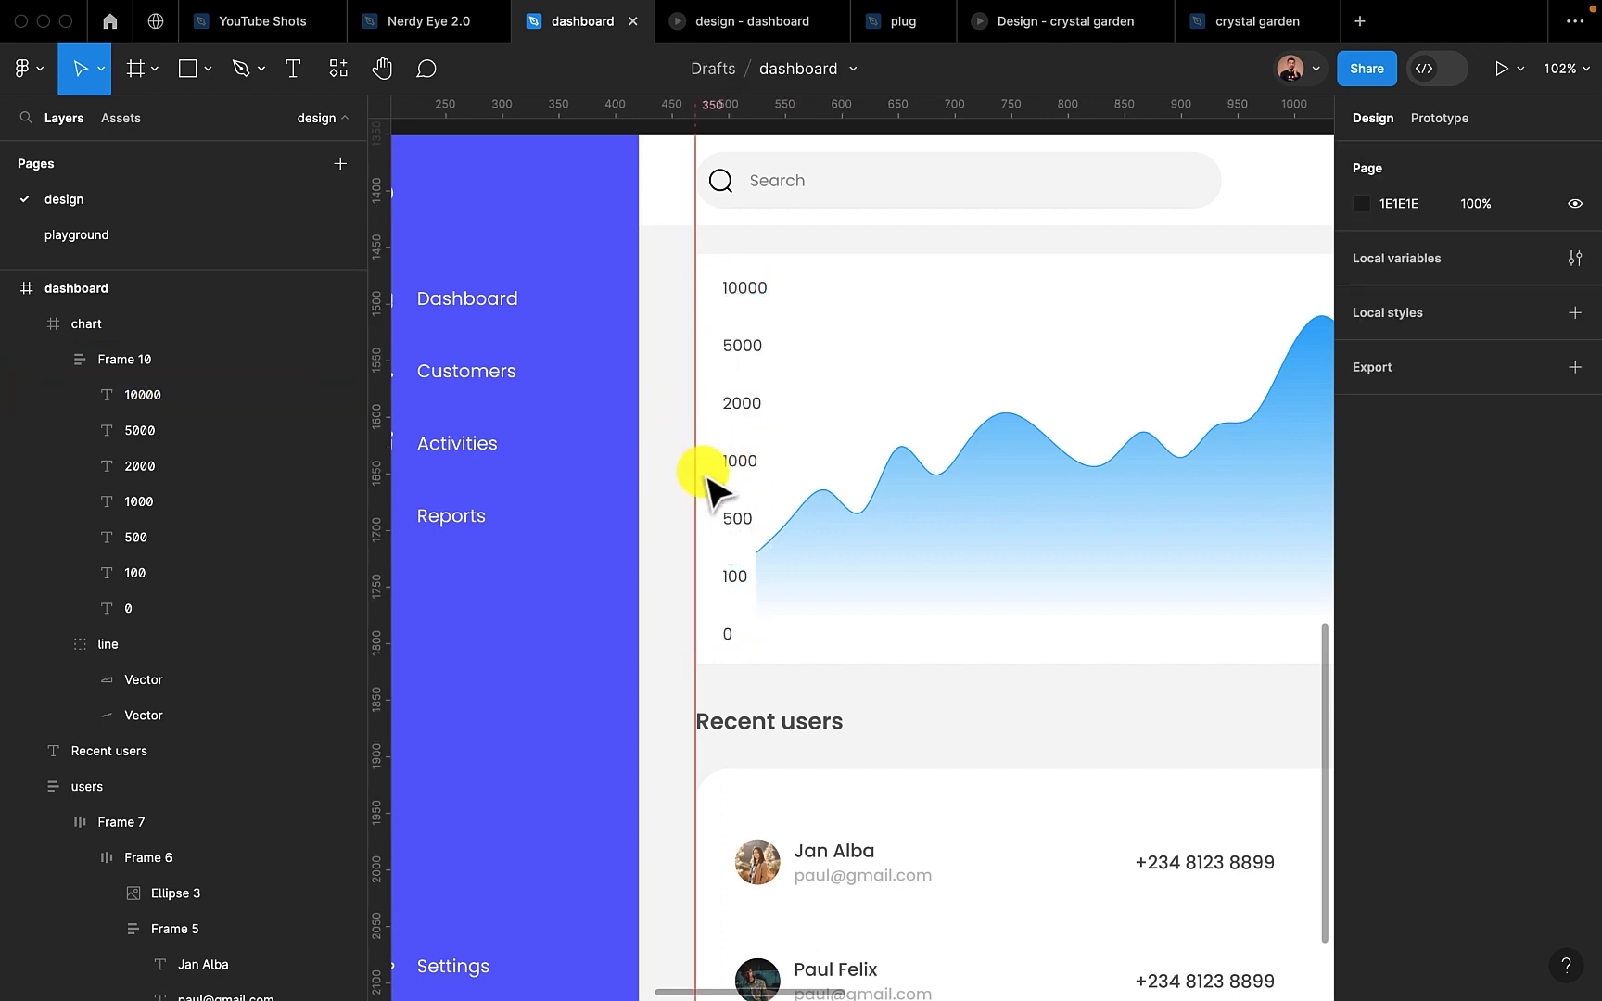
Resize the line group to 636 × 260, moving its left edge to X 73, clear of the vertical axis labels
triple_click(863, 539)
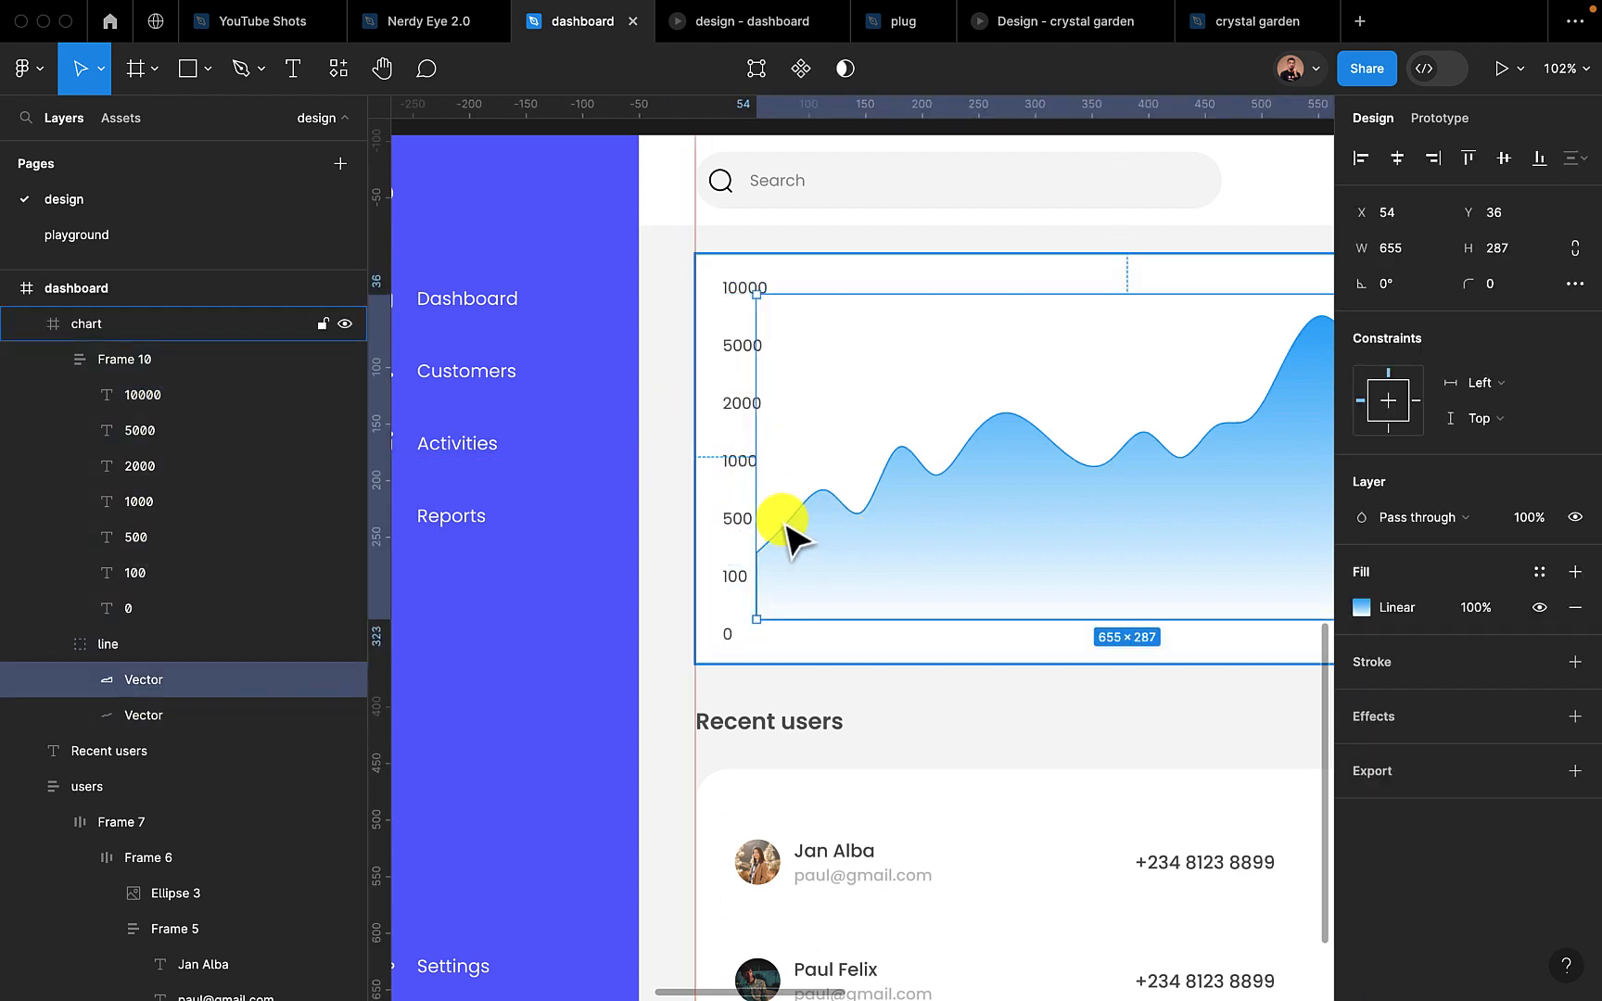
click(185, 640)
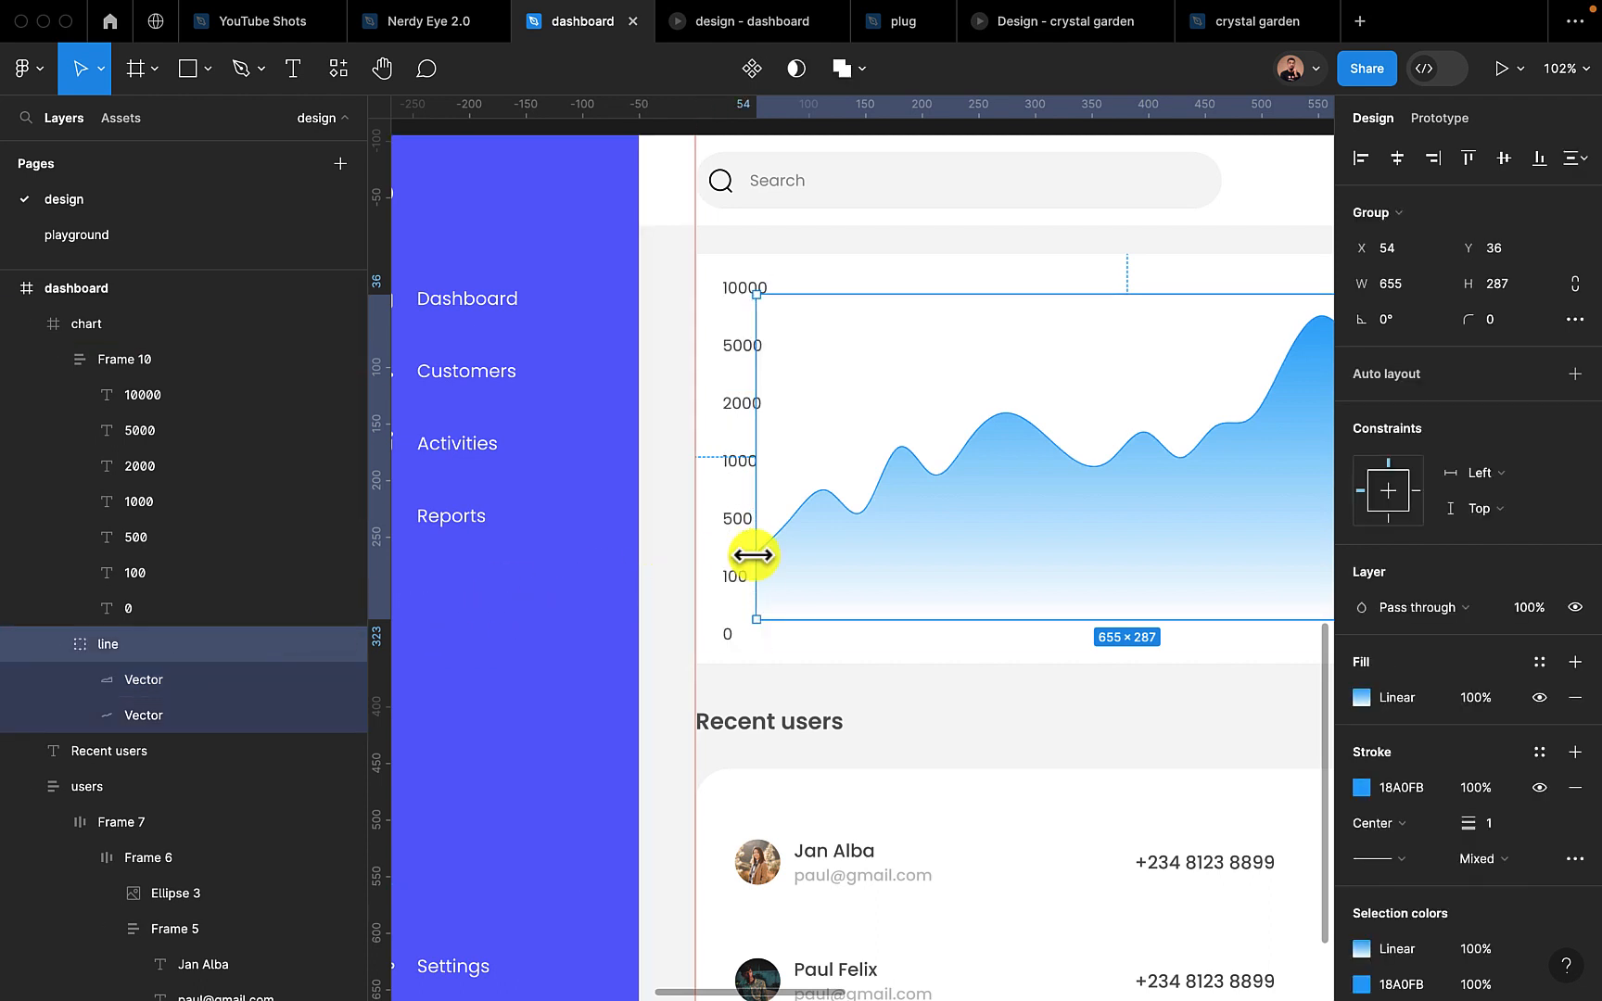
drag(753, 553, 776, 554)
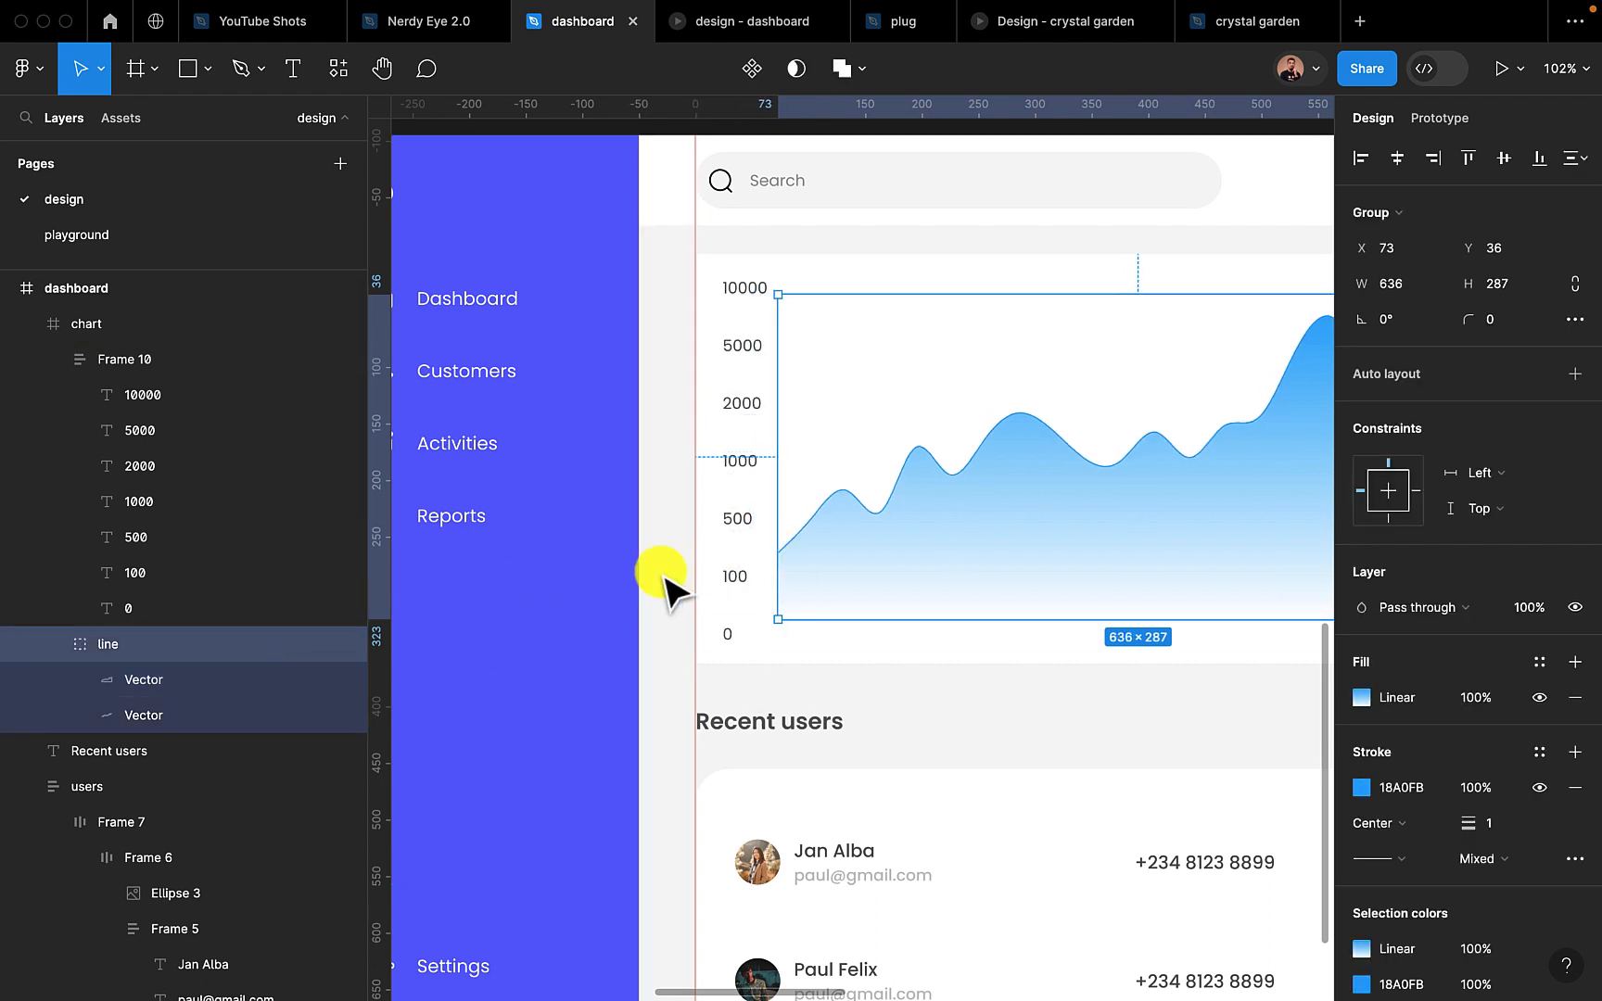
click(651, 556)
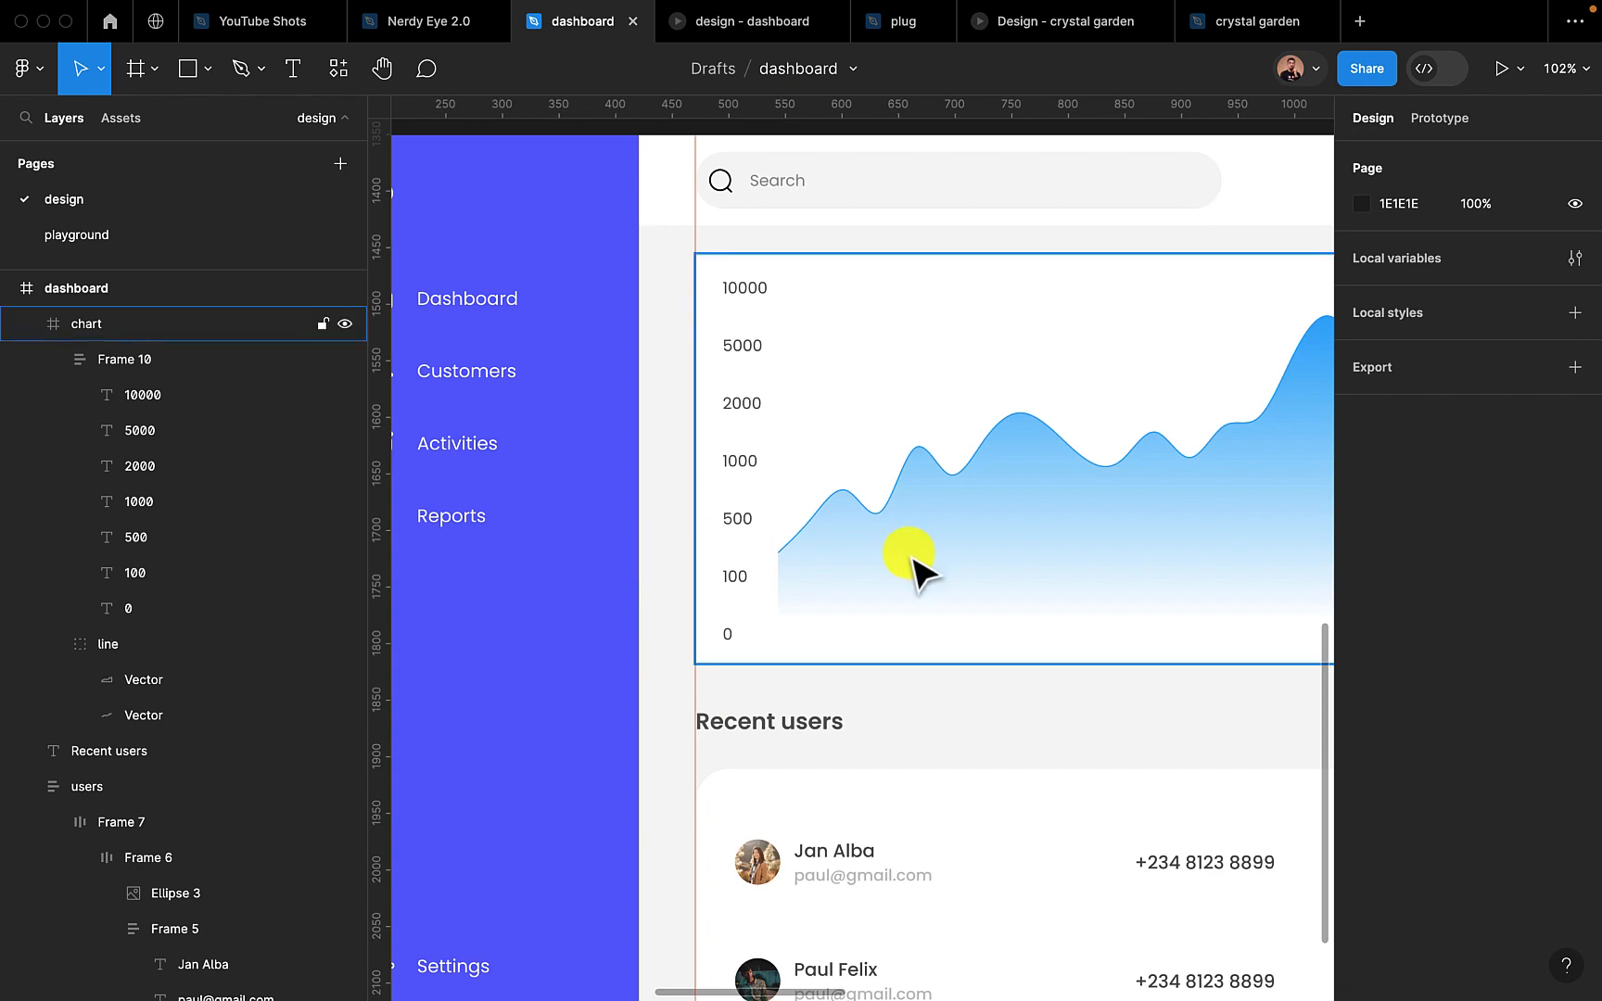
scroll(910, 554, down, 4)
double_click(981, 550)
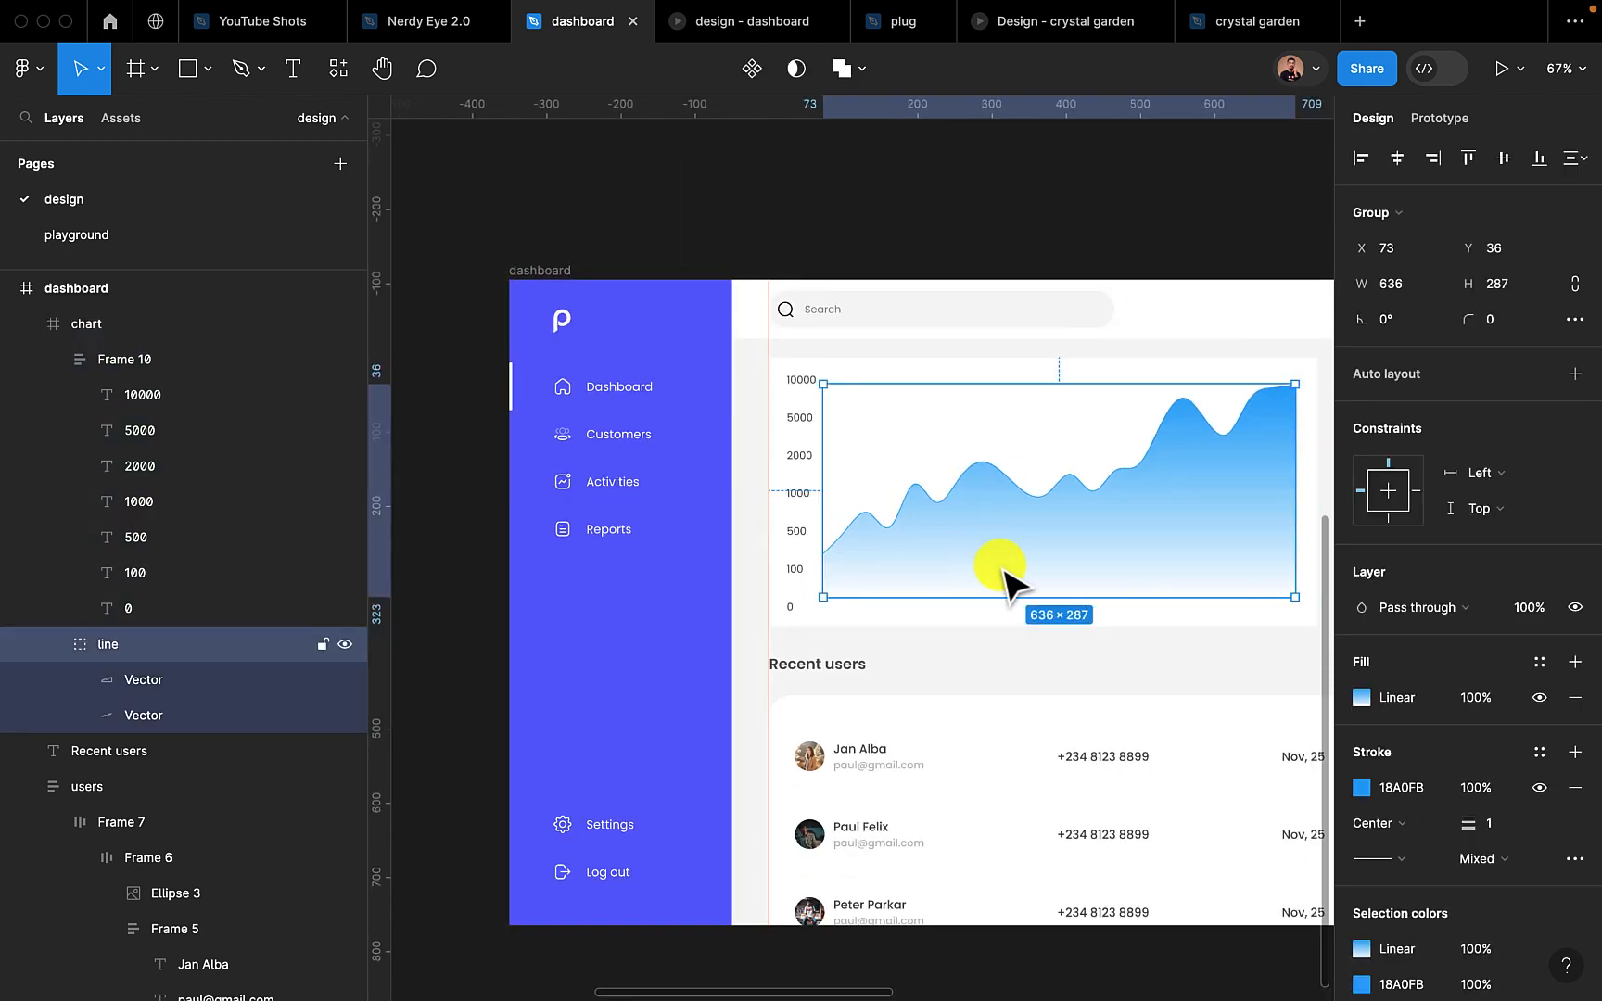
Duplicate the vertical axis label stack over the chart and switch the copy's auto layout direction to horizontal
click(806, 495)
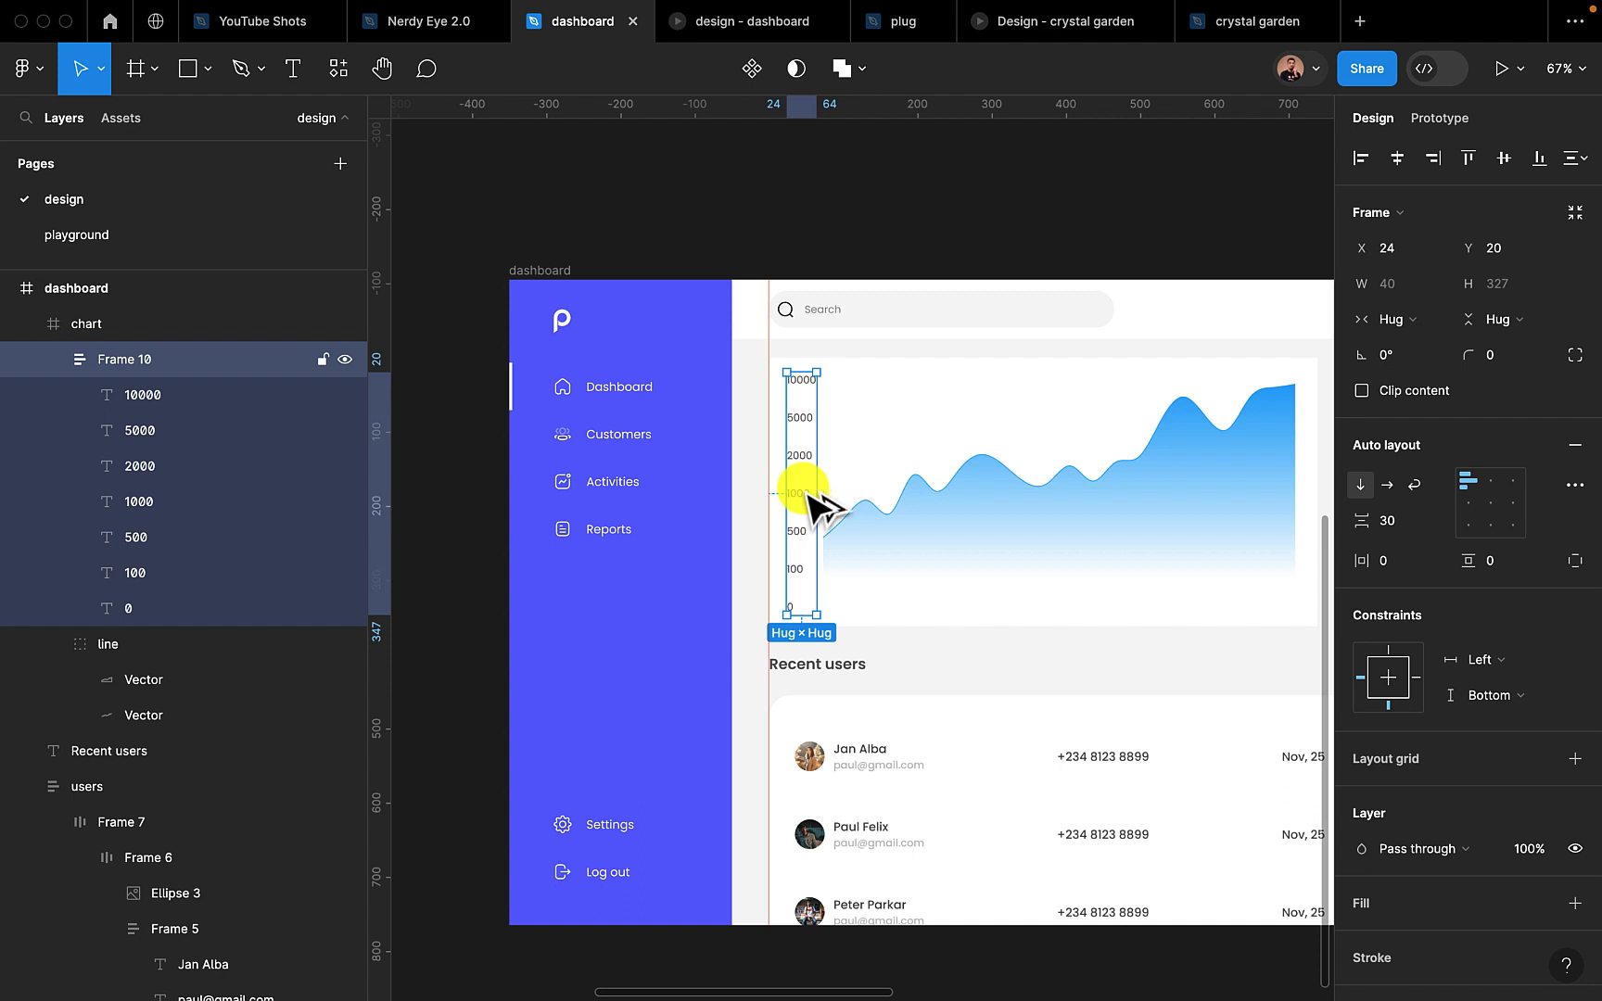
drag(806, 495, 942, 497)
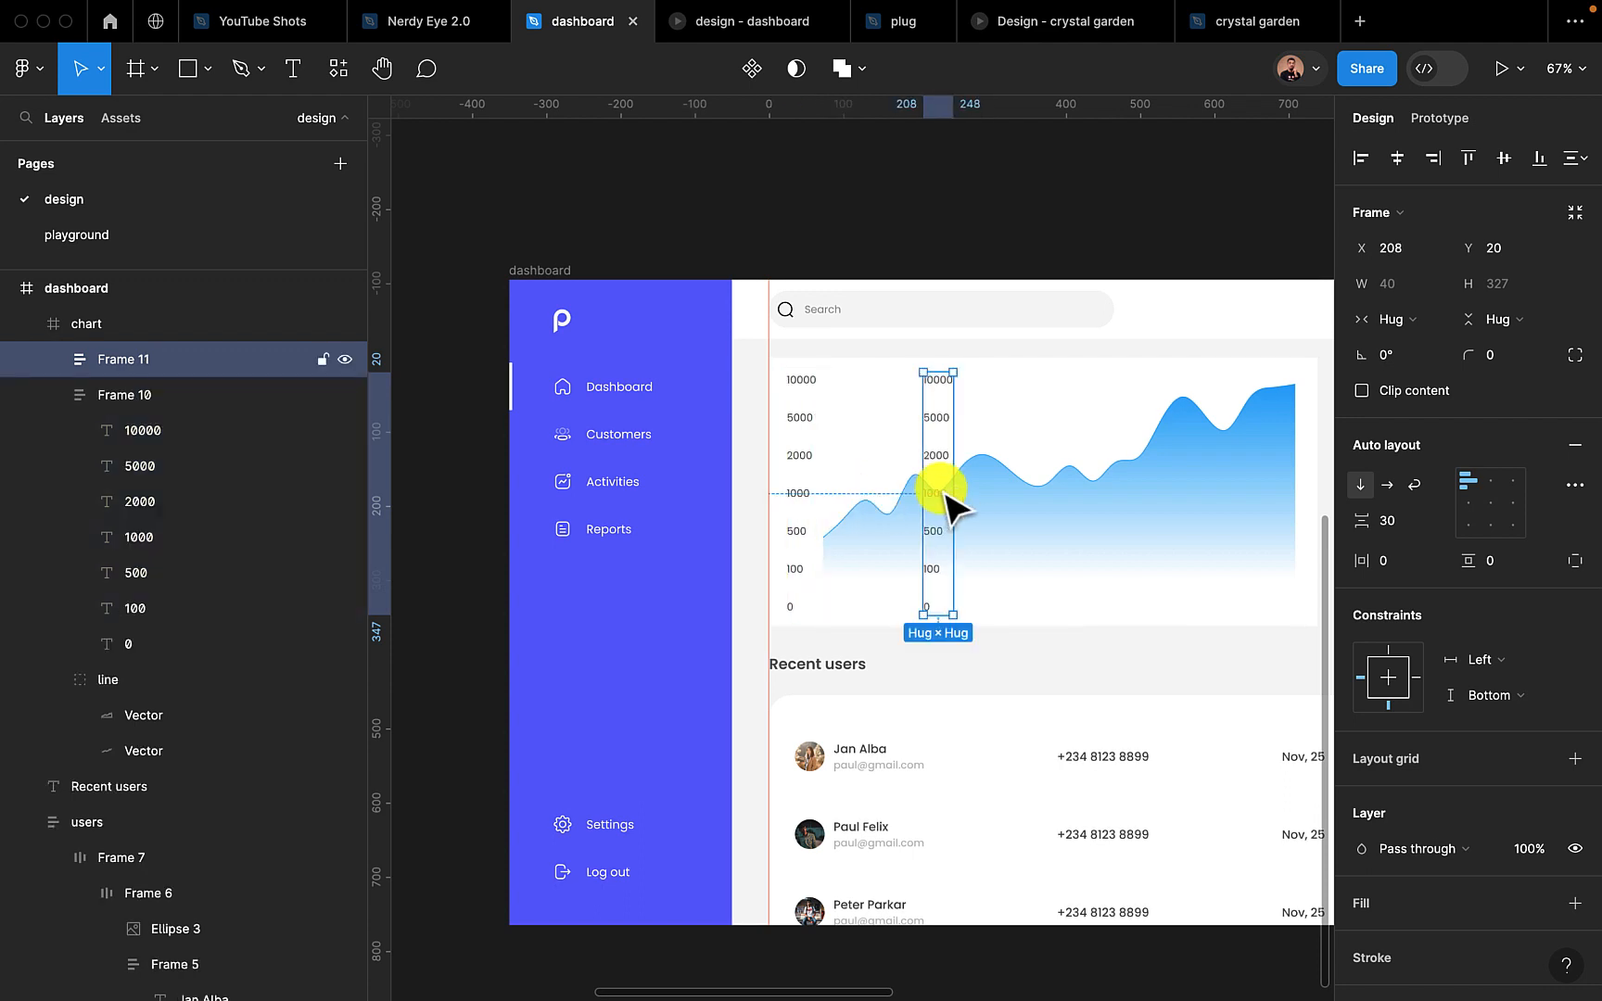
click(1388, 486)
Move the horizontal label row to X 73 so it starts at the curve's left edge
scroll(1035, 624, up, 3)
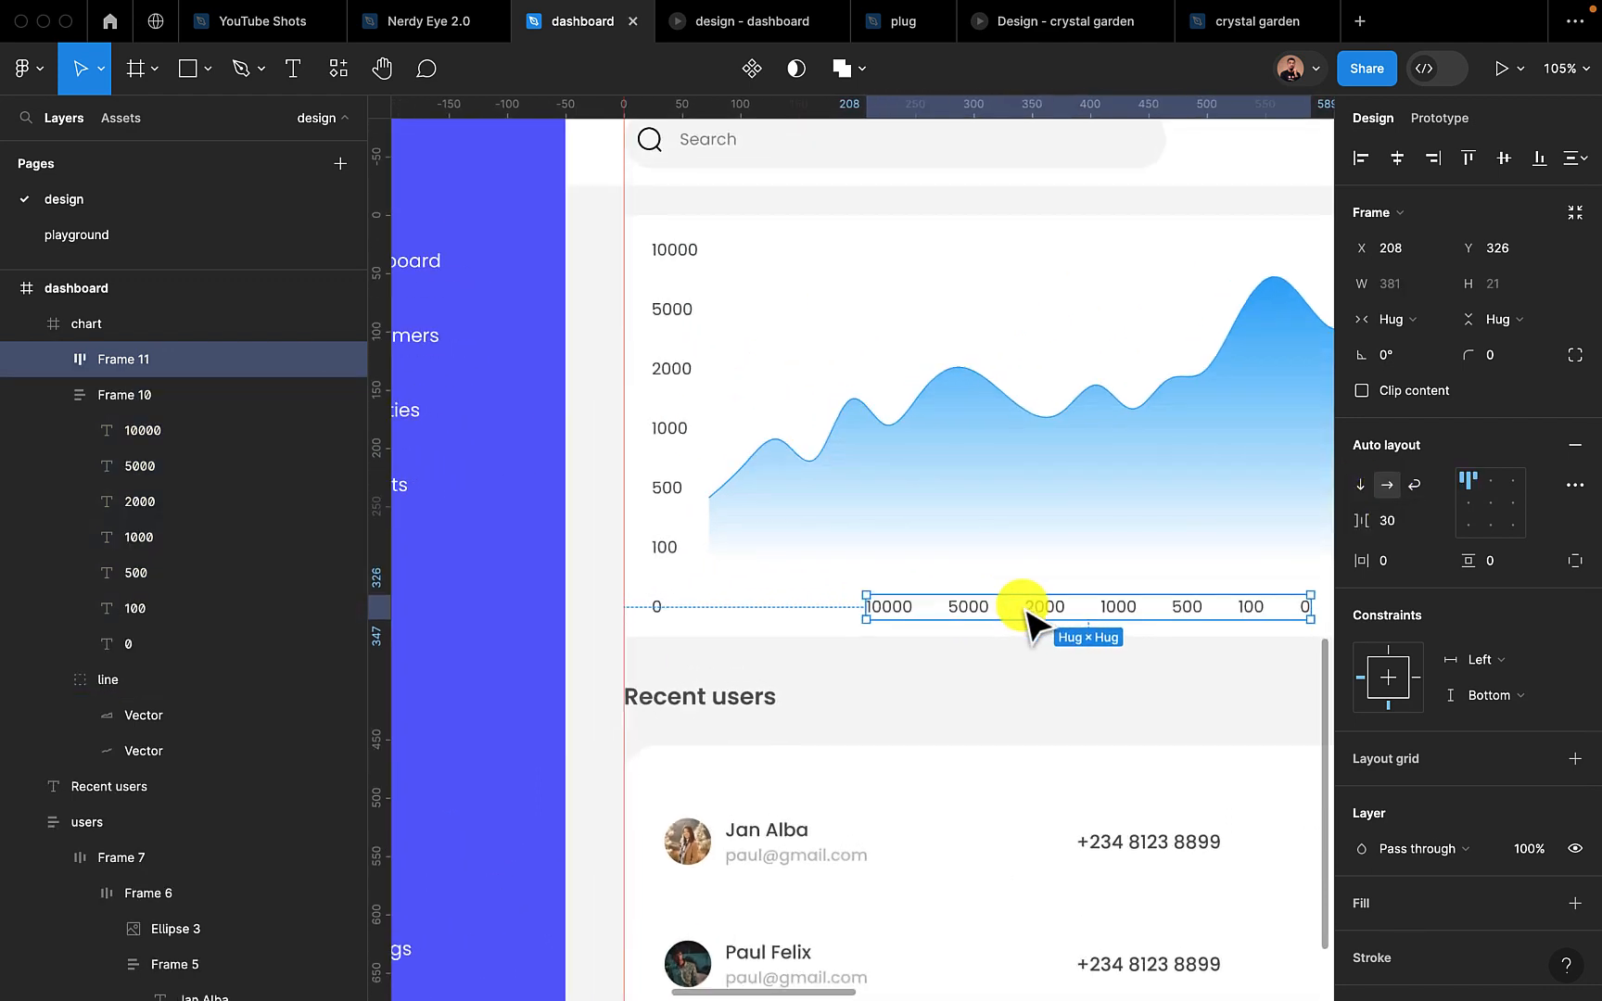
drag(1024, 608, 837, 600)
key(super+z)
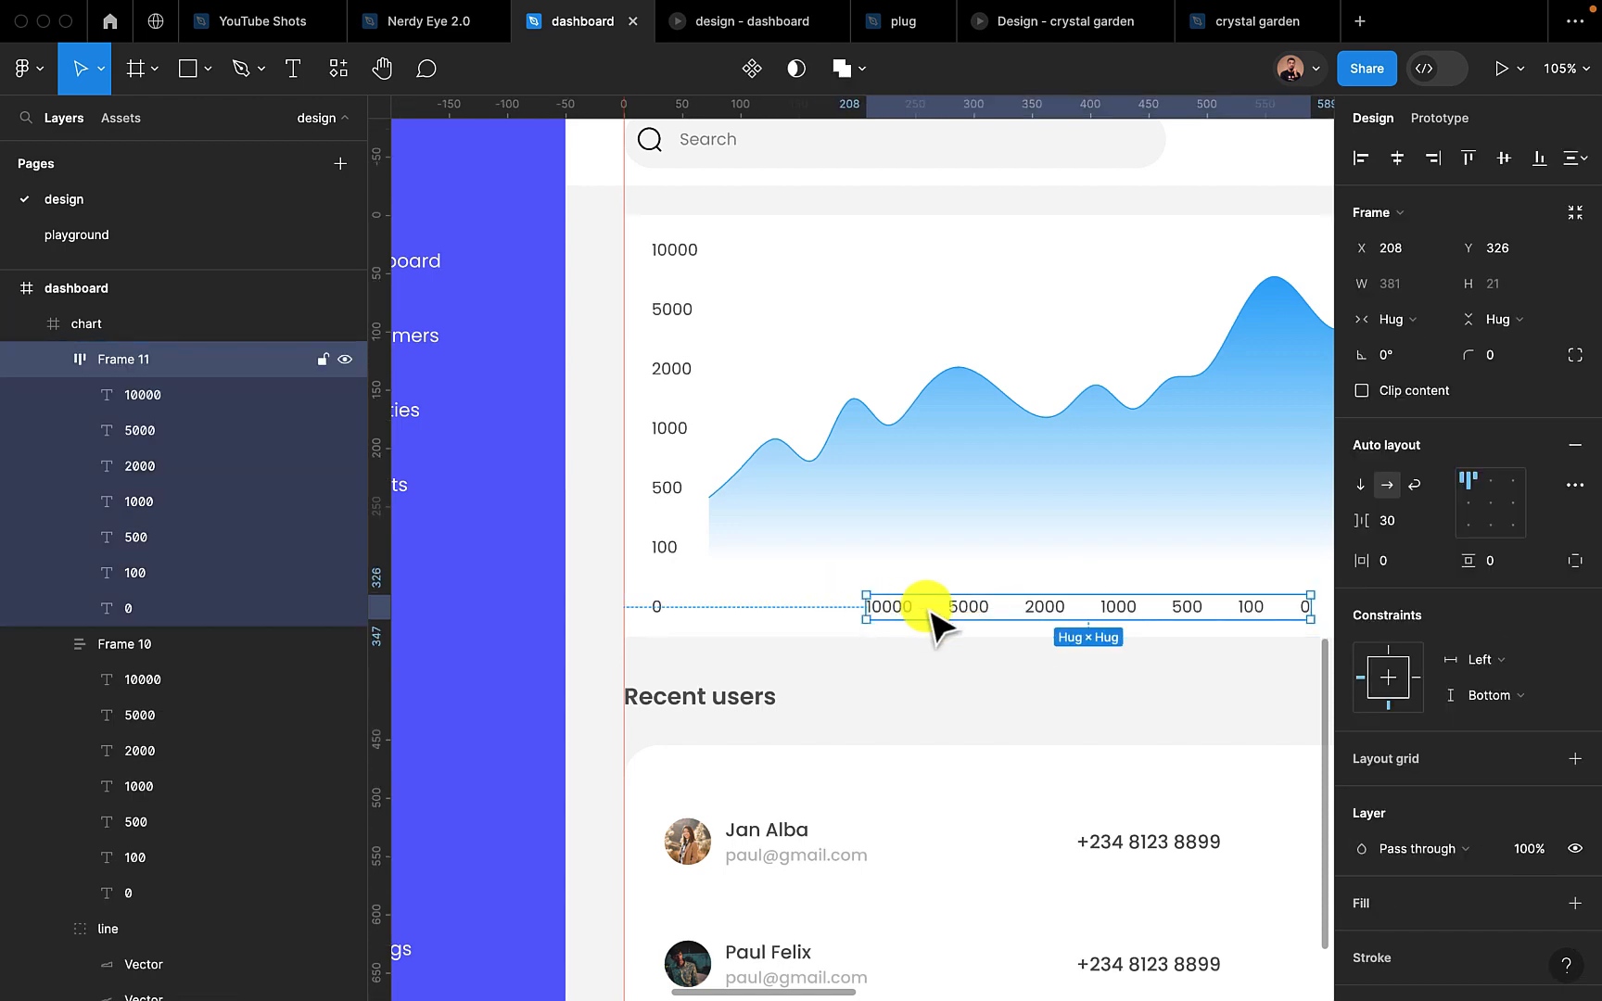
drag(962, 614, 809, 615)
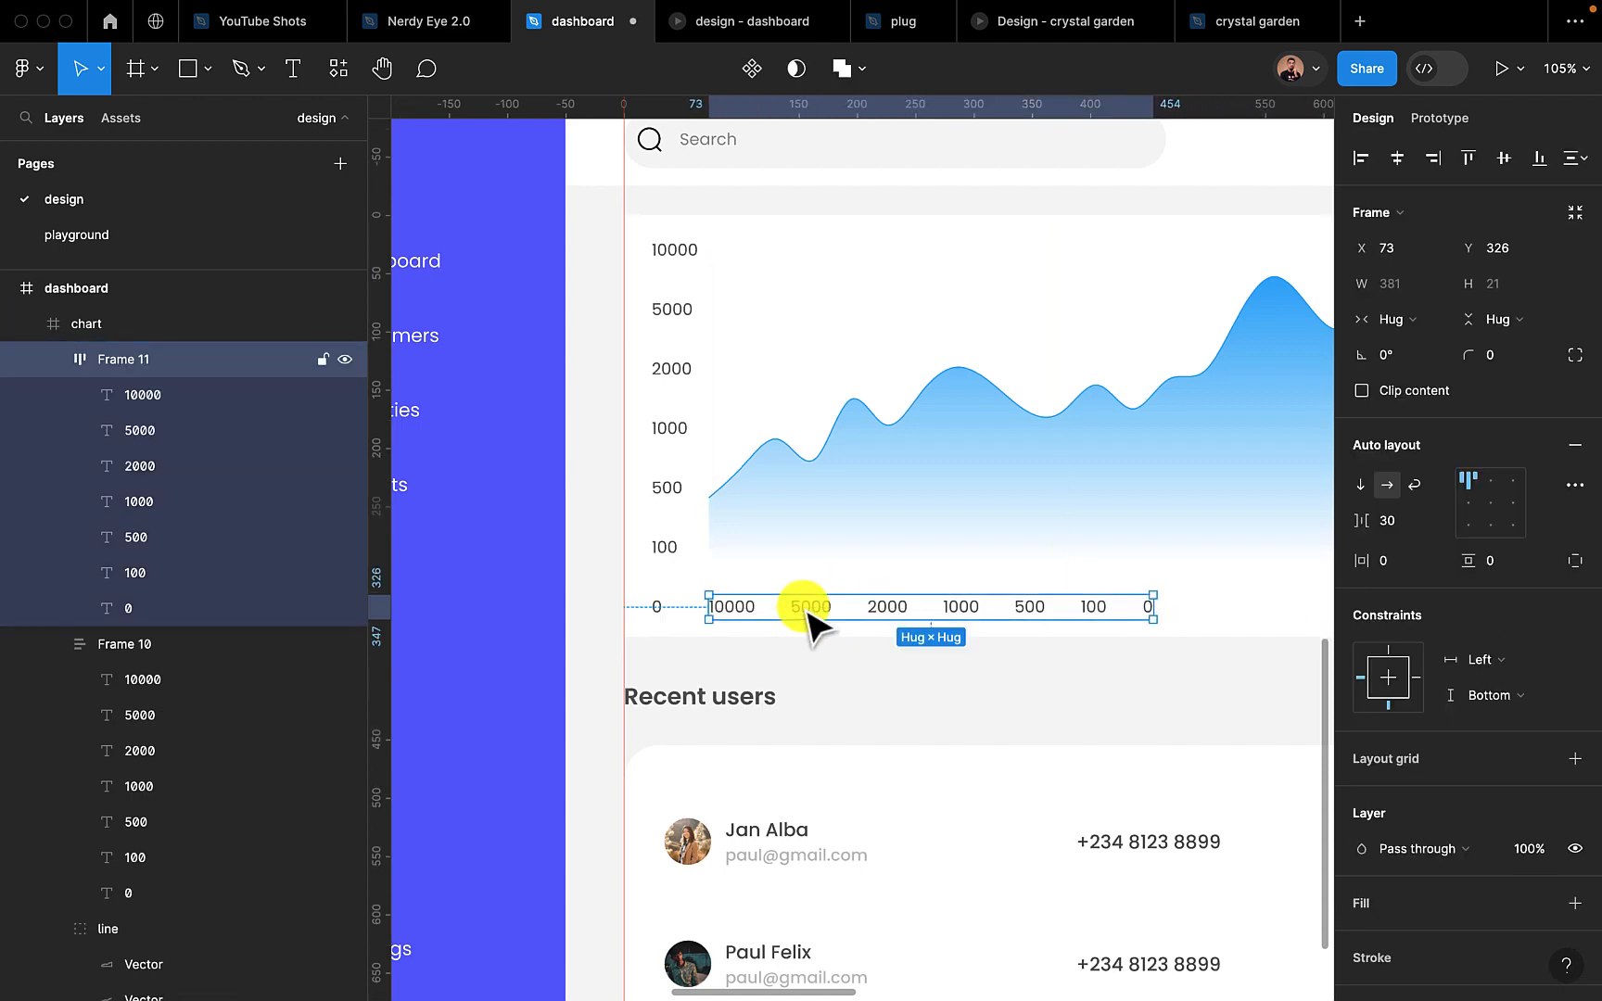
Widen the horizontal label row to 636 to match the curve and set its item spacing to Auto
scroll(803, 615, down, 3)
scroll(806, 614, down, 2)
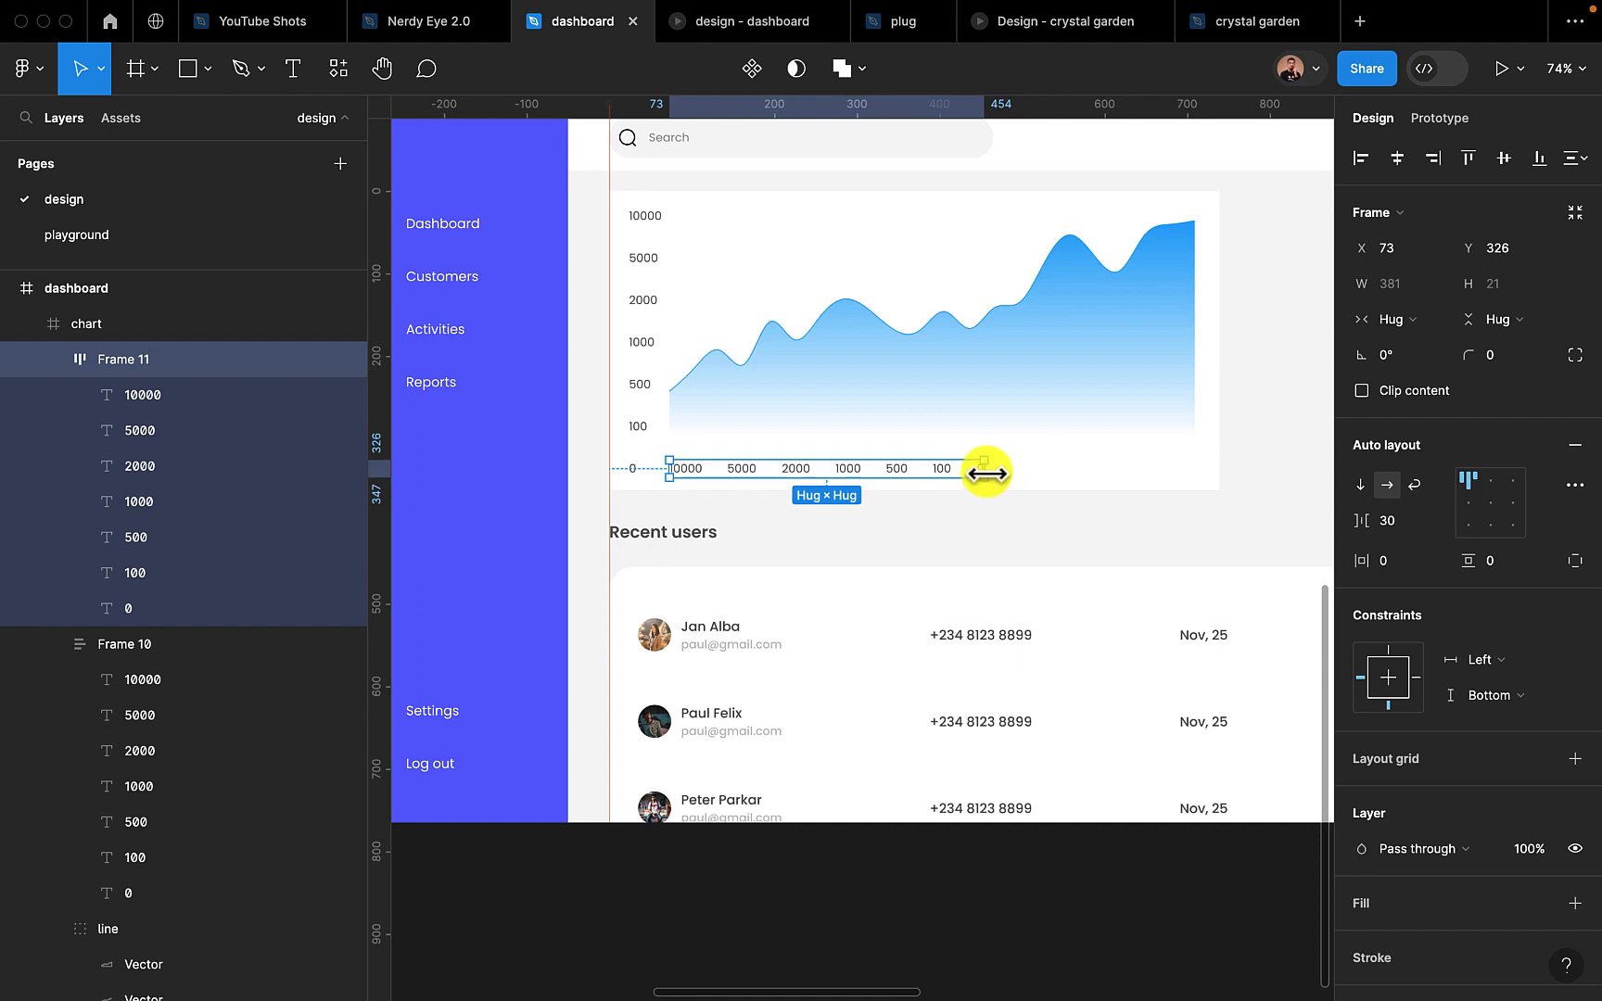
drag(986, 473, 1195, 471)
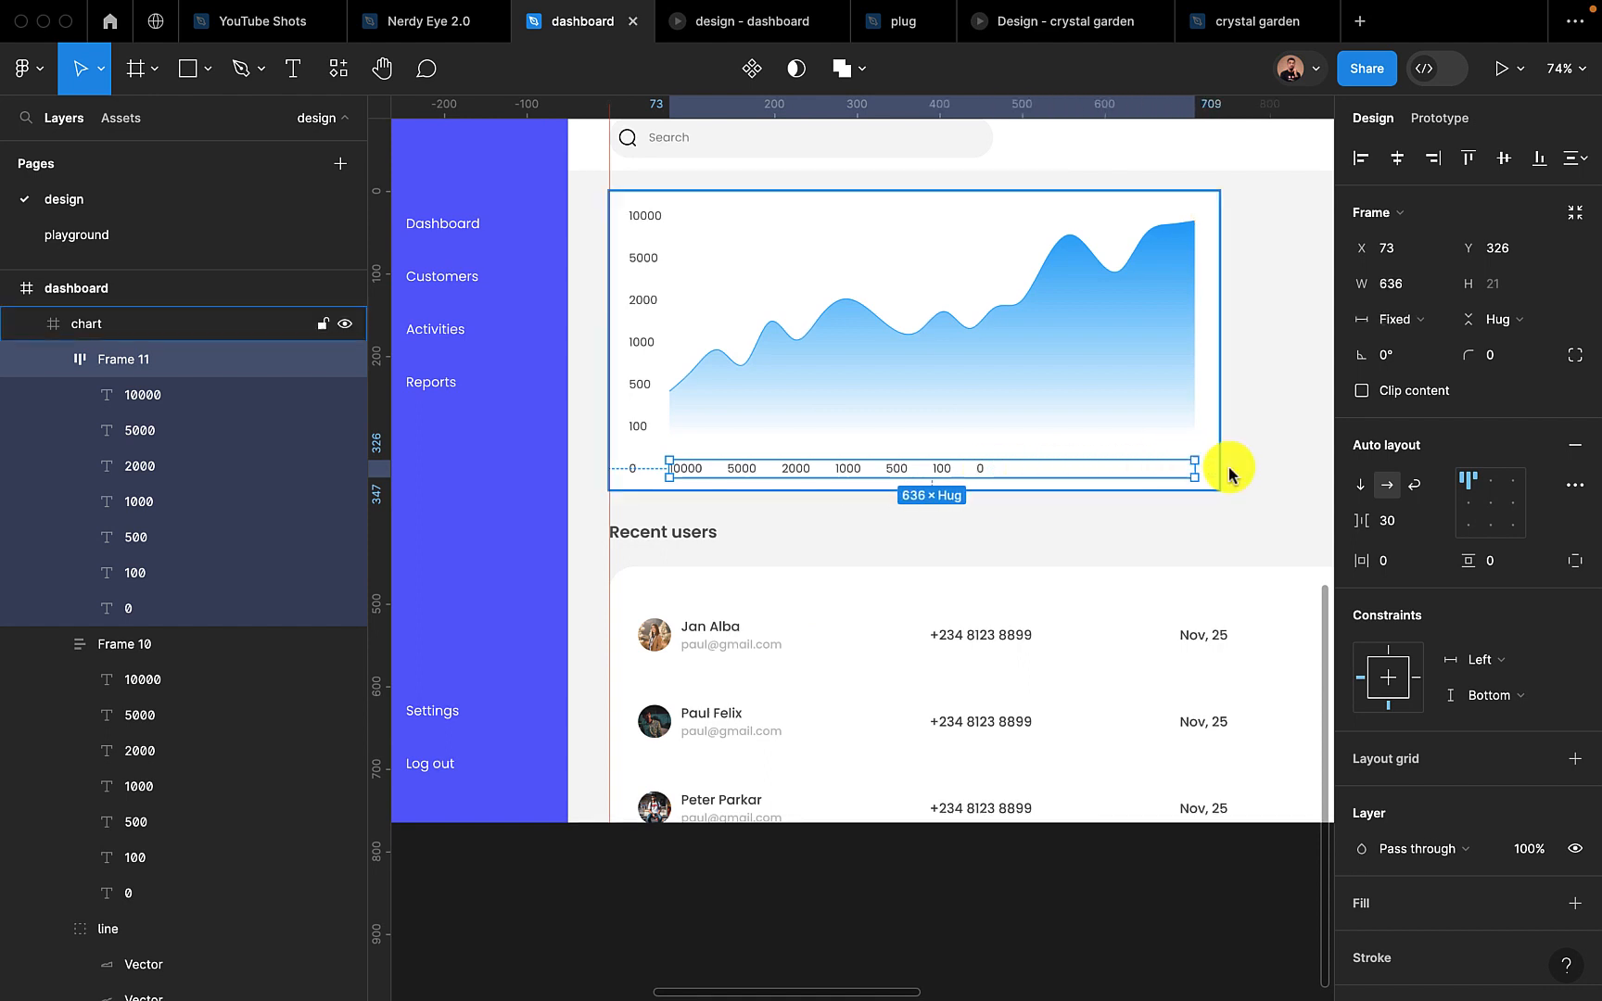
double_click(1469, 480)
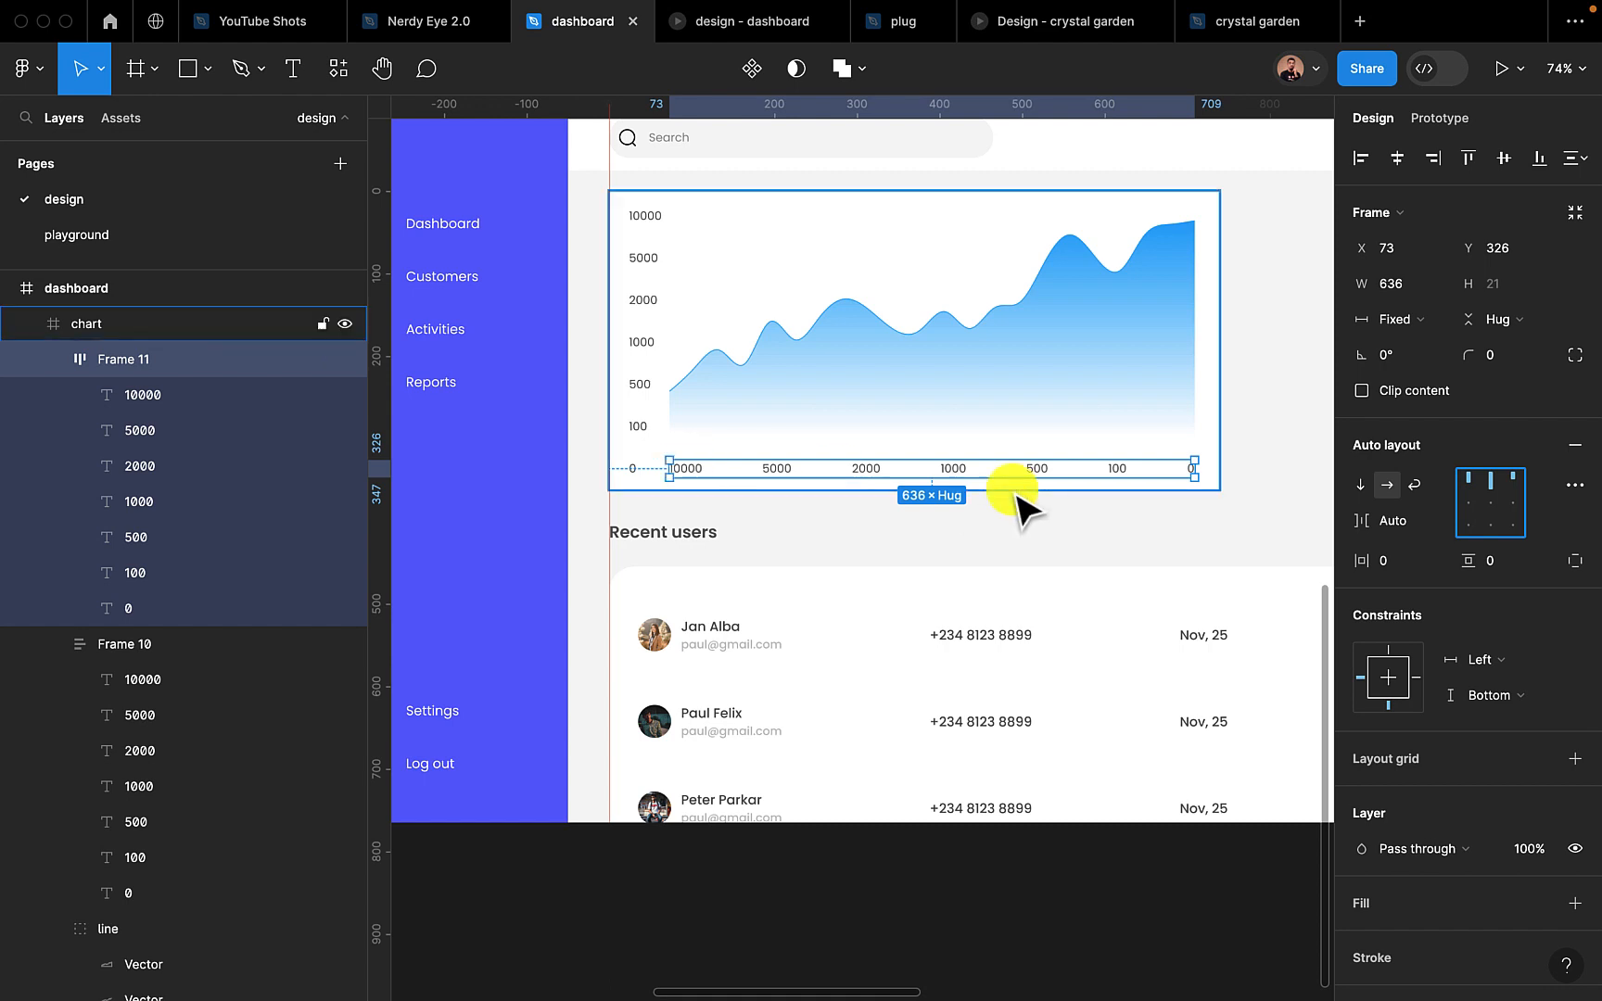
Change the last four labels of the horizontal axis, from right to left, to Dec, Nov, Oct and Sept
click(1190, 466)
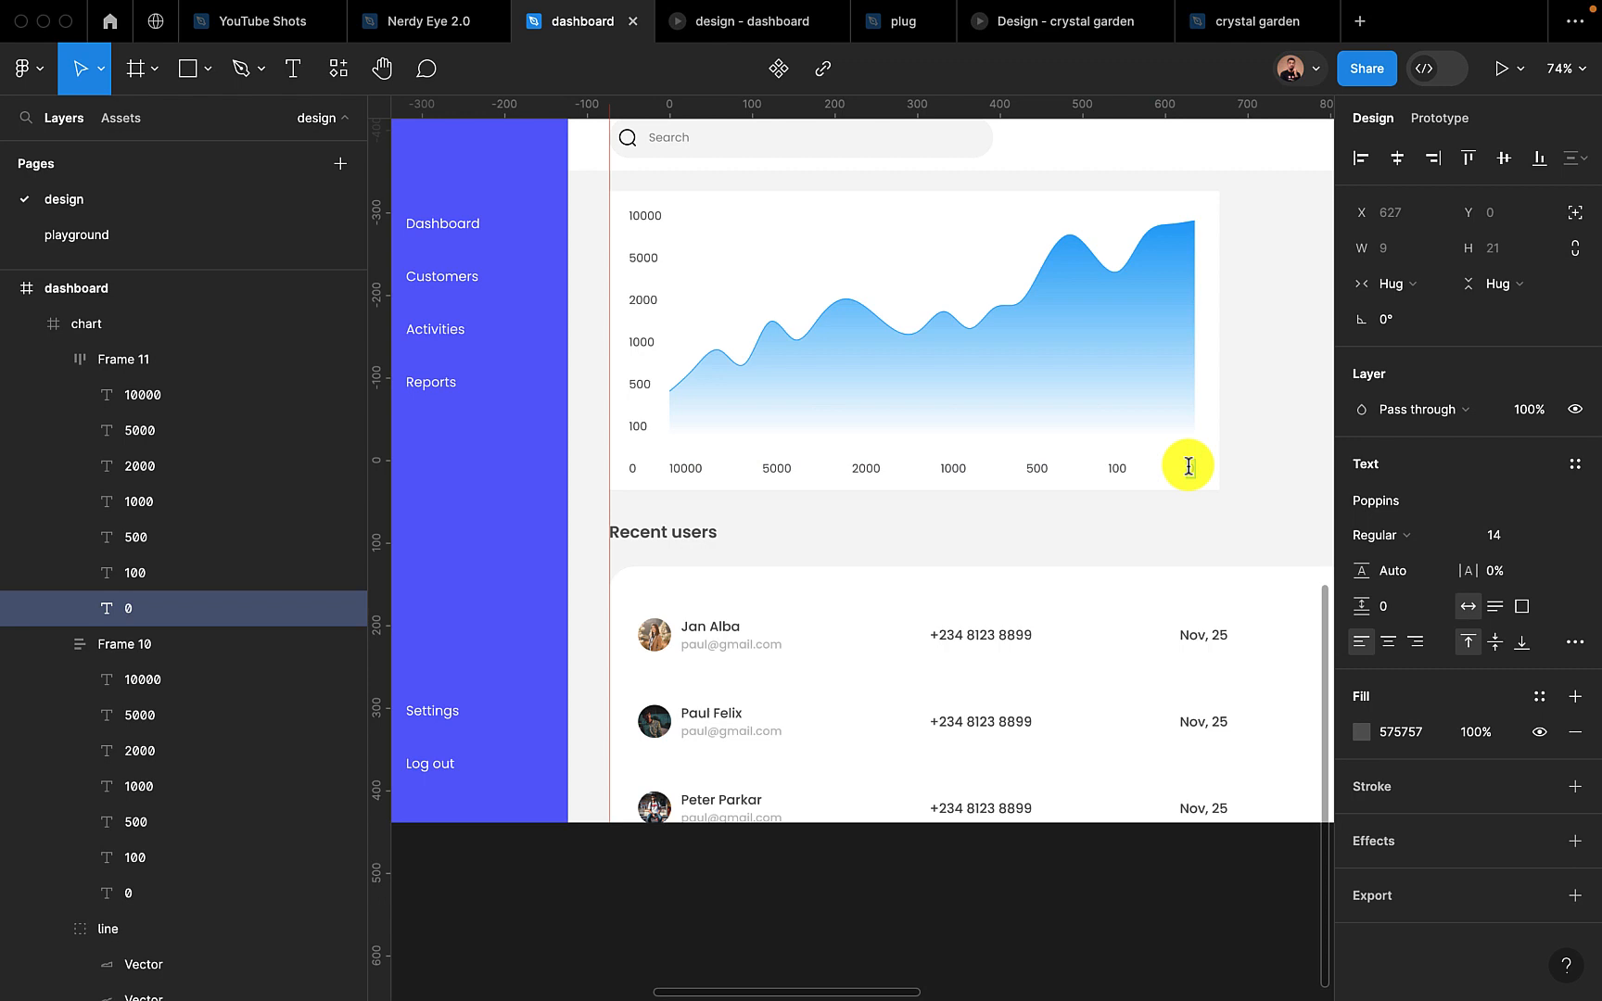
text(Dec)
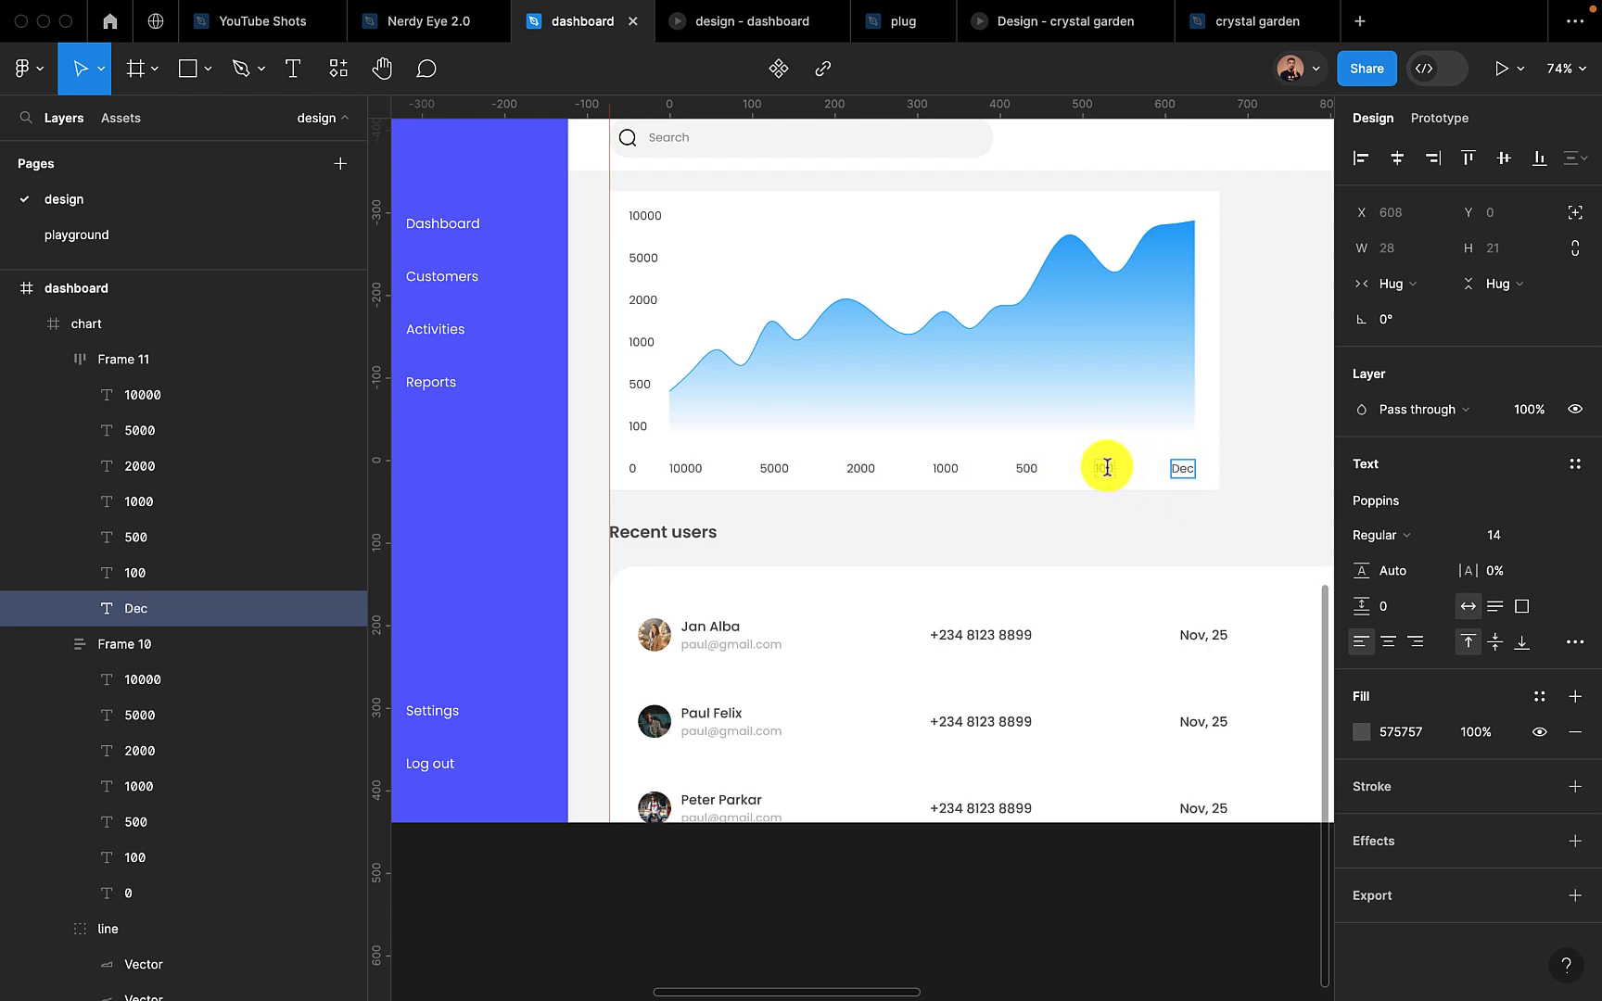
double_click(1108, 468)
text(Nov)
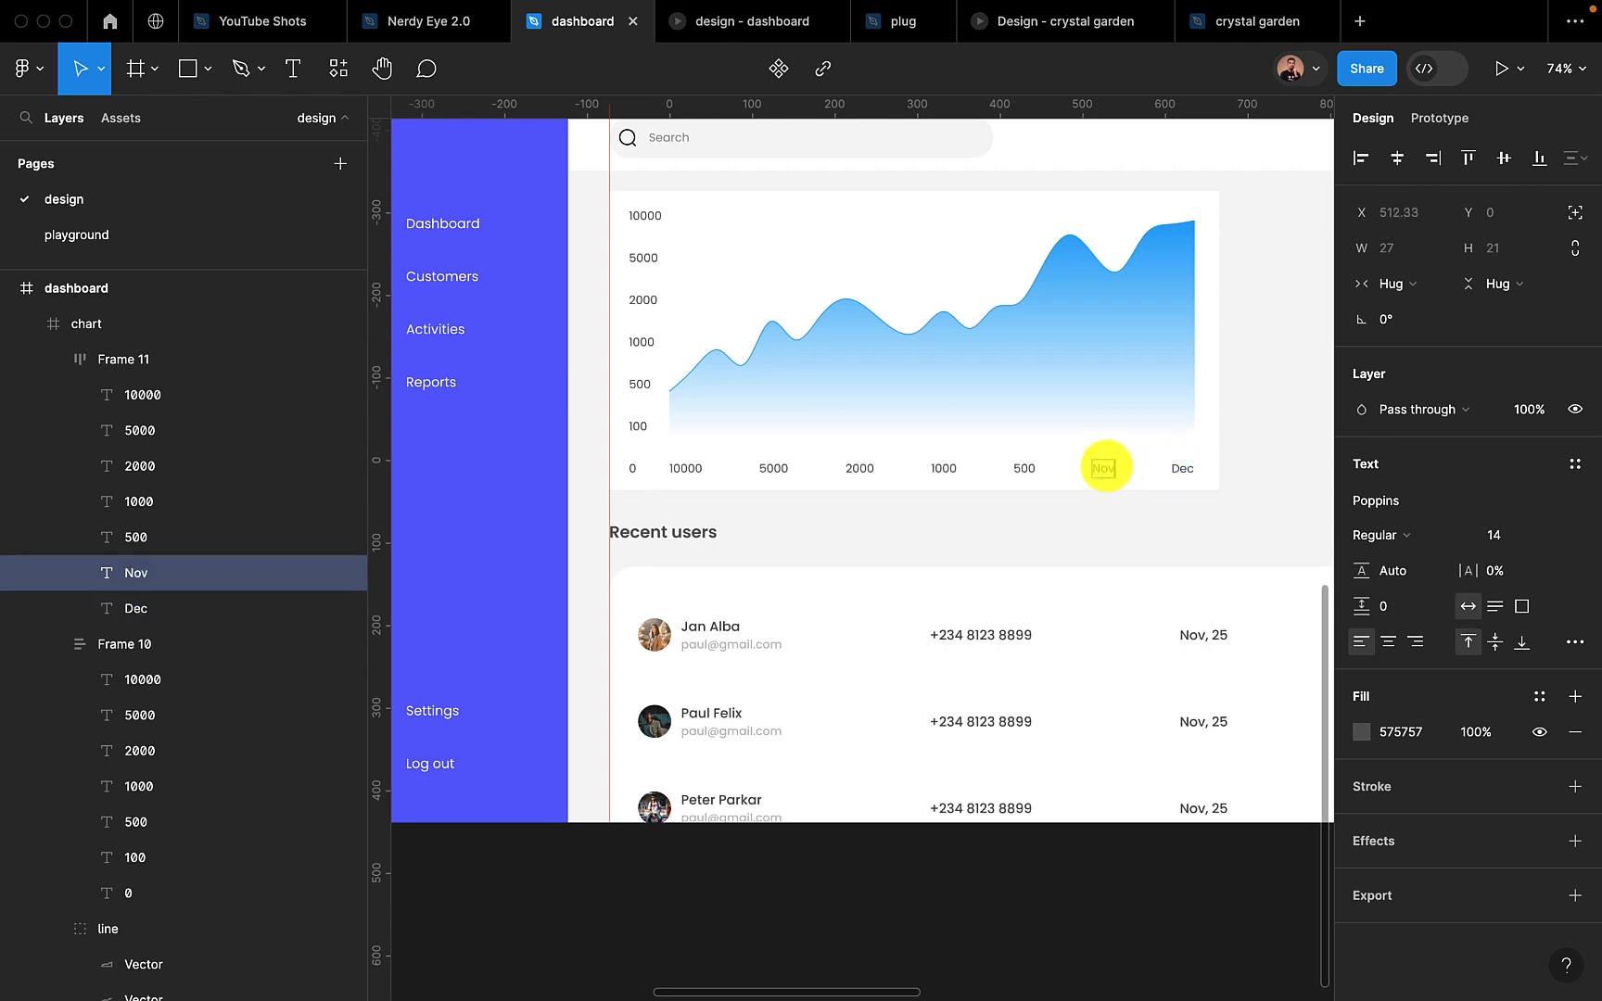
double_click(1024, 465)
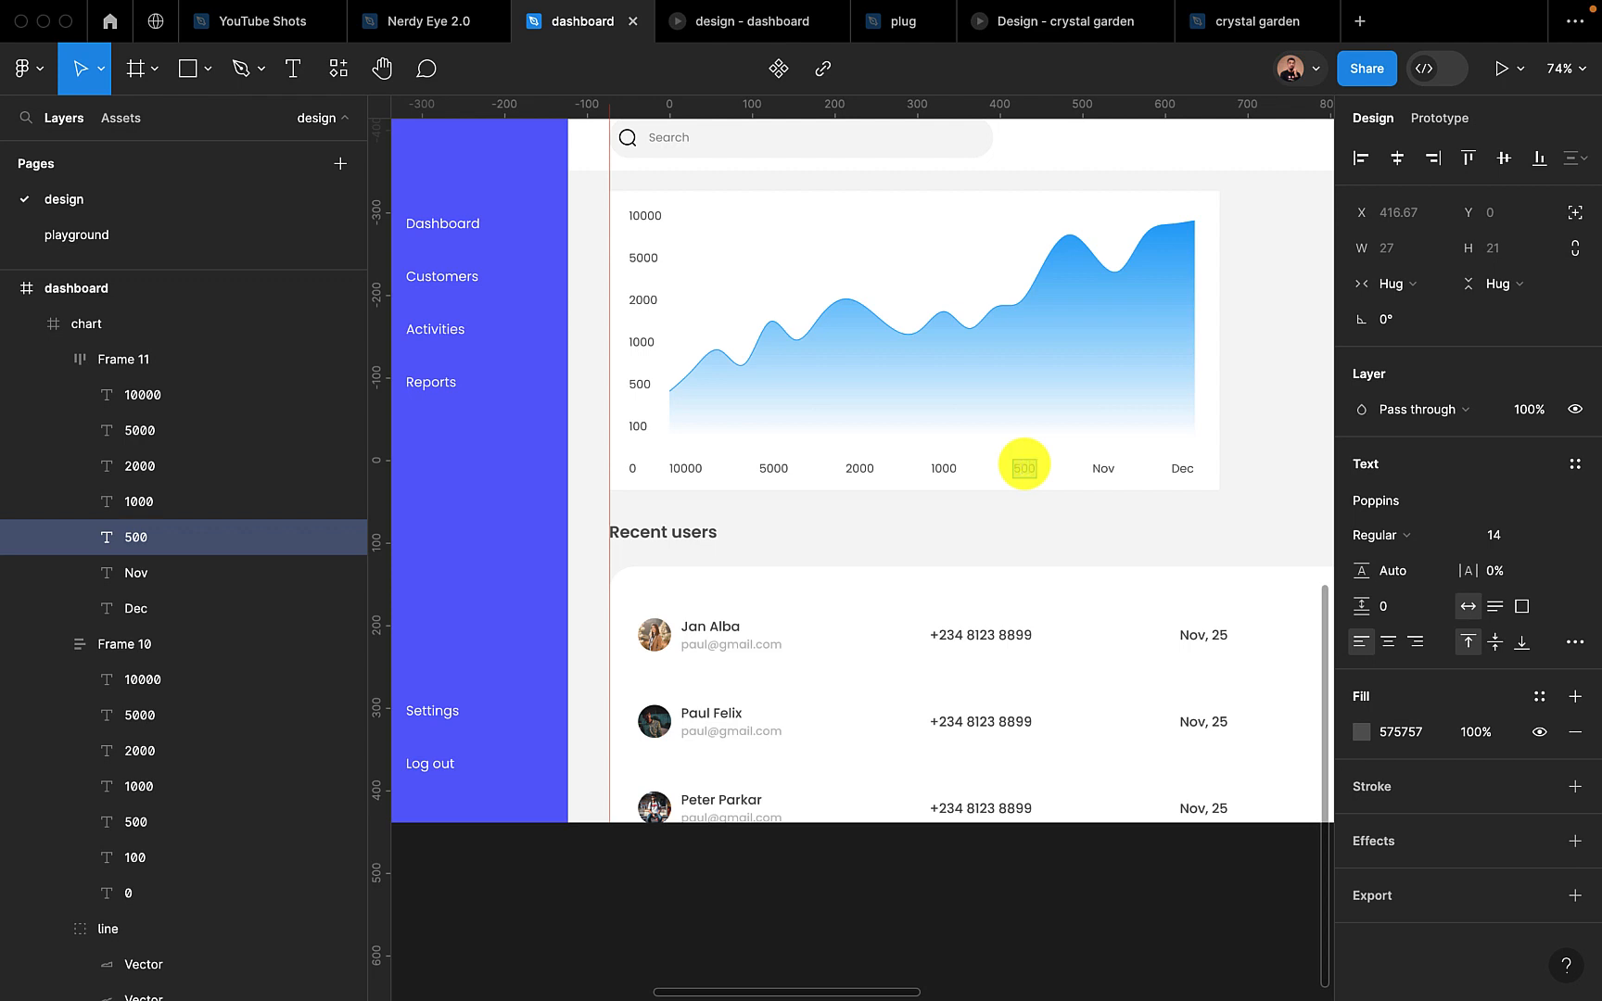
text(Oct)
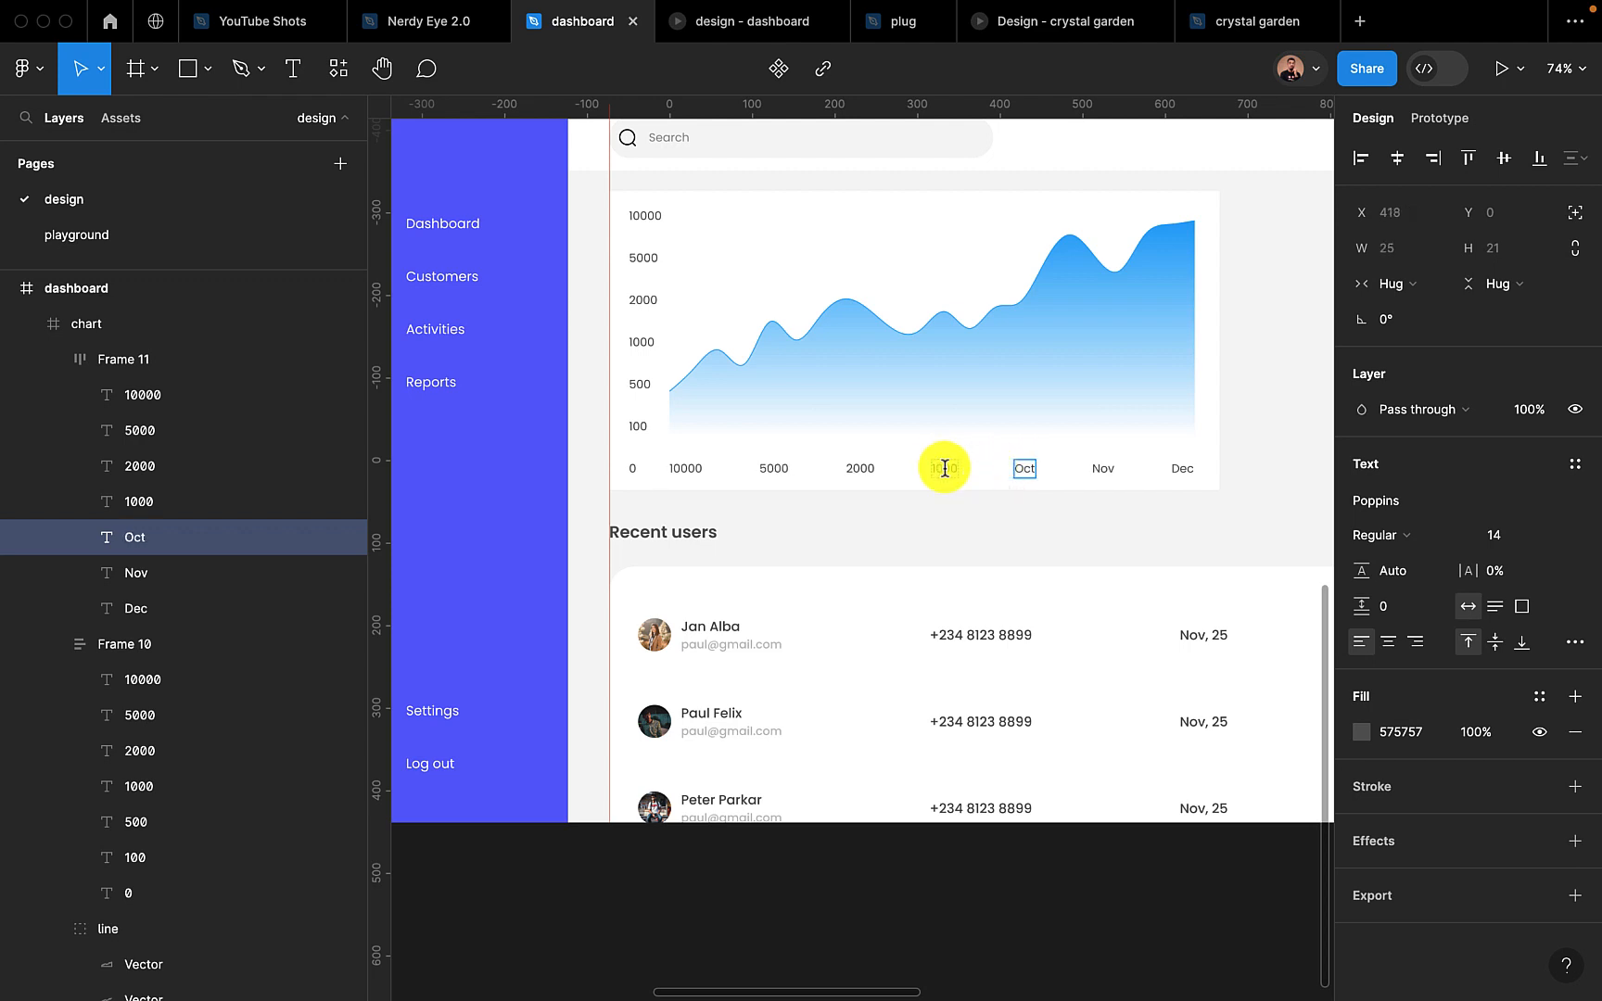
double_click(944, 468)
text(Sep)
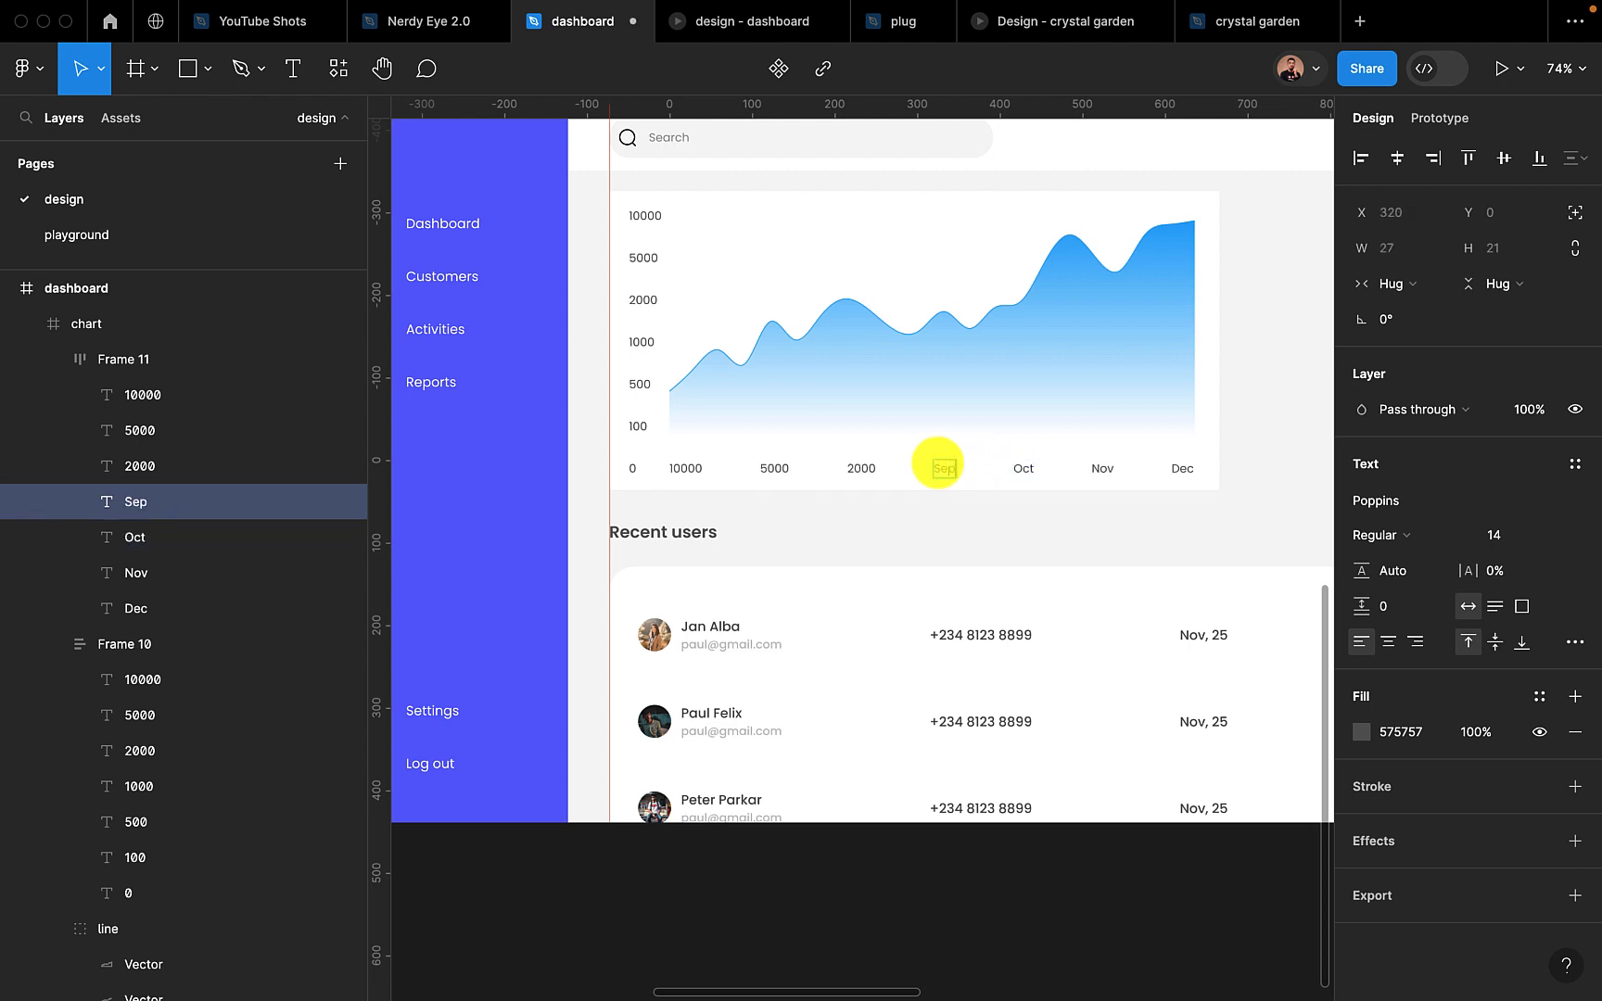
text(t)
Change the remaining three horizontal axis labels, from right to left, to Aug, Jul and Jun
click(858, 468)
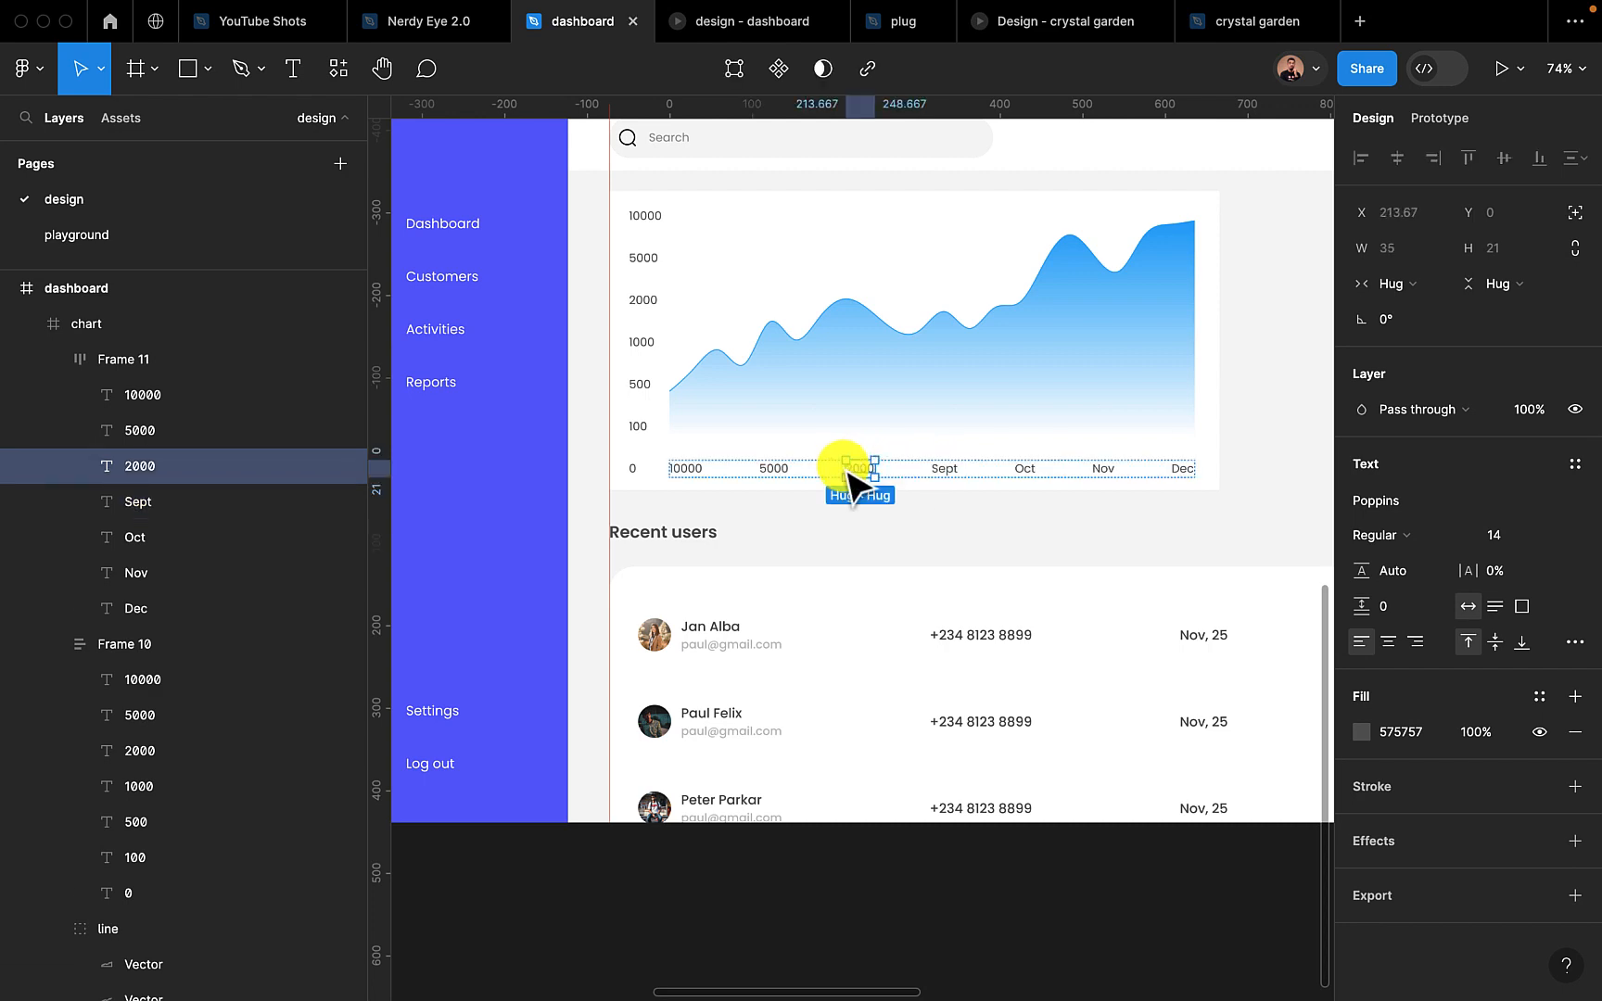
double_click(858, 468)
text(Aug)
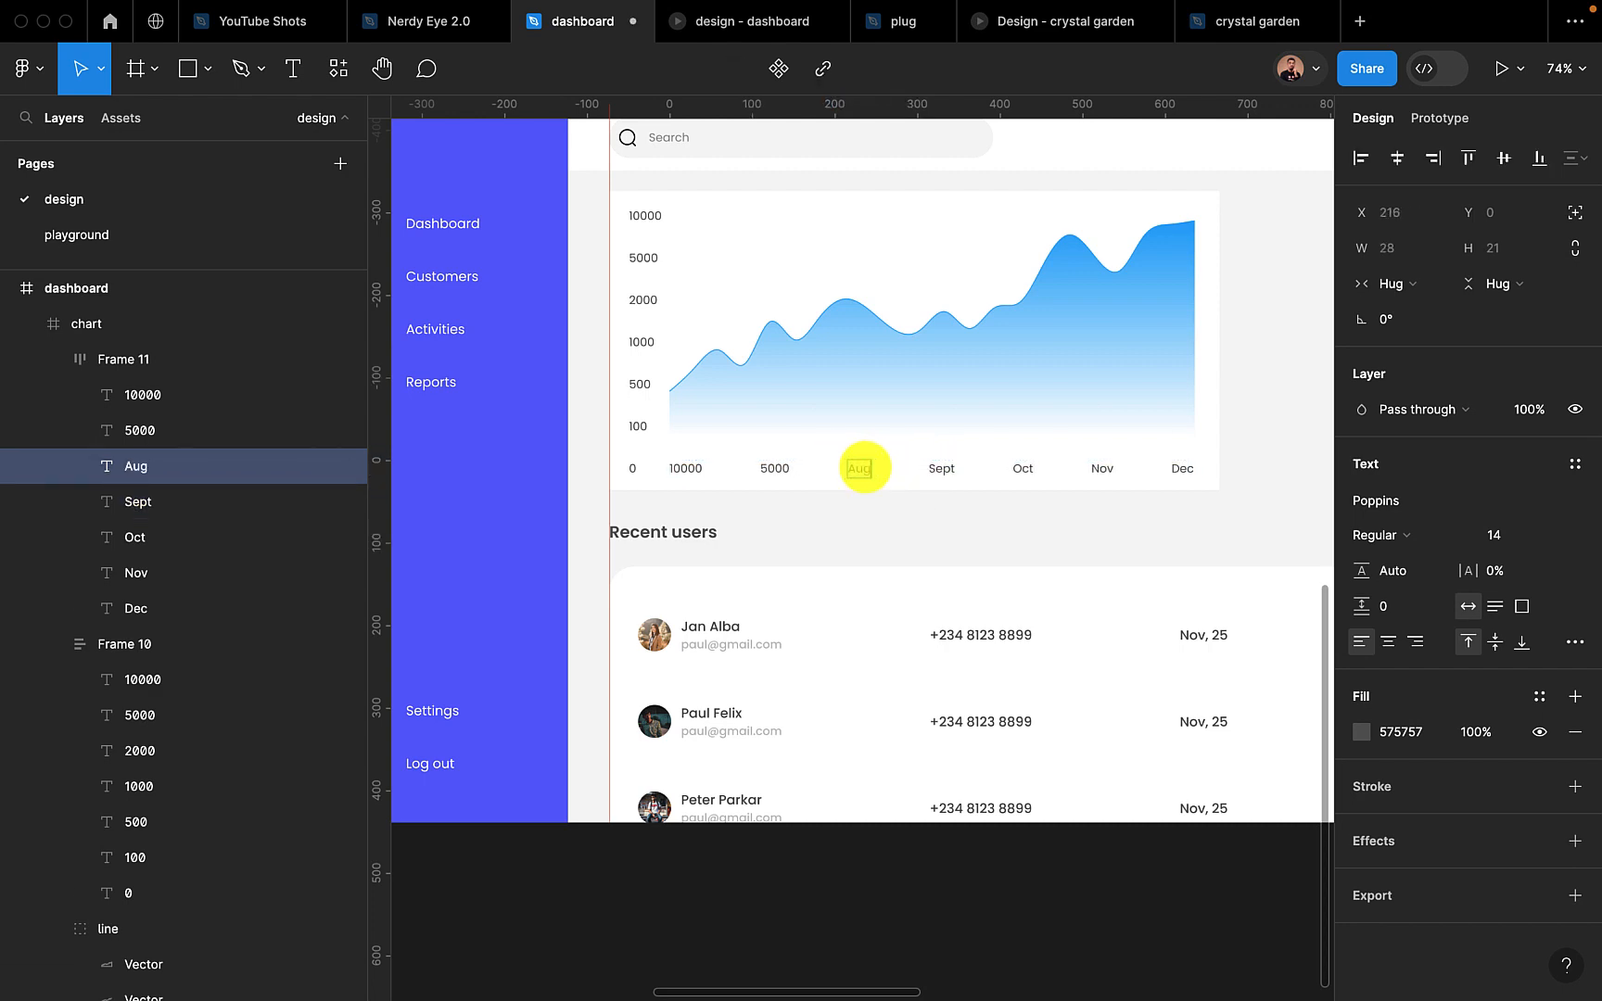
click(775, 466)
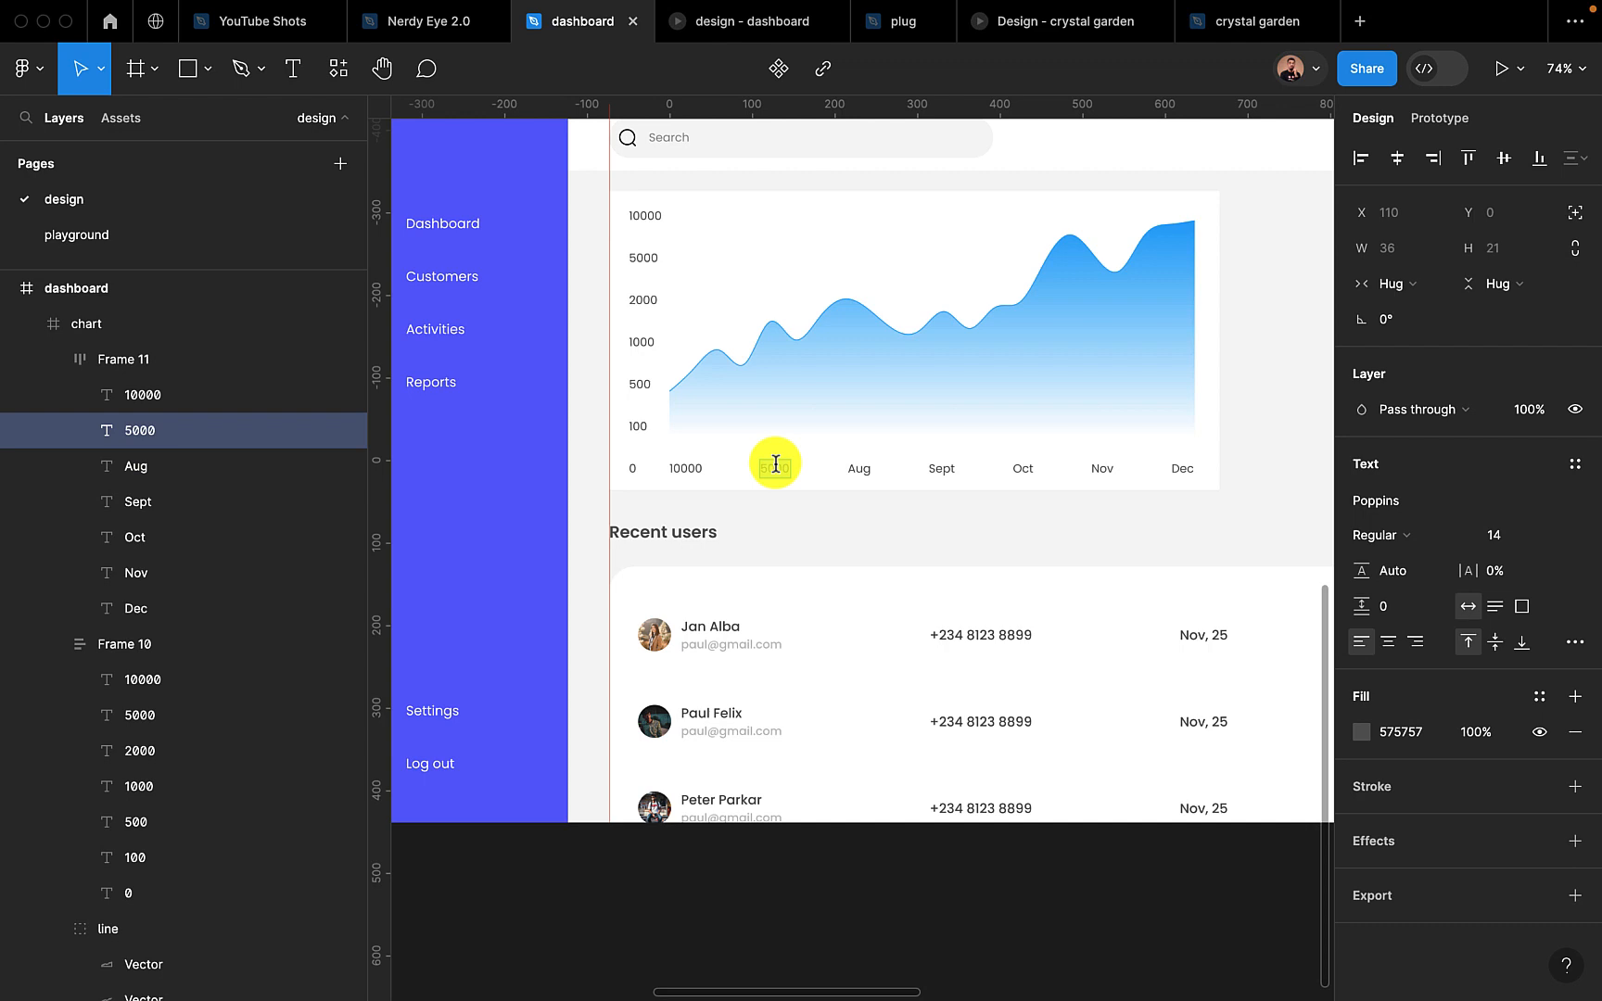
text(Jul)
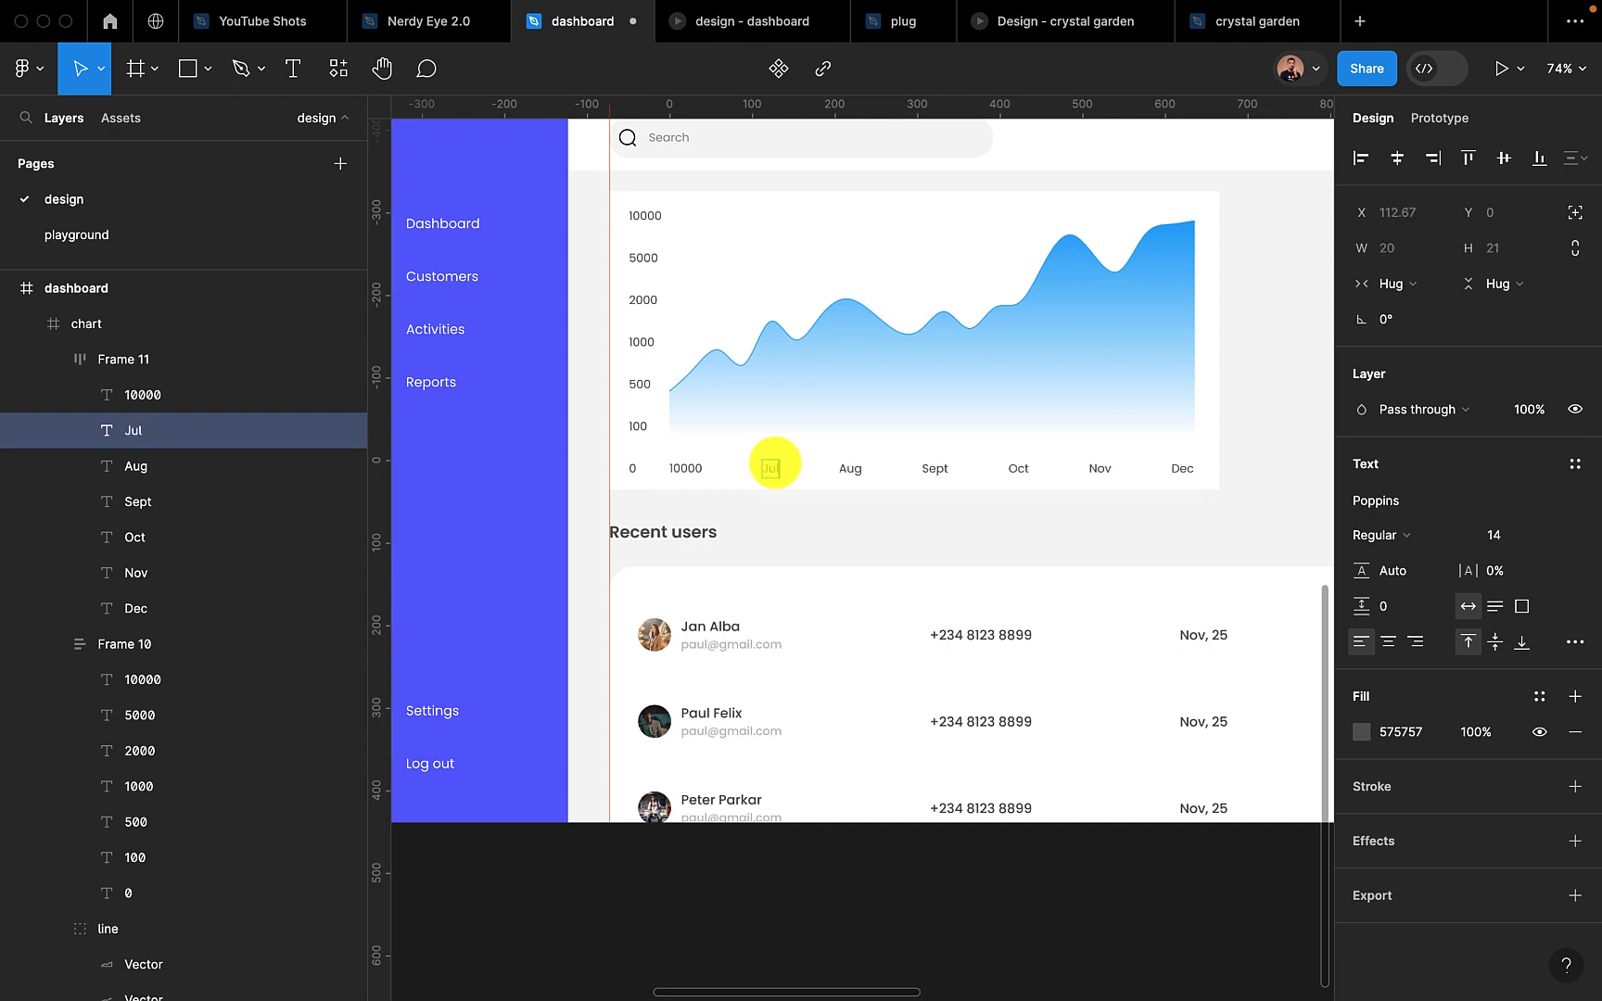
click(683, 467)
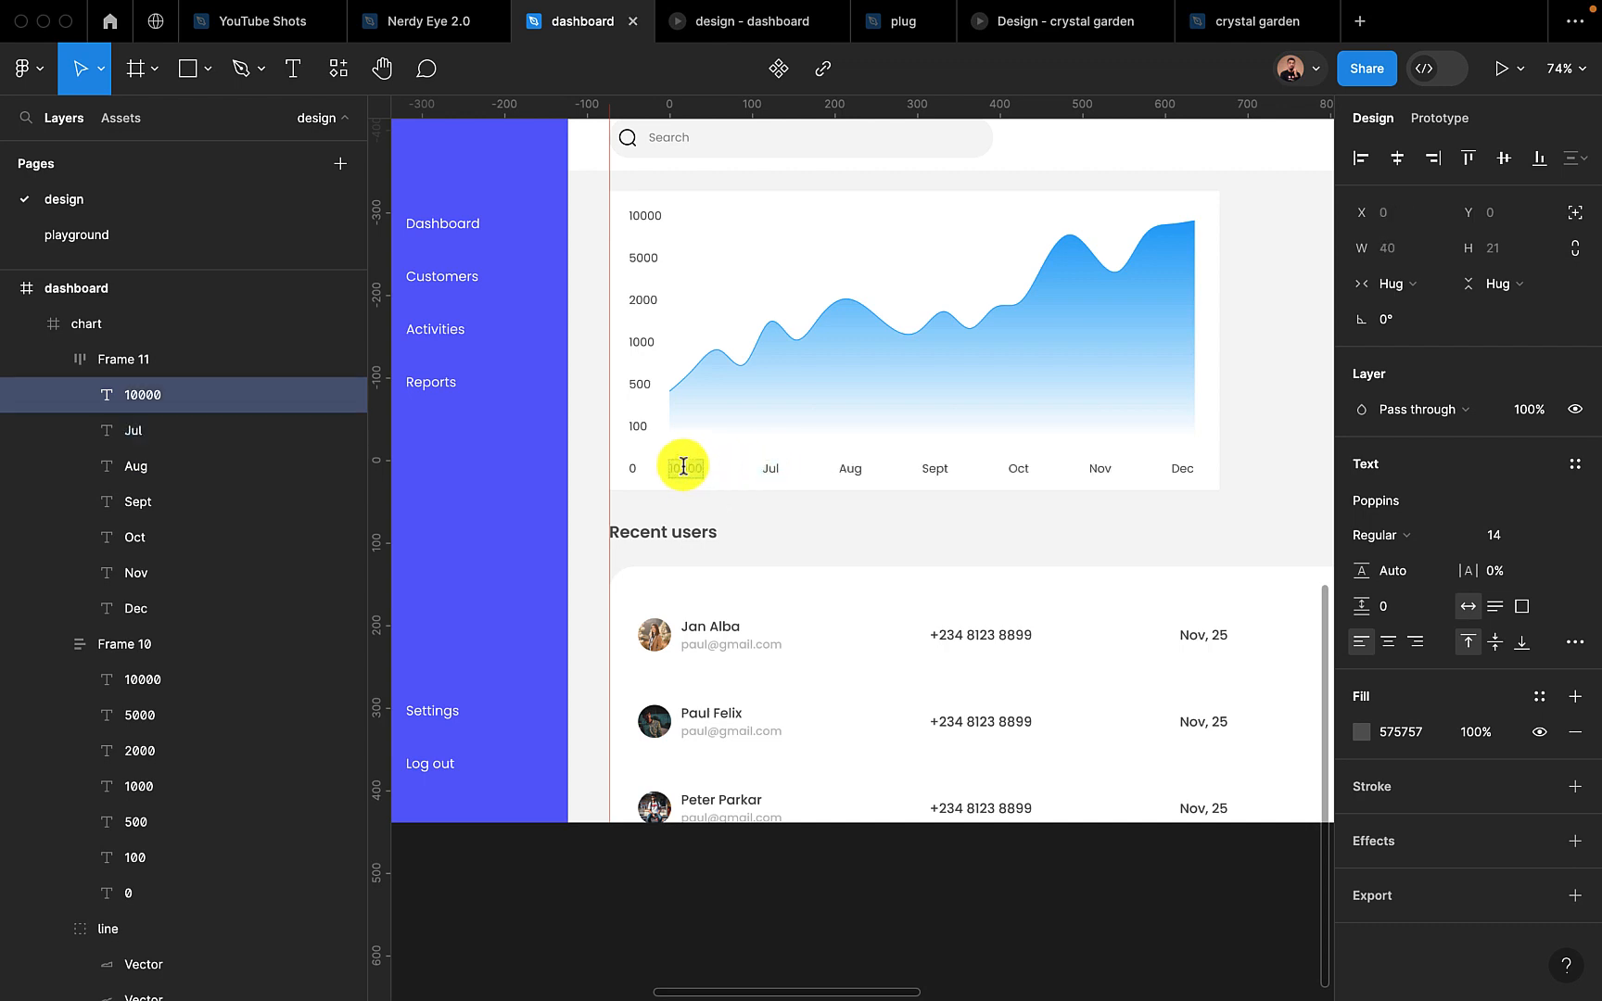
text(Jun)
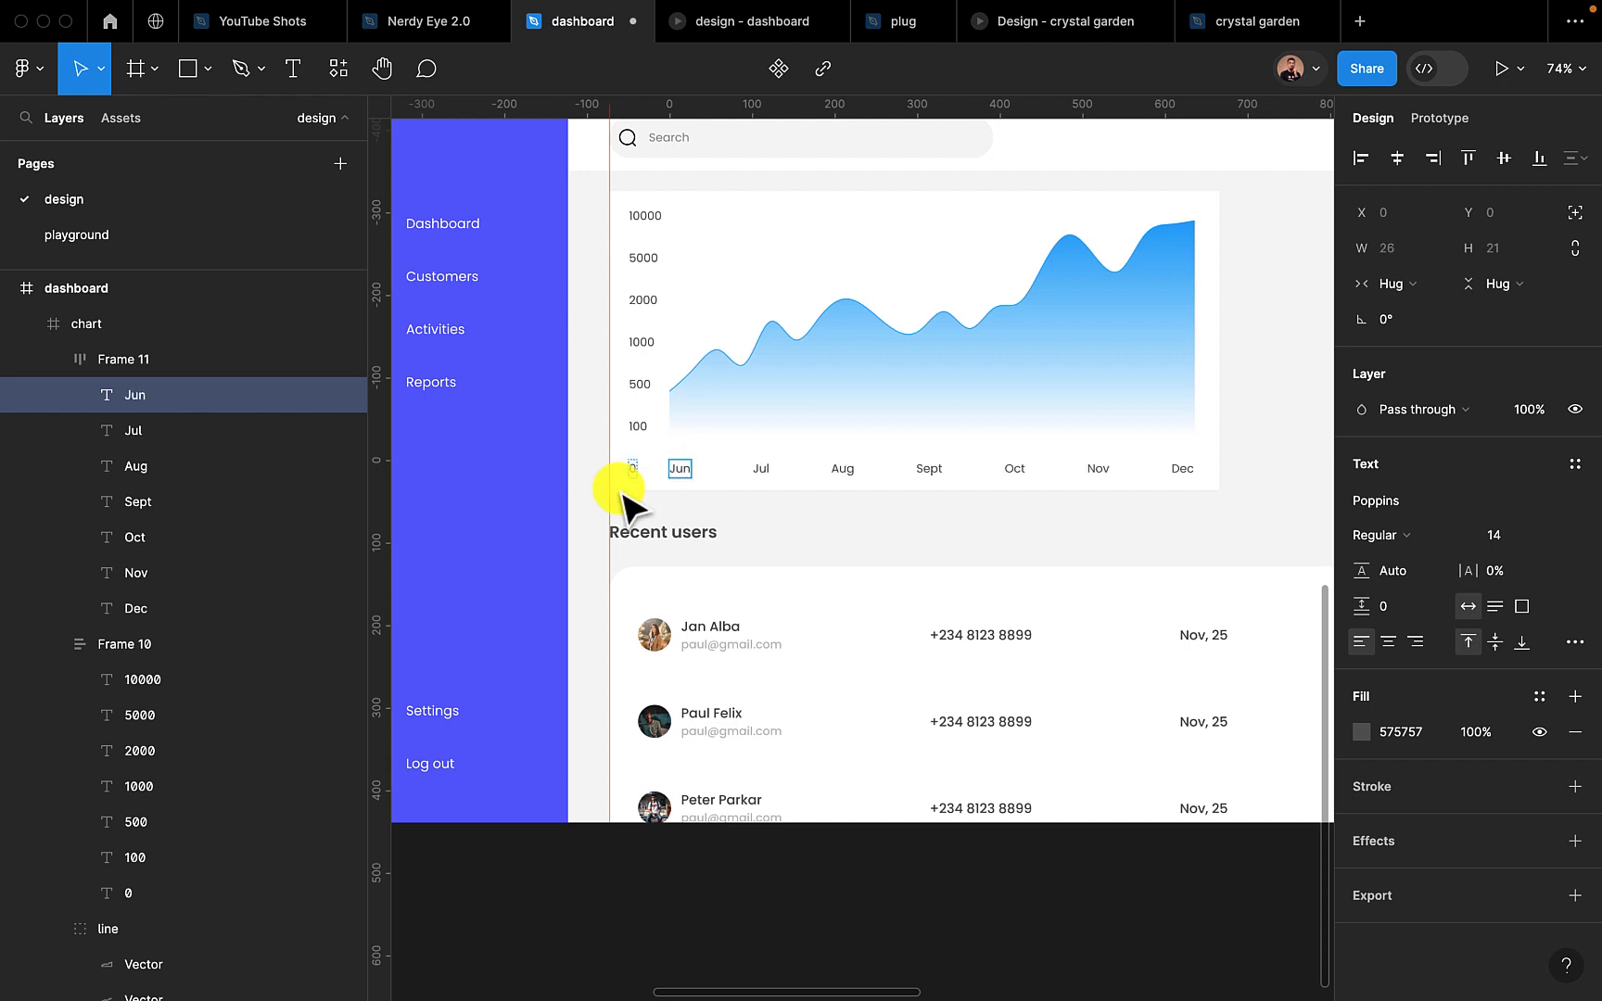
key(Escape)
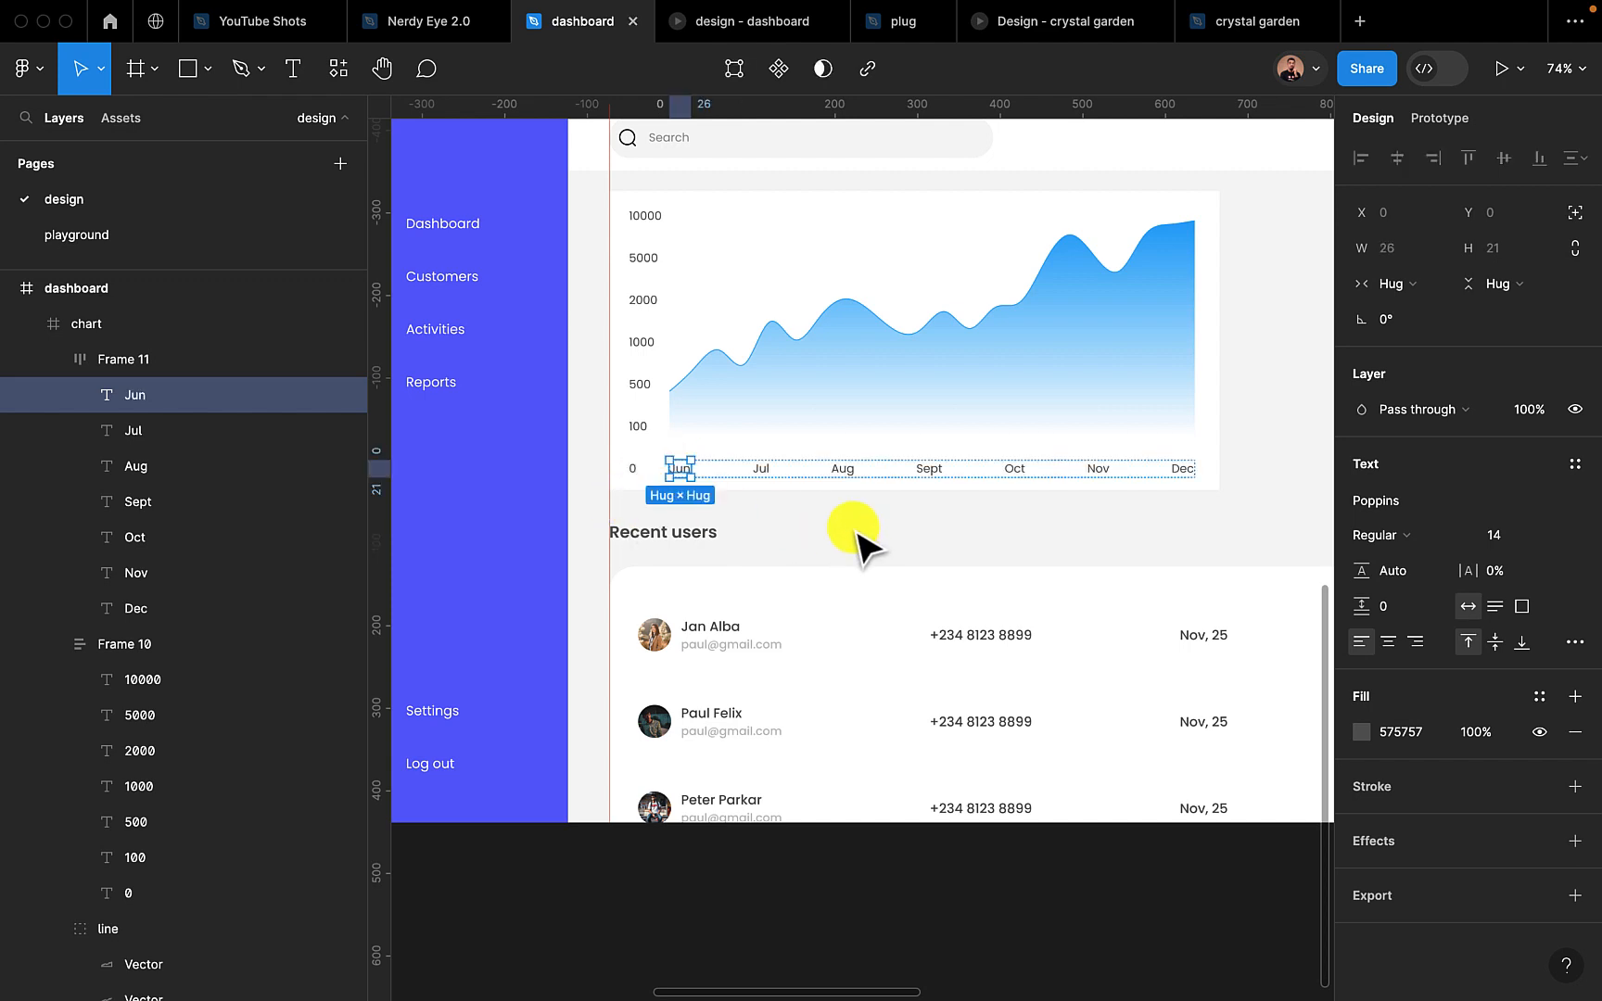
click(1027, 514)
scroll(1006, 528, up, 2)
scroll(997, 536, right, 3)
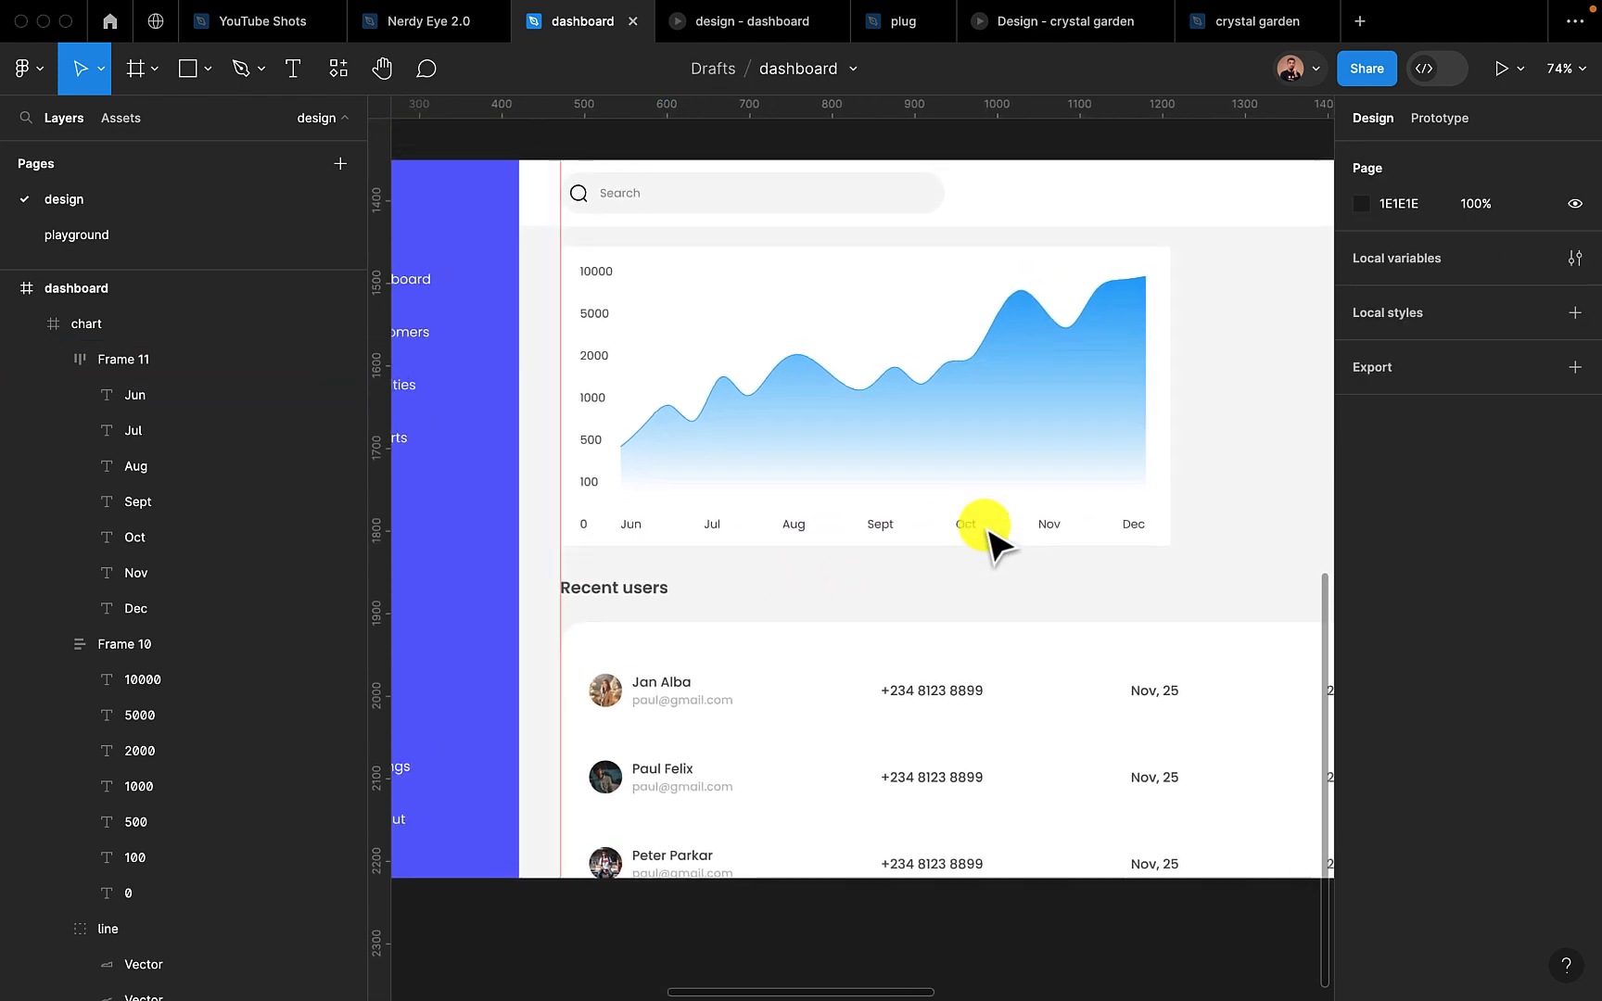
Check the labelled chart in the dashboard's prototype preview and return to the design file
click(730, 29)
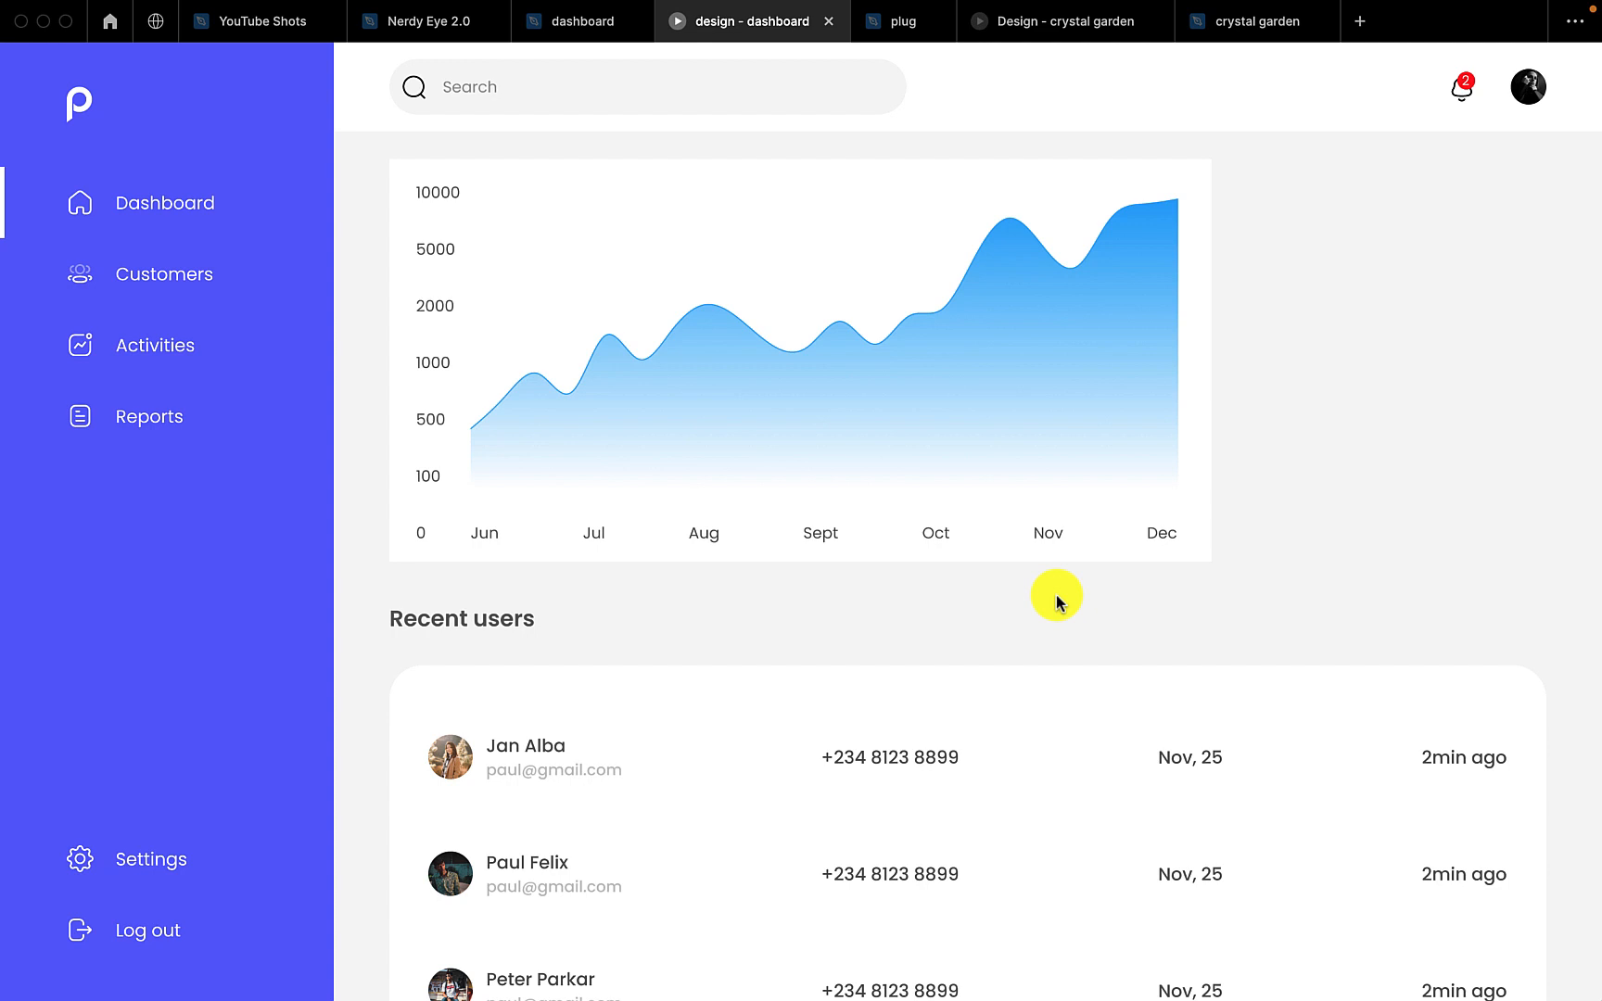
click(568, 28)
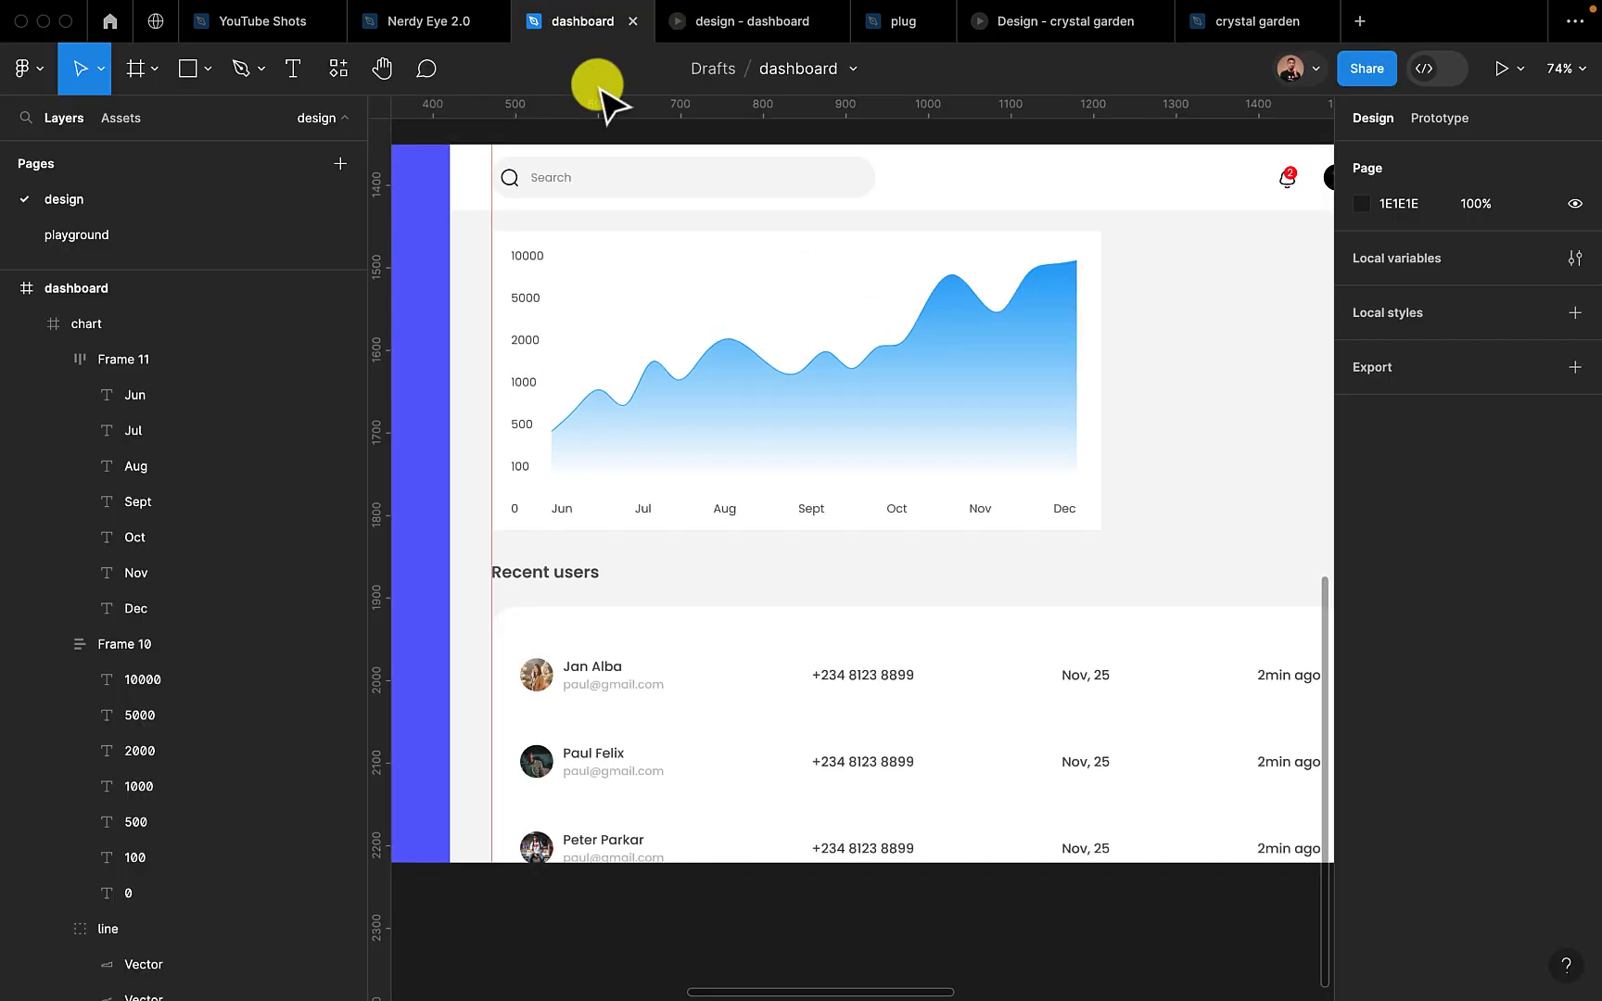
Add a "Weekly Order Summary" text inside the chart frame, above the curve
click(825, 434)
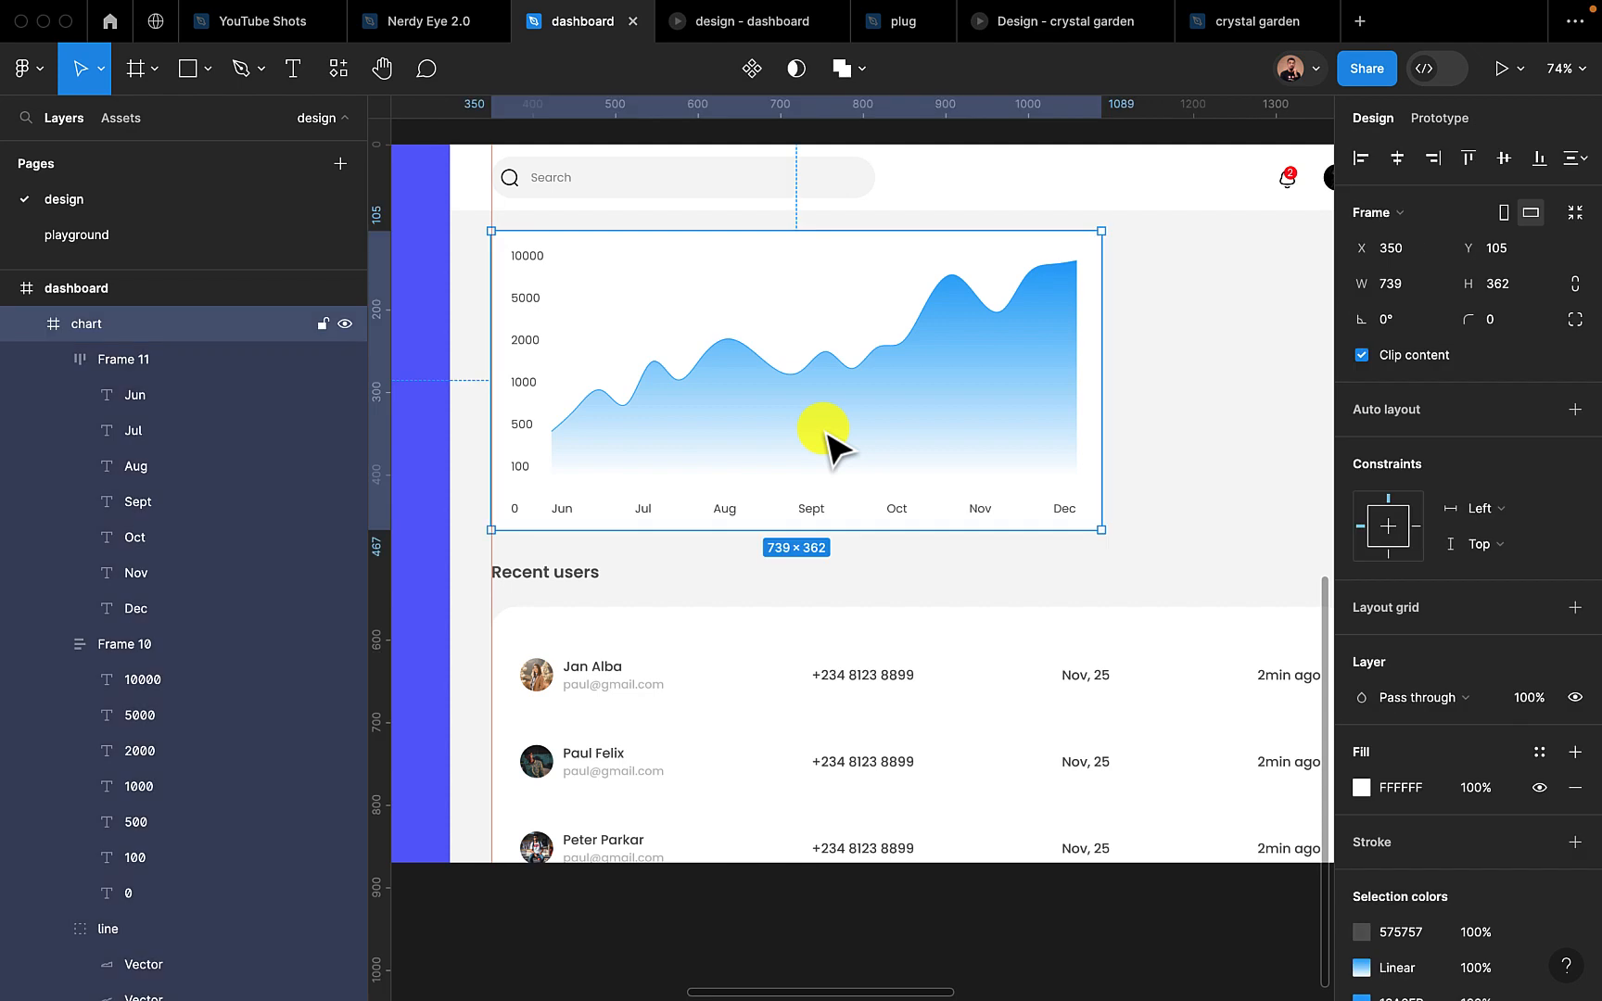
scroll(801, 510, up, 2)
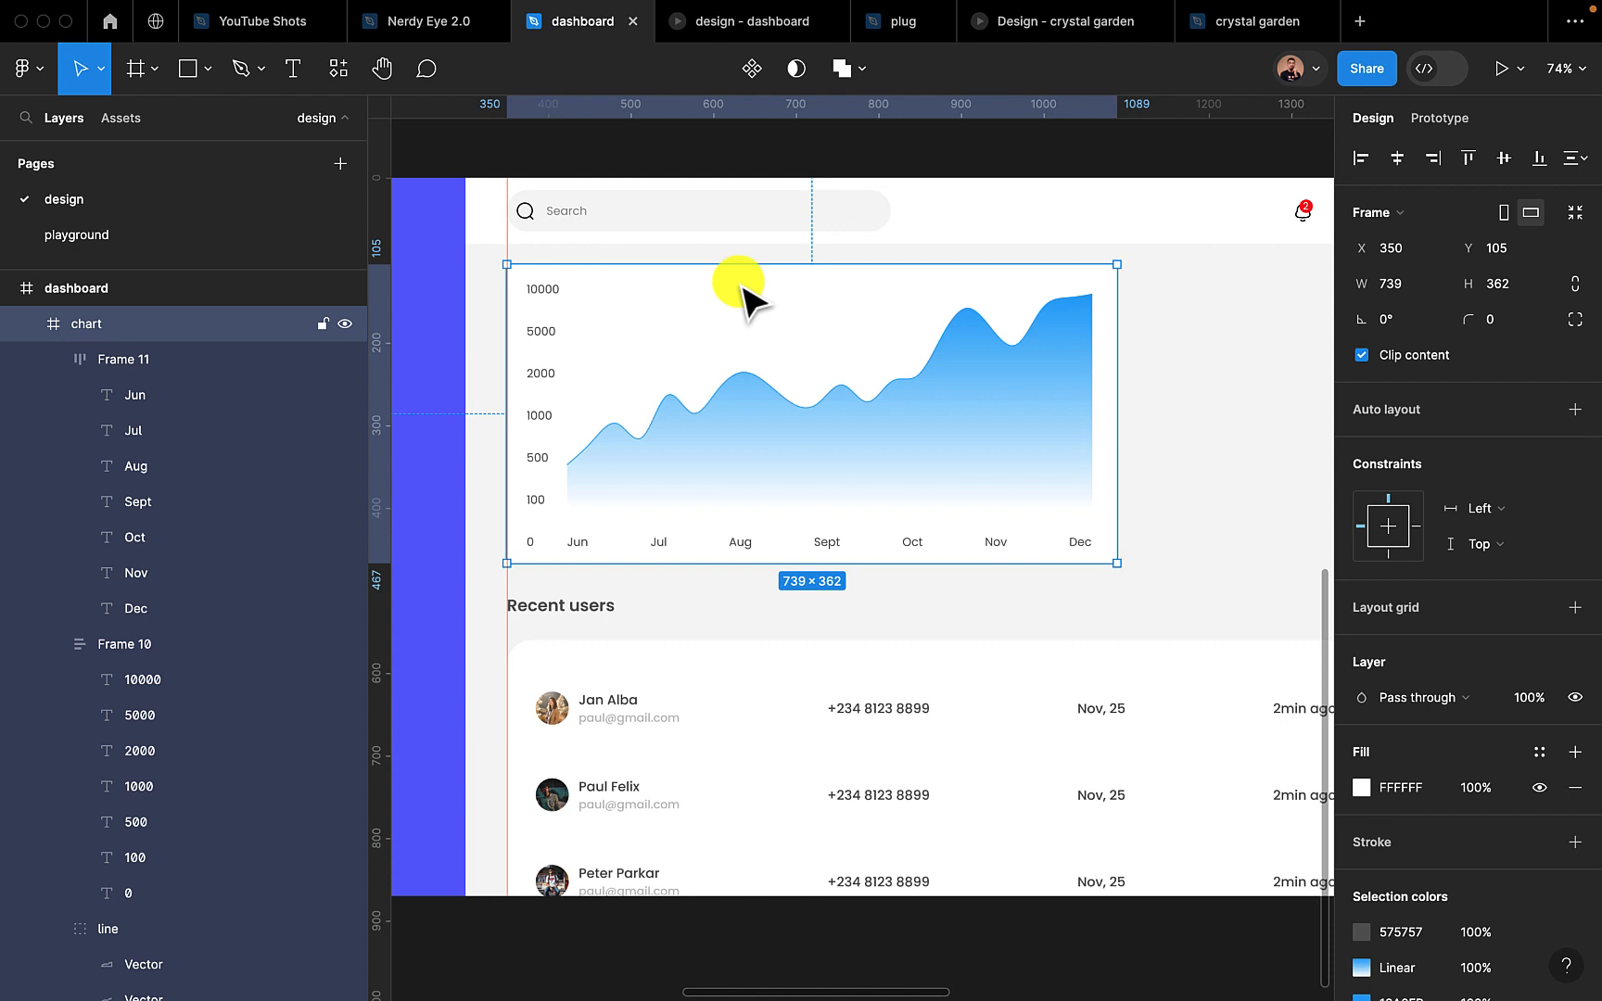
click(293, 69)
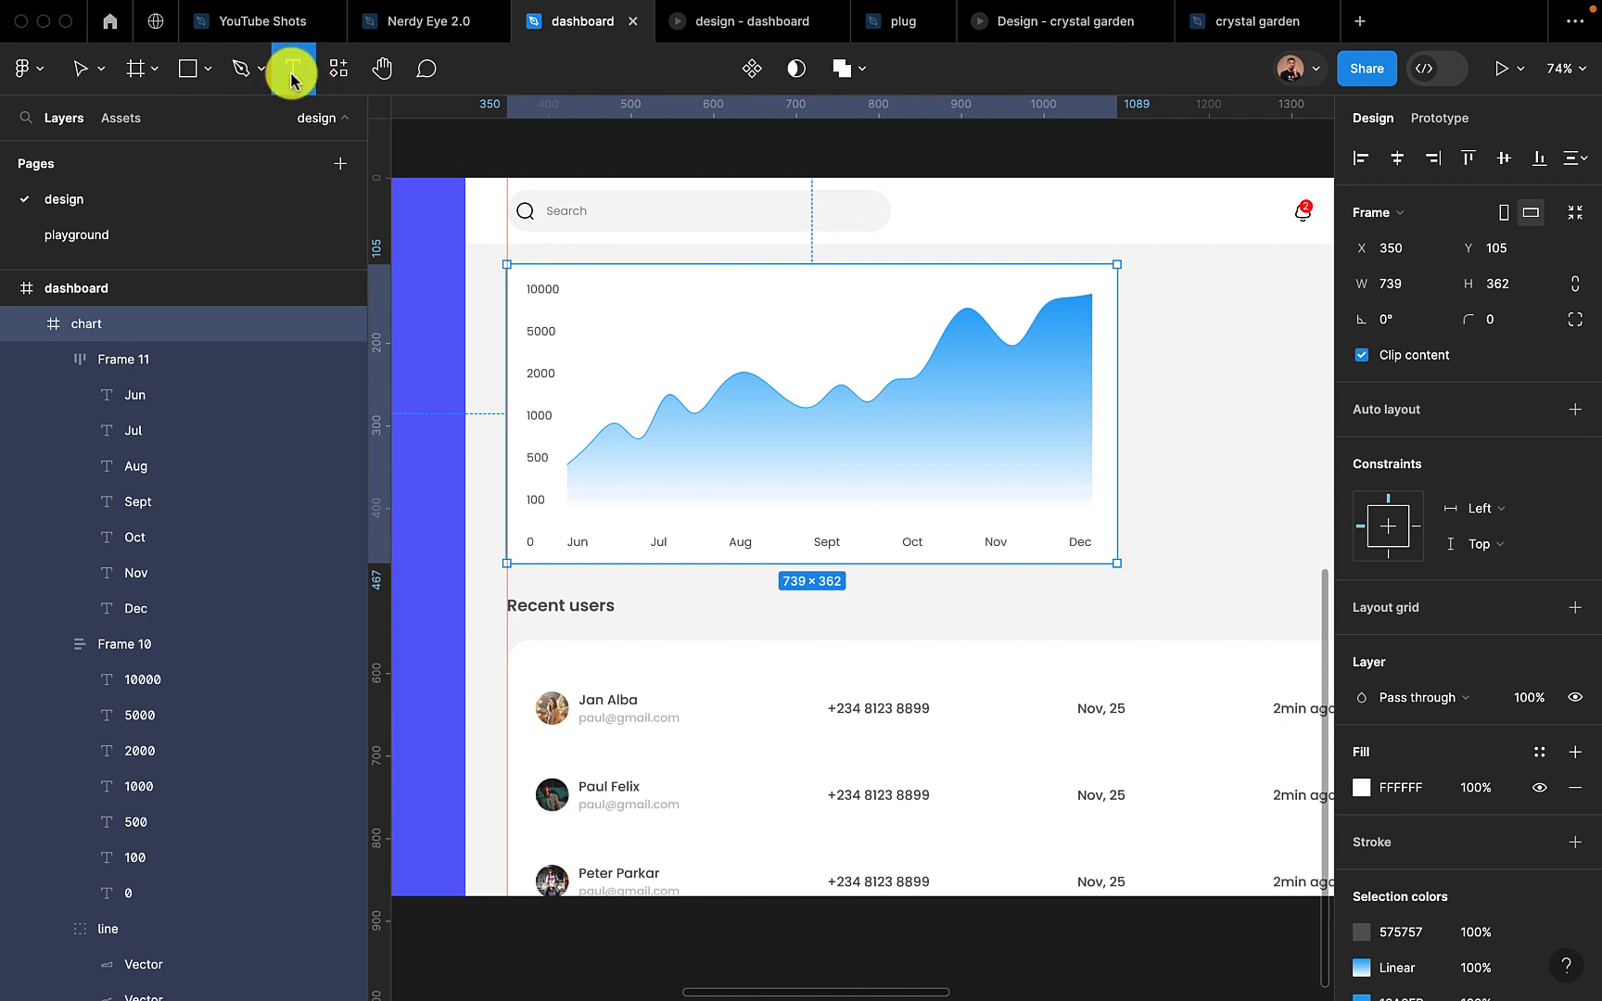
click(679, 298)
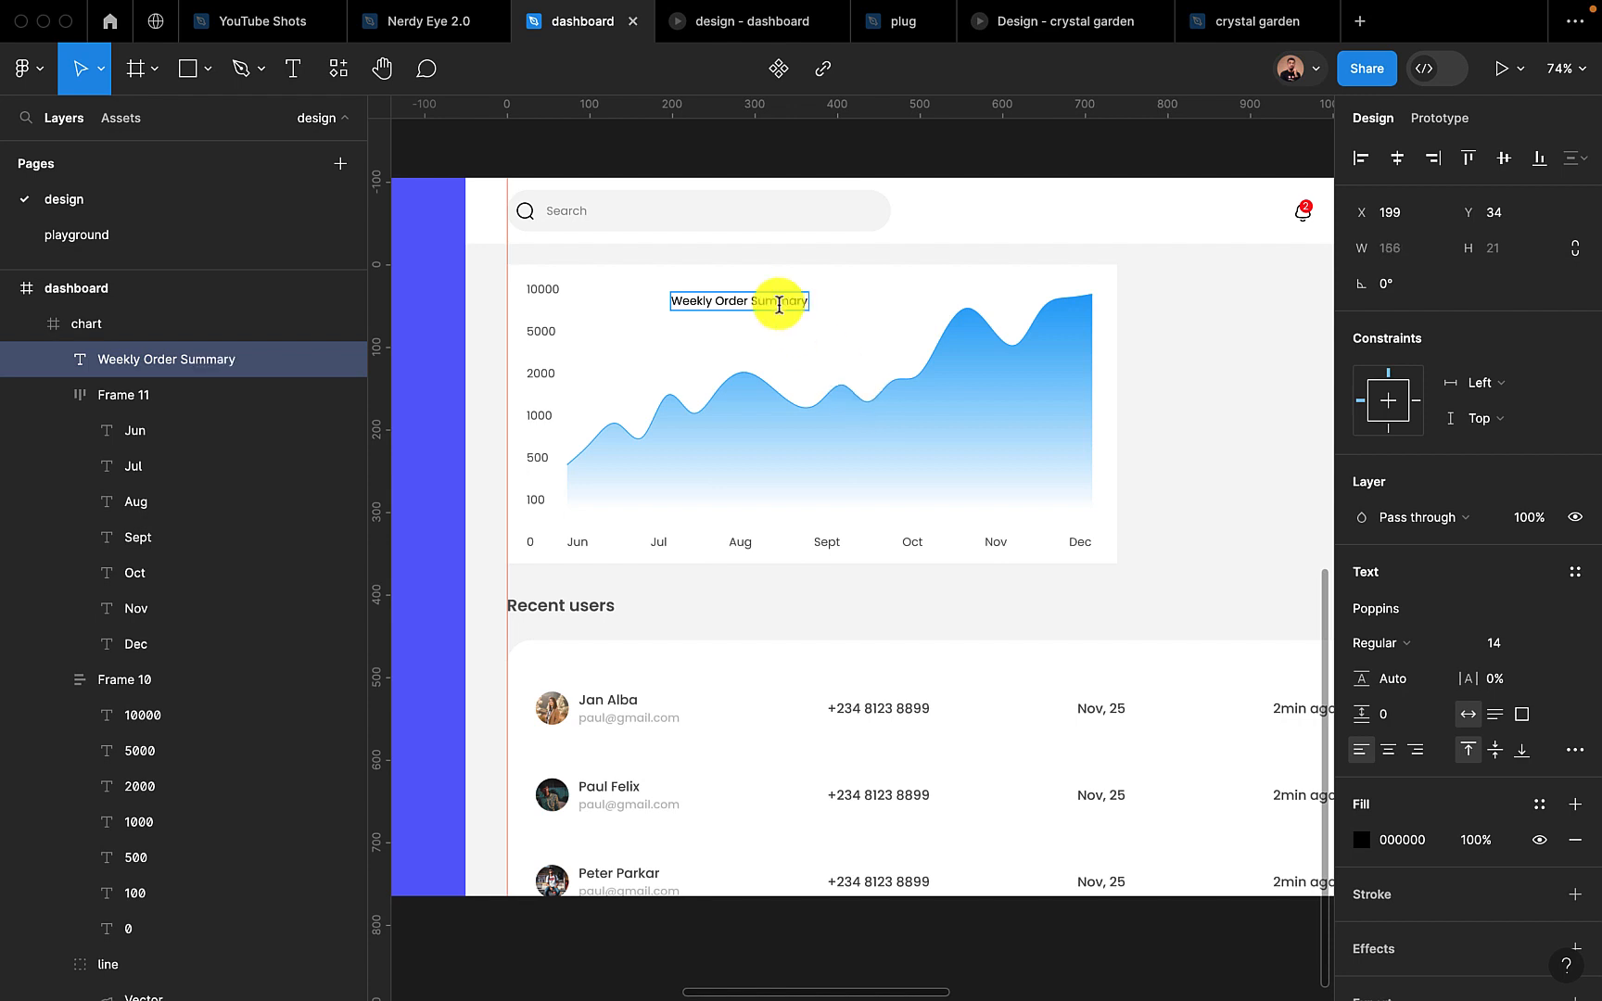
key(Escape)
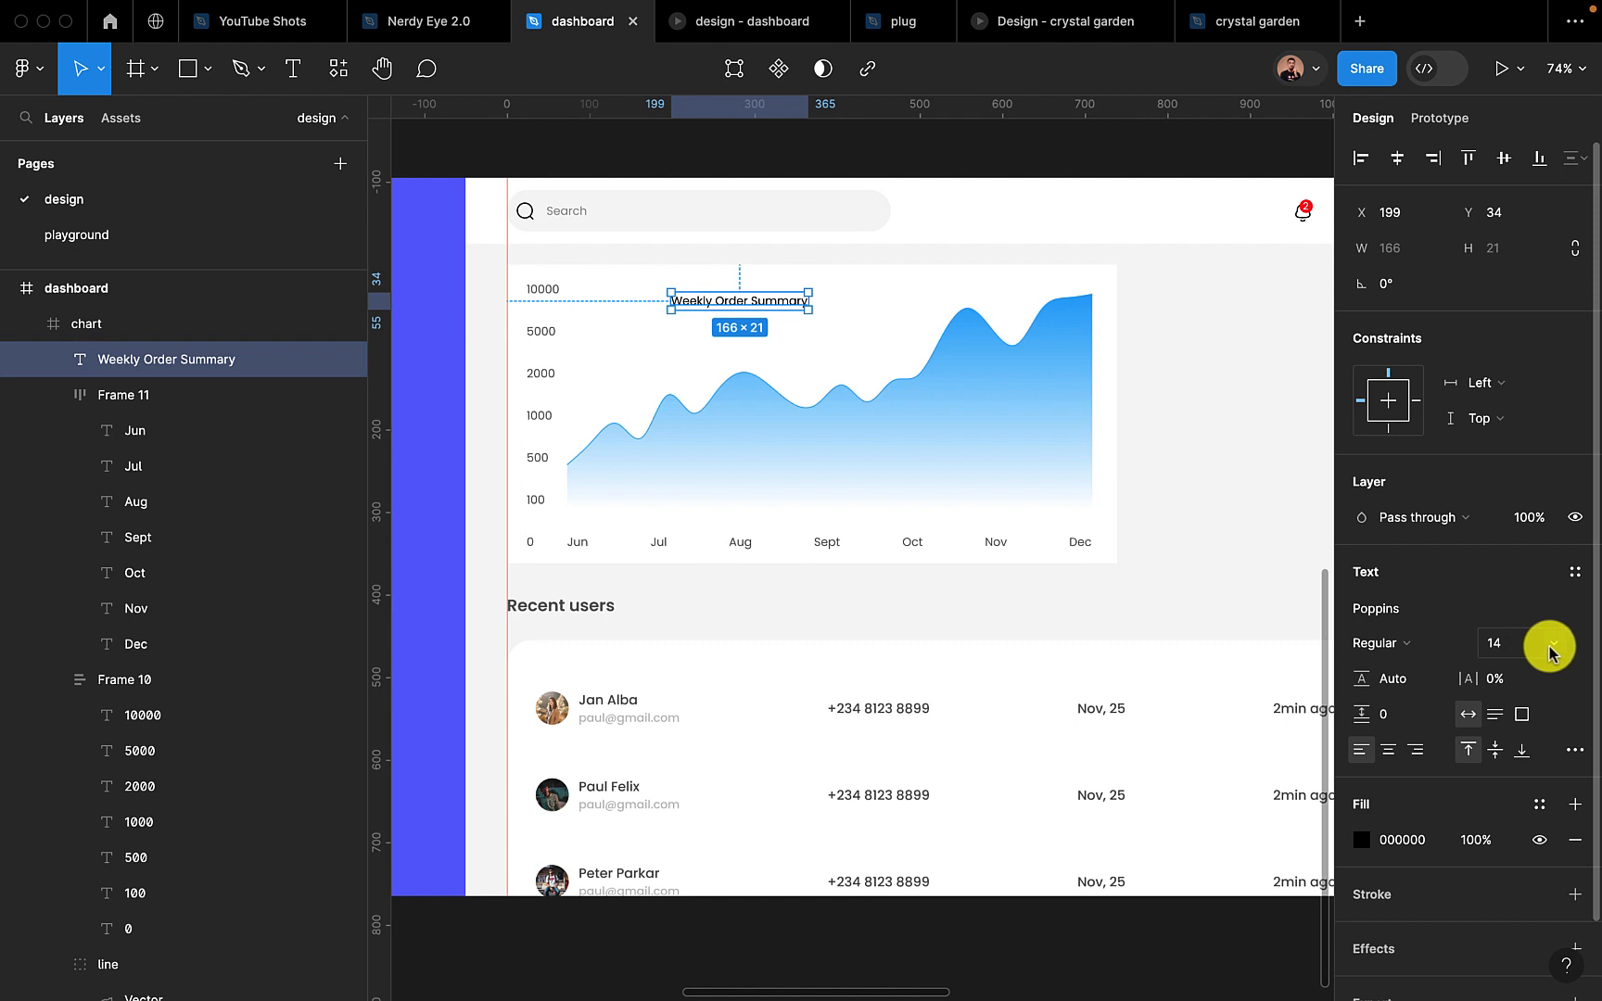
Format the Weekly Order Summary title at size 16, SemiBold weight, with fill 575757
click(1508, 649)
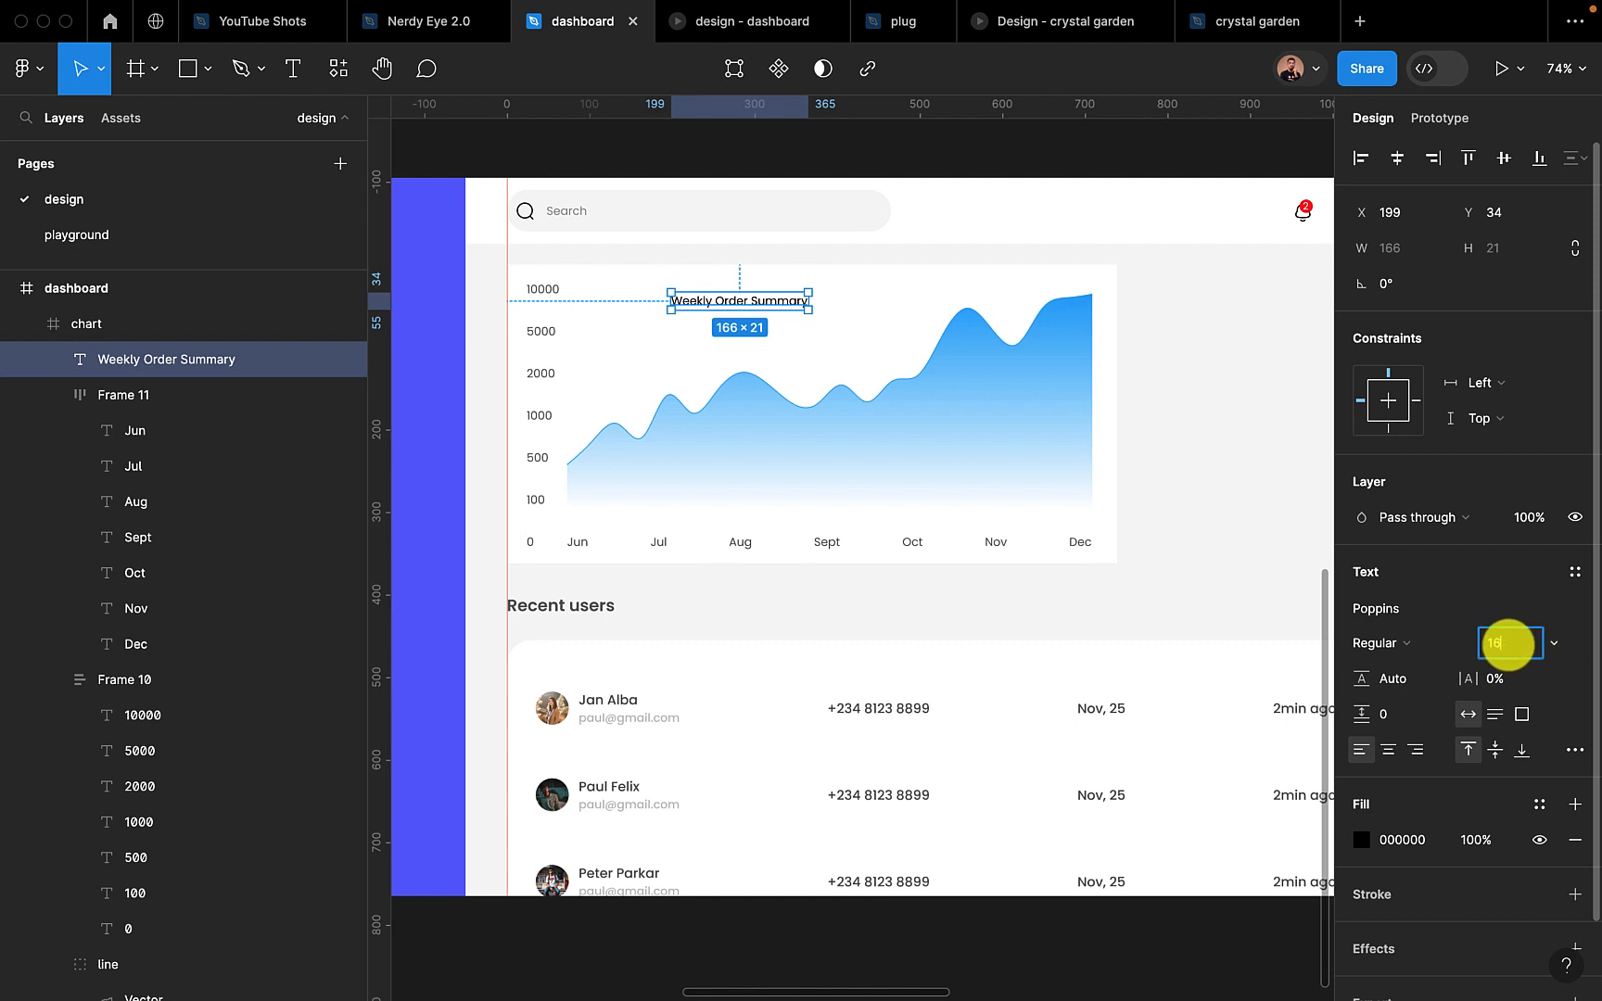
text(16)
key(Return)
click(1428, 642)
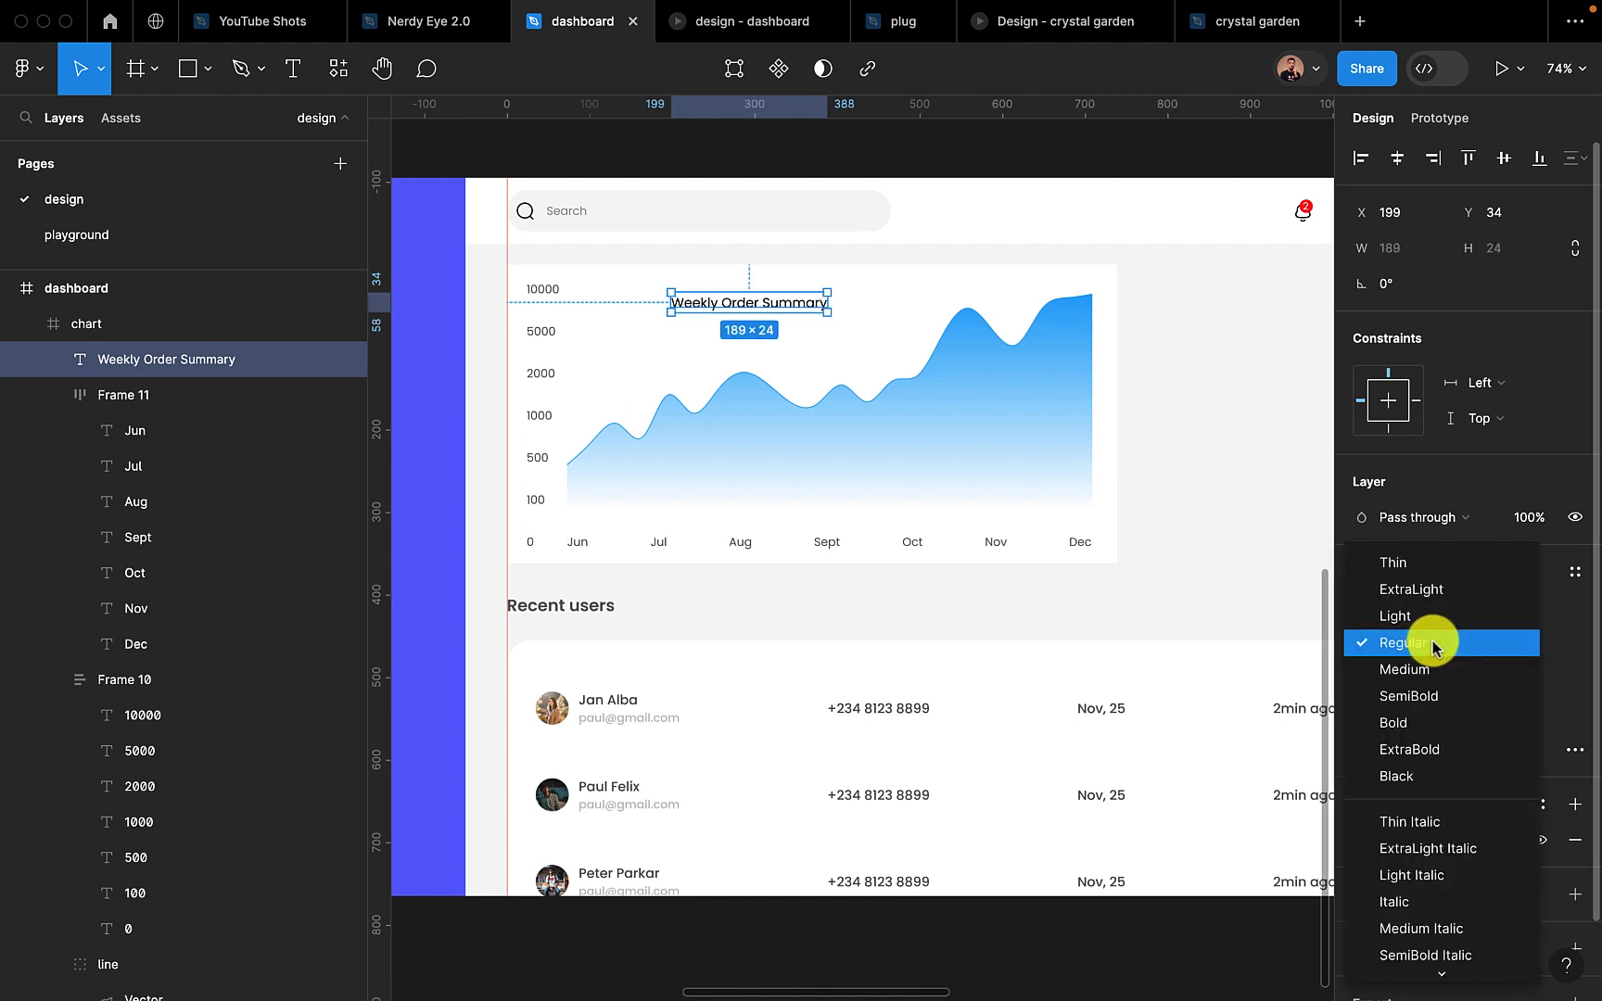
click(1431, 694)
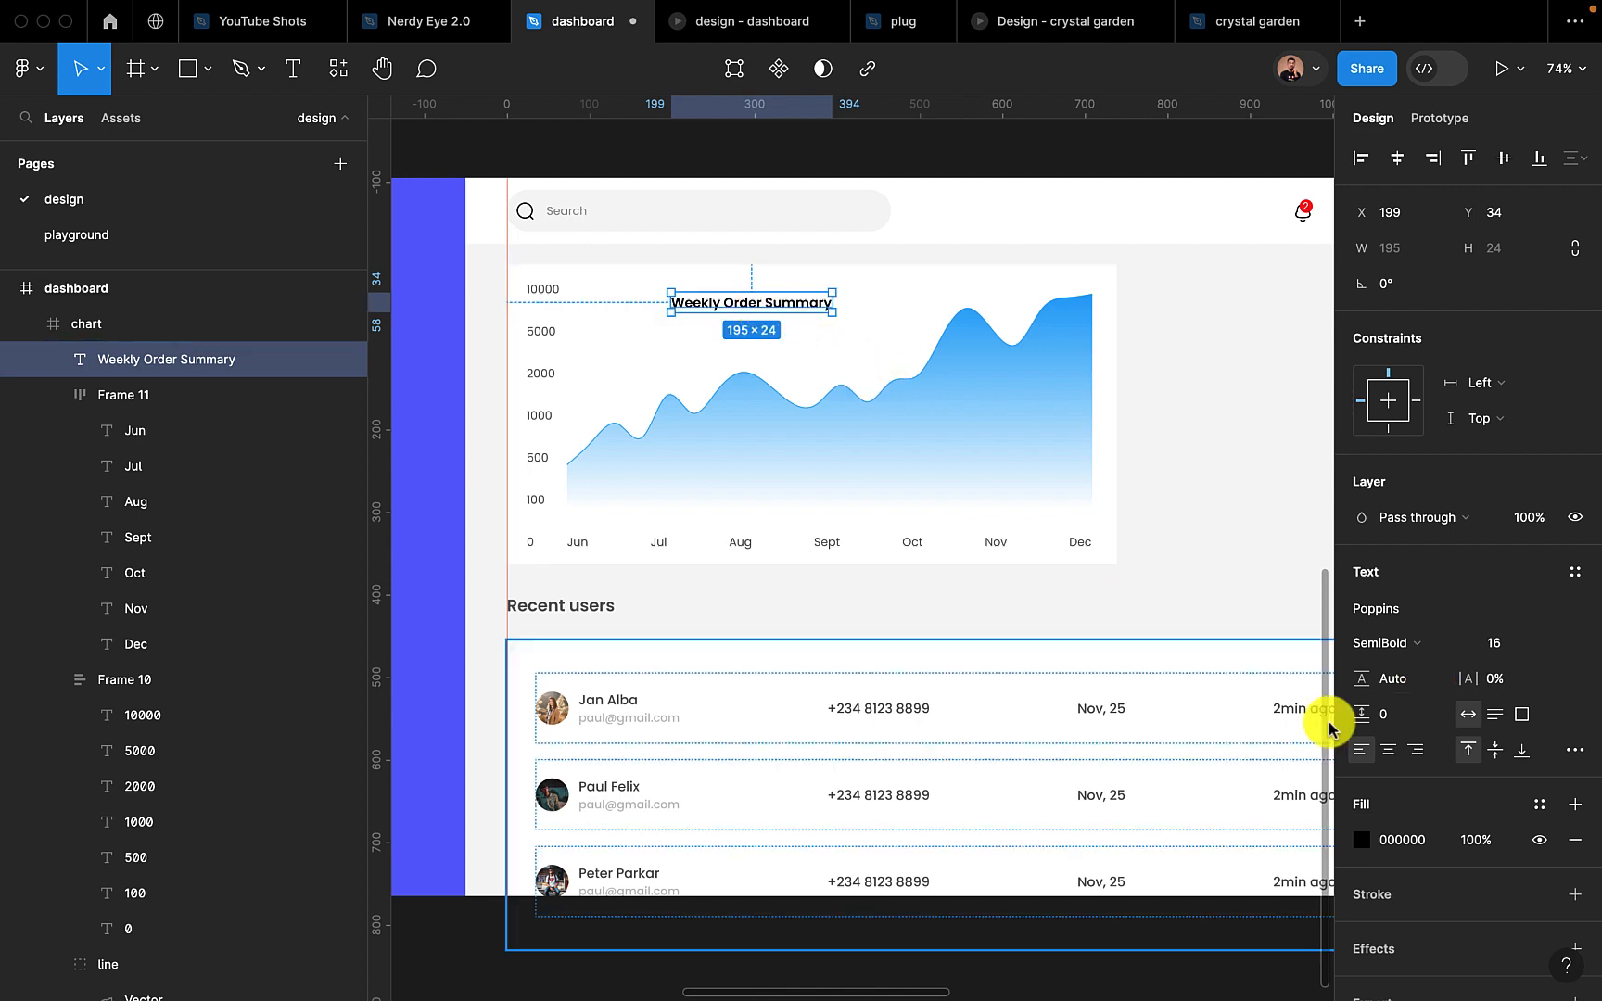
click(1390, 845)
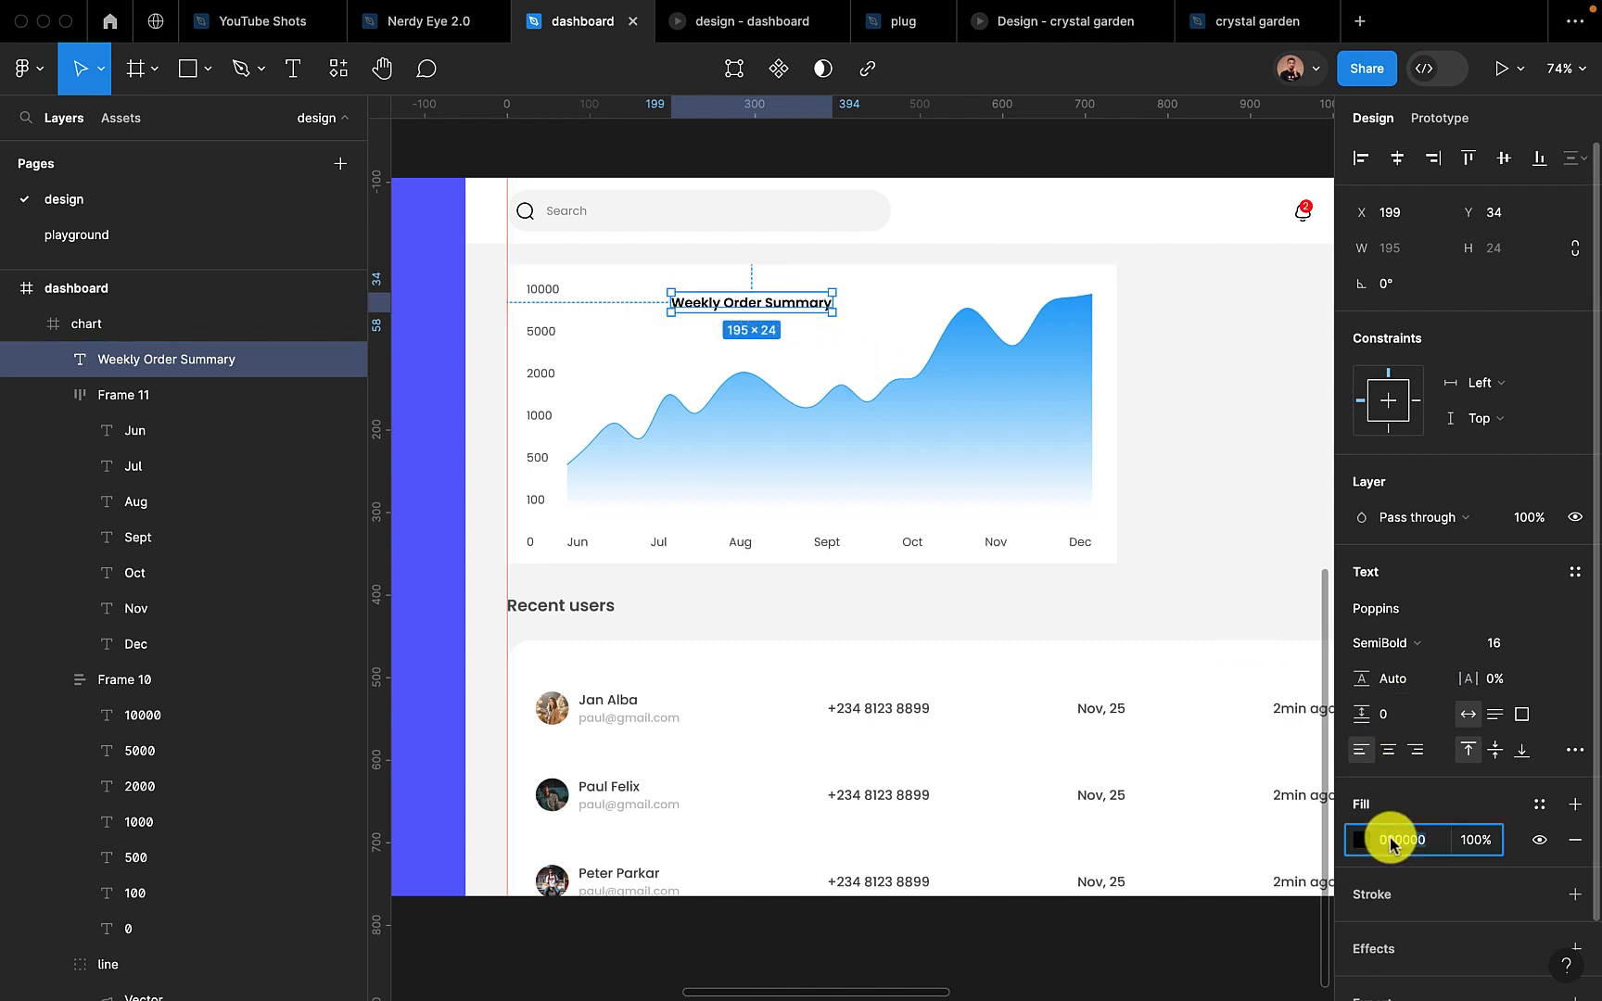
key(Return)
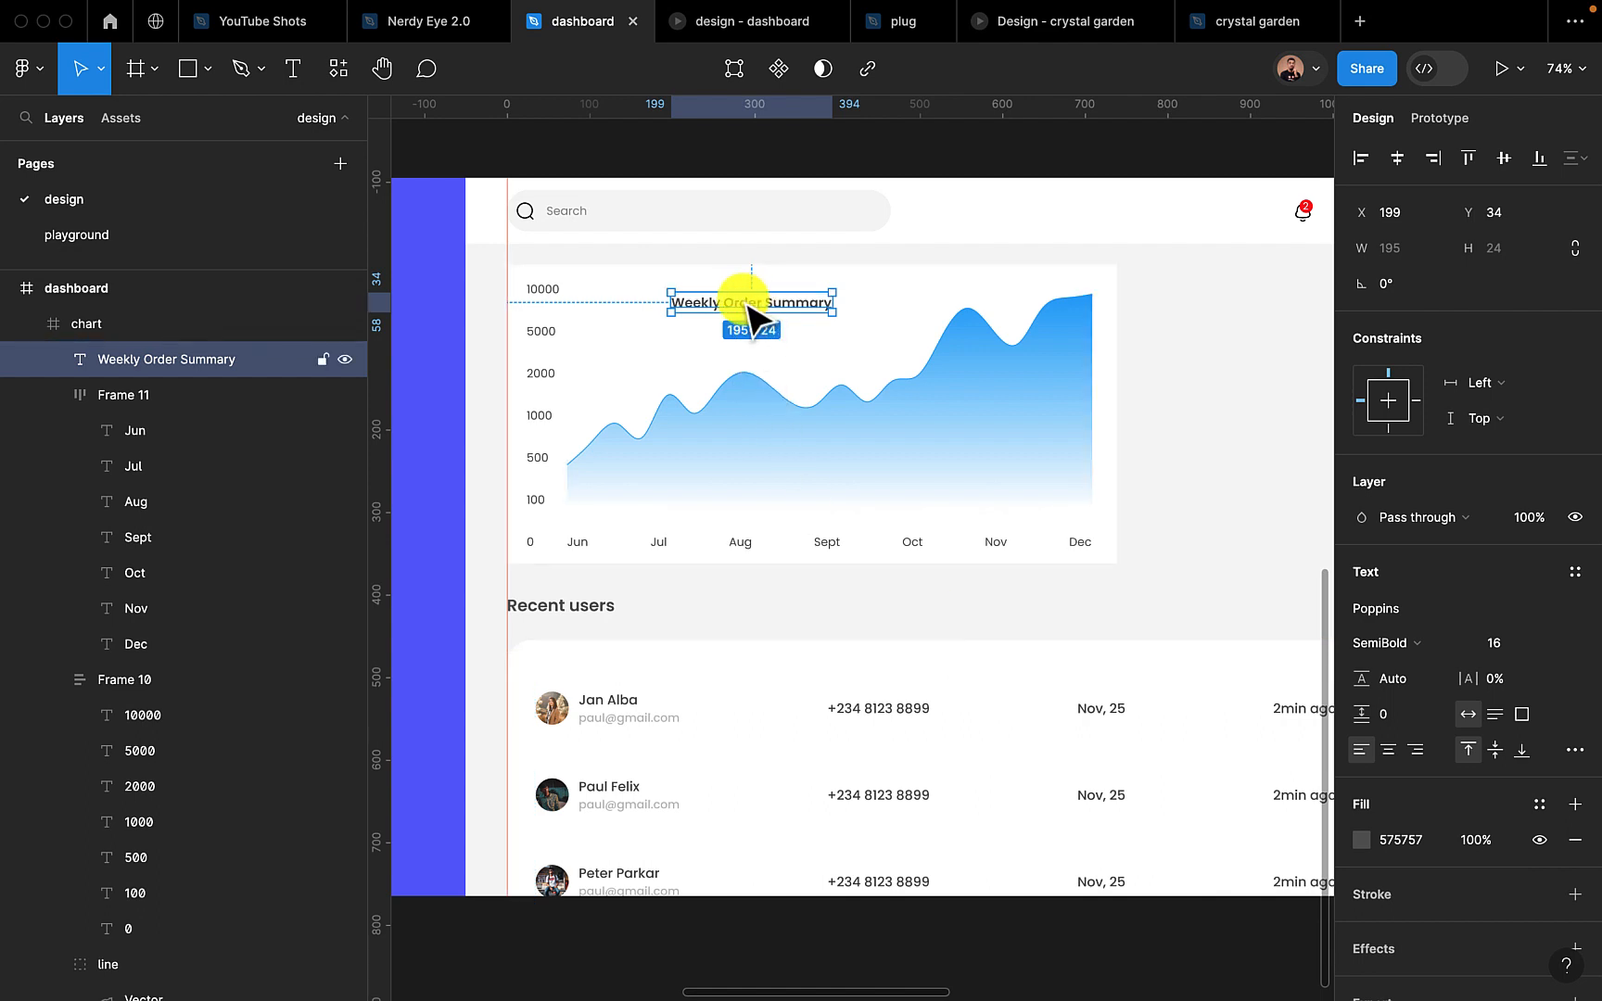
Increase the chart frame's height to 398 and place the title above the 10000 label, aligned with the value labels' left edge
drag(754, 313, 657, 292)
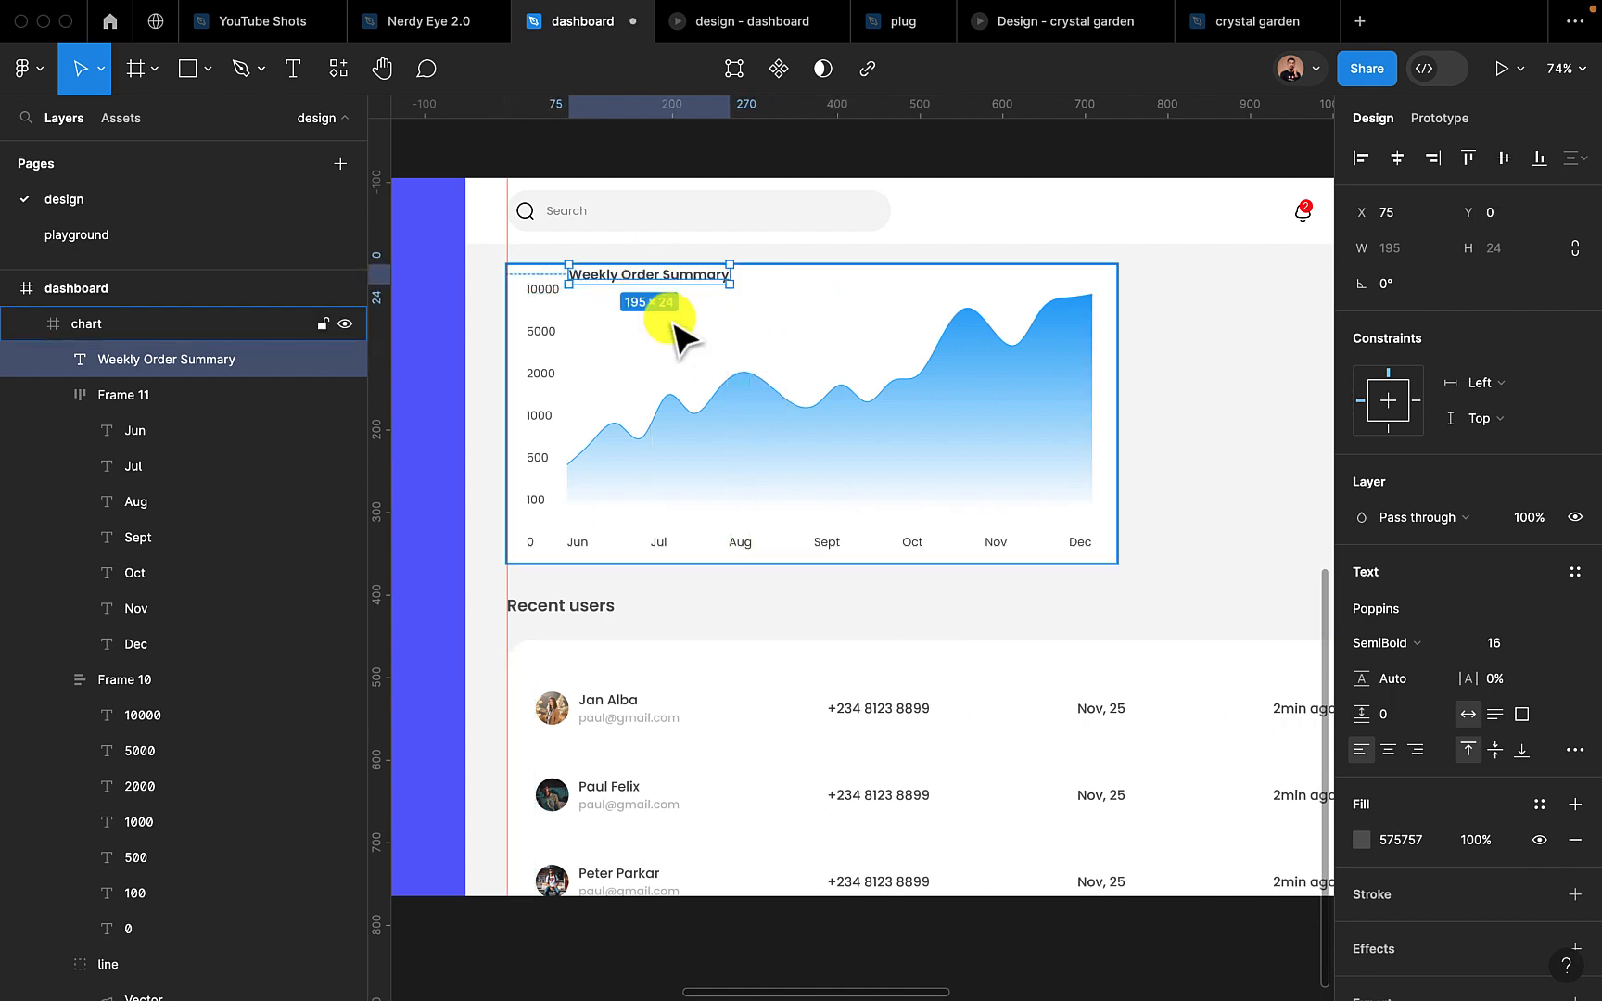
click(723, 413)
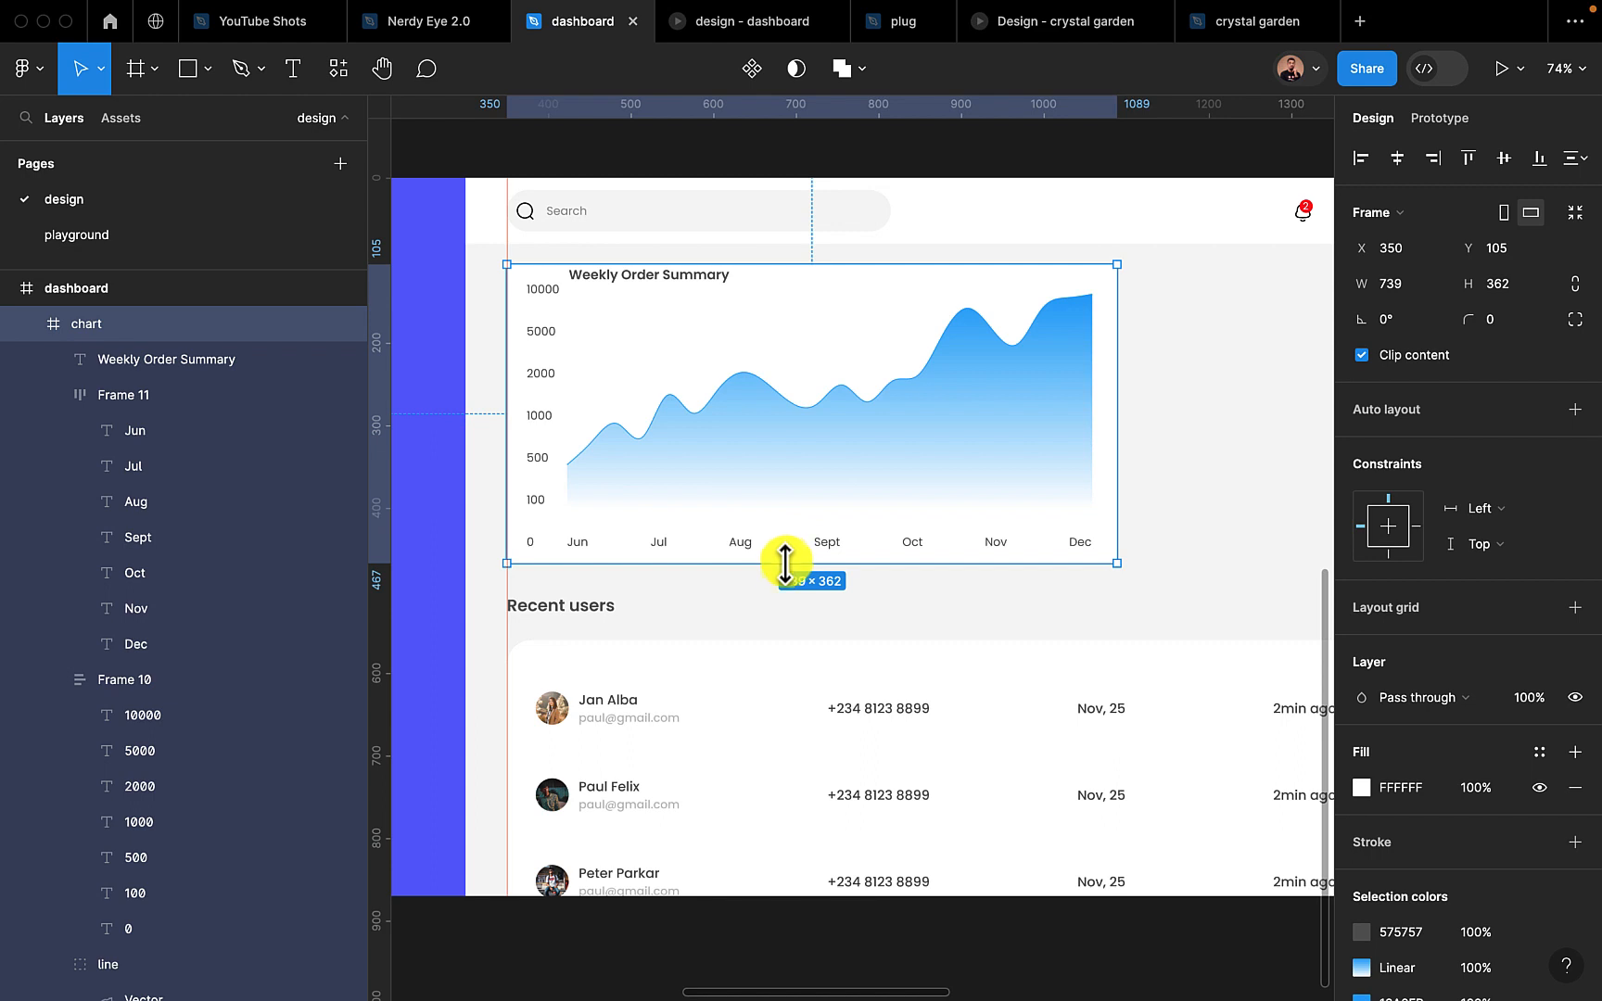
drag(785, 562, 783, 596)
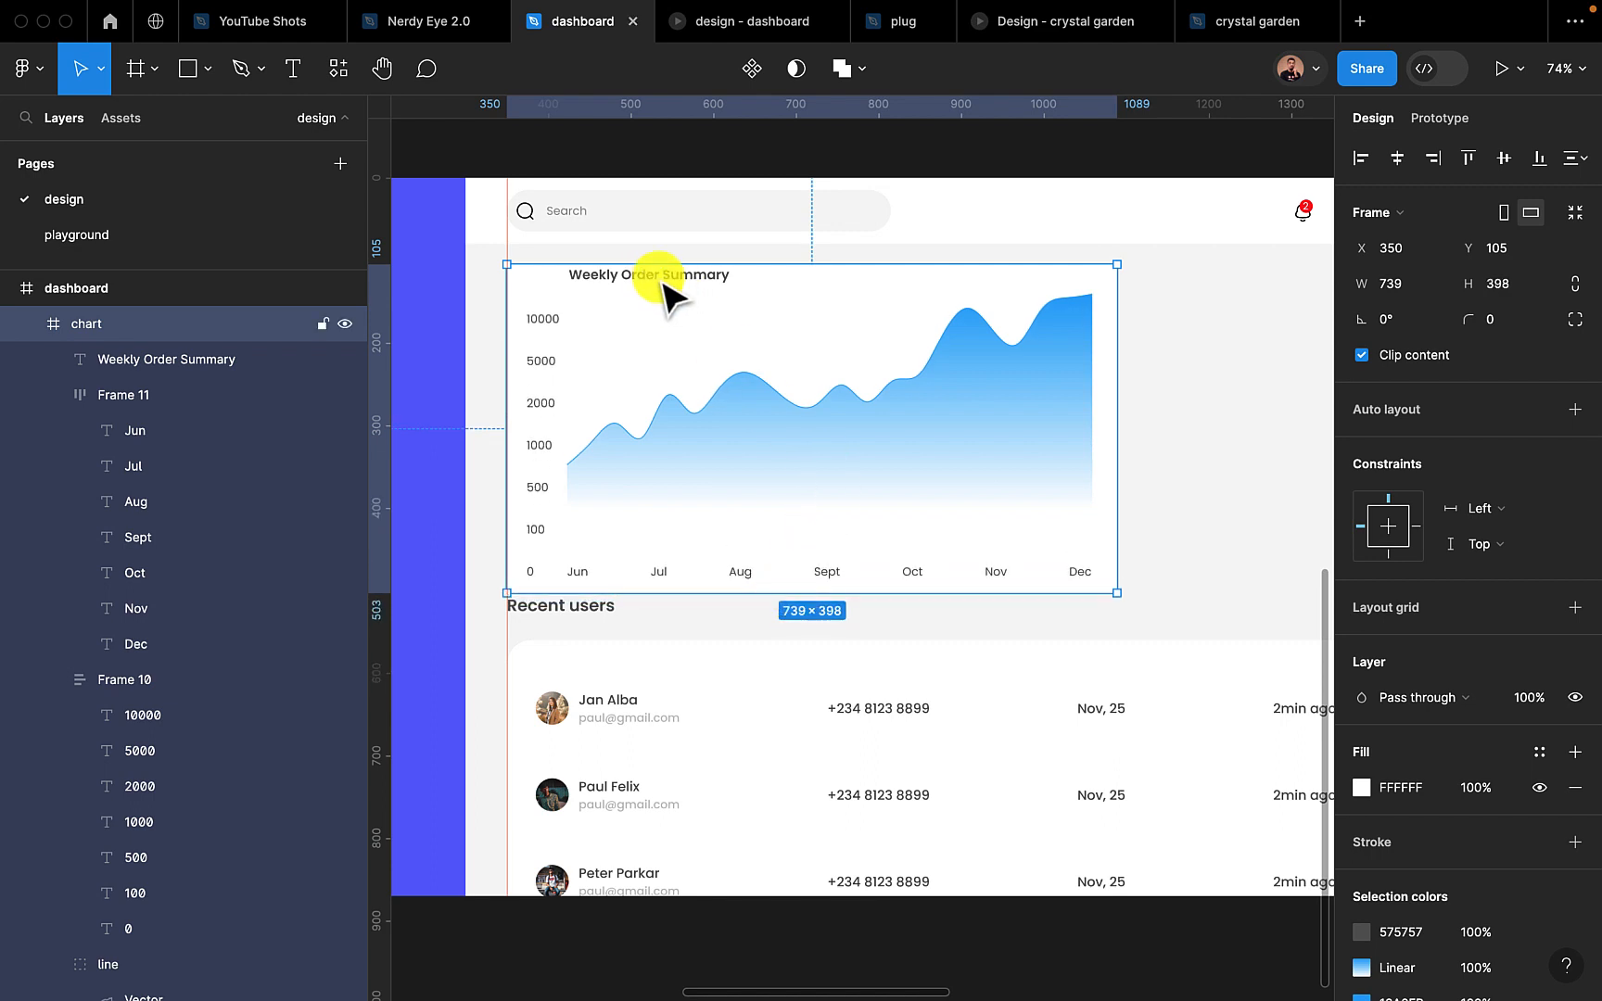
drag(654, 278, 615, 295)
Move the curve group down to Y 66 so it lines up with the value labels
click(707, 475)
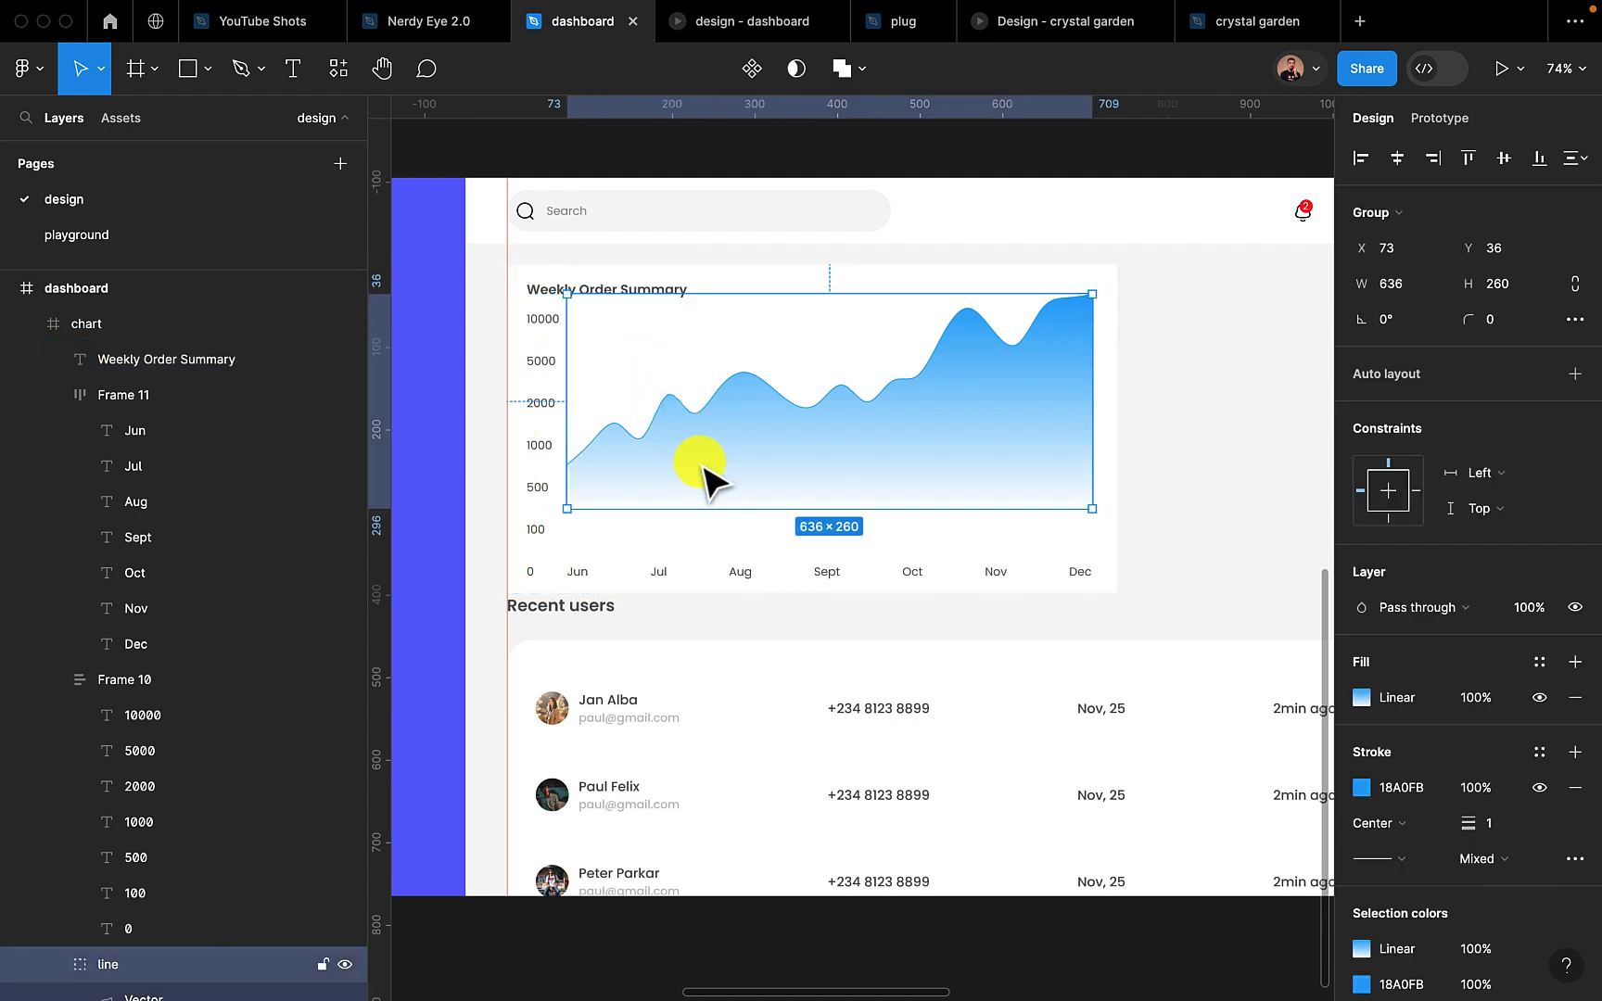
drag(732, 492, 733, 491)
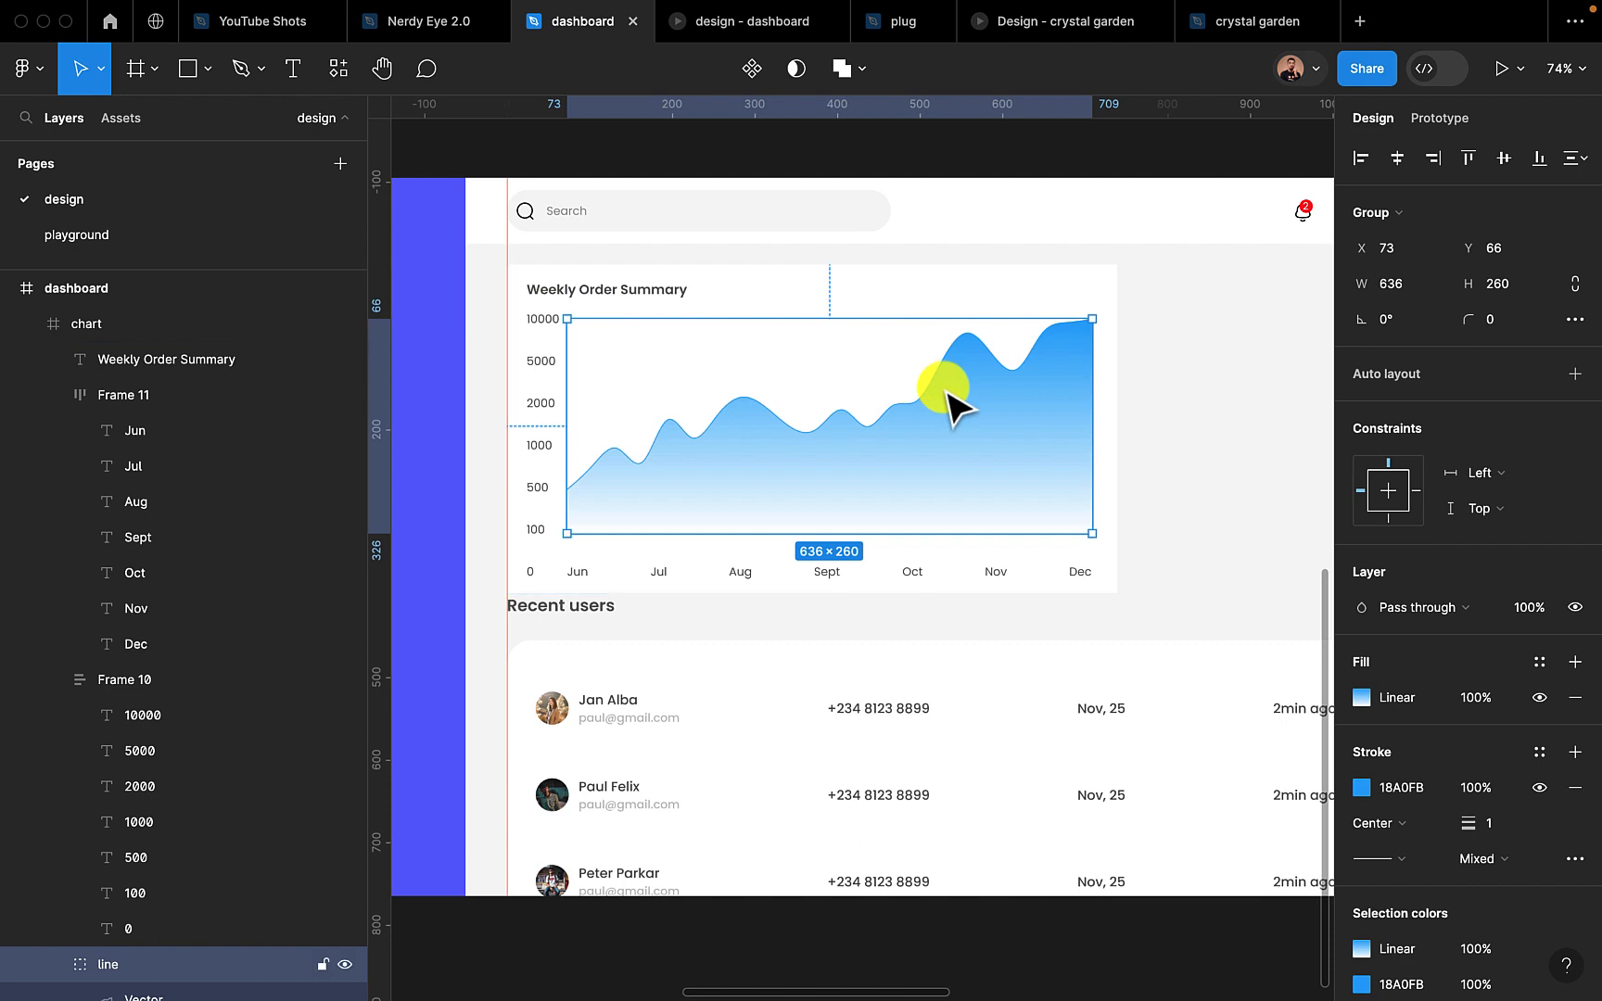
click(1151, 530)
scroll(1158, 556, down, 3)
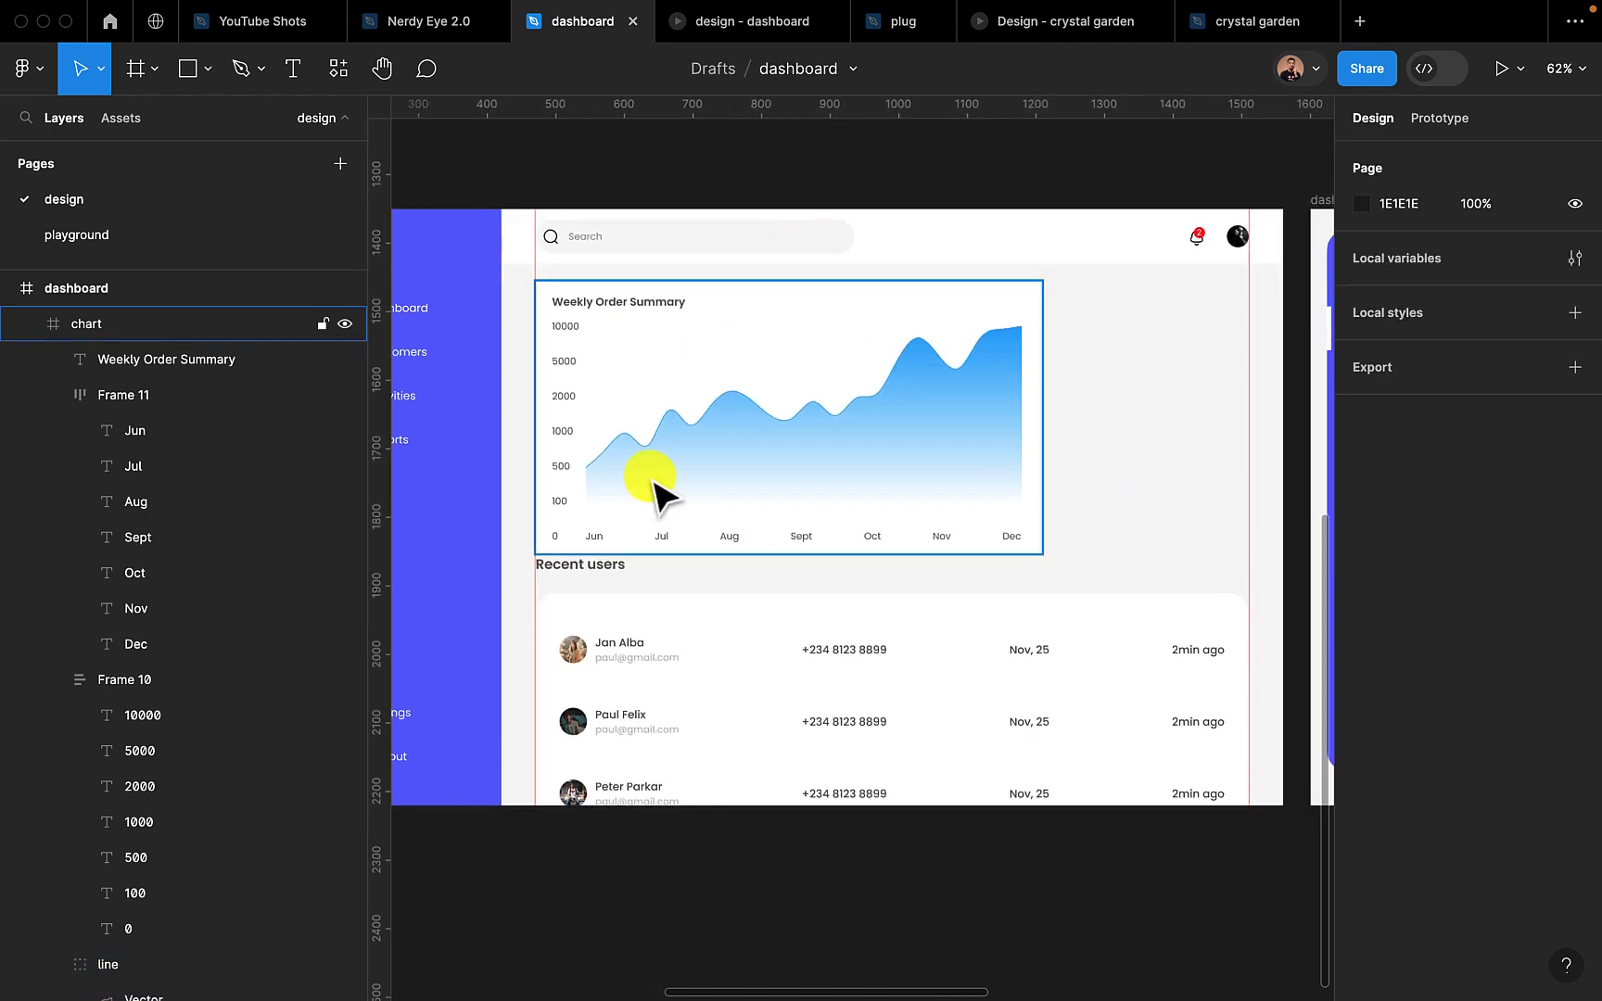
Wrap the Recent users heading and the users list in an auto layout with an item spacing of 20
click(584, 565)
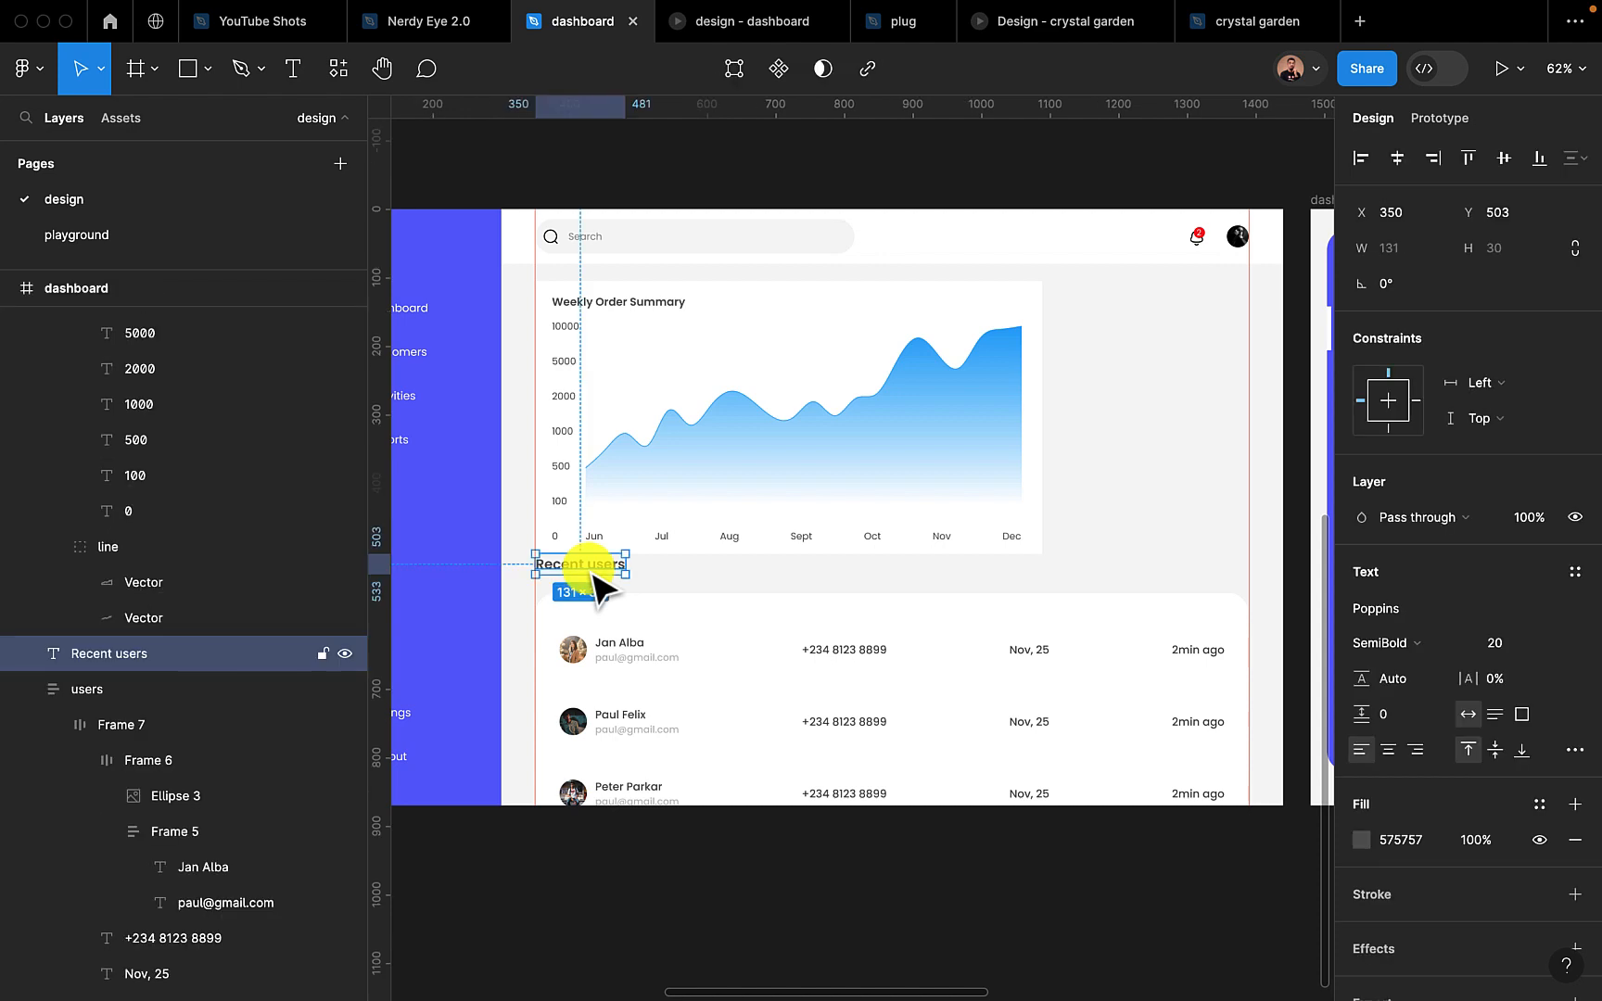
shift+click(684, 634)
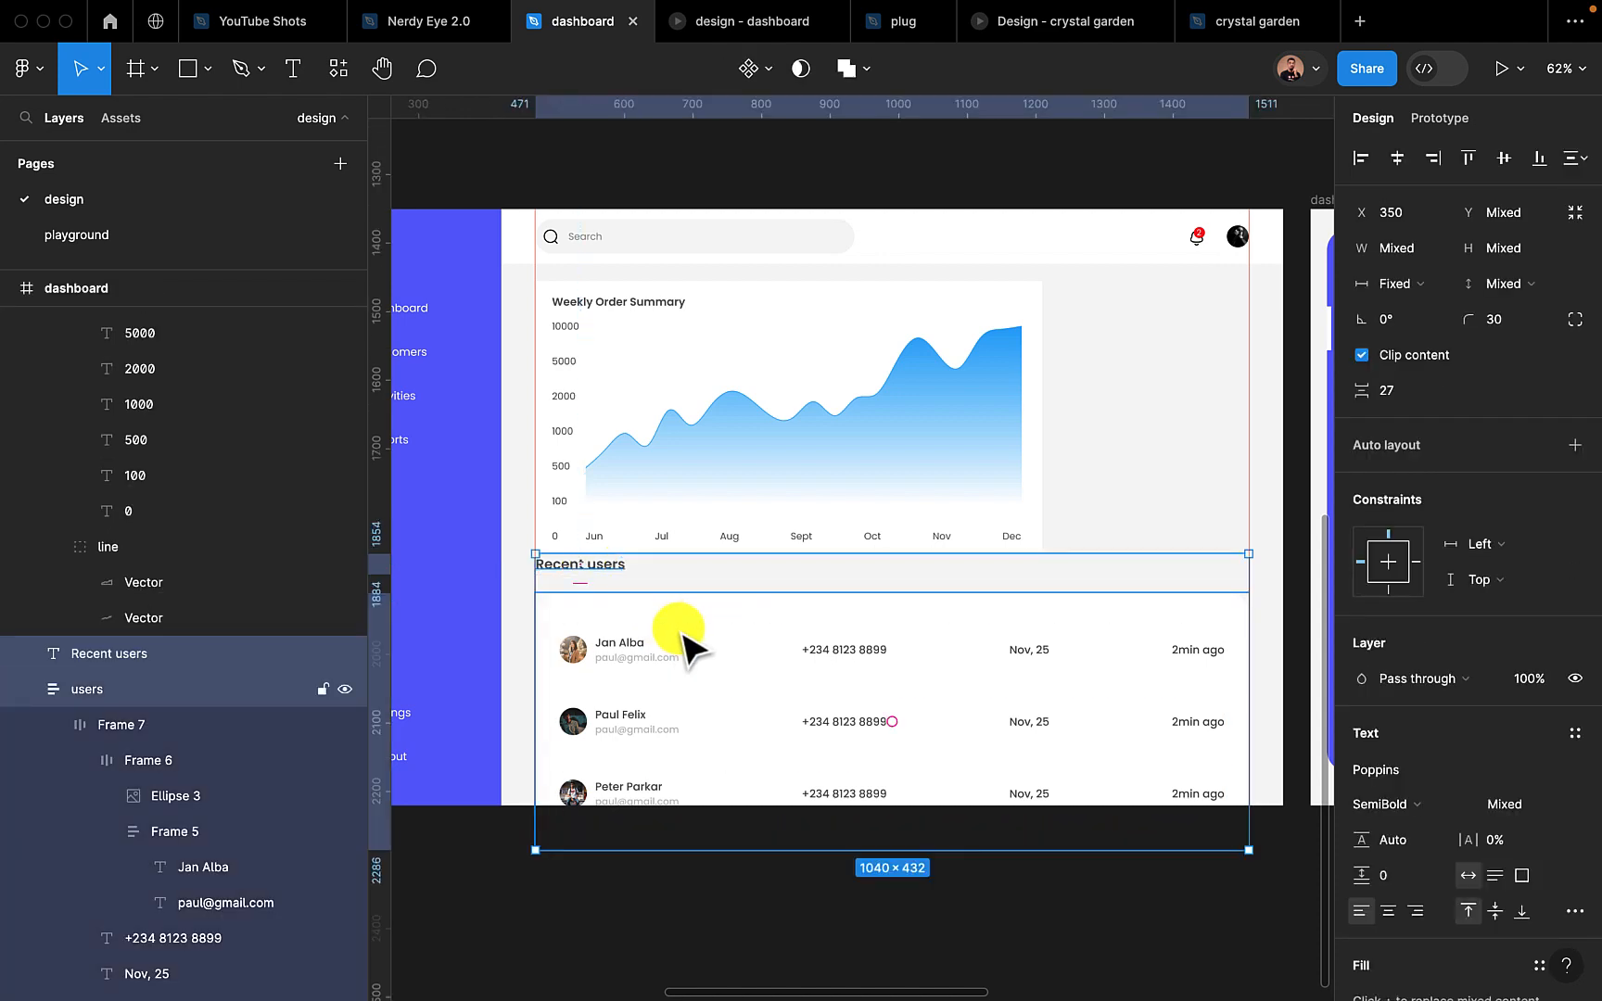
key(shift+a)
click(1407, 527)
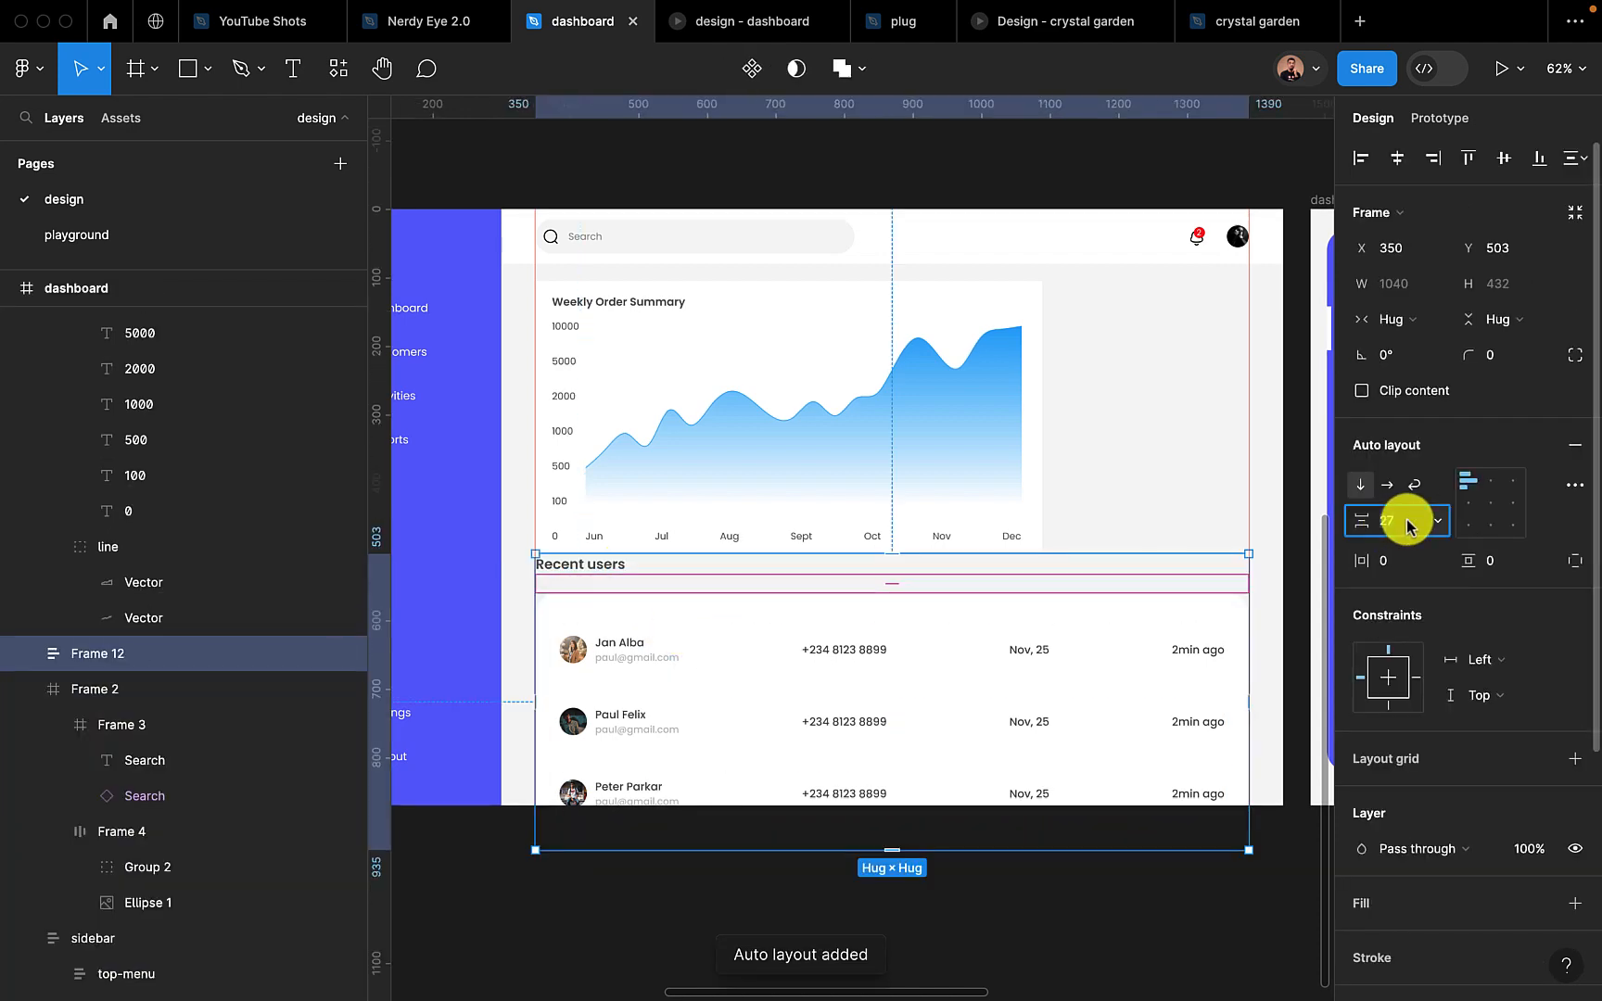
key(Return)
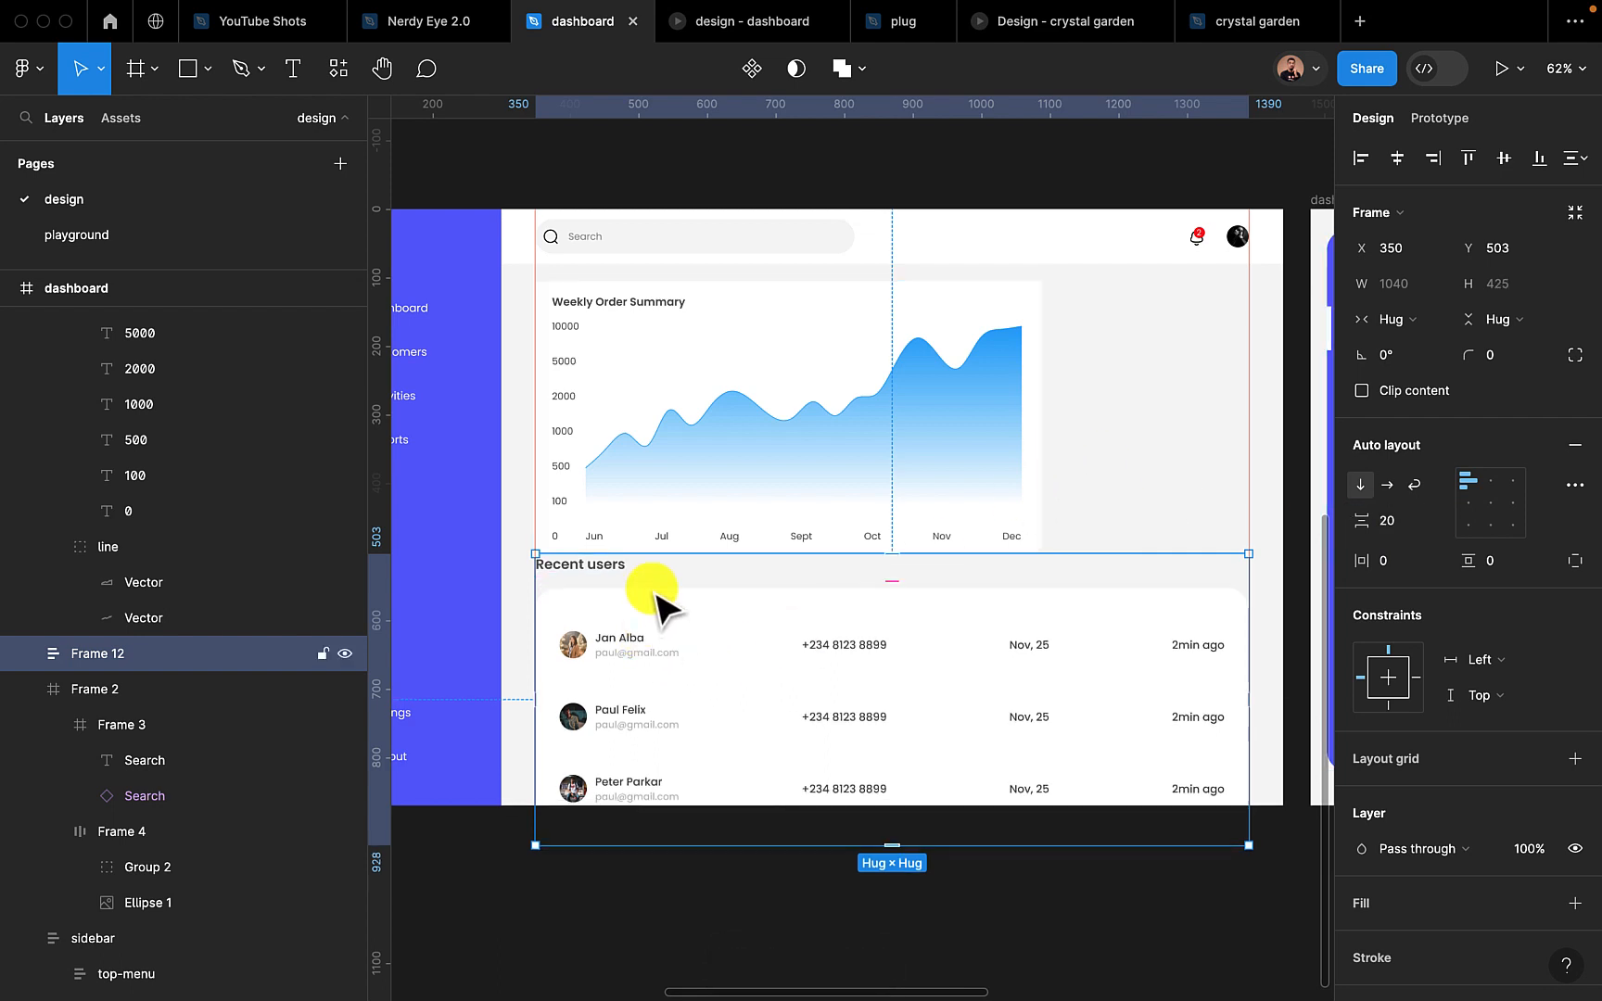
Move the Recent users section down to Y 533 and check the spacing in the prototype preview
drag(655, 601, 658, 629)
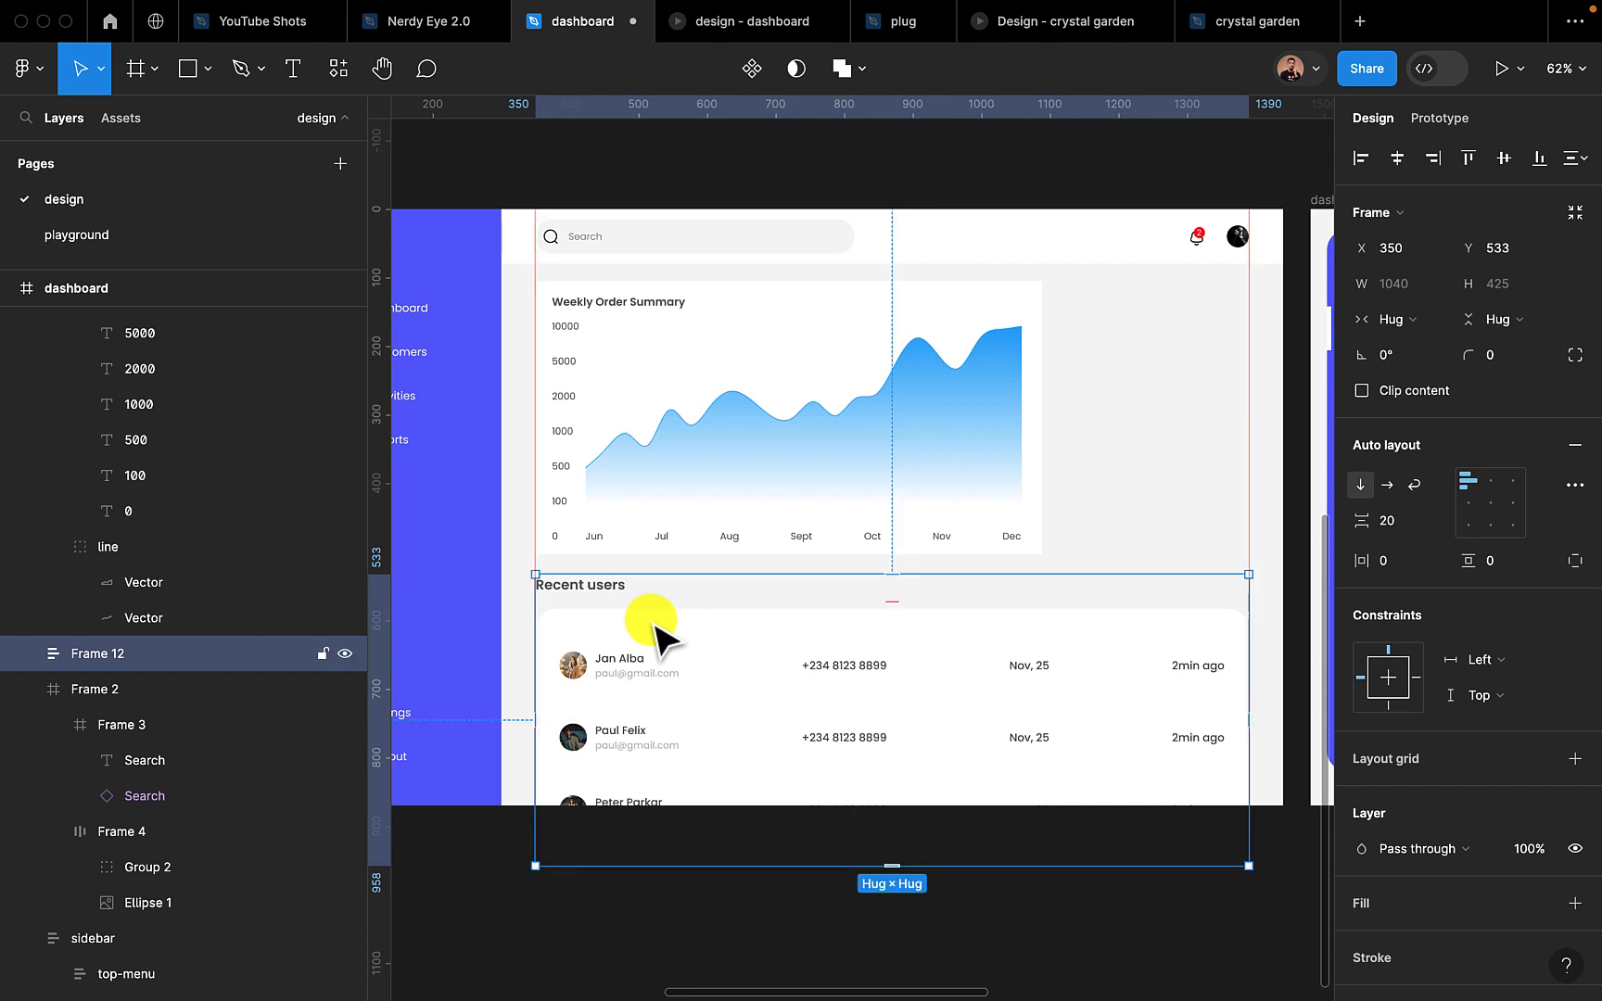
click(718, 23)
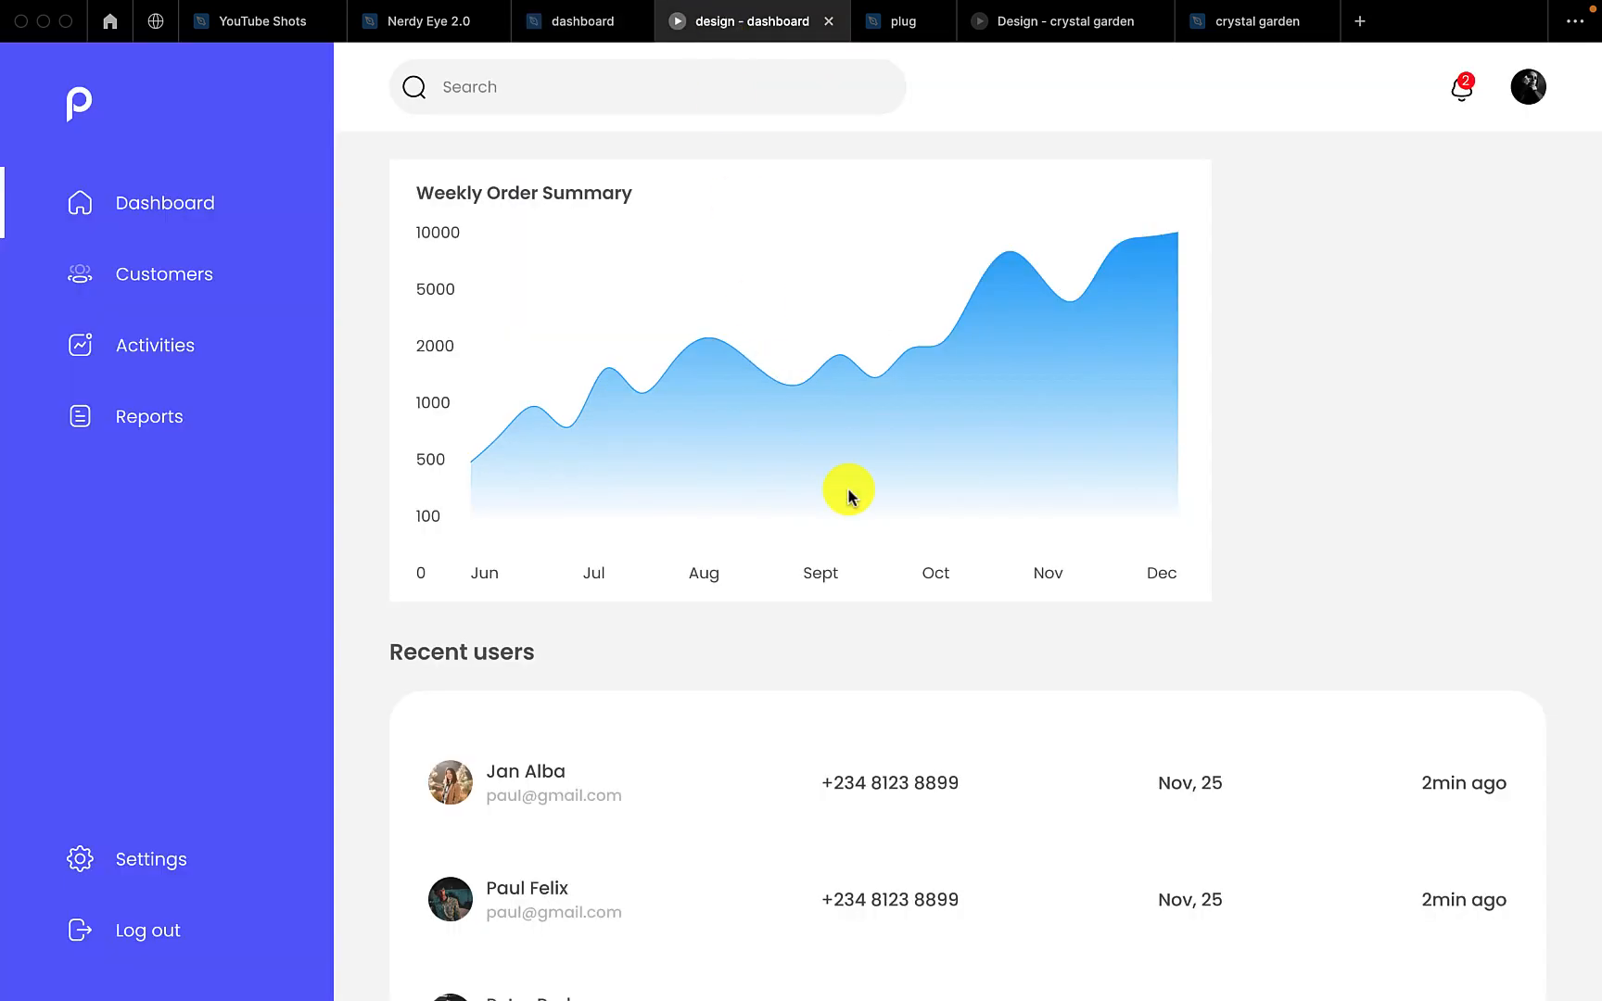
click(568, 20)
Set the chart frame's corner radius to 30 and check the rounded card in the prototype preview
click(733, 322)
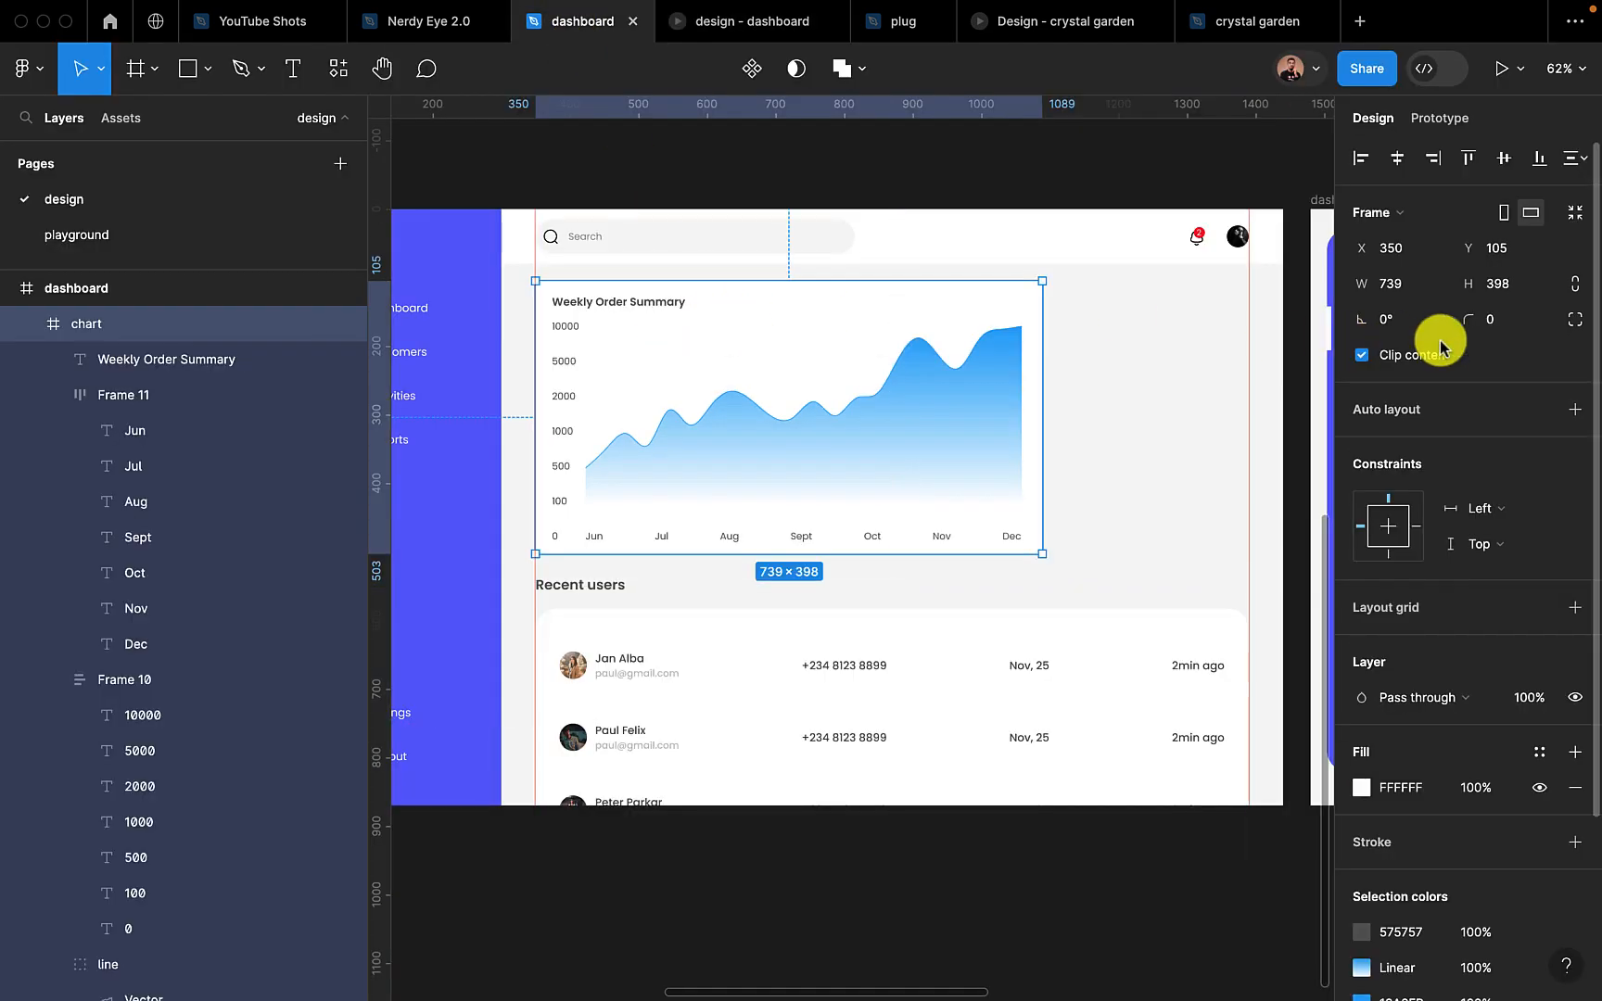
click(1504, 325)
text(3)
key(Return)
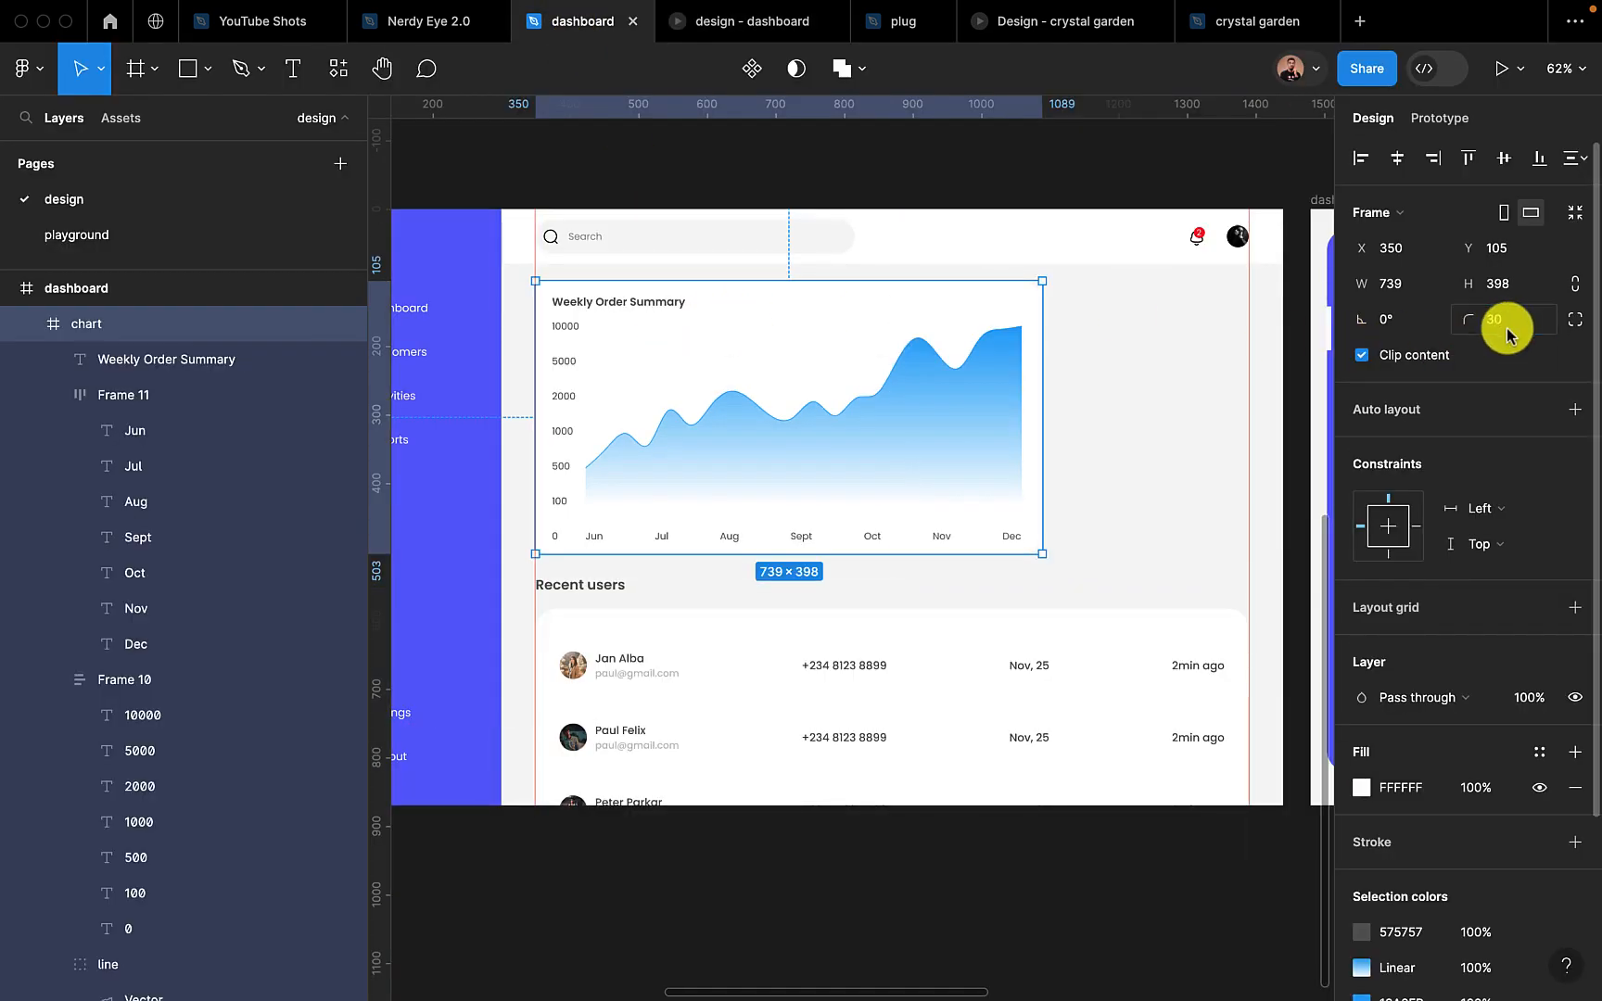
click(730, 20)
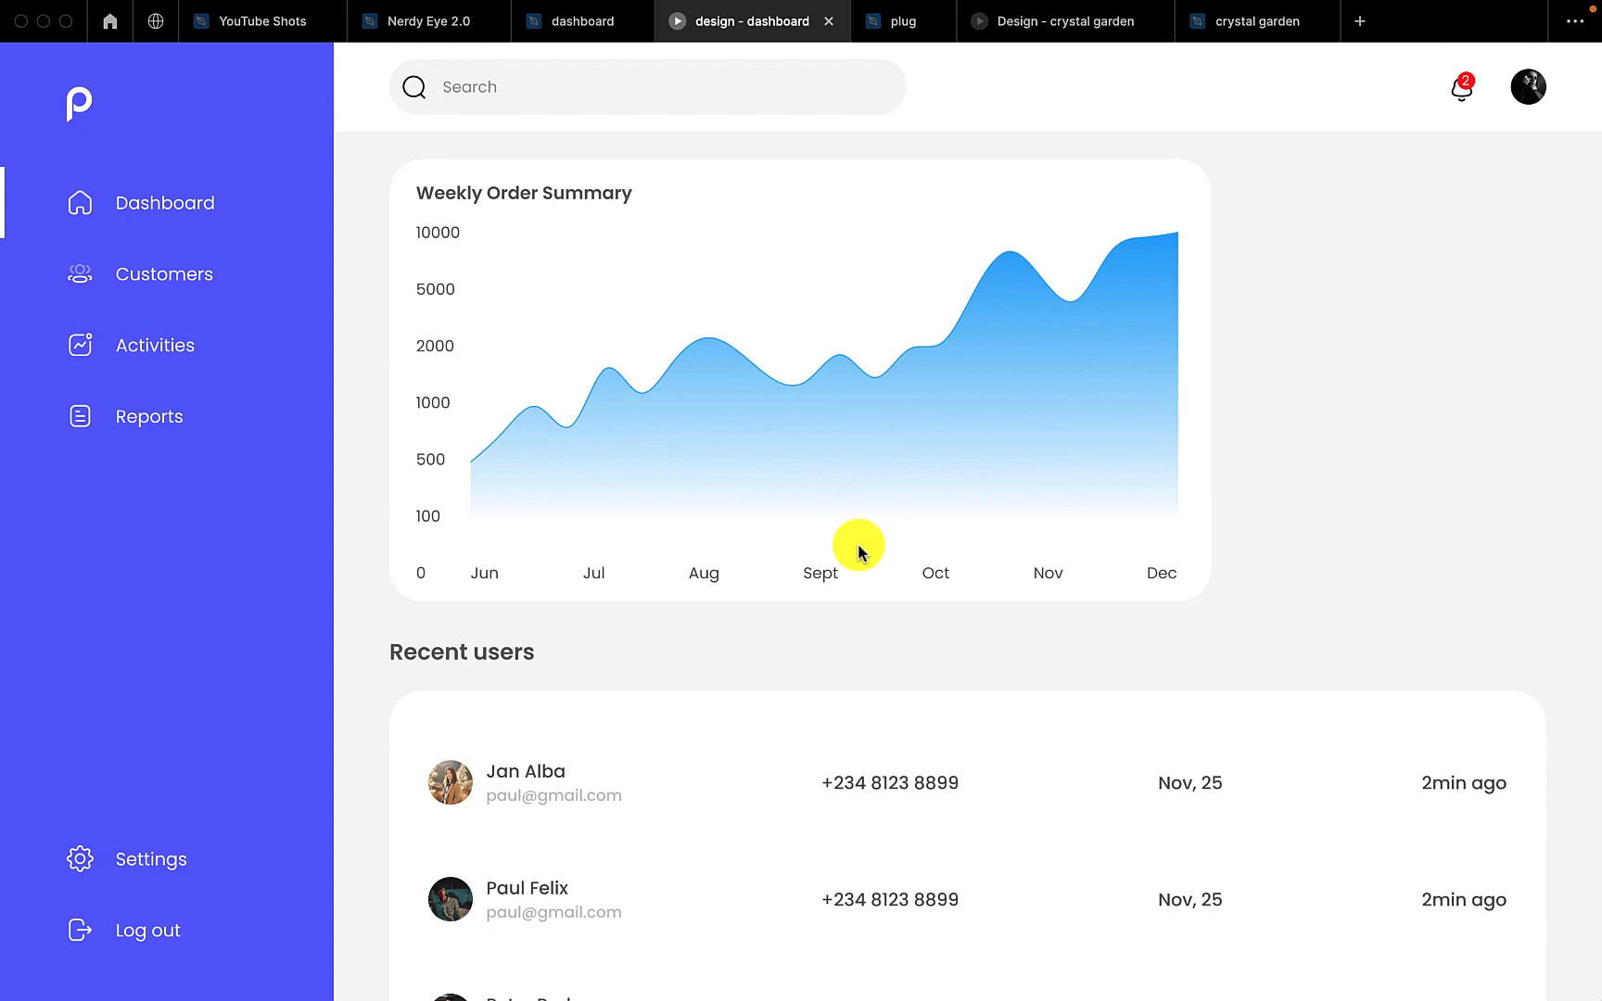
click(587, 26)
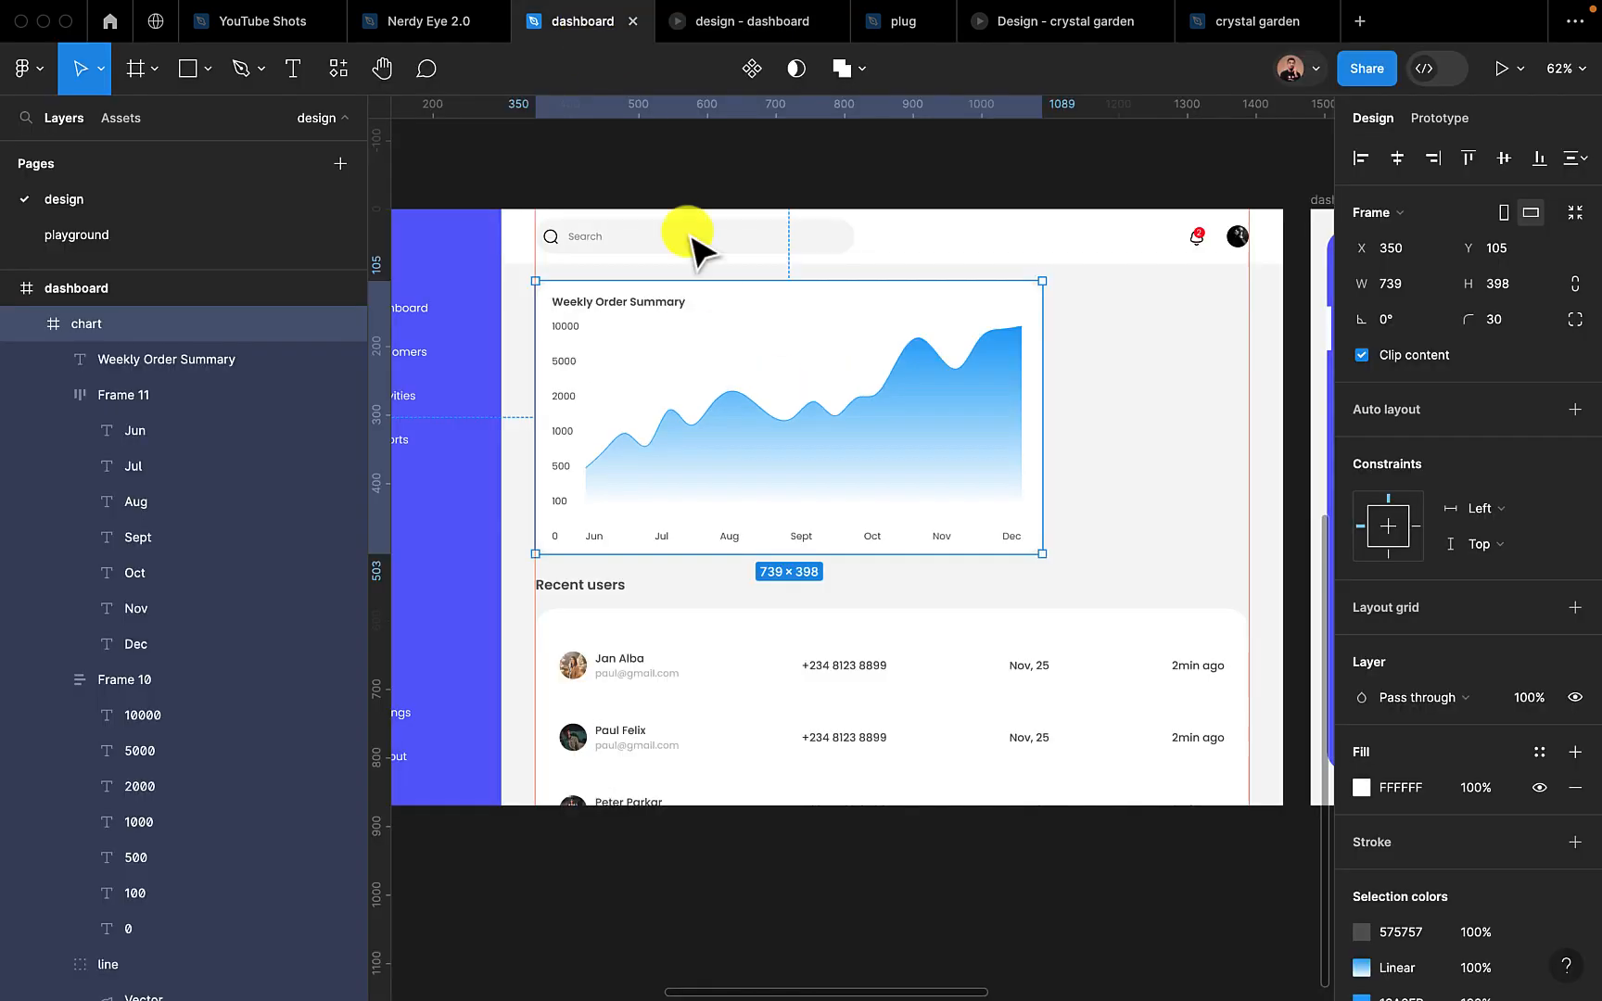
scroll(765, 454, up, 5)
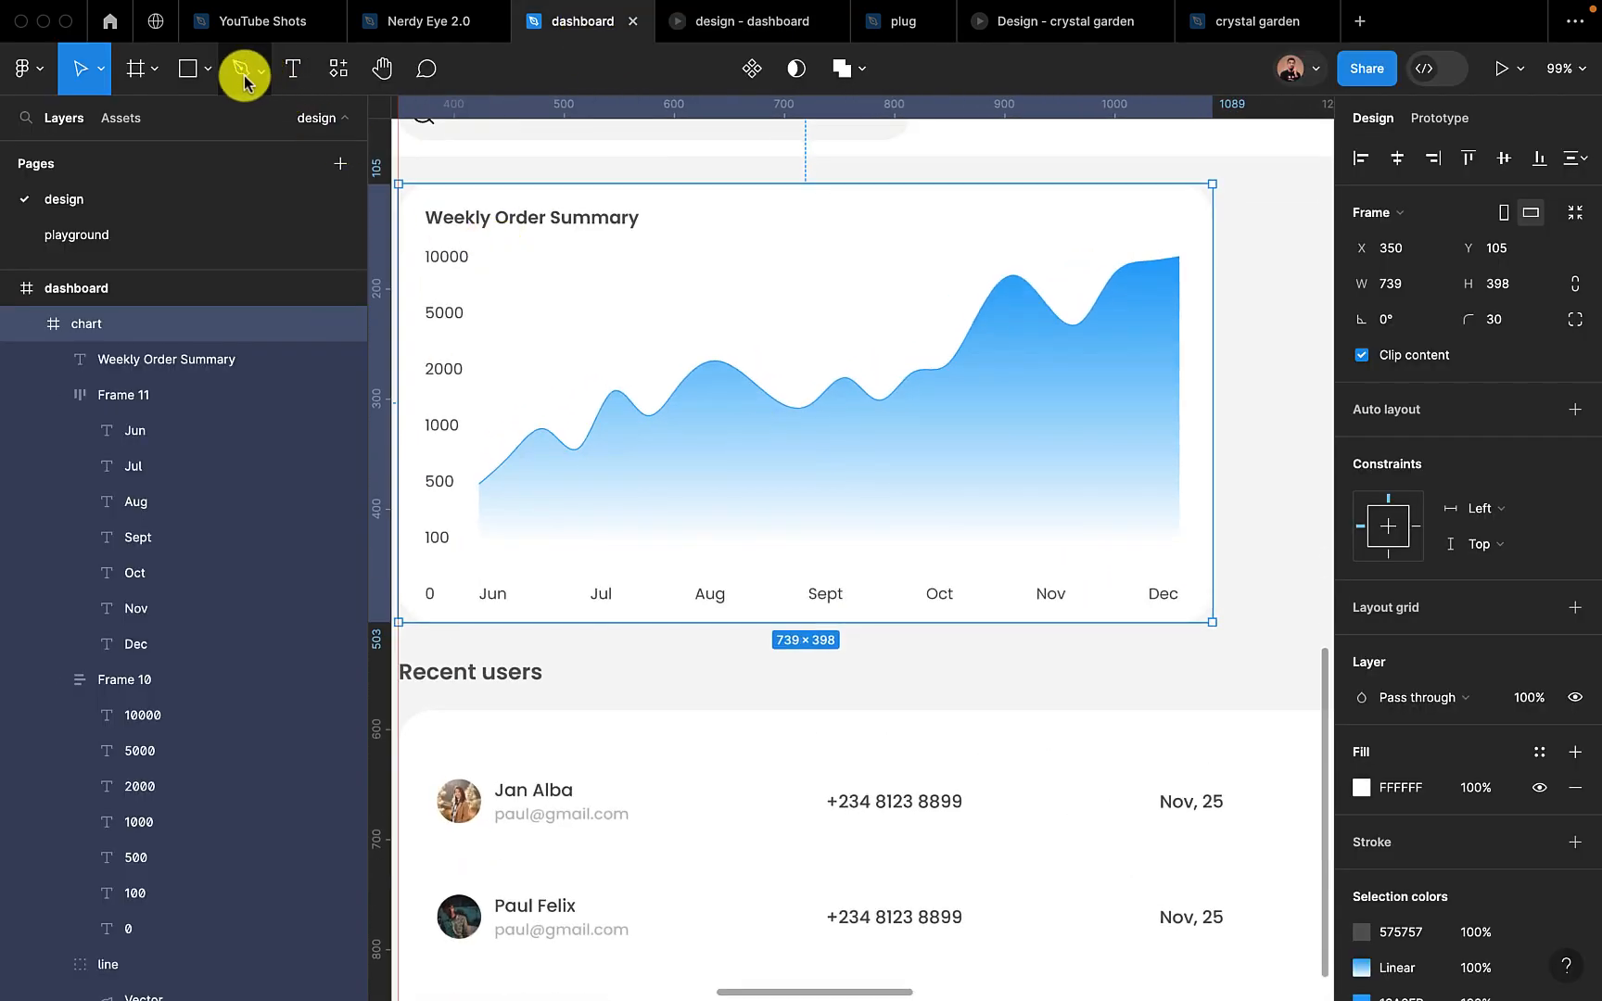
click(210, 70)
click(185, 204)
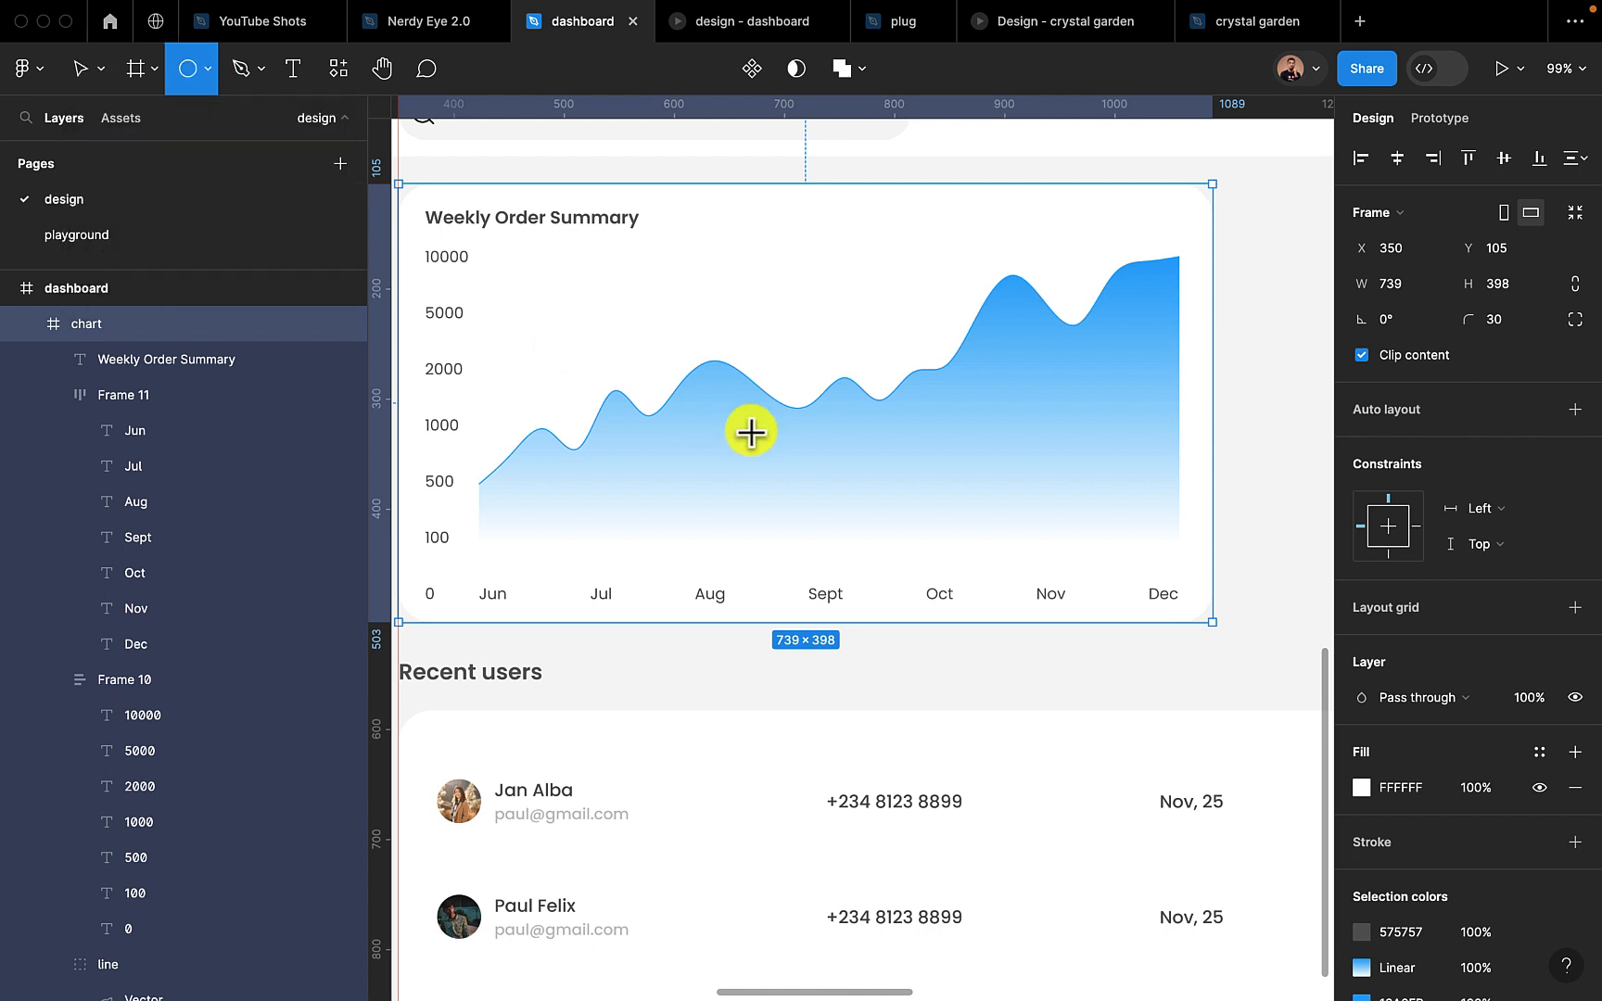
drag(760, 374, 791, 414)
key(Delete)
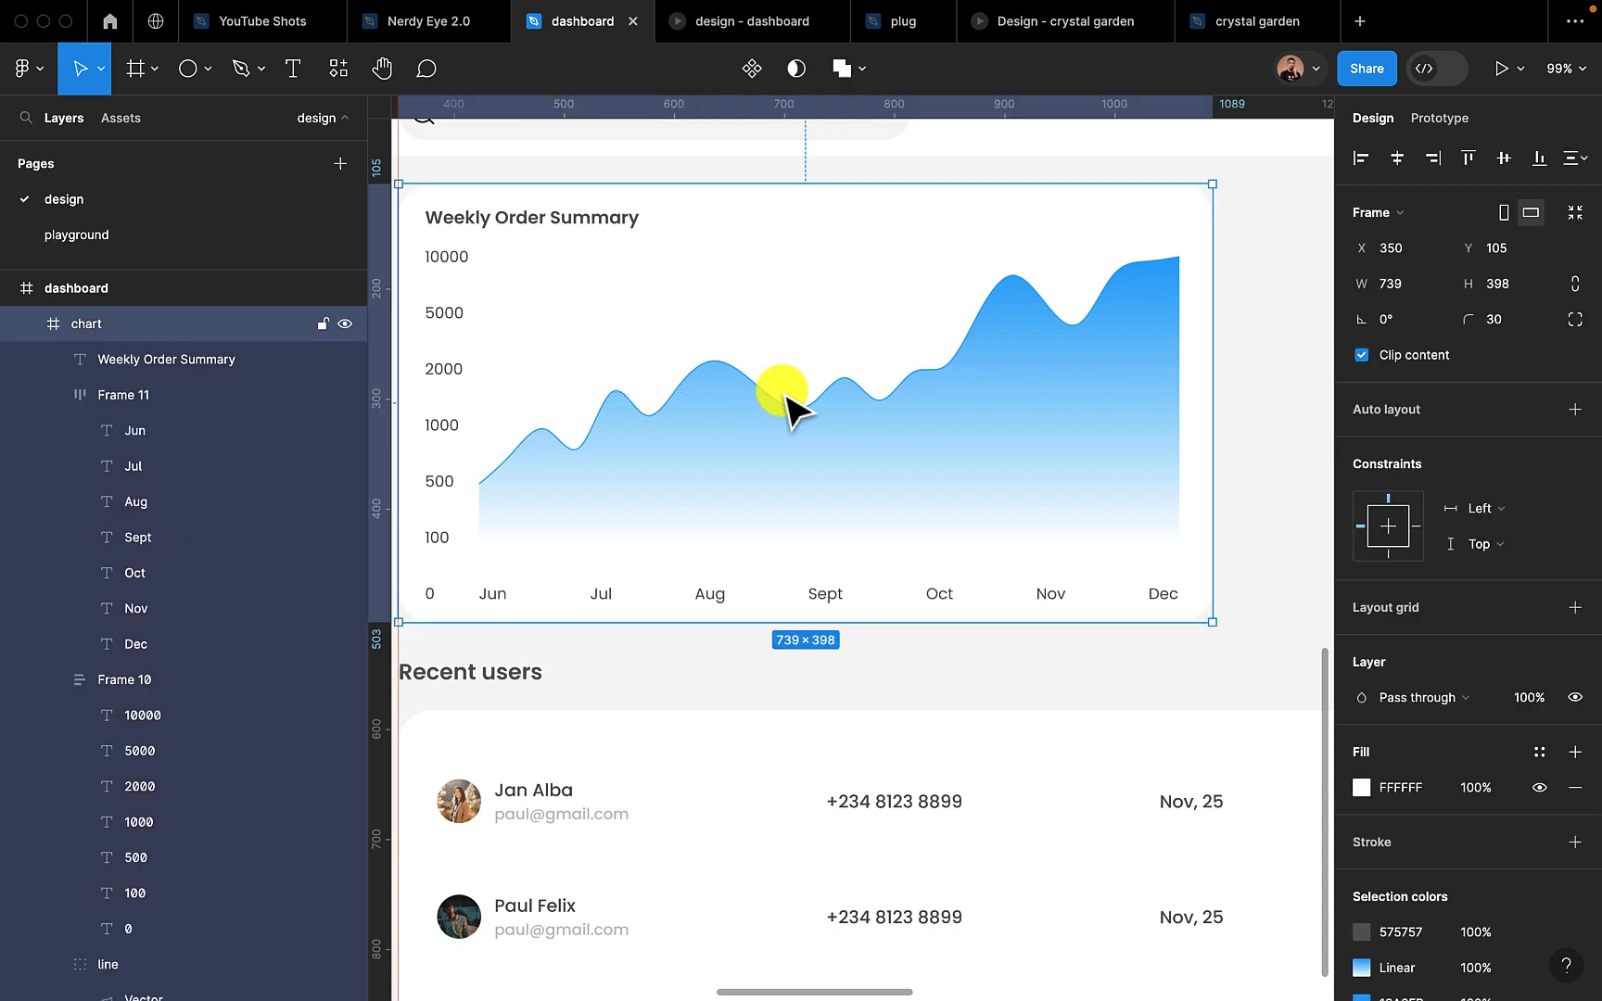
Draw a 20 × 20 circle in the chart and place it on the curve's peak above Aug, at X 277, Y 153
click(188, 68)
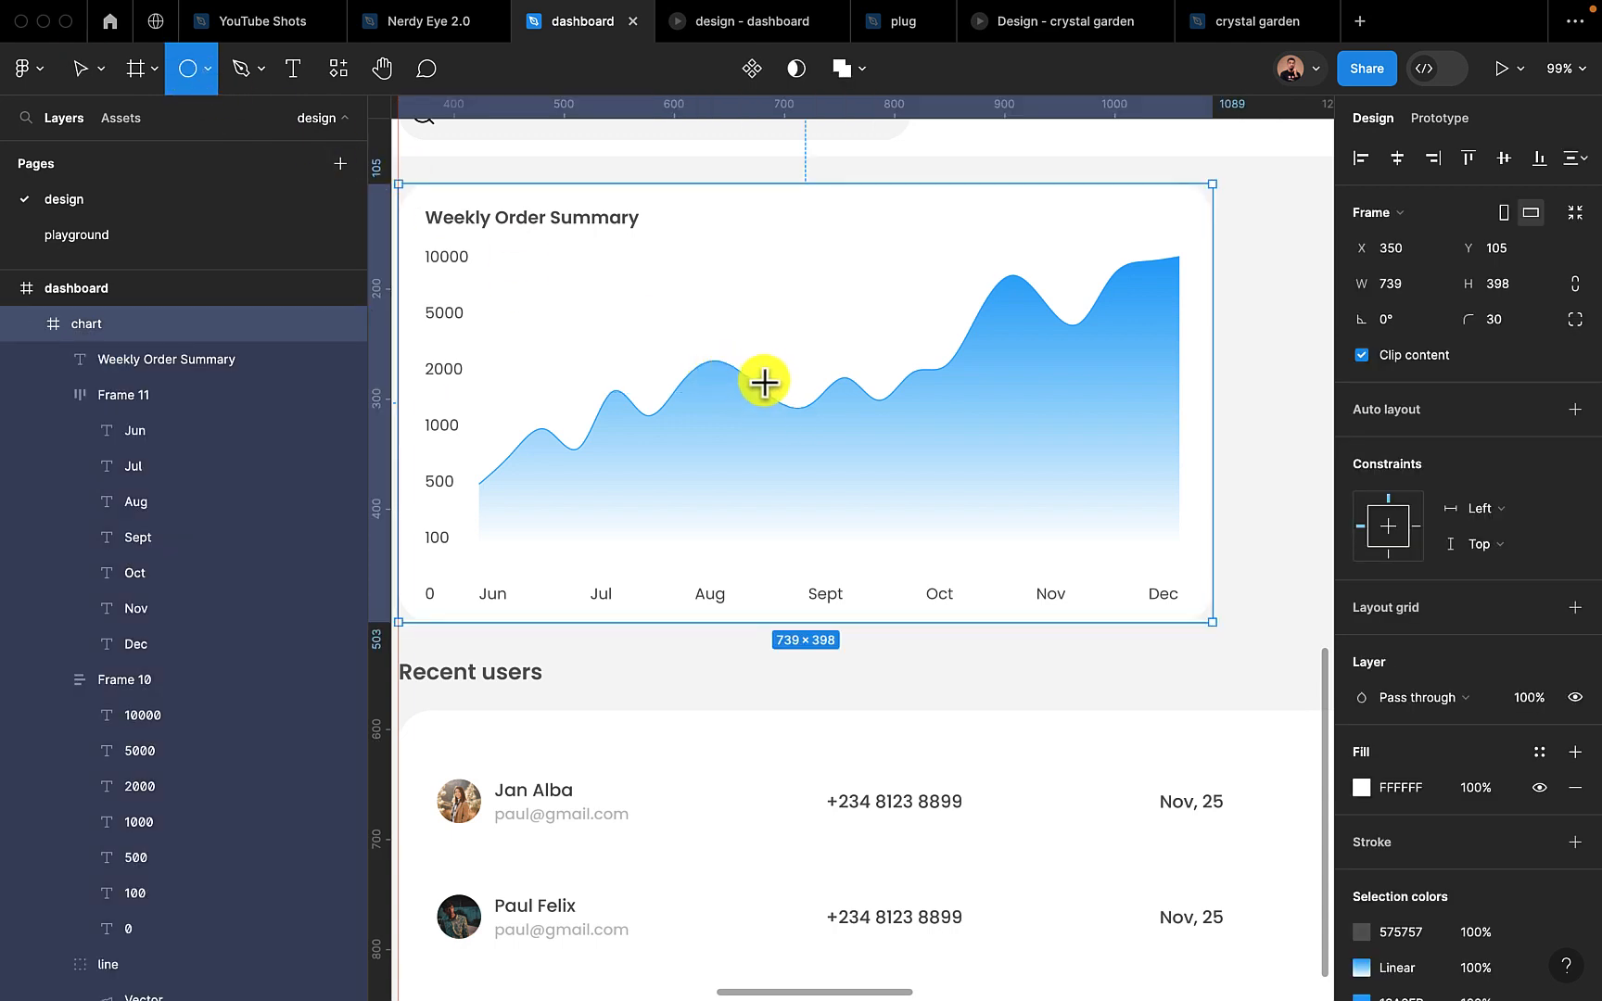
drag(762, 376, 805, 416)
click(1499, 255)
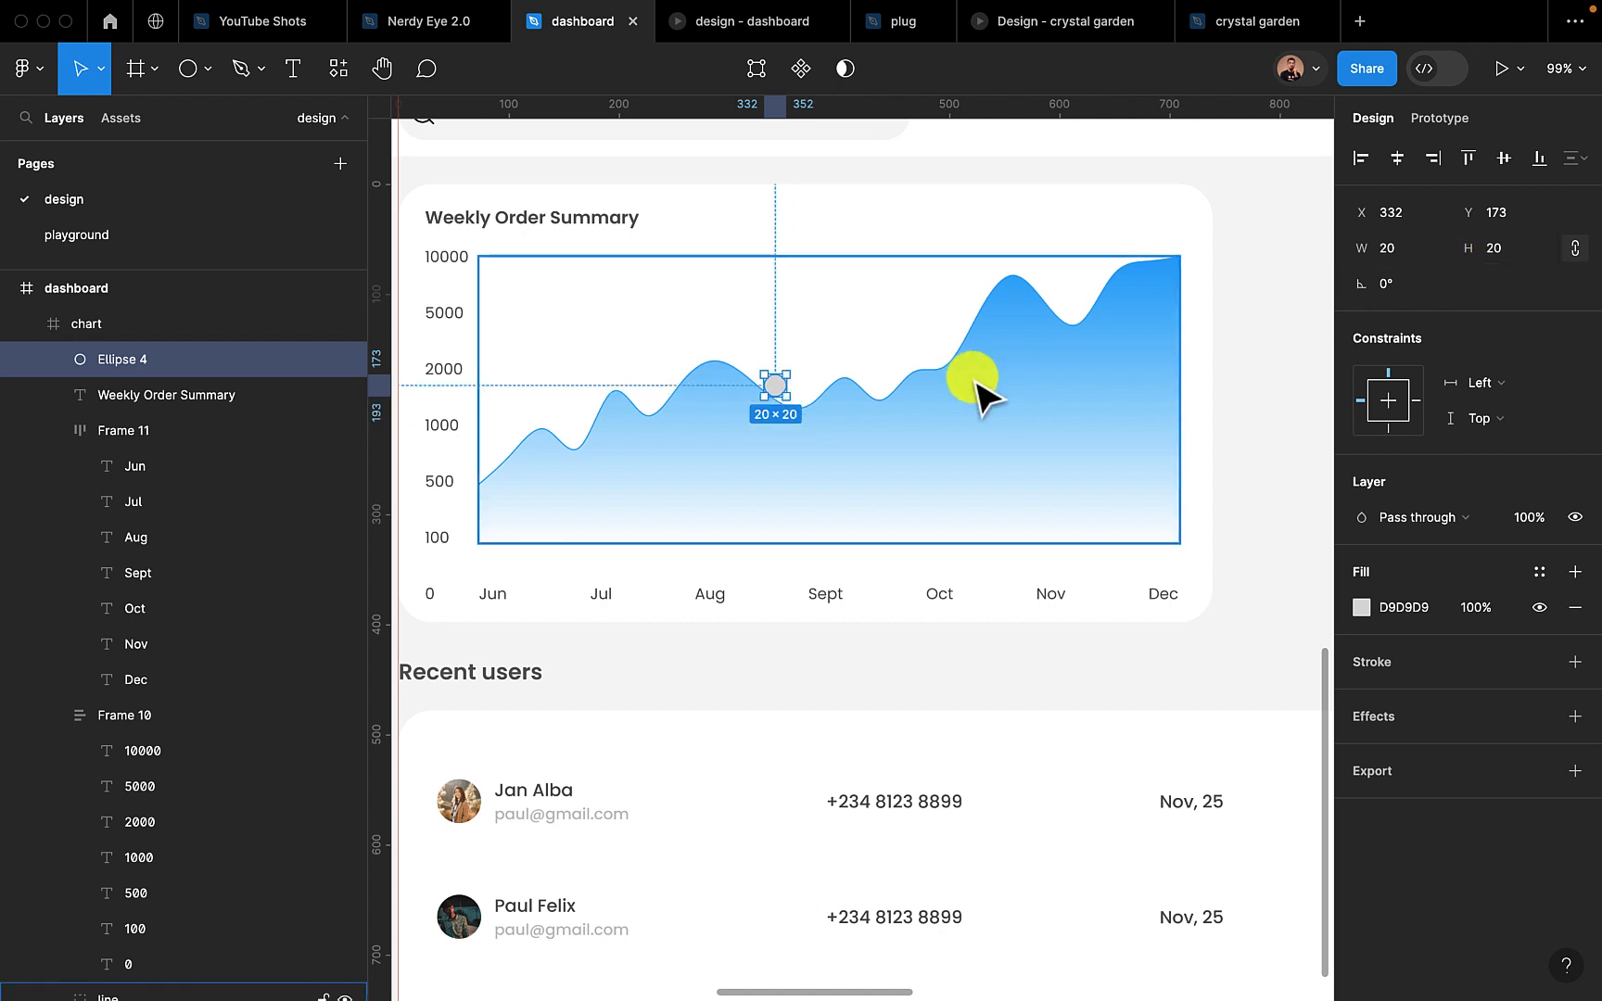
click(784, 385)
mouse_move(781, 386)
mouse_down()
mouse_move(813, 397)
mouse_move(720, 362)
mouse_up()
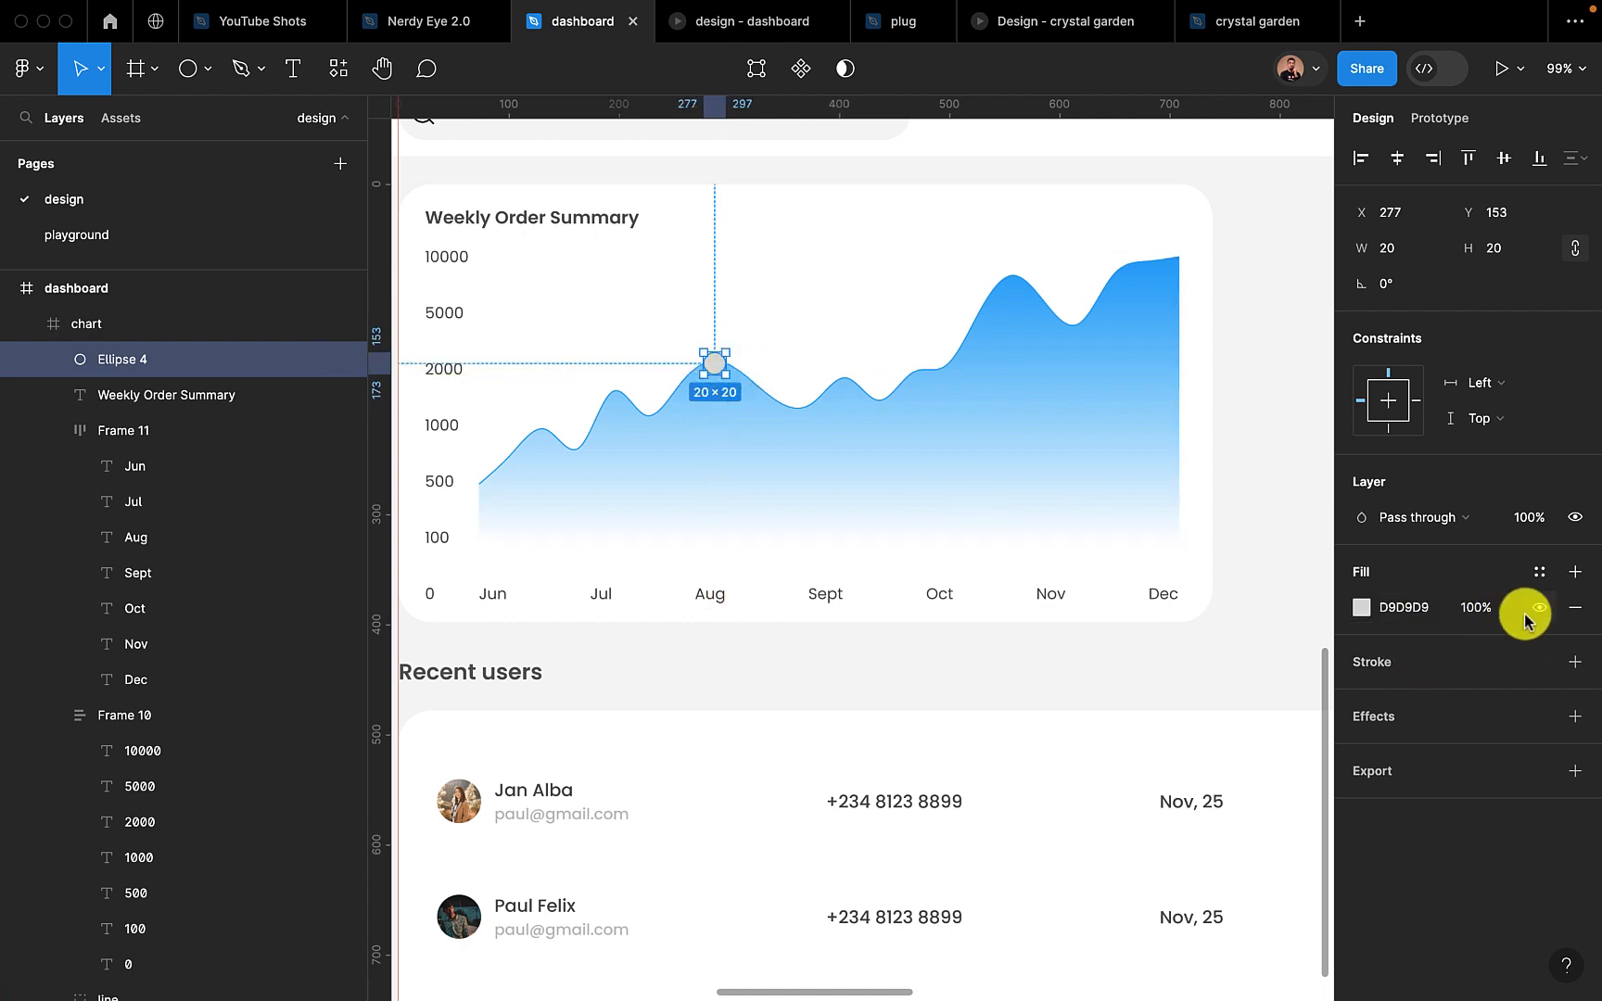
Fill the circle marker with white (FFFFFF) and add a stroke to it
click(1356, 610)
drag(1128, 466, 1011, 388)
click(1314, 364)
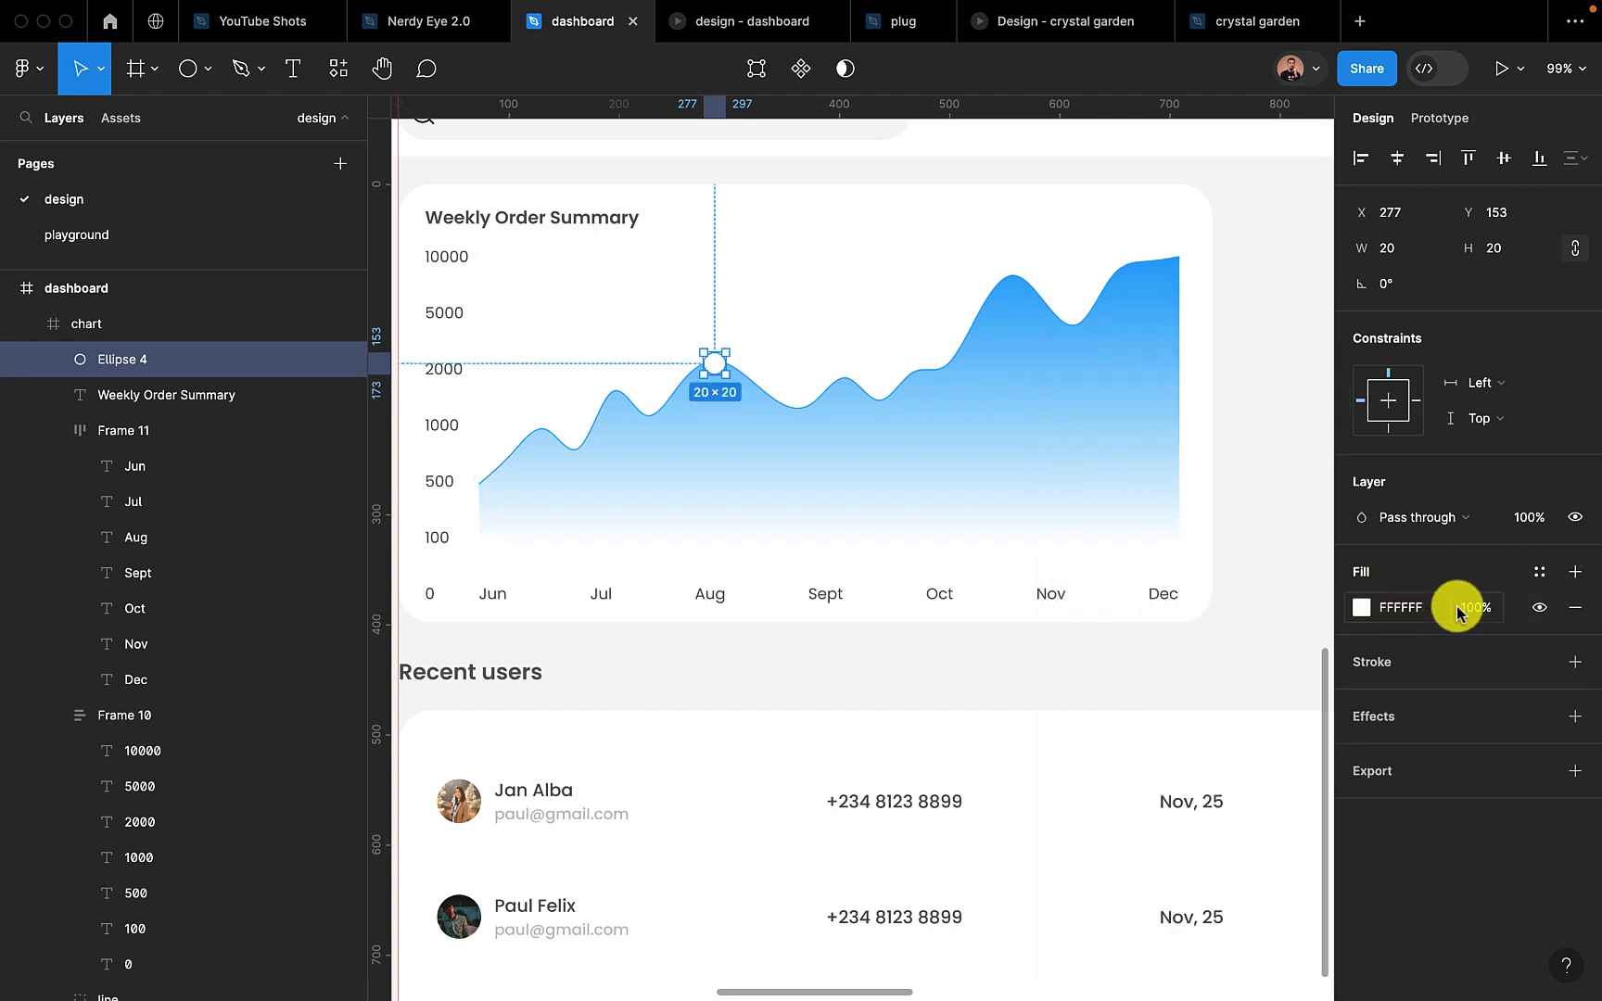
click(1573, 661)
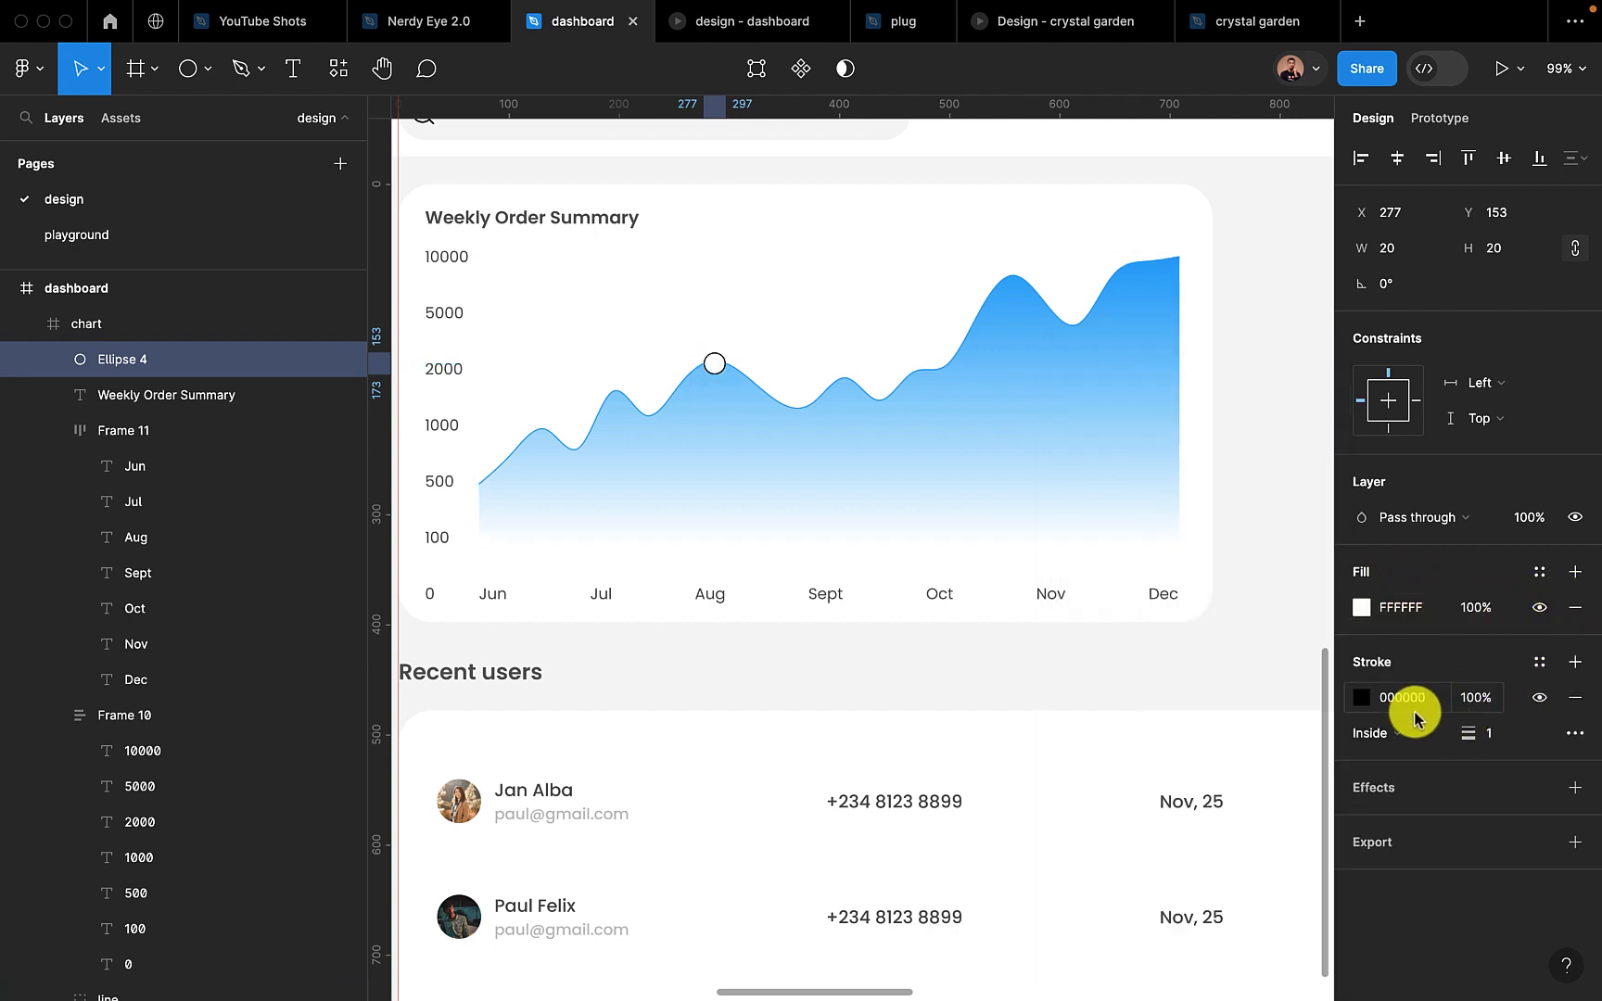
Set the circle marker's stroke weight to 2 and its stroke colour to the document blue 18A0FB
click(1483, 735)
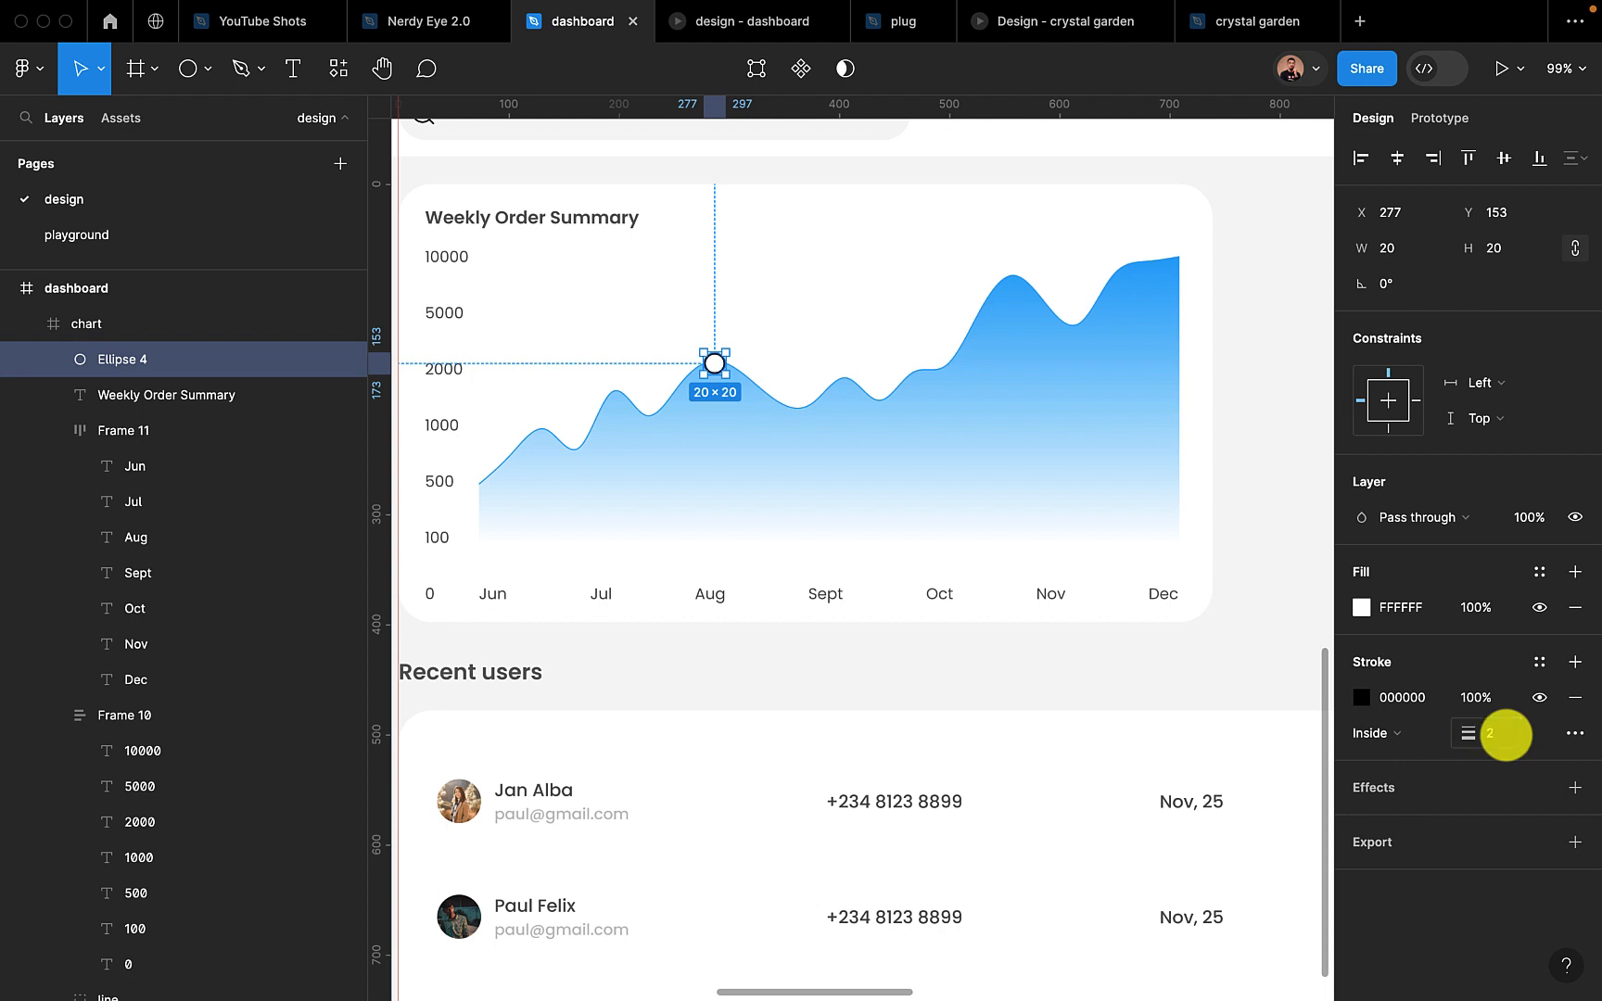
click(1362, 697)
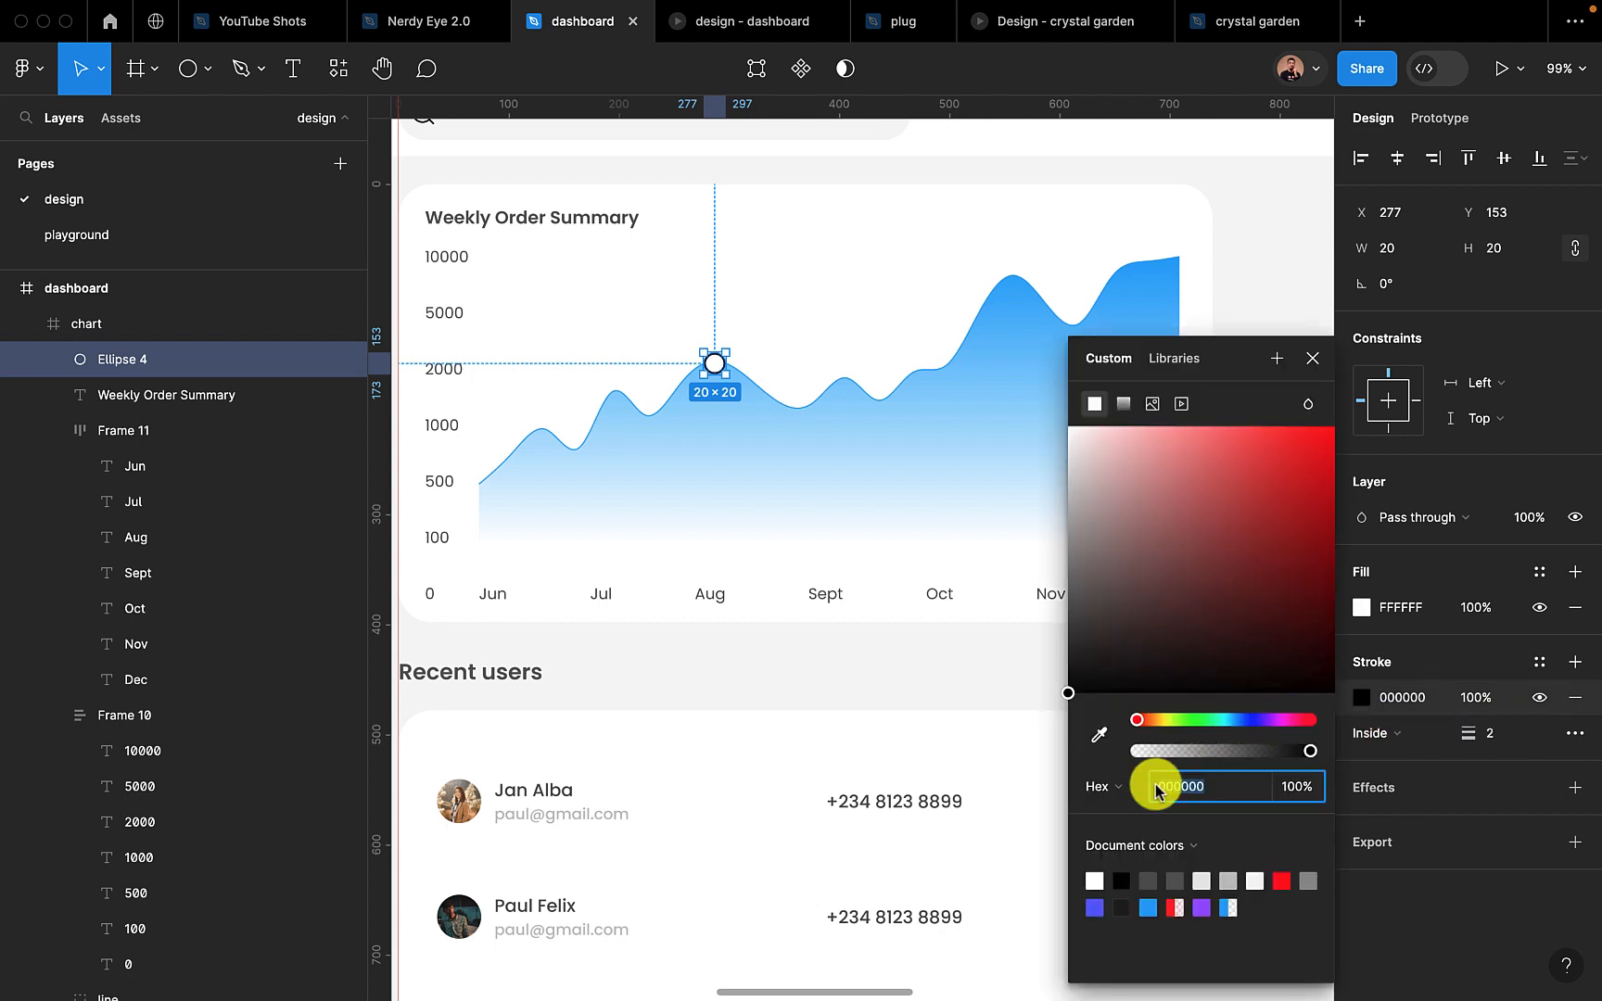
click(1147, 904)
click(1312, 358)
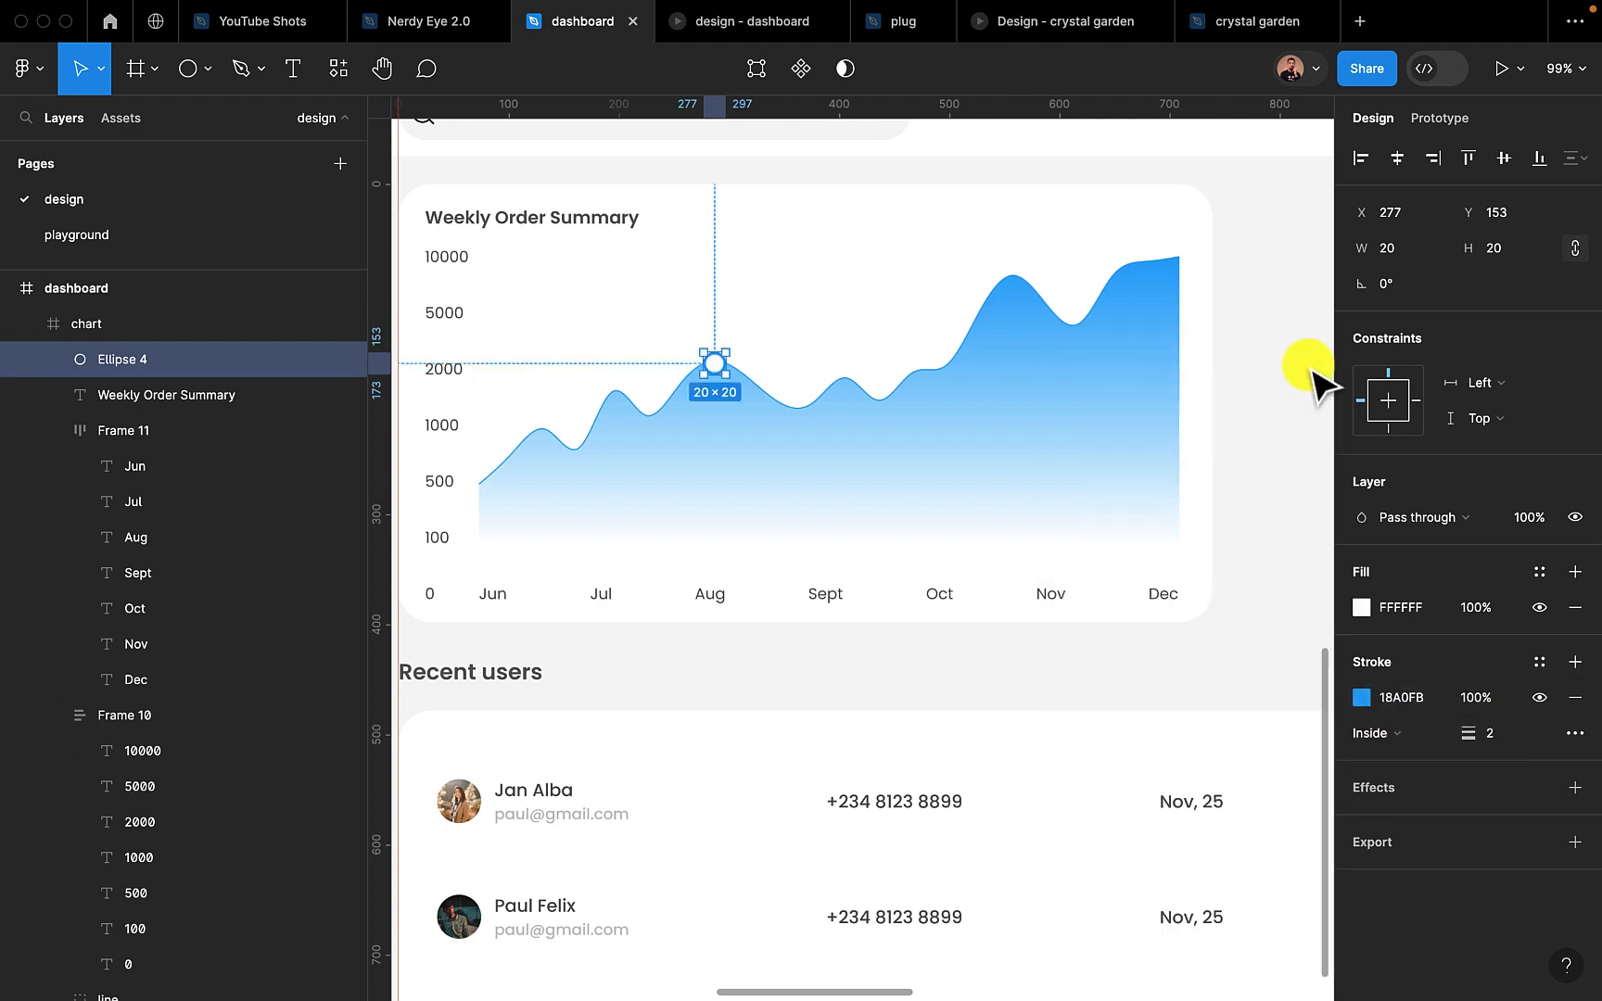
Add a drop shadow with 10% opacity to the circle marker and inspect it up close
click(1576, 788)
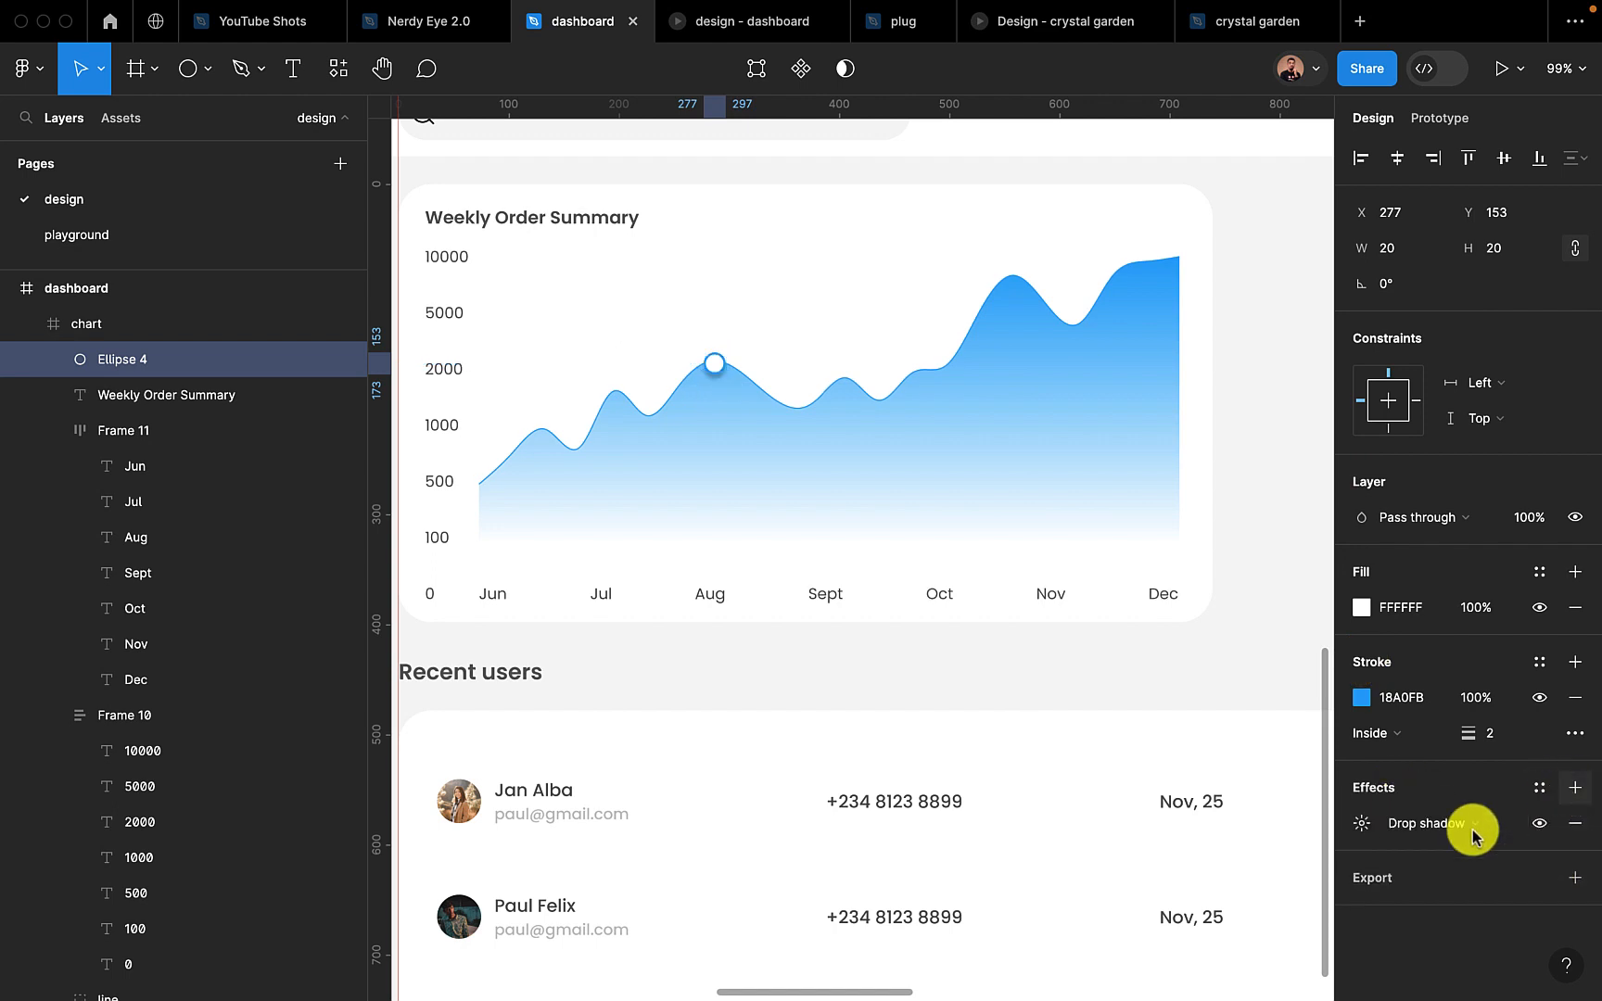
click(1363, 825)
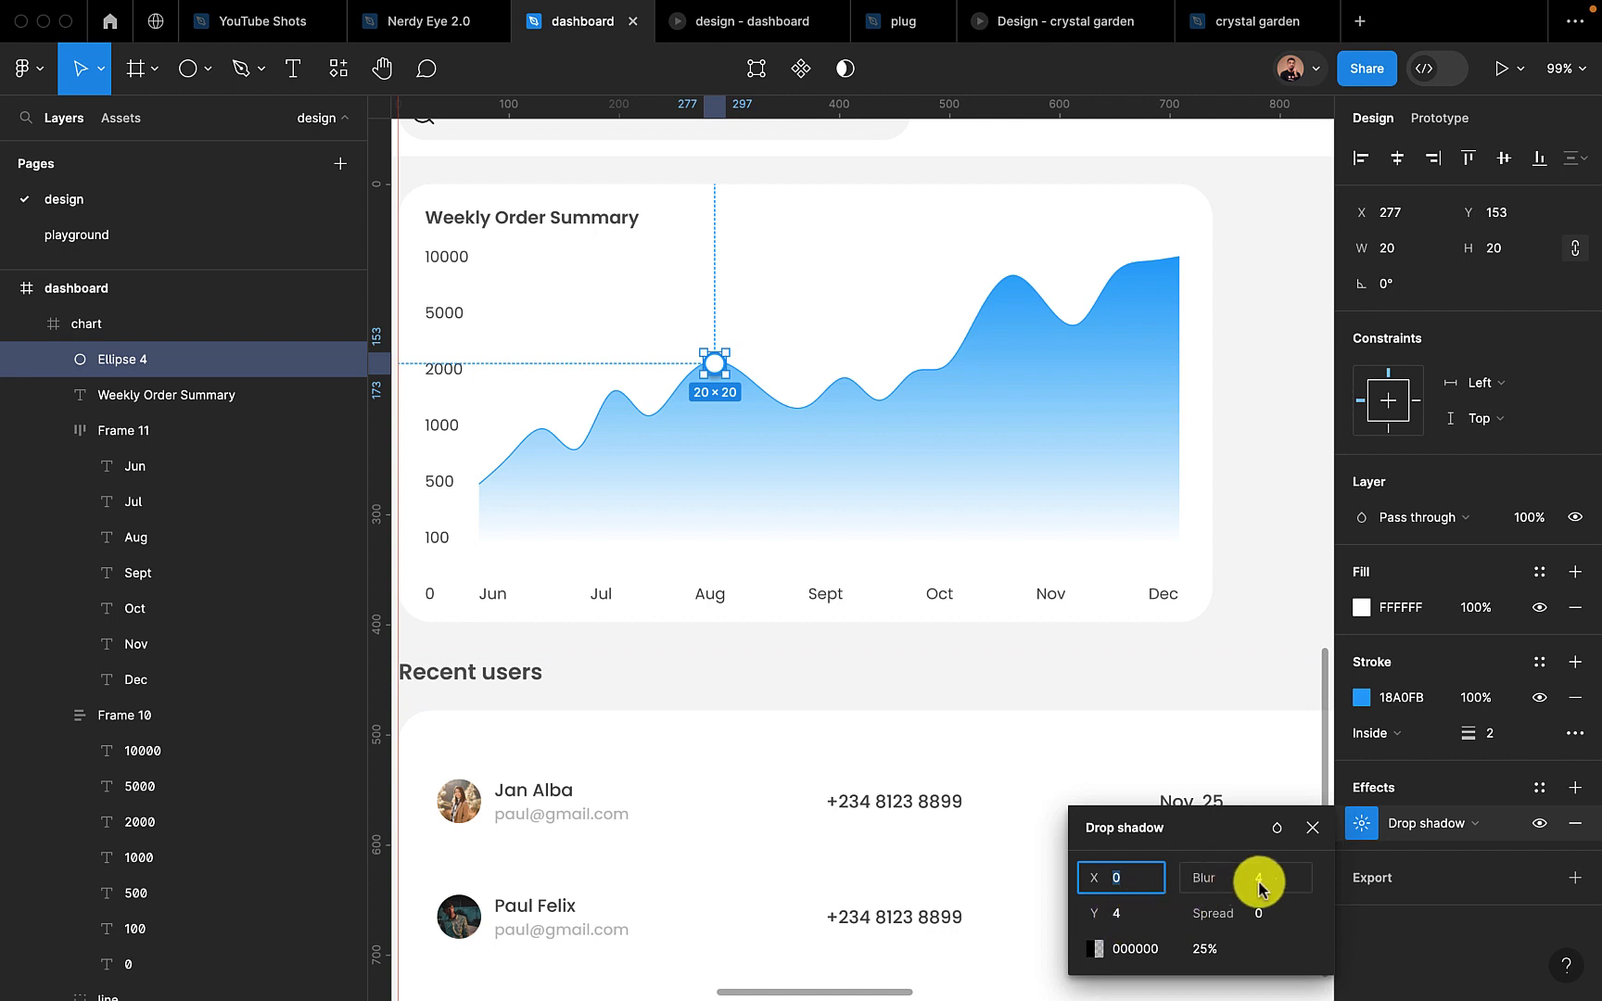
click(1205, 951)
text(10)
key(Return)
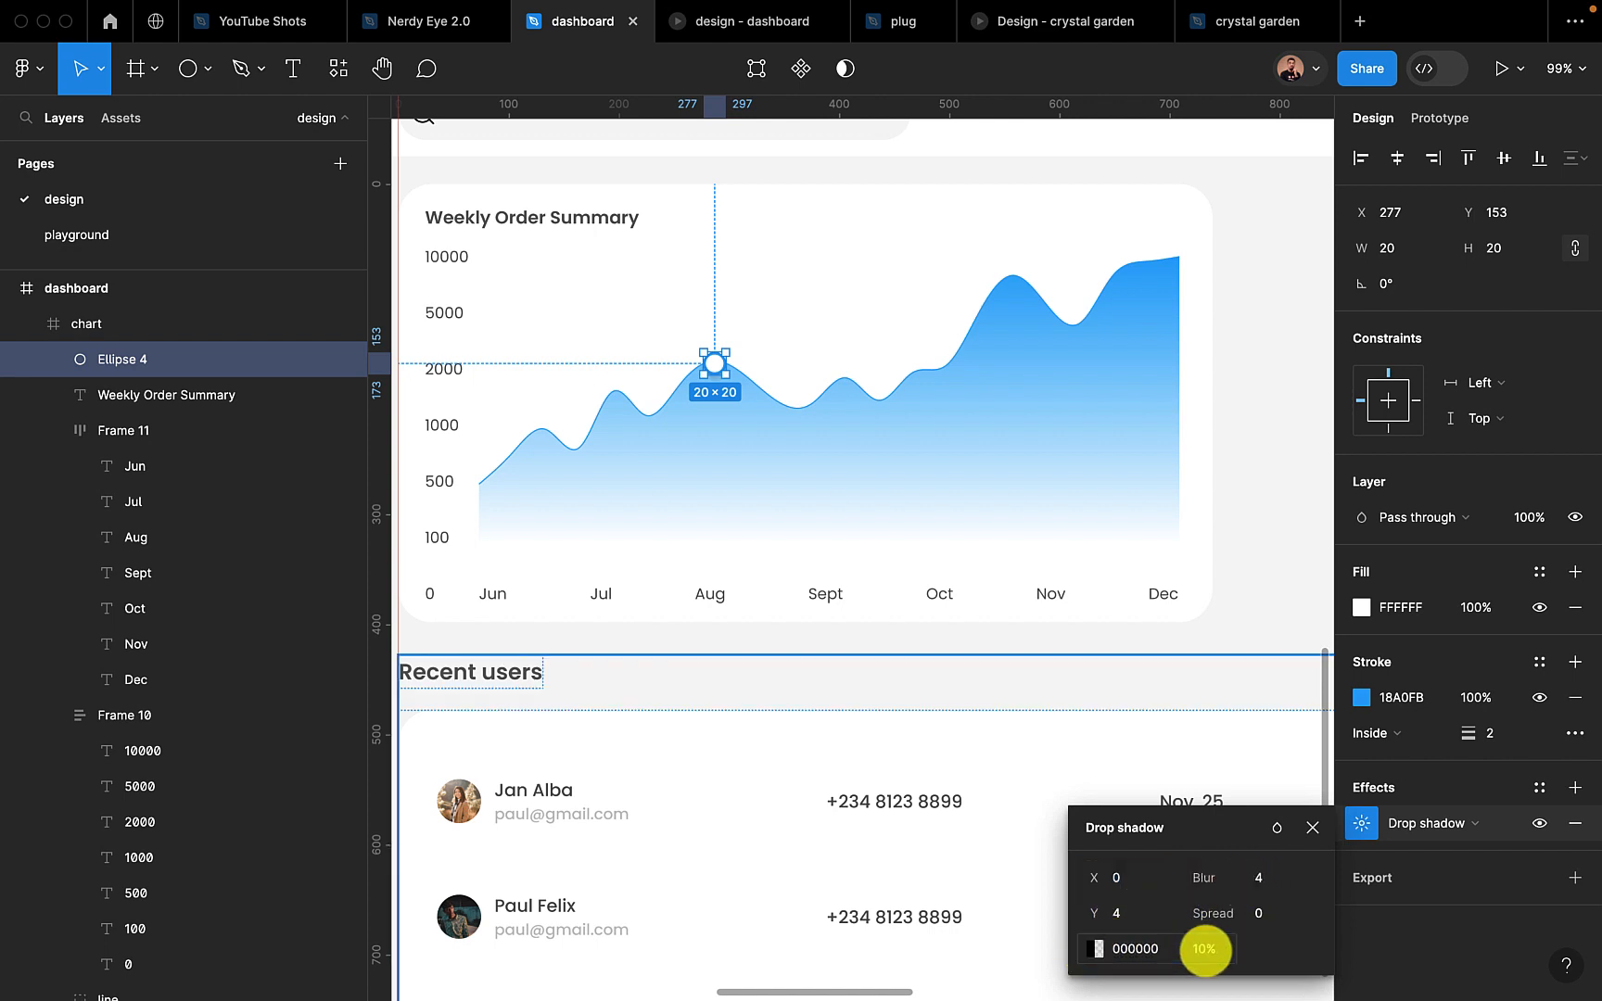
click(877, 489)
scroll(715, 383, up, 5)
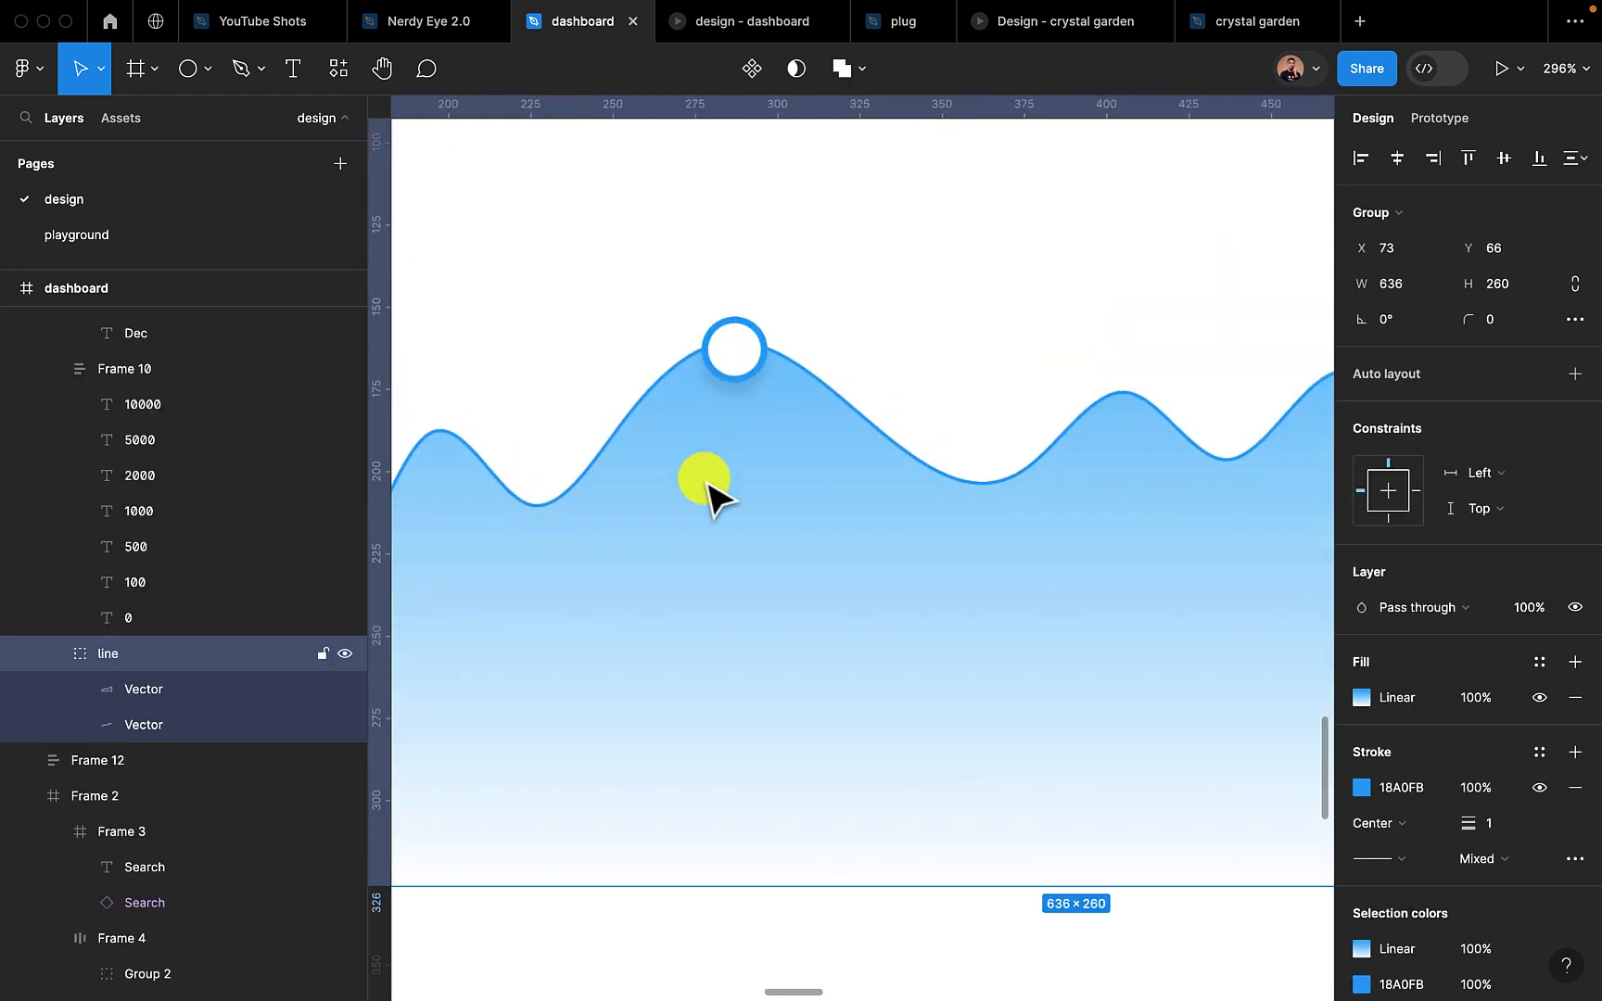
scroll(708, 491, down, 5)
scroll(703, 524, up, 3)
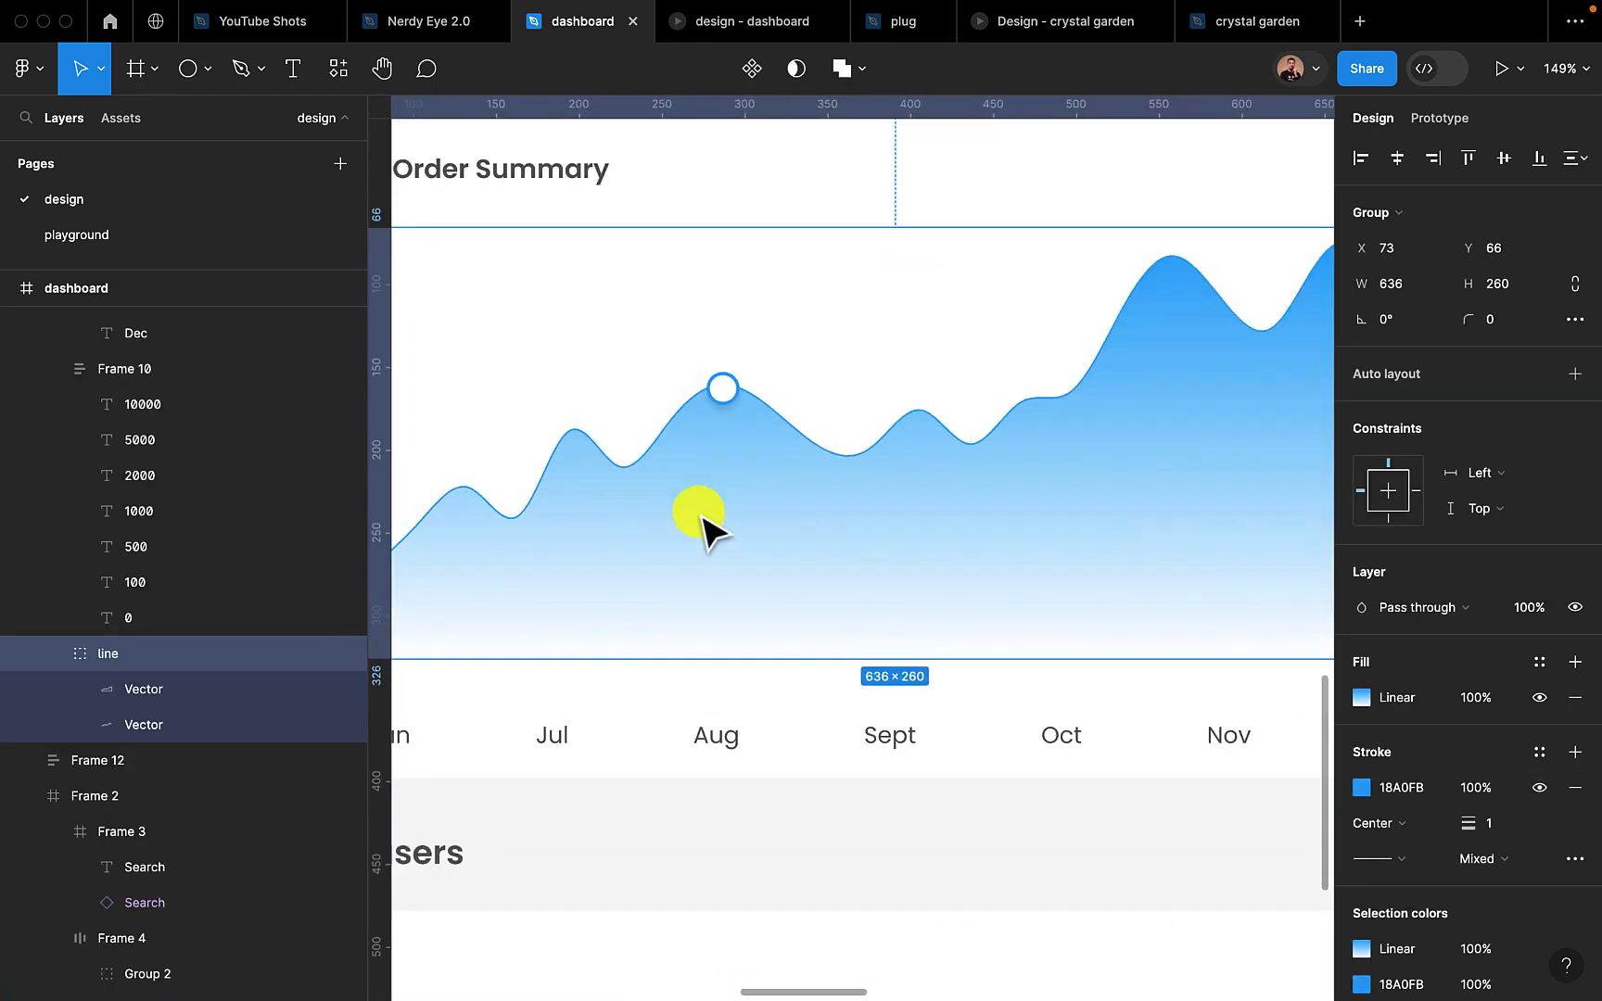
Duplicate the circle marker onto the curve above Oct at the same height and check both markers in the prototype preview
click(724, 394)
scroll(728, 401, down, 2)
scroll(733, 408, down, 3)
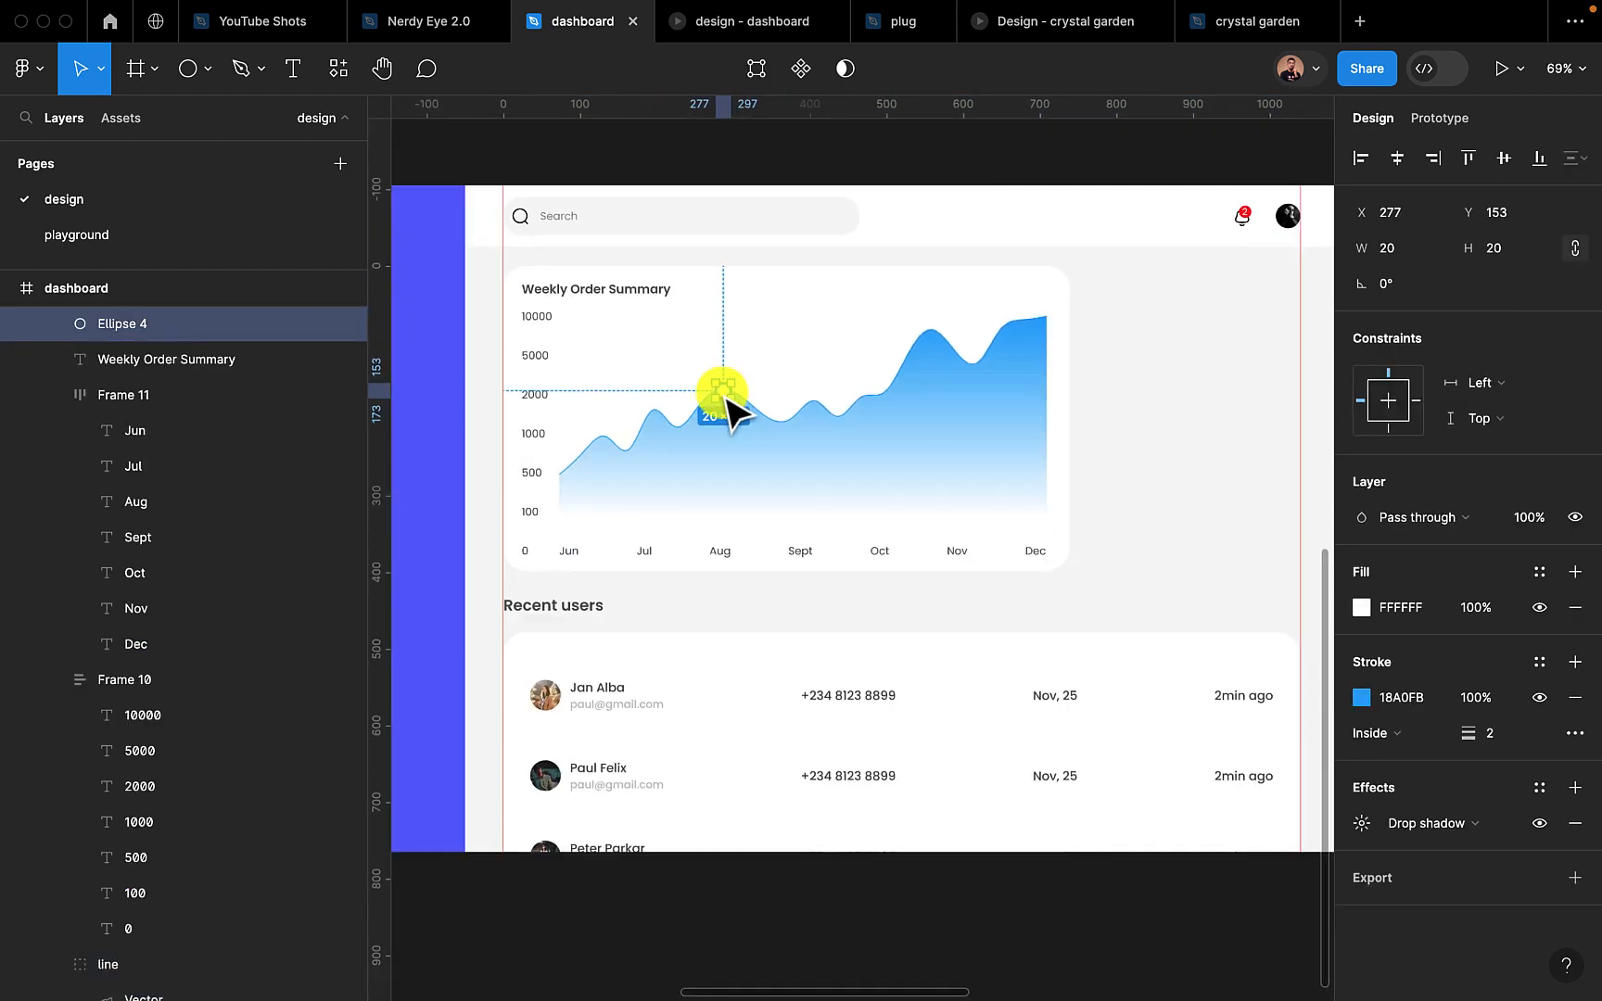
drag(729, 398, 896, 400)
click(1144, 458)
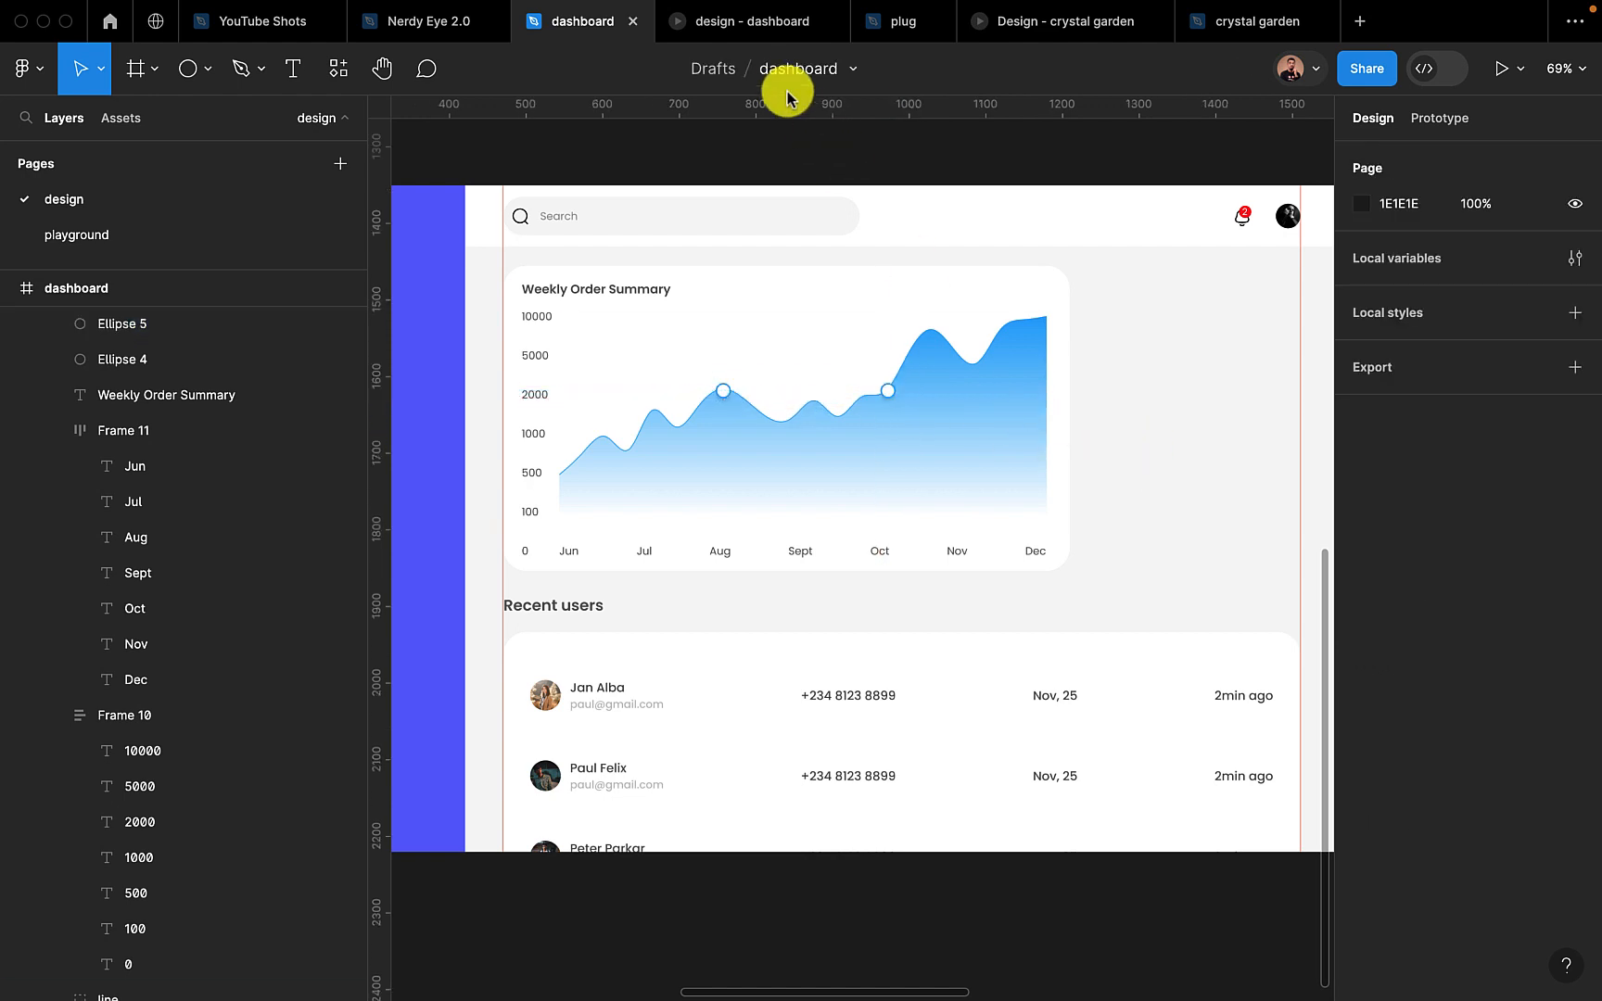
click(753, 37)
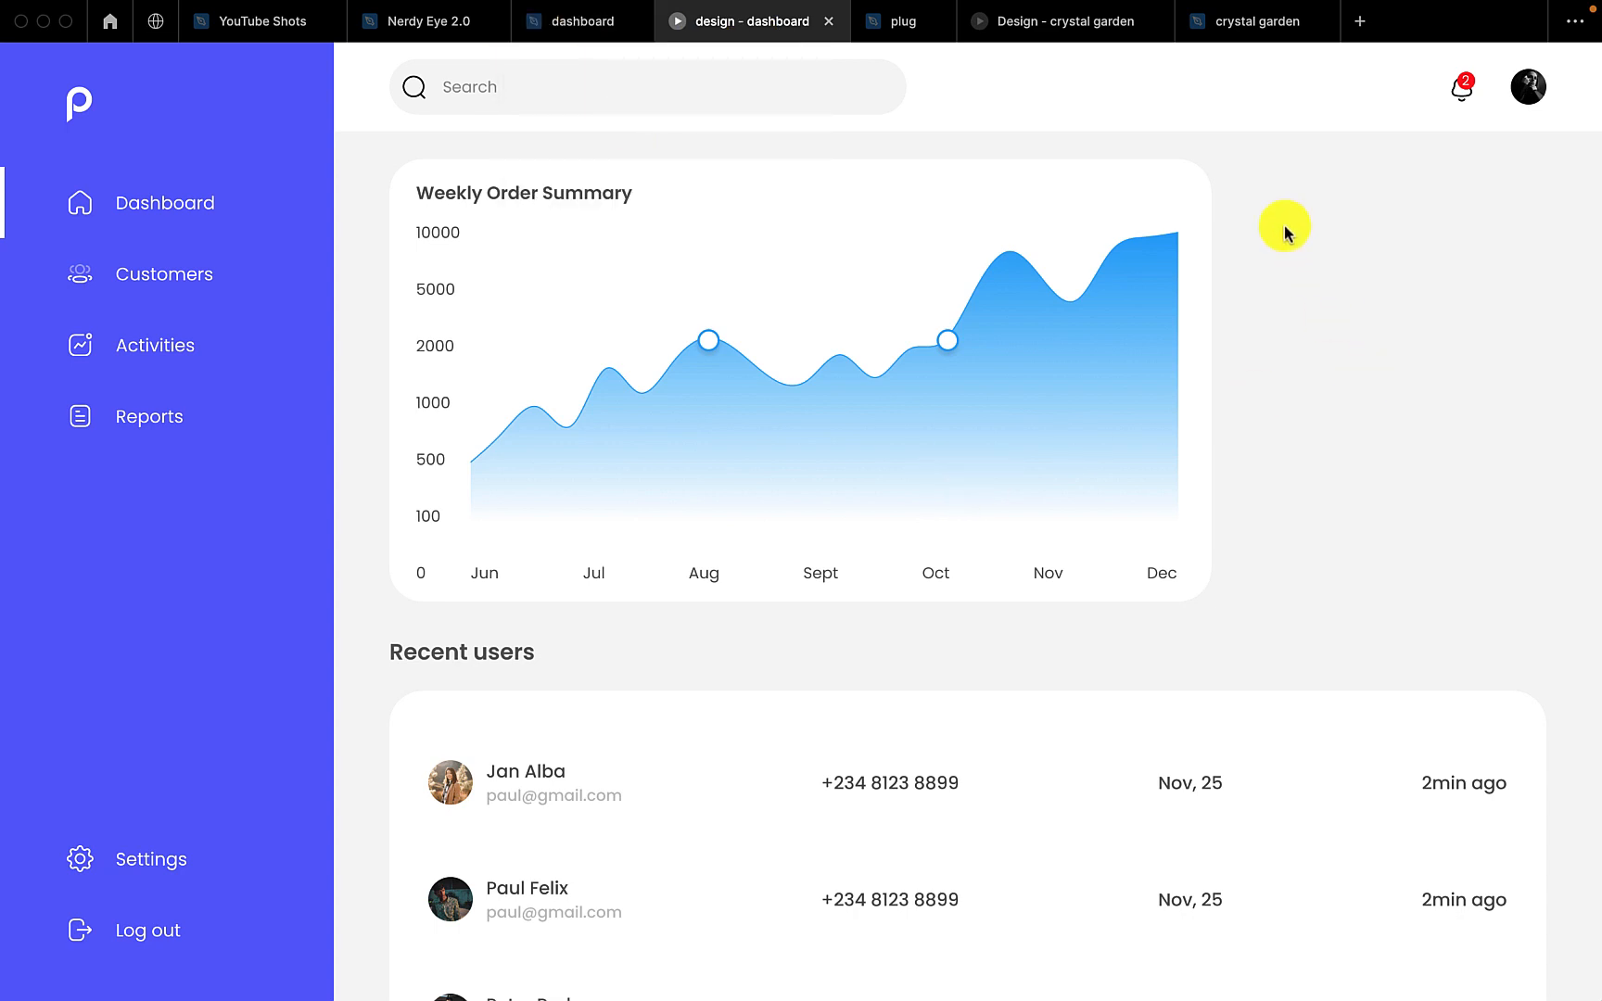
click(586, 27)
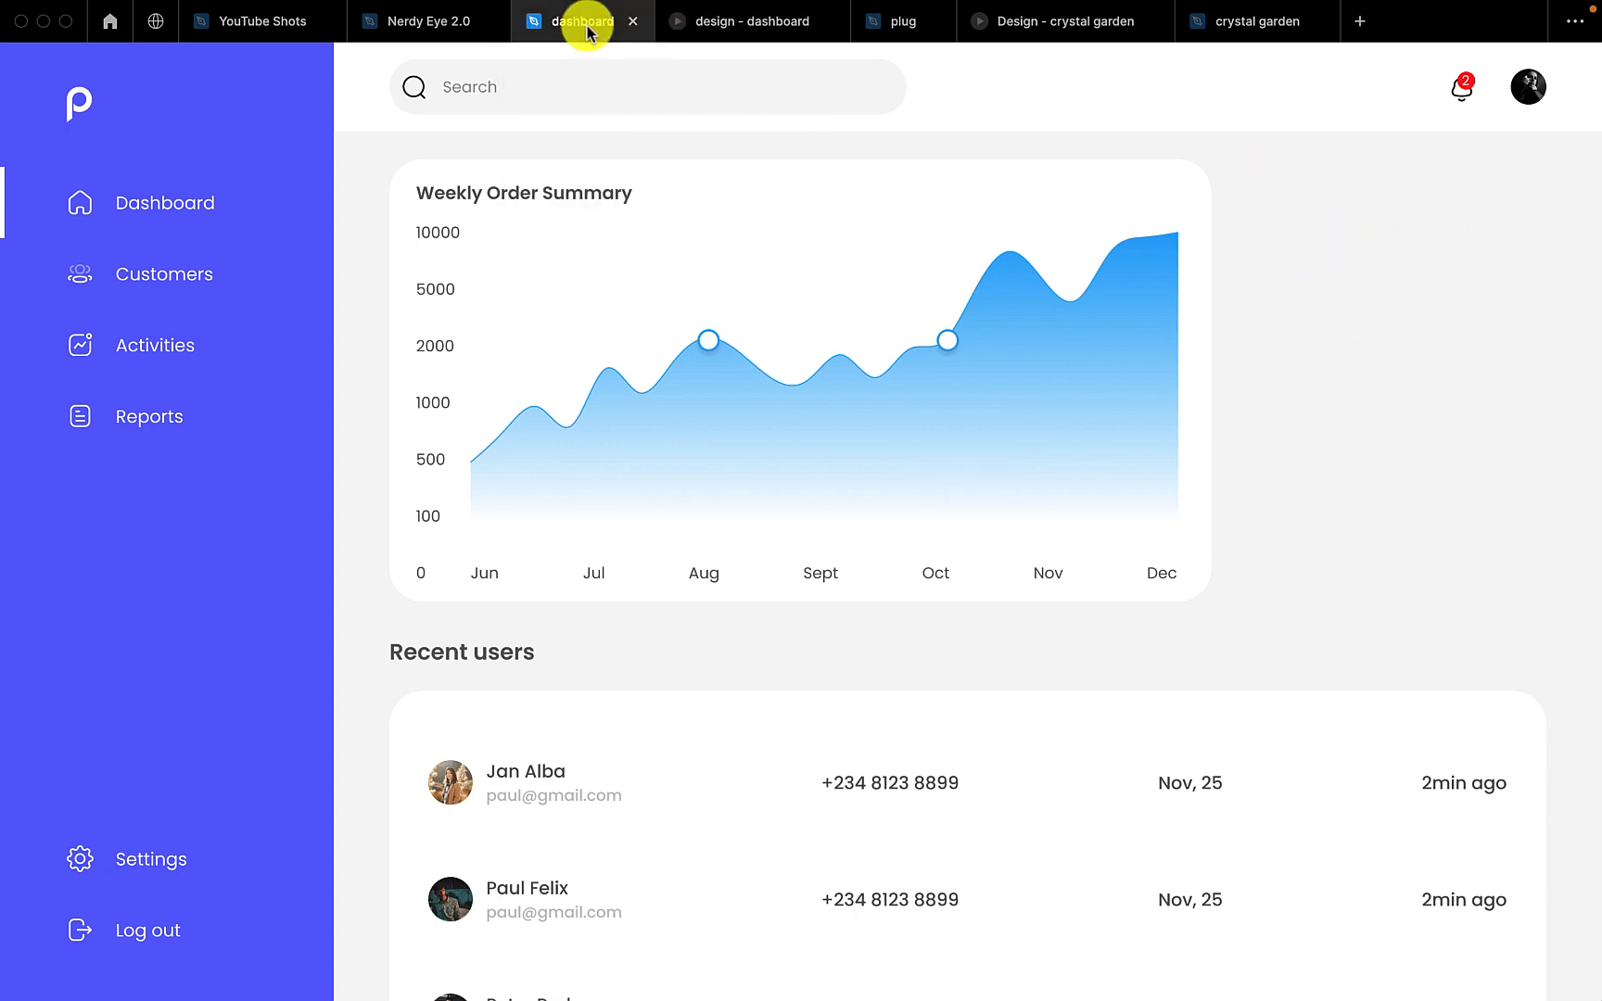
Draw a vertical rectangle bar about 41 × 335 on the empty canvas beside the first dashboard frame
scroll(877, 588, down, 5)
scroll(876, 588, down, 1)
scroll(876, 588, right, 1)
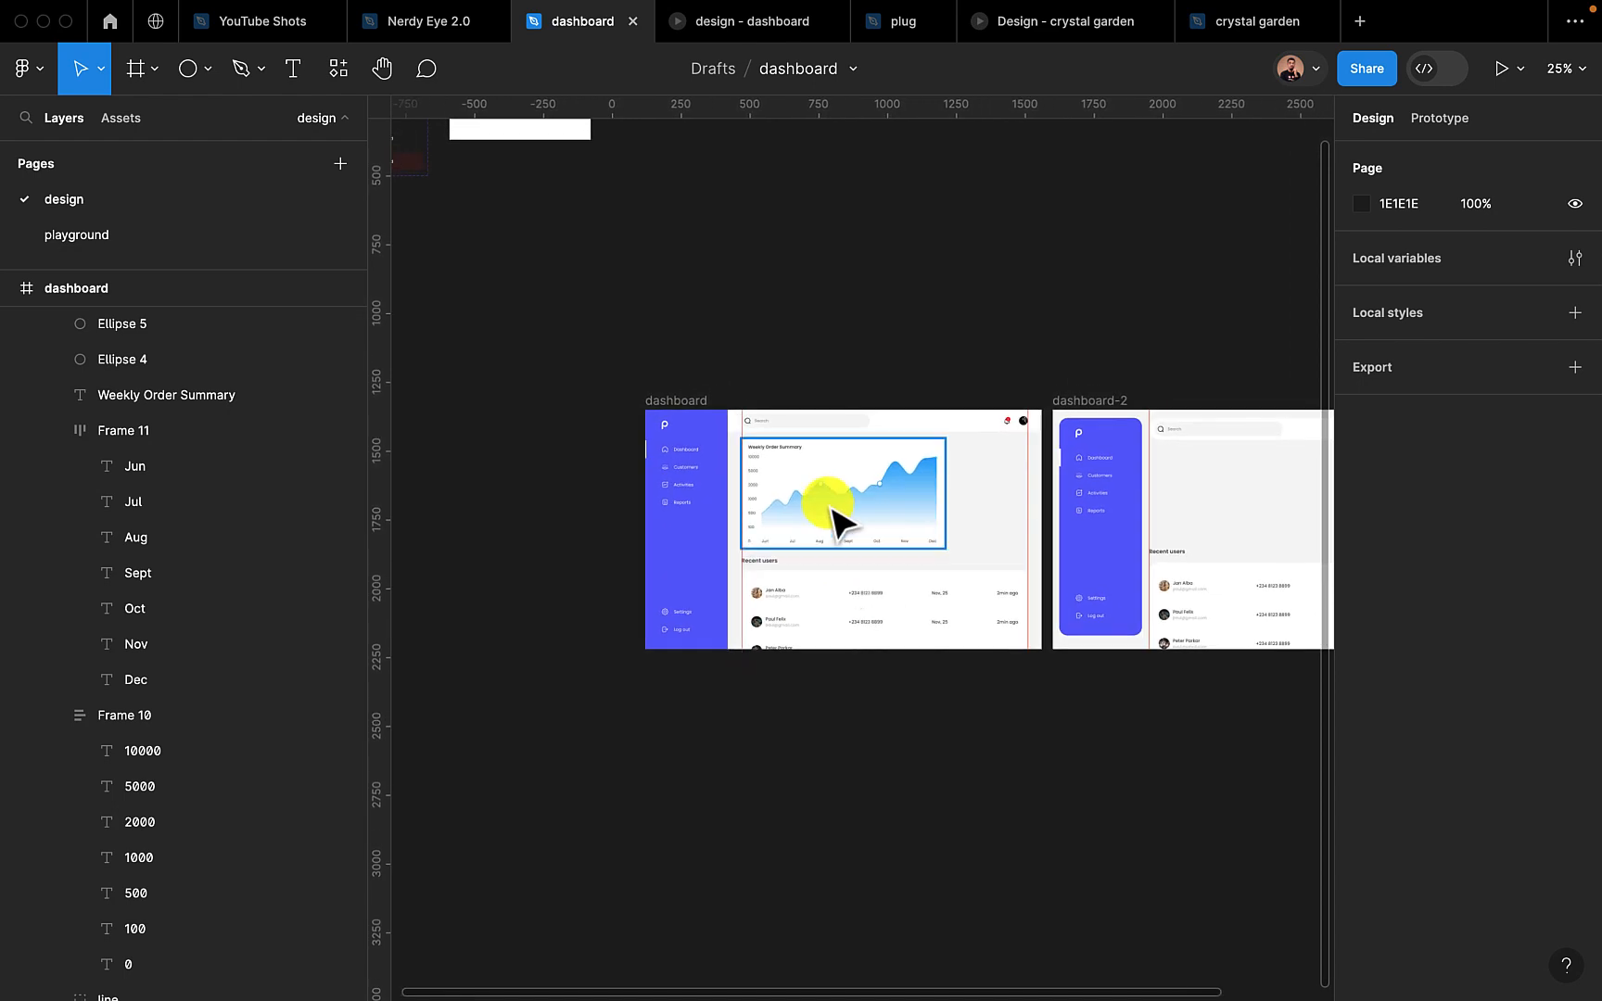
scroll(839, 524, up, 2)
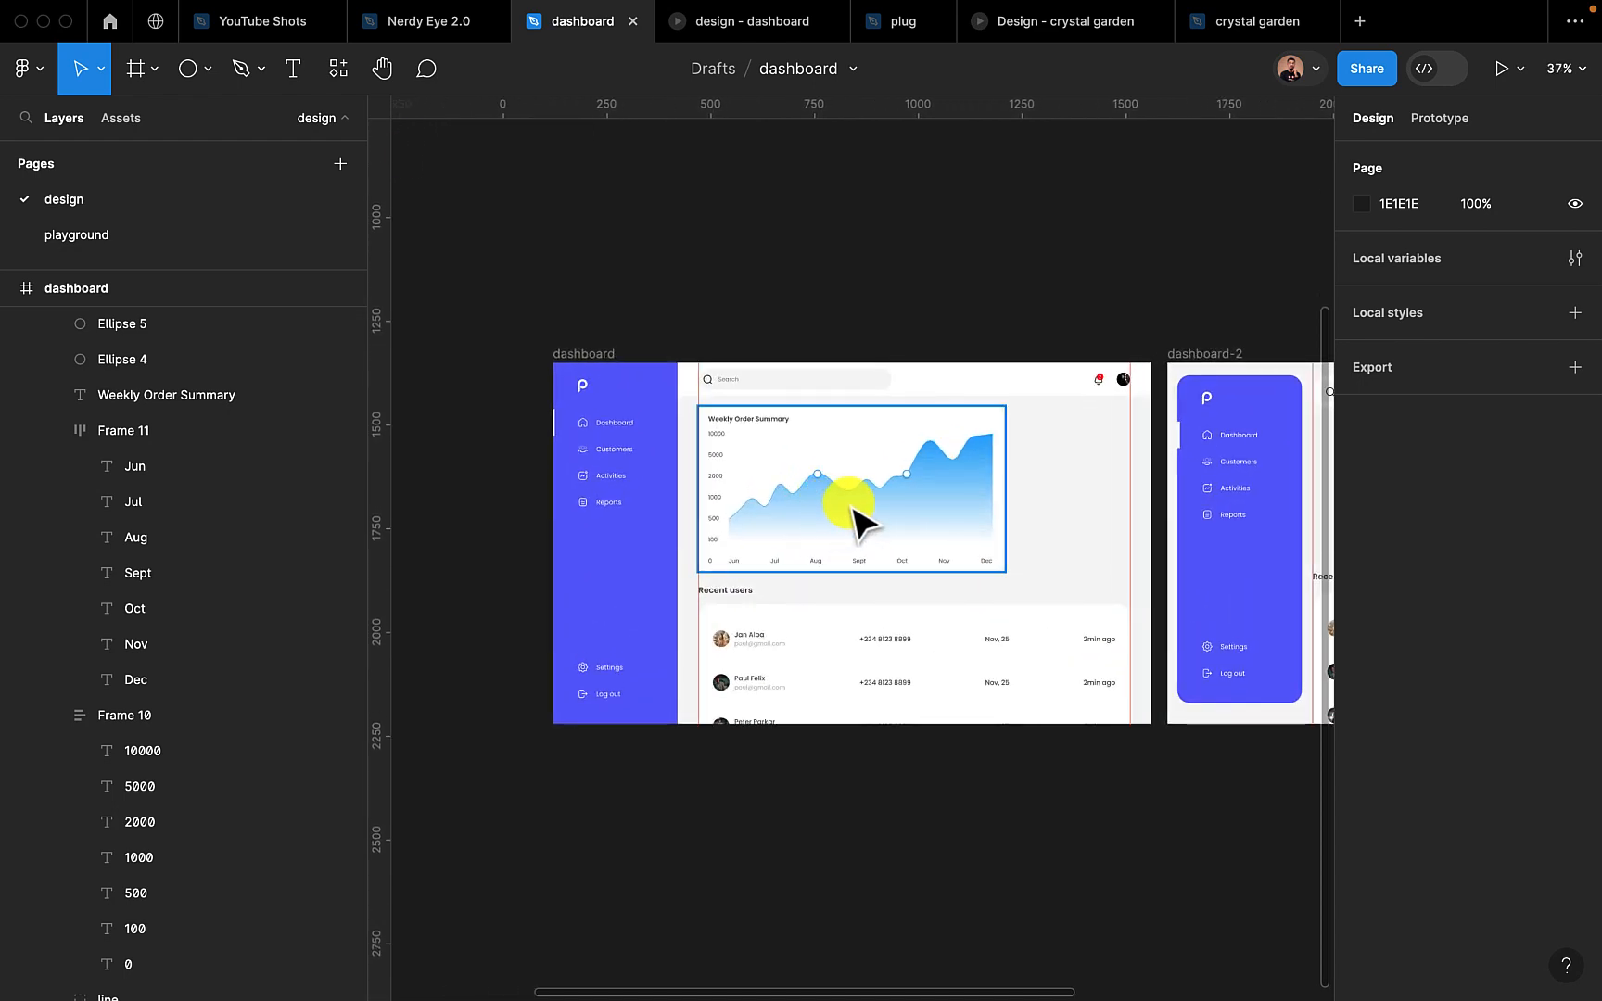
scroll(851, 524, left, 3)
scroll(851, 523, down, 1)
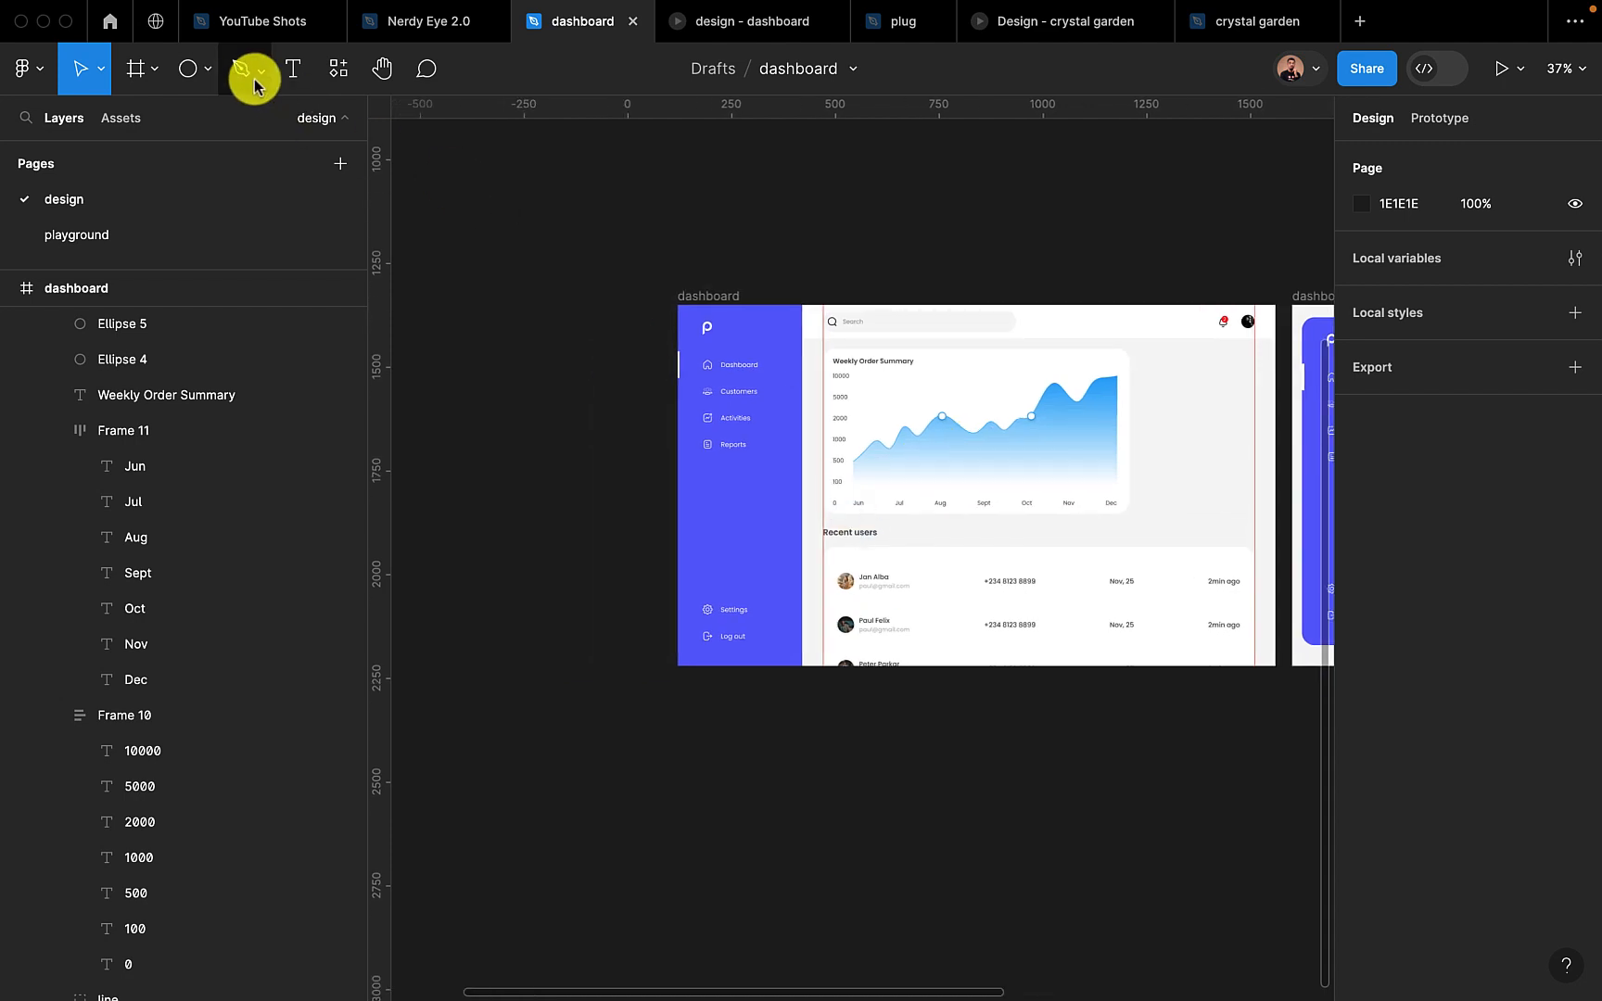
click(199, 74)
click(176, 149)
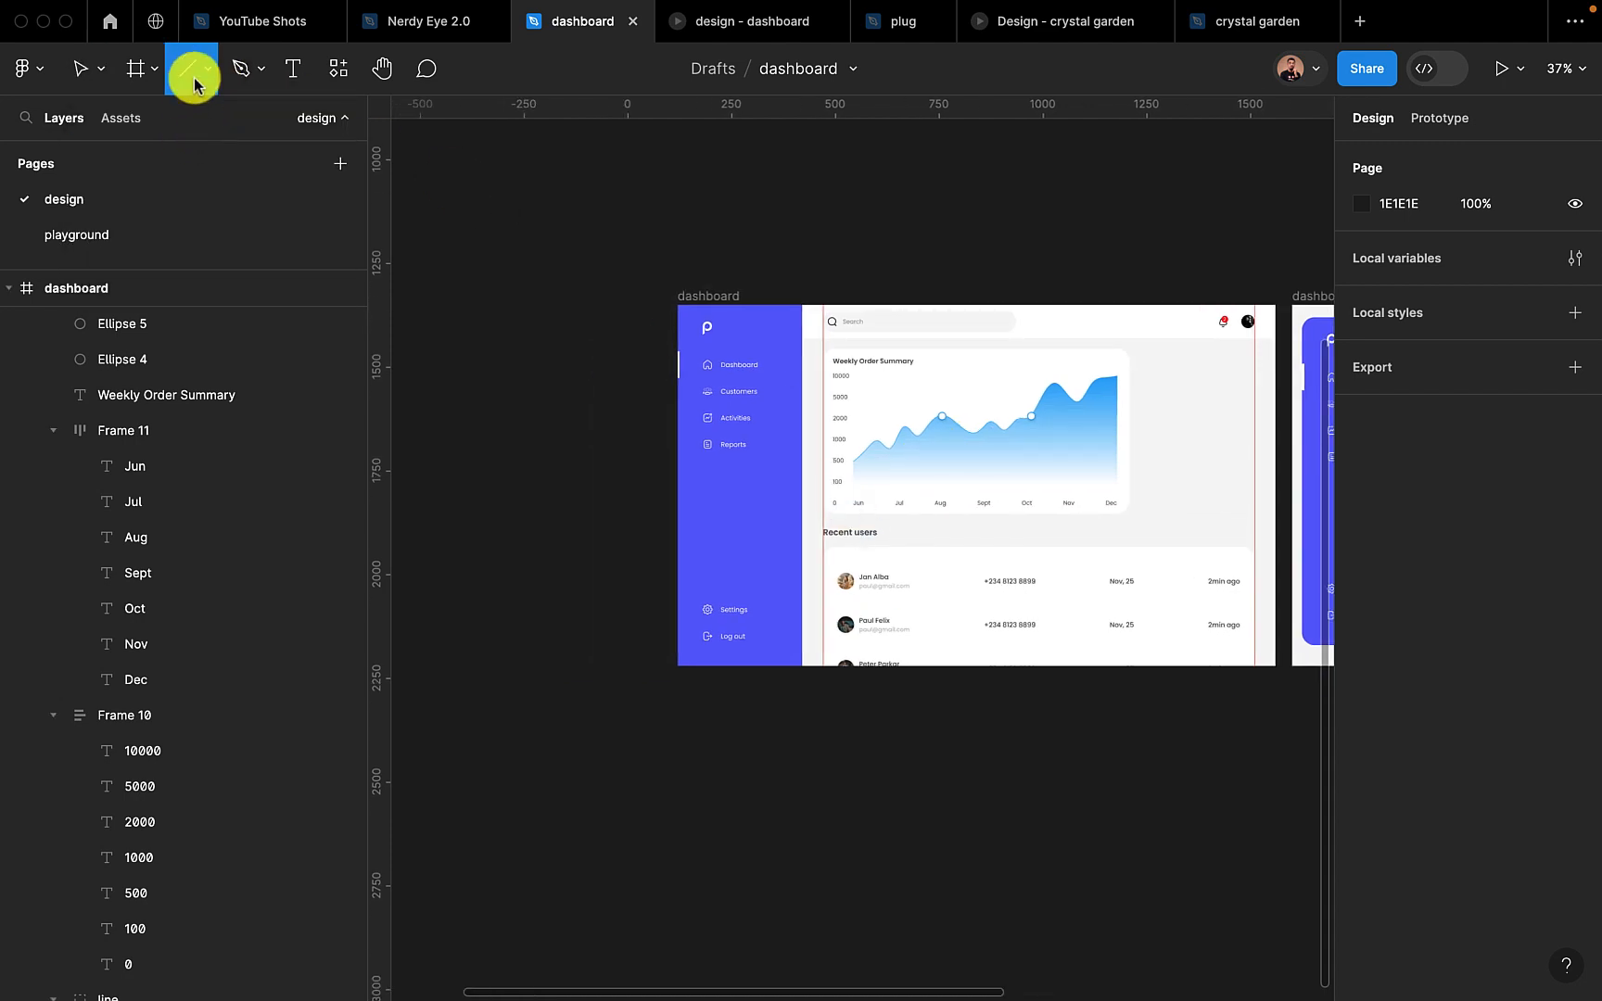
click(201, 79)
click(196, 121)
drag(500, 325, 521, 471)
scroll(487, 376, up, 5)
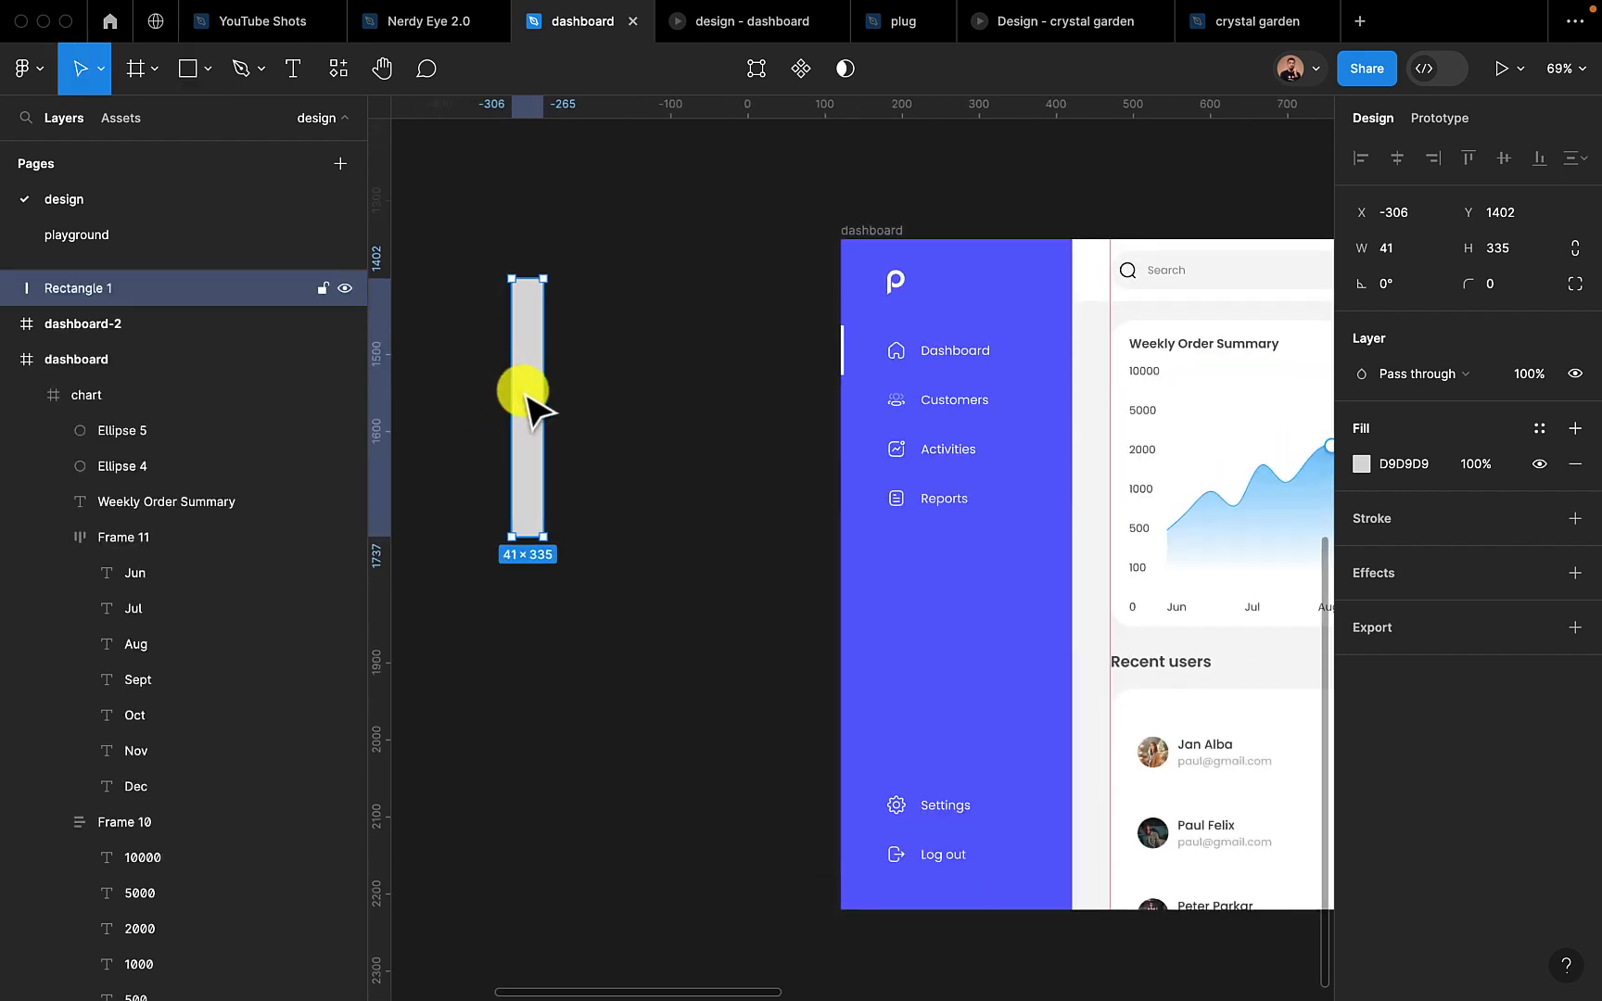
Copy the bar twice to its right with gaps of 31, shortening the second to 217 and giving the third an intermediate height
alt+drag(527, 395, 580, 432)
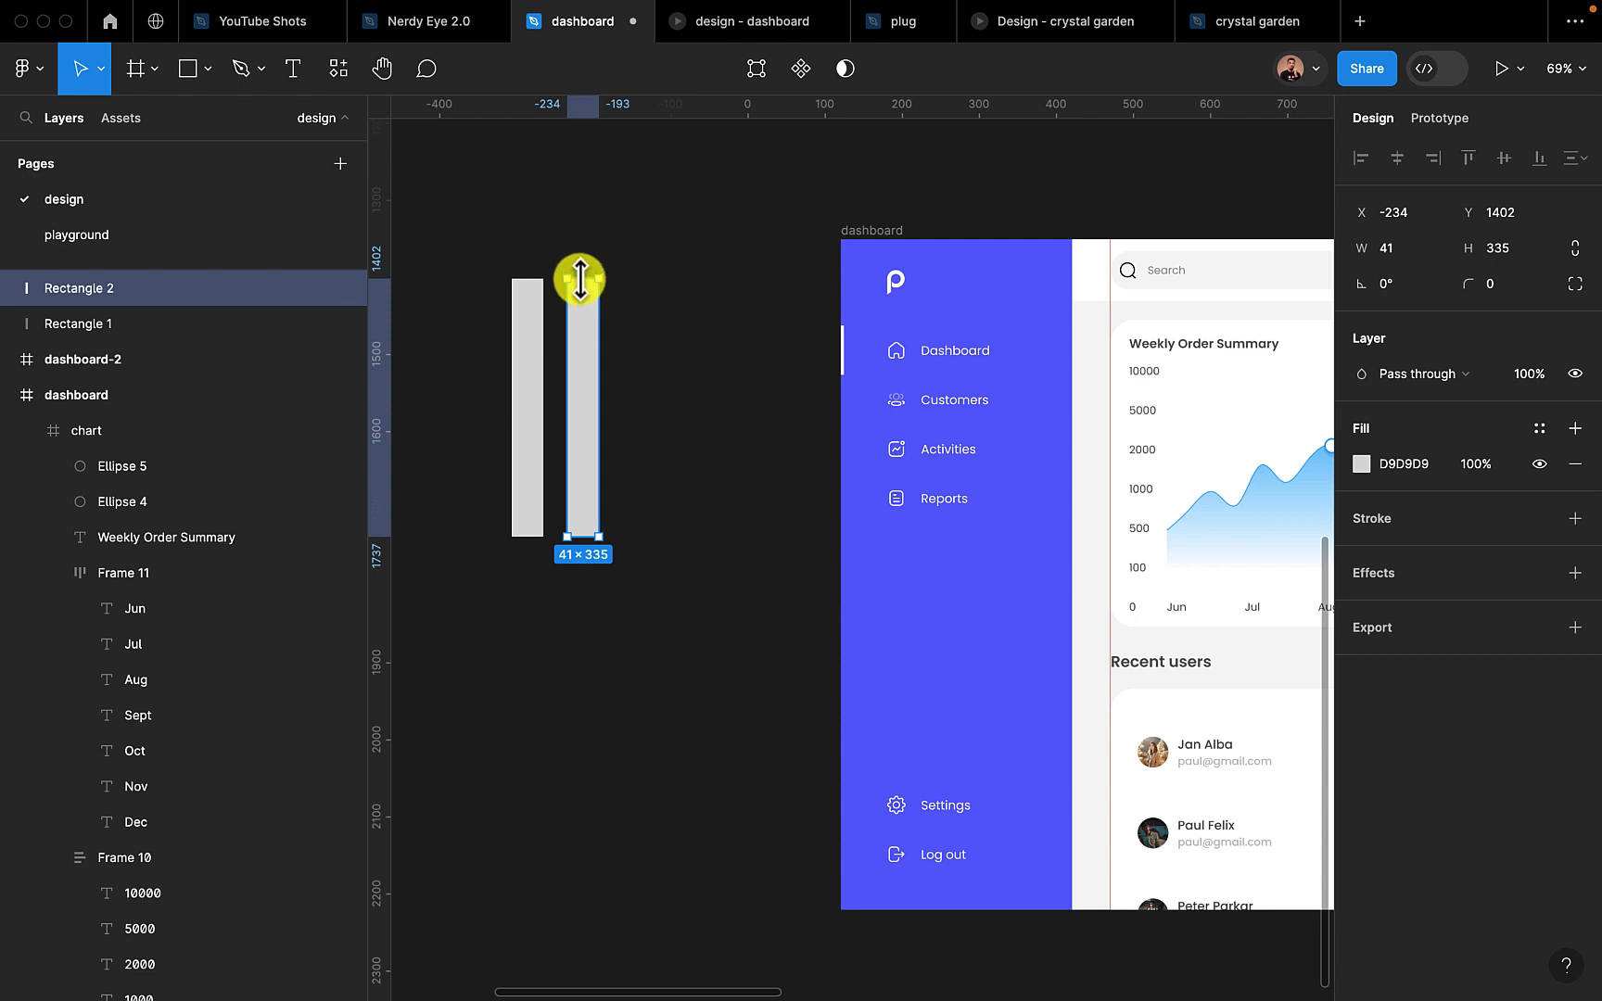
drag(580, 278, 581, 369)
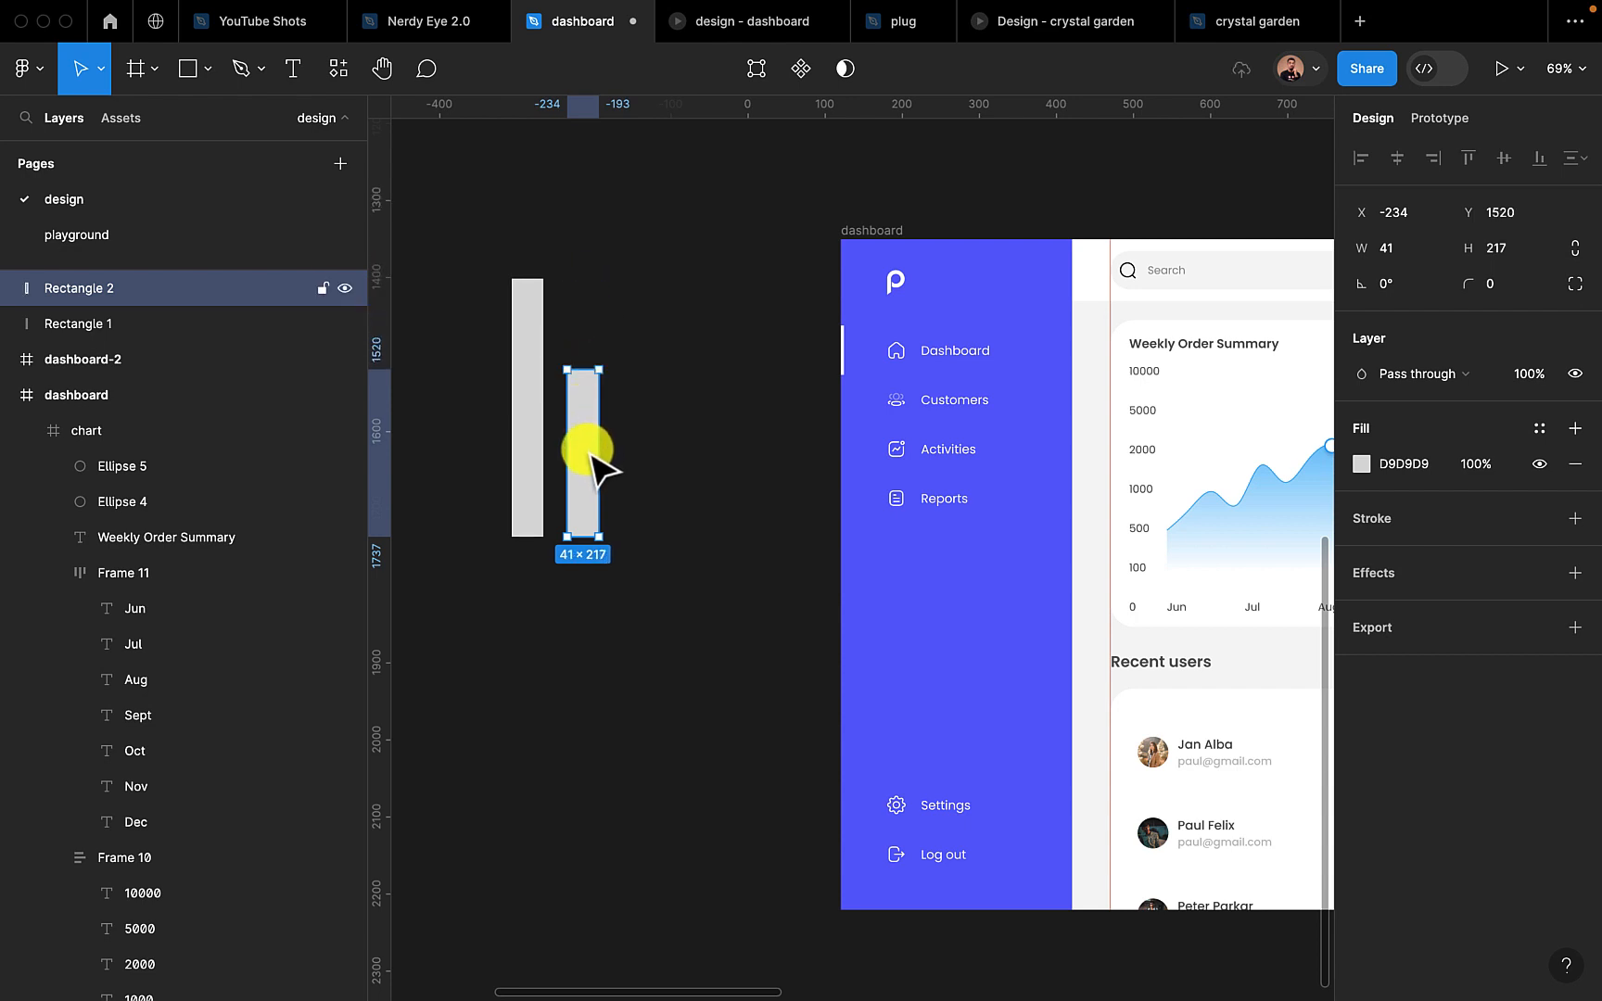
alt+drag(603, 464, 654, 464)
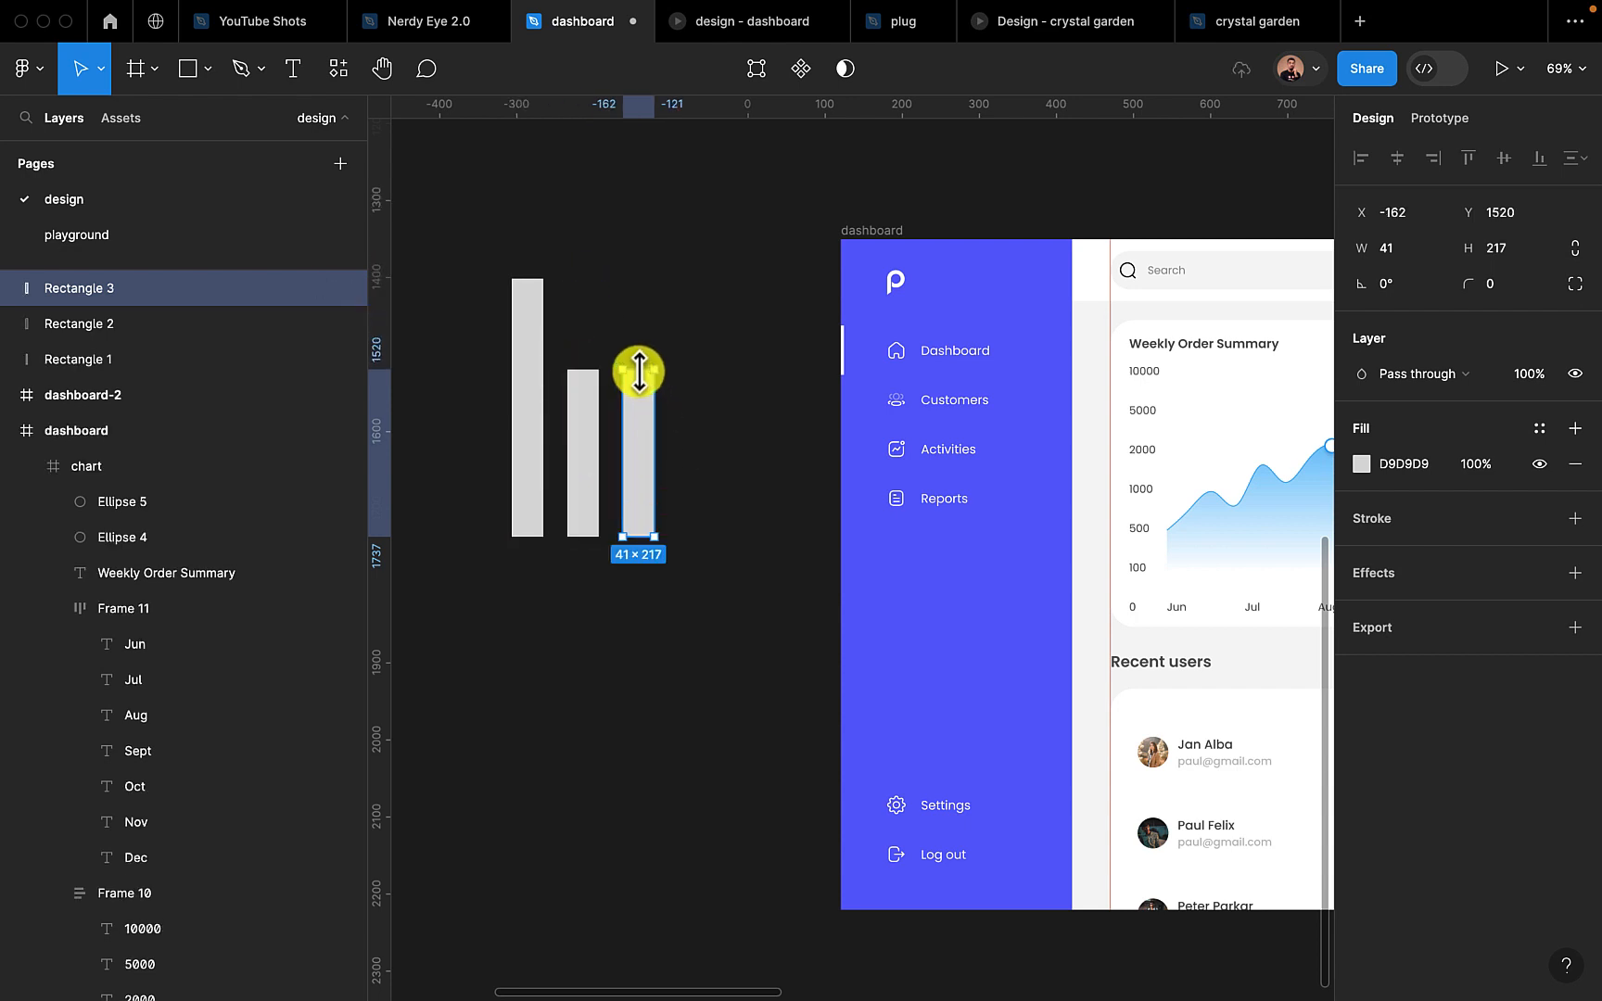
drag(637, 372, 639, 335)
click(697, 512)
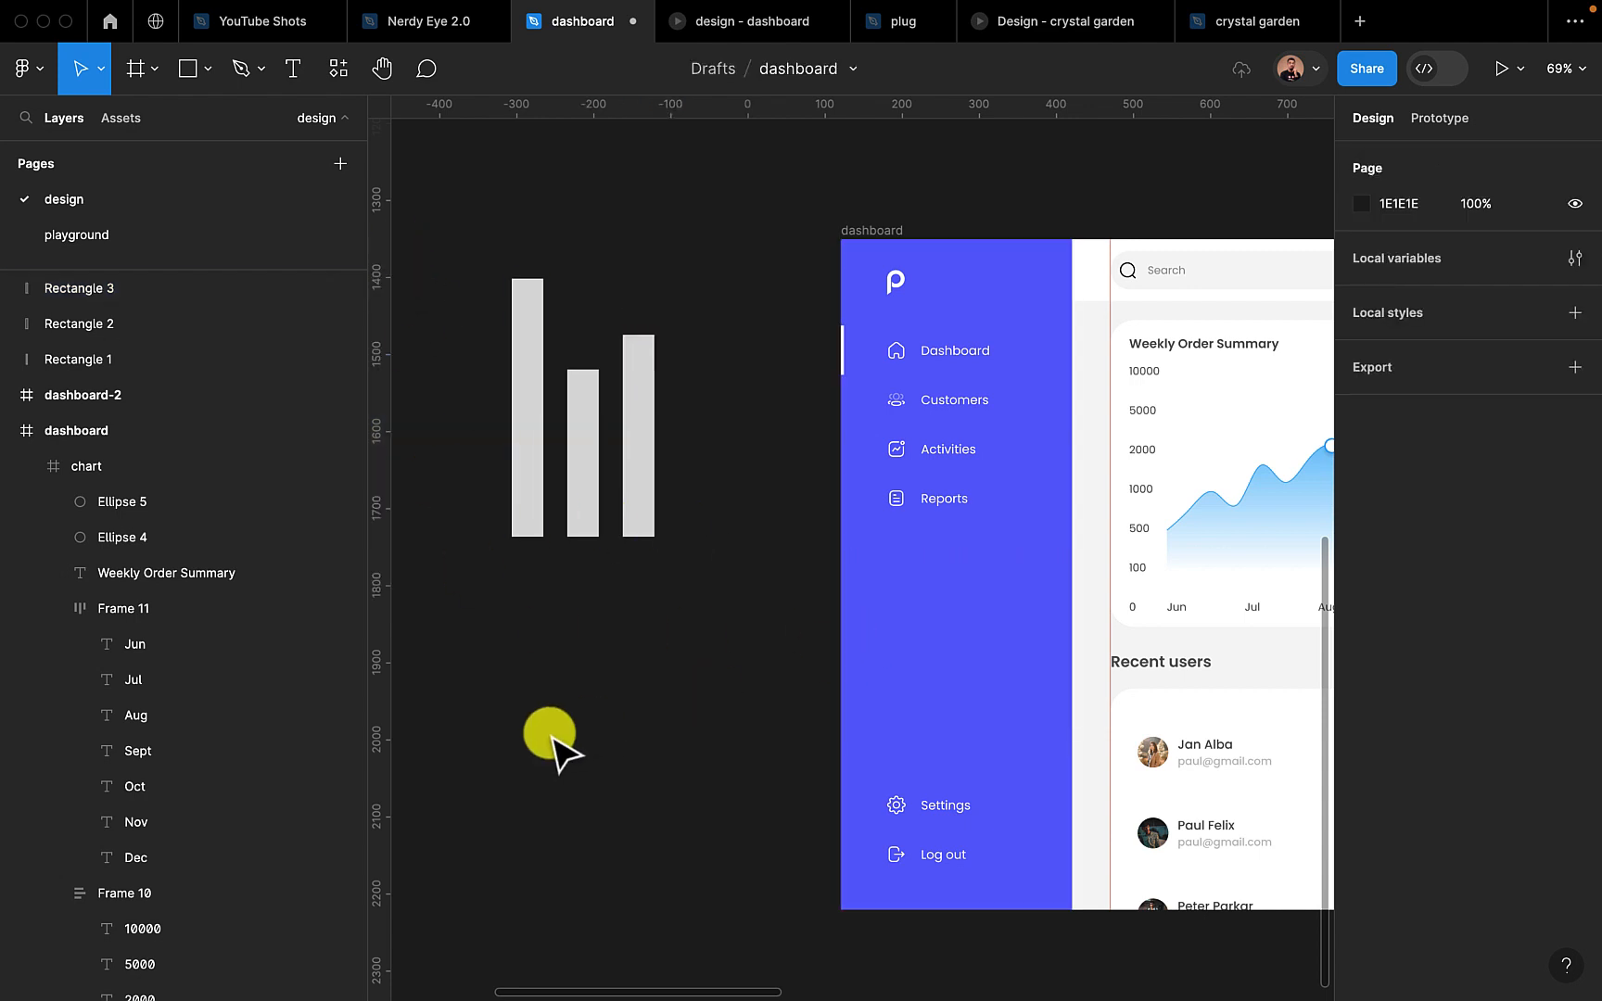
Delete the three rectangle bars from the canvas
drag(684, 554, 476, 419)
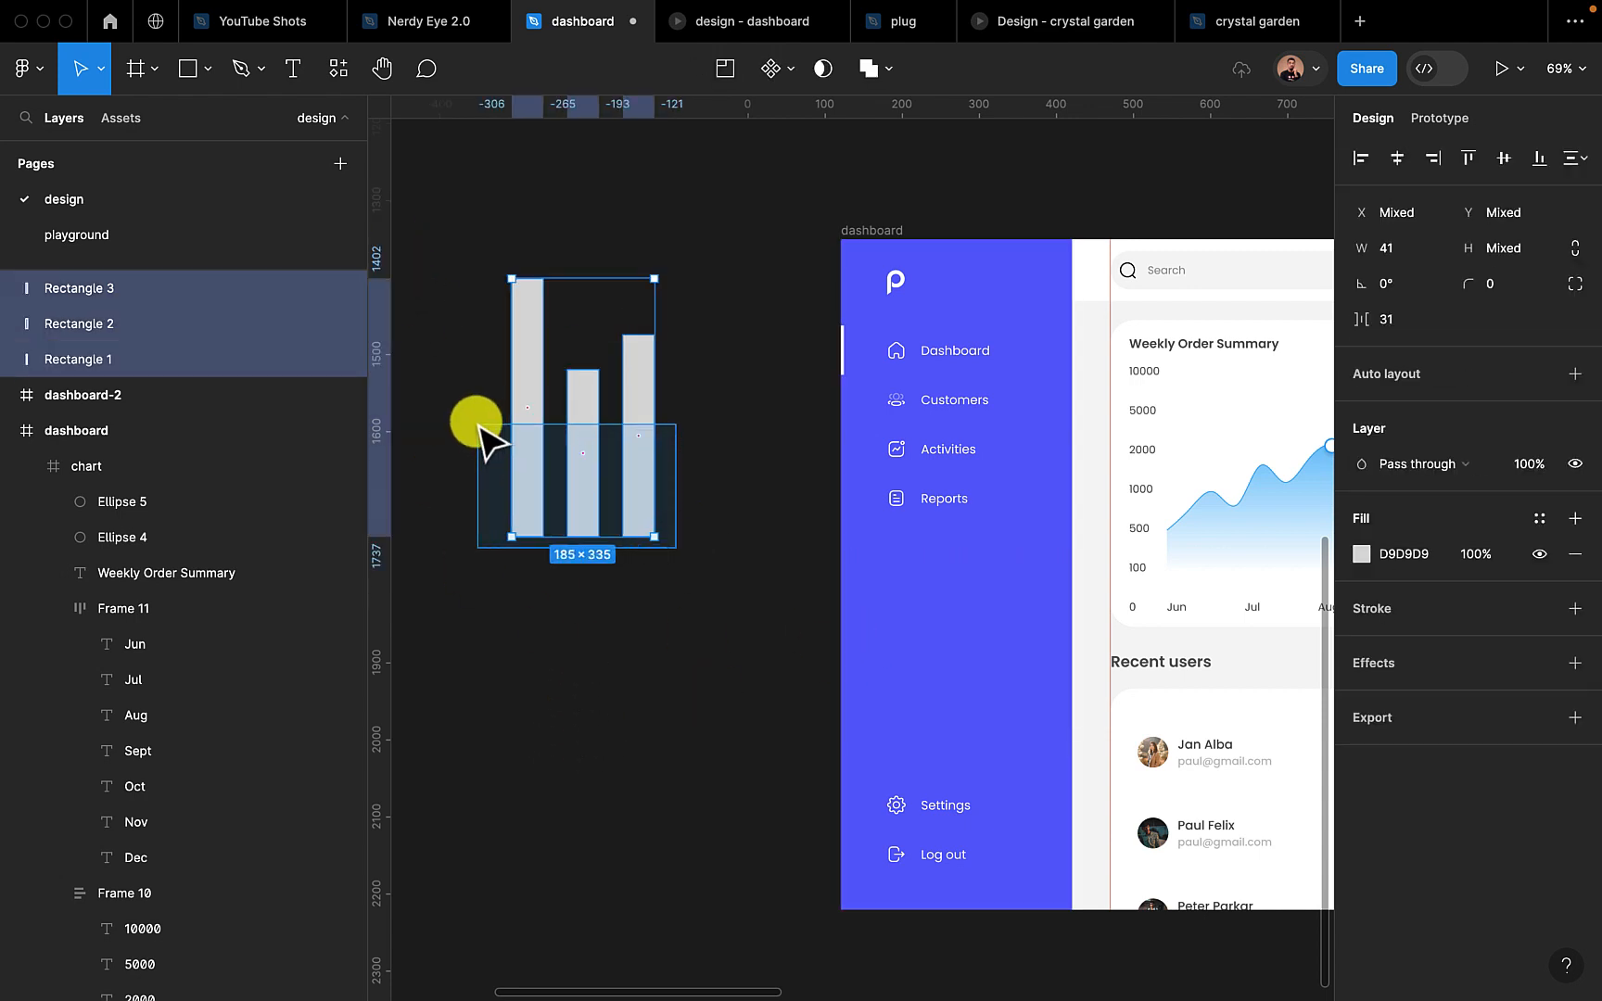
key(Delete)
Draw a circle about 396 × 396 on the empty canvas beside the first dashboard frame
scroll(478, 422, down, 5)
scroll(478, 428, left, 5)
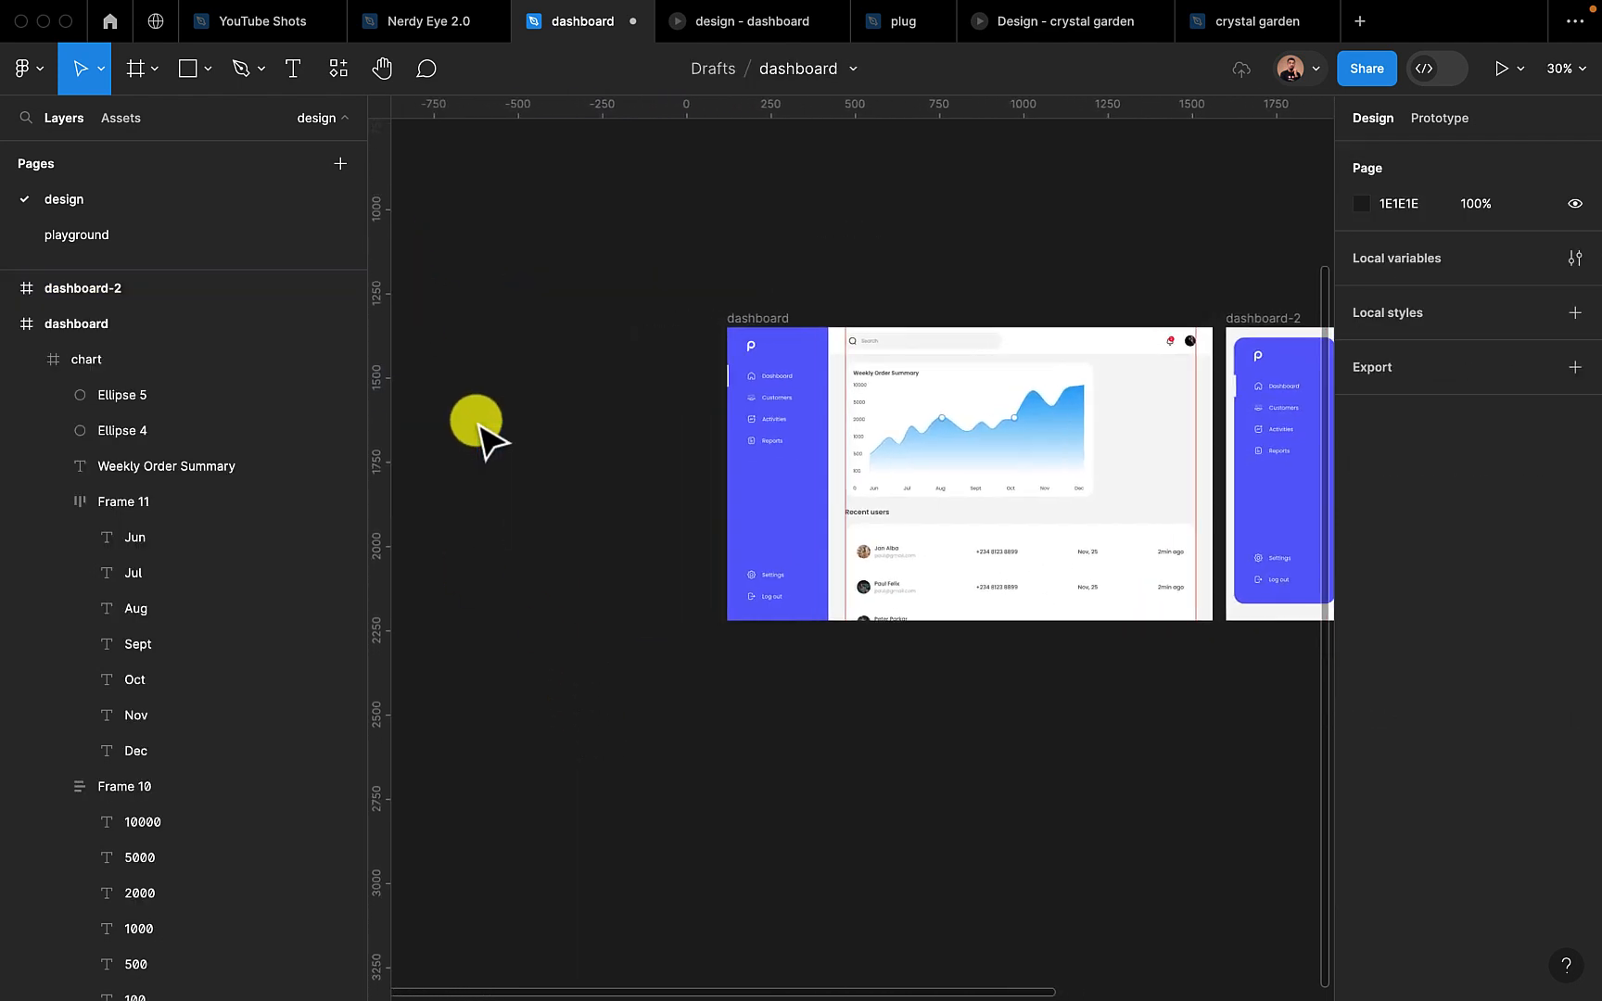
scroll(478, 428, right, 3)
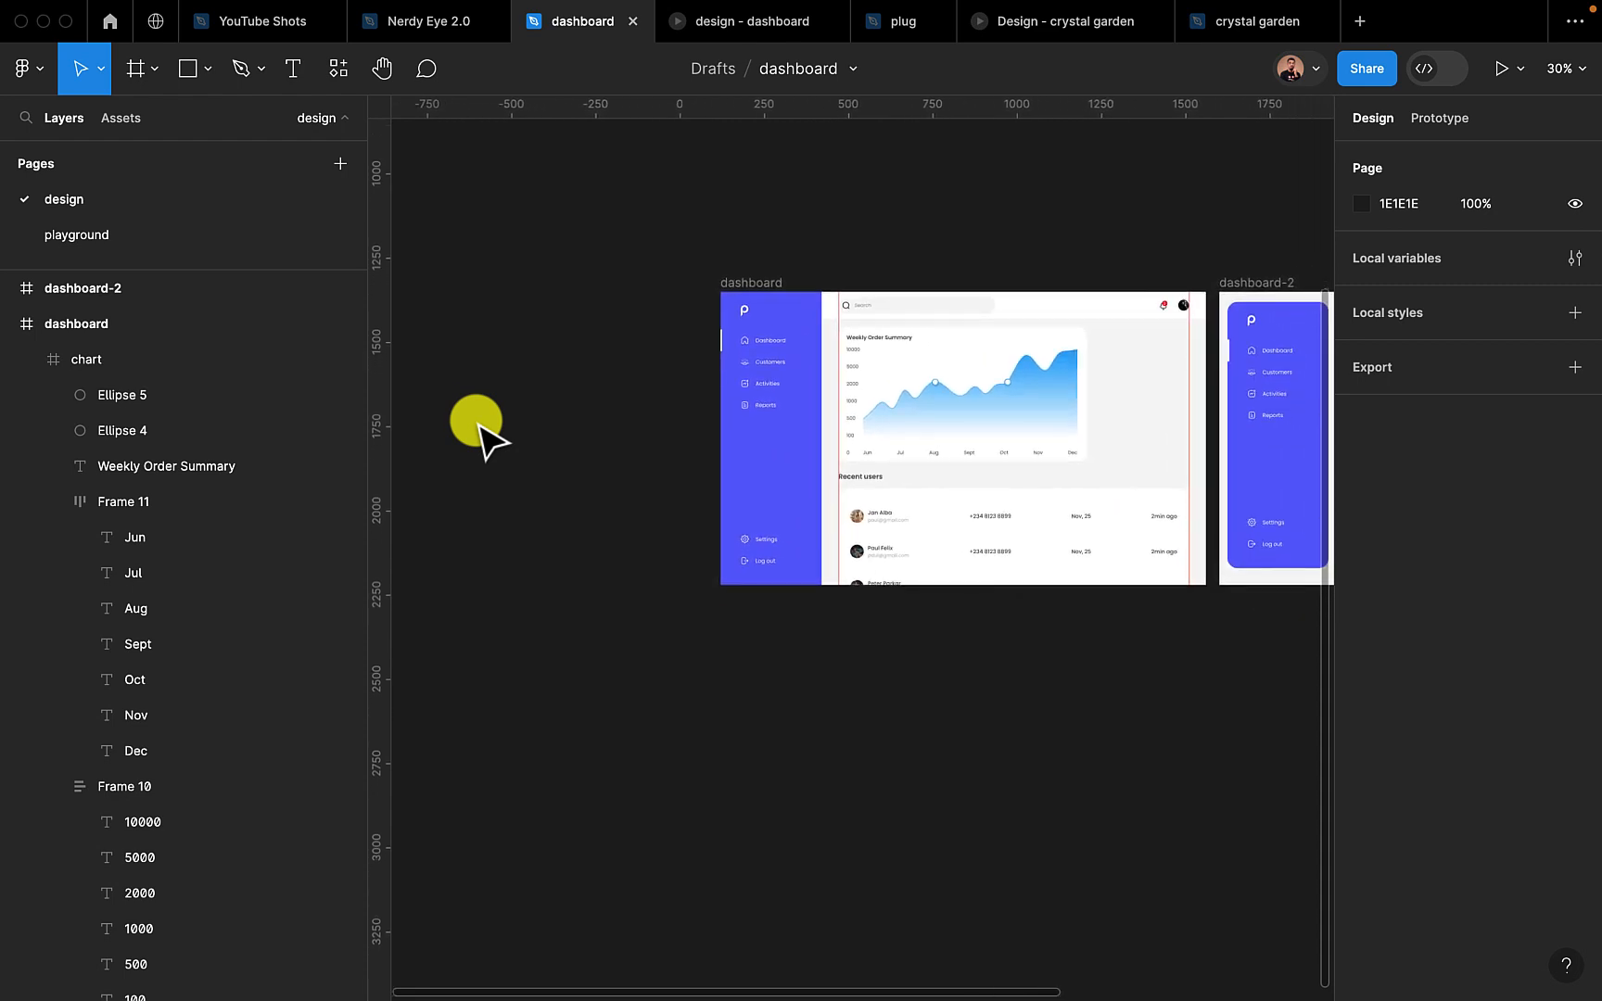
click(206, 69)
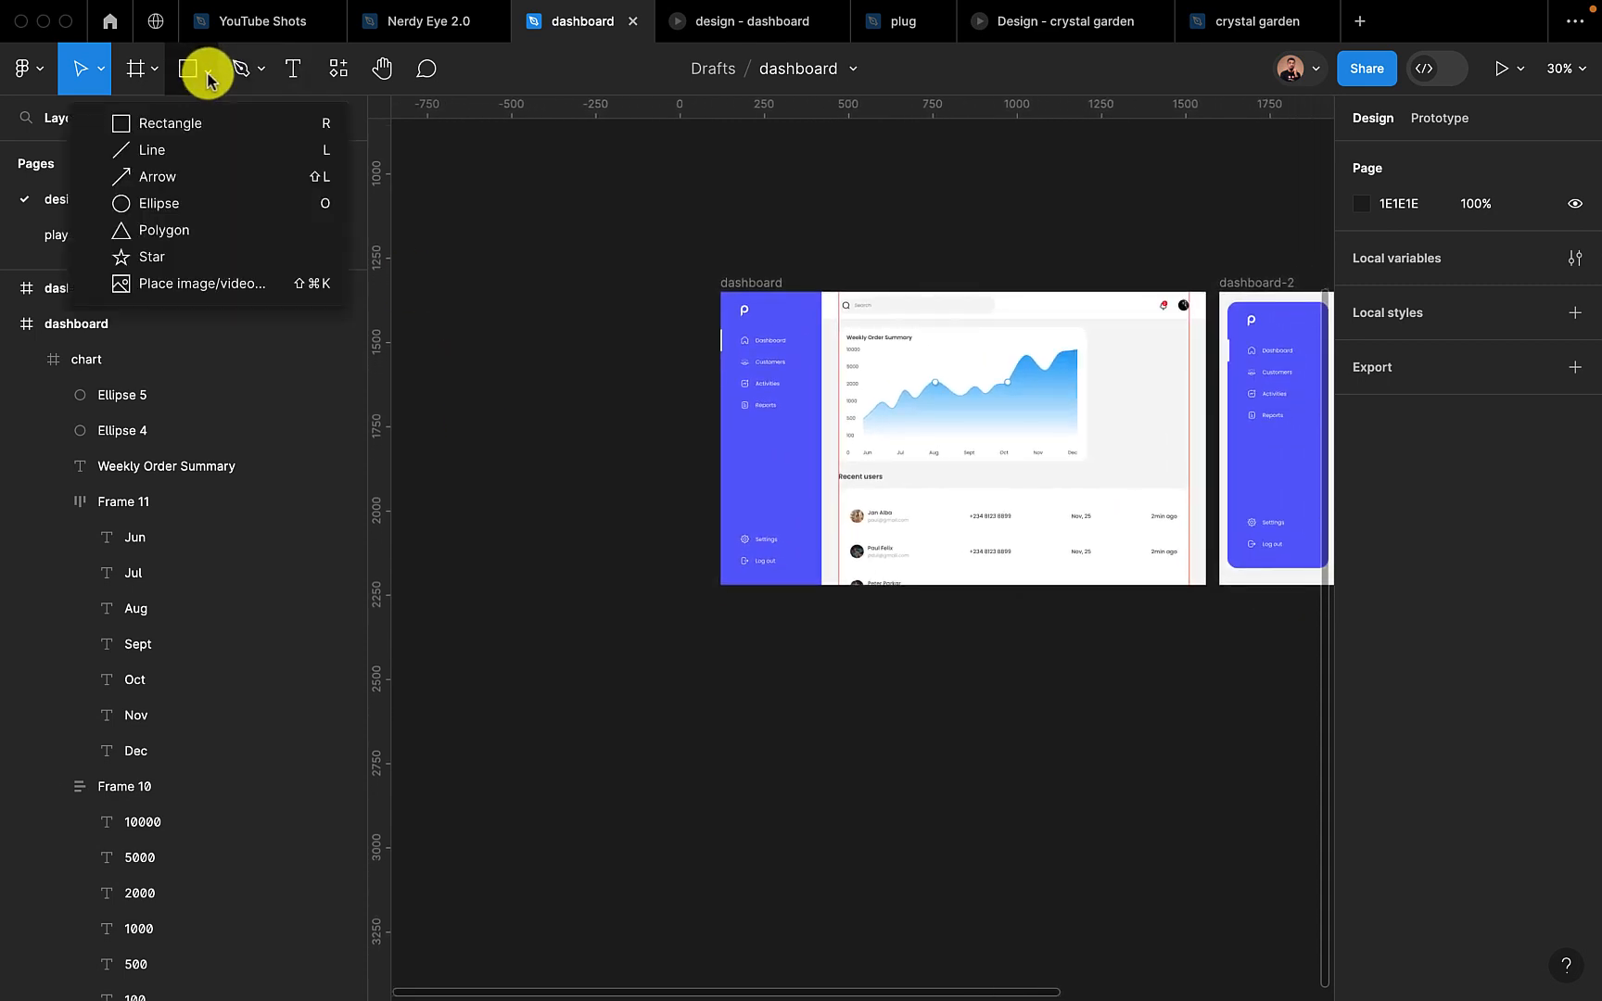
click(175, 203)
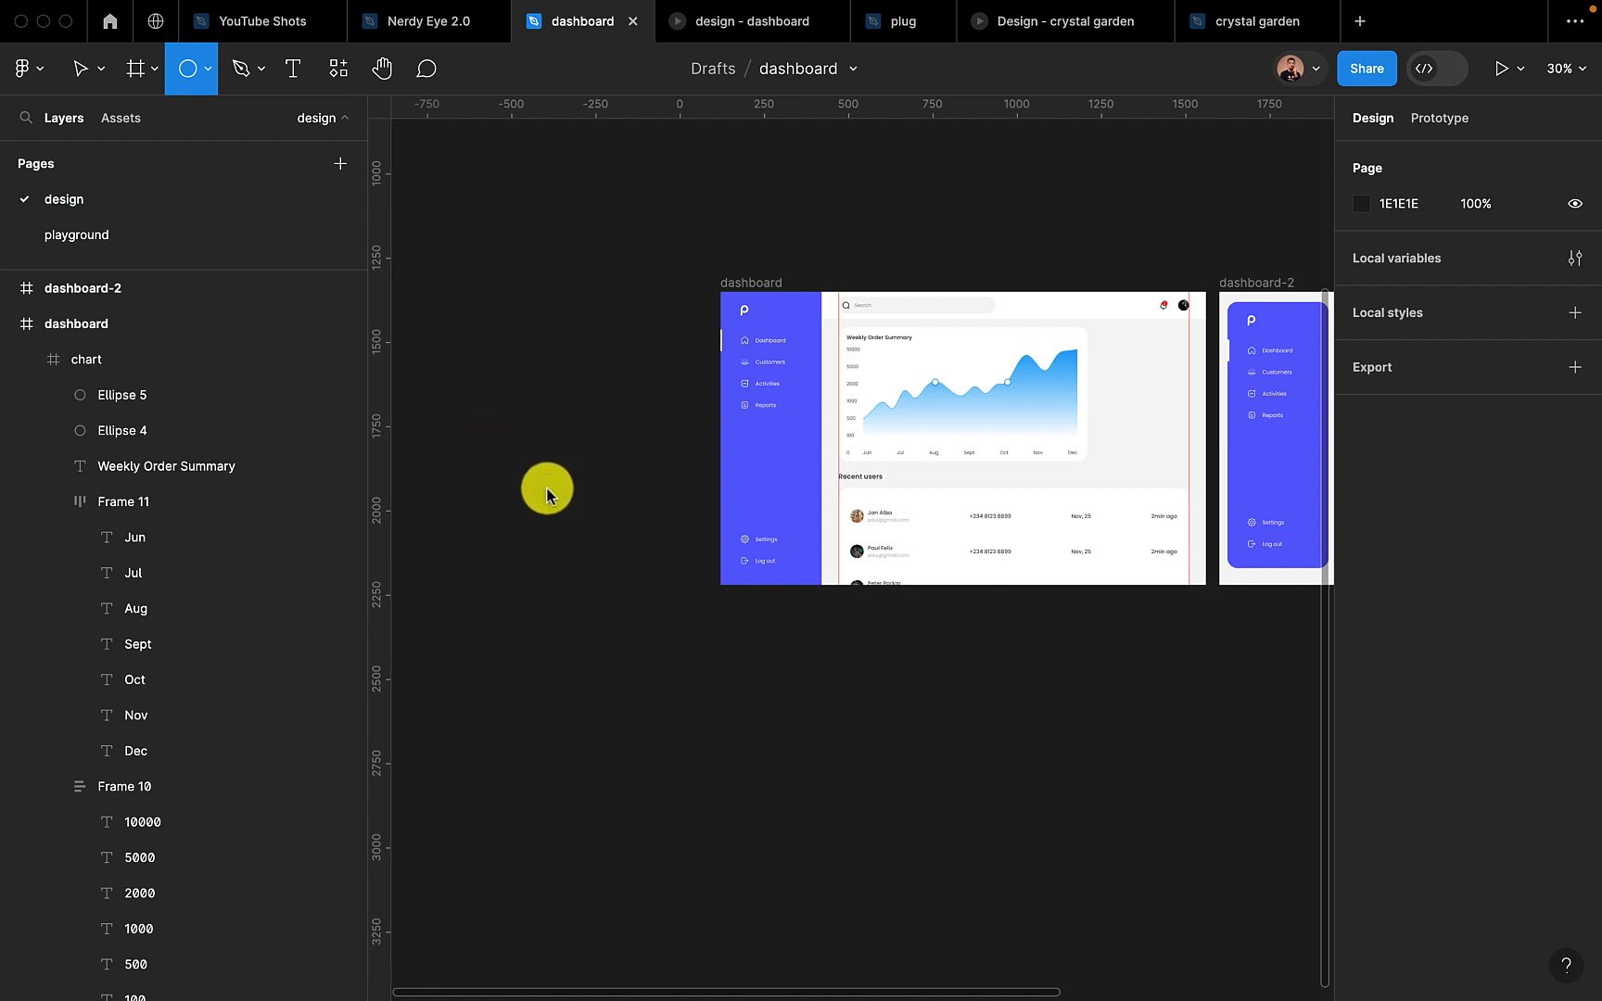
drag(549, 488, 612, 548)
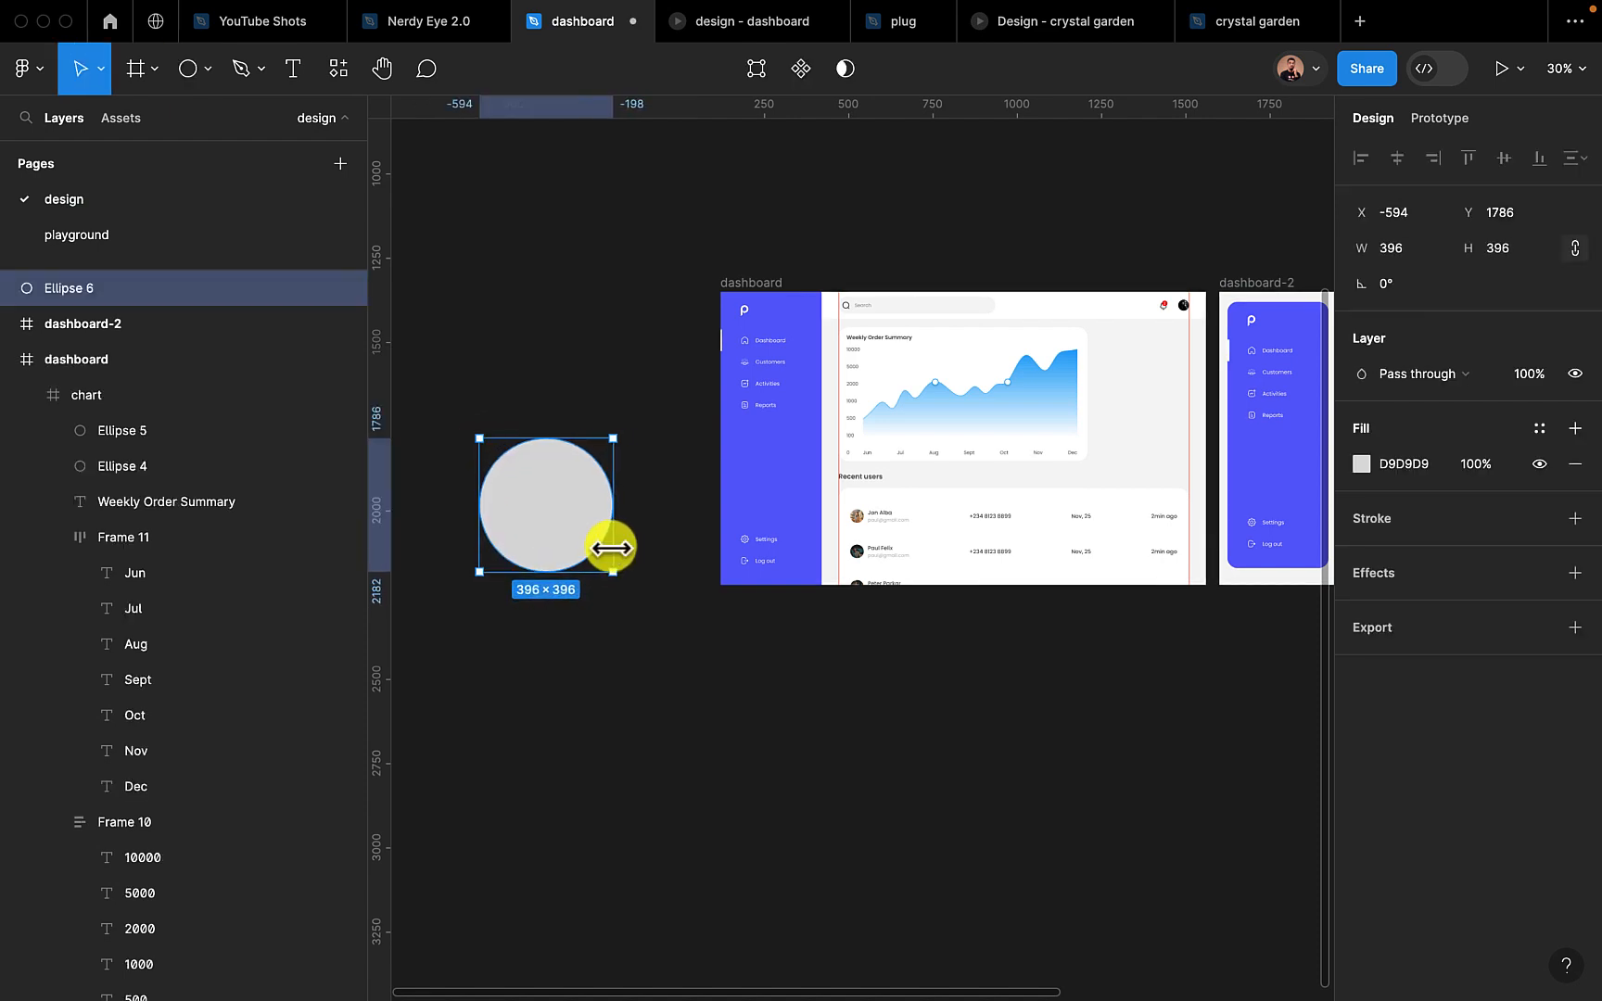
Turn the circle into an arc with a 75% sweep, cutting out its upper-right quarter
scroll(608, 546, left, 3)
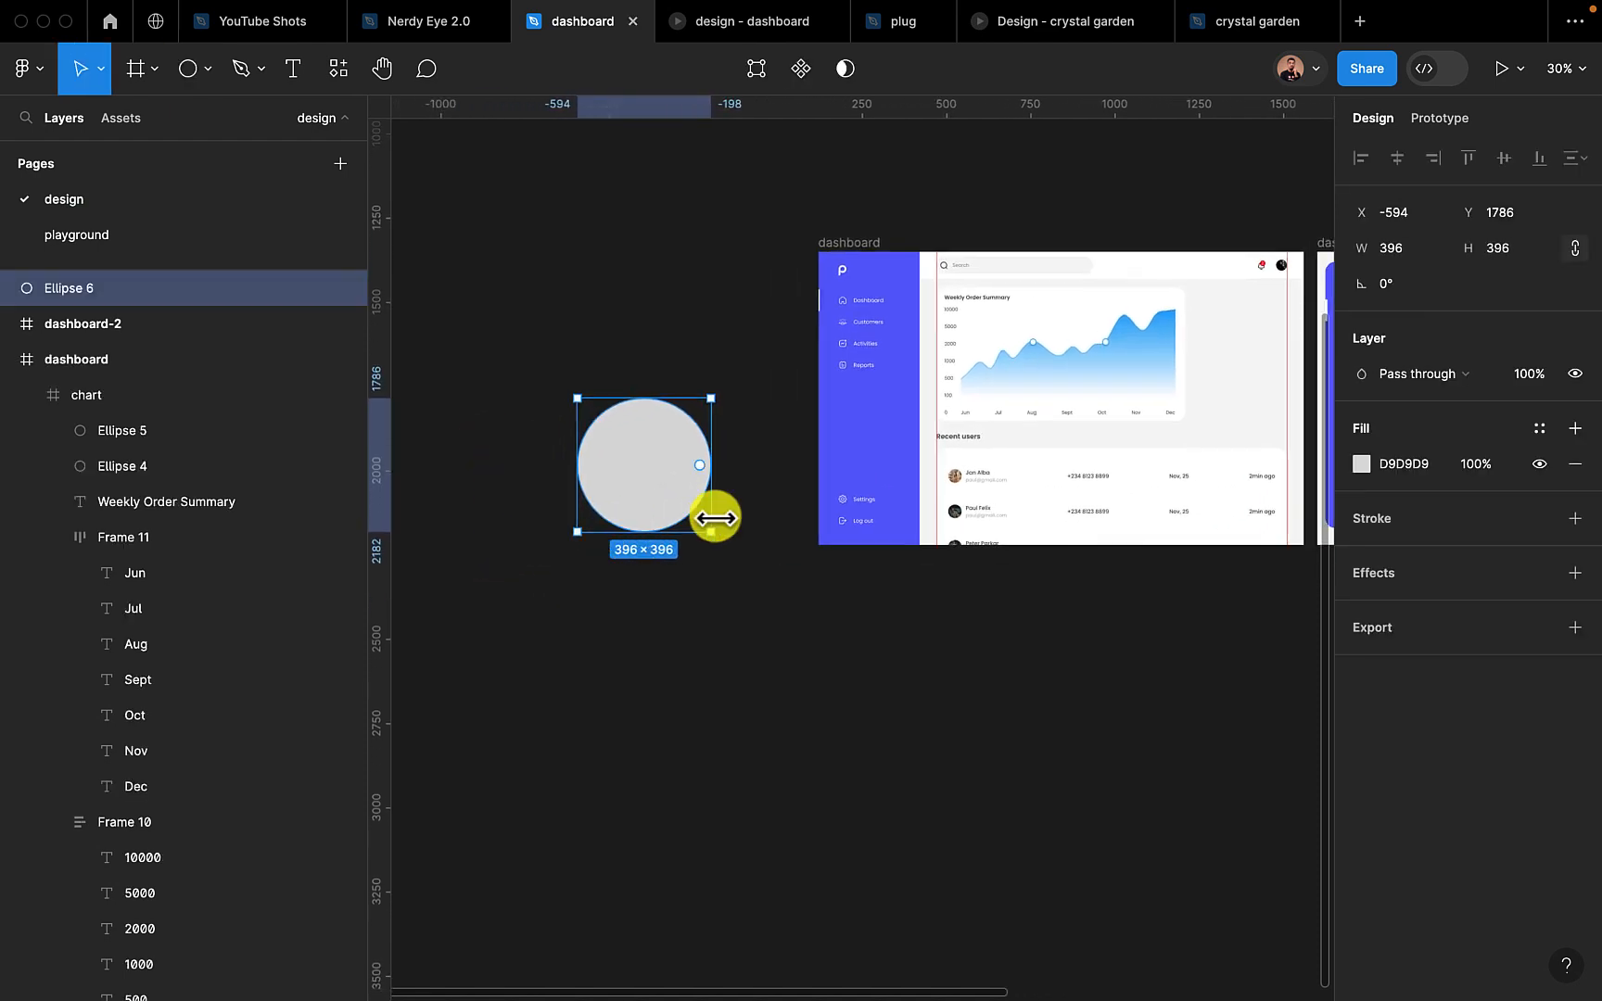
scroll(643, 483, up, 5)
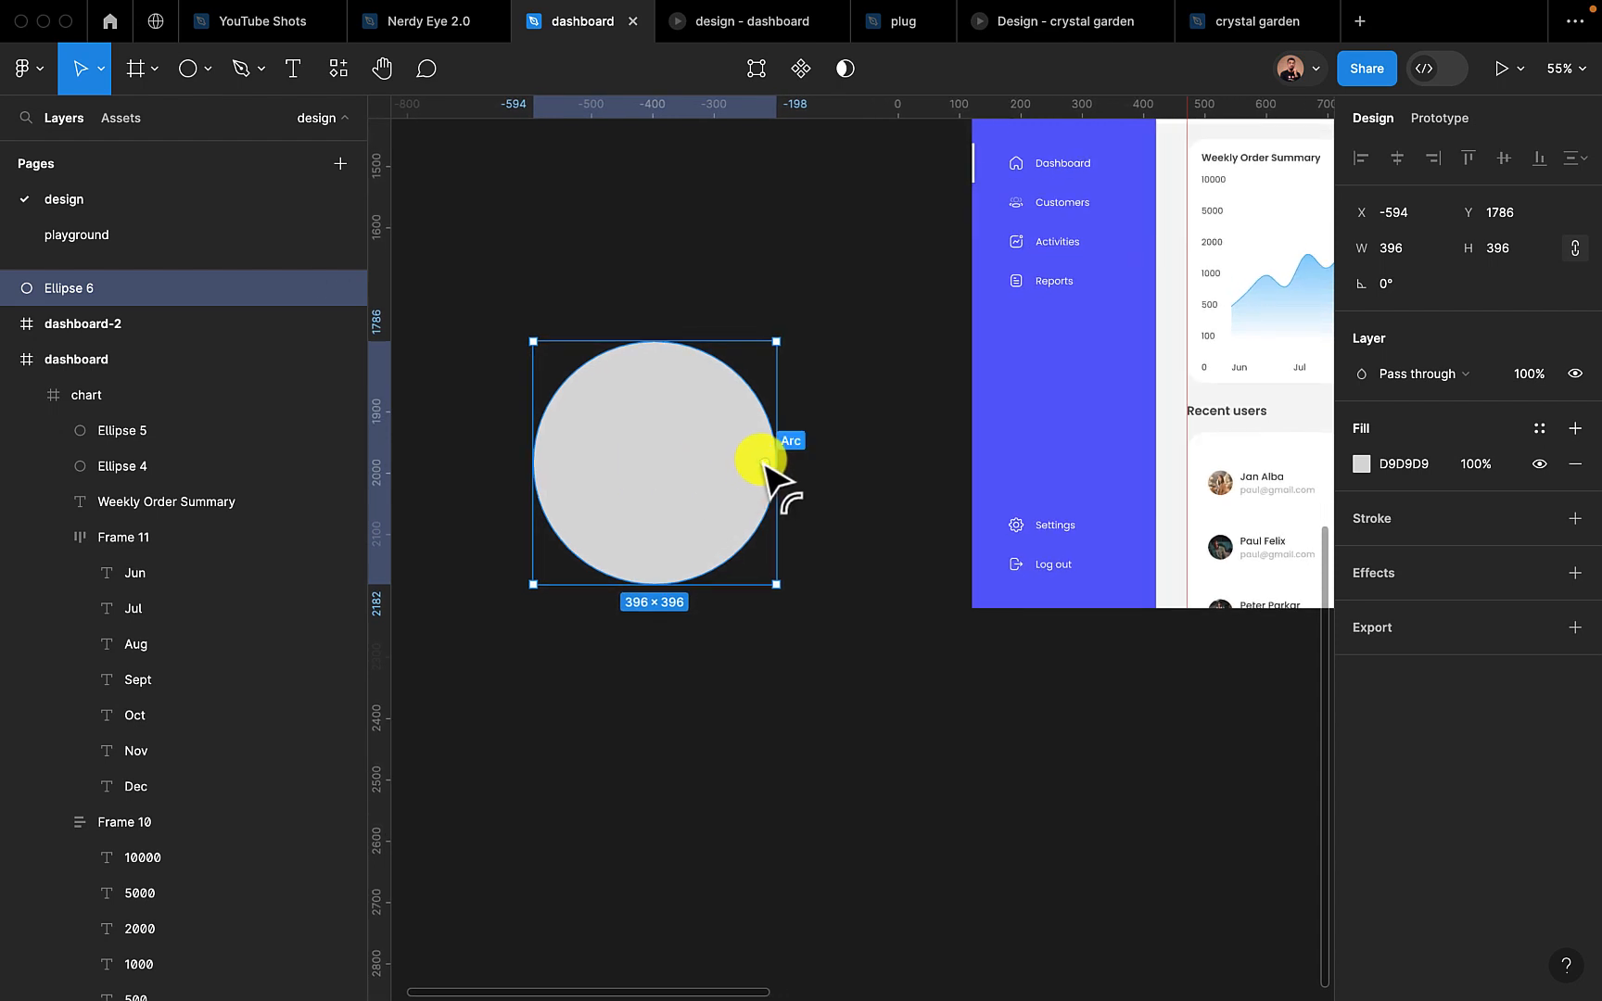
mouse_move(766, 464)
mouse_down()
mouse_move(657, 462)
mouse_move(677, 463)
mouse_move(694, 433)
mouse_move(640, 399)
mouse_move(639, 579)
mouse_move(788, 510)
mouse_move(777, 463)
mouse_up()
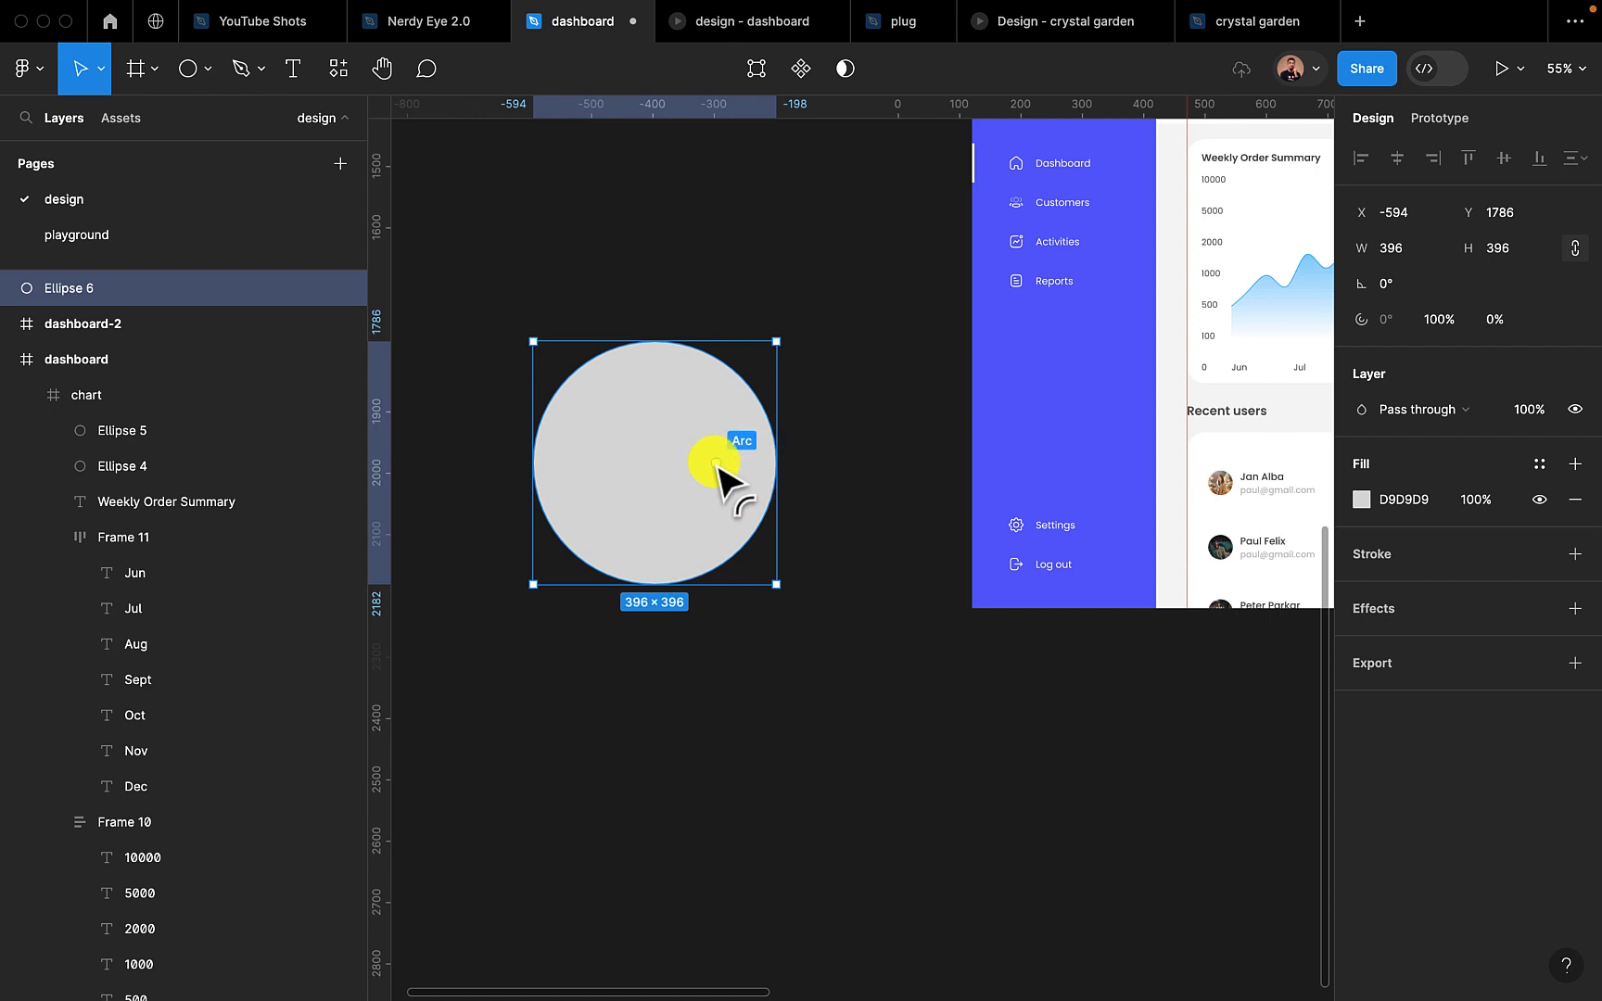
drag(765, 464, 658, 339)
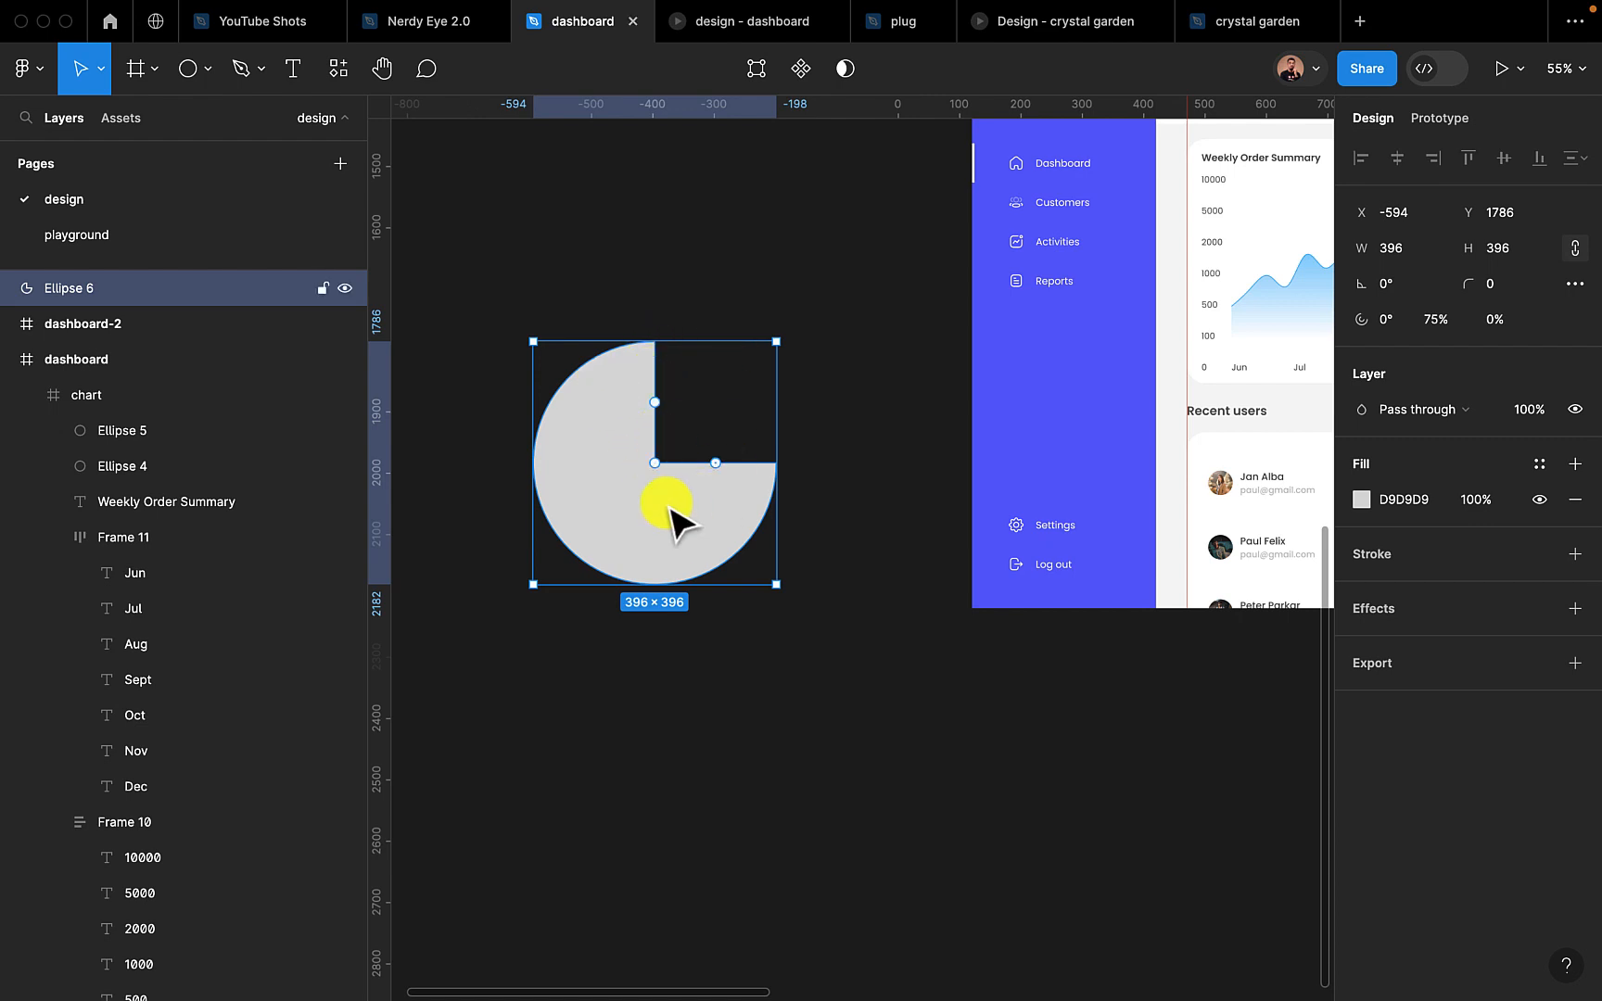
Hollow the arc into a ring and set its inner ratio to 75%
drag(656, 463, 594, 535)
click(1528, 319)
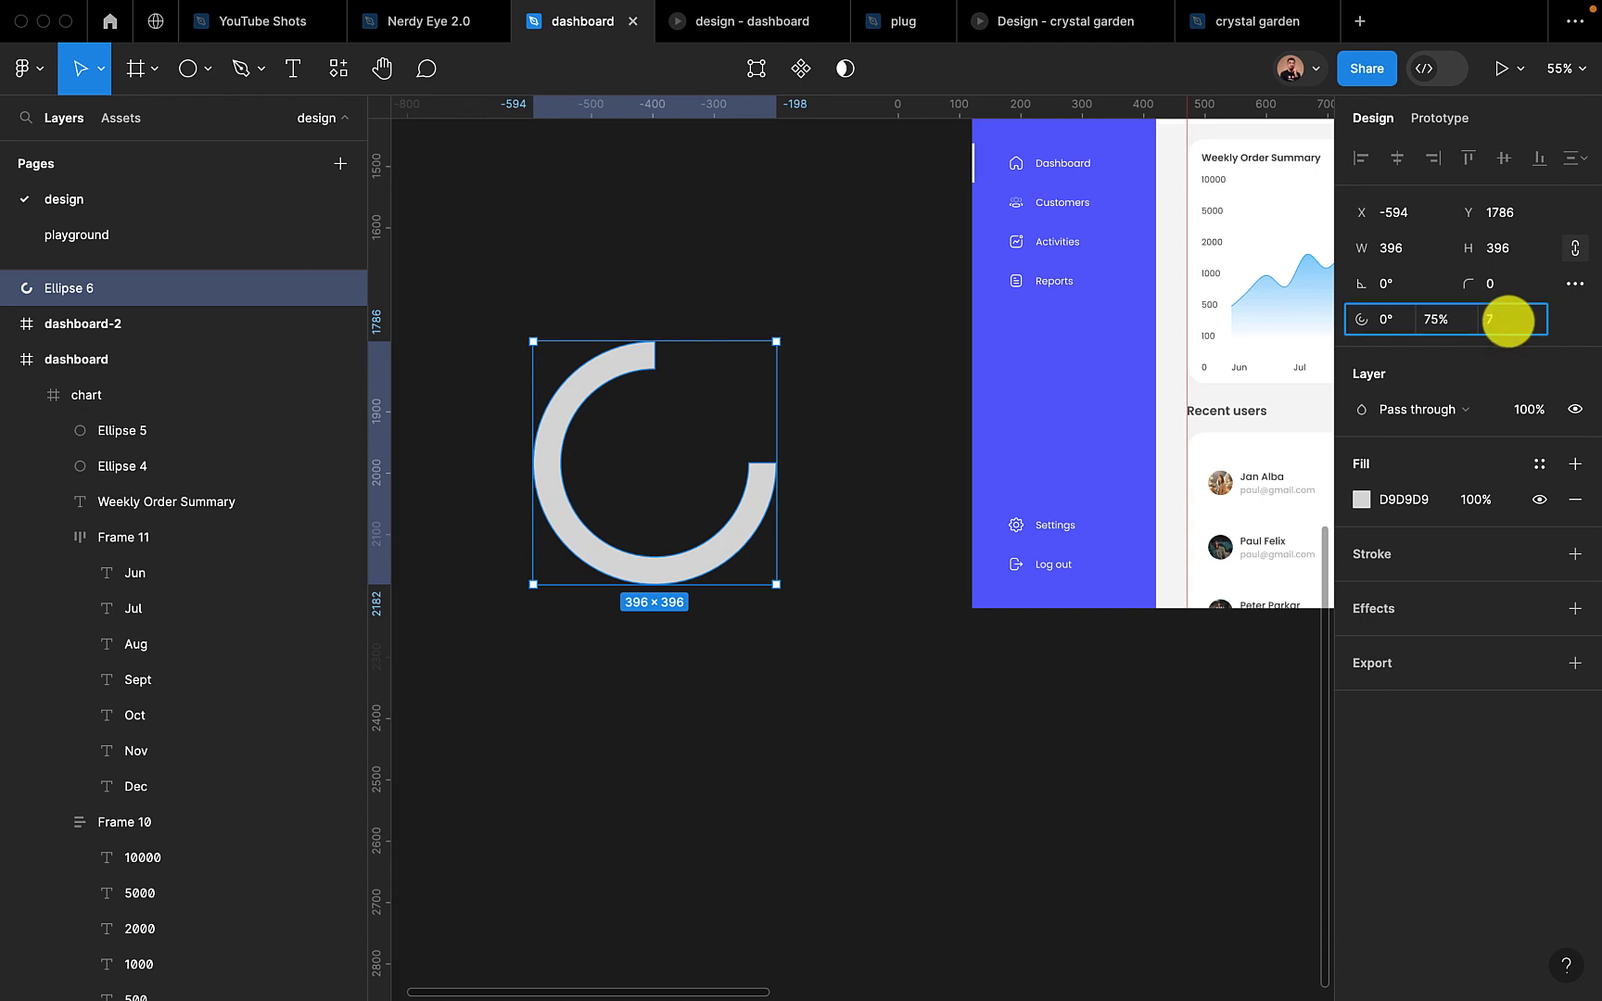
key(Return)
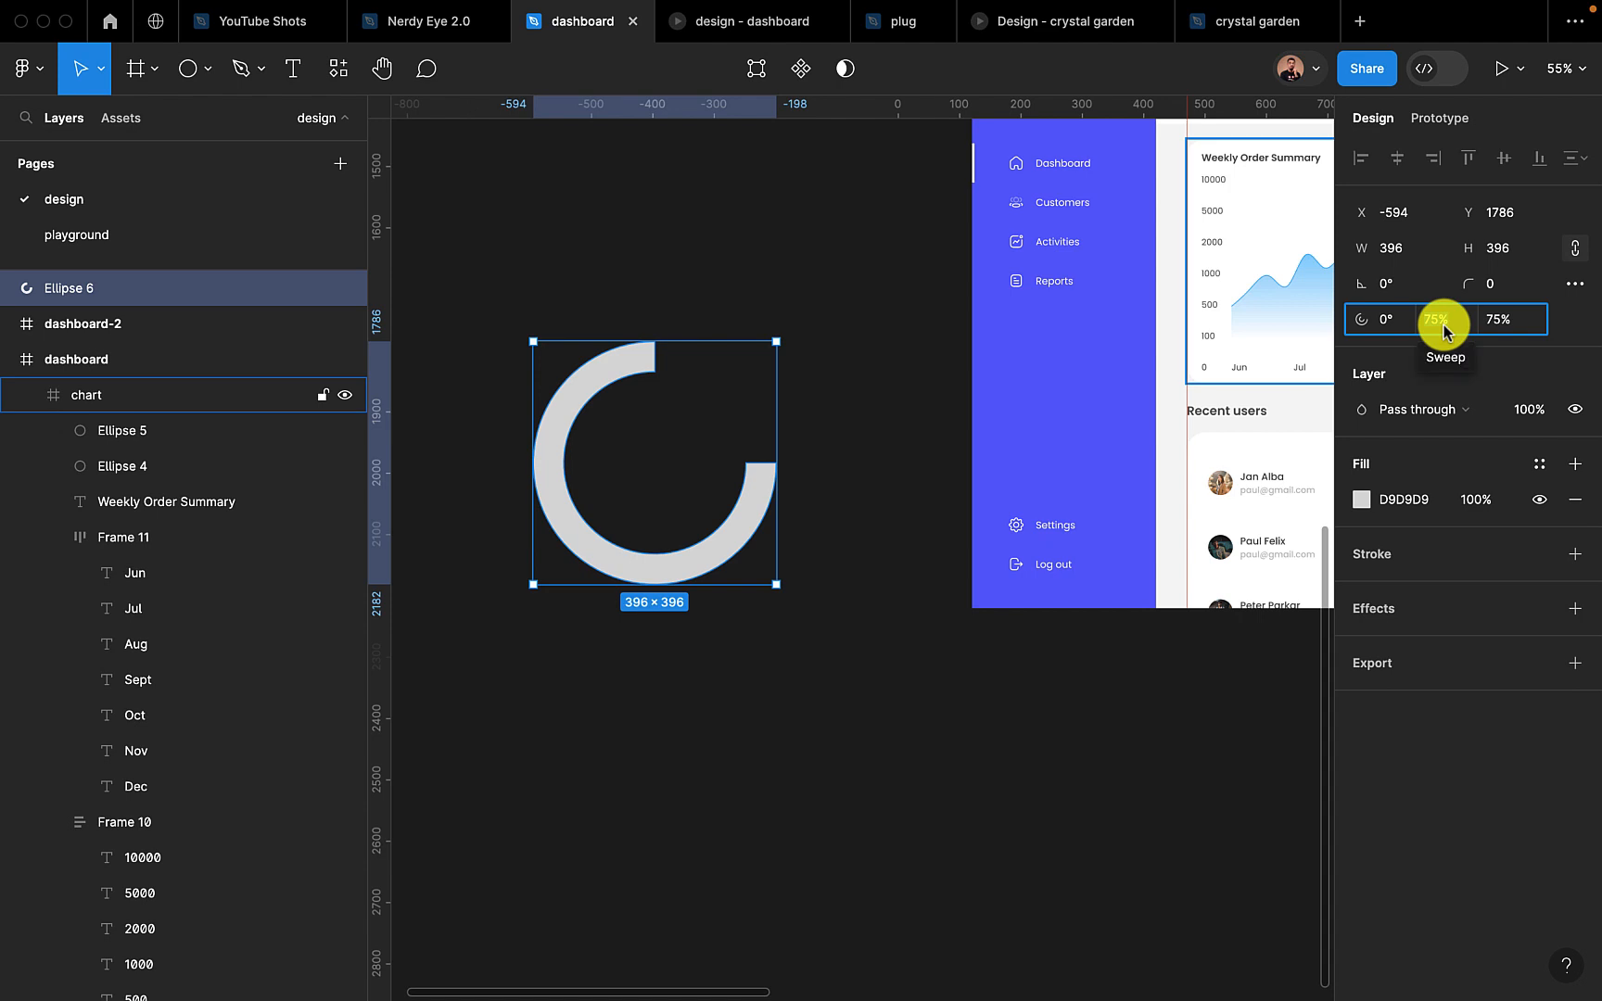
Try a full 100% sweep on the ring, and set its sweep to 50% for a half ring
click(1443, 322)
text(100)
key(Return)
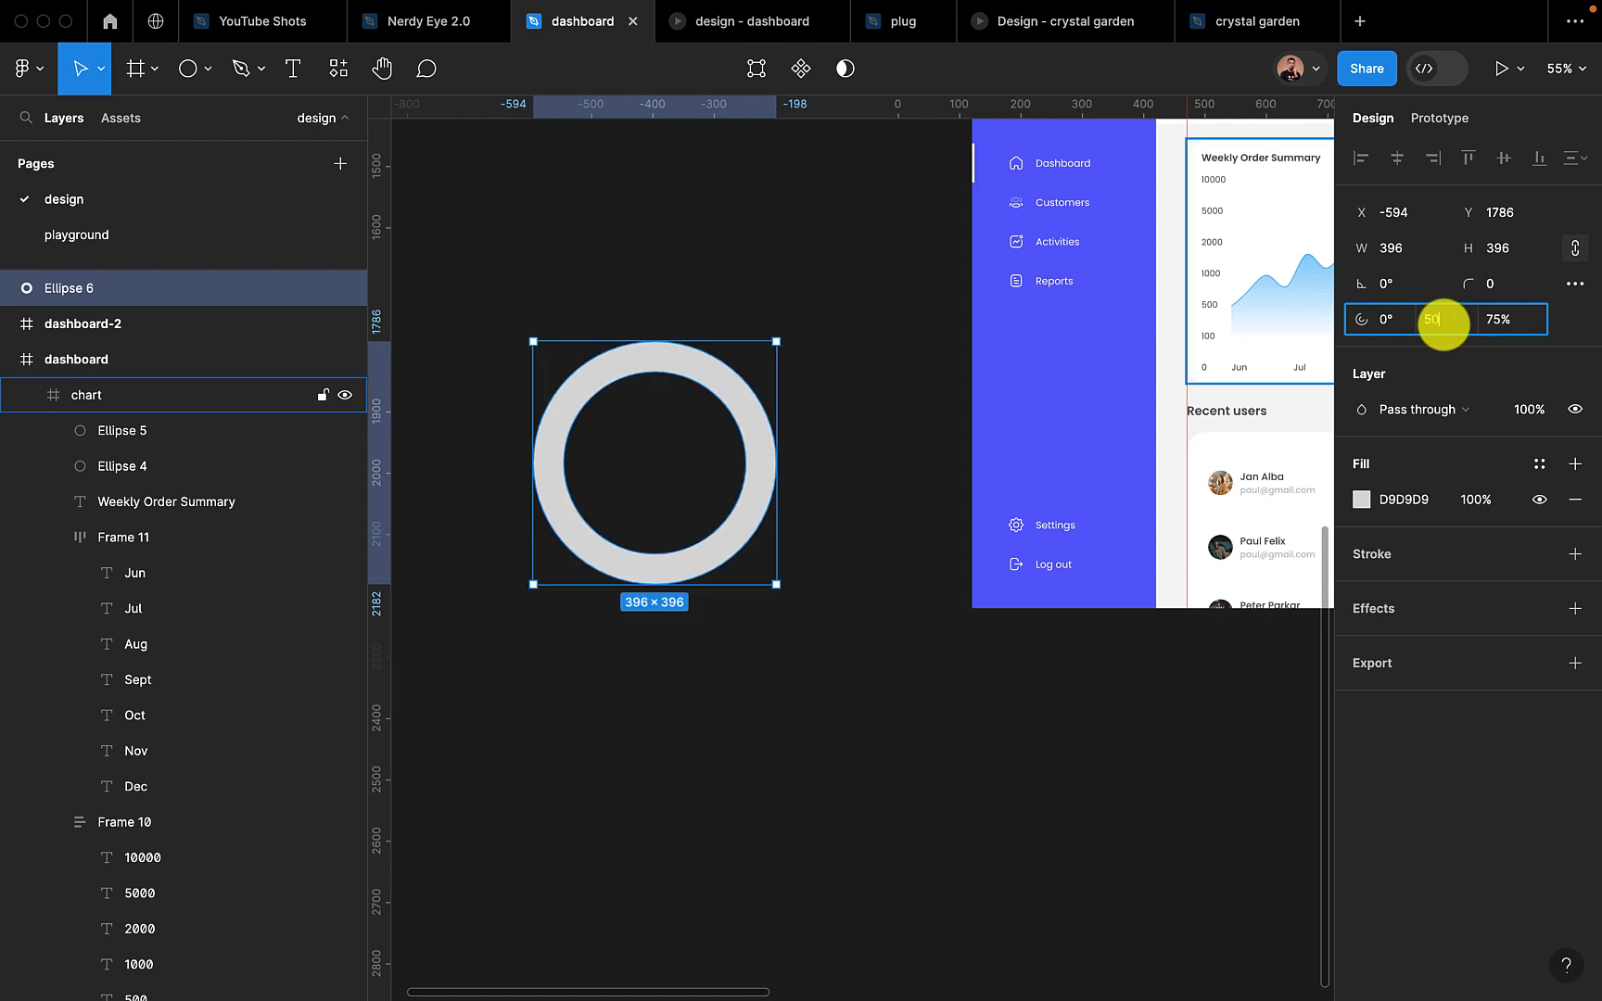
key(Return)
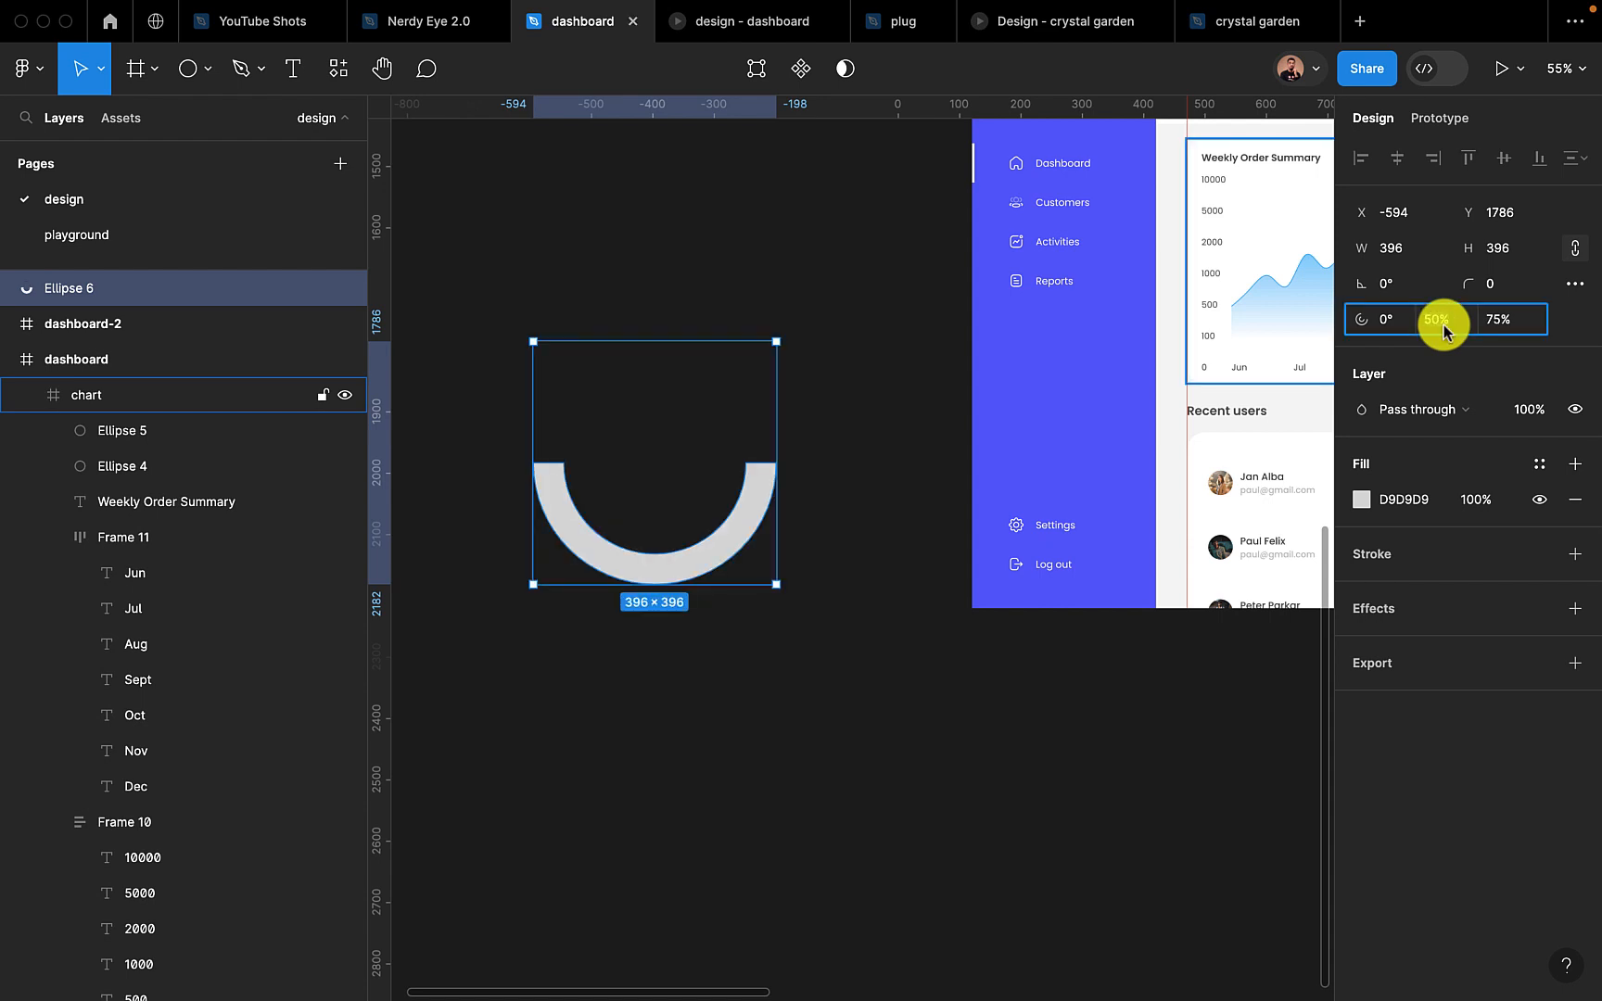
Set the ring's sweep to 80% and duplicate the ring in place
key(Return)
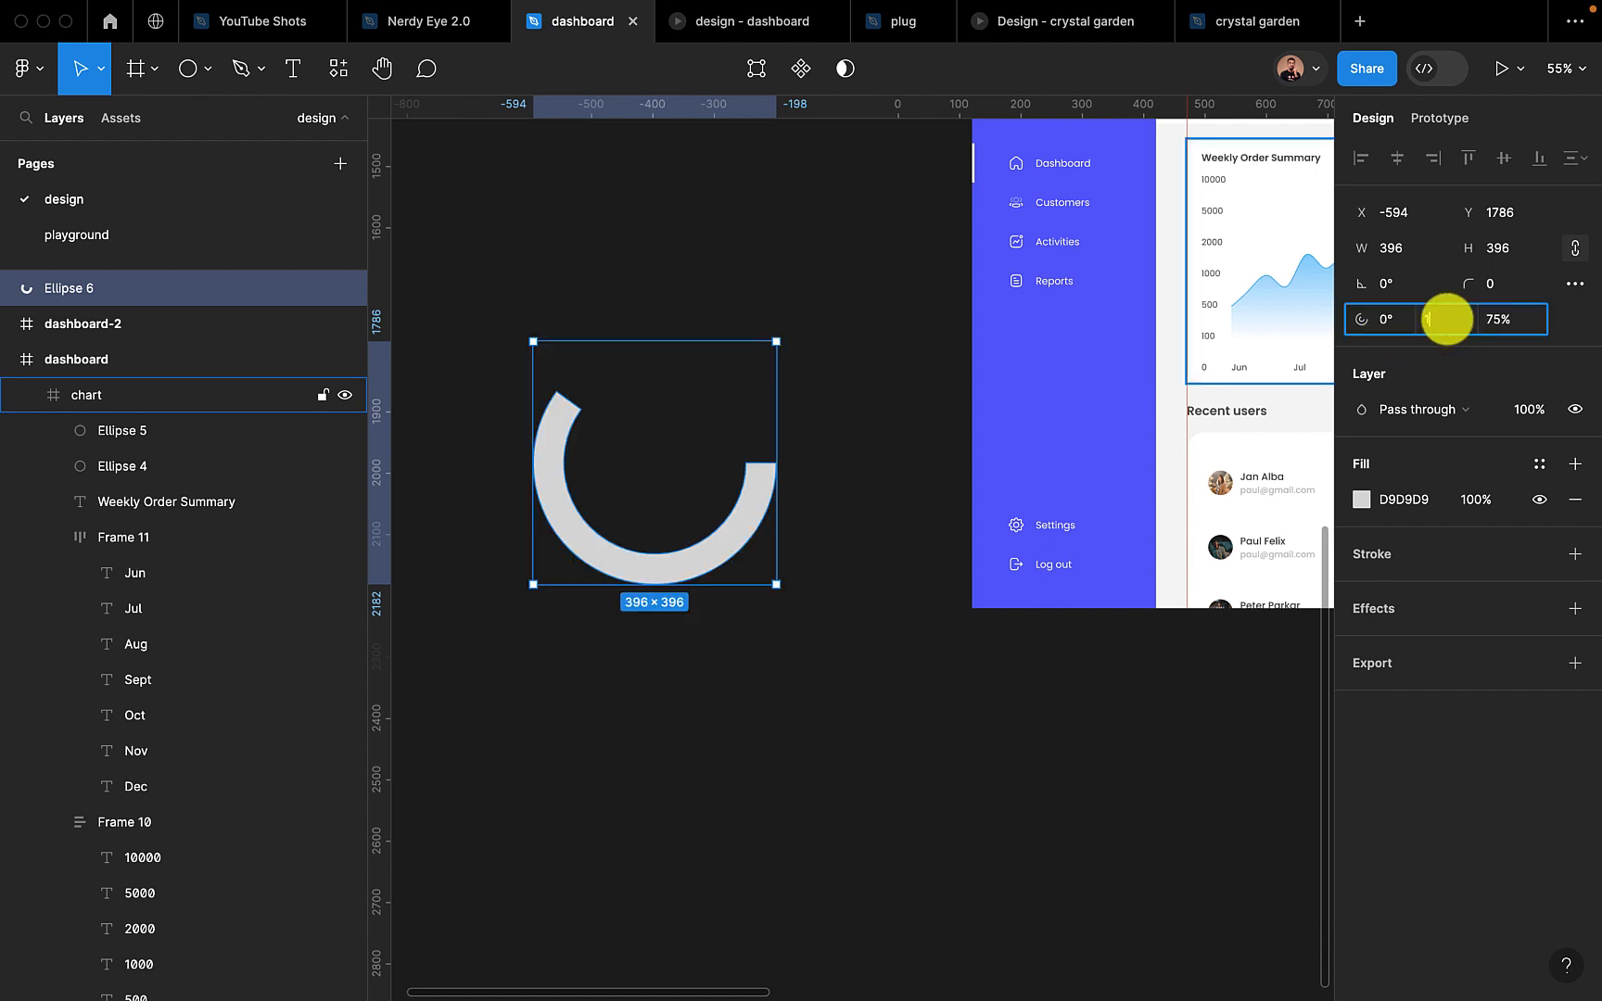
key(Return)
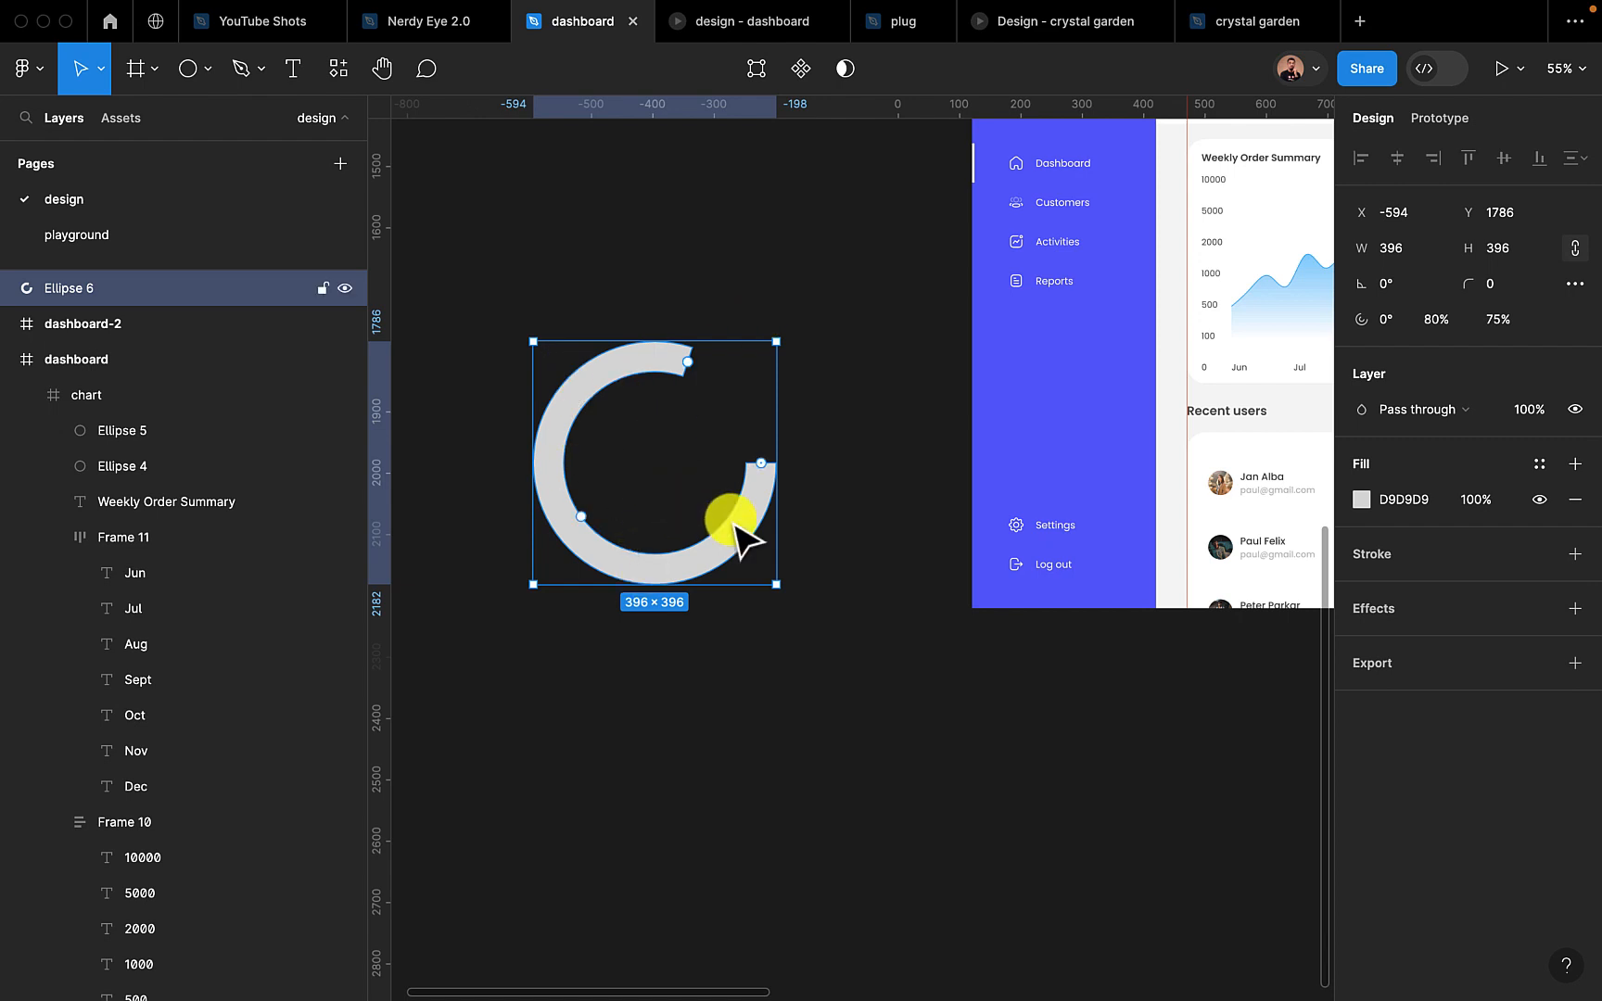
key(ctrl+d)
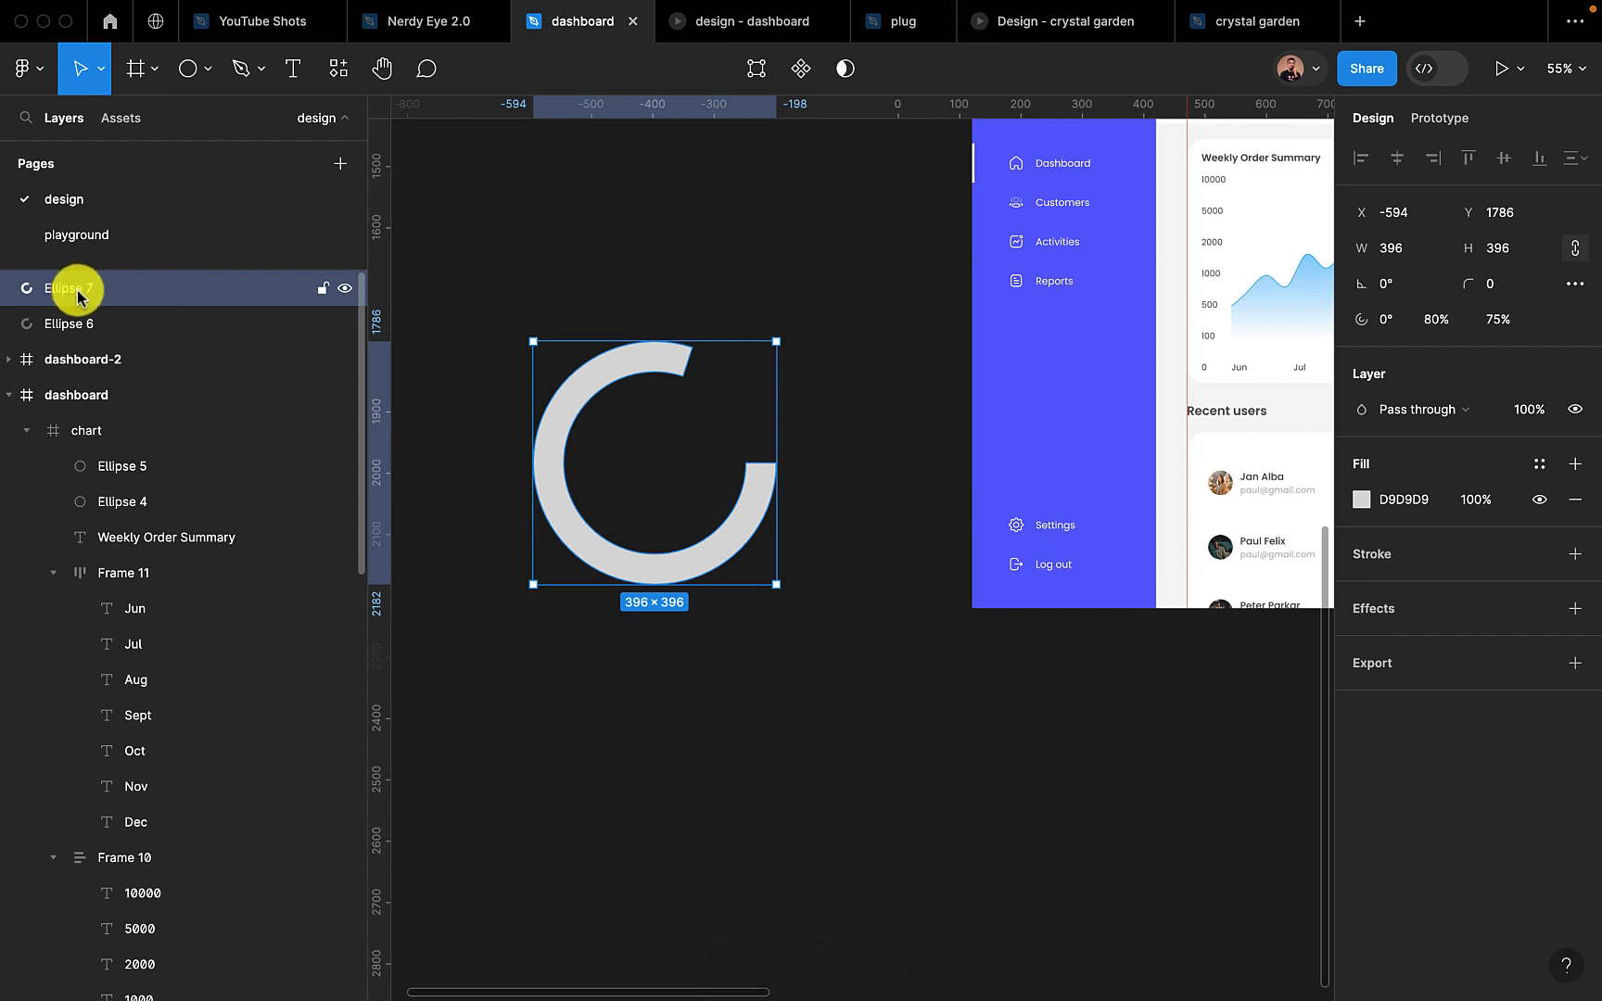
Give the lower ring, Ellipse 6, a full 100% sweep so it forms the chart's background track
click(90, 324)
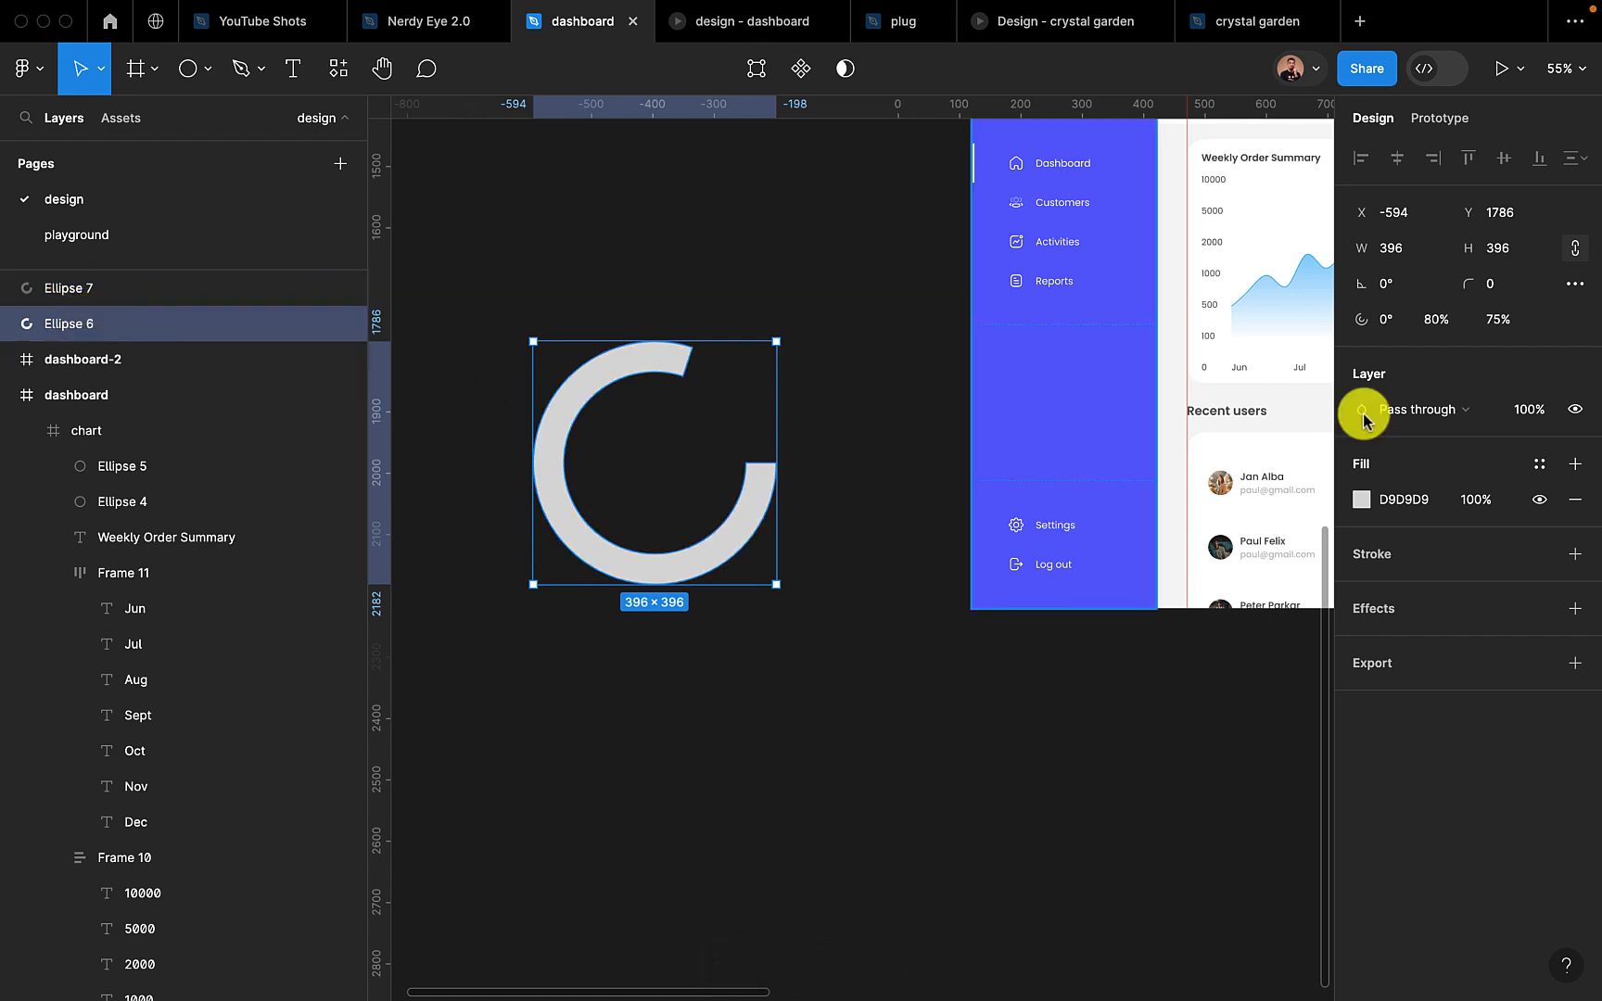
click(1451, 324)
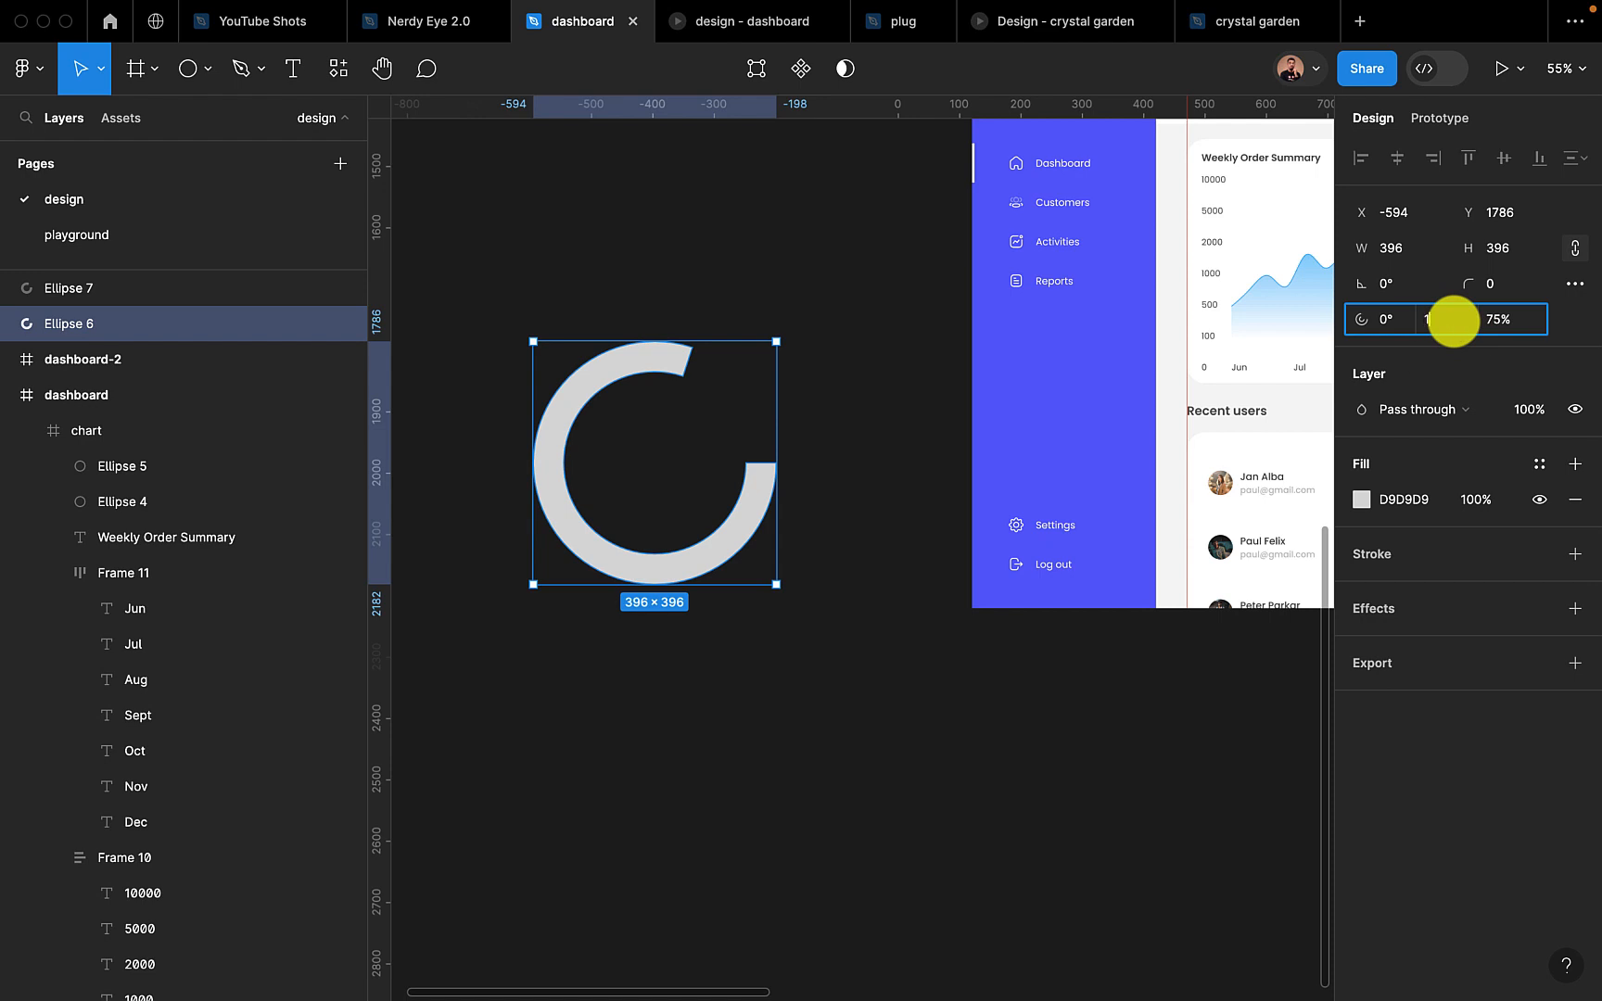
text(100)
key(Return)
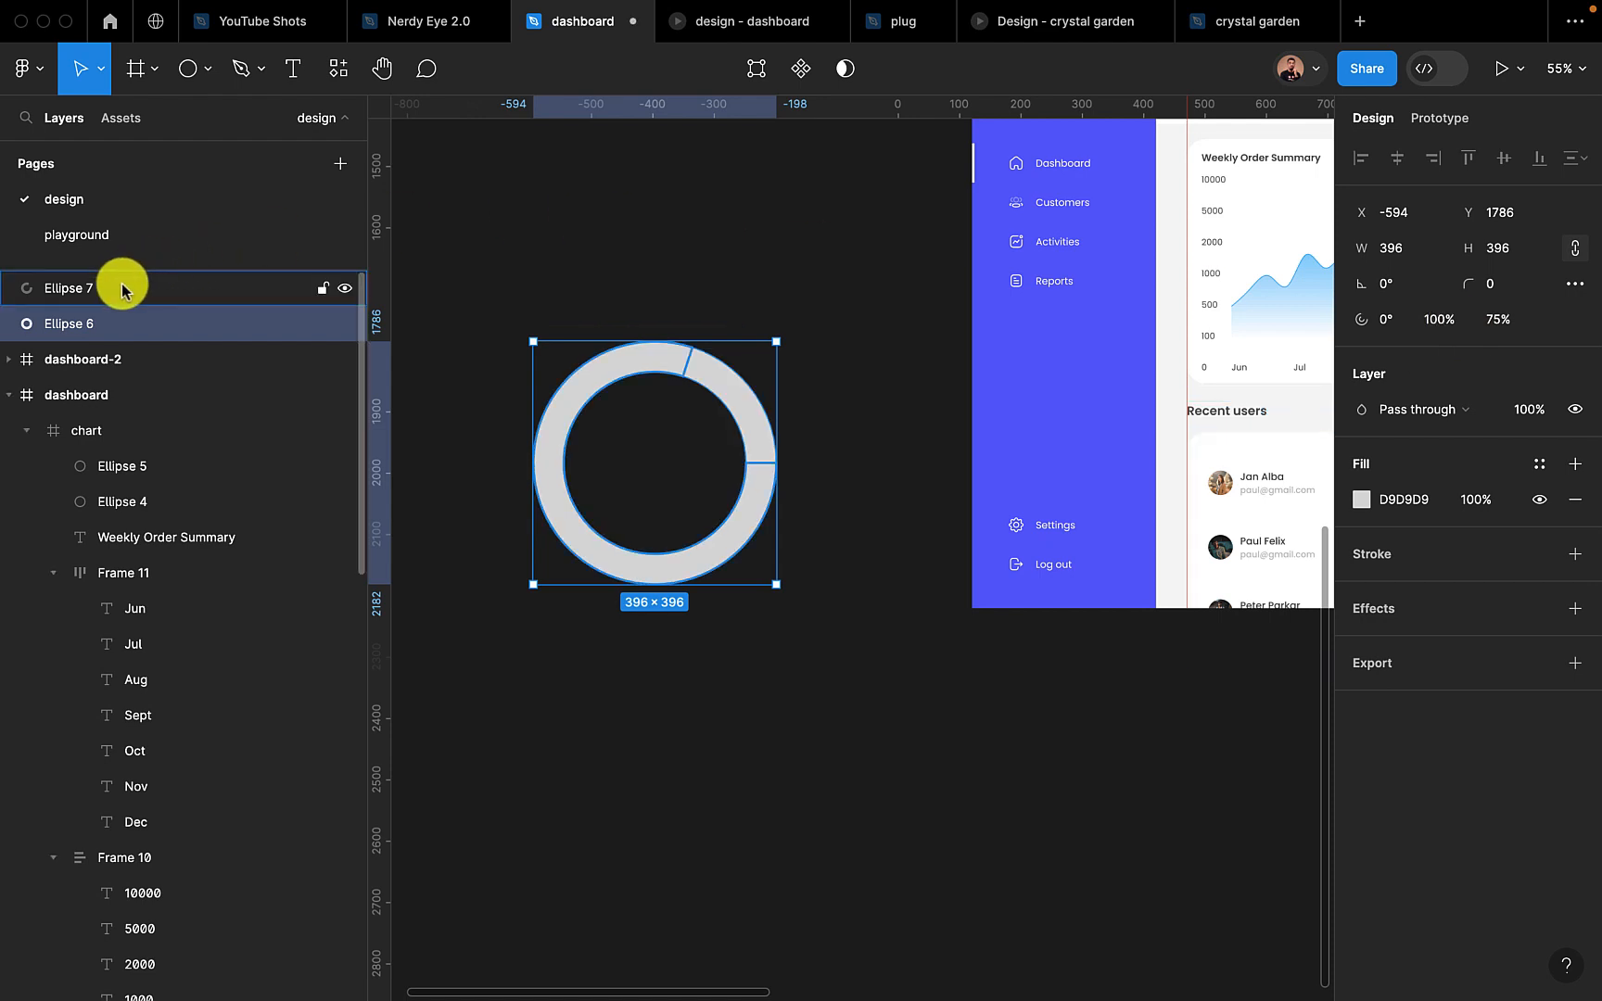
Fill the 80% ring, Ellipse 7, with the dashboard sidebar's blue (5A57FF) by sampling it with the eyedropper
click(125, 288)
click(1361, 500)
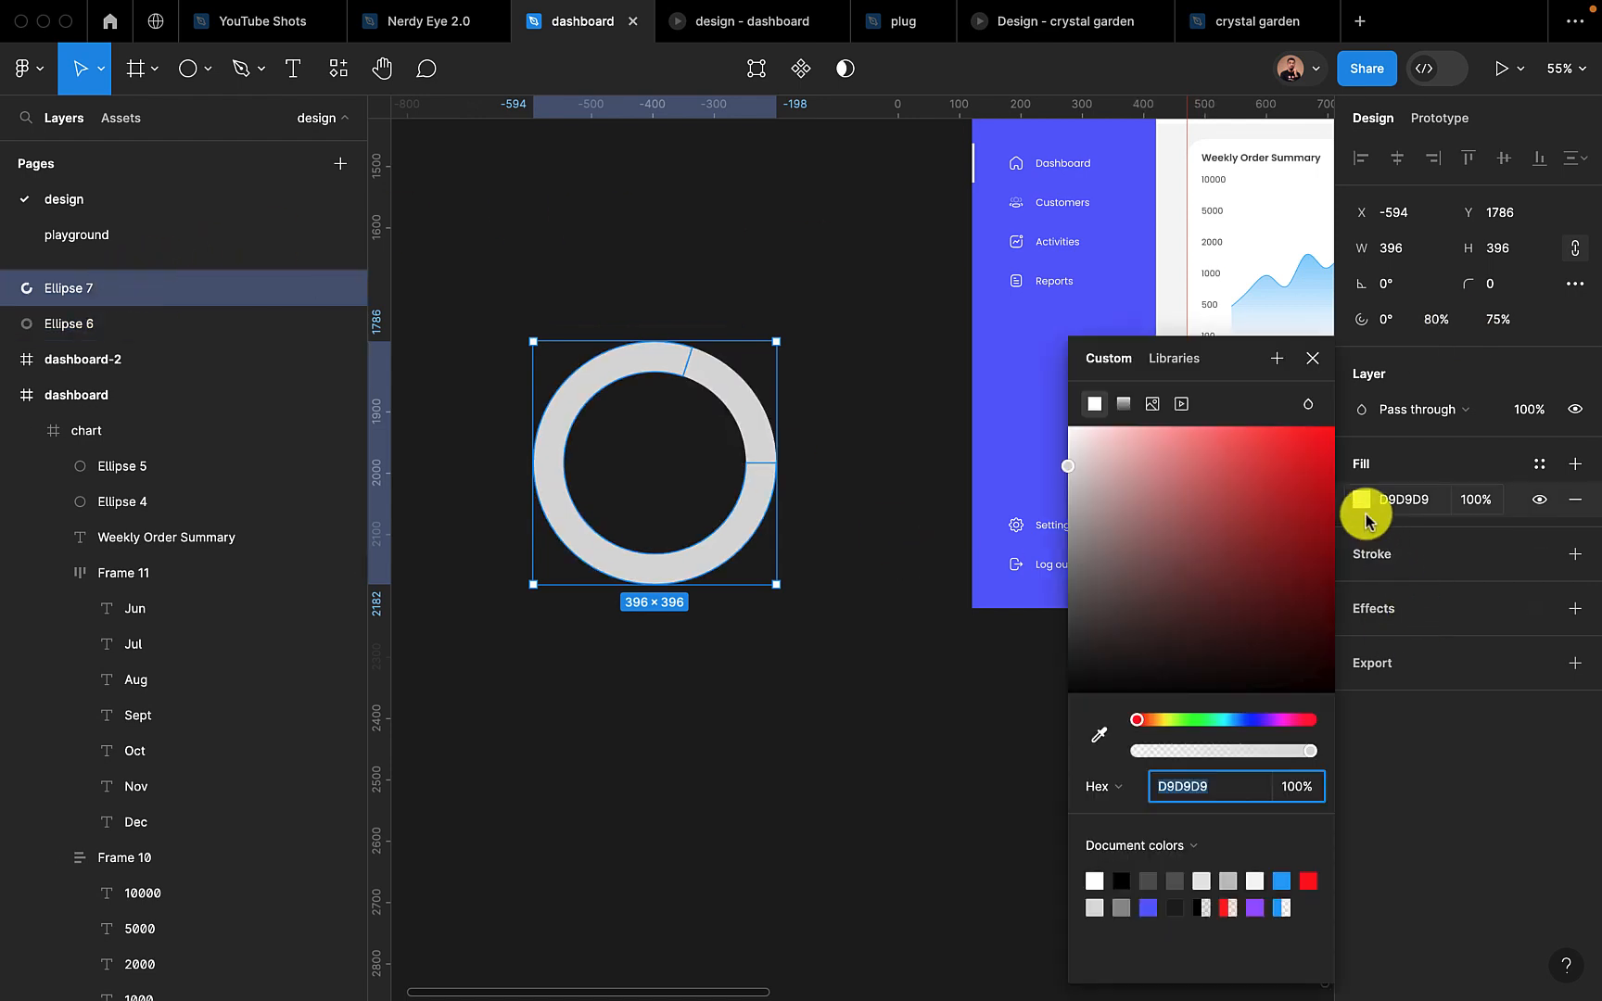
click(1100, 735)
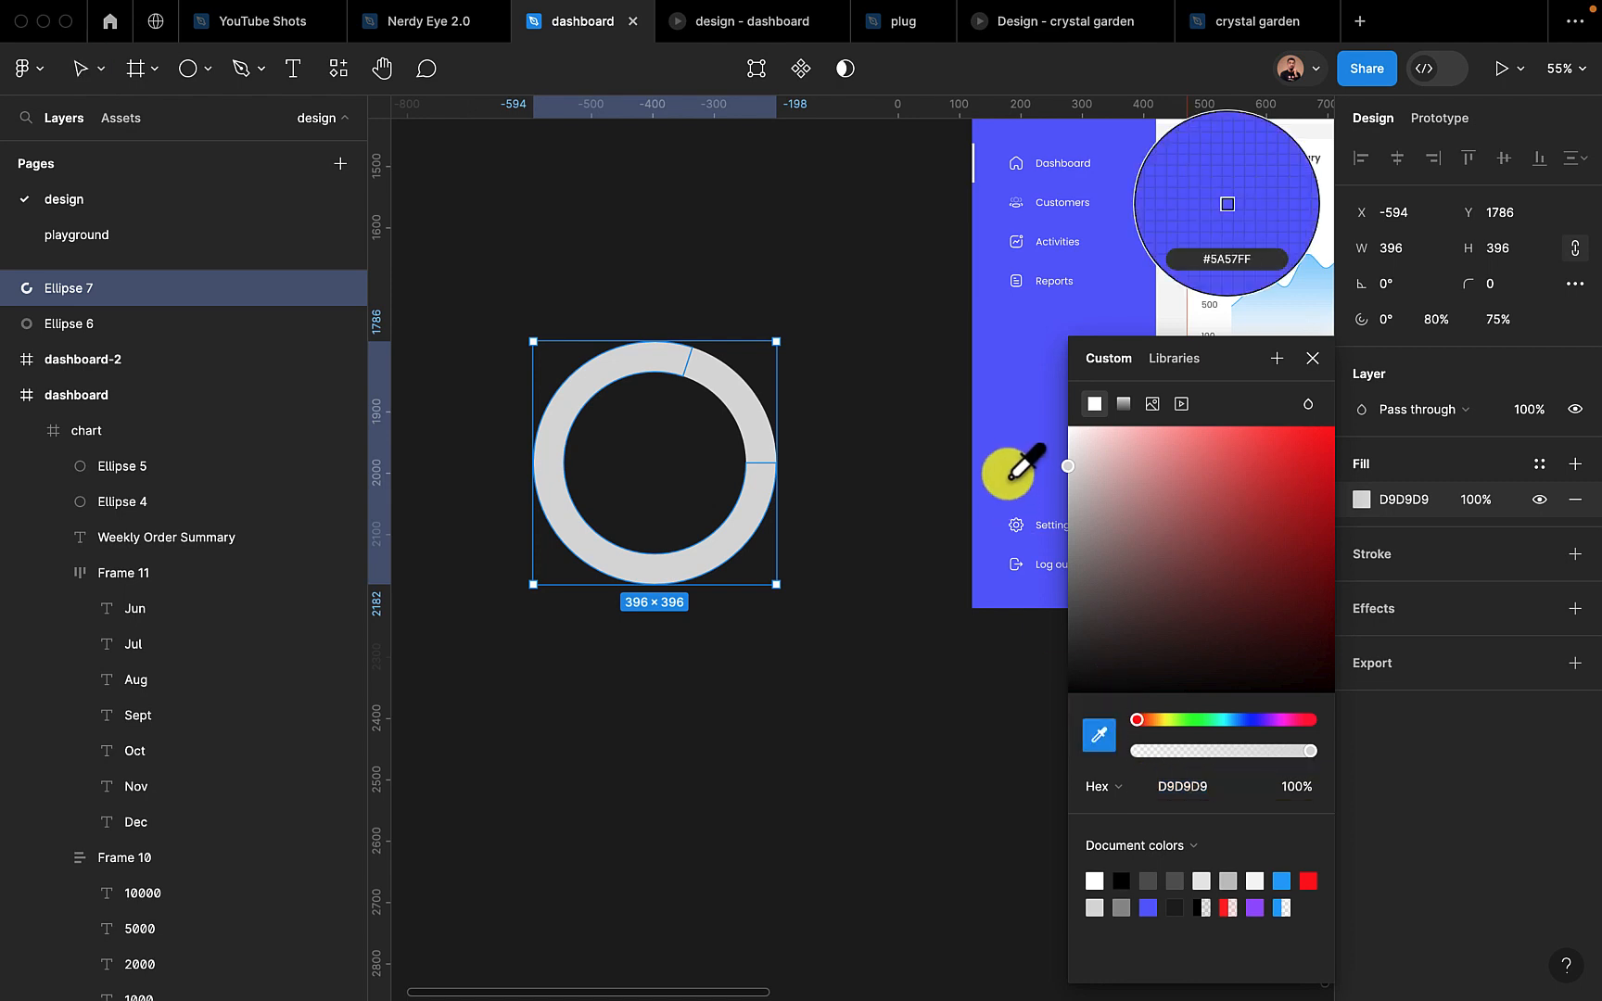
click(1011, 466)
click(1312, 358)
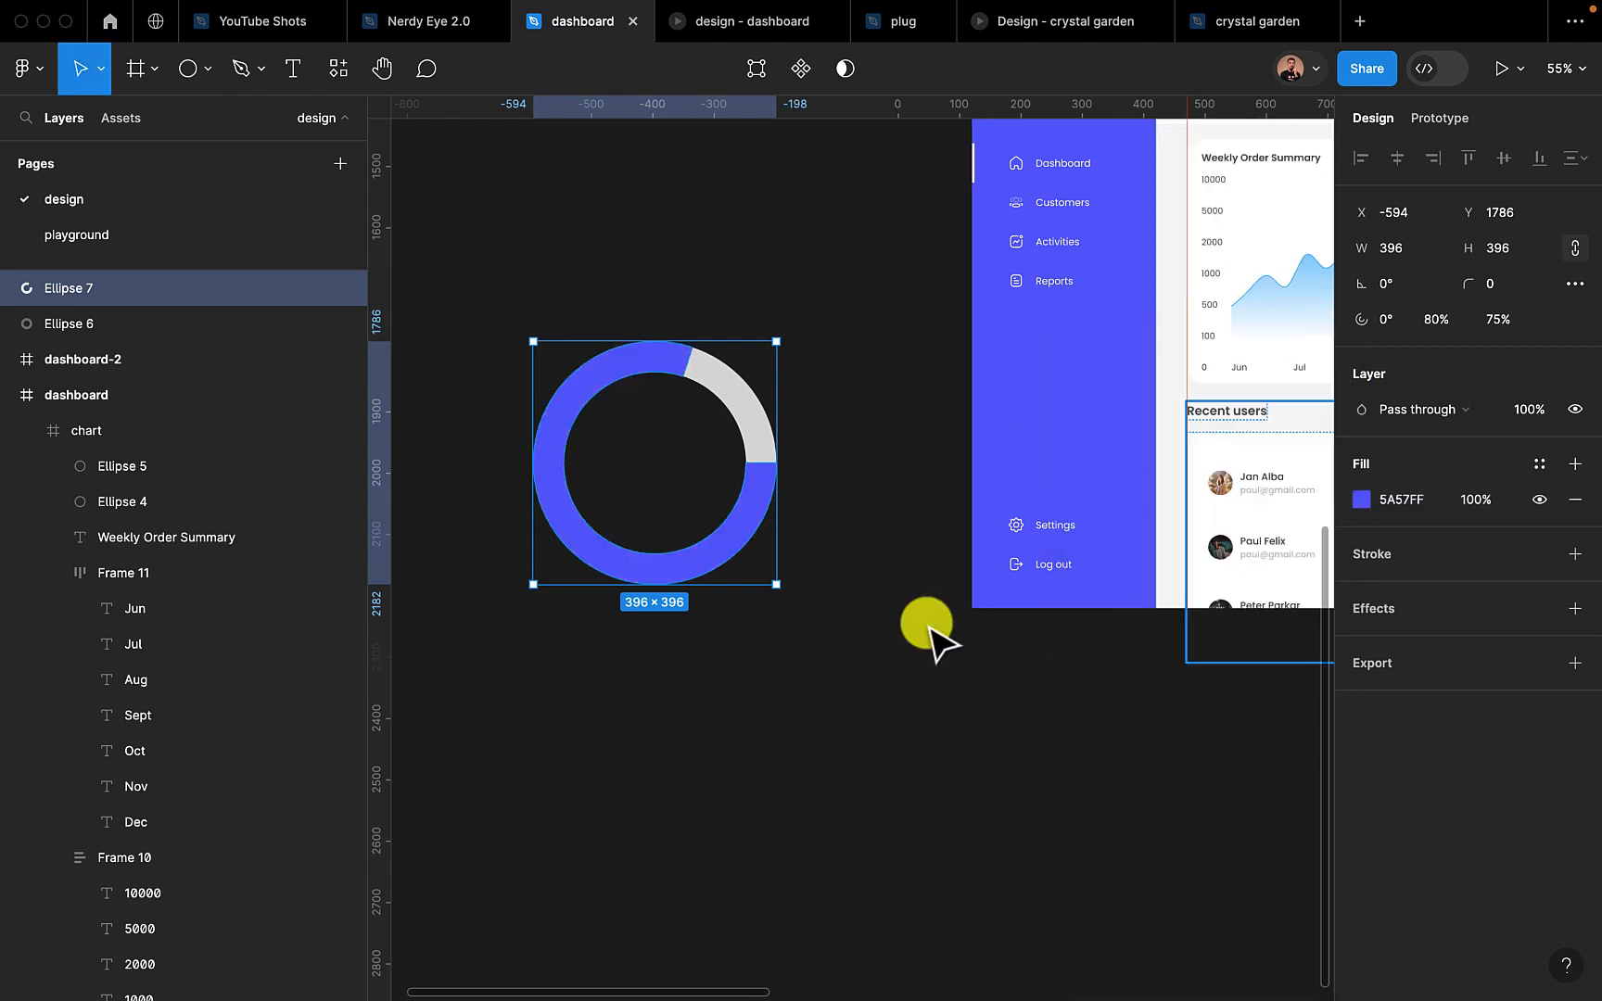
click(828, 729)
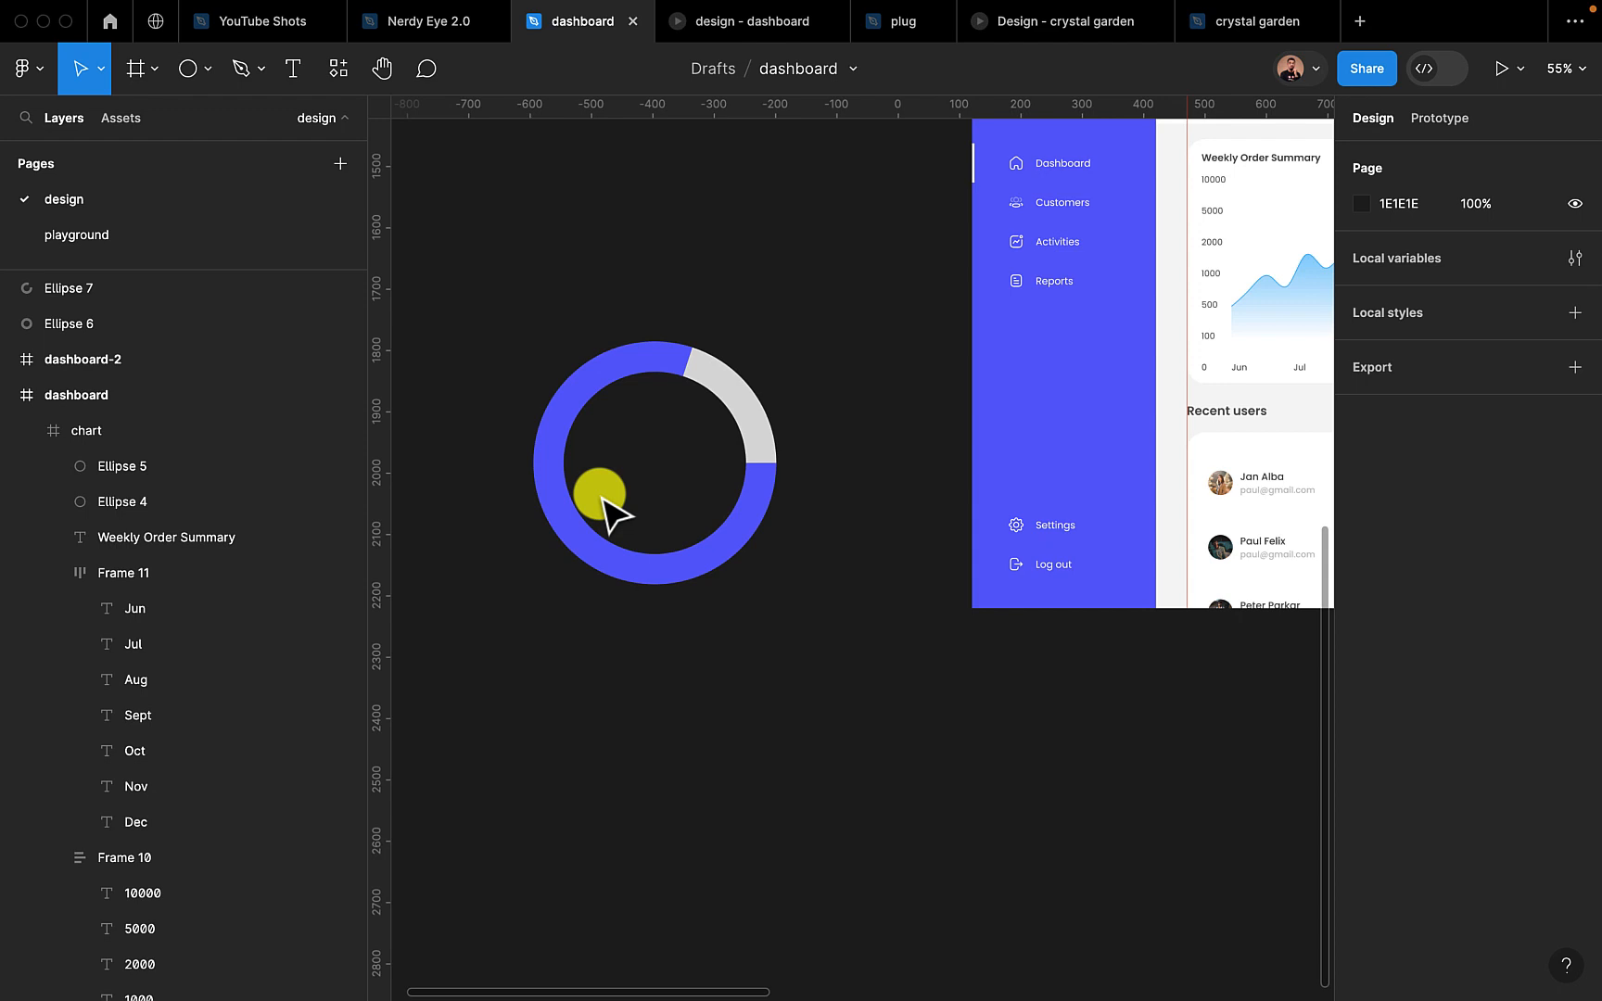
Add the text "35,000" inside the ring and centre it horizontally
click(301, 78)
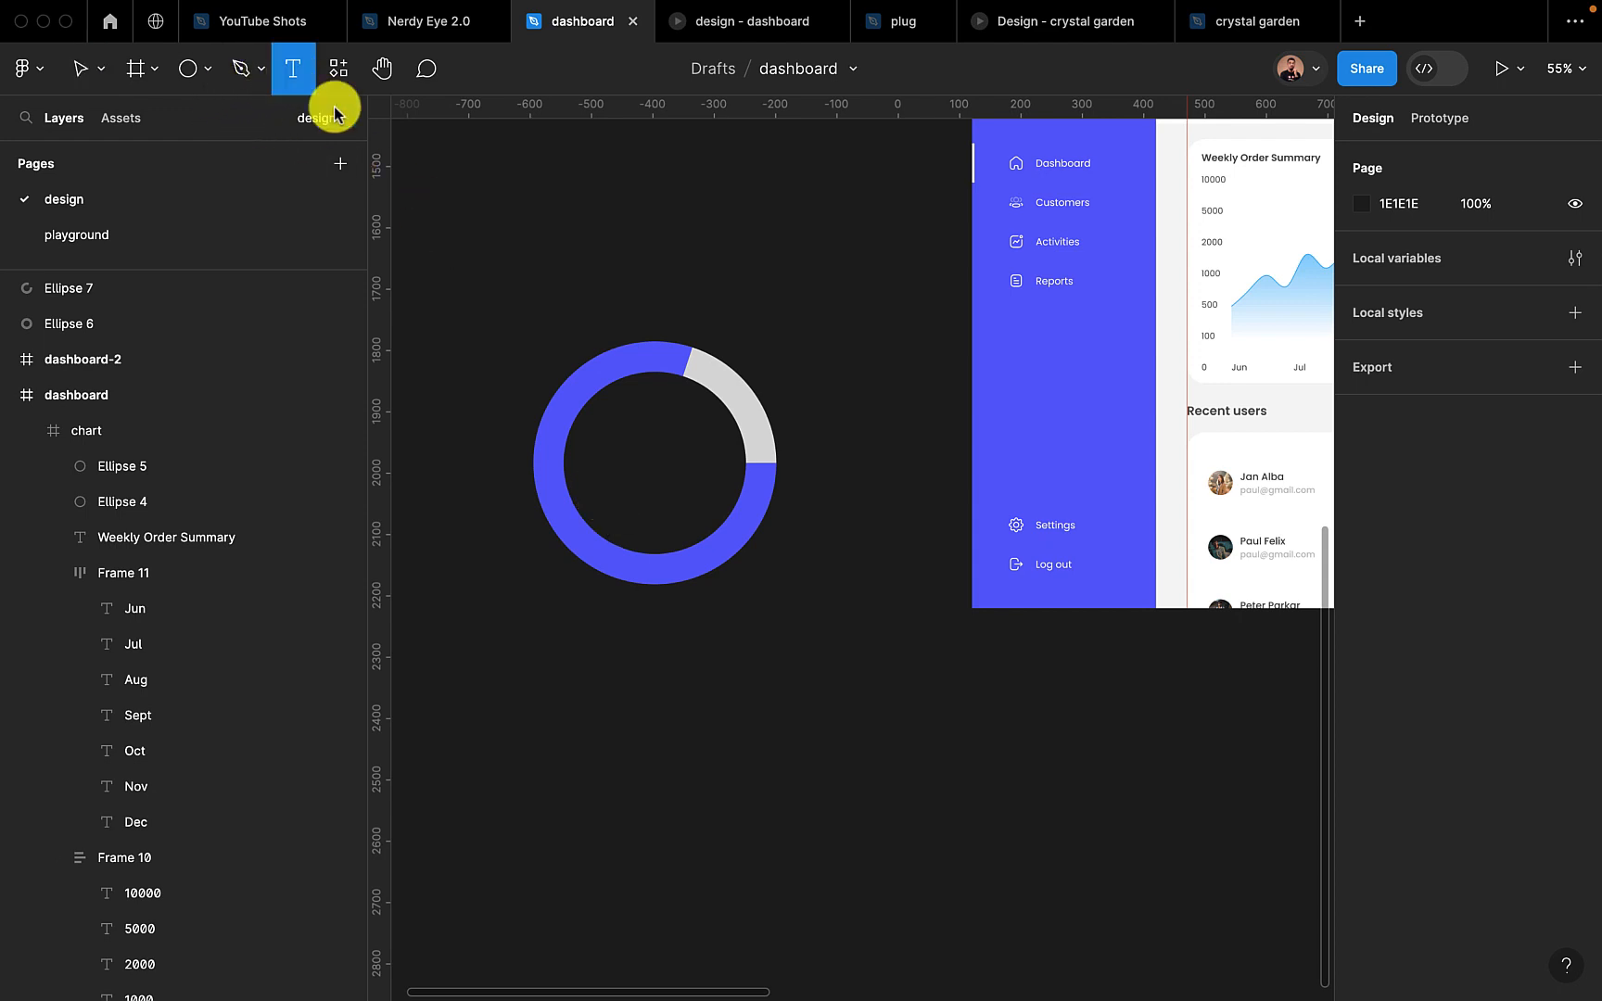
click(615, 453)
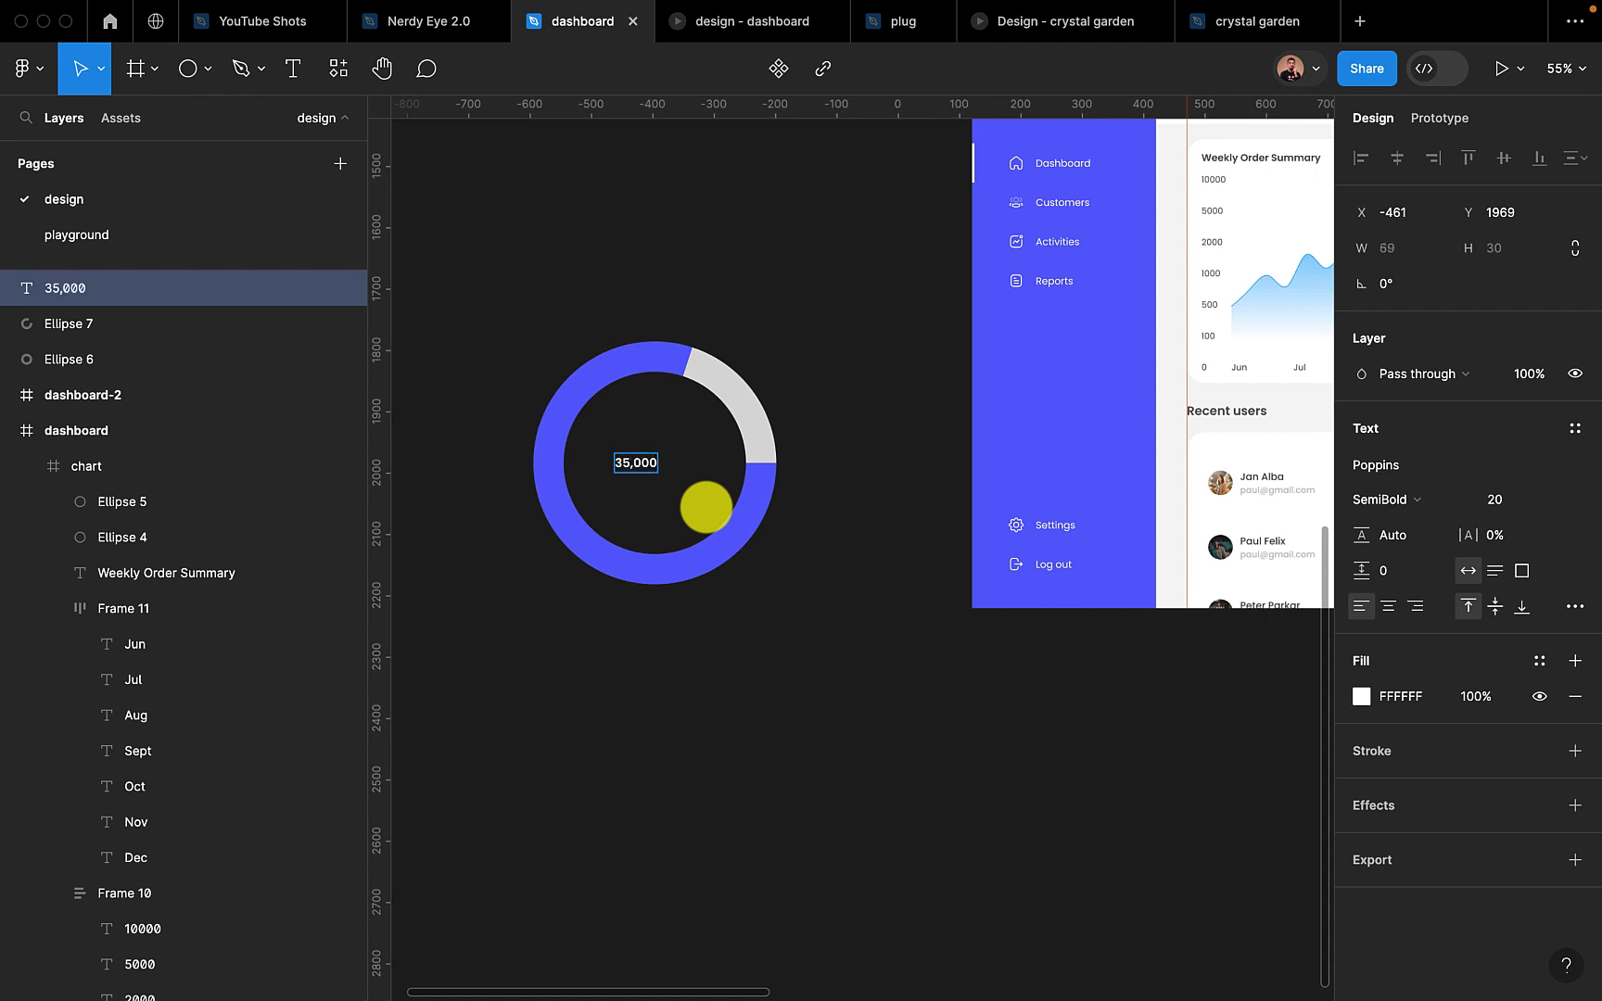
key(Escape)
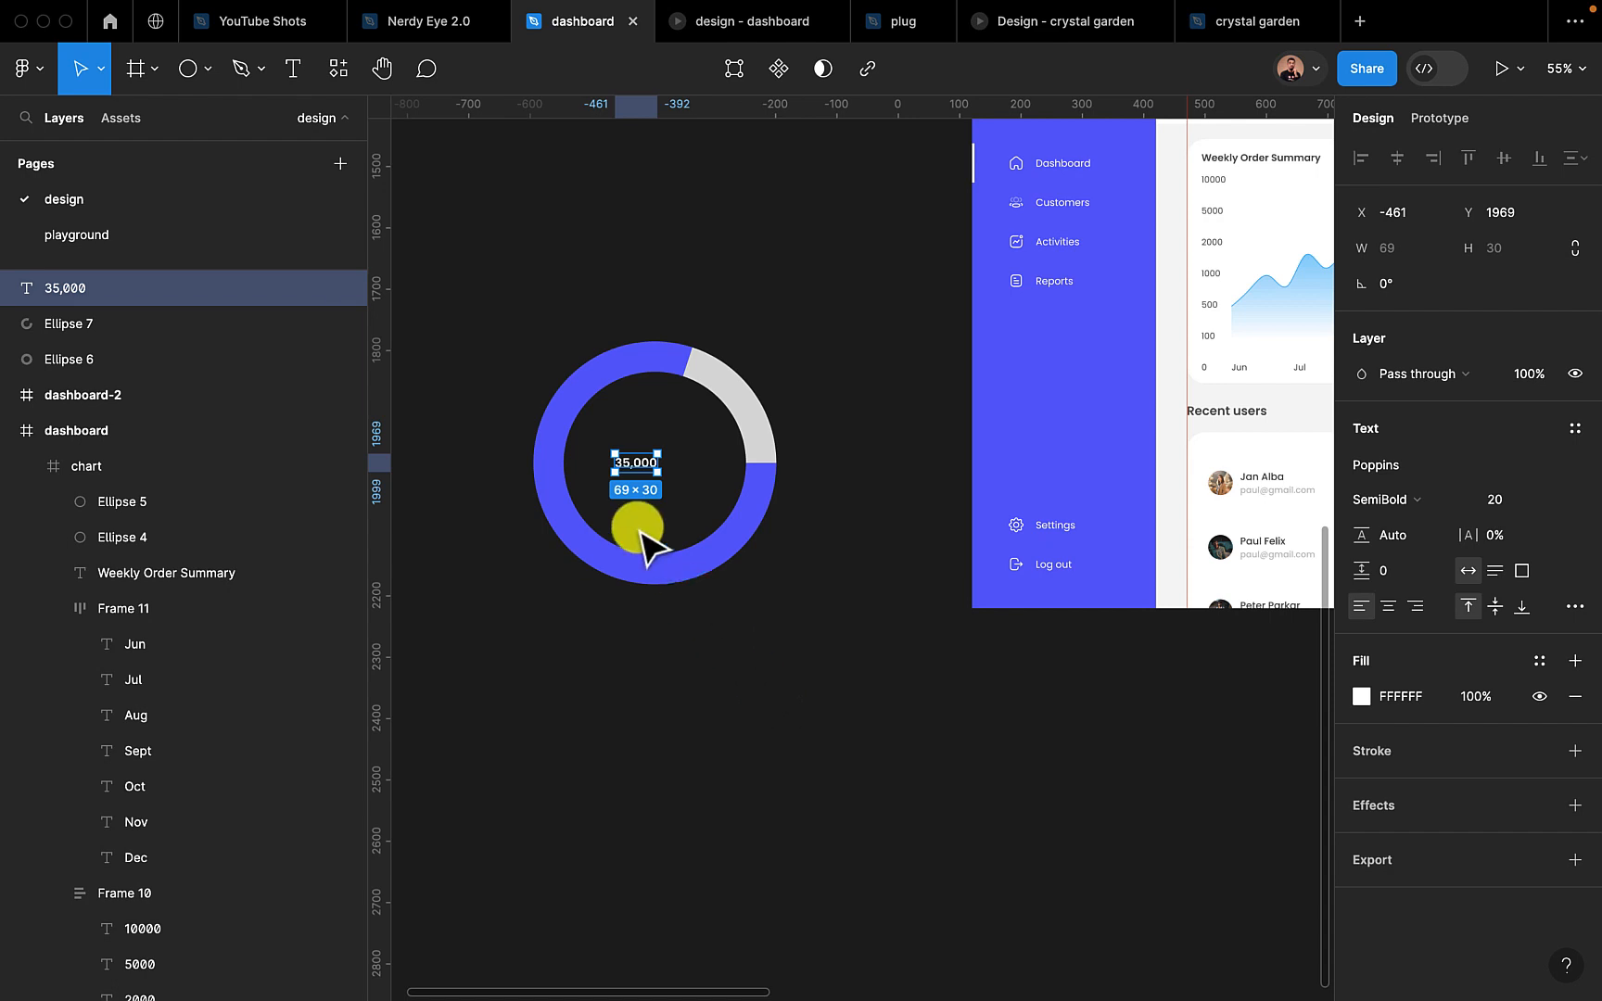
drag(629, 469, 649, 471)
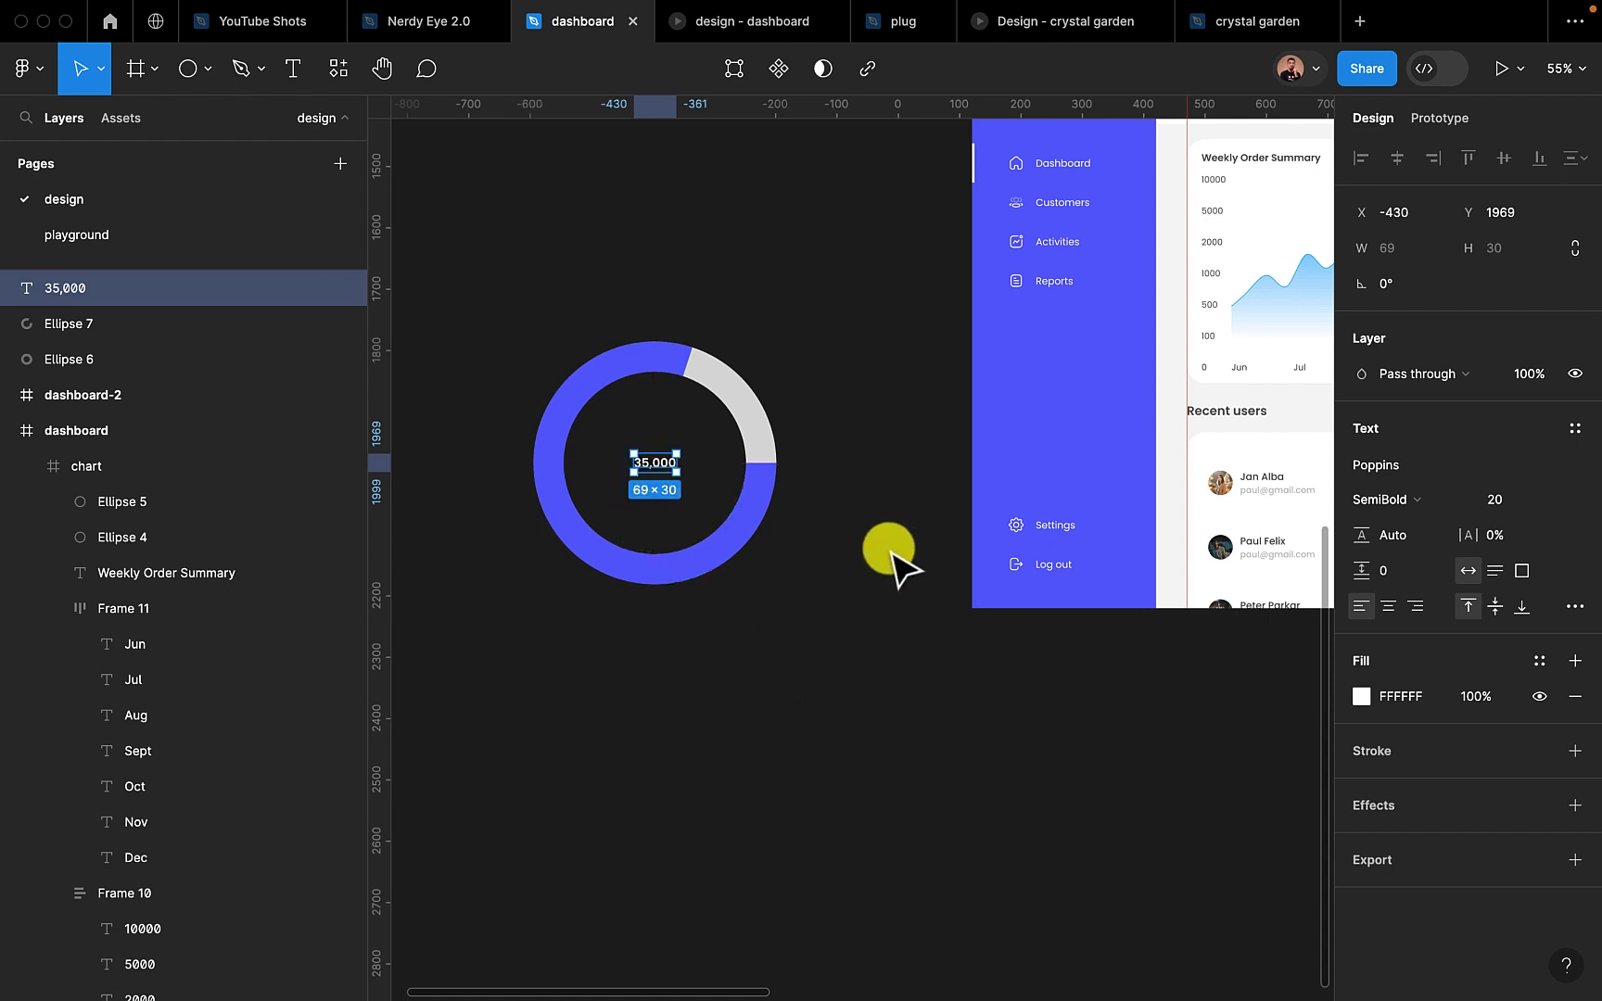
Set the 35,000 text to font size 32 and recentre it in the ring
click(1523, 498)
text(32)
key(Return)
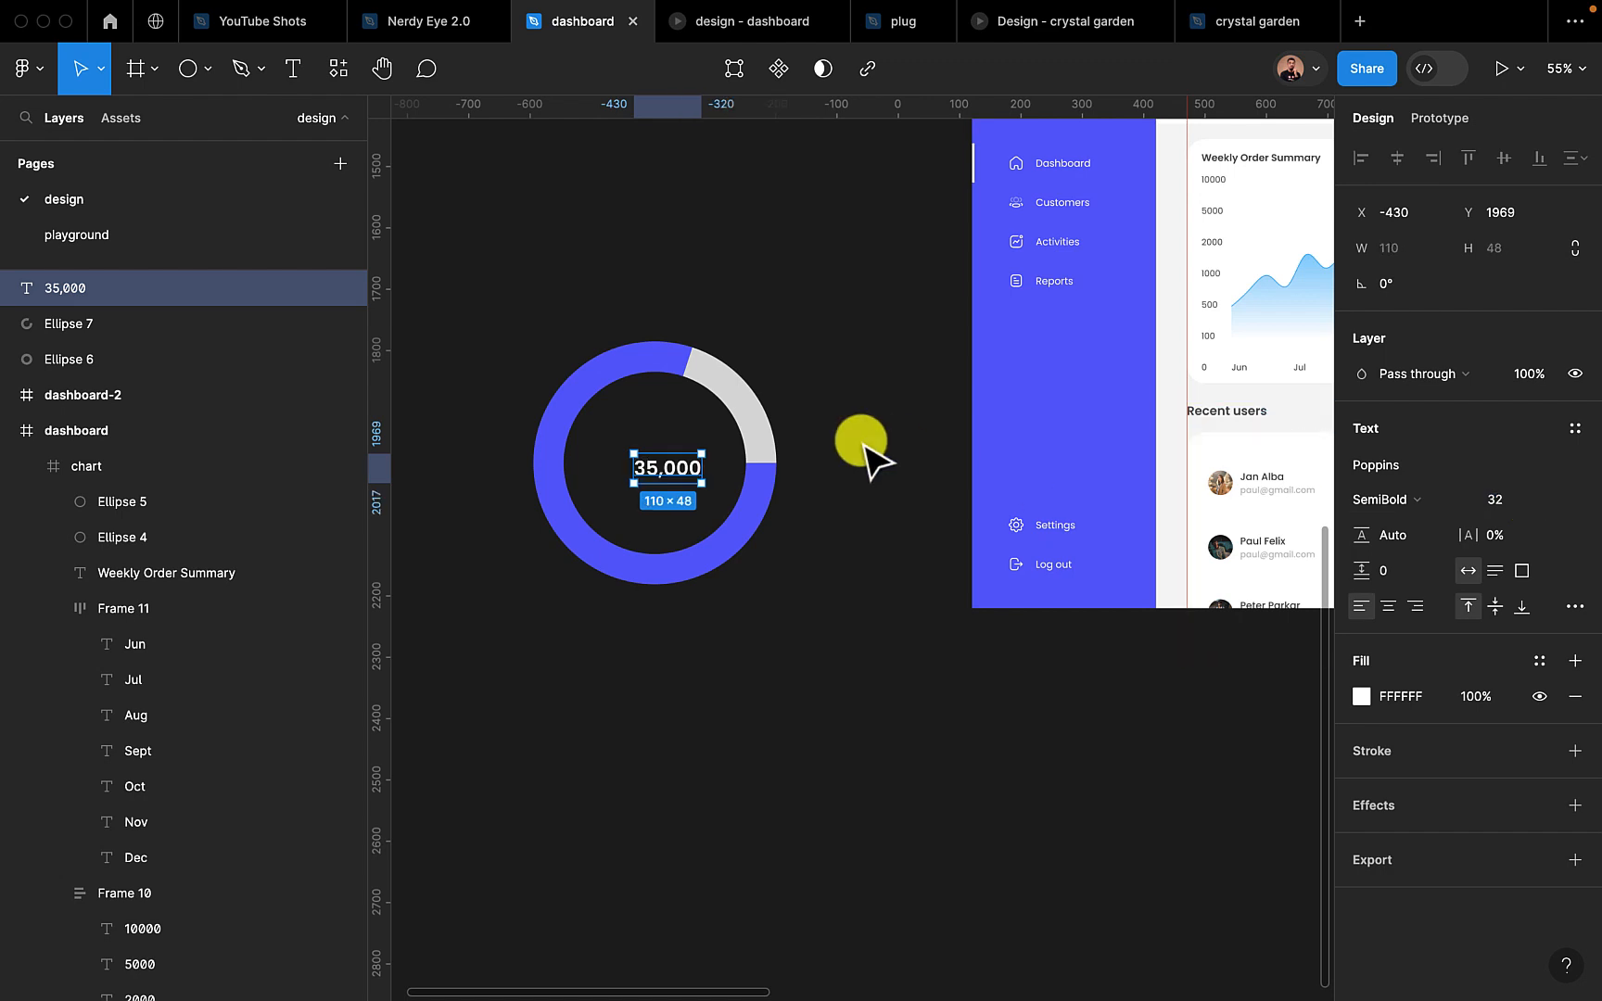
drag(645, 471, 648, 471)
Duplicate the 35,000 text just below itself and change the copy's wording to "users"
scroll(649, 471, up, 5)
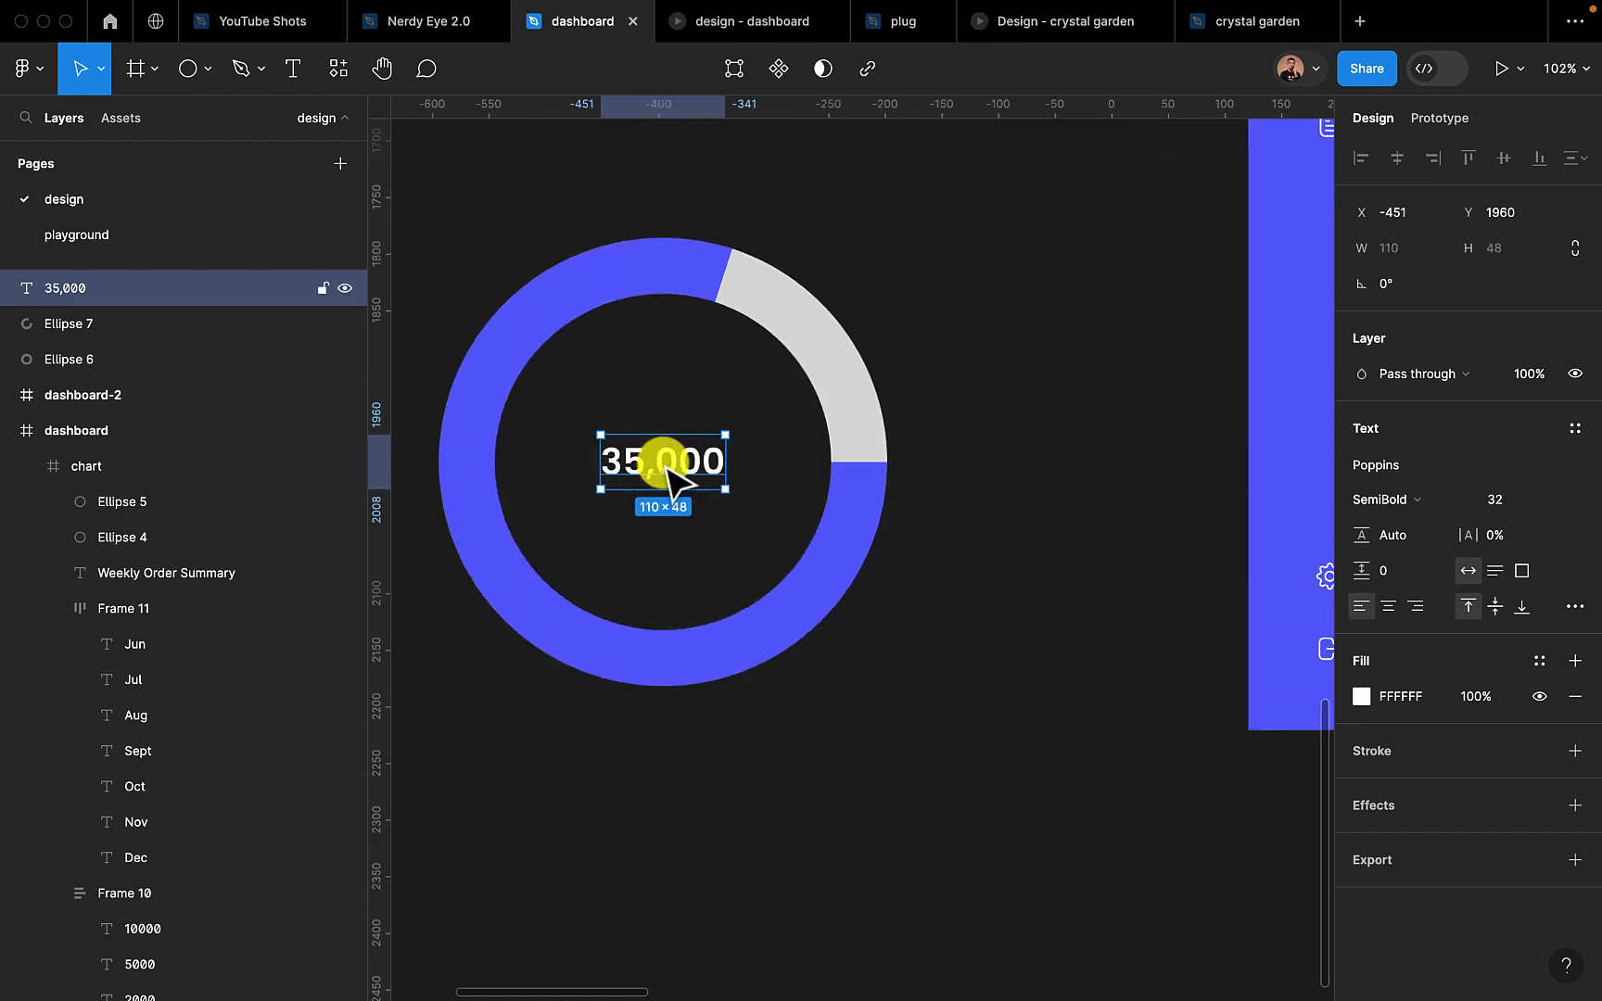
drag(665, 469, 662, 501)
double_click(664, 502)
text(users)
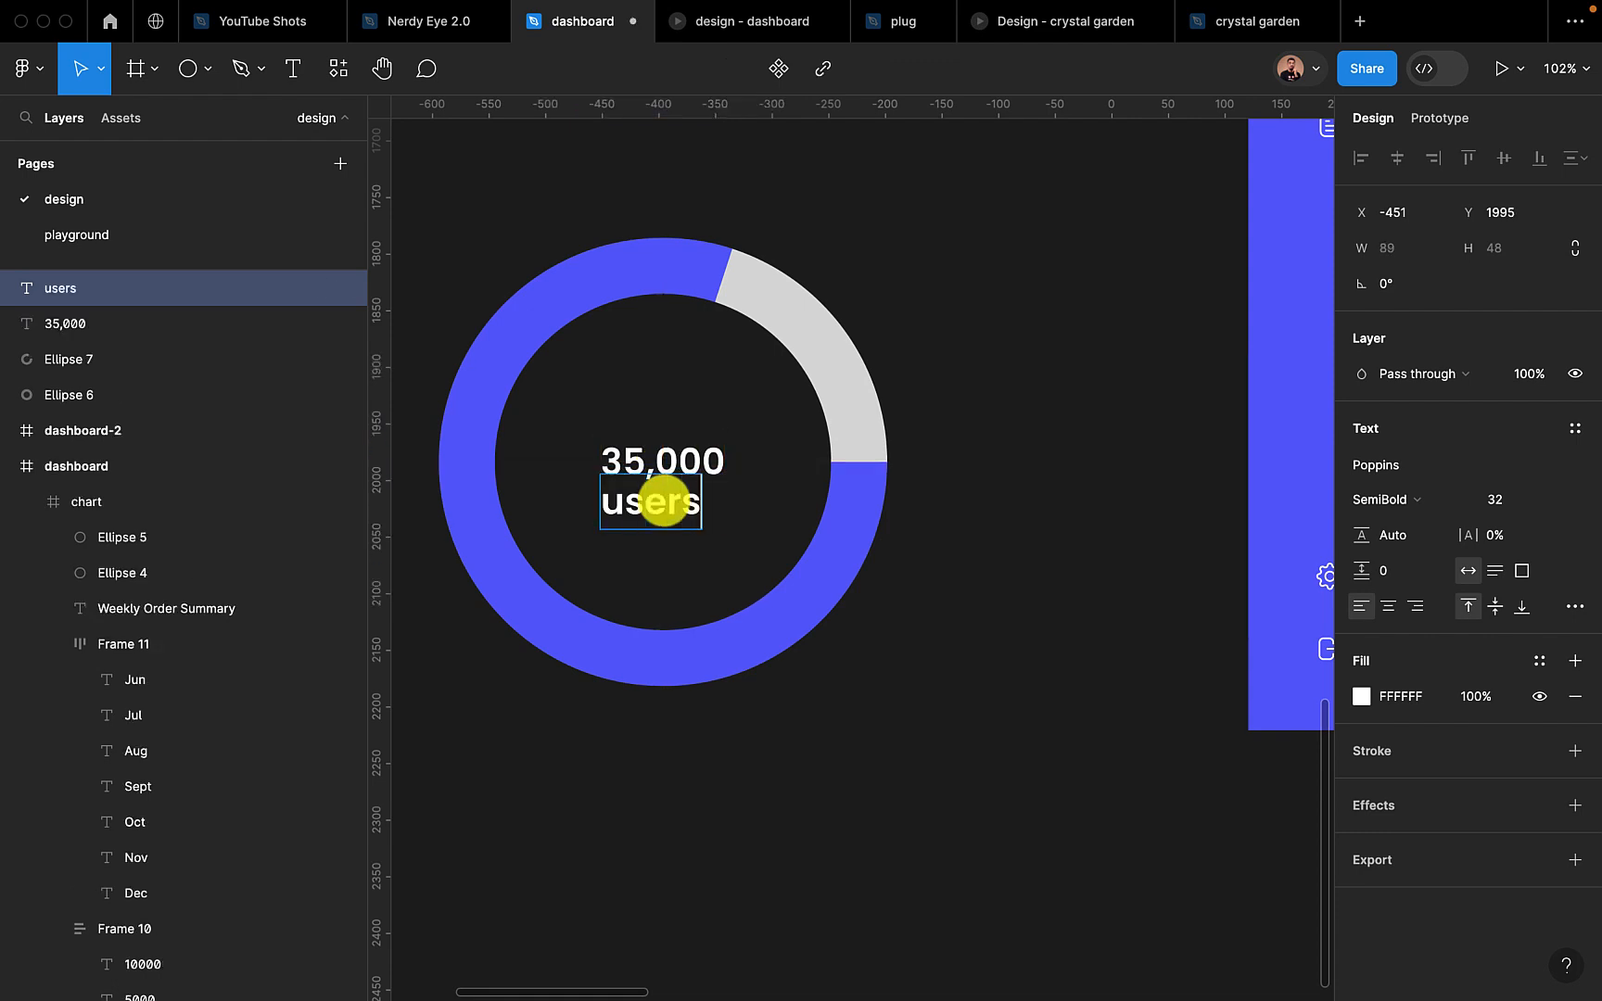
key(Escape)
Set the "users" text to size 14 and Regular weight, and centre it beneath the number
click(1504, 505)
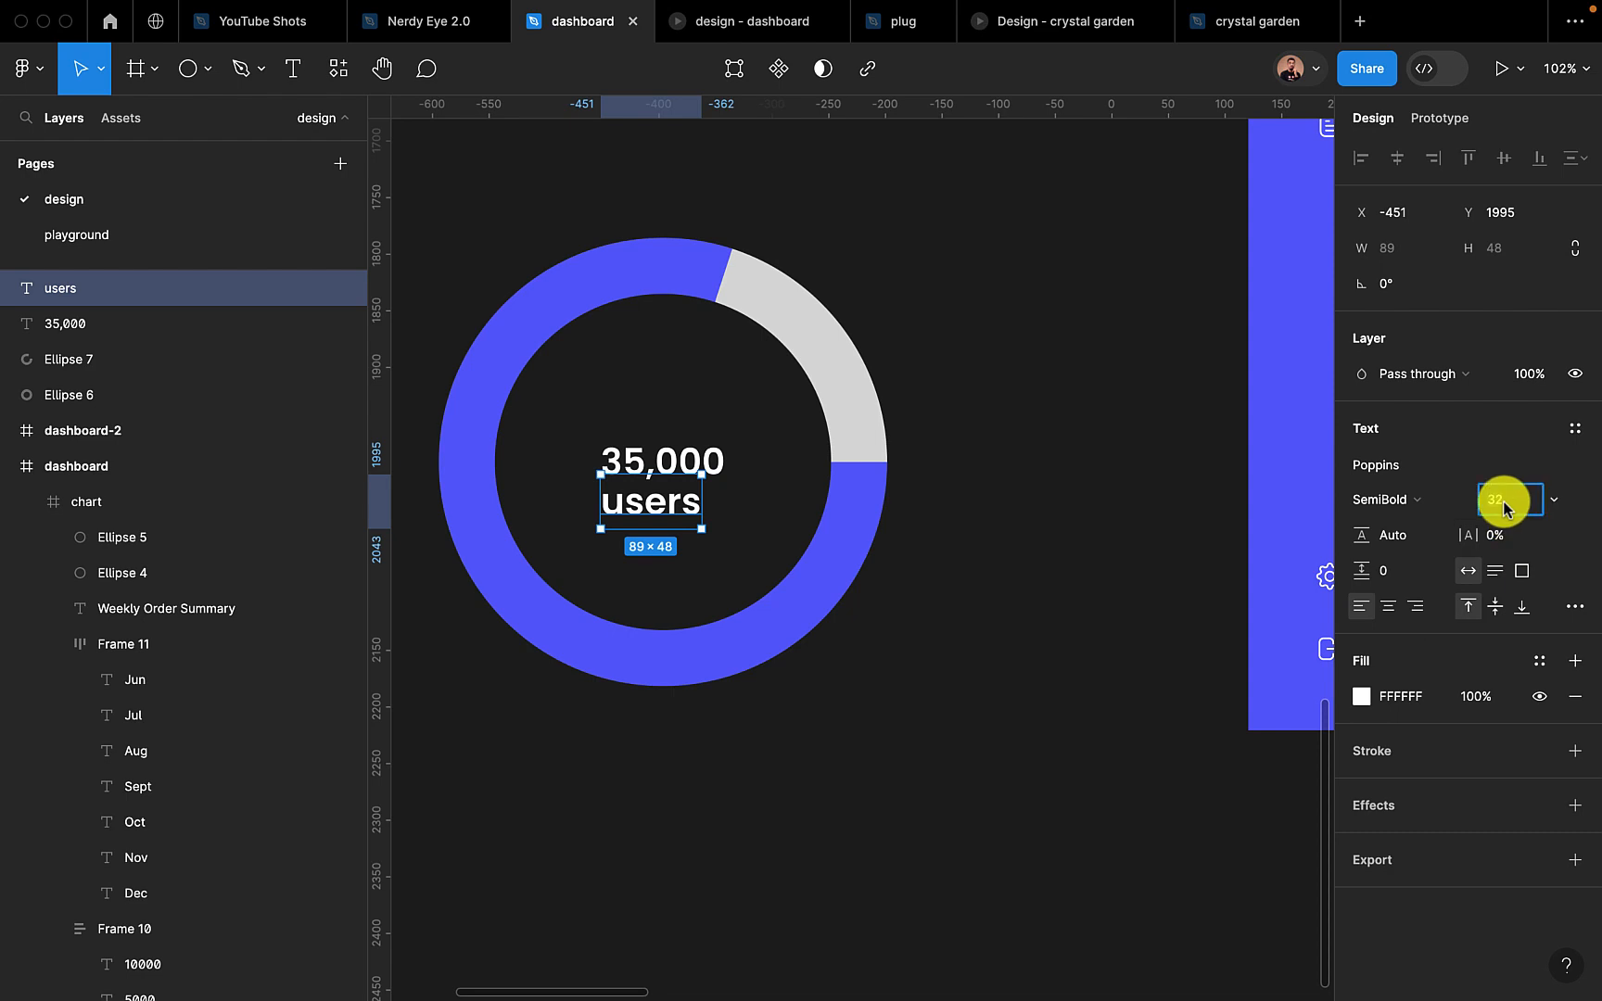
text(14)
key(Return)
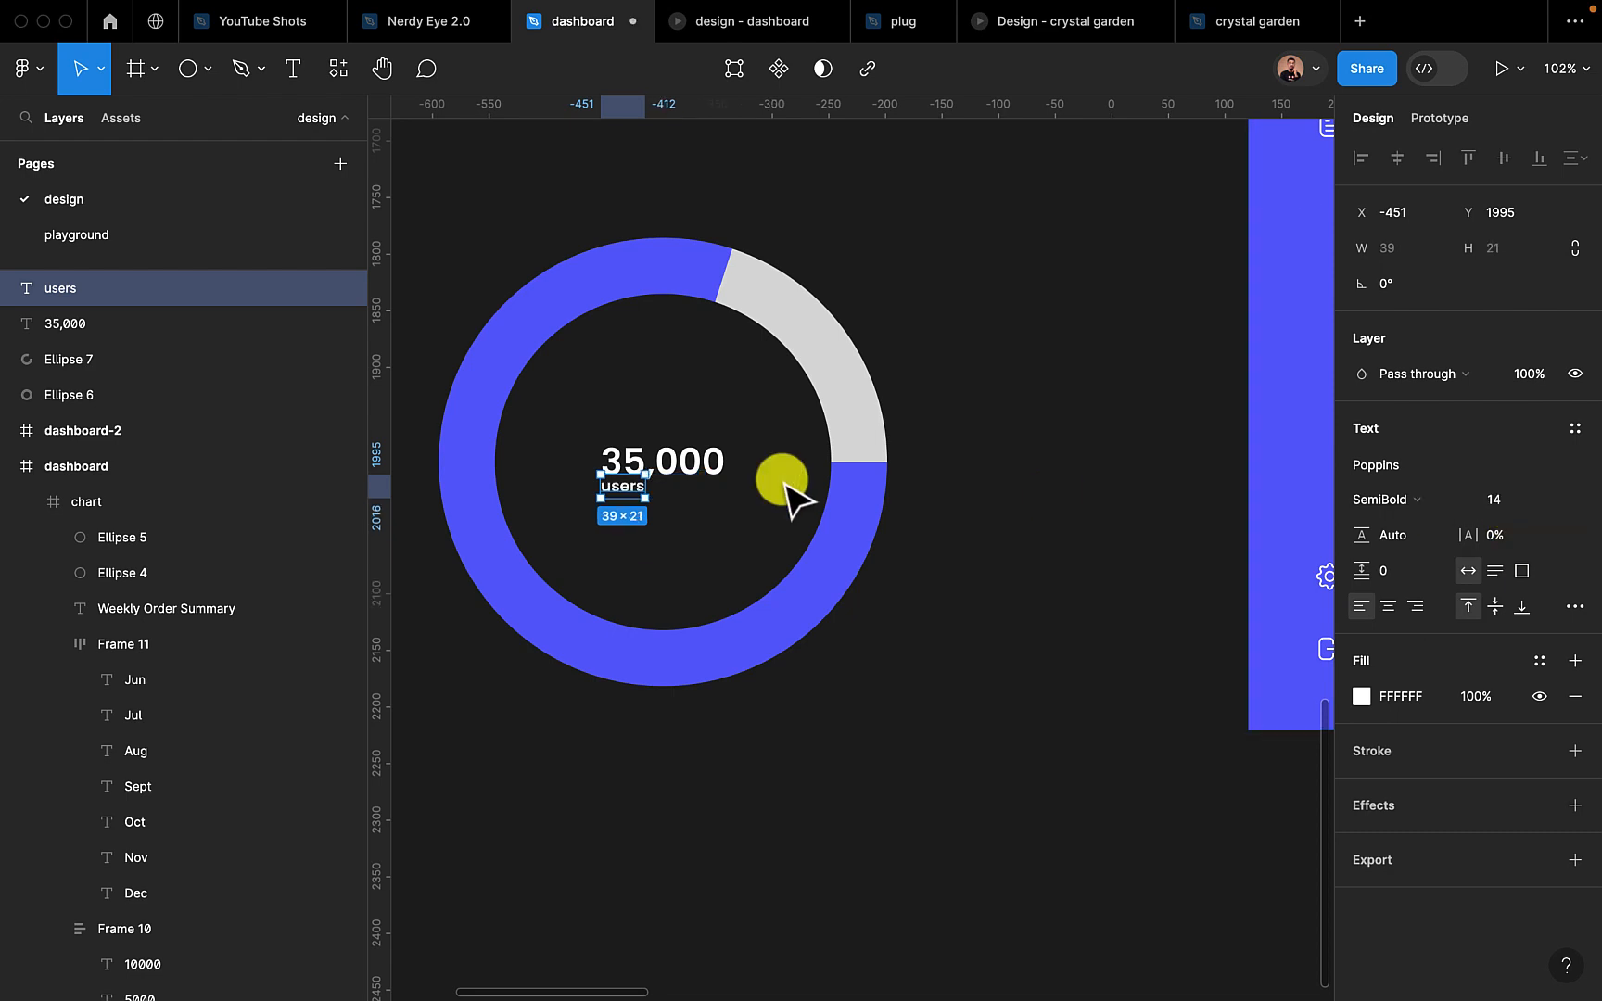
click(1402, 501)
click(1400, 447)
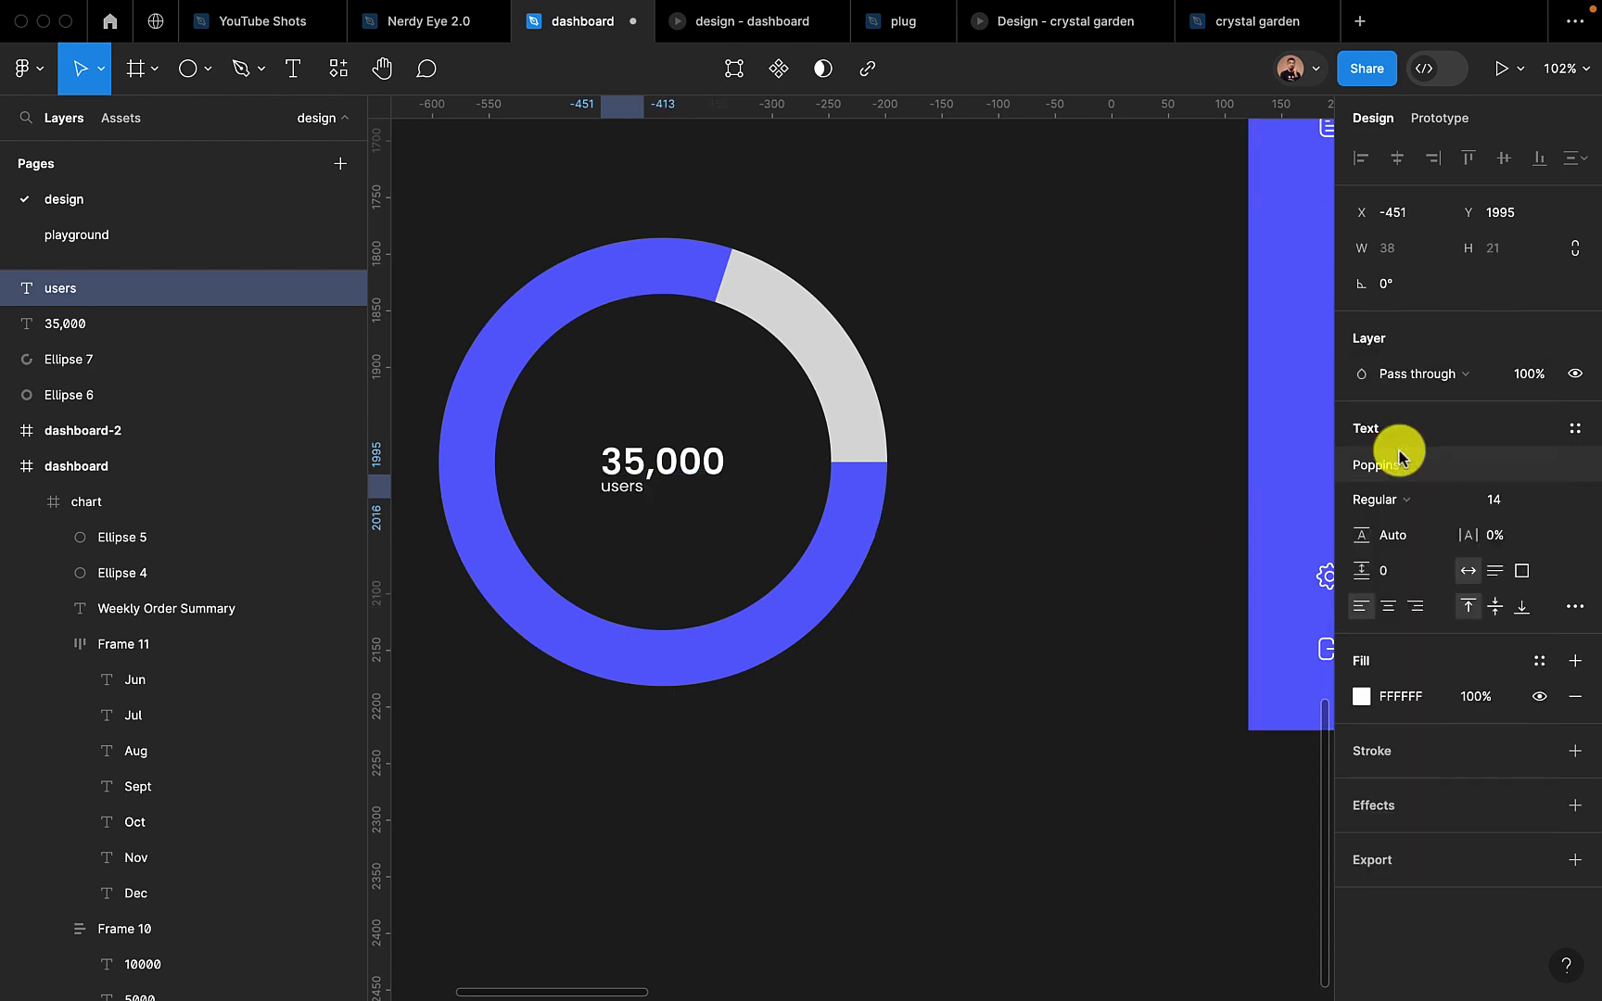
drag(622, 488, 663, 495)
Wrap both ring texts in a vertical auto layout aligned top centre, and rename that frame "copy"
shift+click(721, 460)
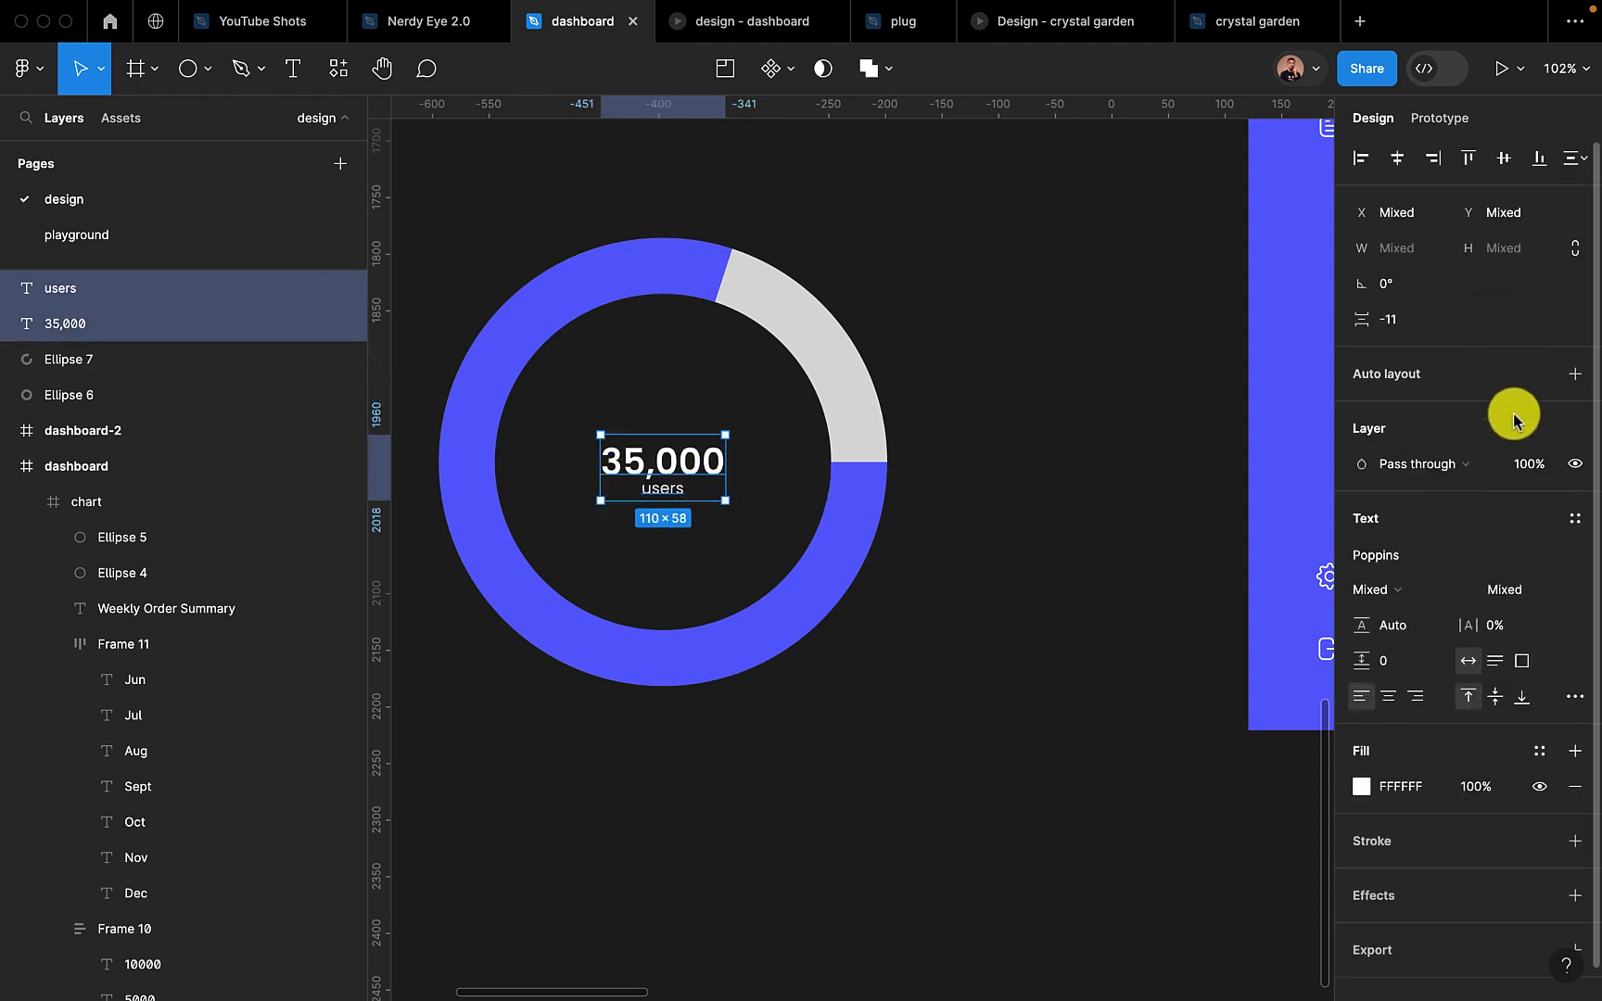
click(1574, 374)
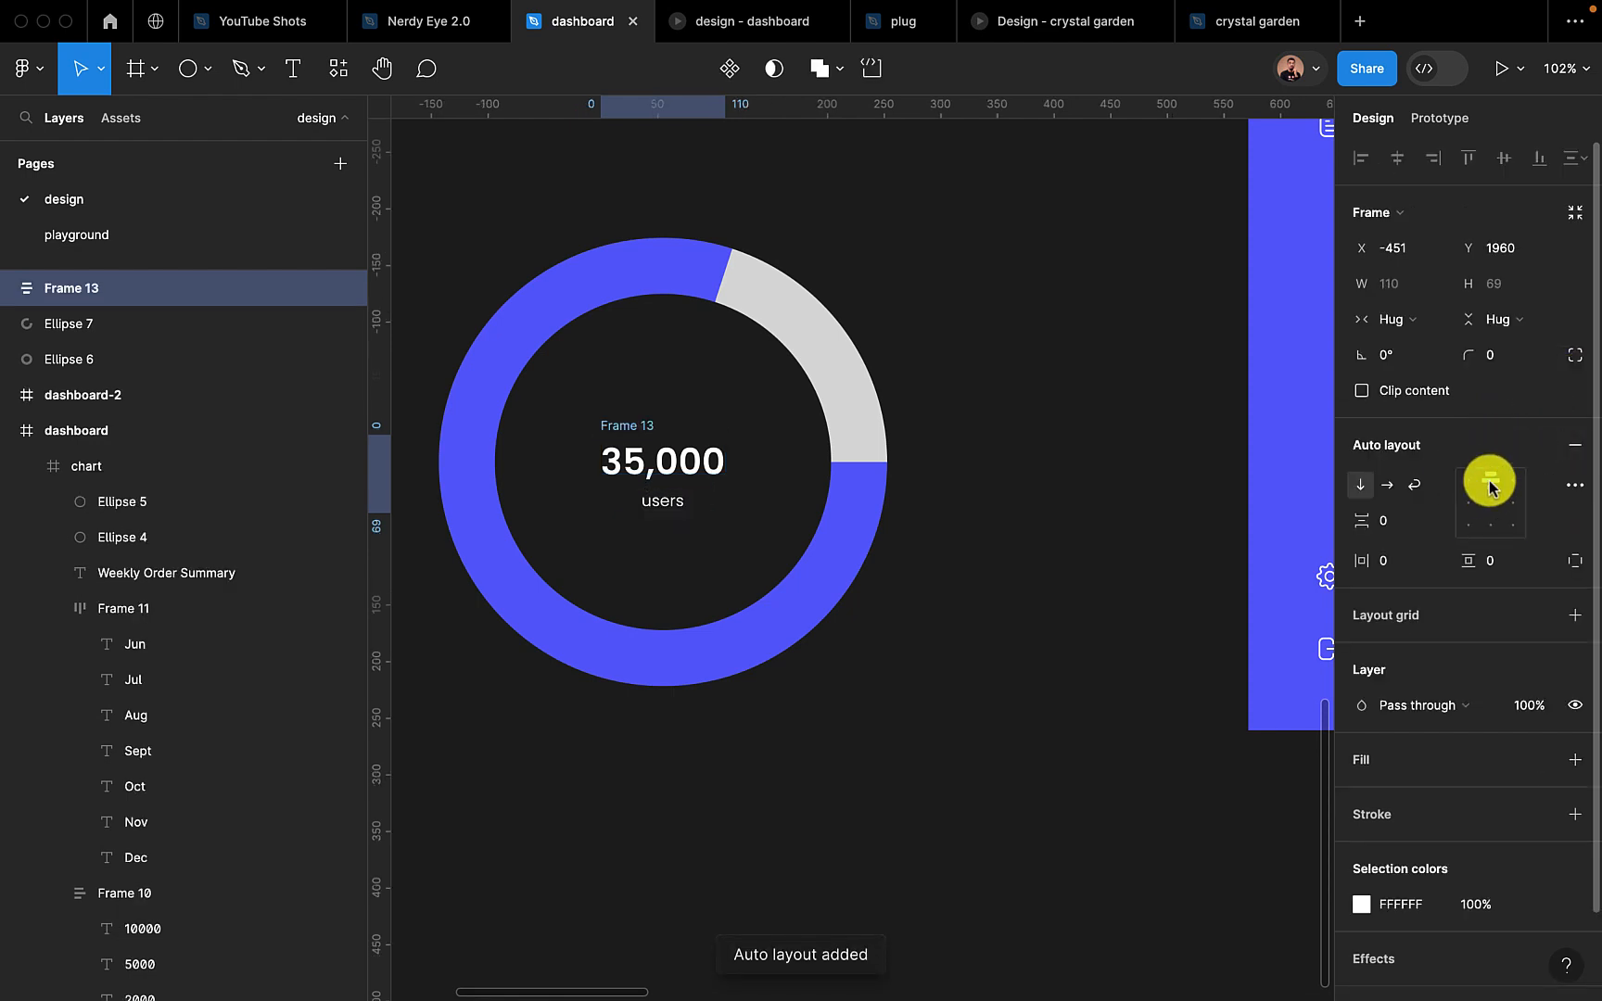
click(1490, 484)
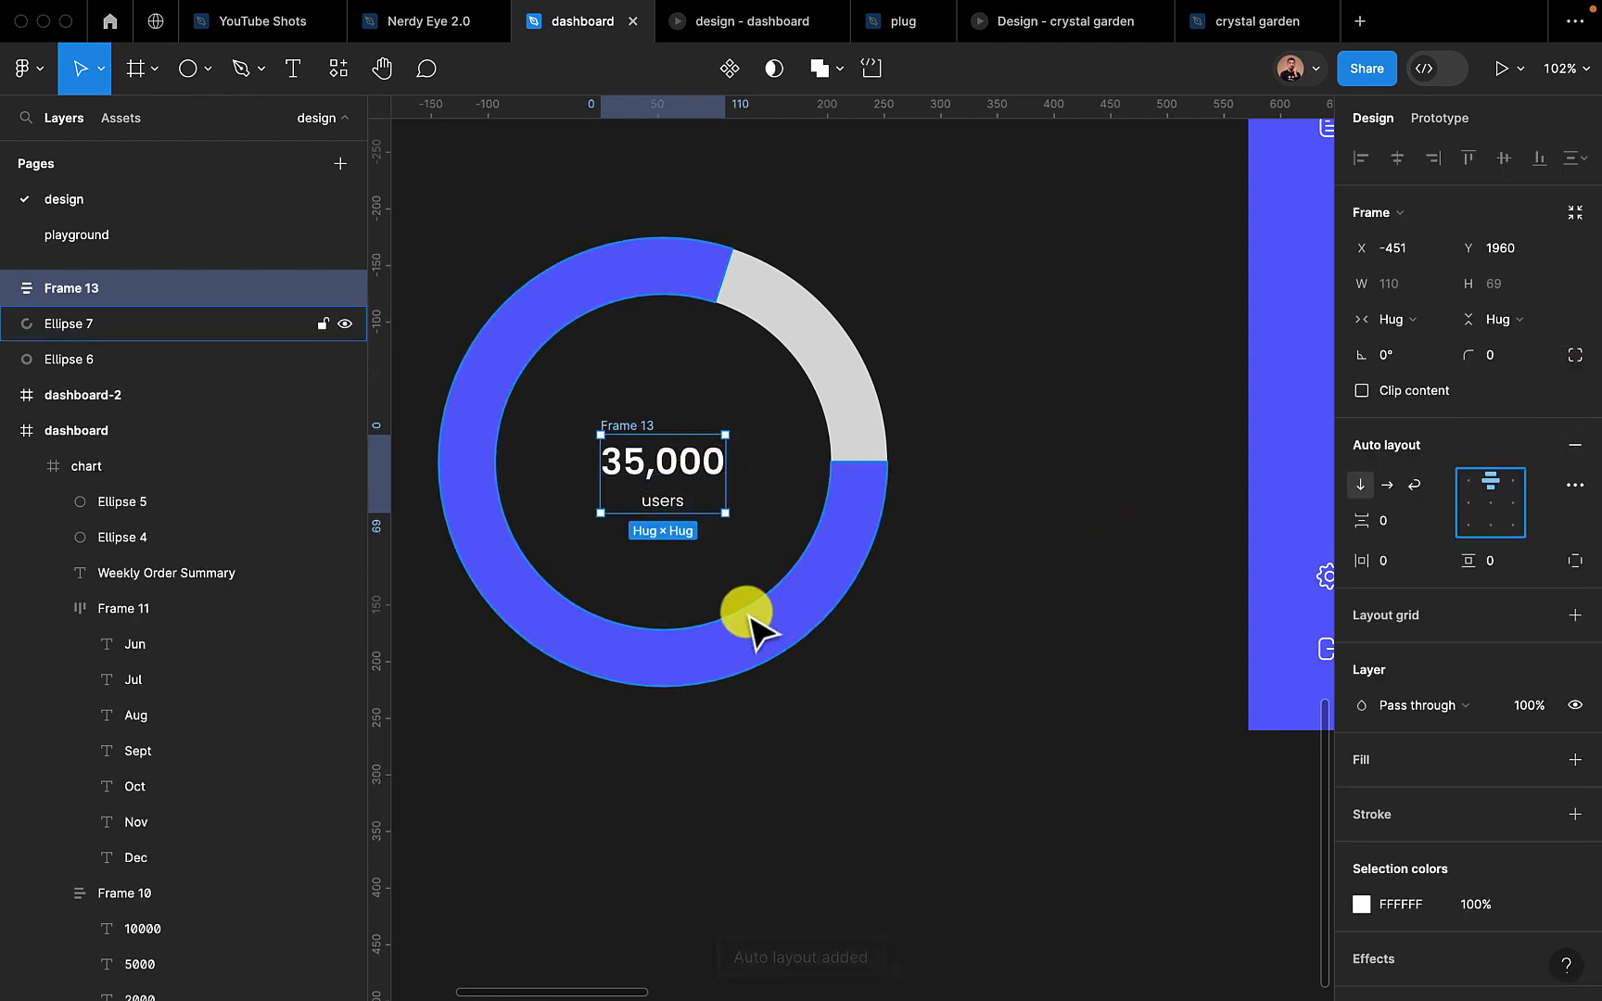
click(758, 834)
click(628, 445)
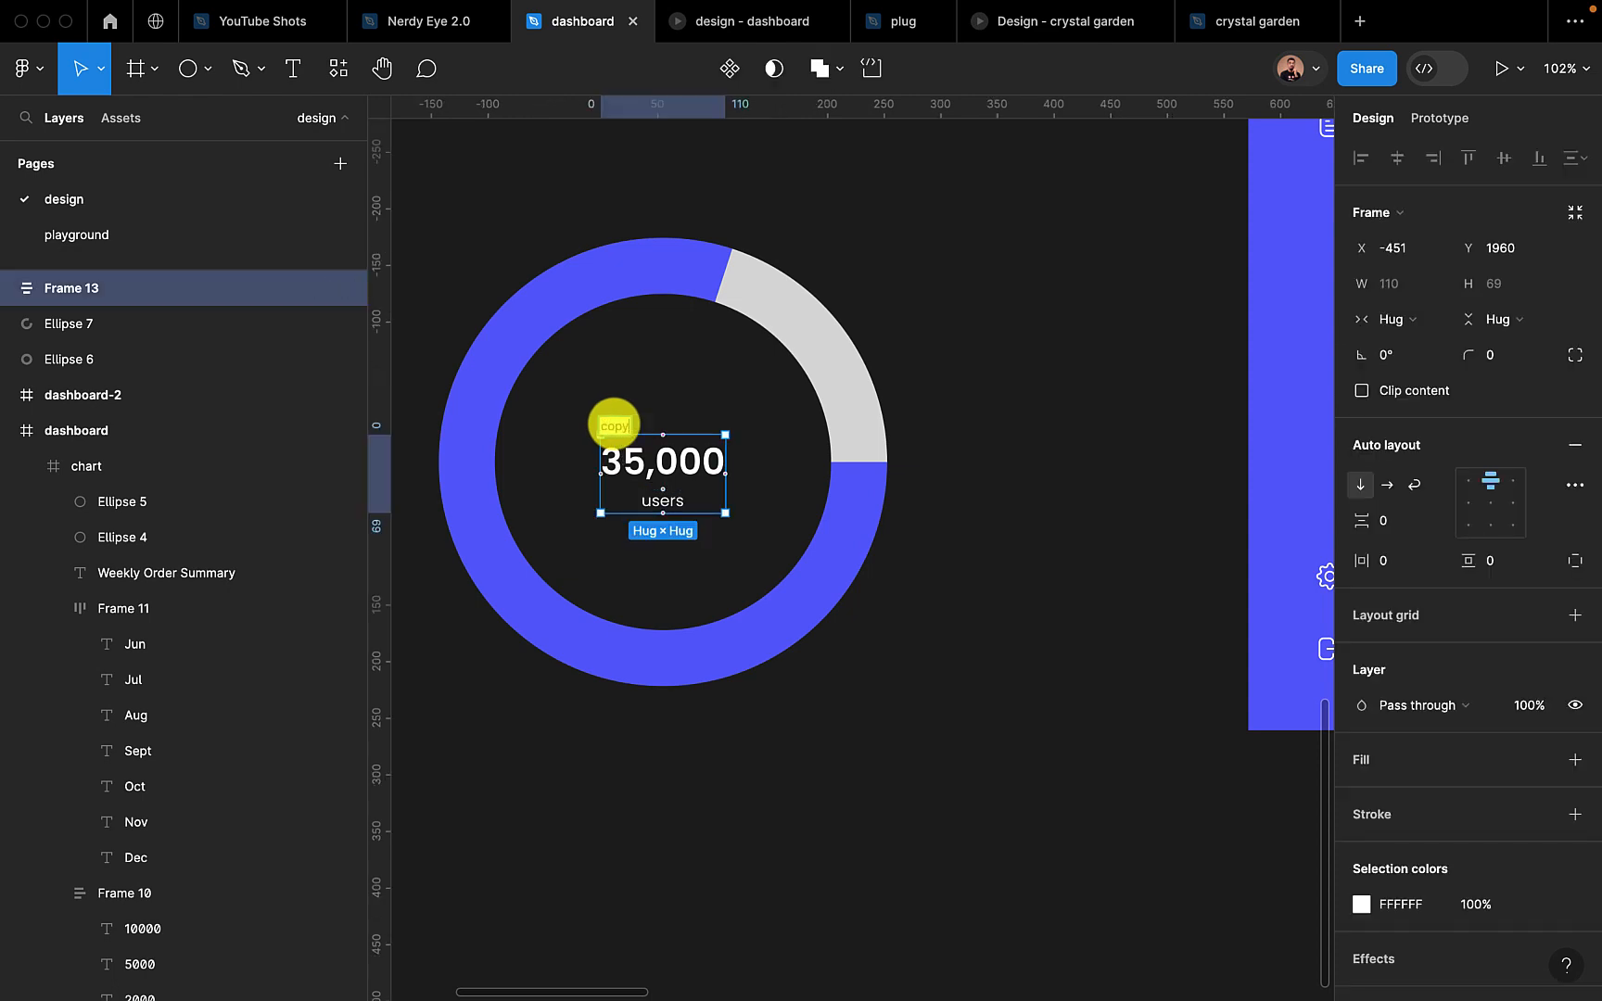
click(844, 743)
Draw a frame around the whole ring chart, leaving a margin on all sides
scroll(843, 744, down, 5)
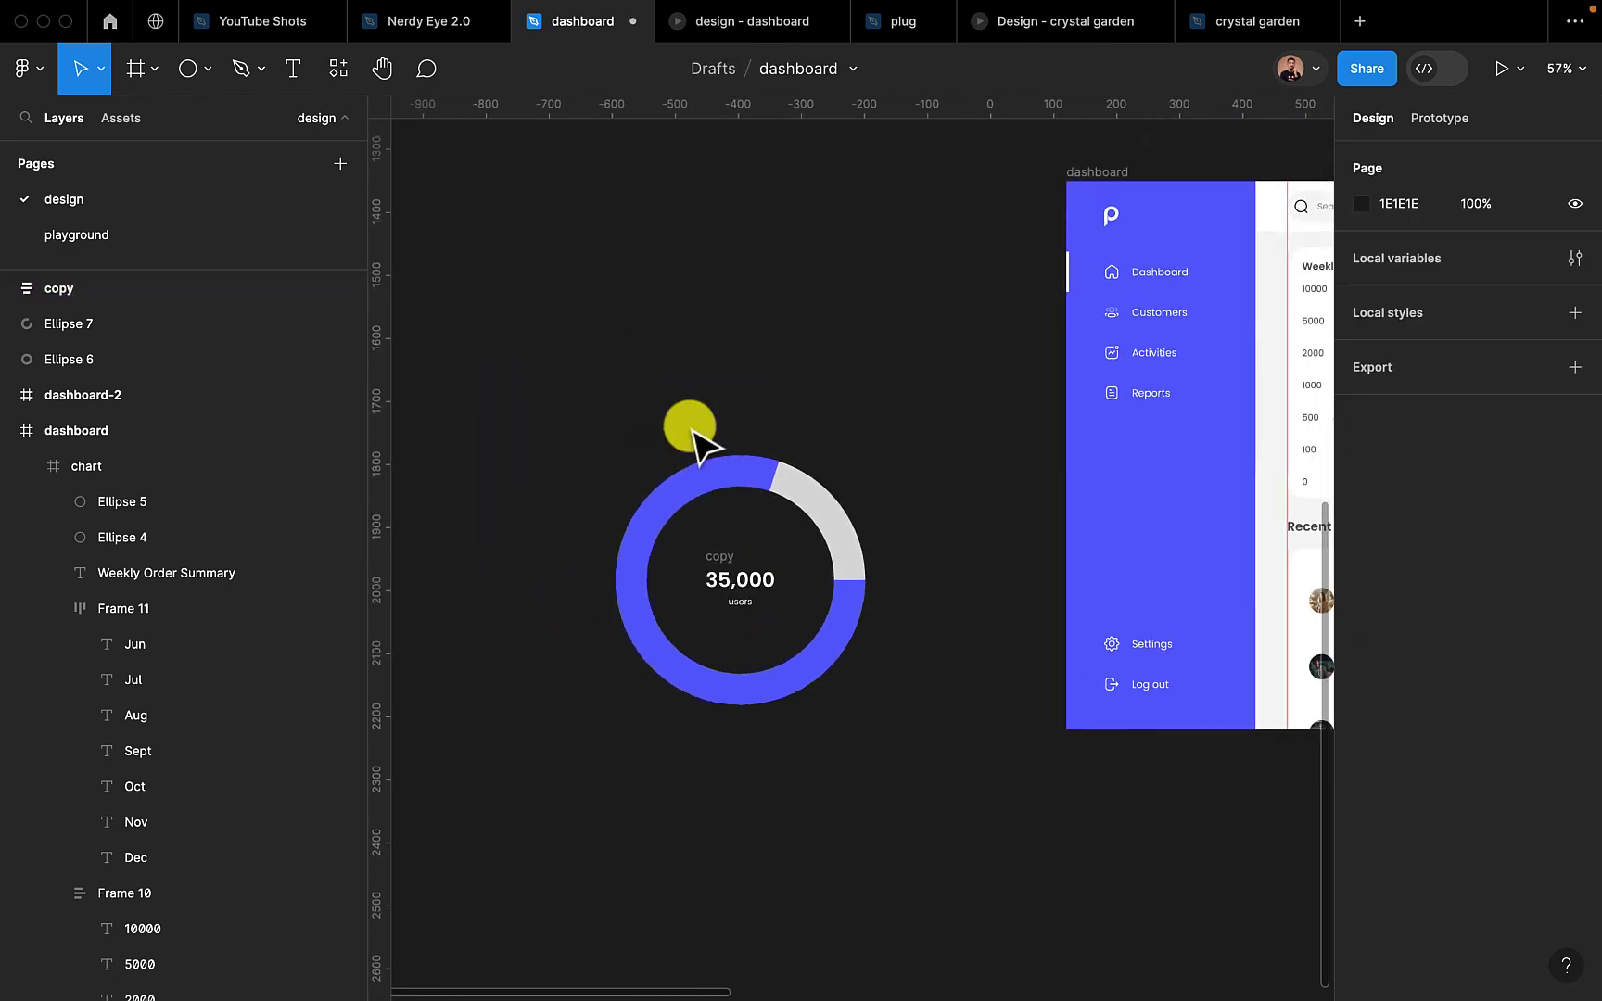
click(149, 67)
drag(538, 374, 984, 861)
Change the color of the centre texts in the "copy" frame to 575757
click(733, 598)
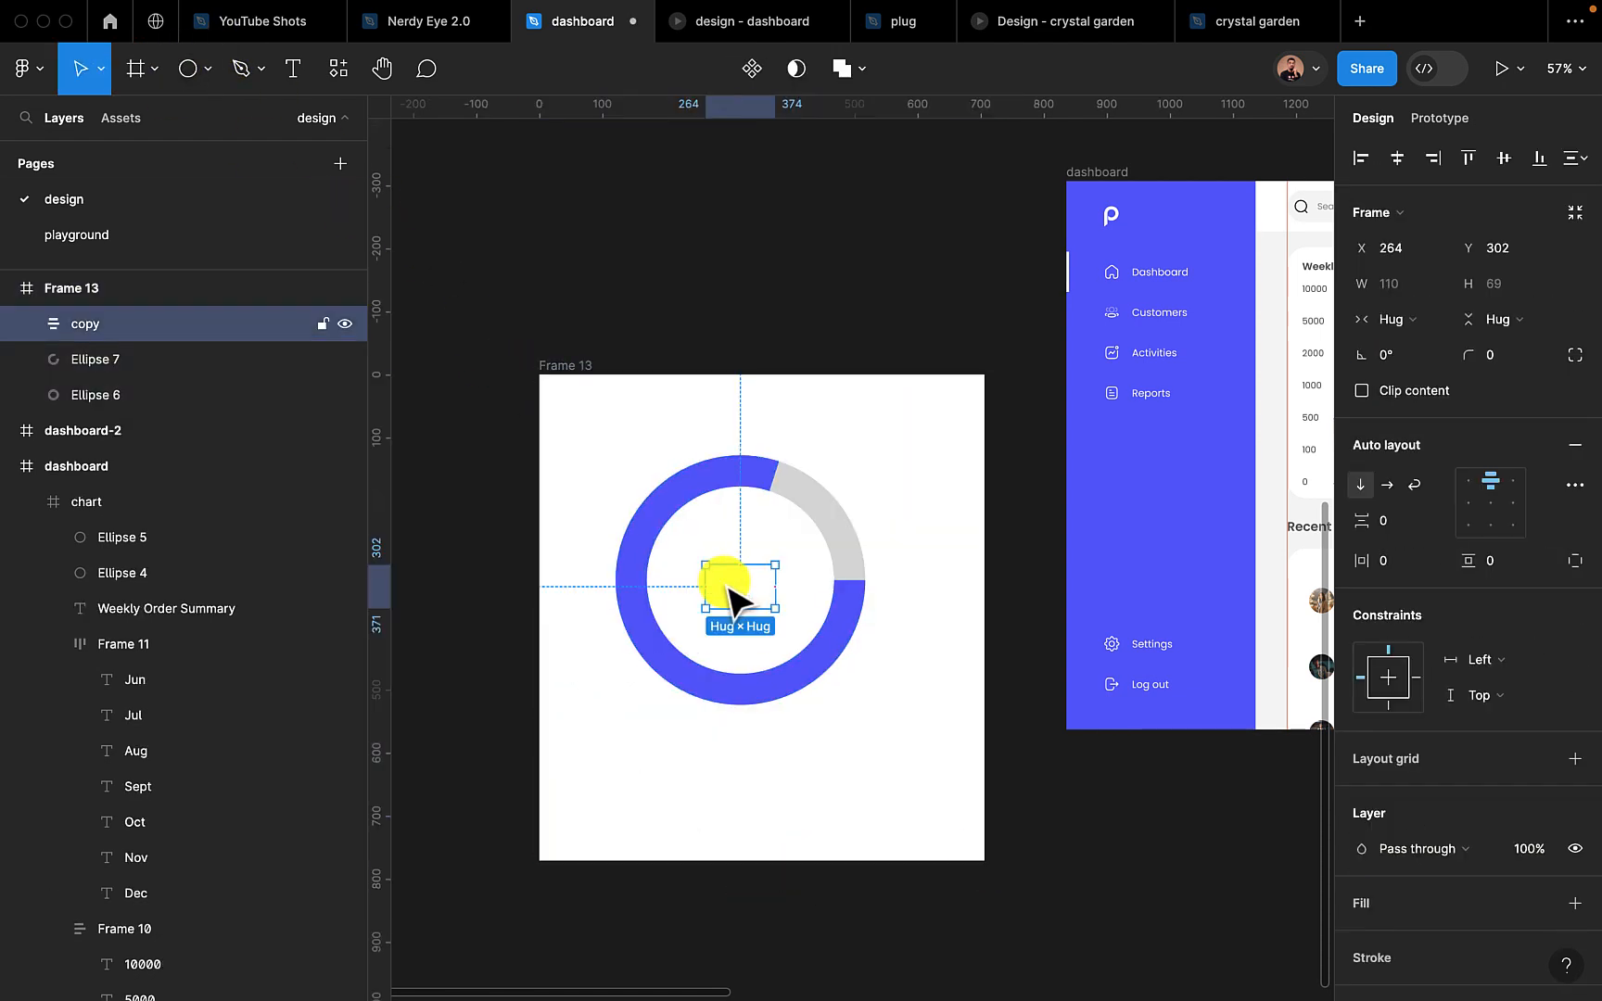
scroll(1431, 816, down, 4)
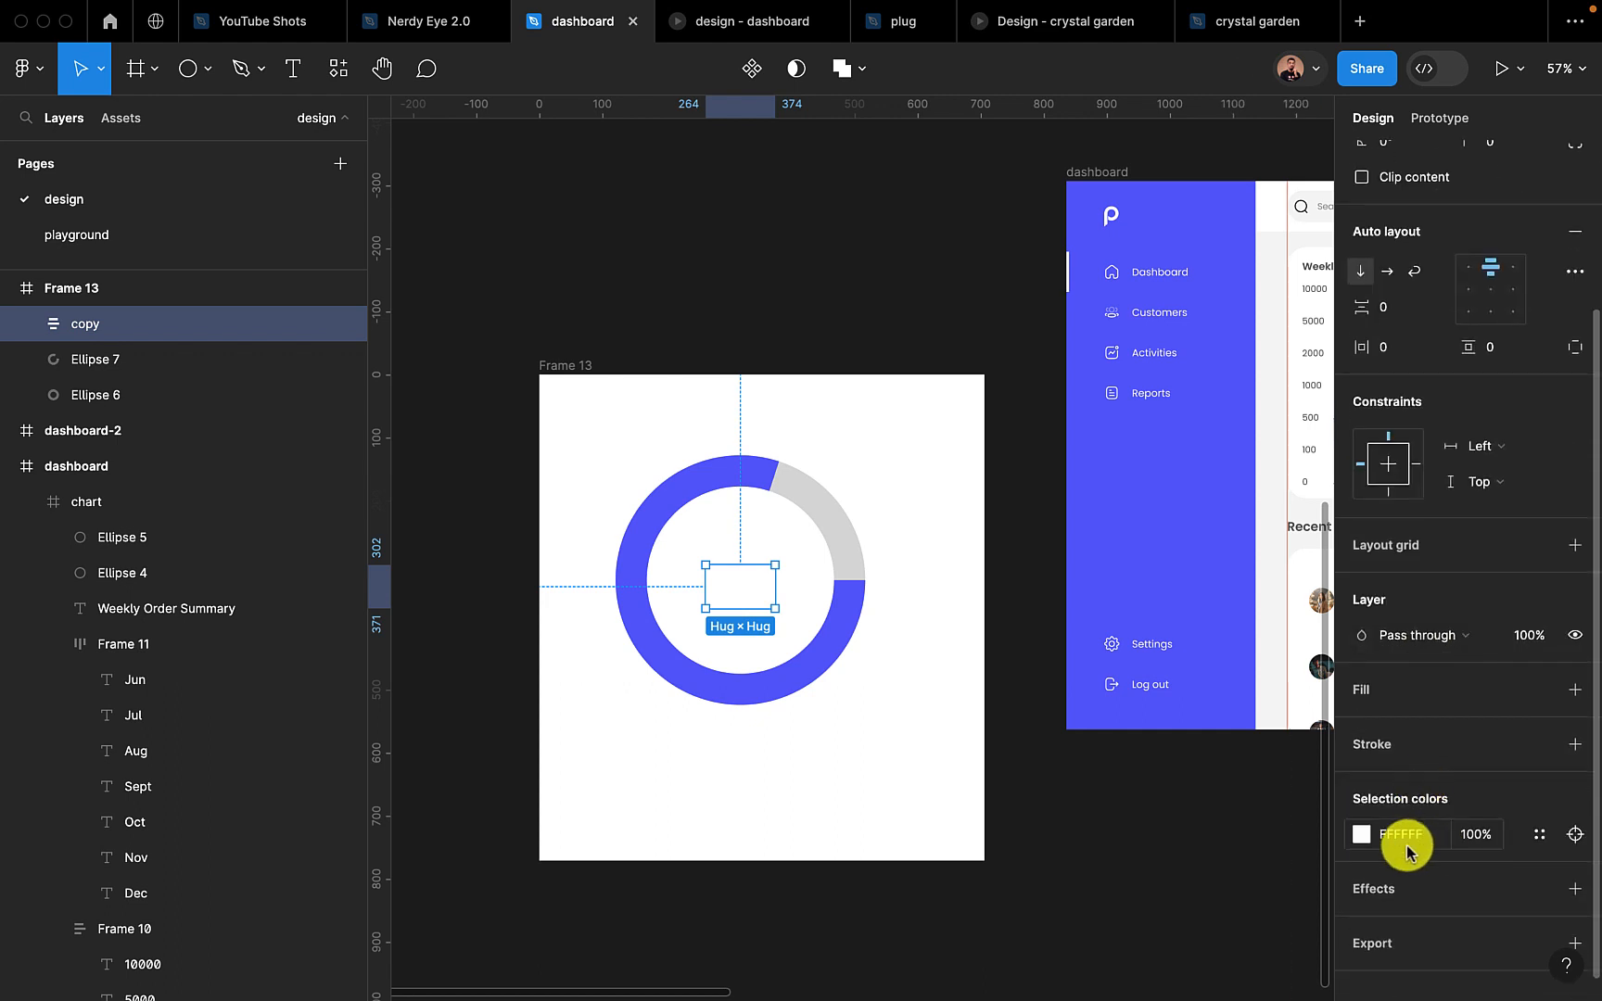
click(1405, 837)
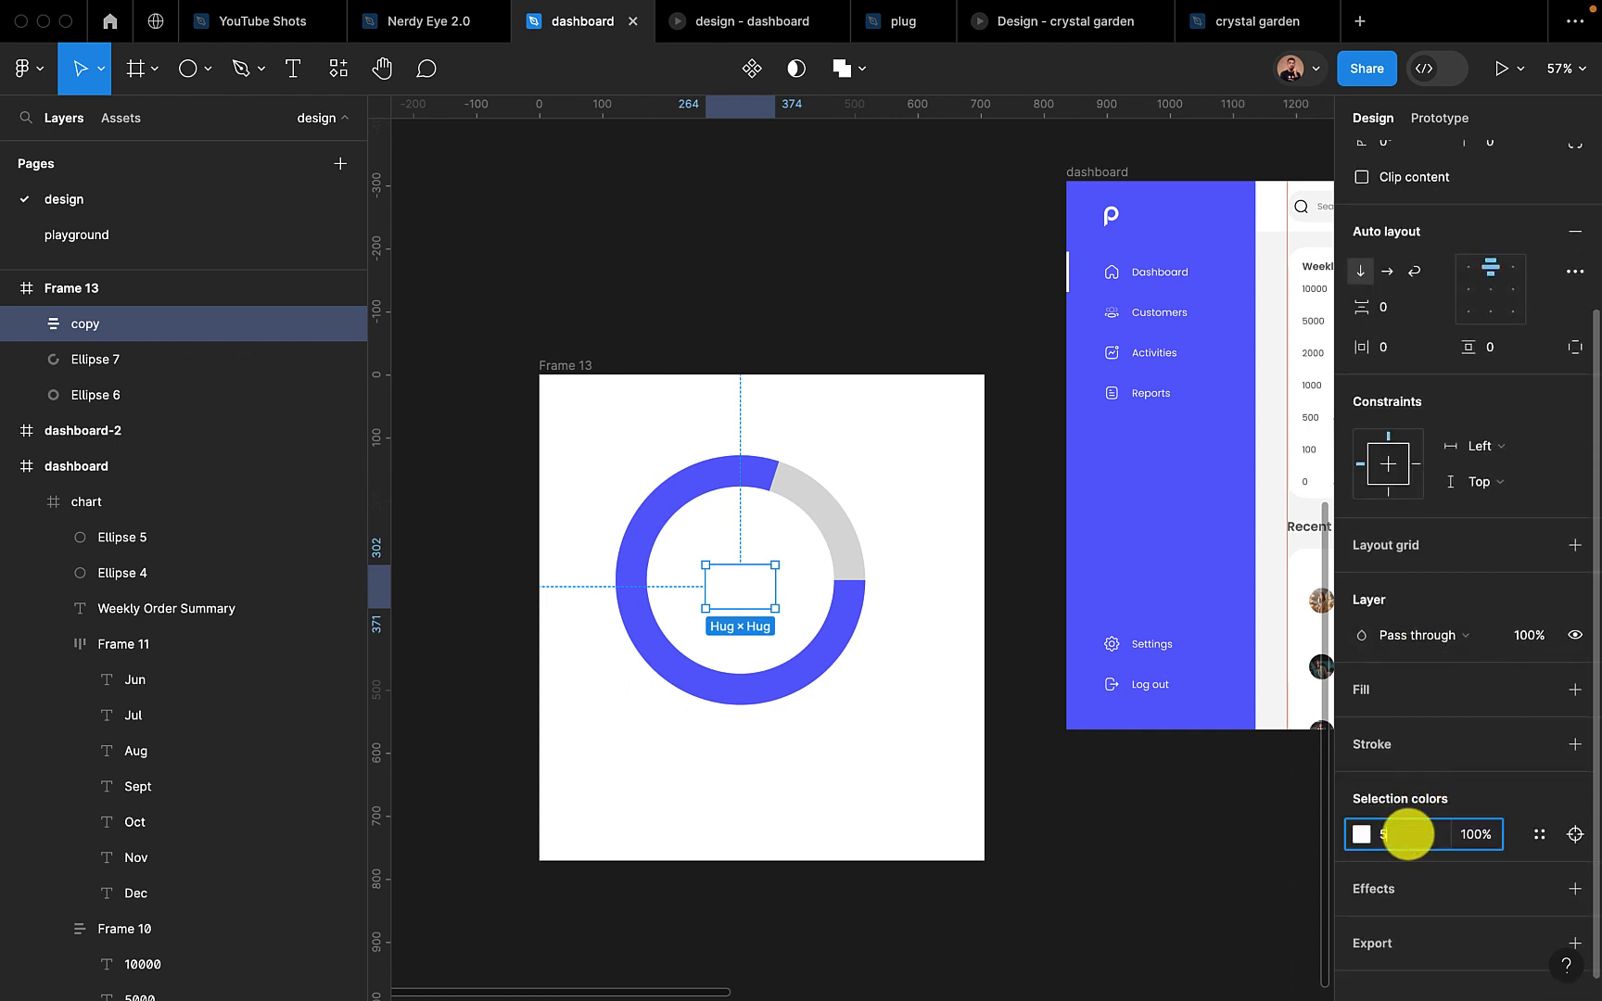
text(575757)
key(Return)
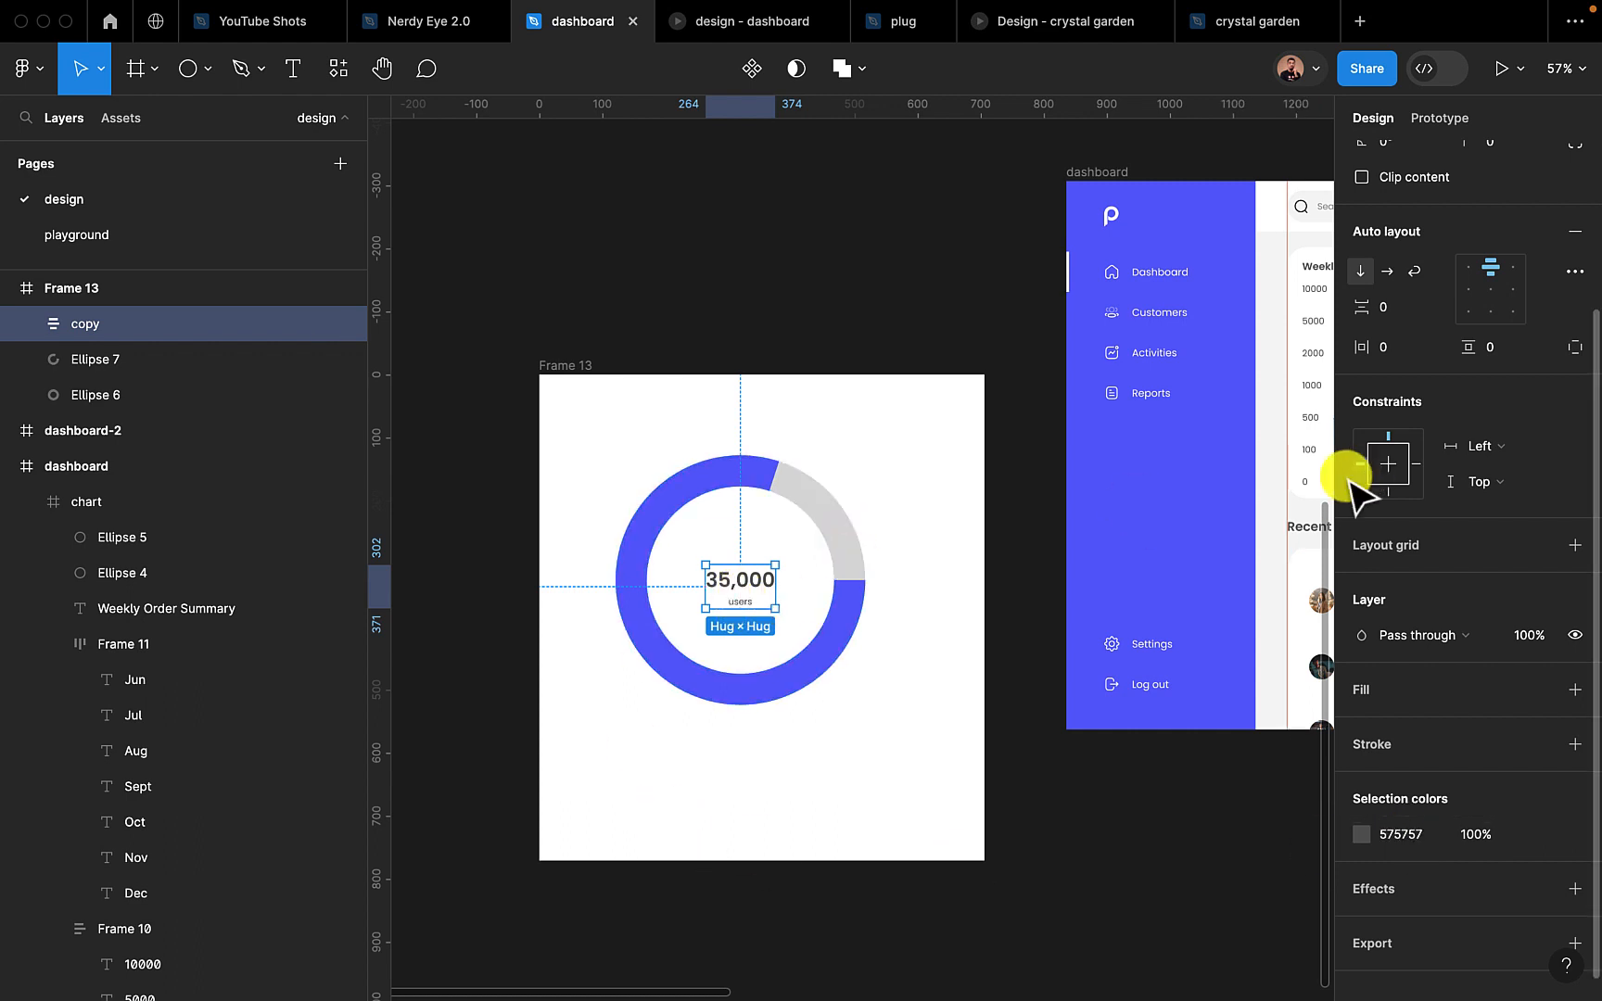
click(1145, 801)
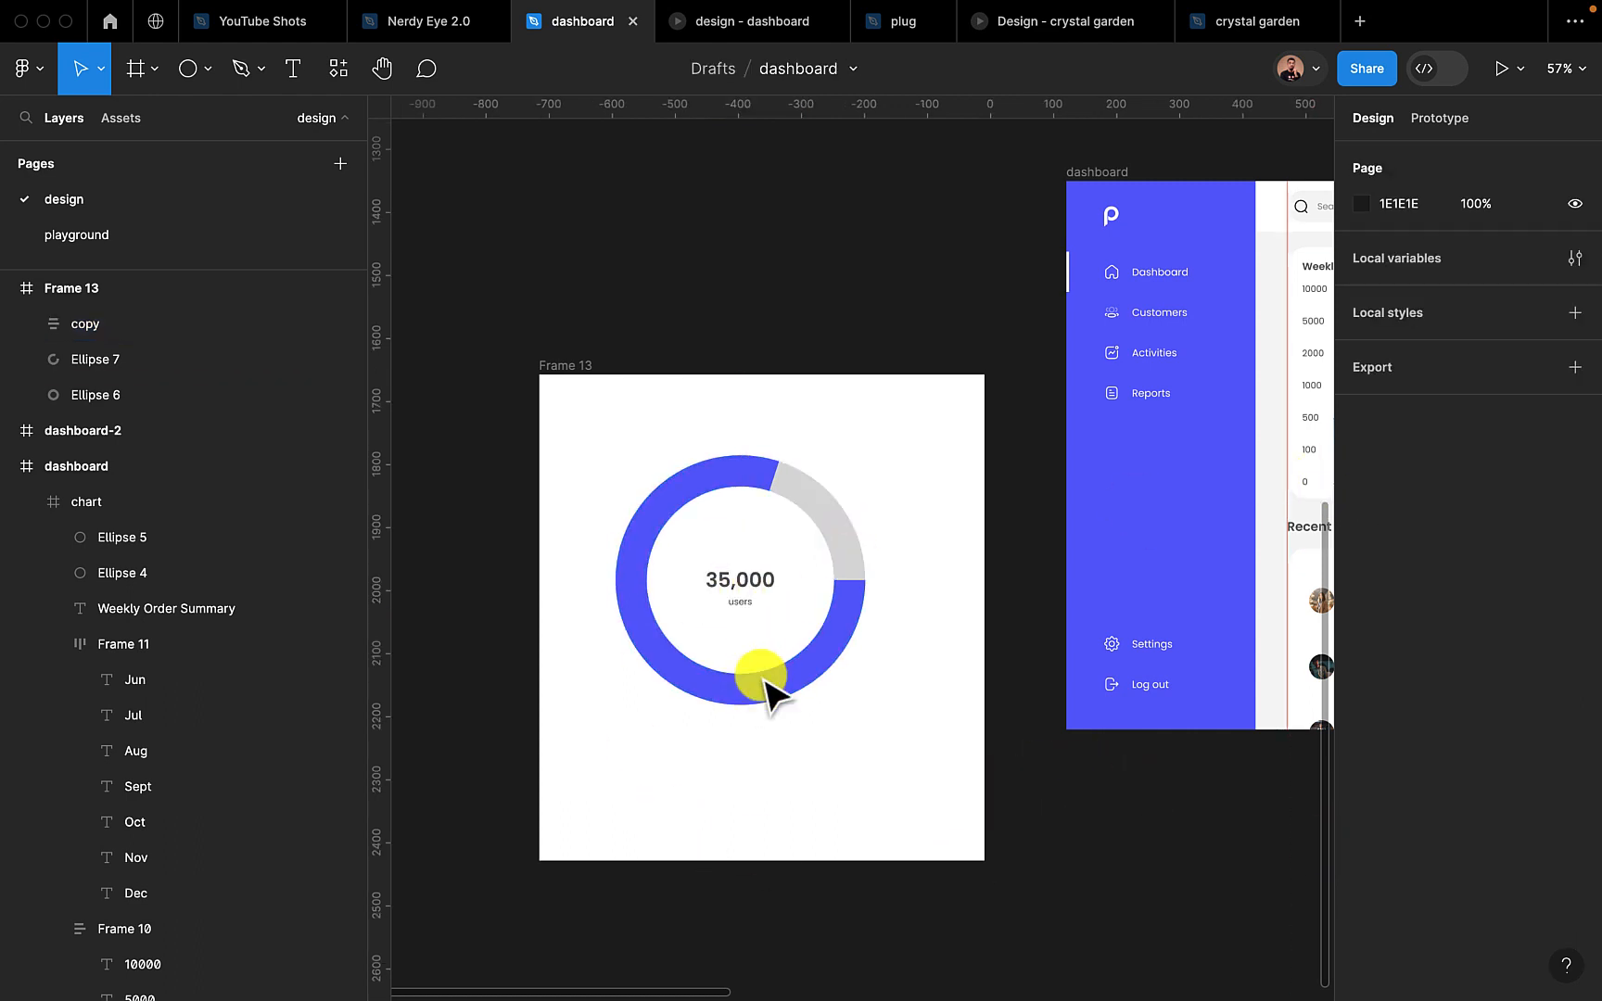
scroll(776, 732, down, 3)
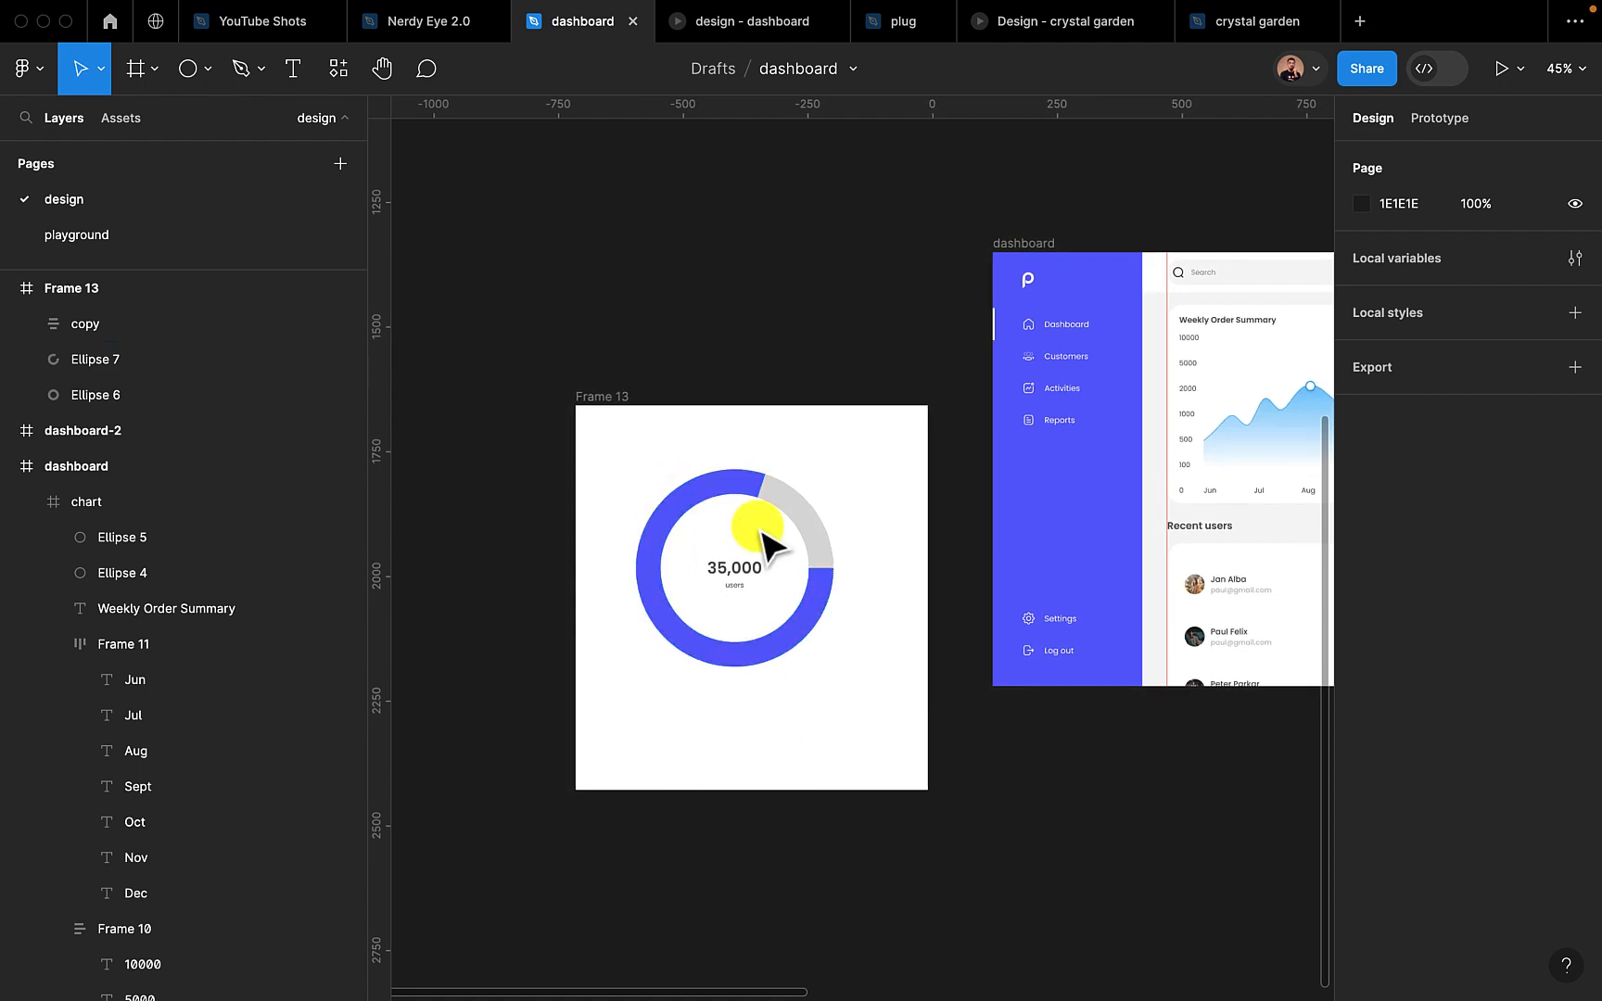
scroll(665, 762, down, 2)
scroll(665, 763, up, 1)
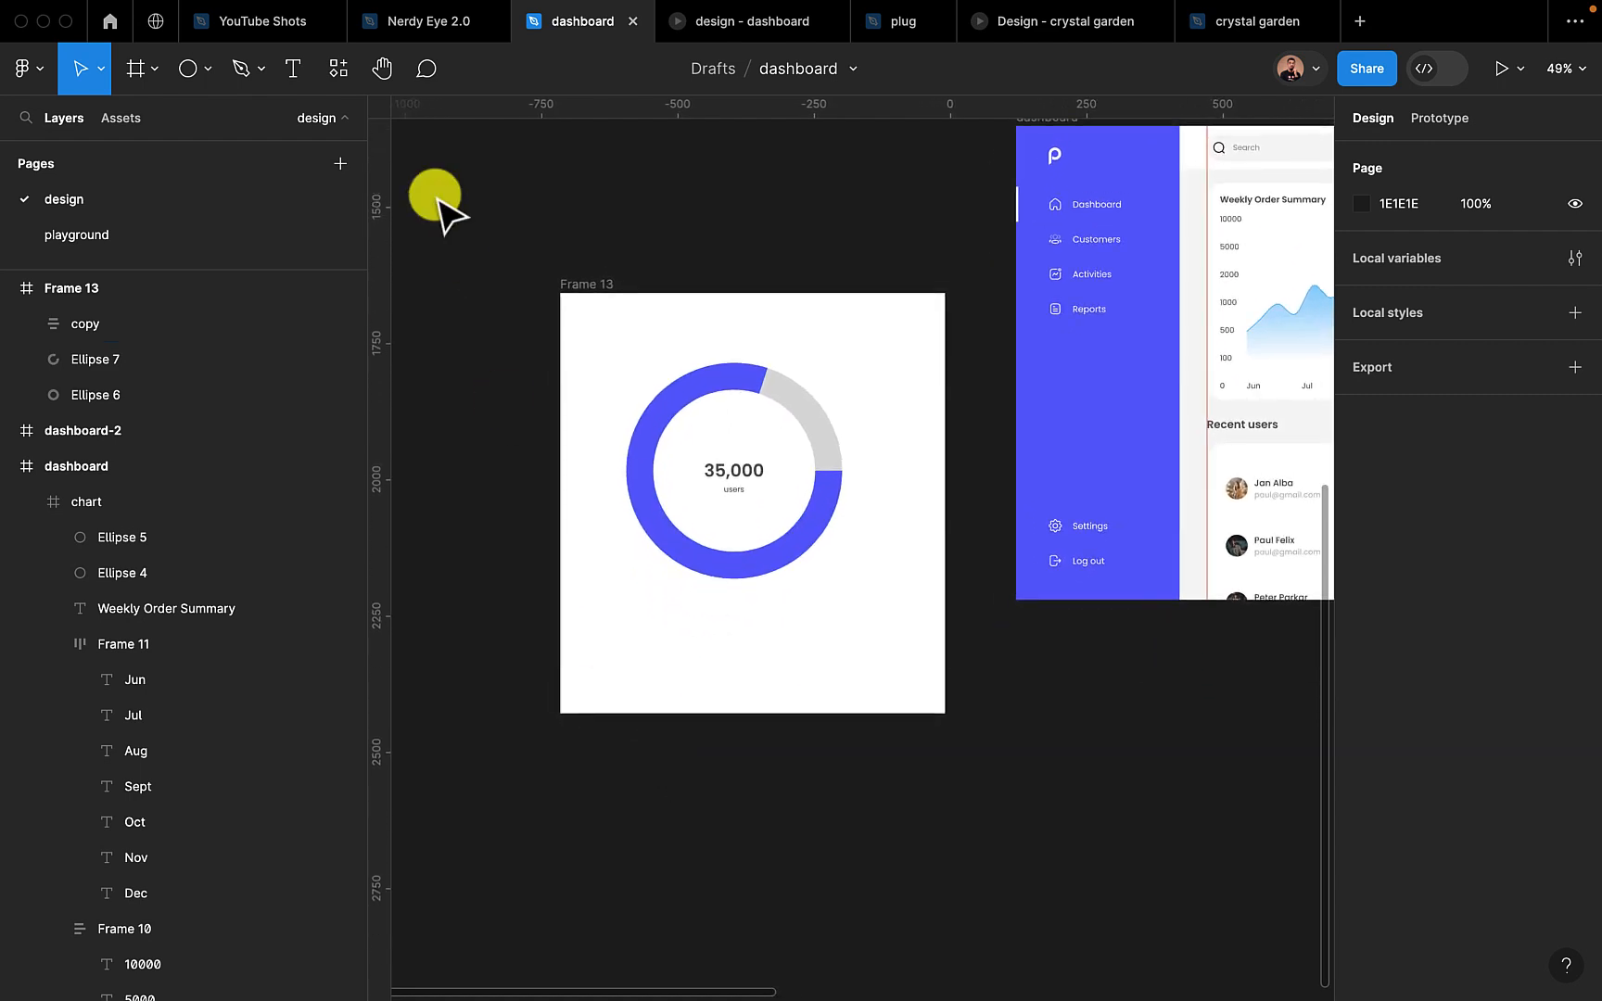
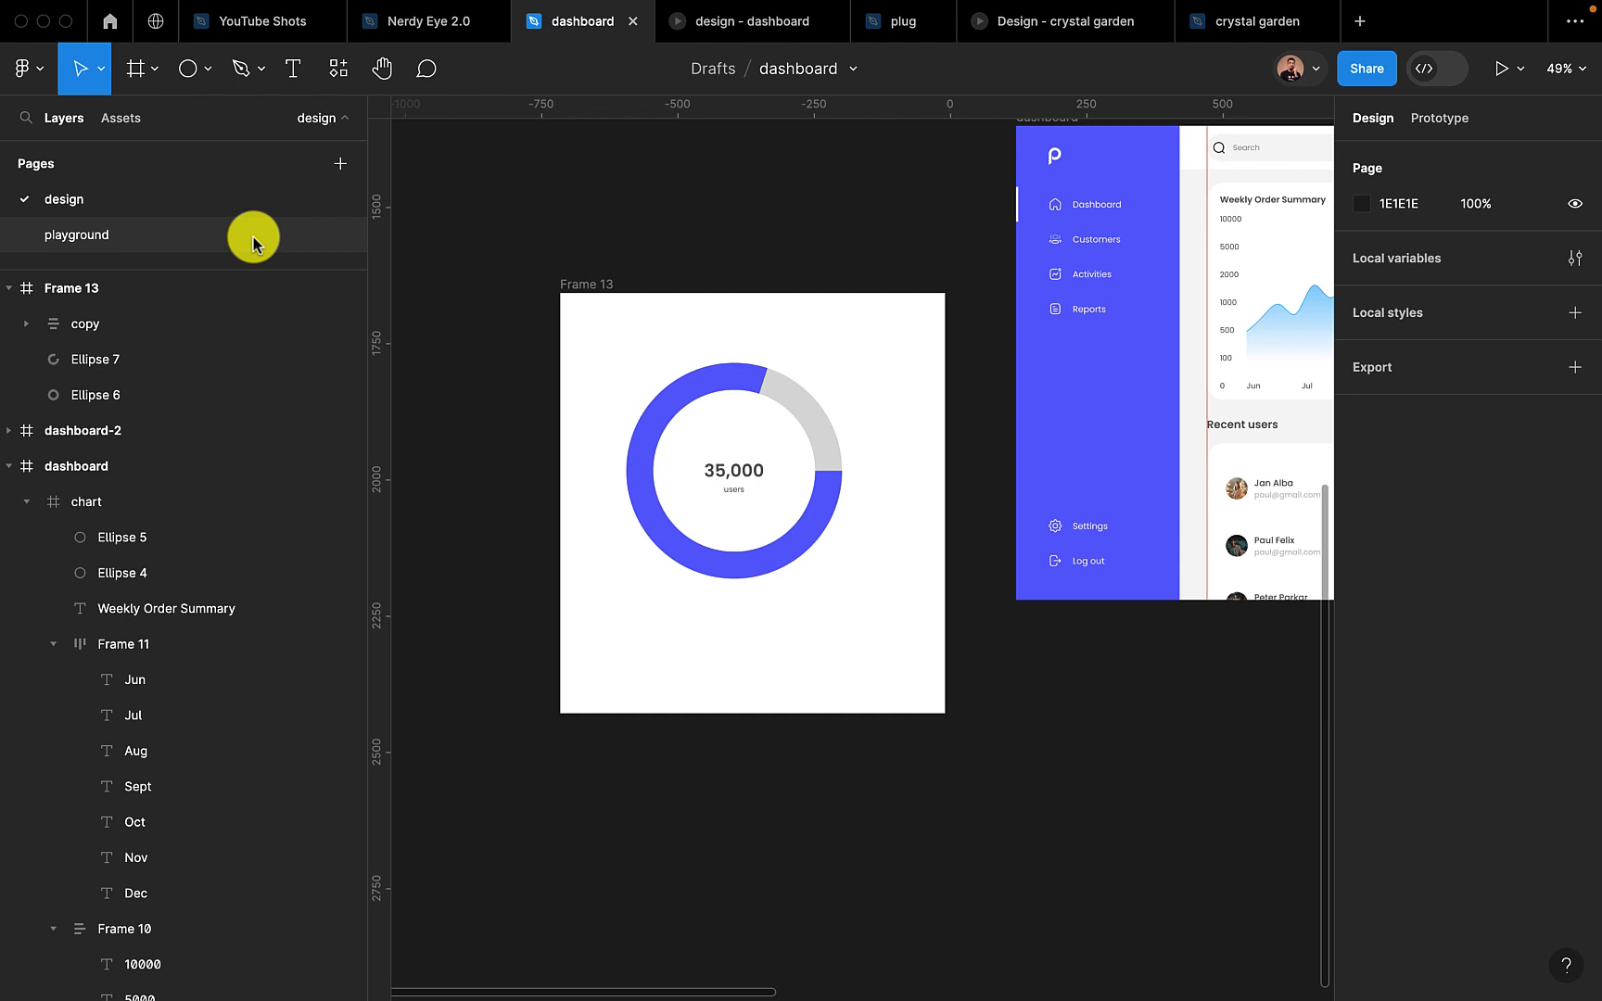
Draw a small ellipse below the ring's lower-left edge and set it to 20 × 20
click(187, 69)
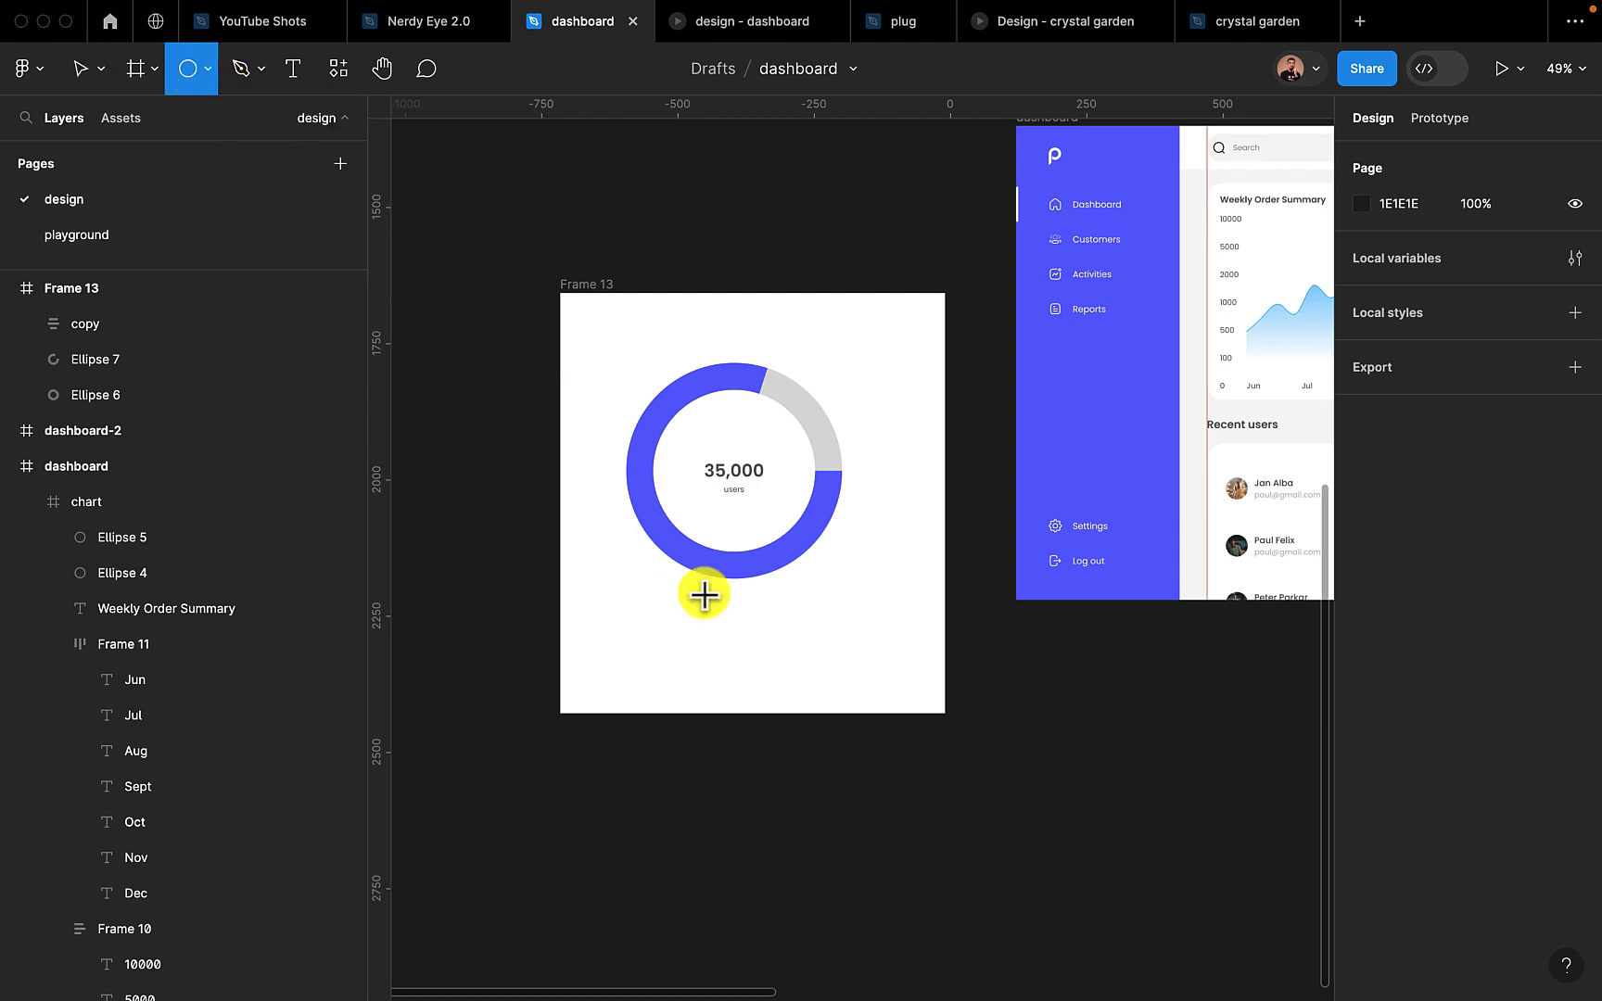
drag(644, 601, 660, 607)
scroll(660, 607, up, 10)
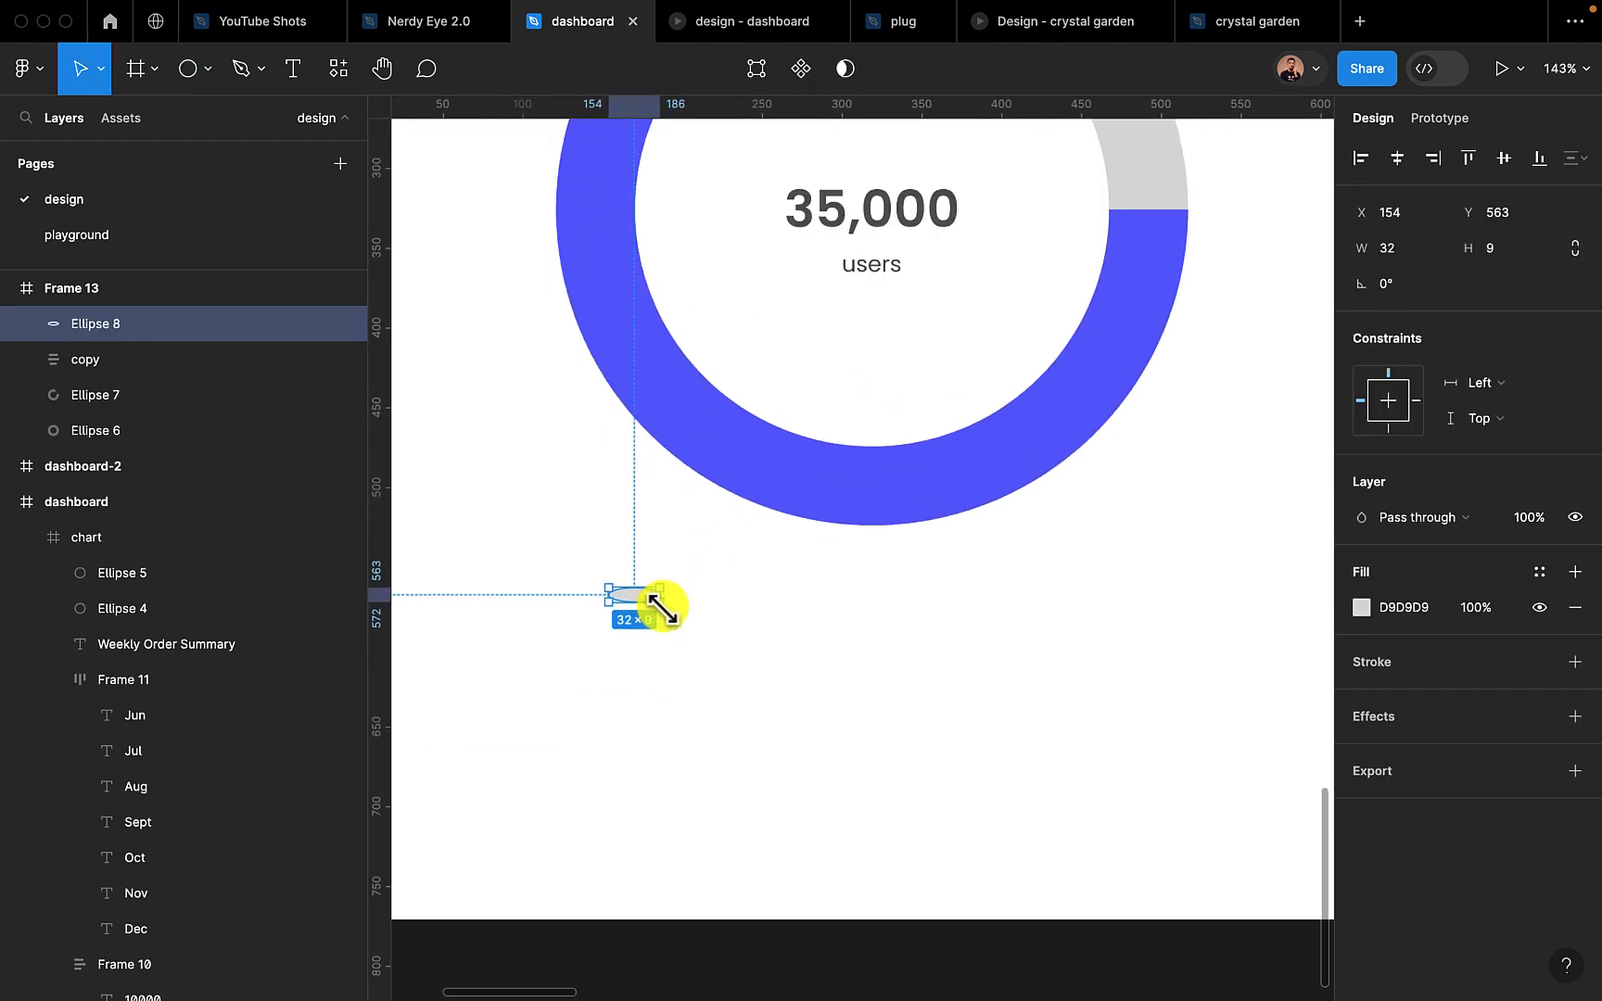
click(1419, 248)
text(20)
key(Return)
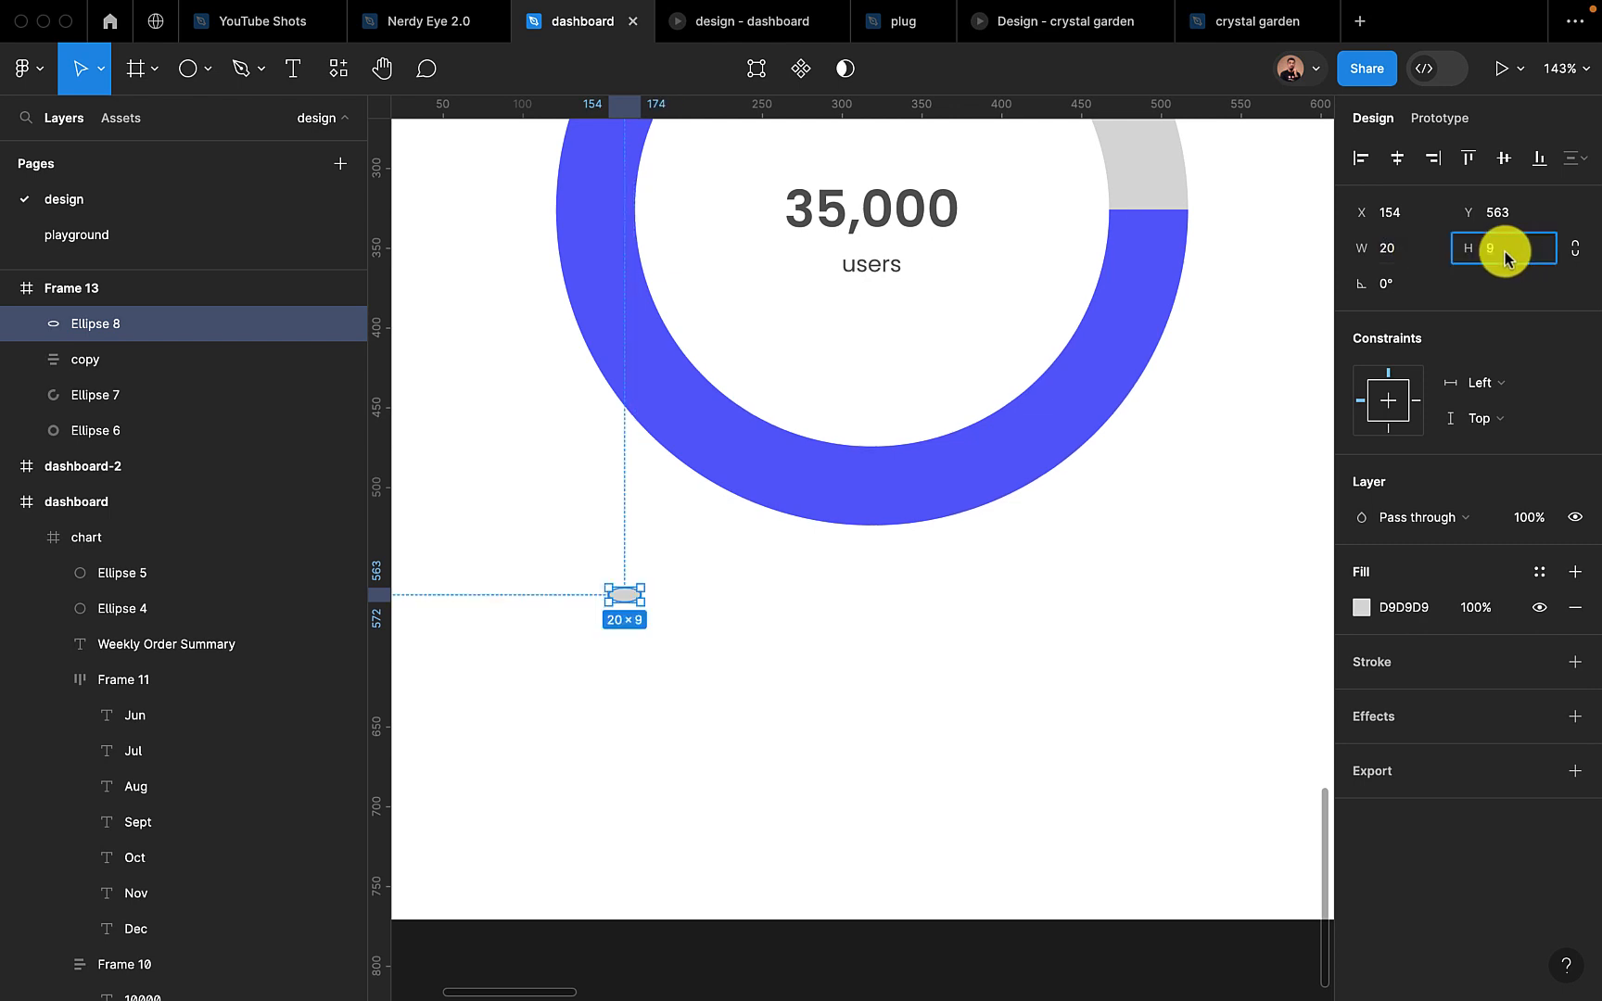
click(1504, 250)
text(20)
key(Return)
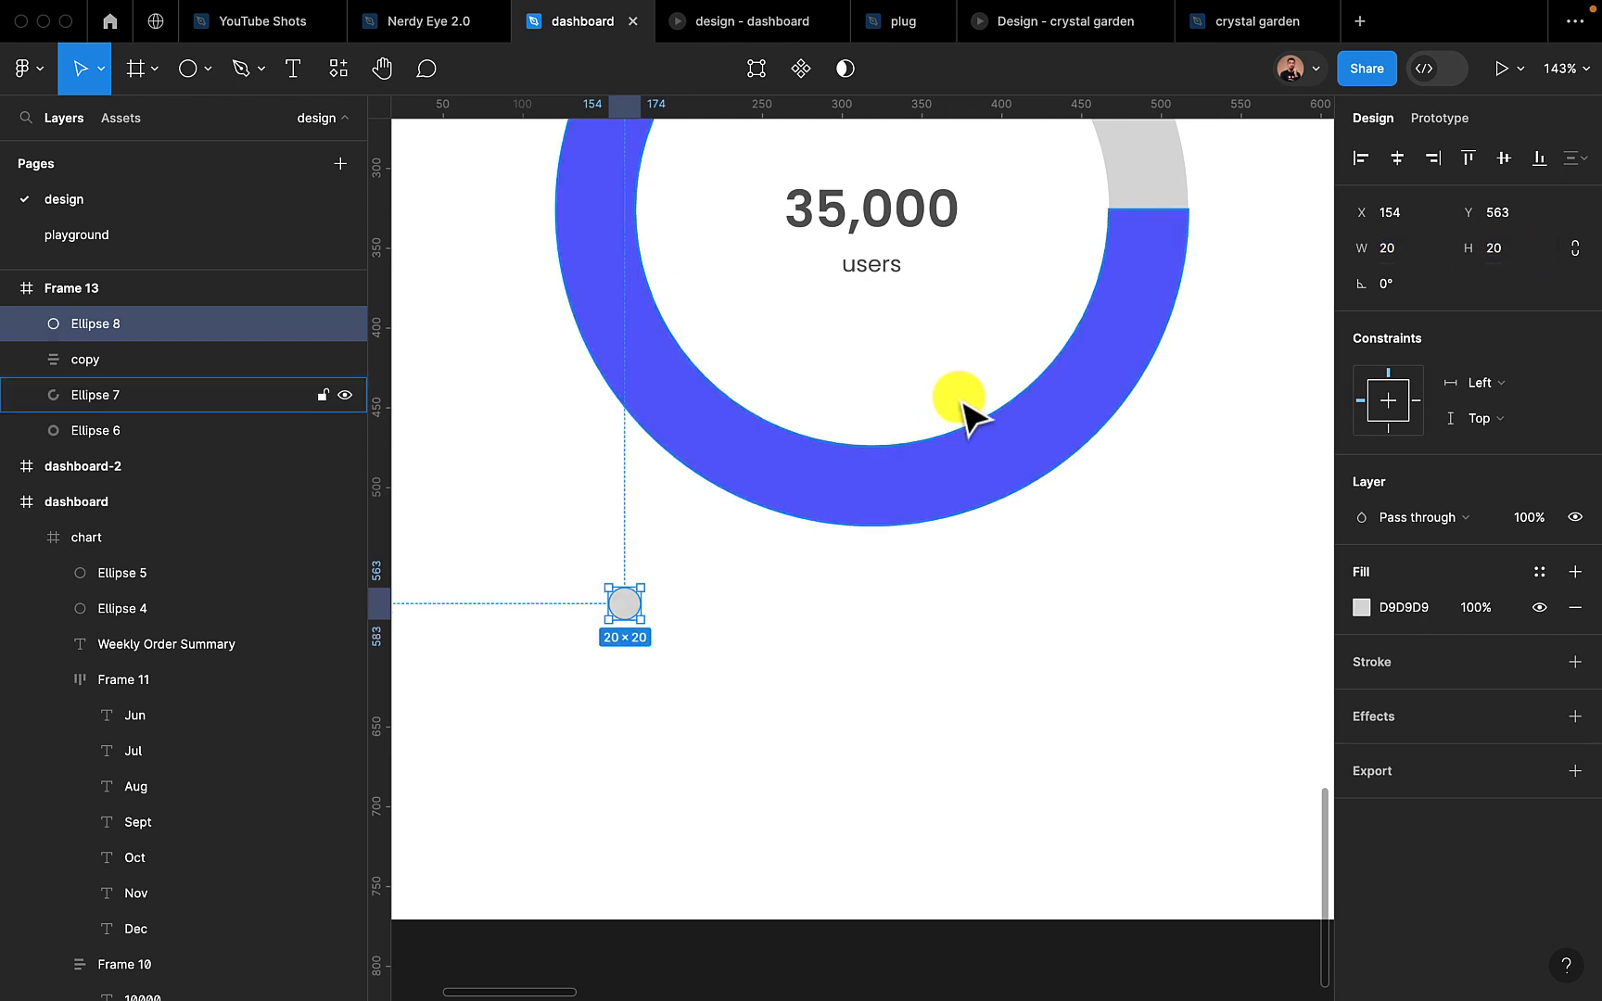
Fill the small circle with the document color 5A57FF and move it further below the ring
click(1361, 609)
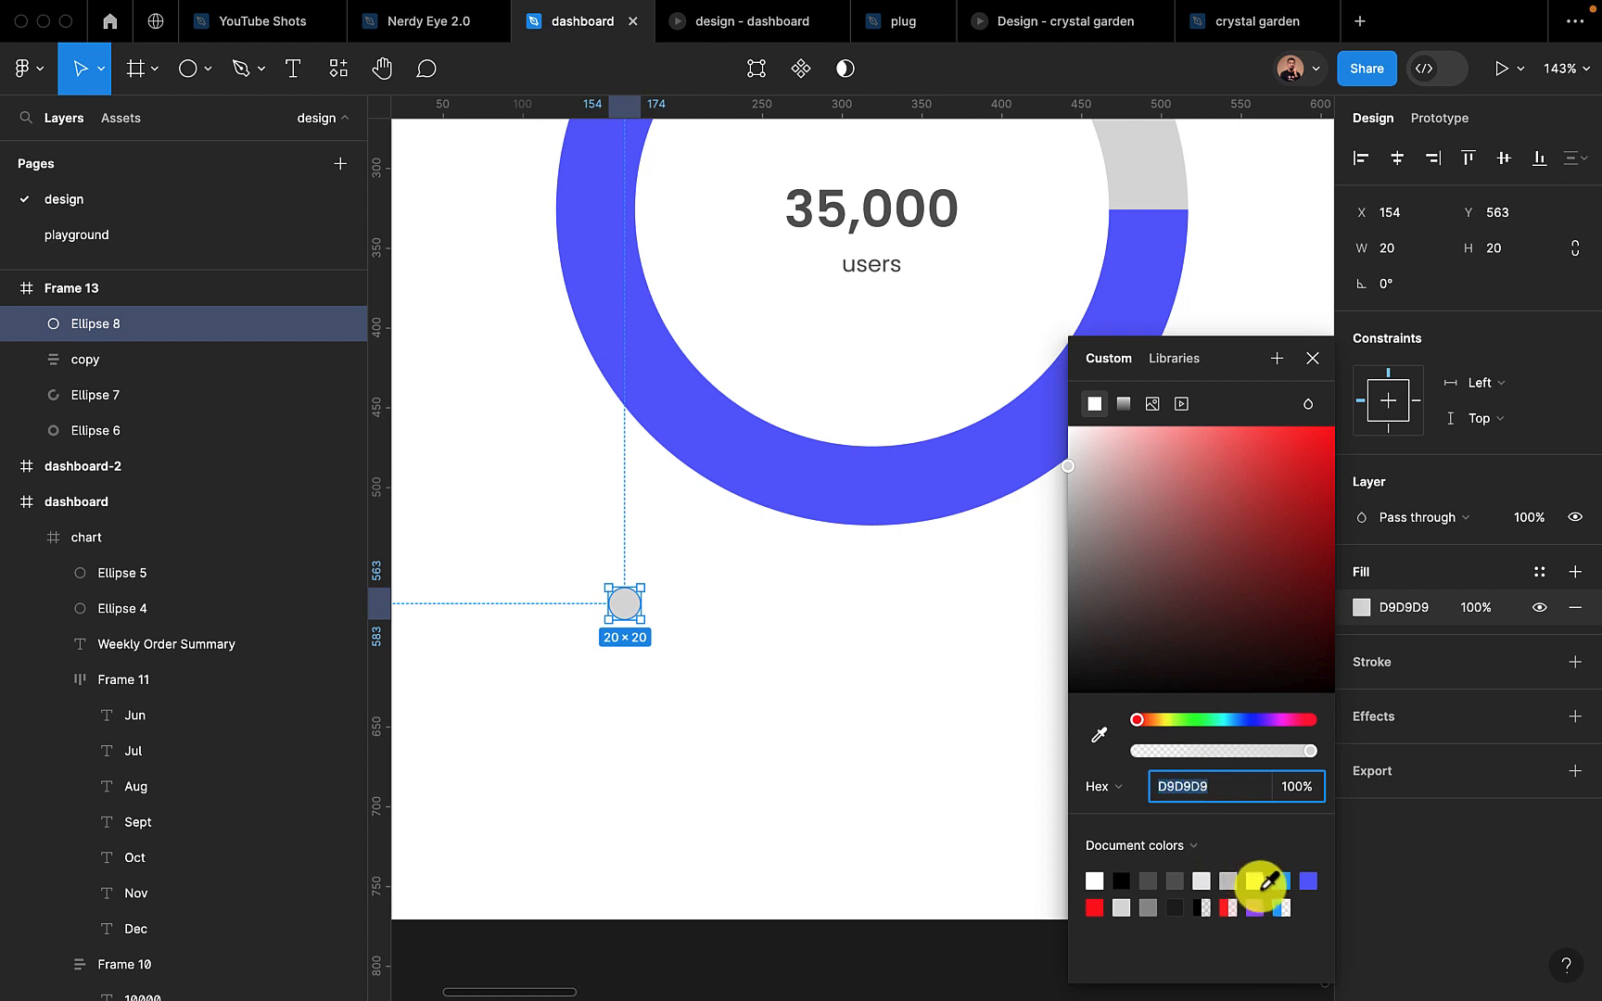
click(1309, 880)
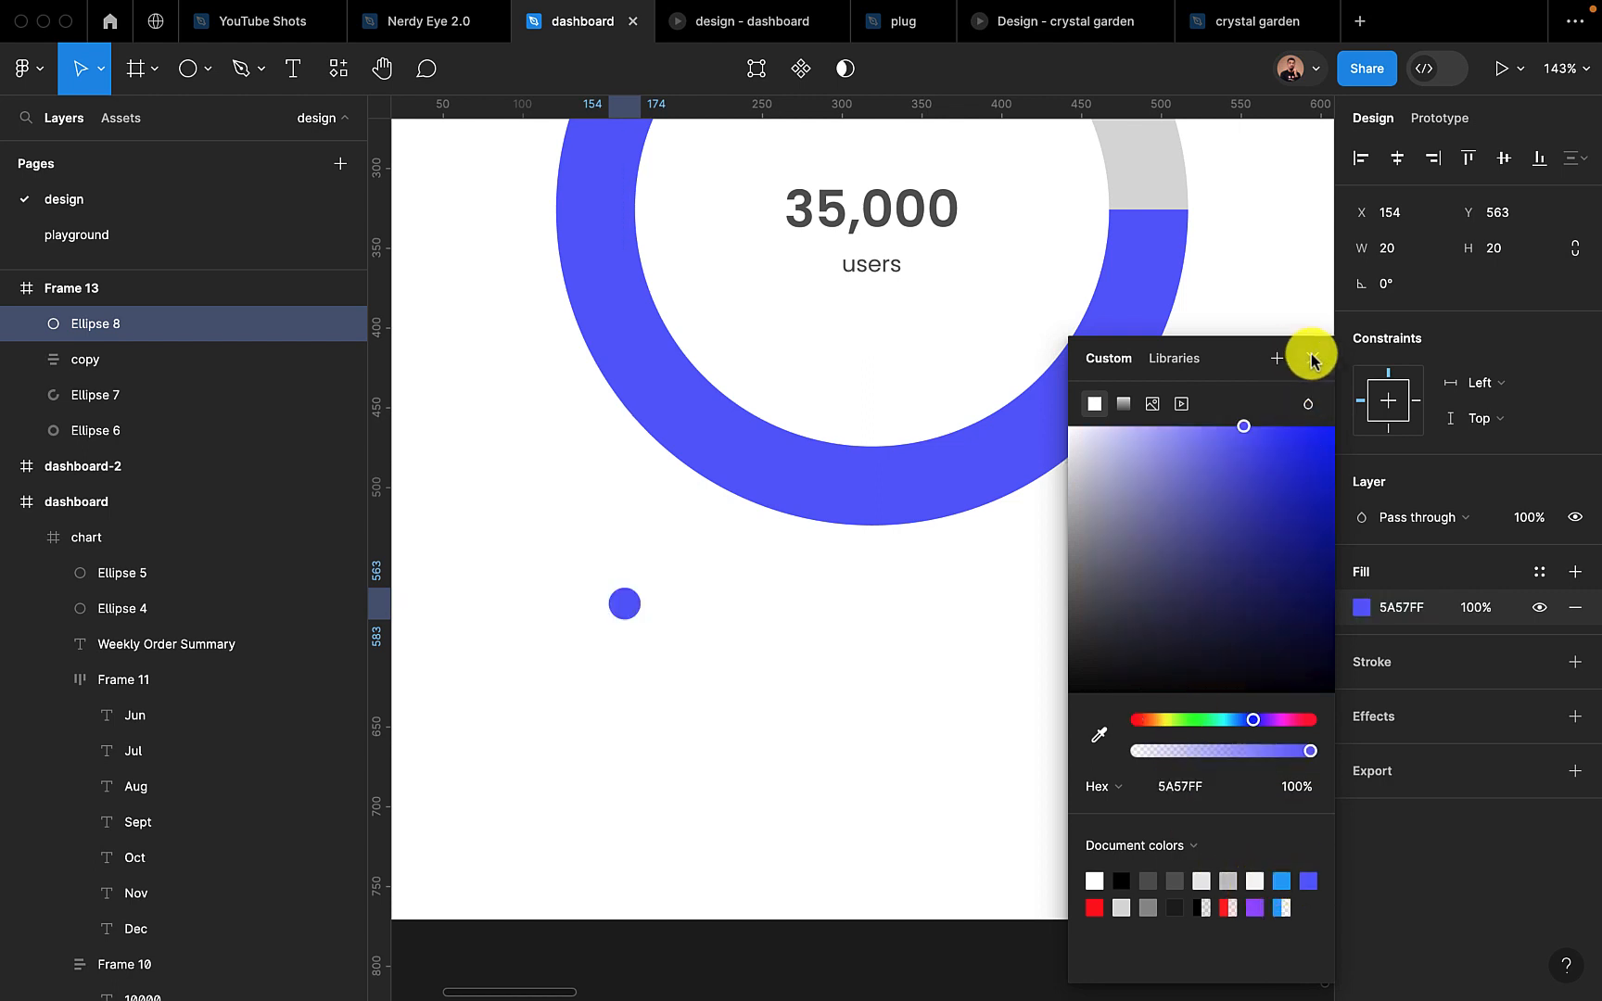
click(1313, 357)
drag(622, 601, 614, 674)
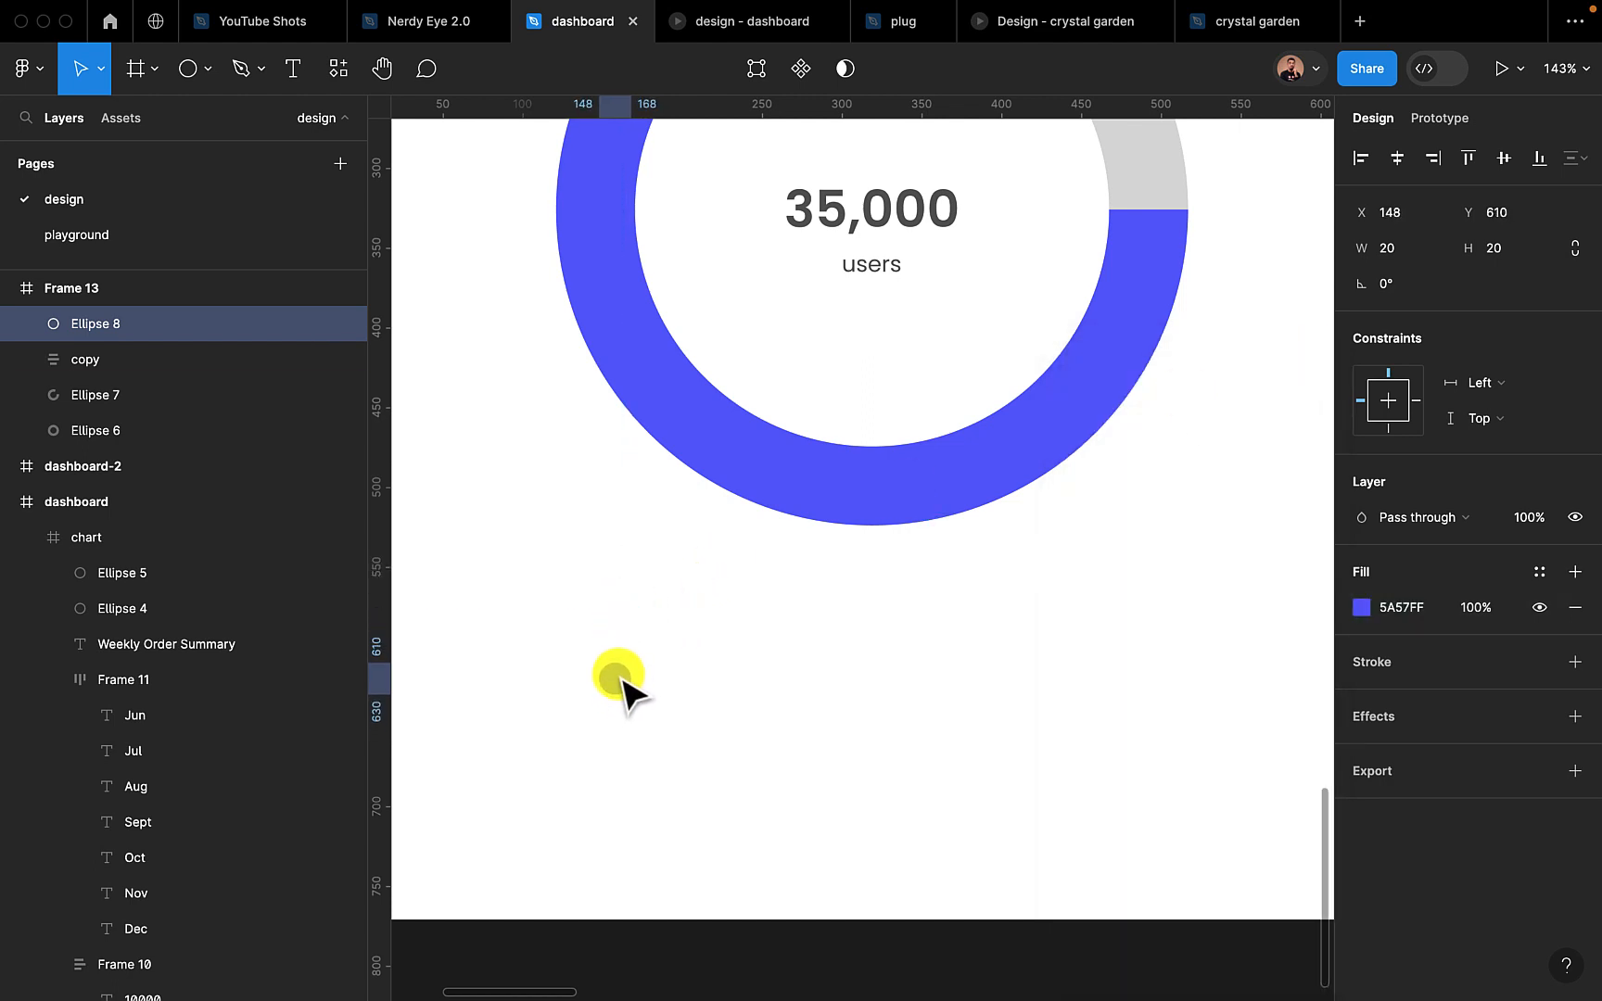
Add a "Users" text label just right of the blue dot, level with it, and color it 575757
click(293, 67)
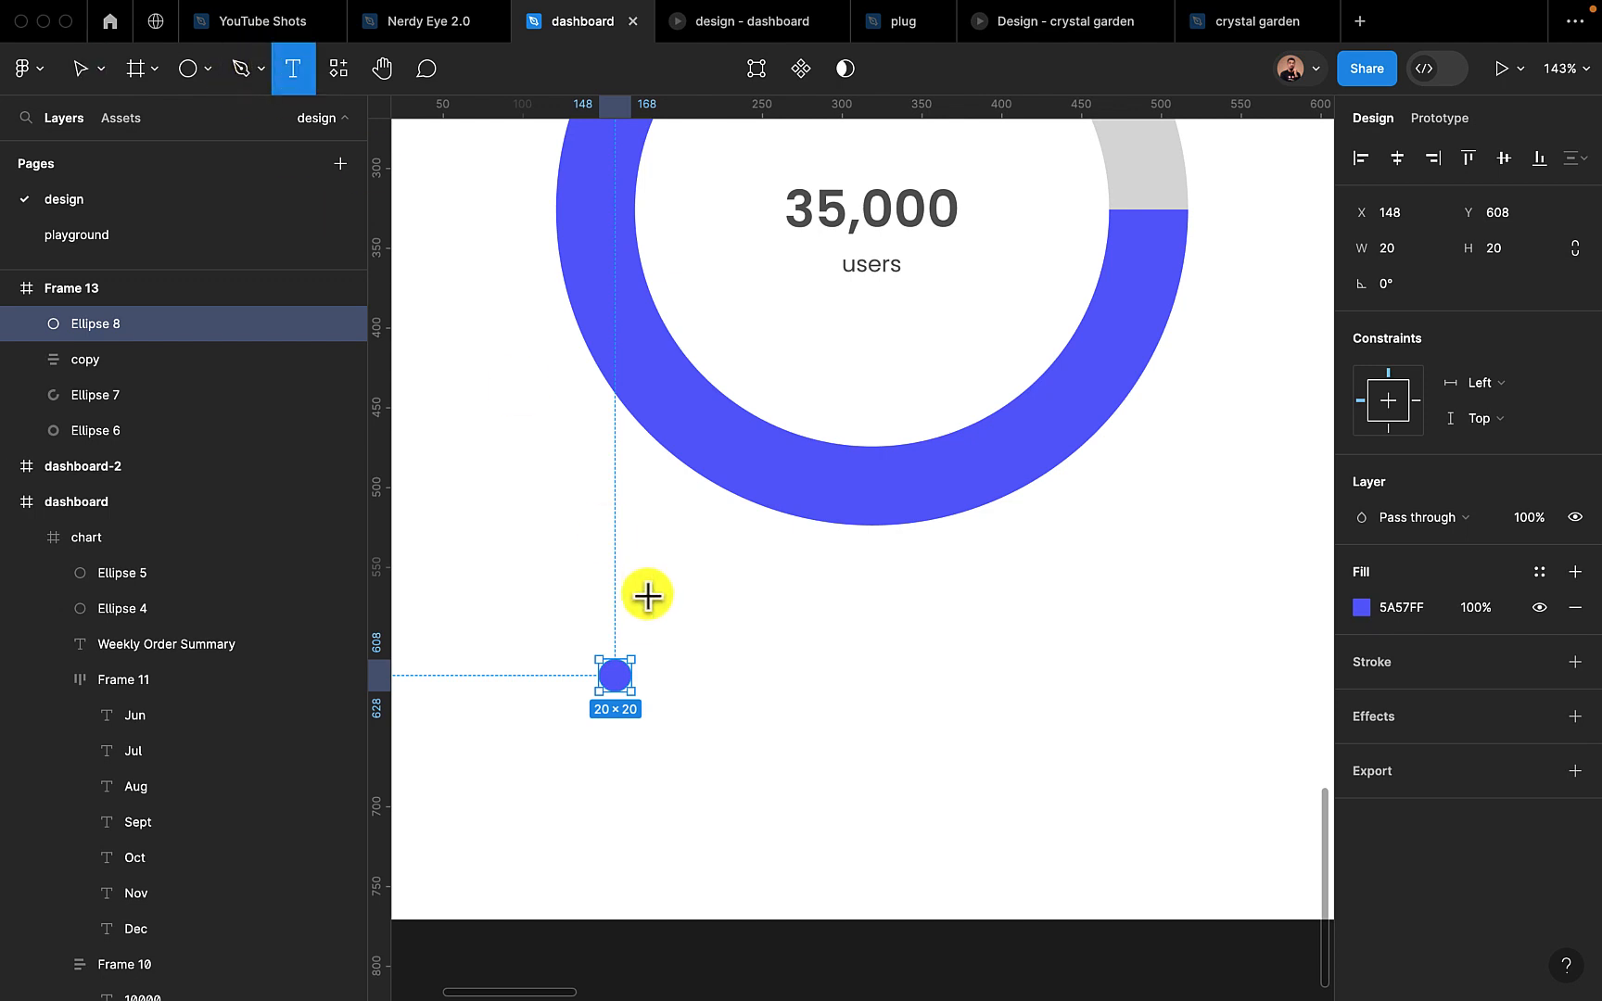
click(660, 674)
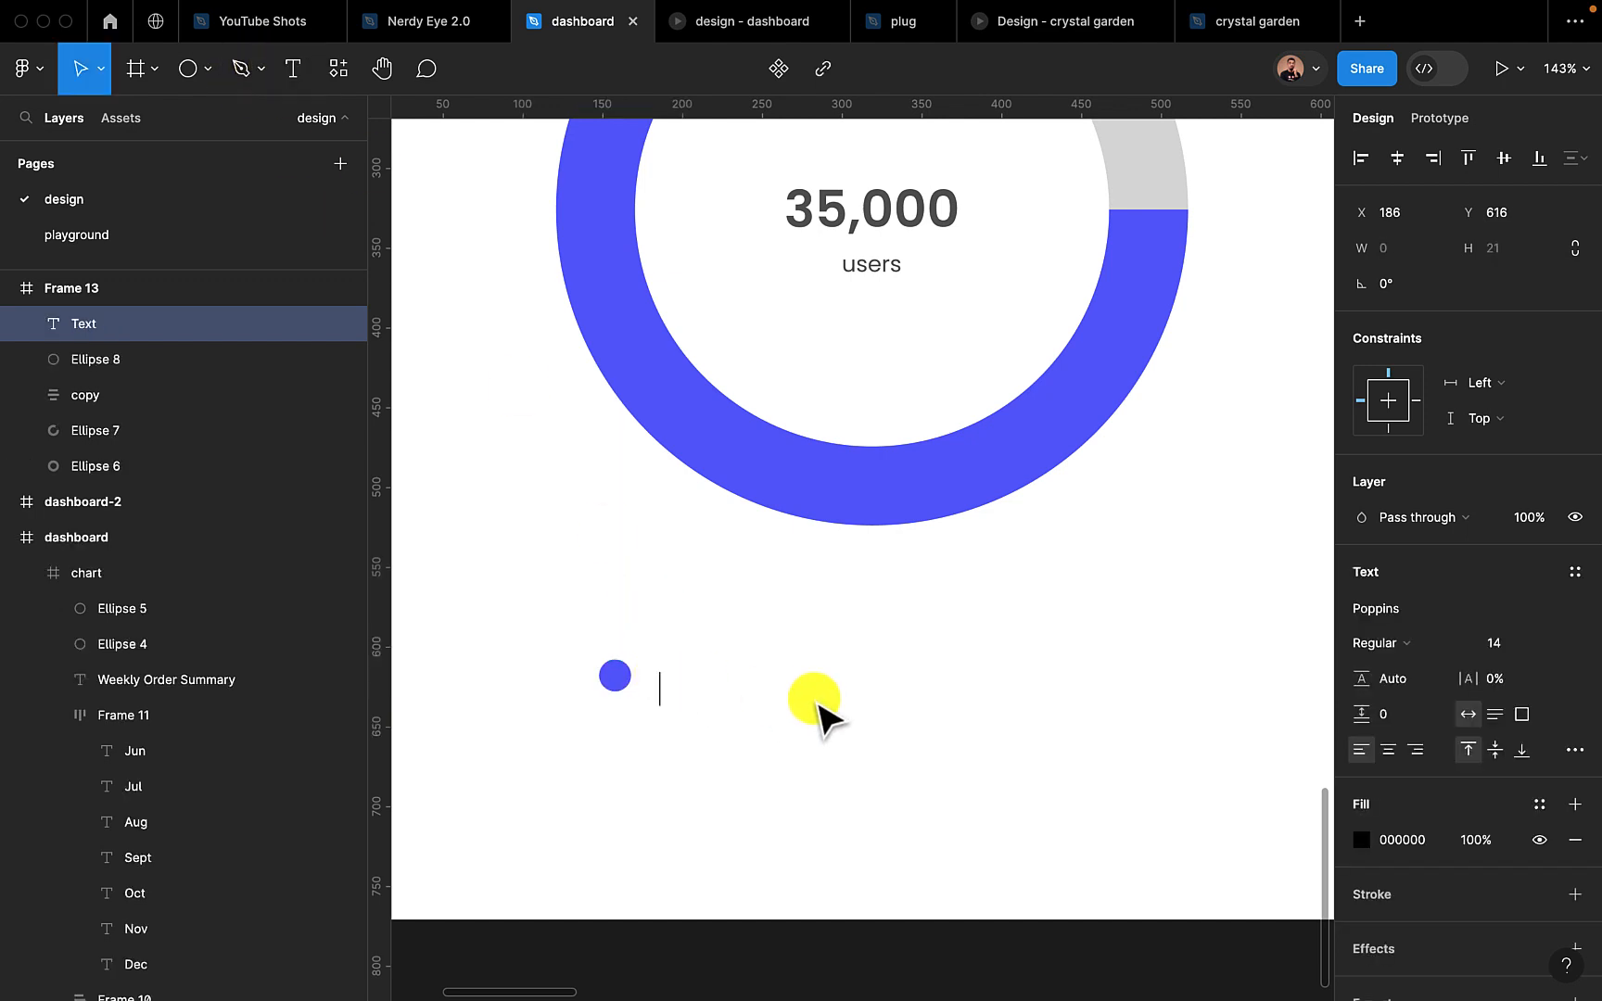
text(Users)
key(Escape)
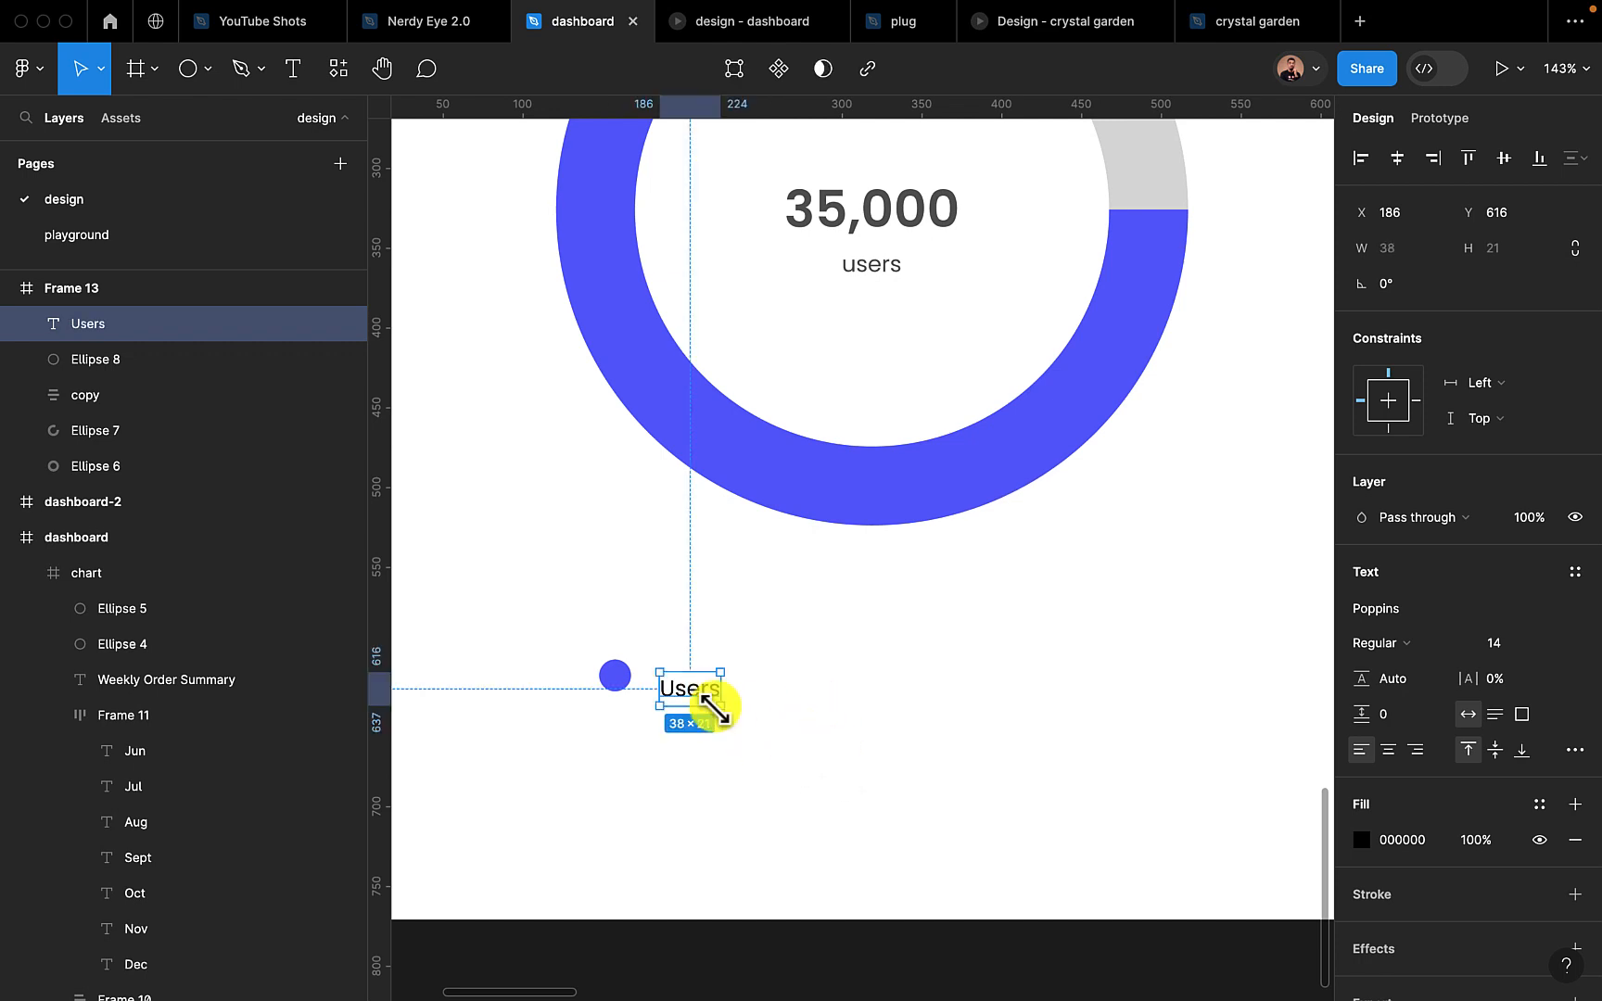
drag(697, 708, 699, 693)
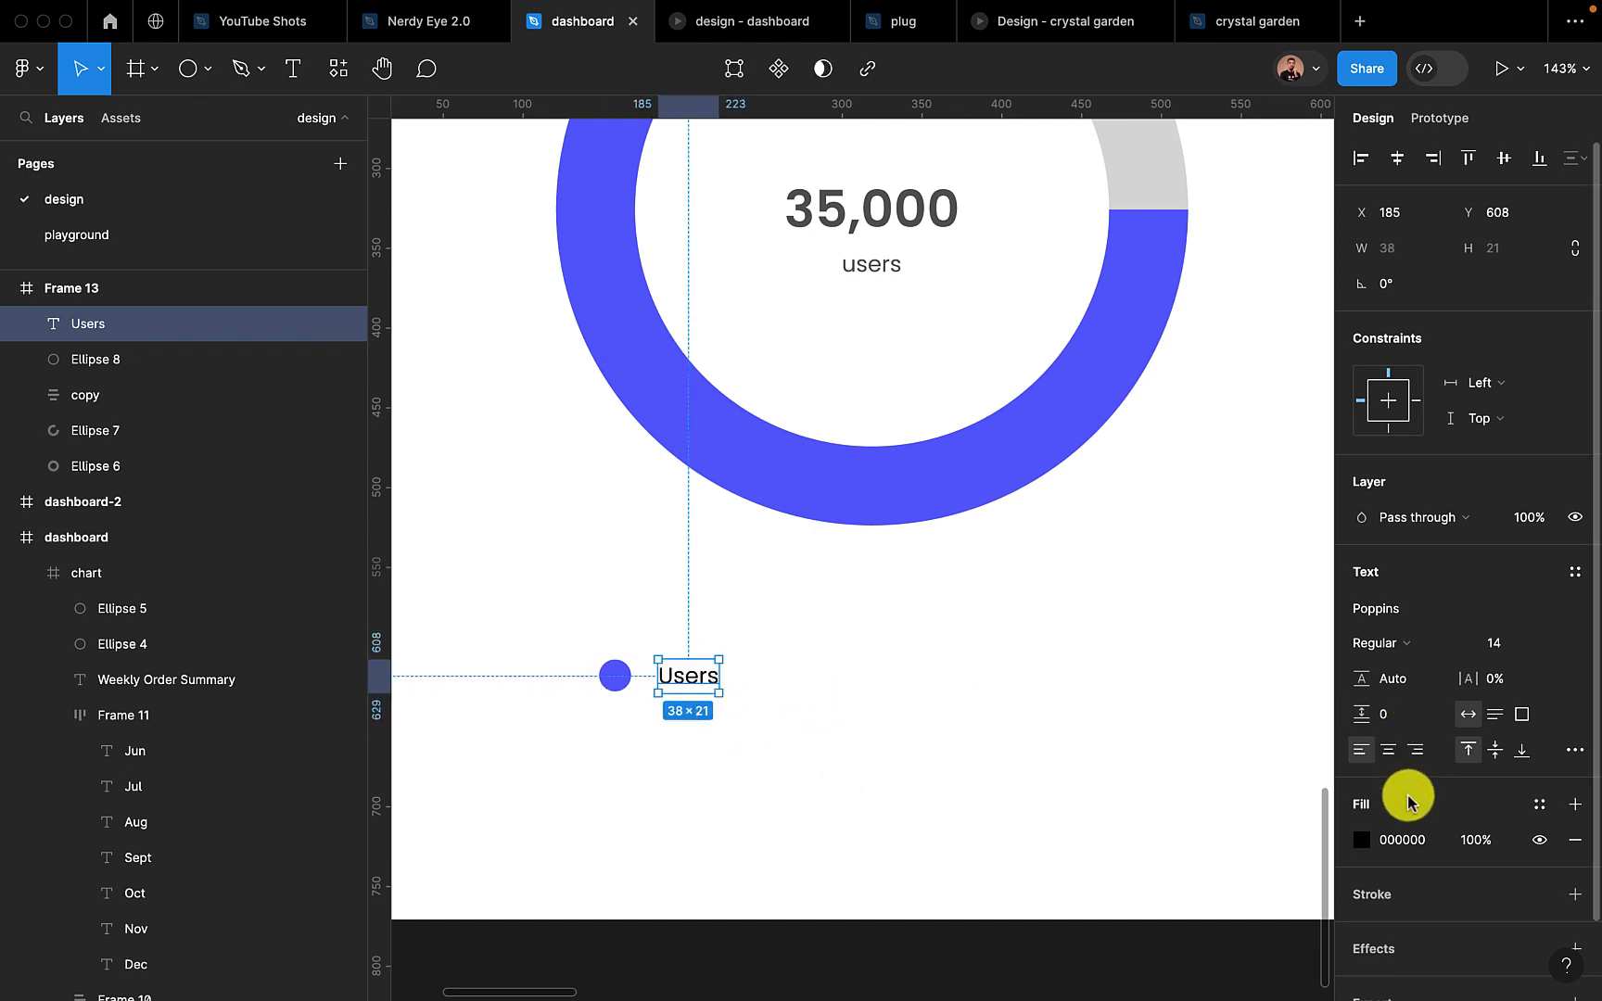
click(1402, 840)
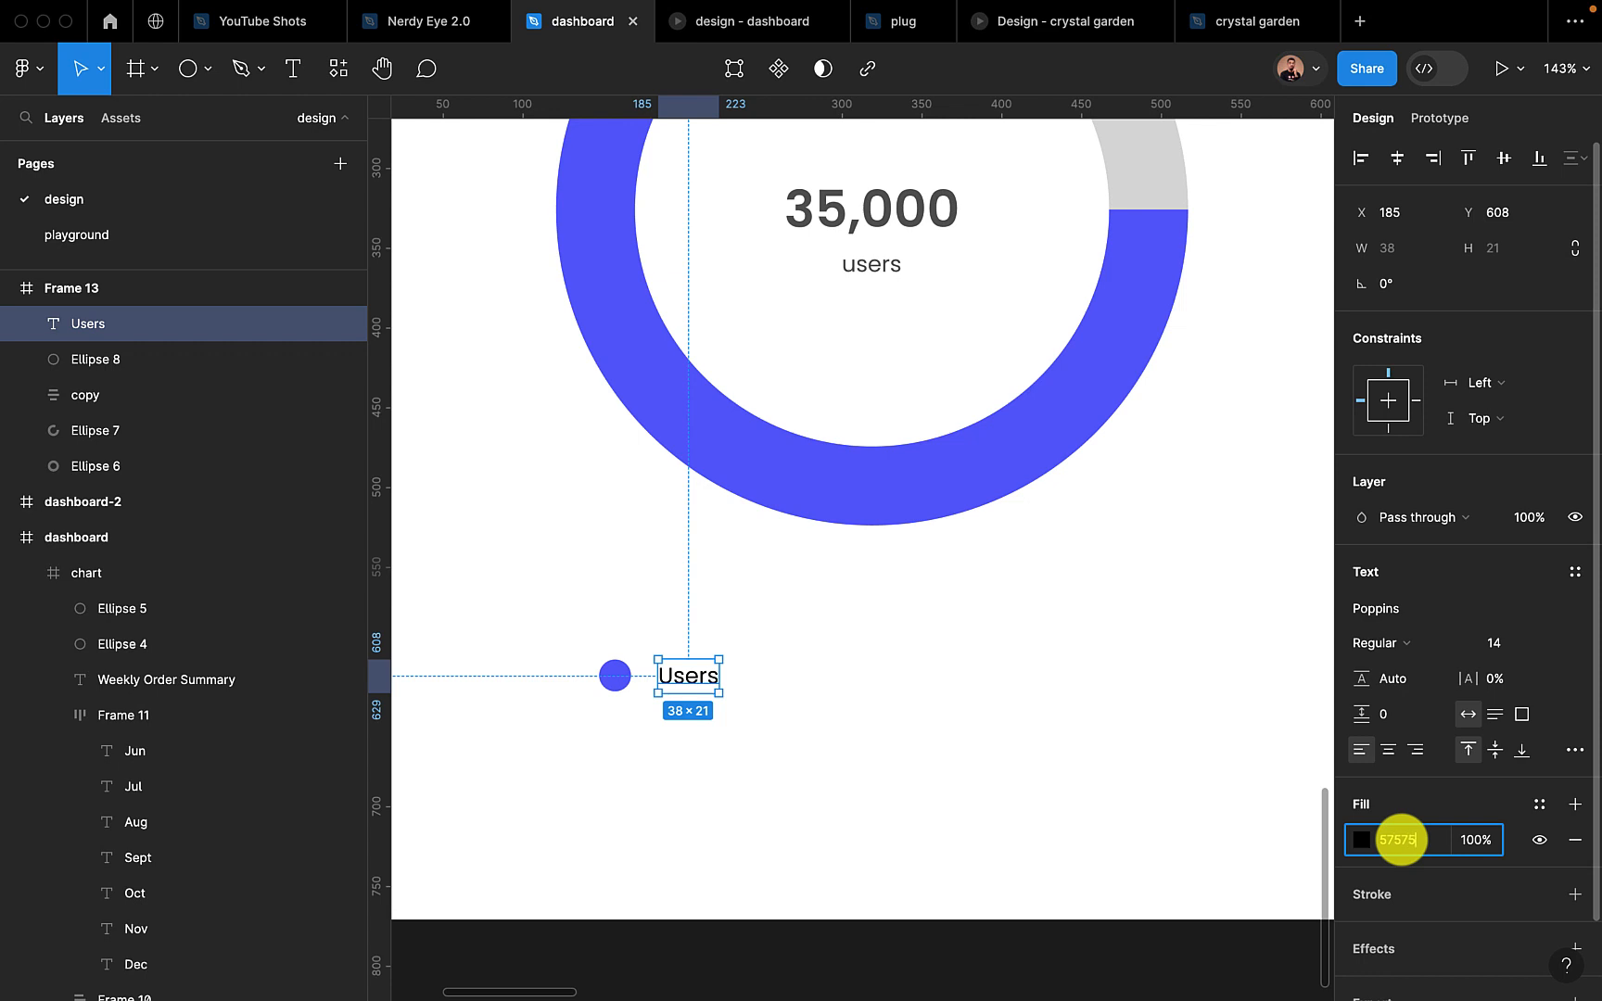
text(575757)
key(Return)
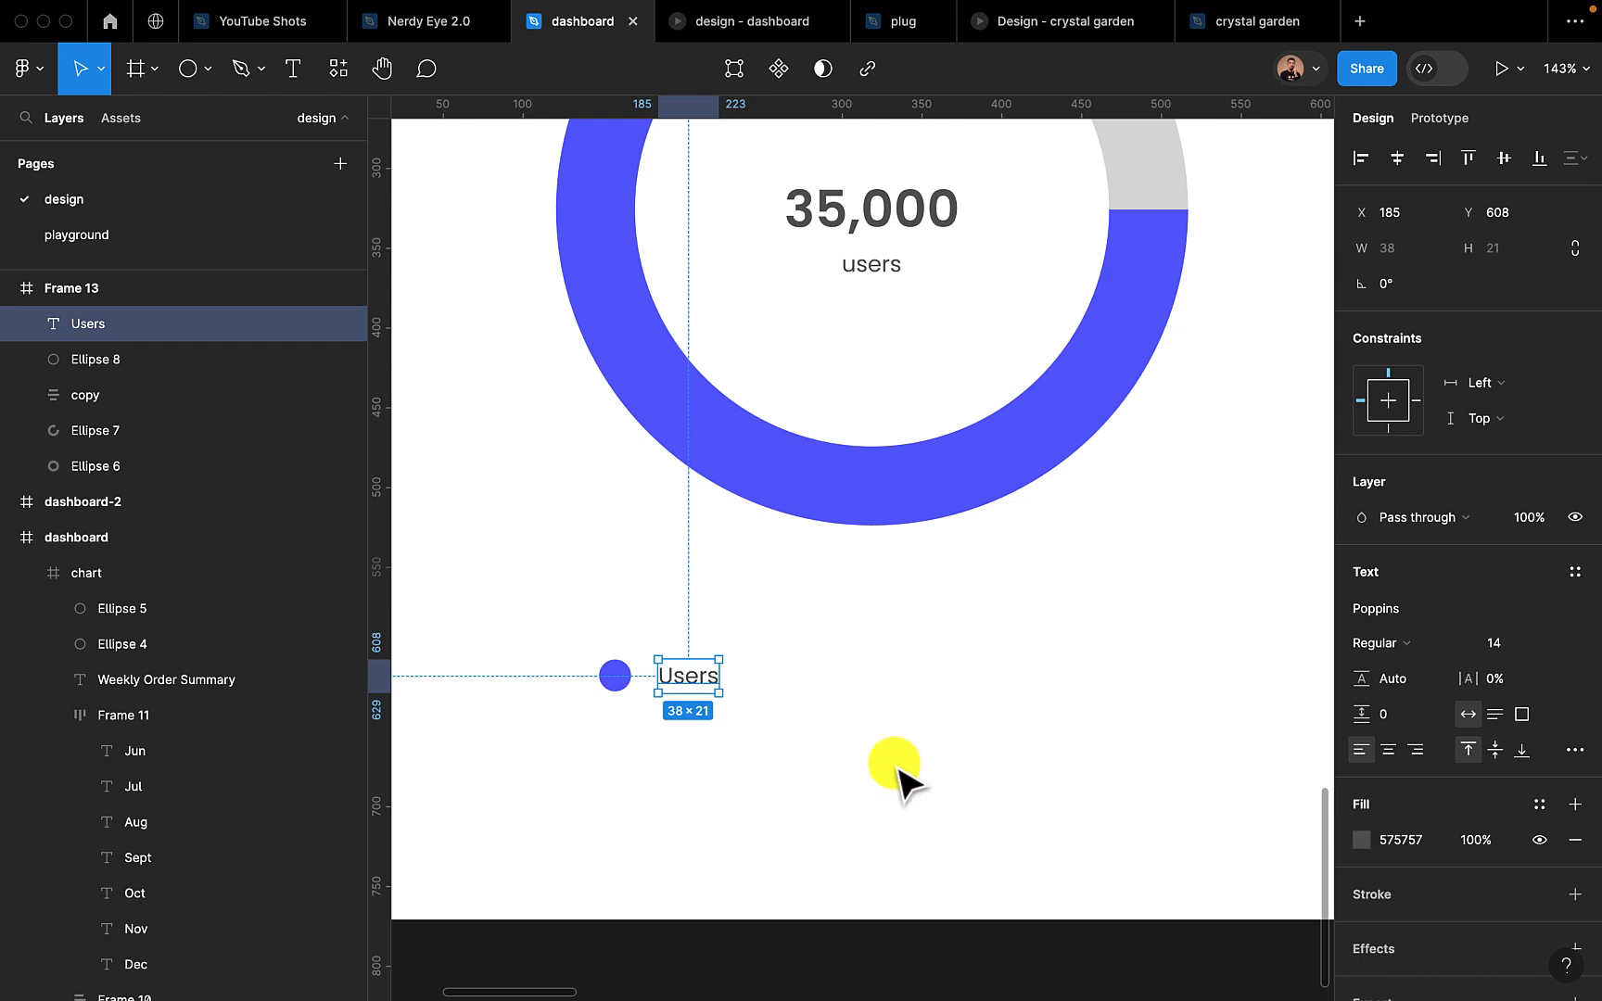
Wrap the blue dot and its "Users" label in a horizontal auto layout with a spacing of 12
shift+click(614, 676)
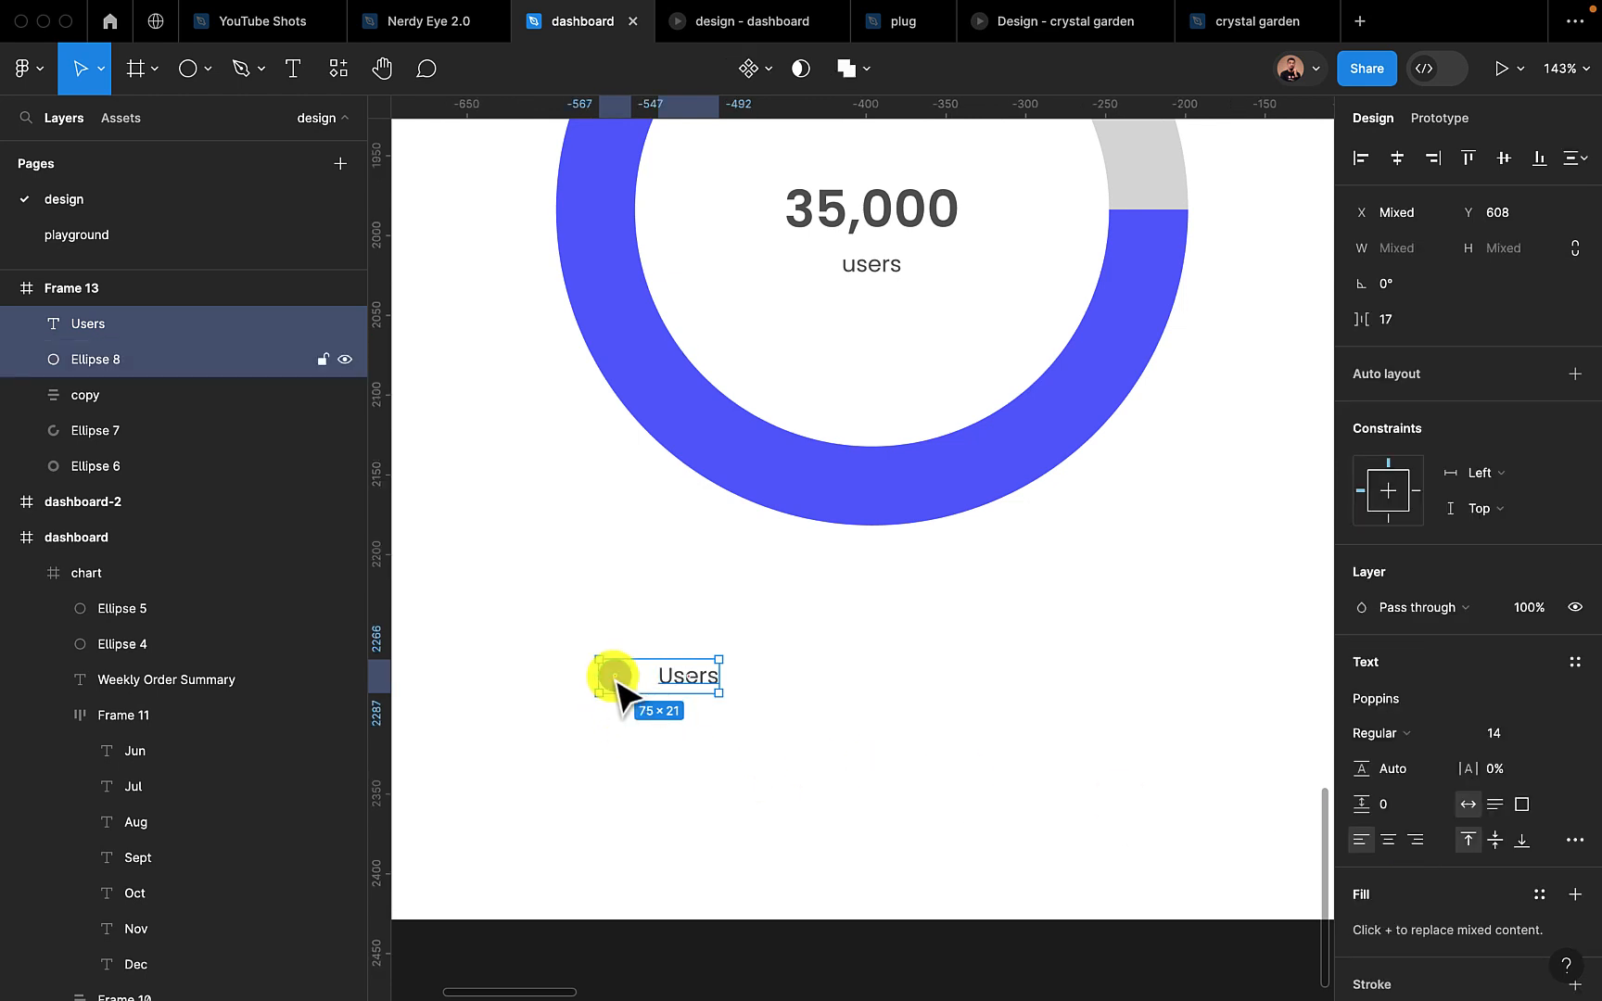
click(1575, 374)
click(1387, 524)
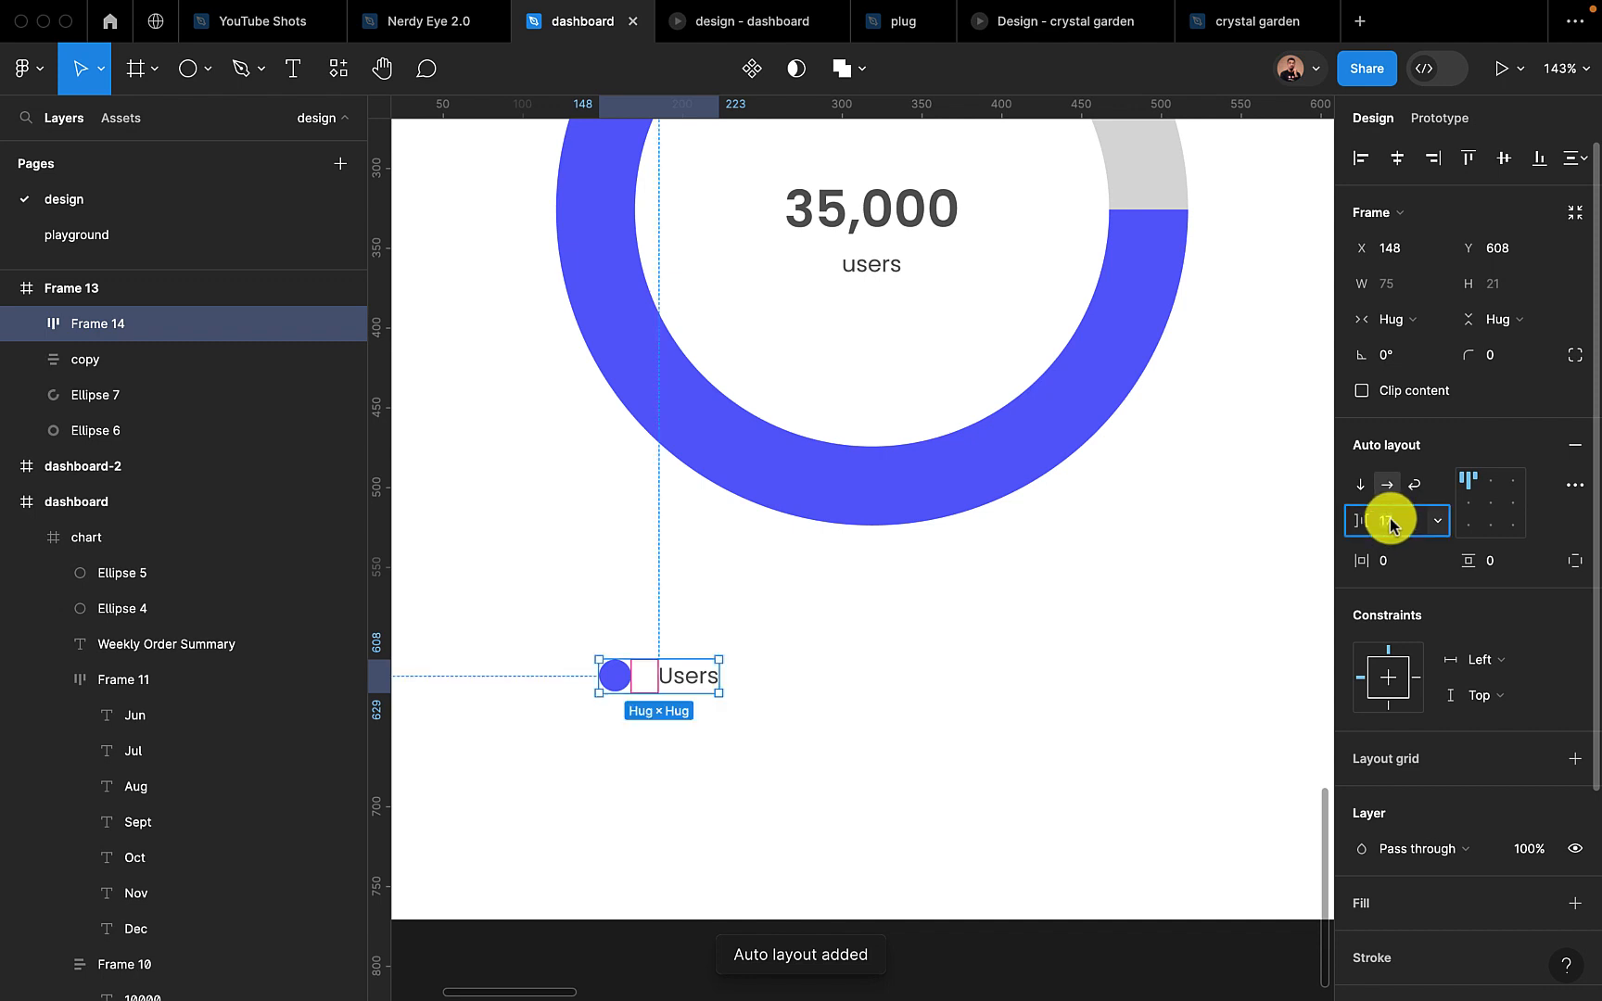
key(Return)
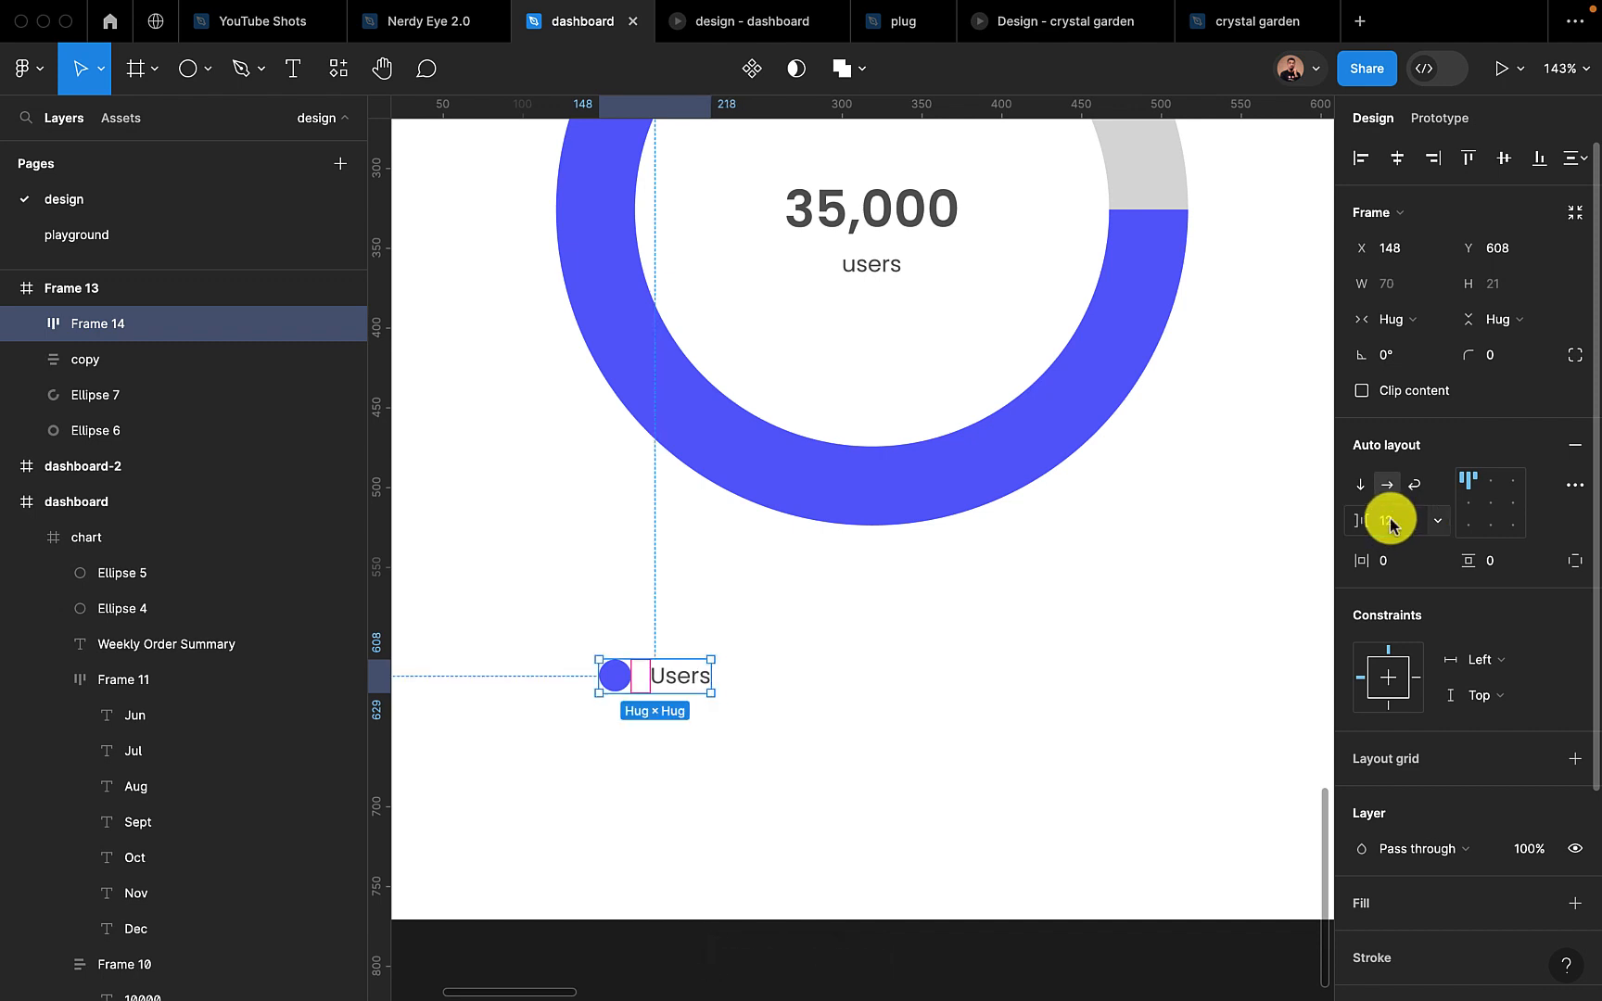
double_click(686, 685)
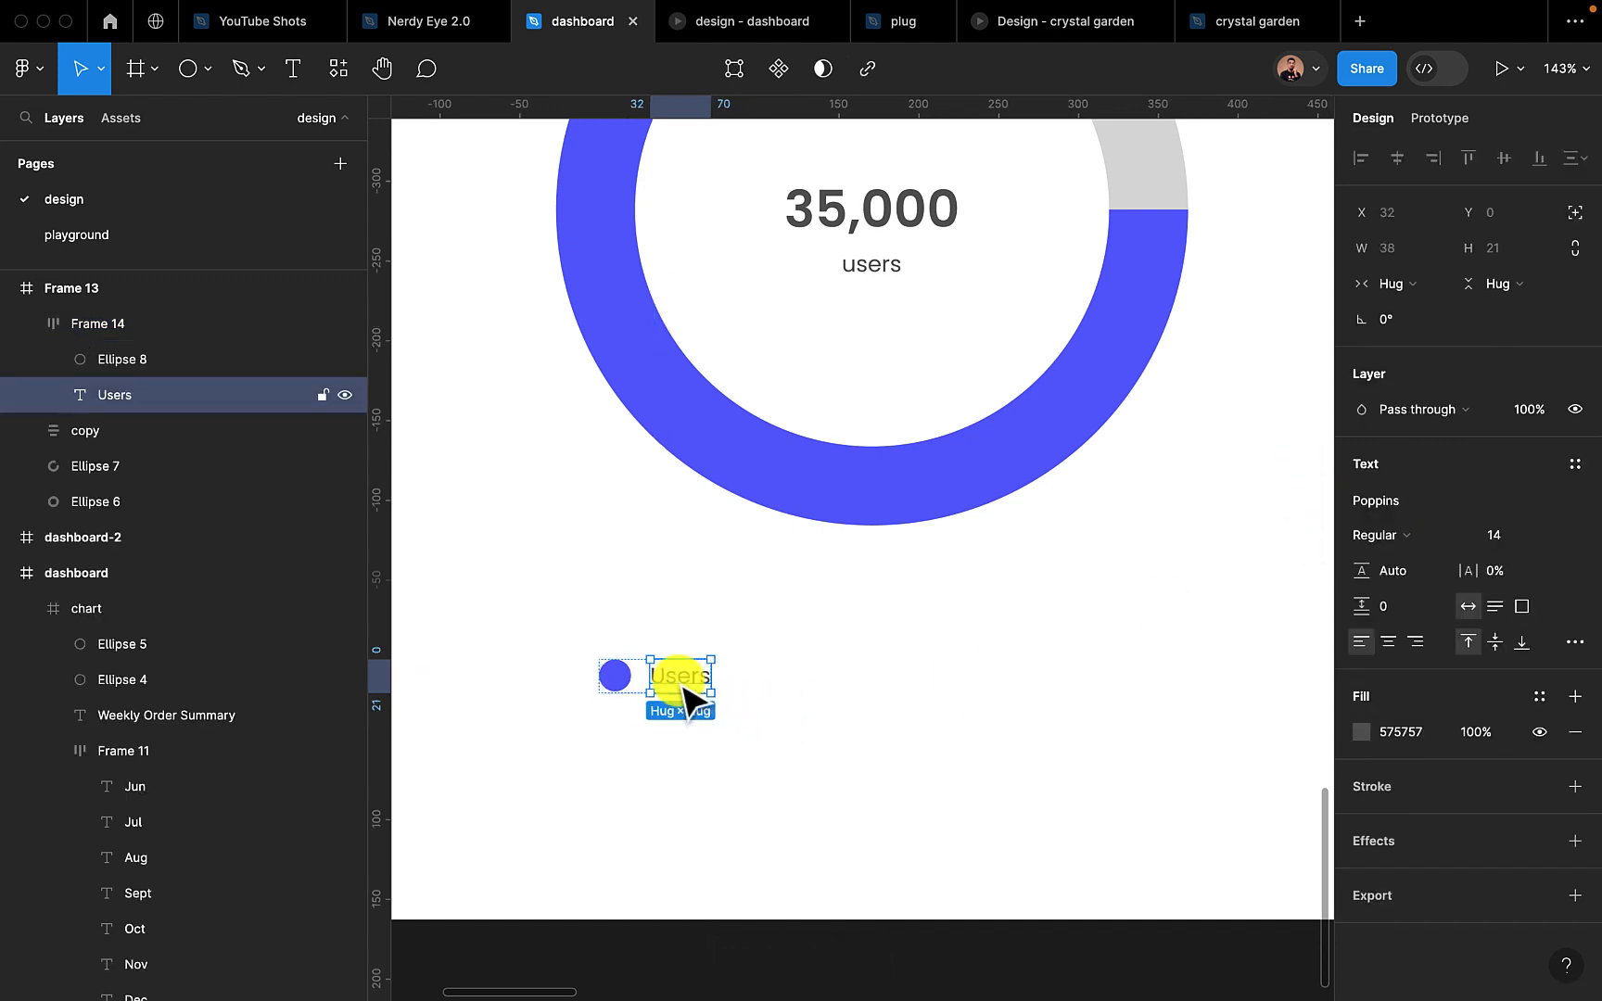
click(775, 714)
Duplicate the "Users" legend item to its right and change the copy's text to "Customers"
scroll(775, 713, down, 5)
scroll(776, 714, up, 3)
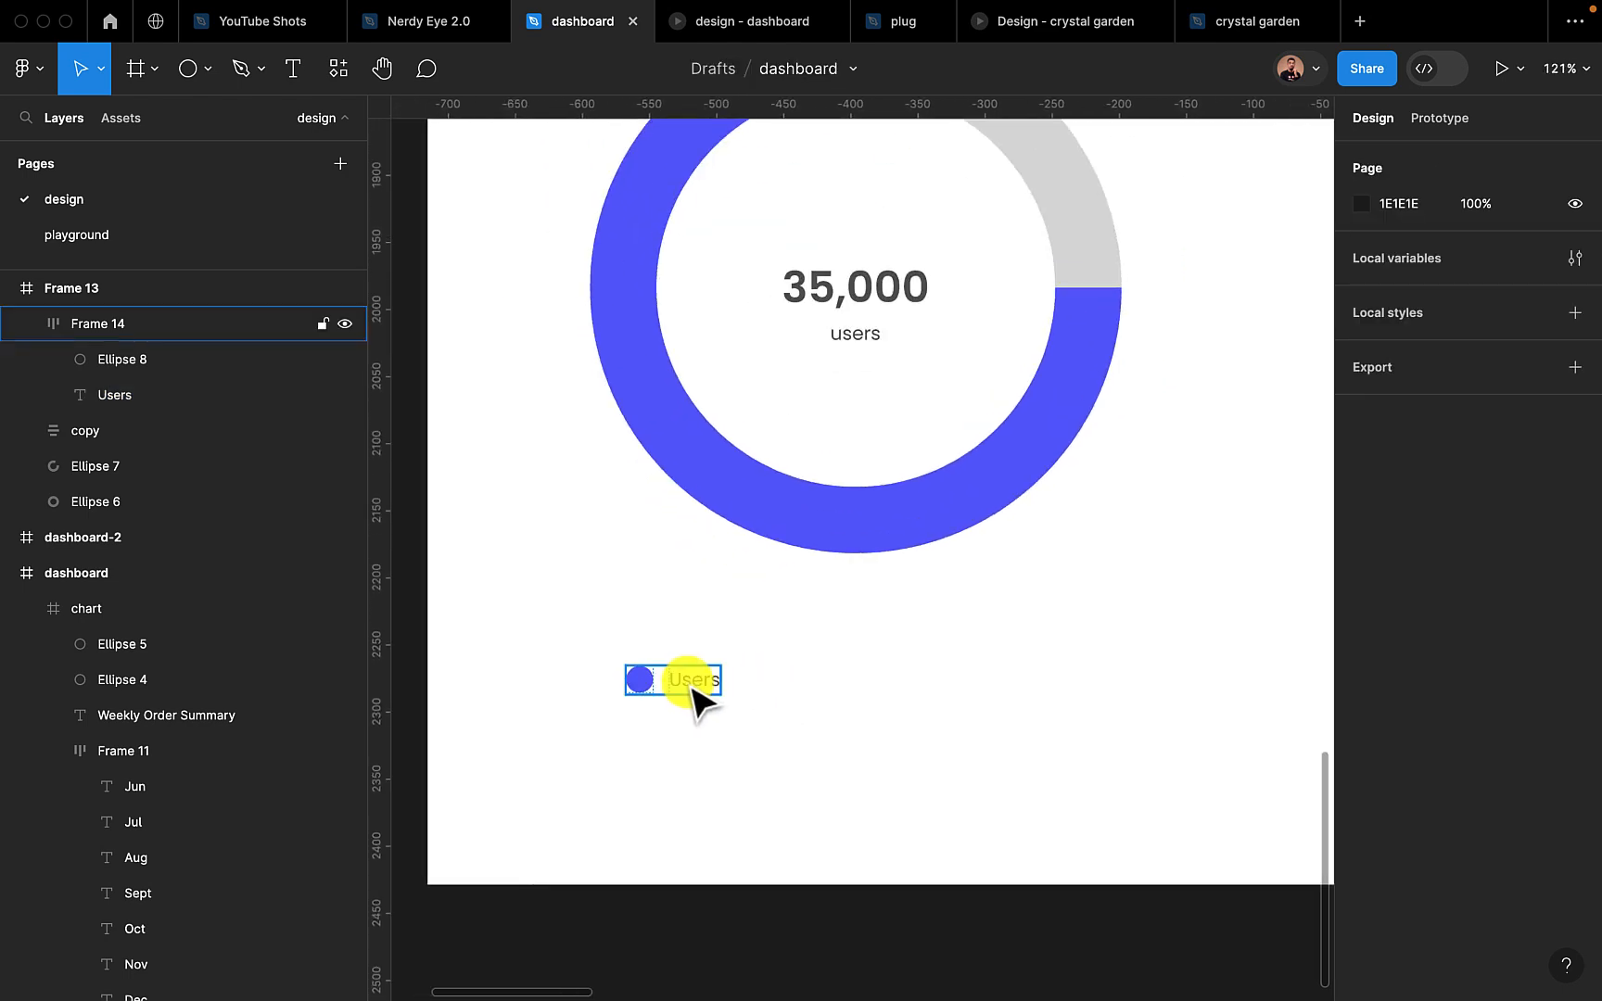
click(693, 691)
drag(694, 691, 946, 690)
double_click(941, 684)
double_click(939, 681)
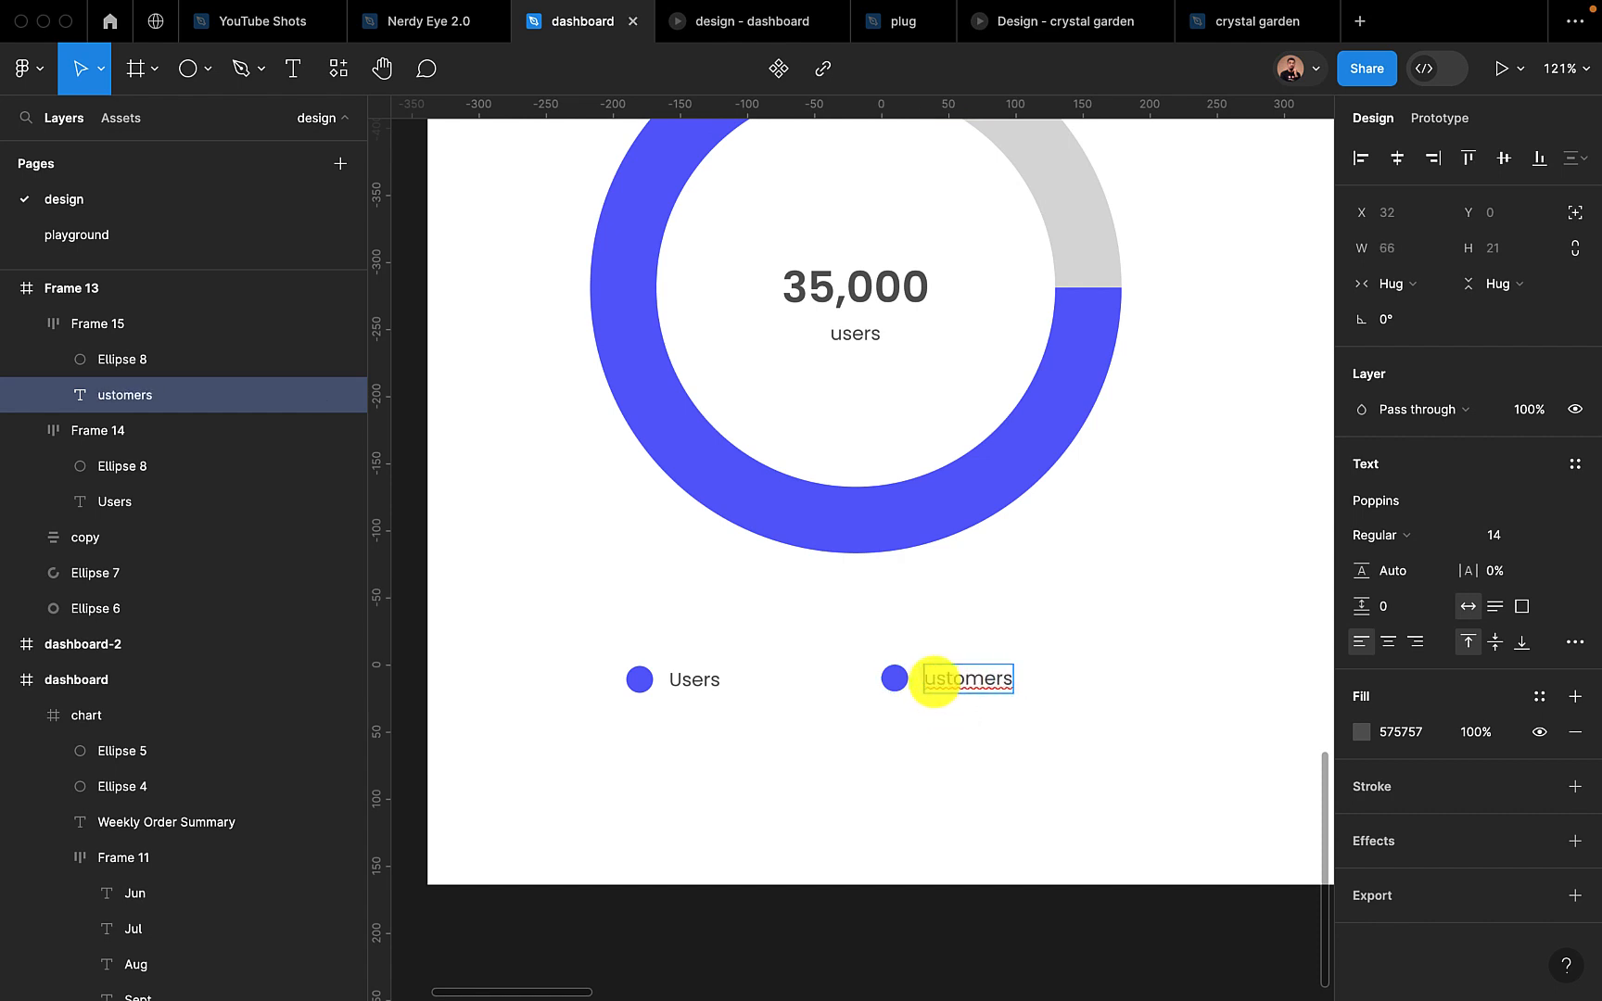
double_click(700, 680)
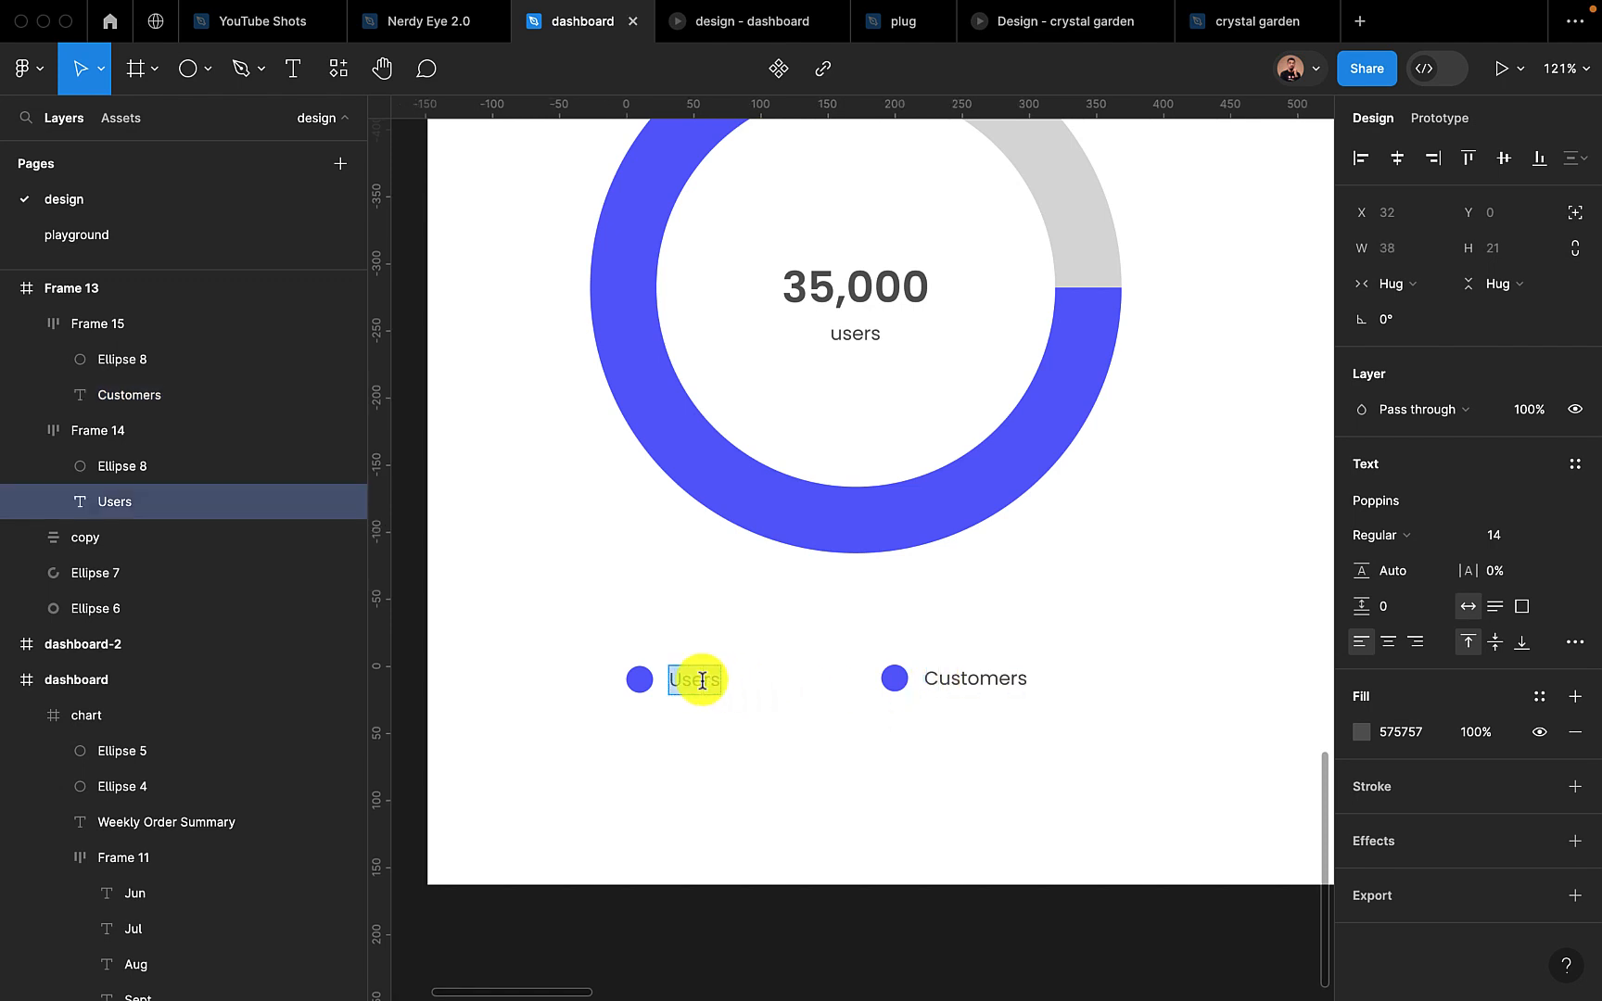
key(Escape)
Recolor the "Customers" legend dot to D9D9D9, sampled from the grey part of the ring
scroll(826, 711, down, 5)
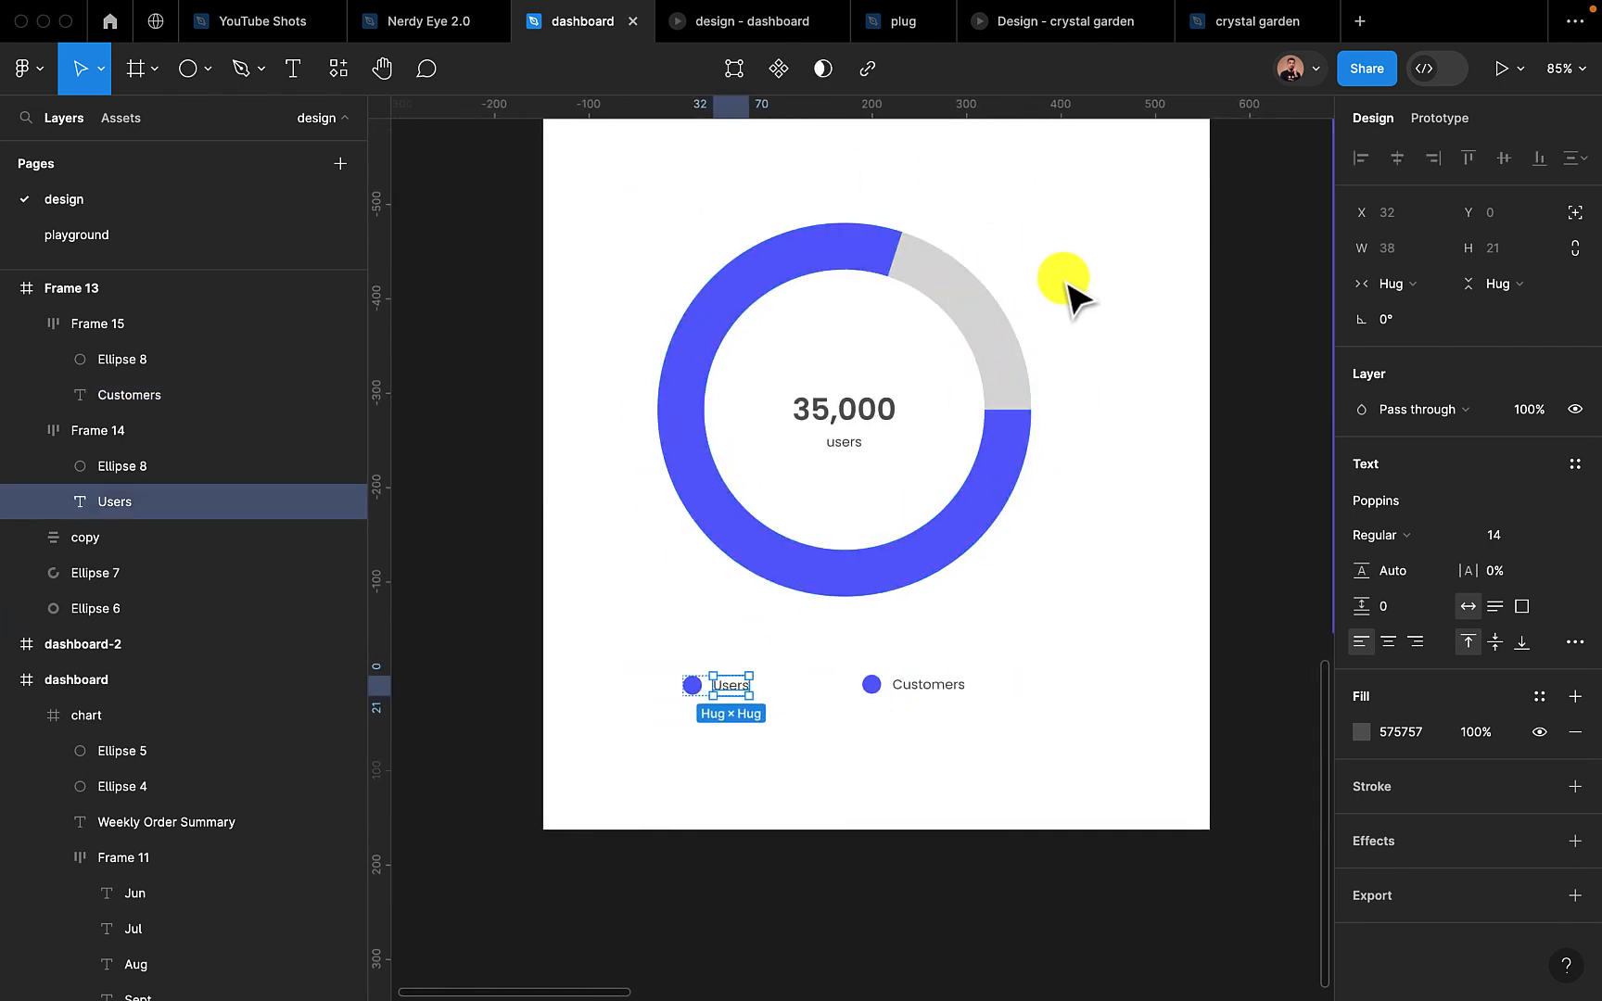
click(813, 708)
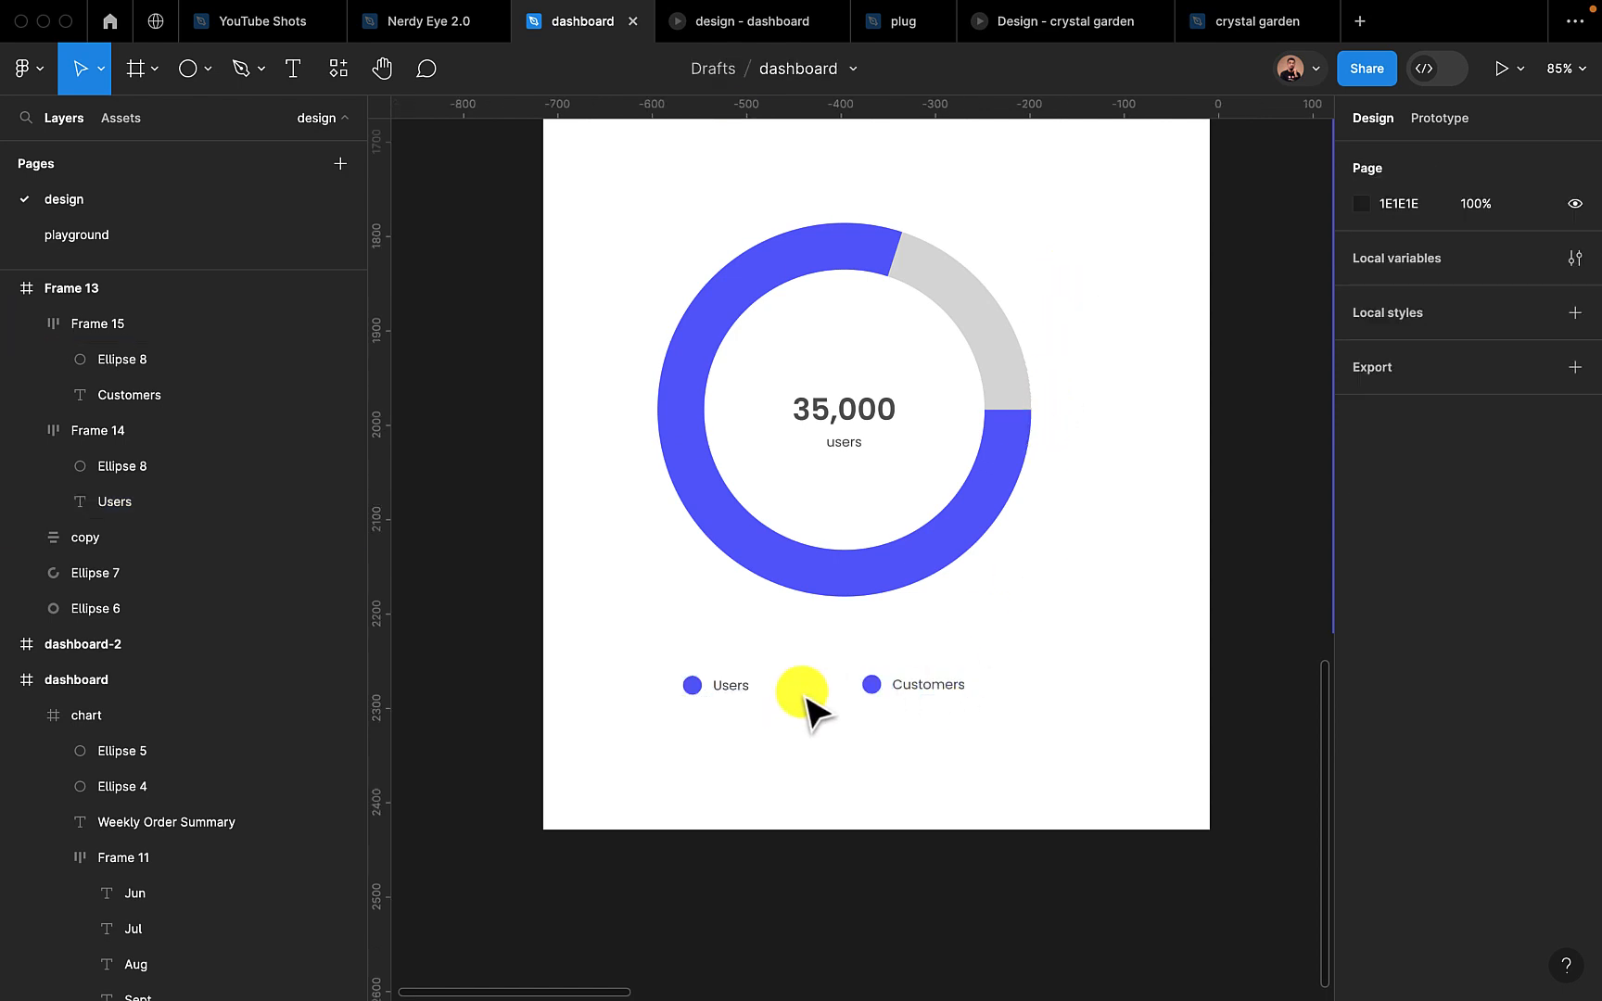
click(927, 705)
scroll(1377, 847, down, 3)
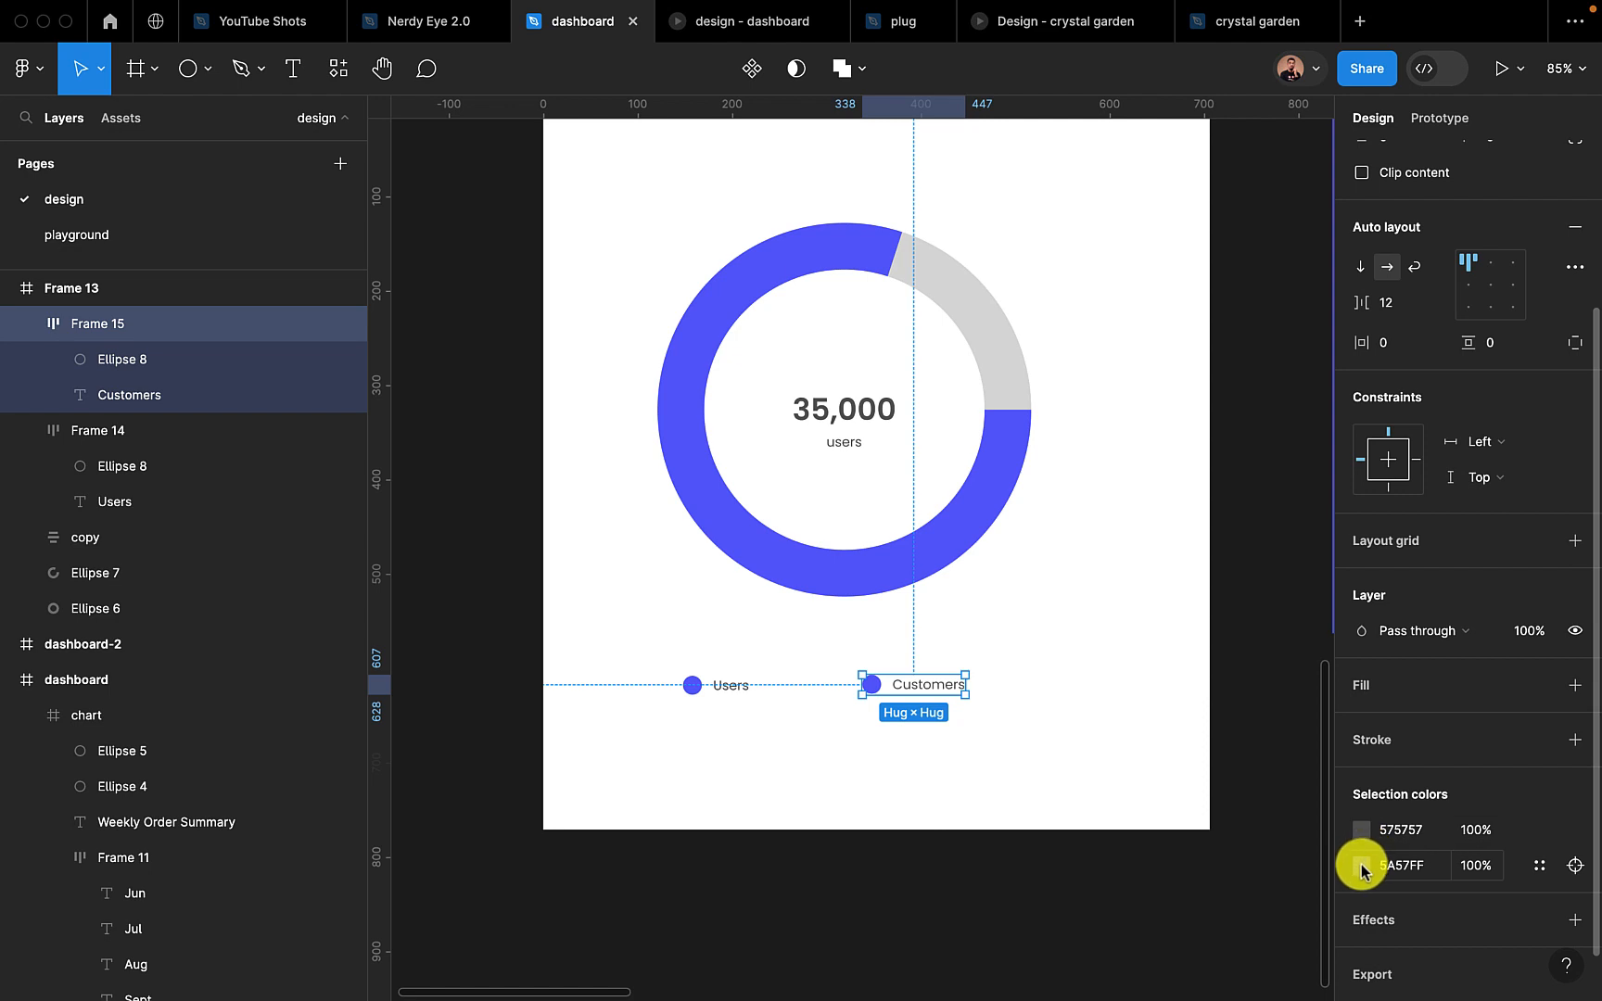
click(1360, 864)
click(1098, 735)
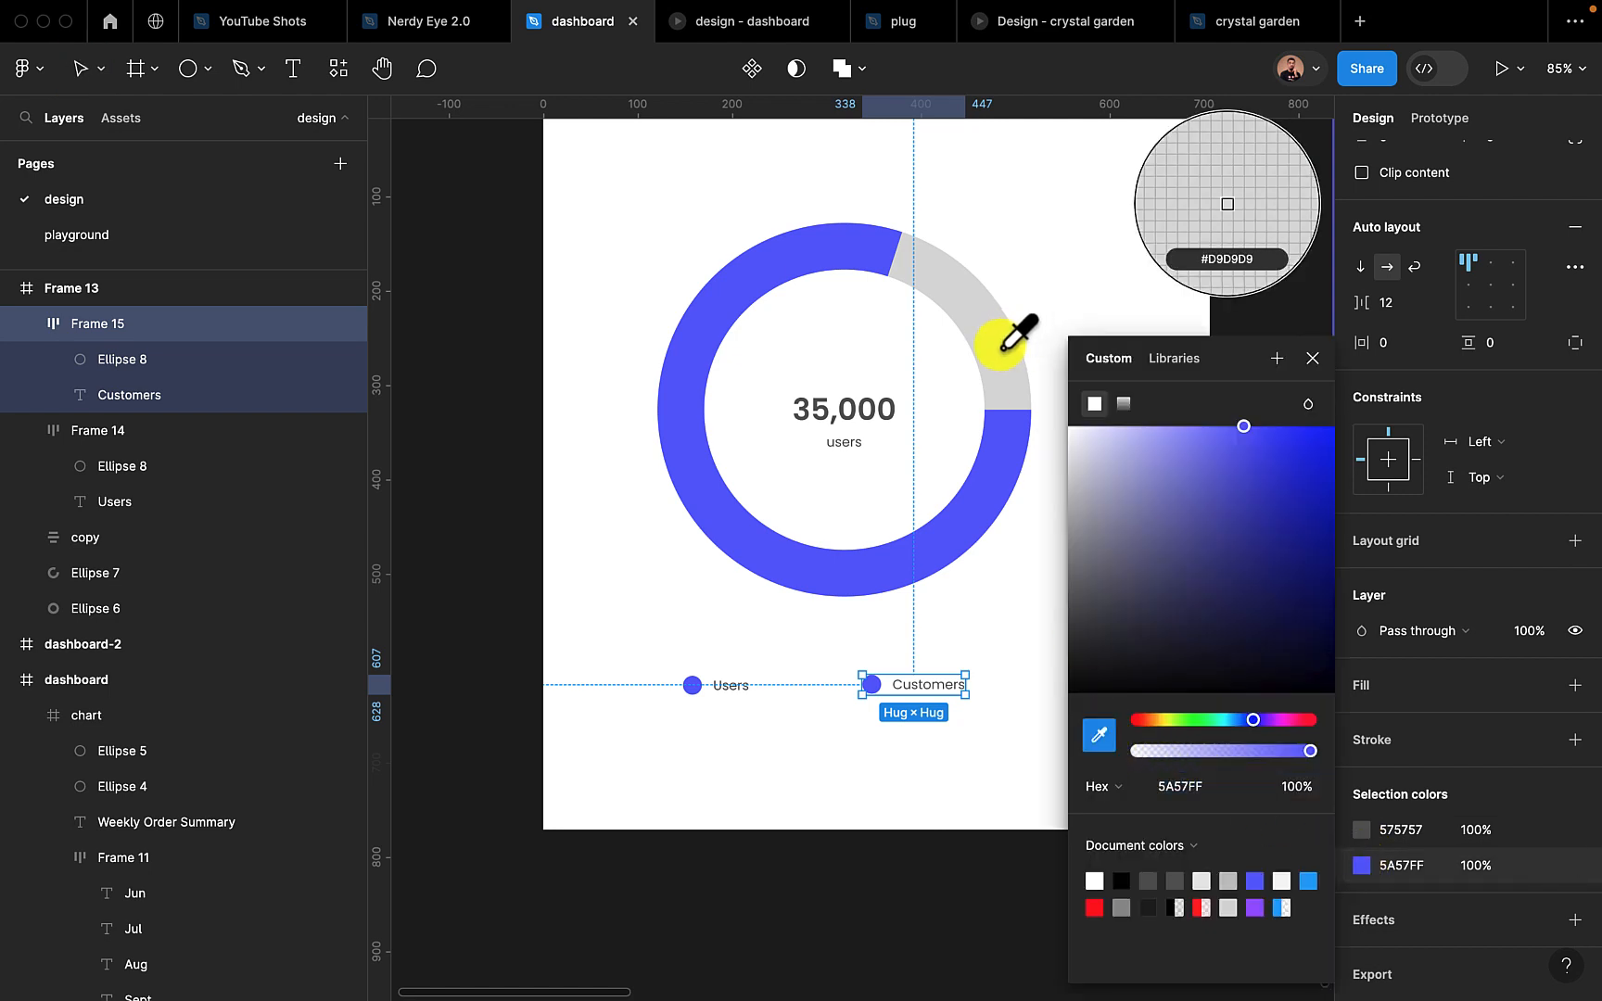
click(1016, 337)
click(1312, 358)
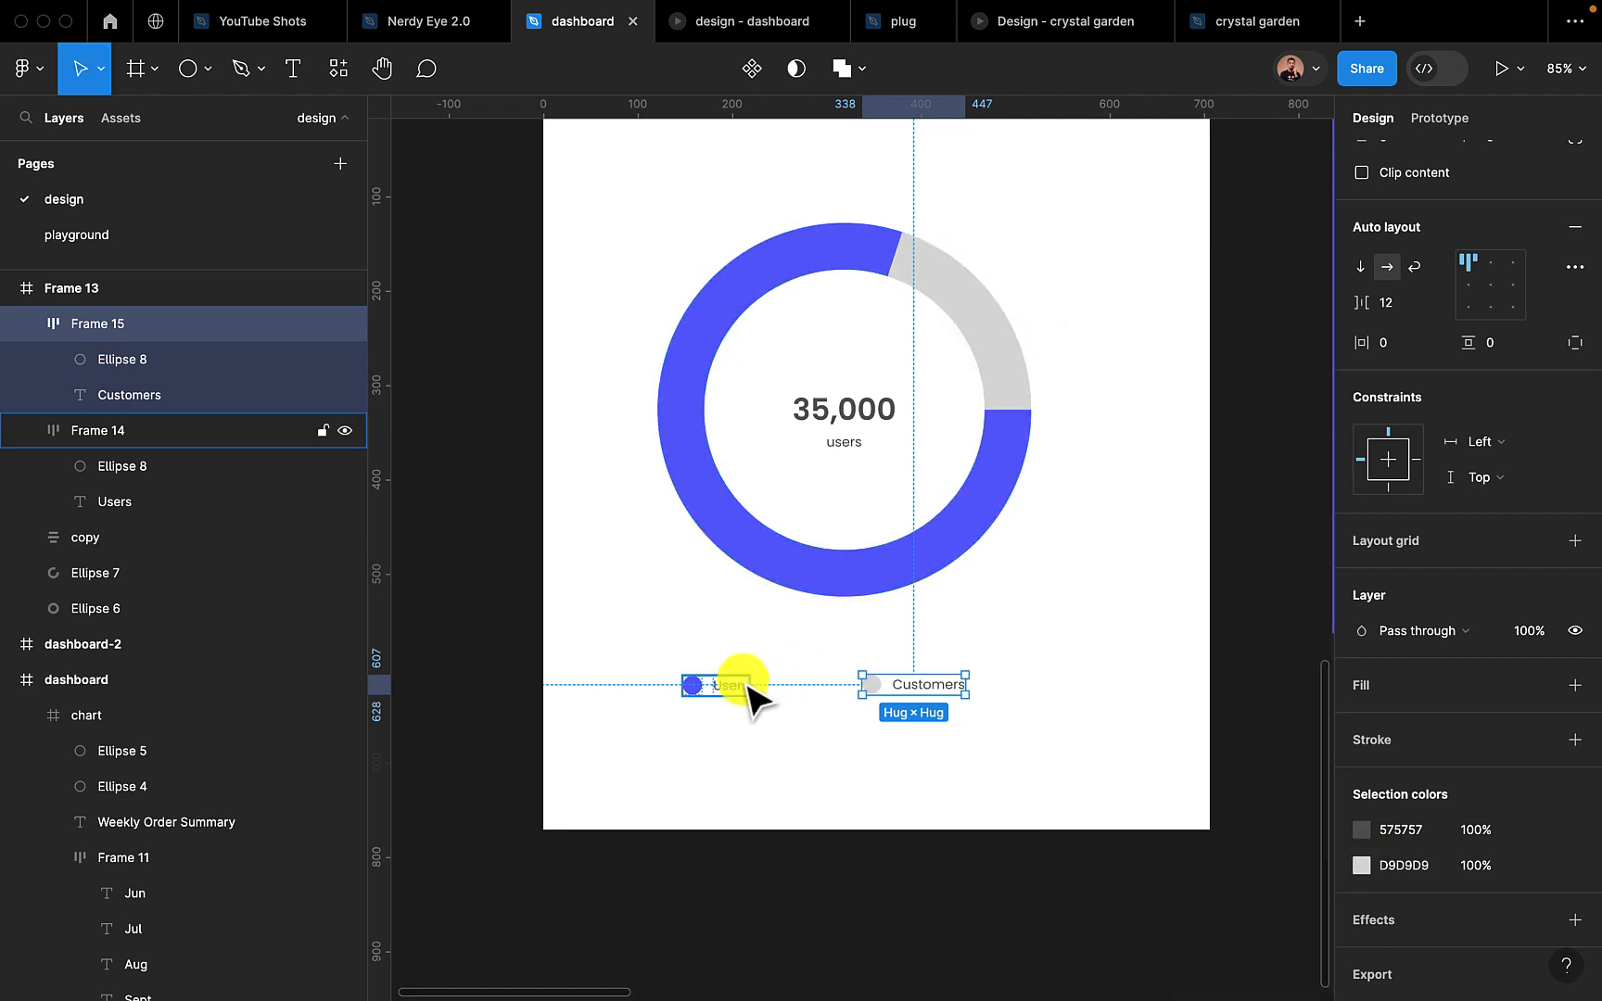
Shift both legend items right beneath the ring, with "Users" at about X 229 and "Customers" at about X 374
drag(737, 695, 790, 689)
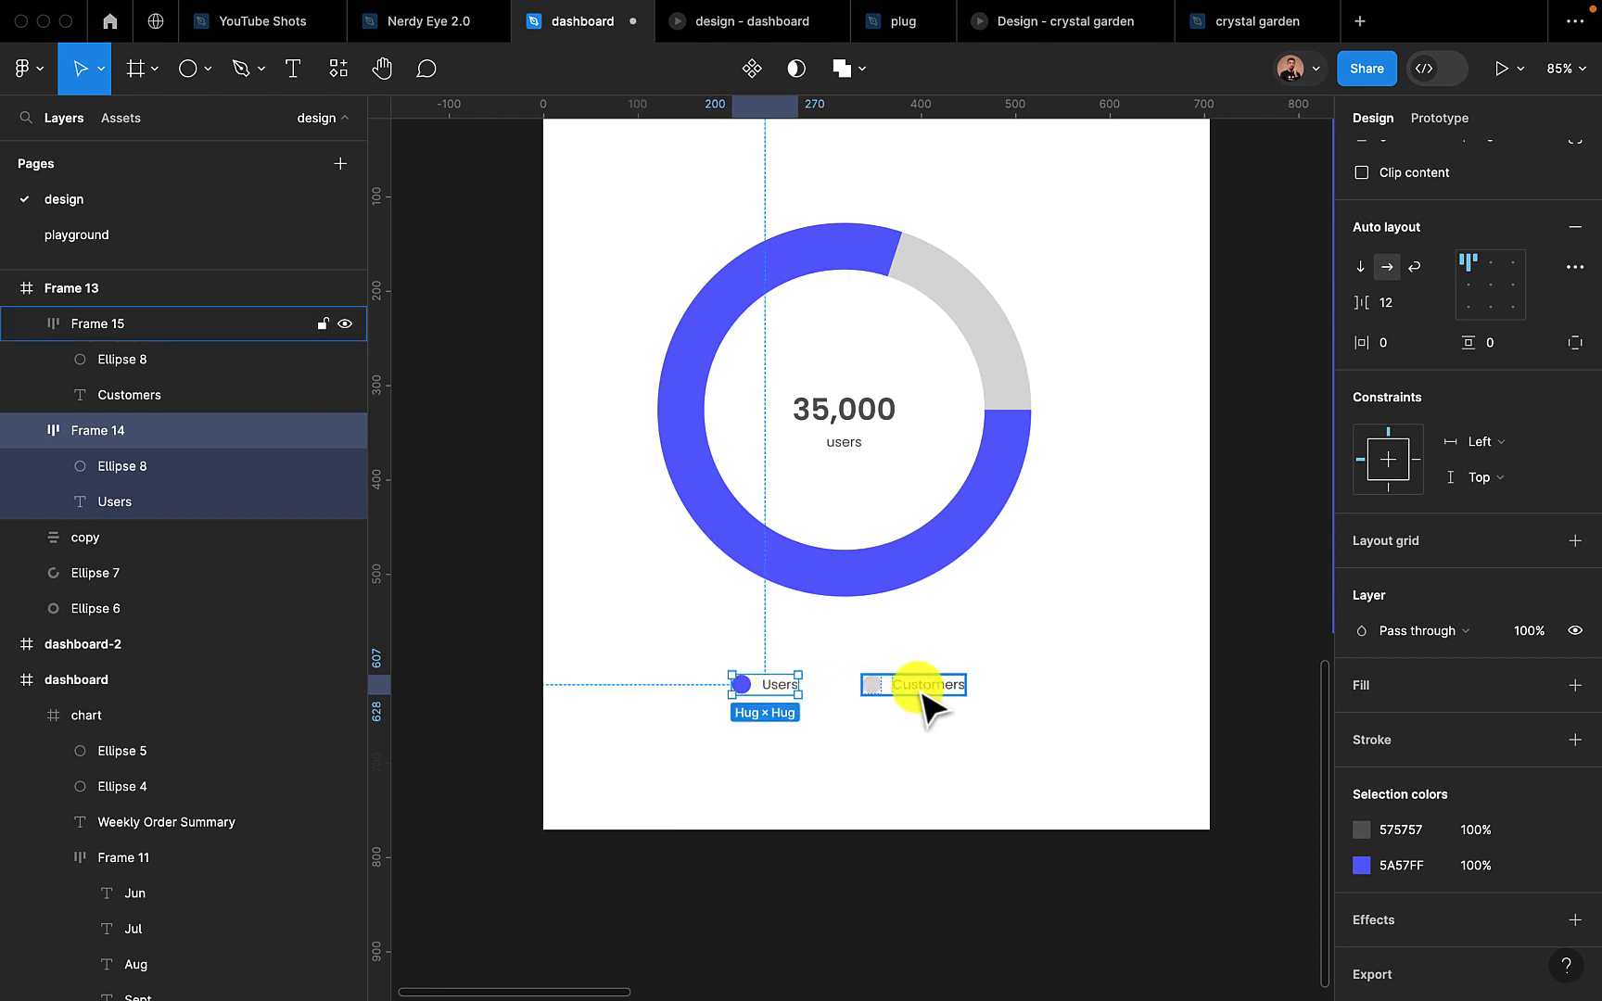
drag(926, 691, 960, 697)
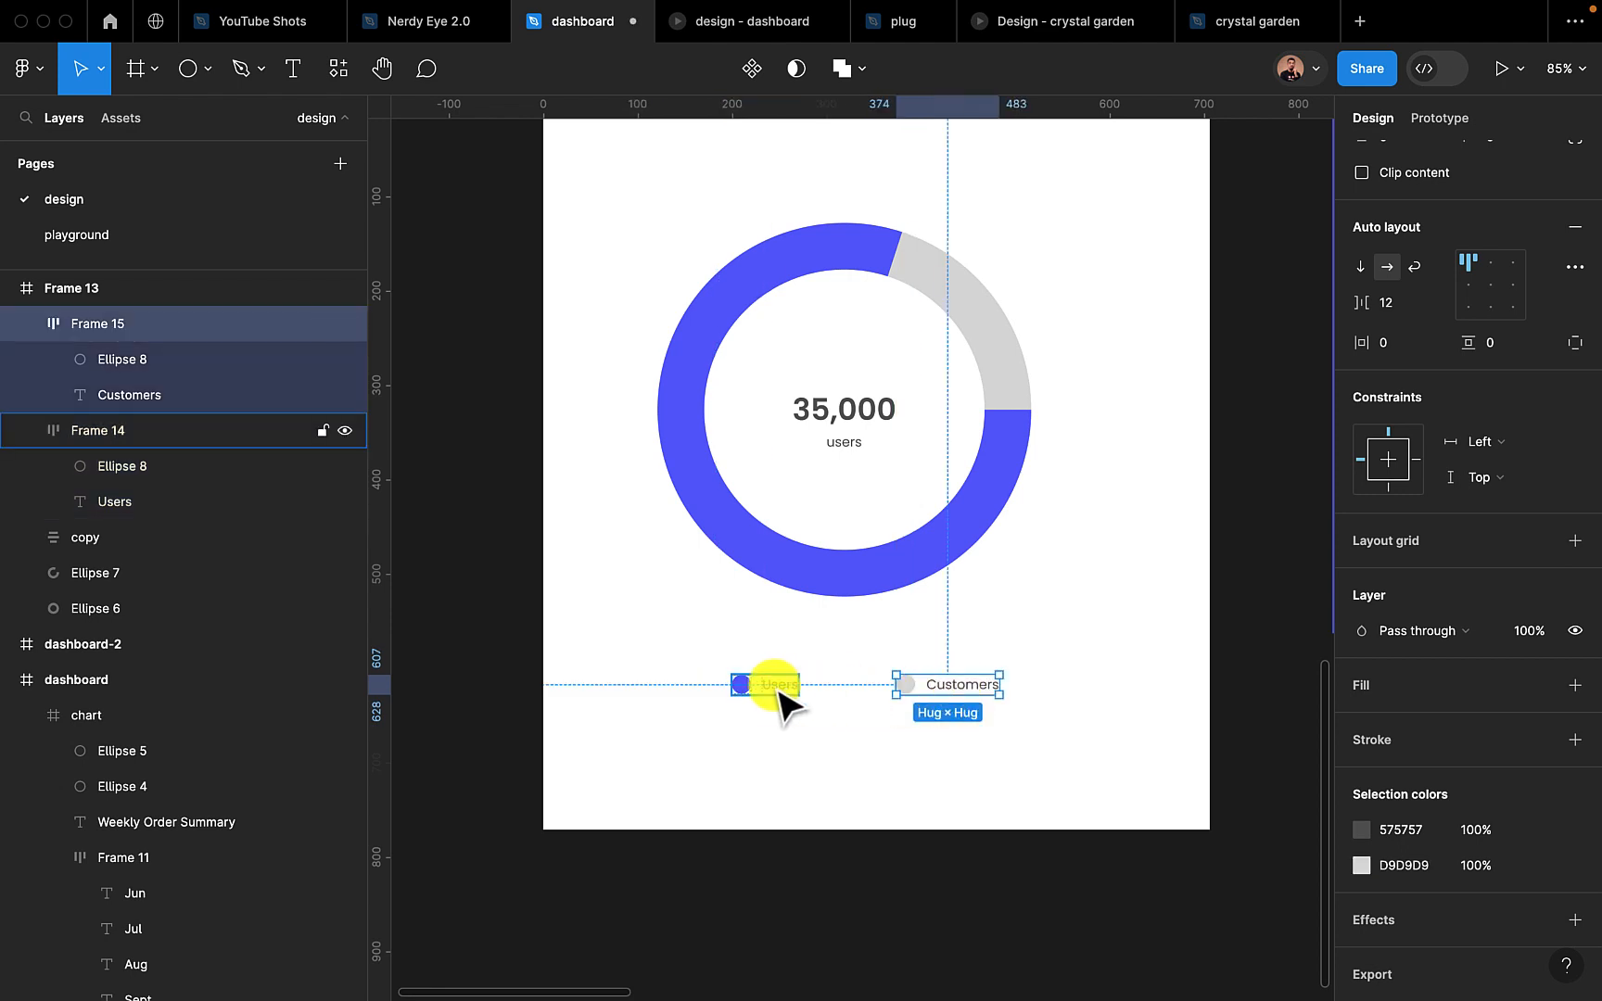
drag(772, 697, 804, 696)
Move the ring chart frame into the "dashboard" frame at X 684, Y 105, with its right edge on the margin guide
scroll(859, 837, down, 10)
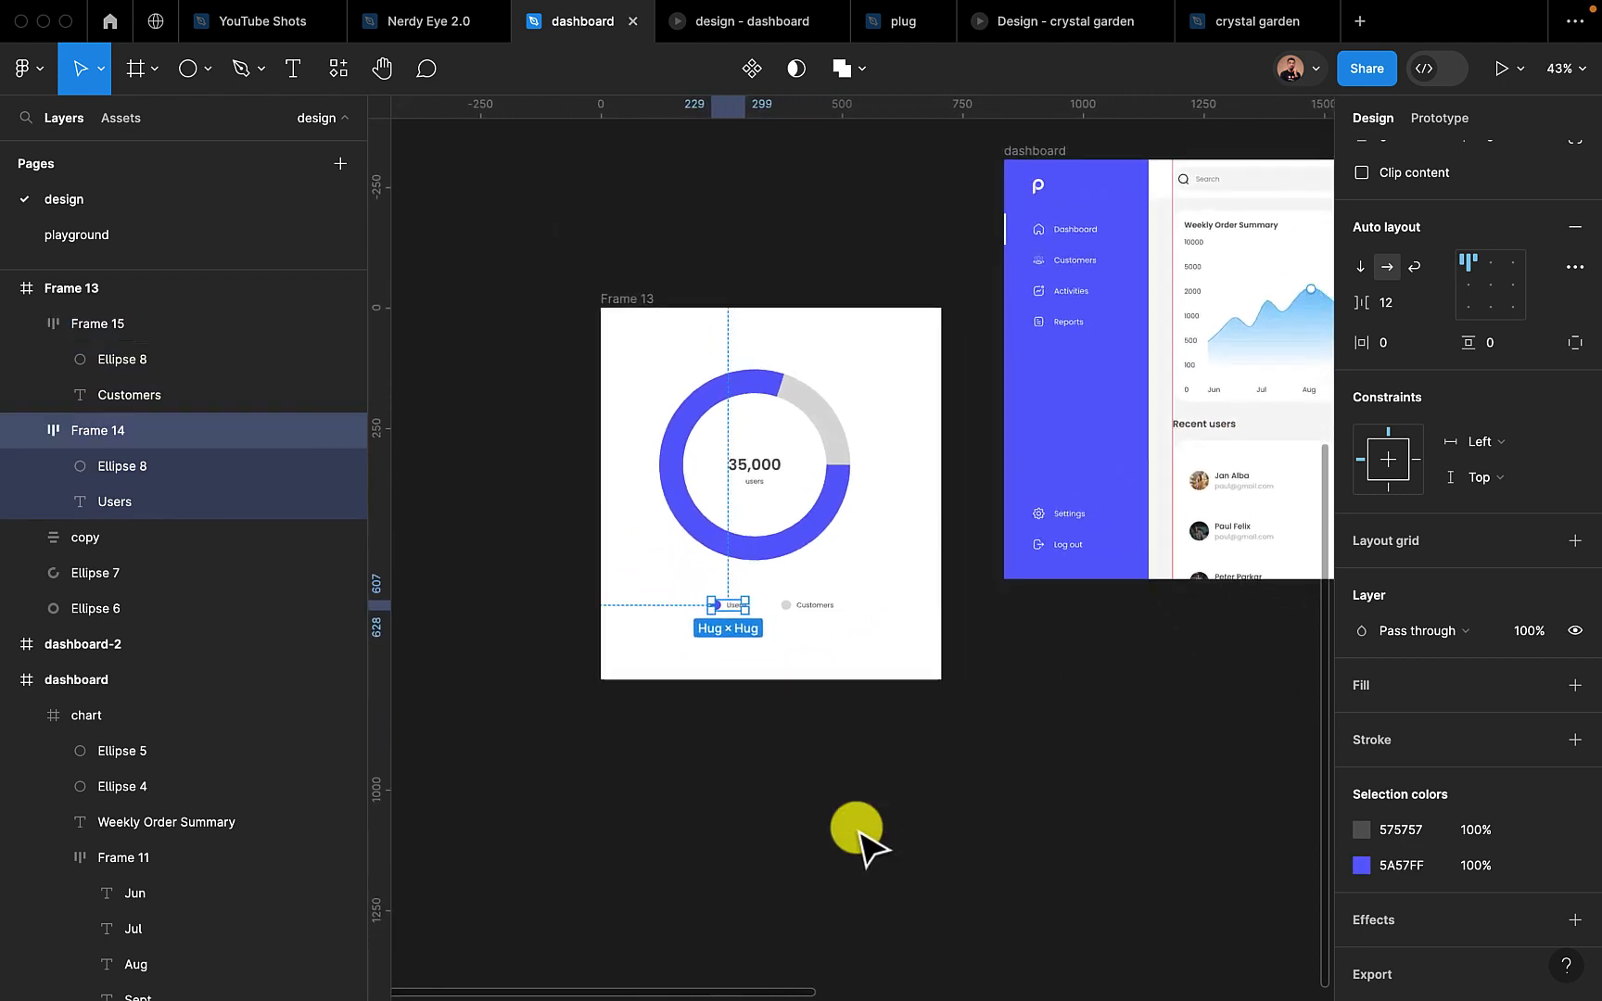
click(724, 501)
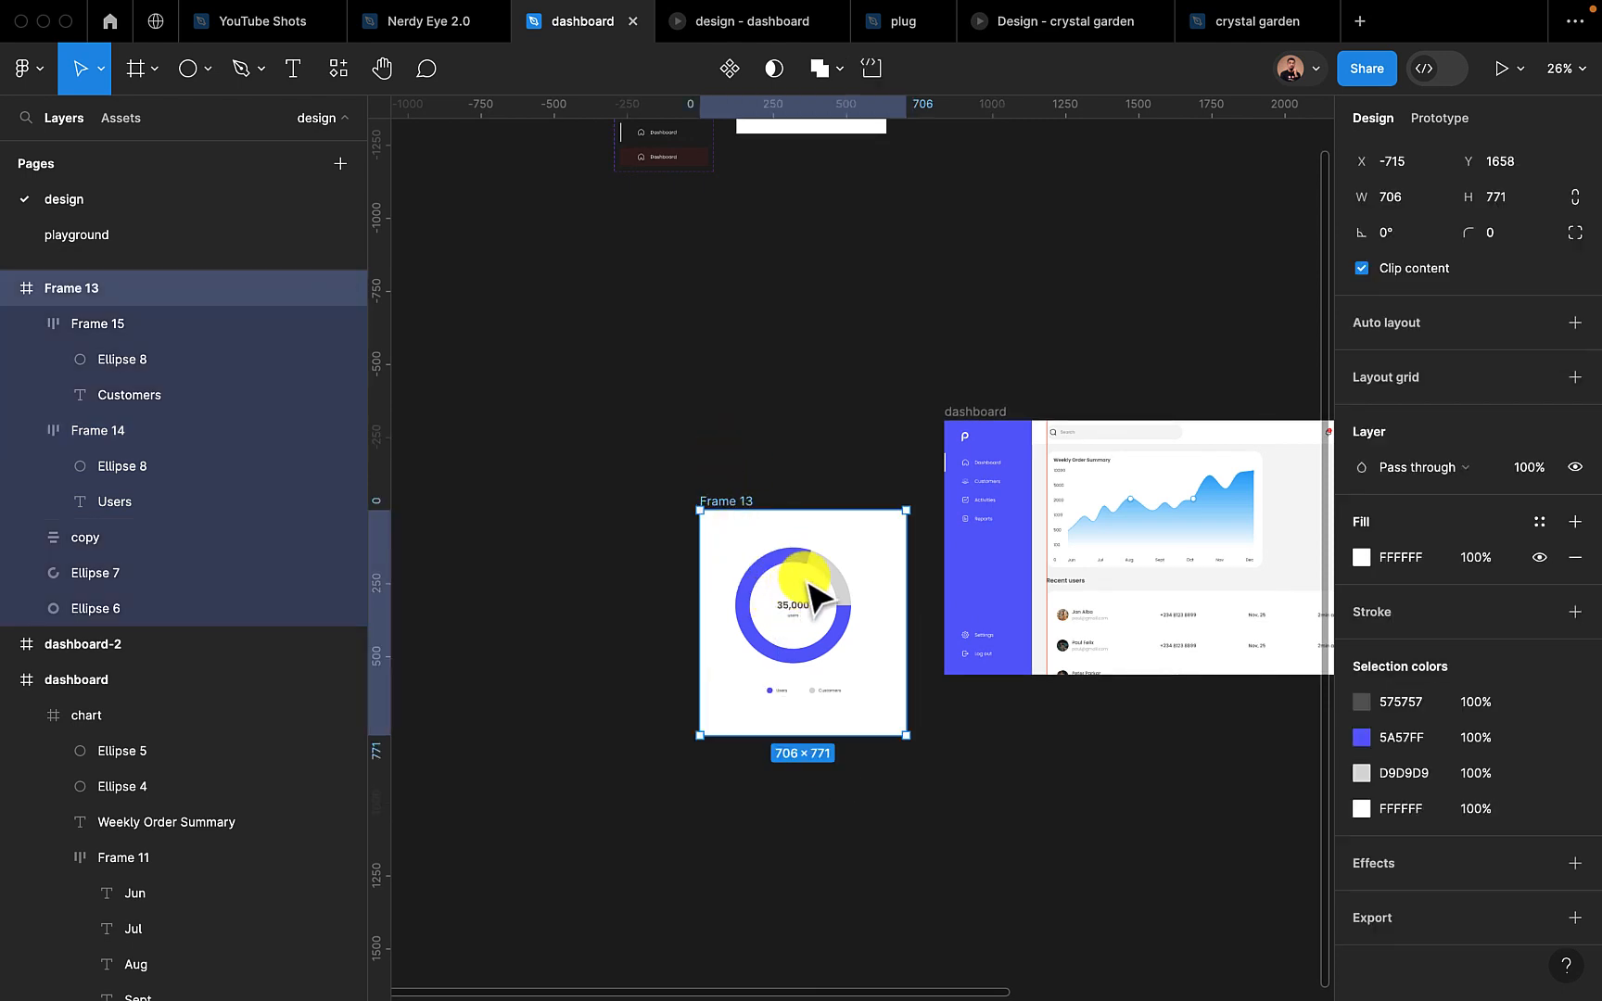
scroll(740, 505, right, 3)
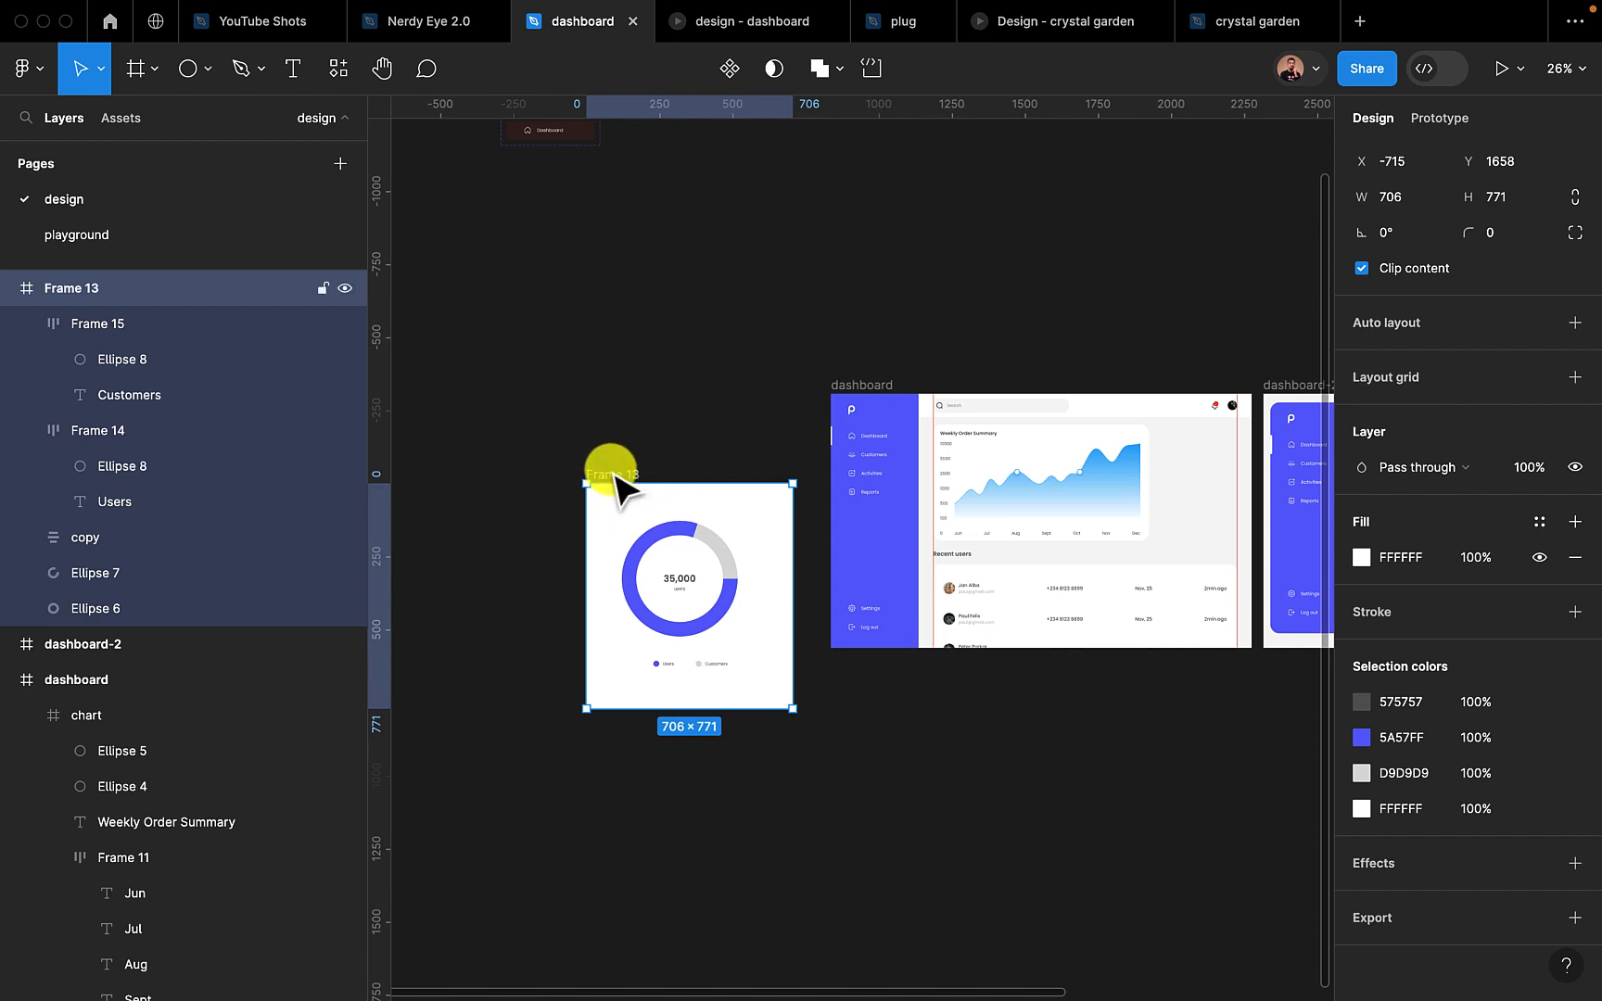
drag(617, 482, 1119, 418)
scroll(1119, 418, right, 5)
scroll(1120, 418, up, 5)
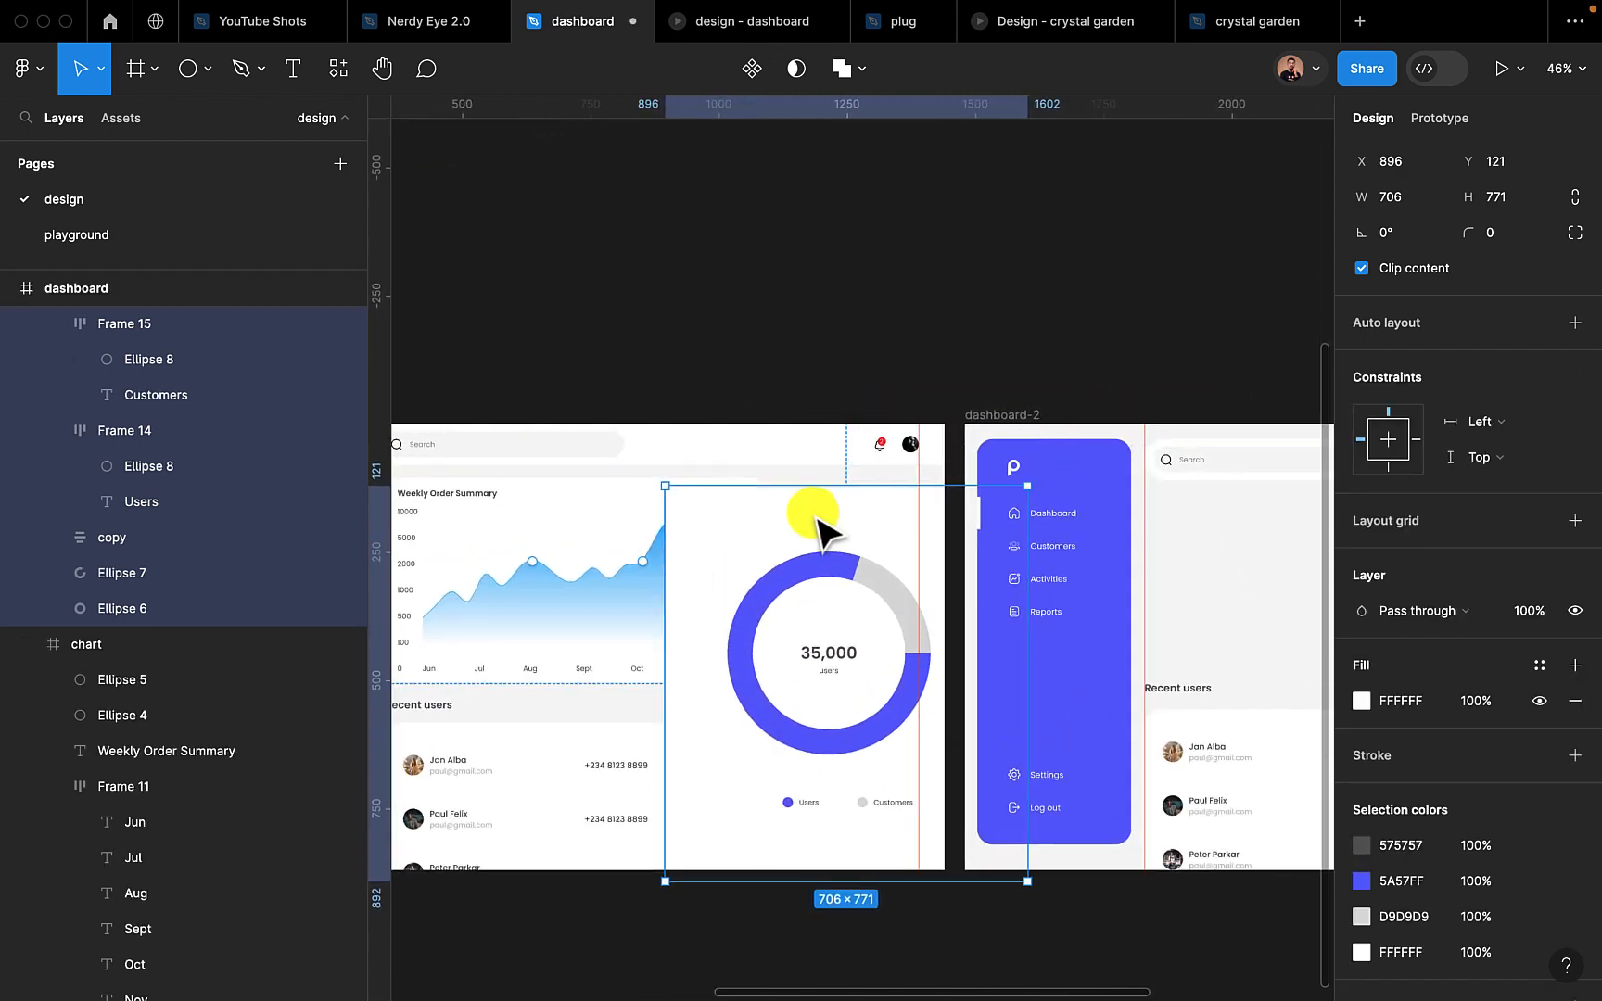
scroll(820, 529, up, 5)
drag(651, 543, 458, 522)
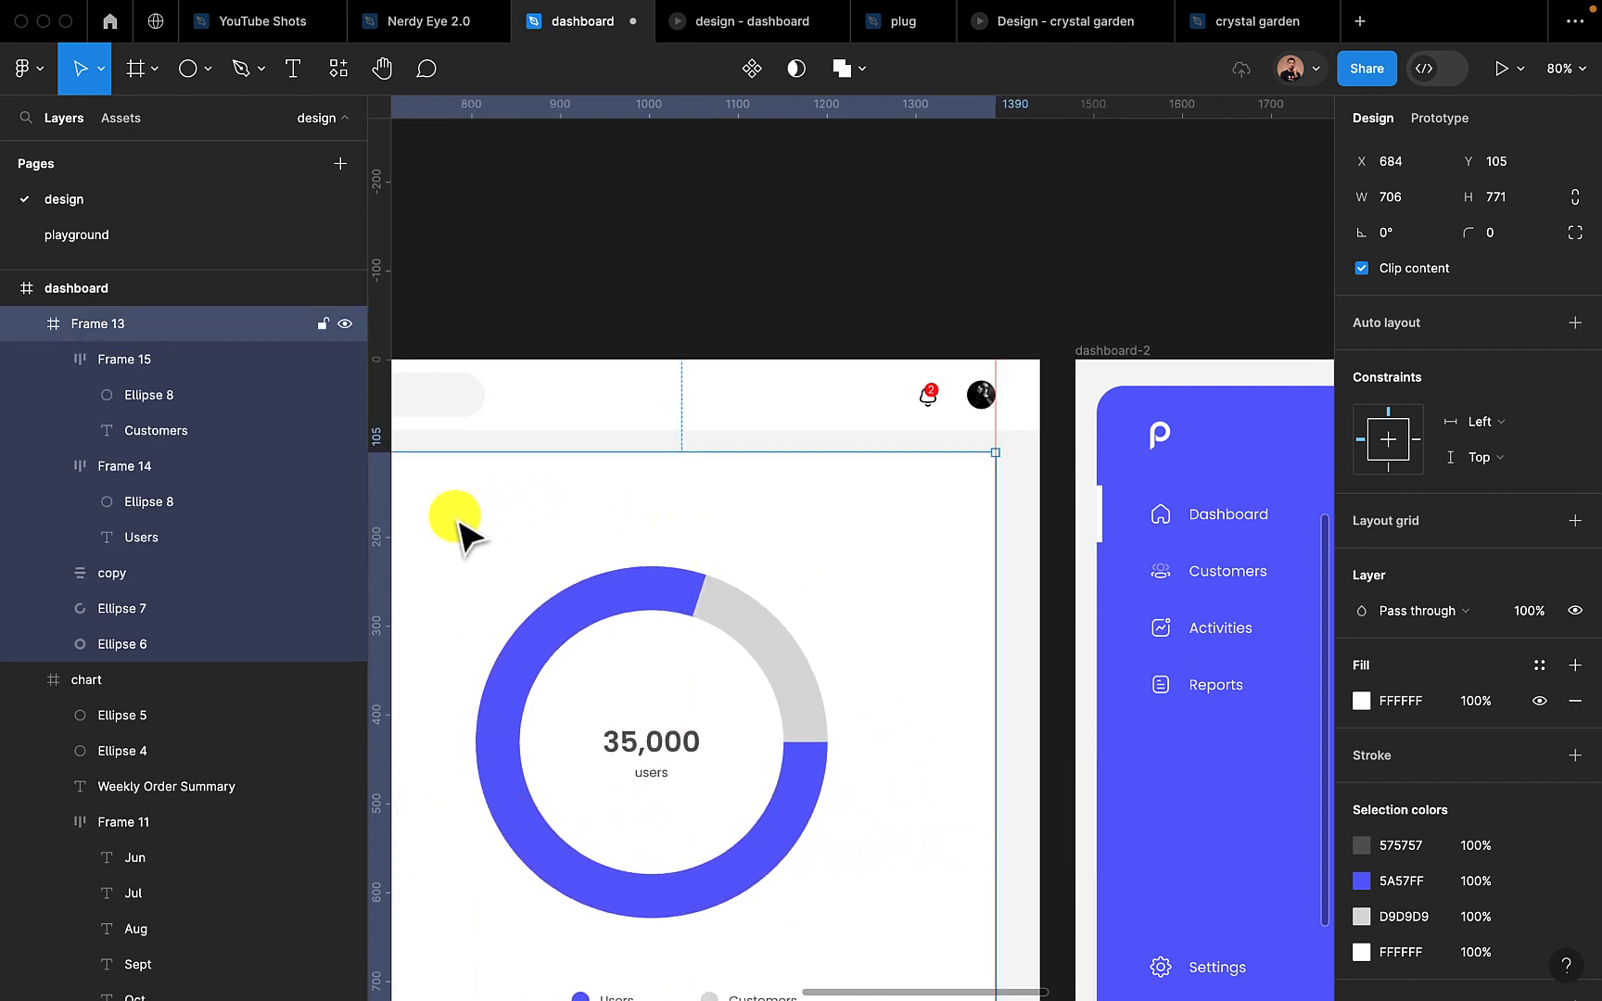
Resize the ring chart frame to 300 × 398, keeping its top right corner fixed, to fit beside the line chart card
scroll(459, 522, down, 5)
drag(589, 556, 801, 543)
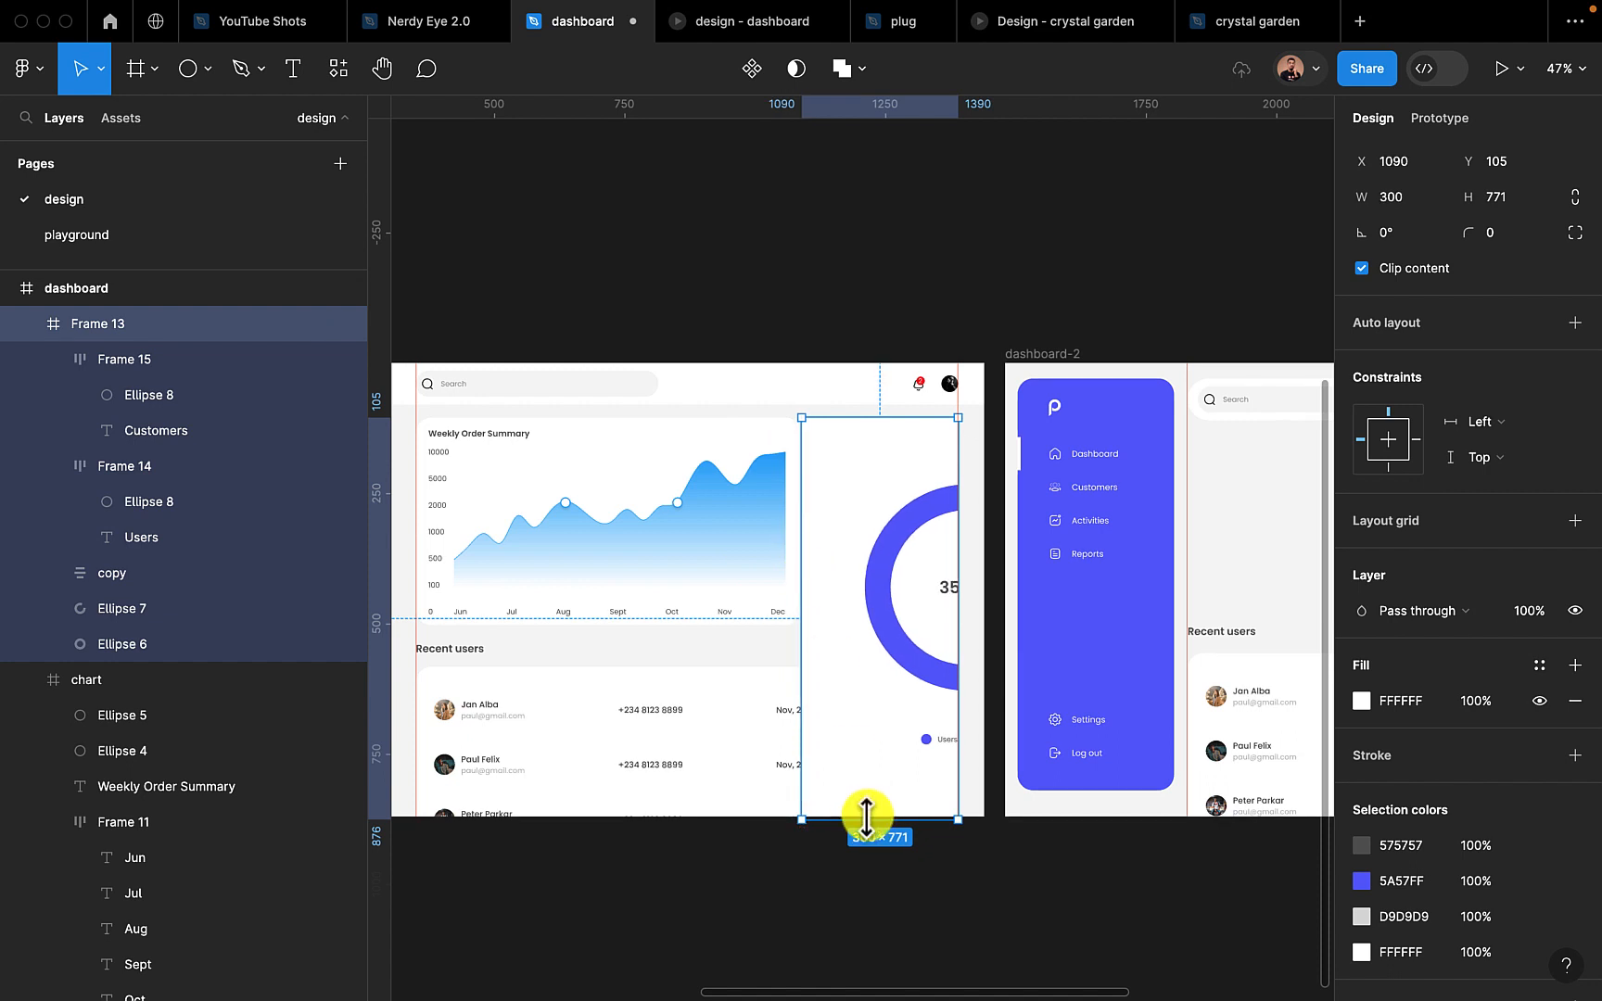
drag(866, 816, 854, 626)
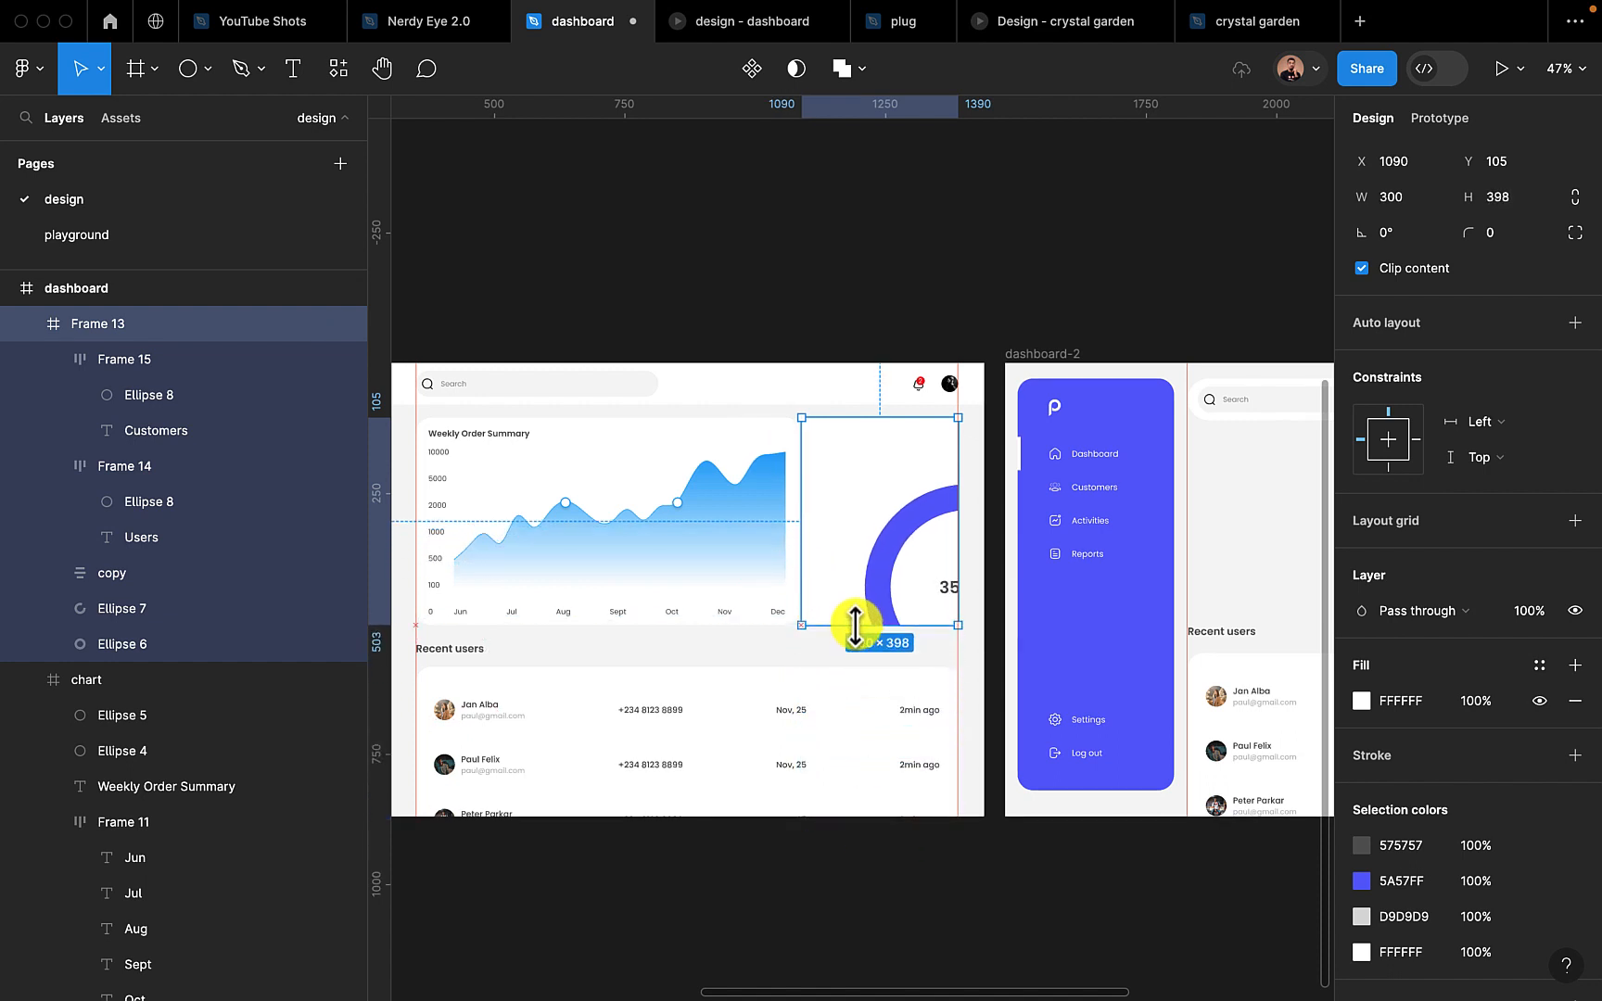
scroll(855, 629, up, 3)
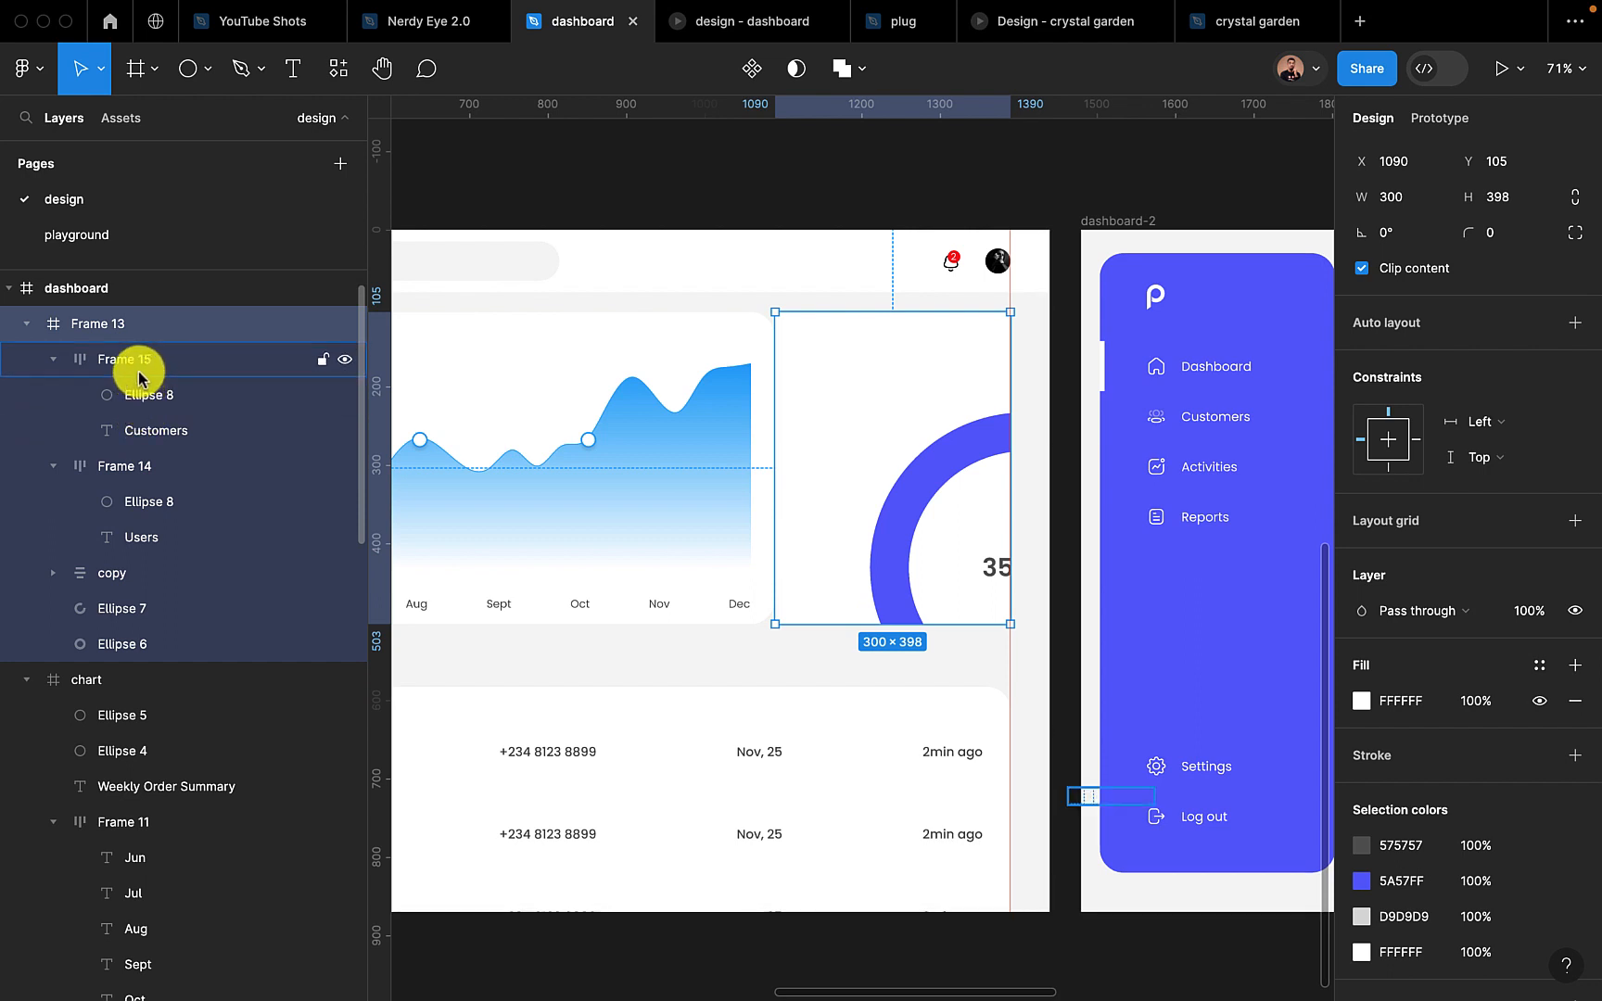
click(139, 475)
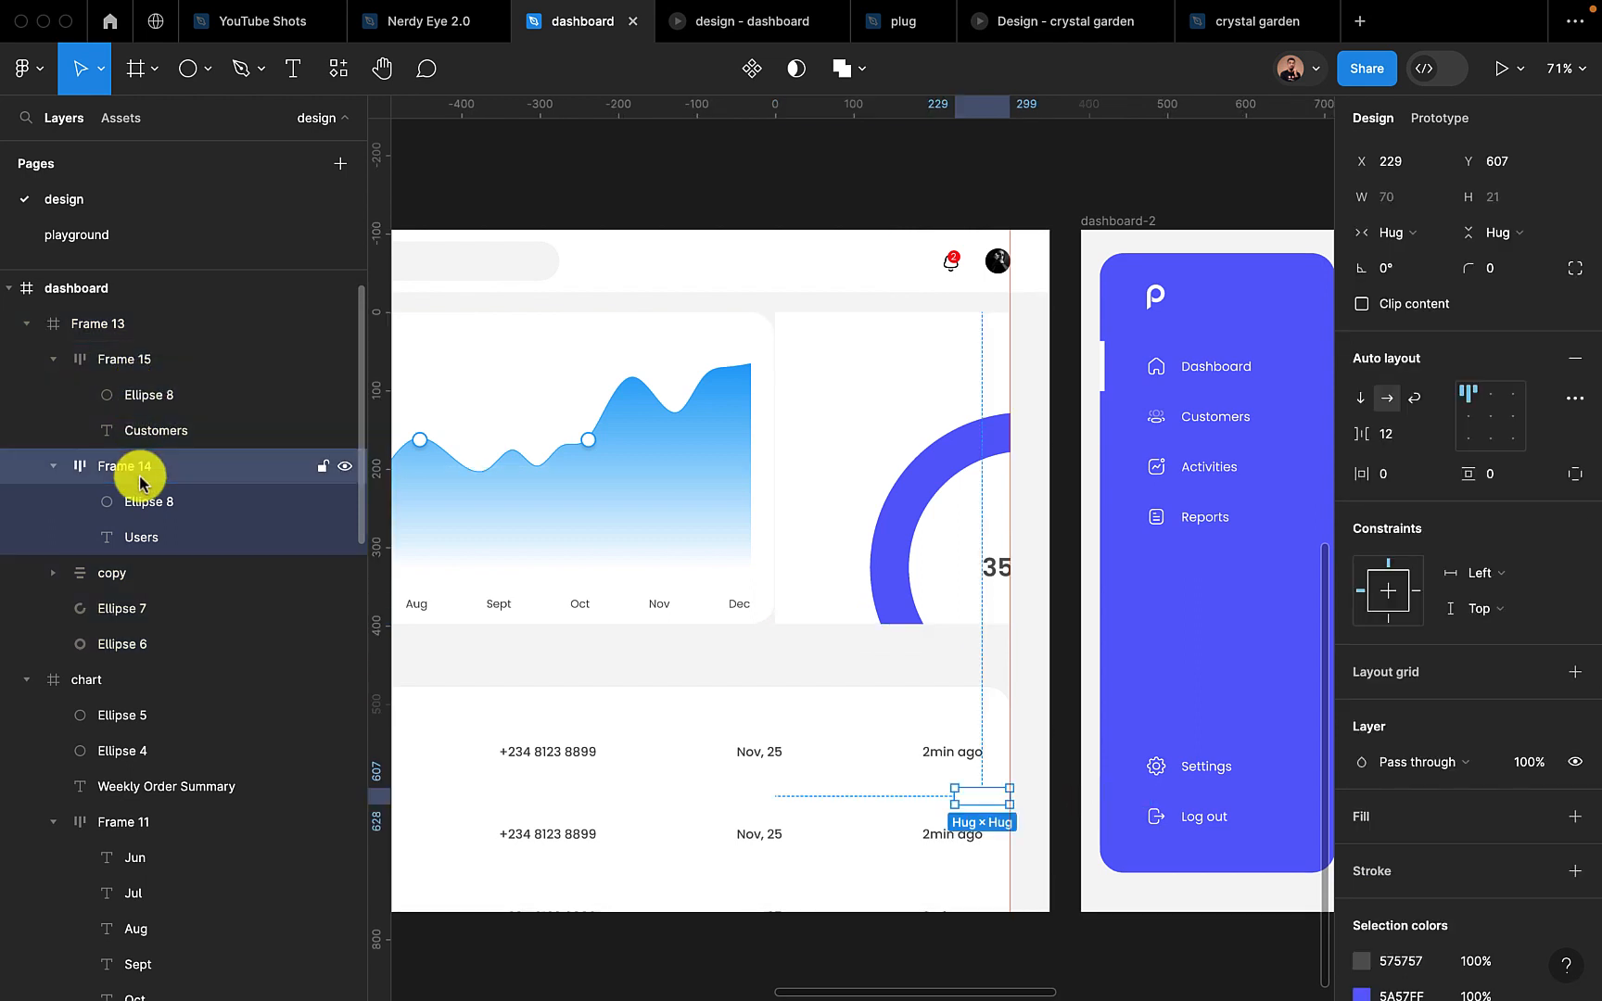
click(135, 610)
click(140, 642)
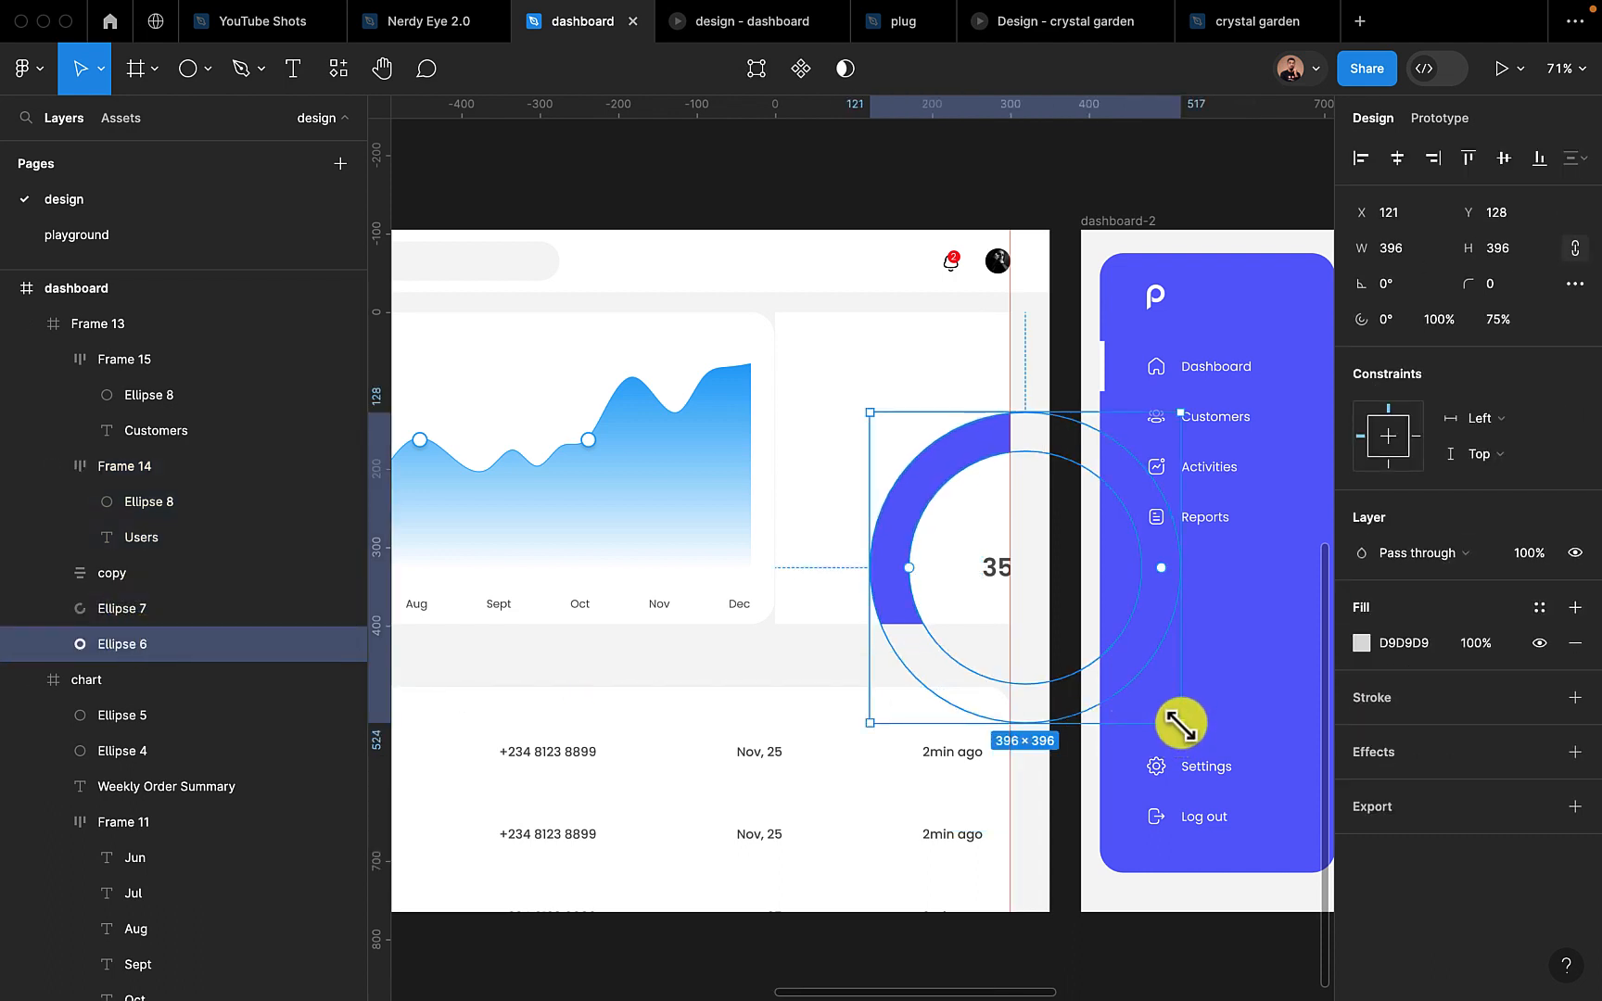
drag(1180, 723, 1017, 549)
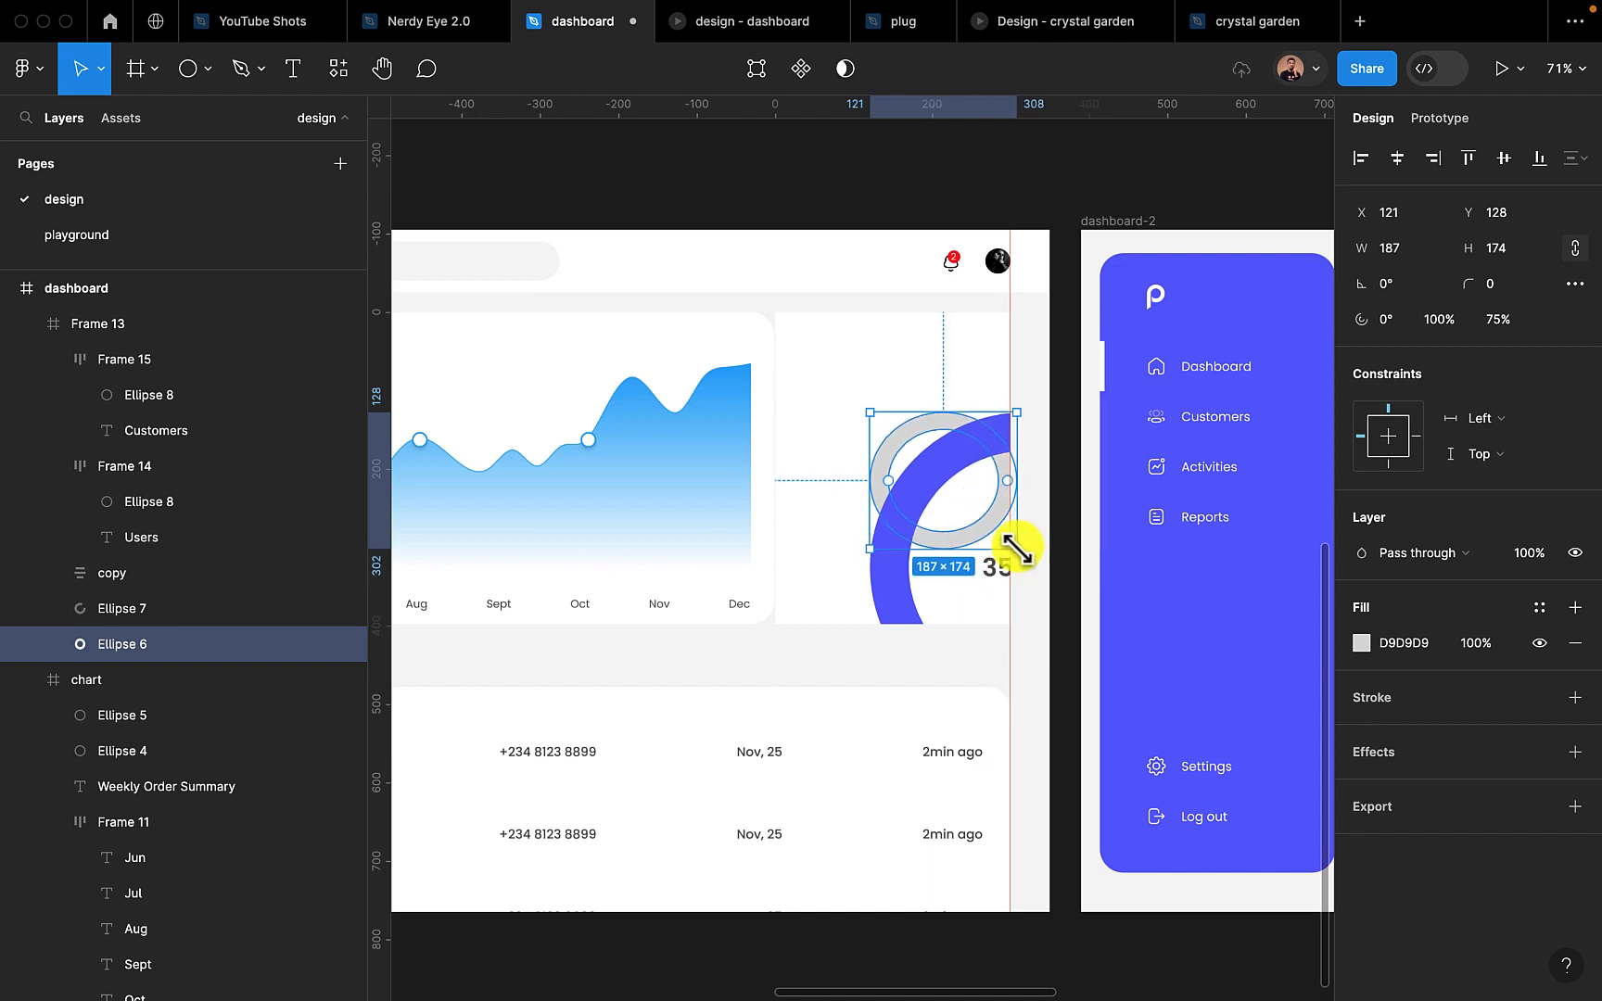
key(ctrl+z)
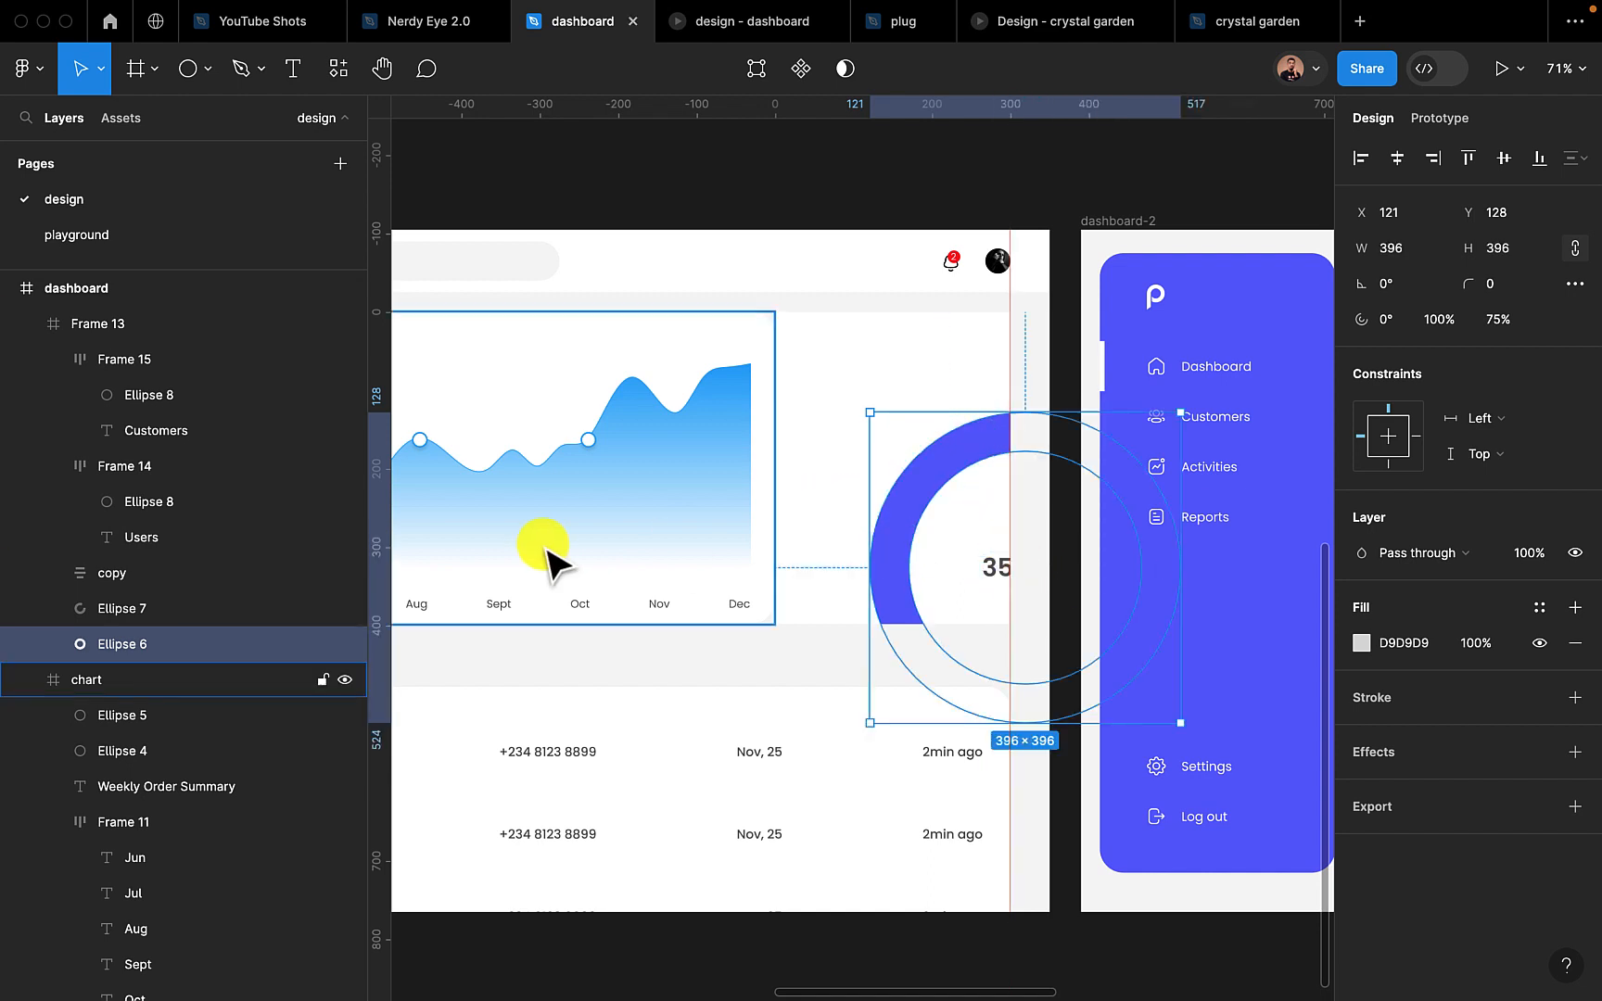
Shrink the grey and blue rings together to 135 × 135 and move them to about X 104, Y 77 in the card
shift+click(171, 609)
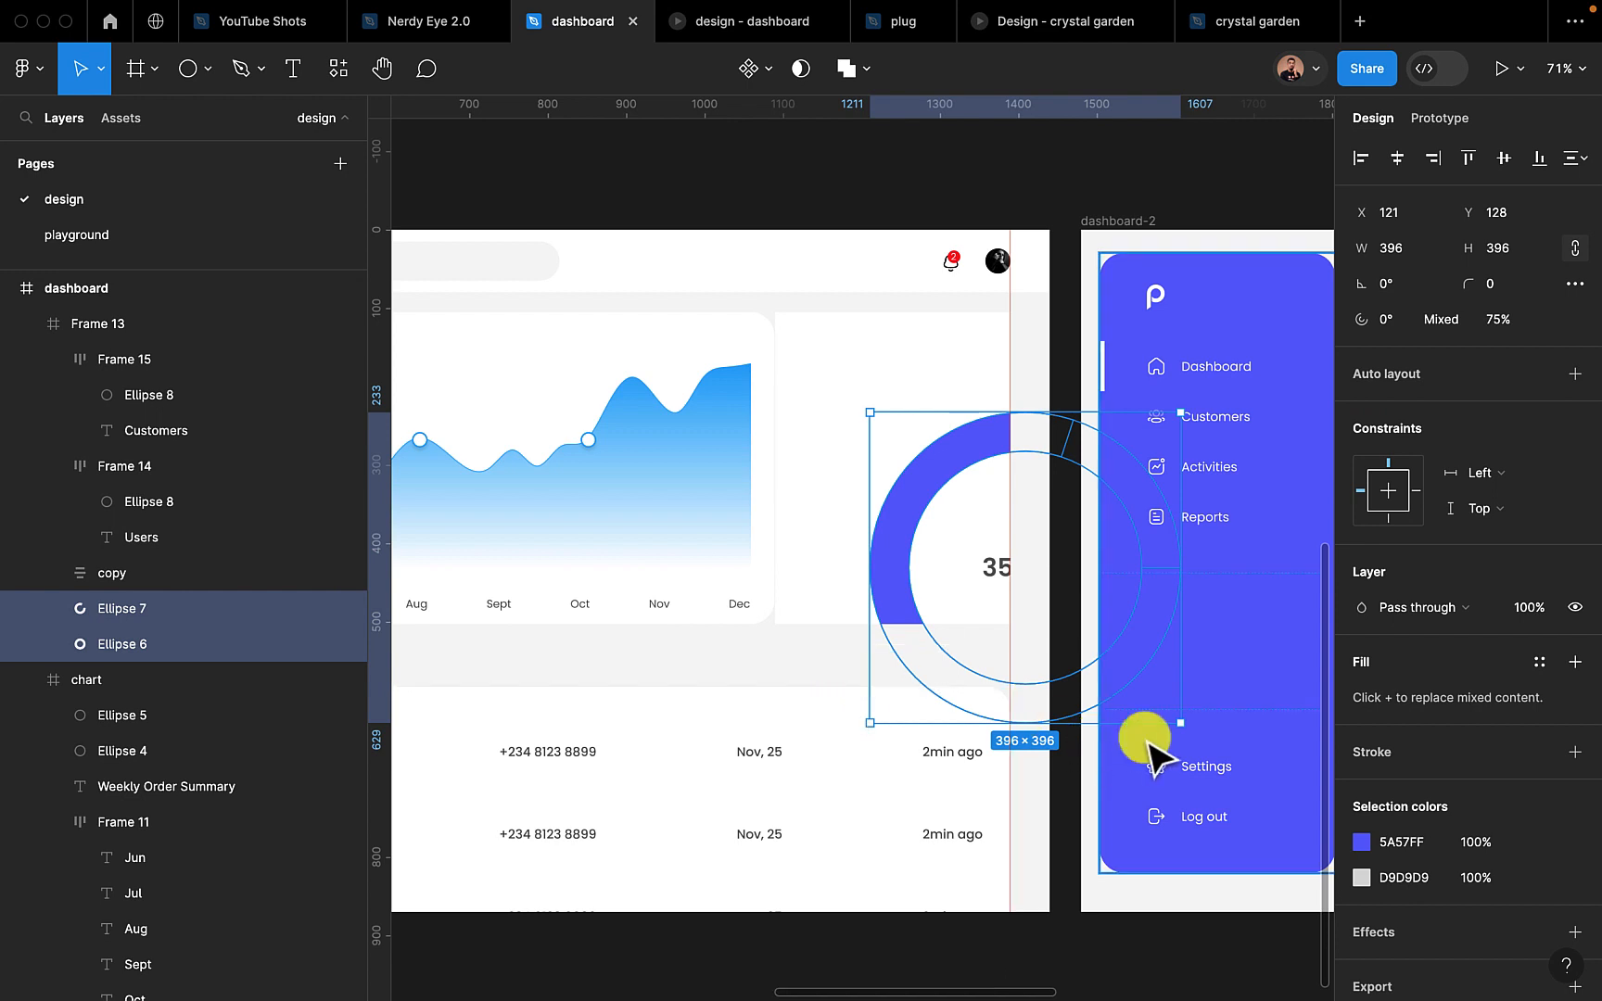
drag(1178, 721, 976, 517)
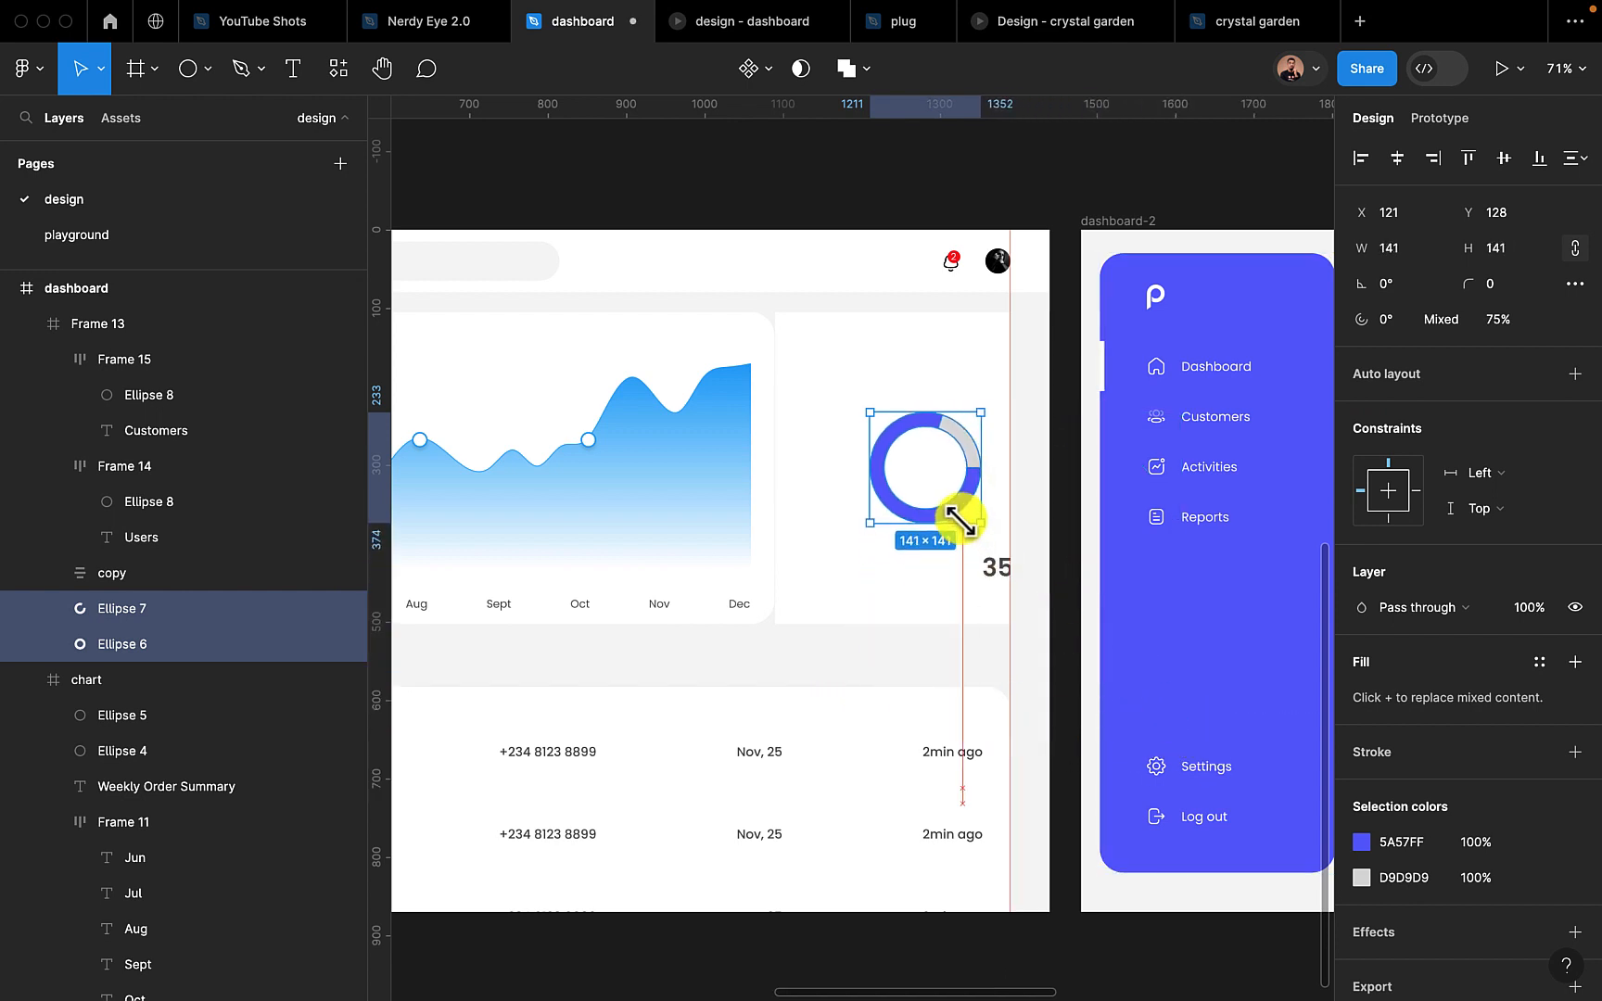
drag(914, 450, 901, 412)
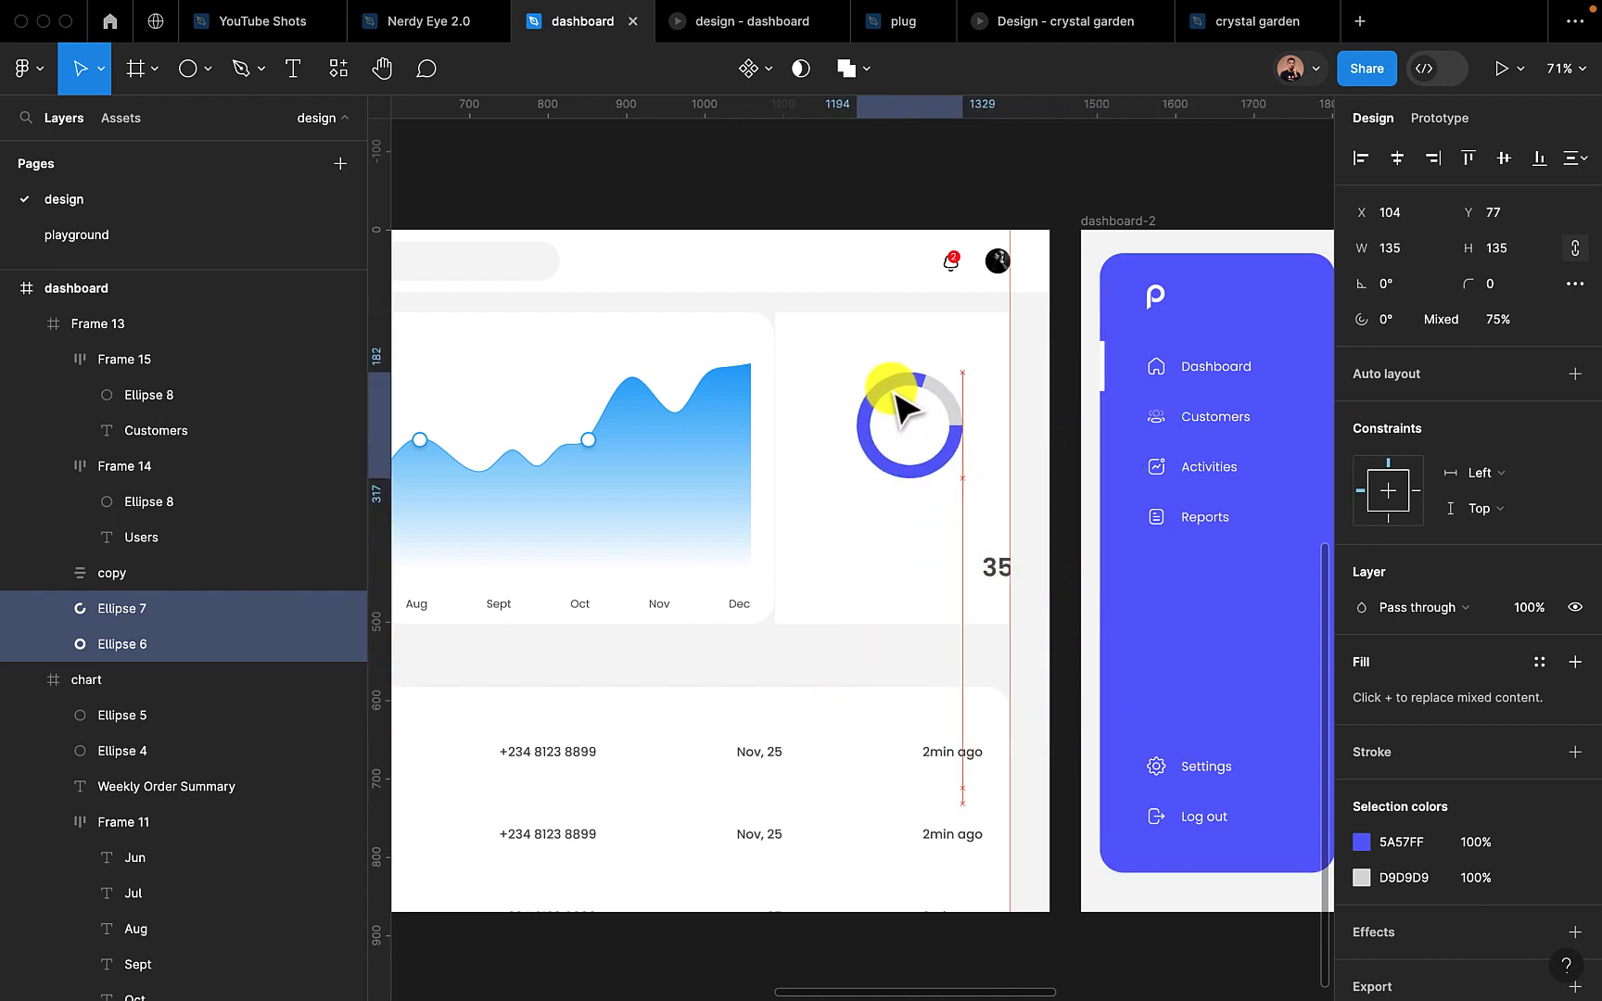
Narrow the ring chart card to 270 wide, keeping its right edge on the margin guide, and set its corner radius to 30
click(824, 468)
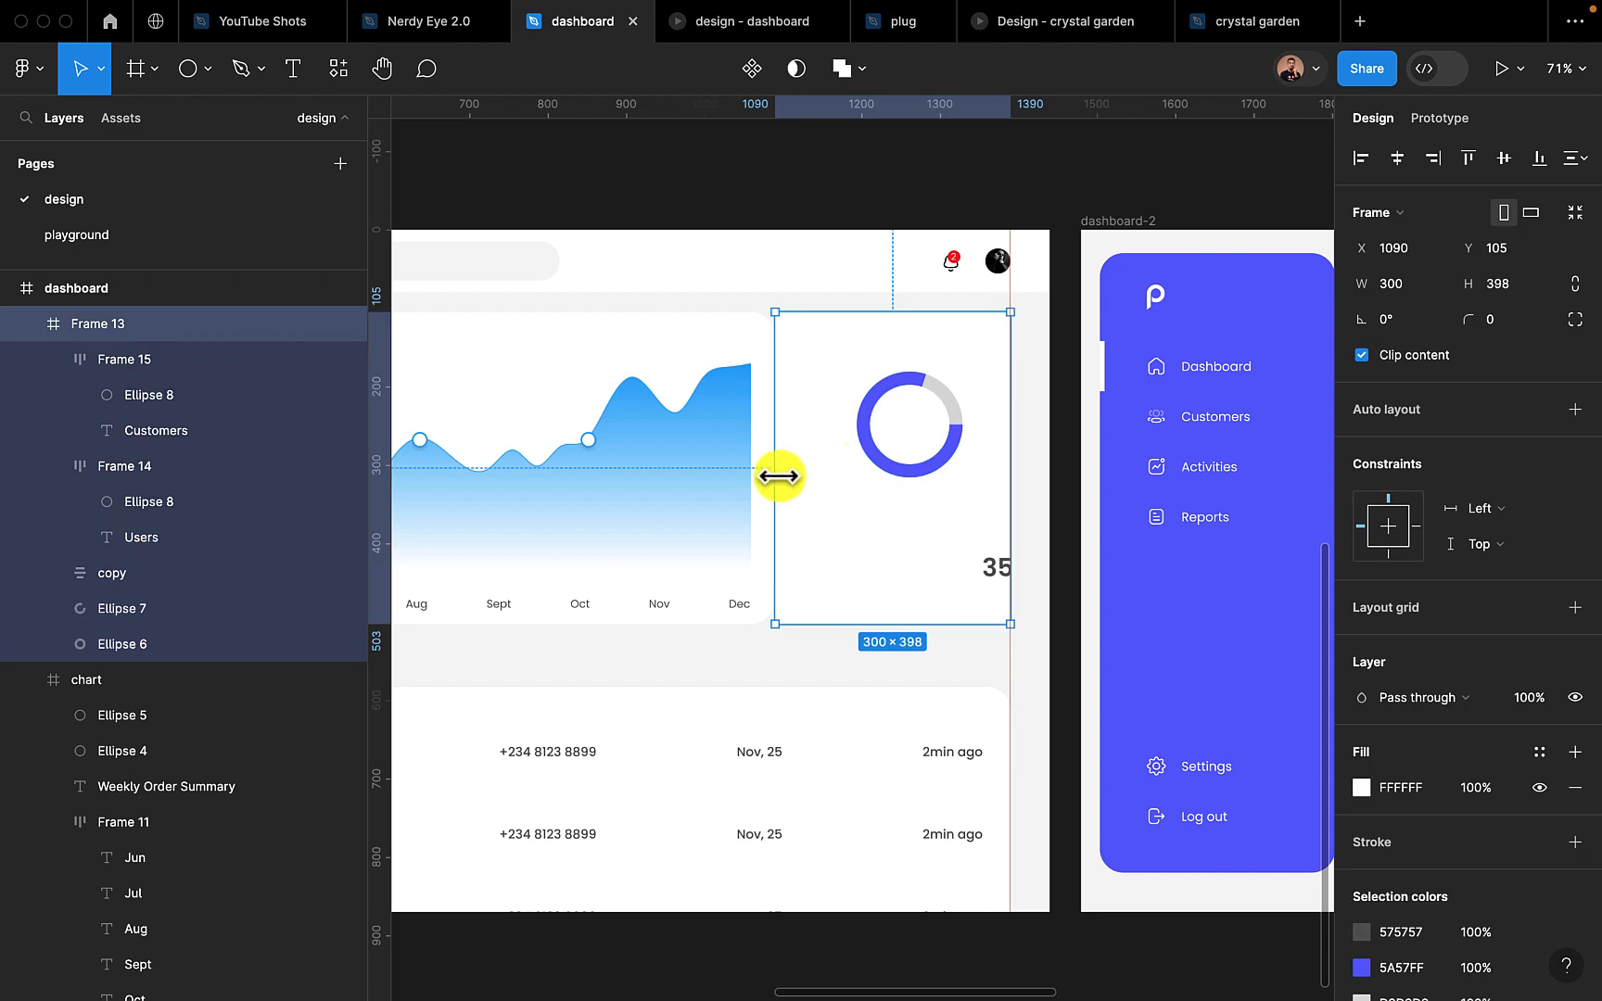
drag(778, 476, 802, 476)
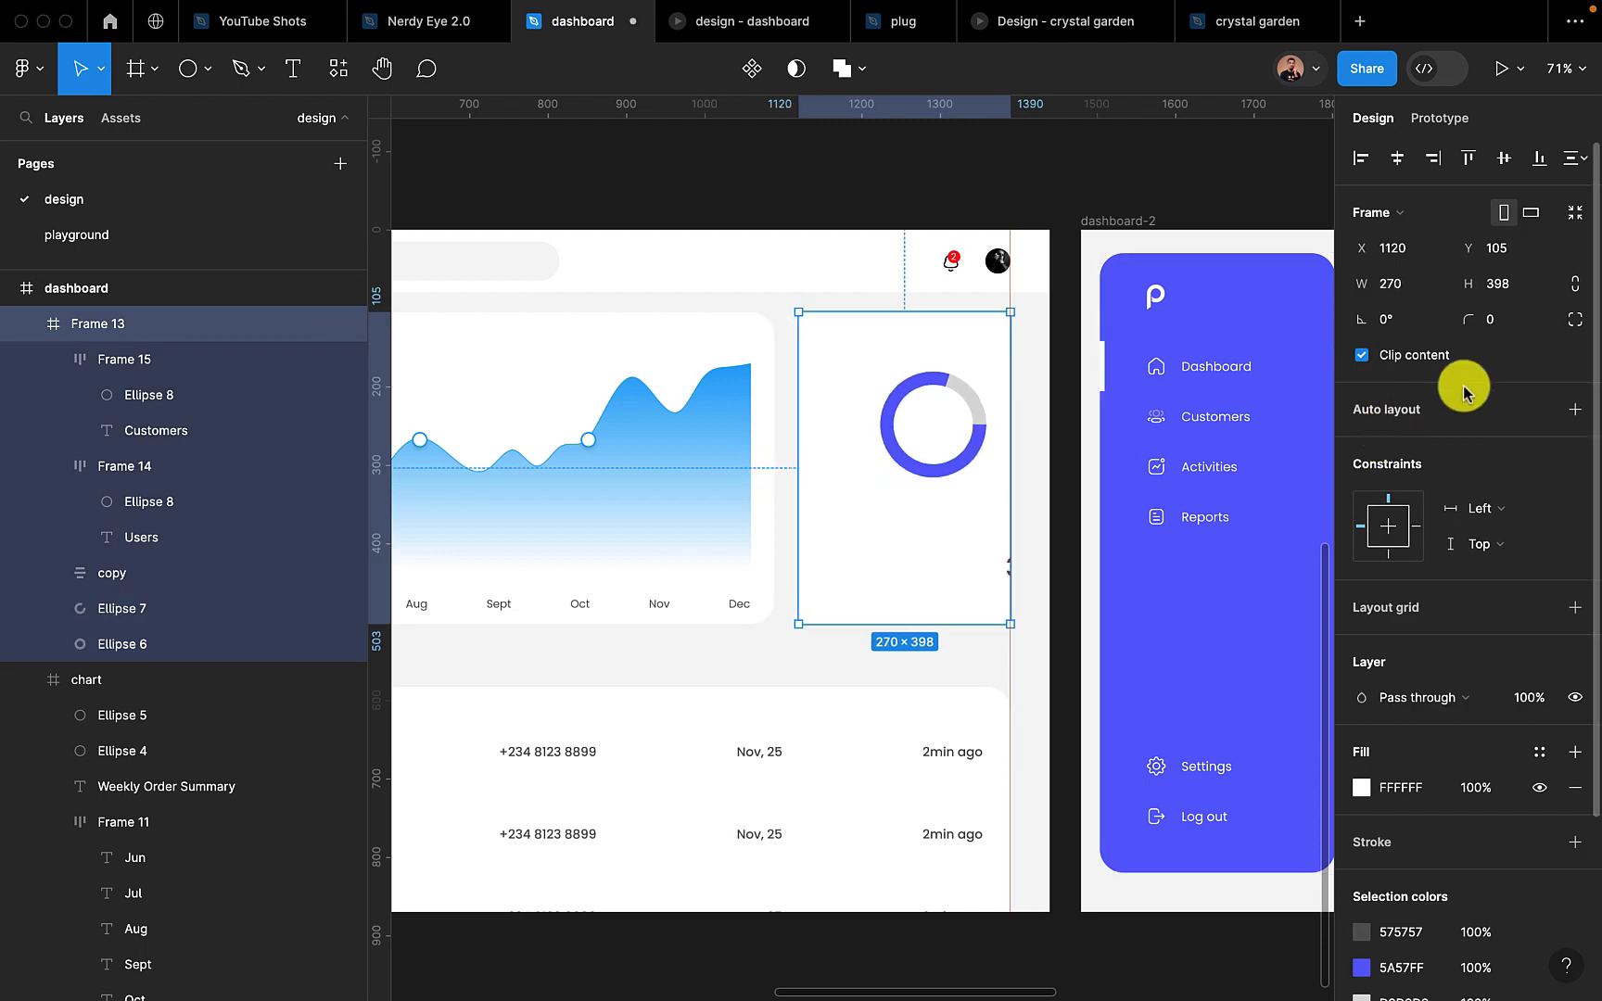
click(1495, 321)
text(30)
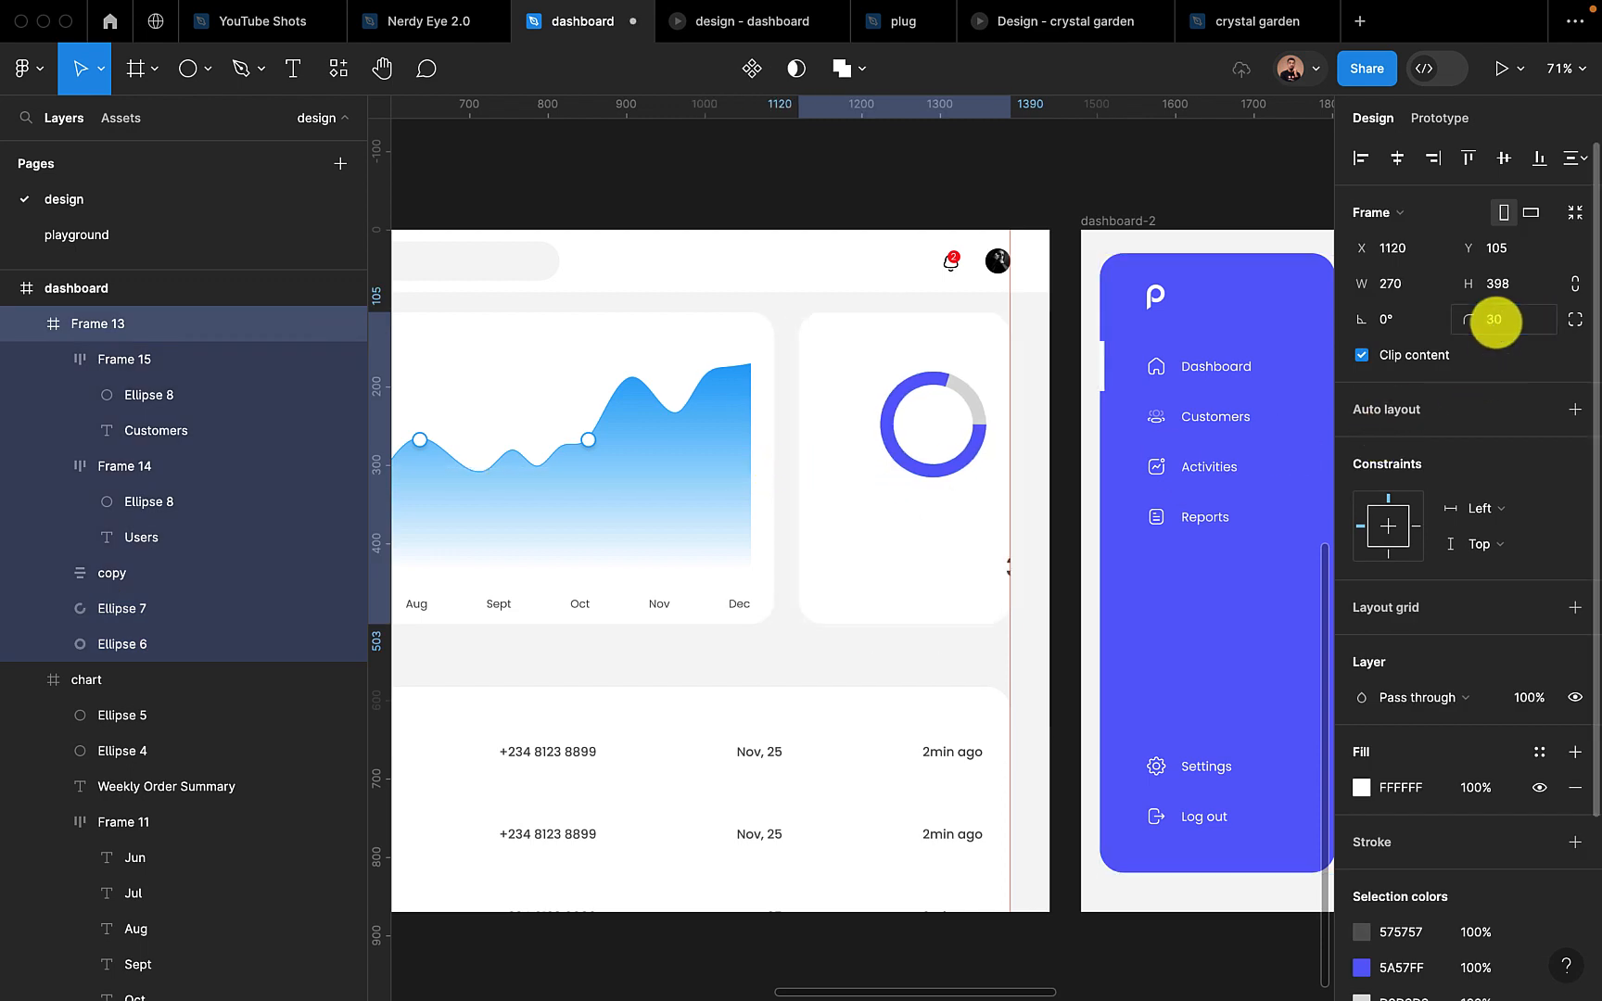
key(Return)
Enlarge both rings proportionally to 172 × 172 and place them at about X 57, Y 60 within the card
click(927, 390)
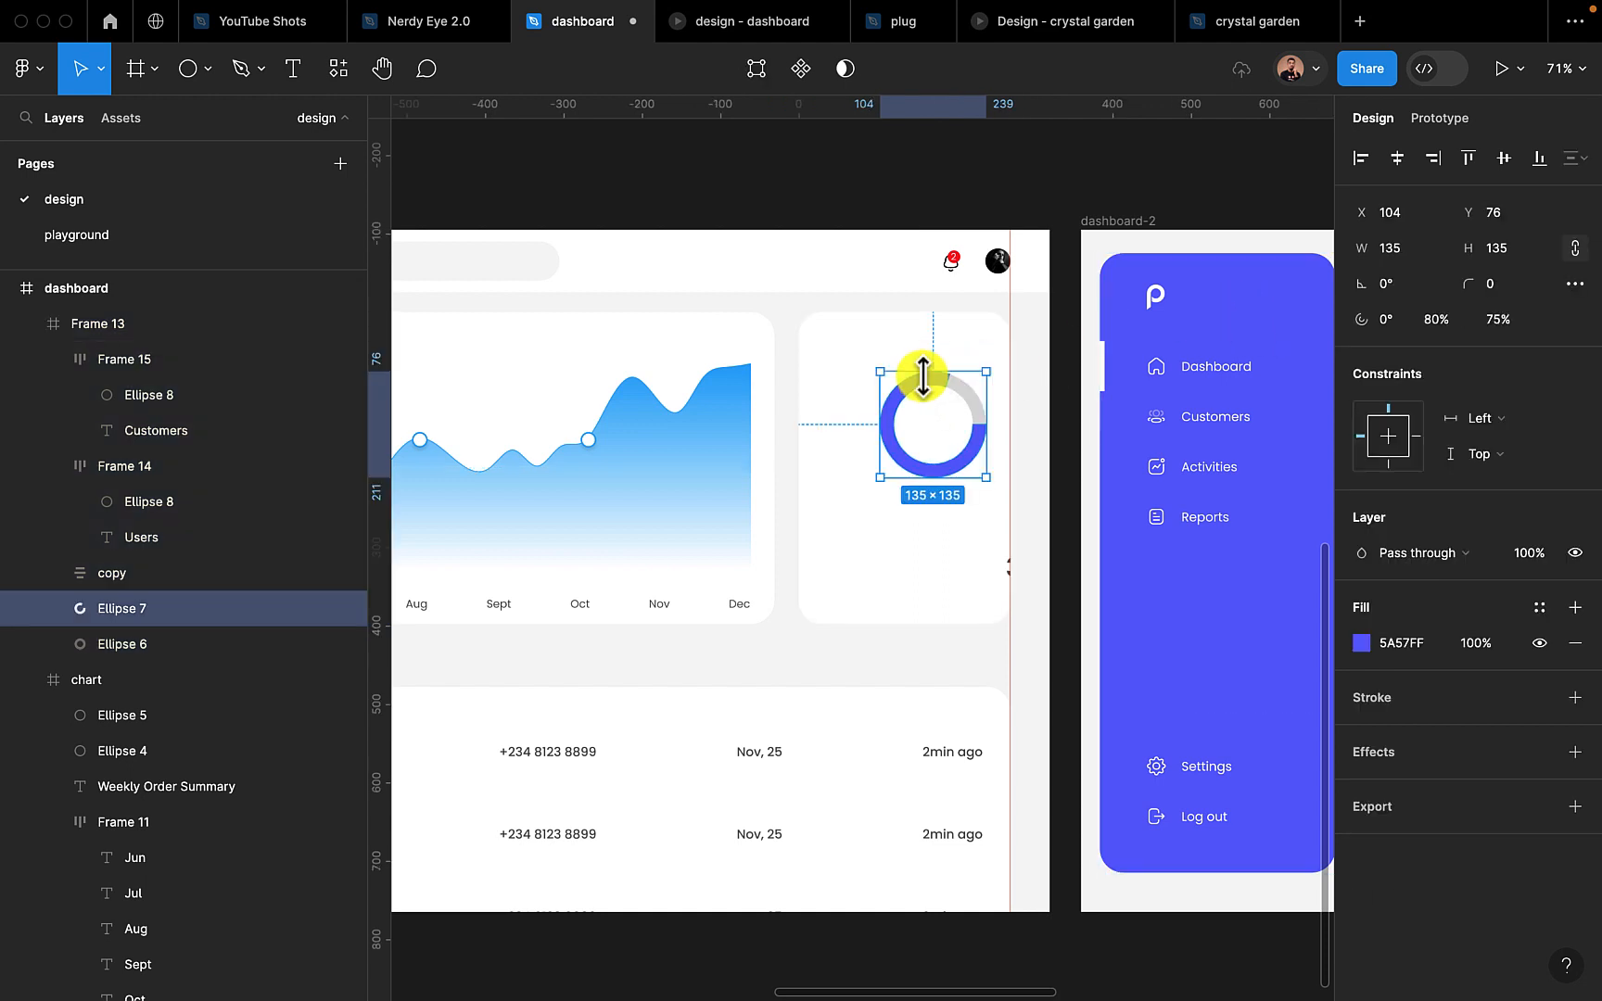
shift+click(176, 646)
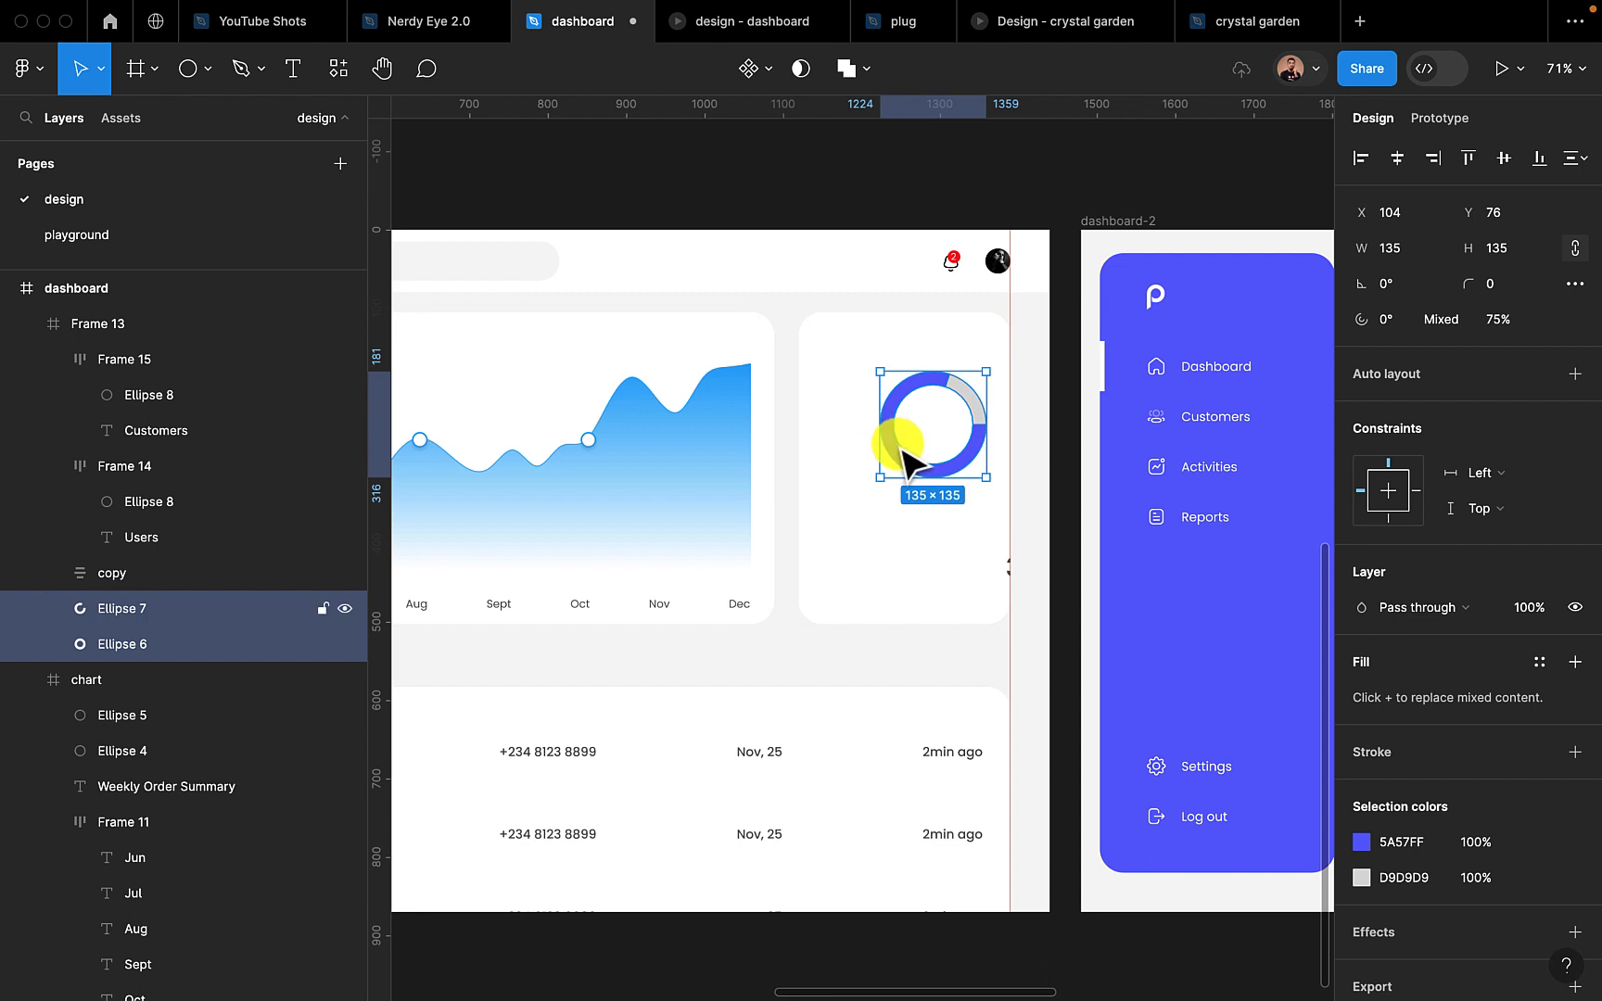
drag(903, 454, 988, 497)
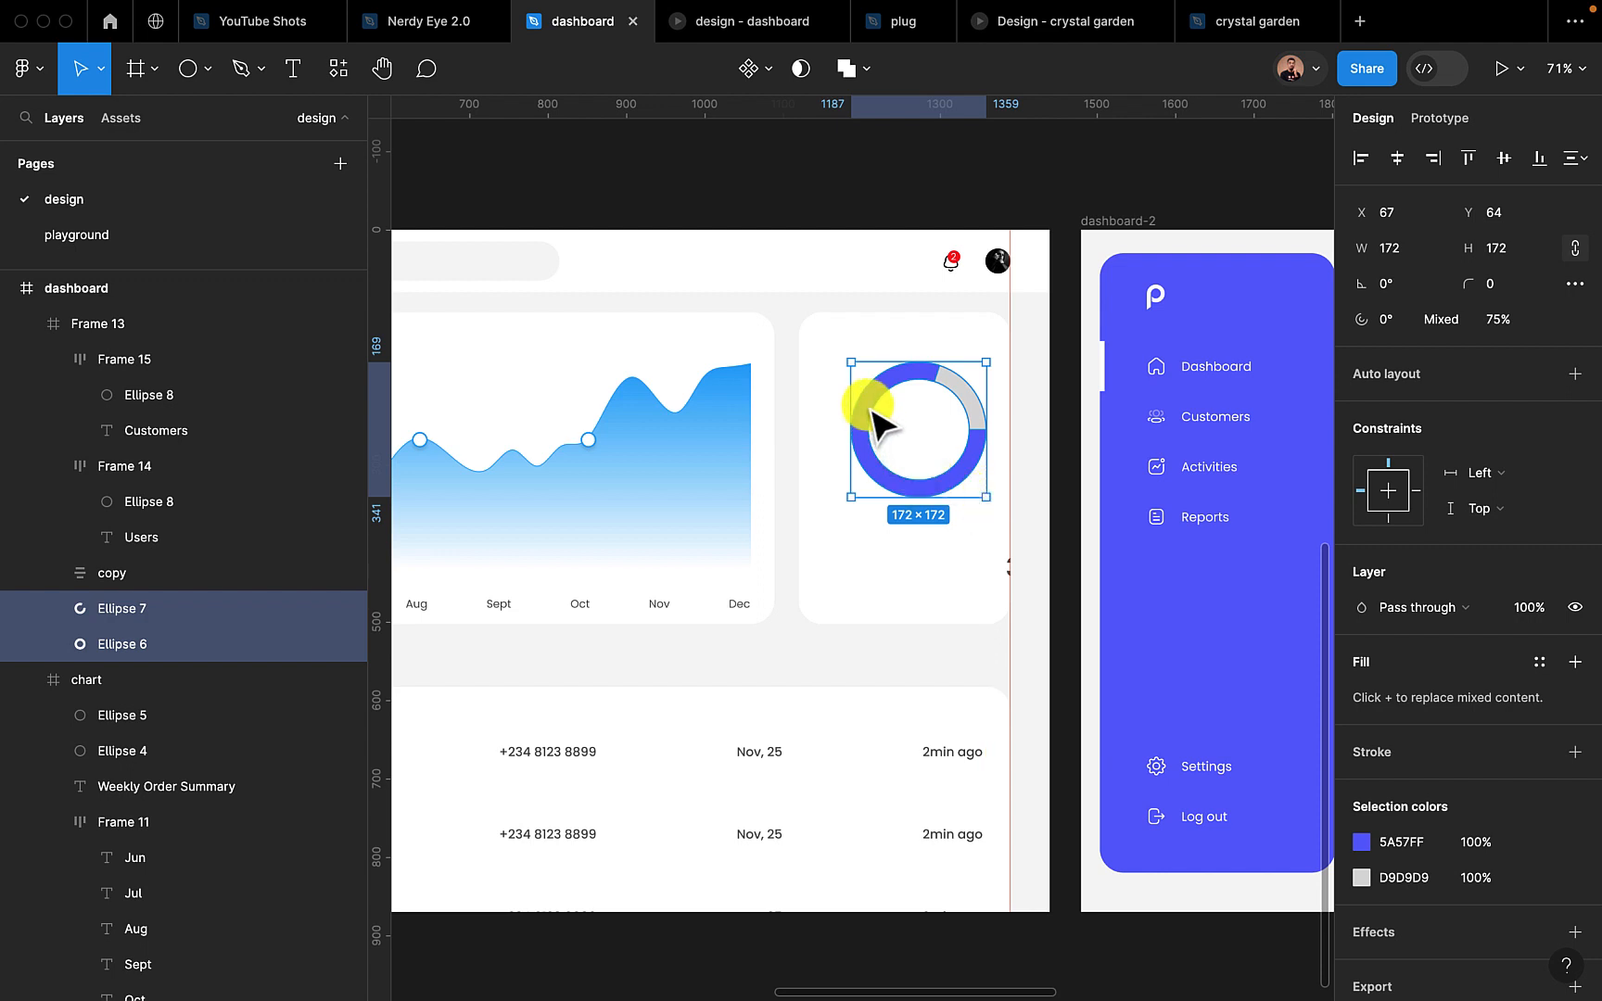
drag(869, 408, 860, 404)
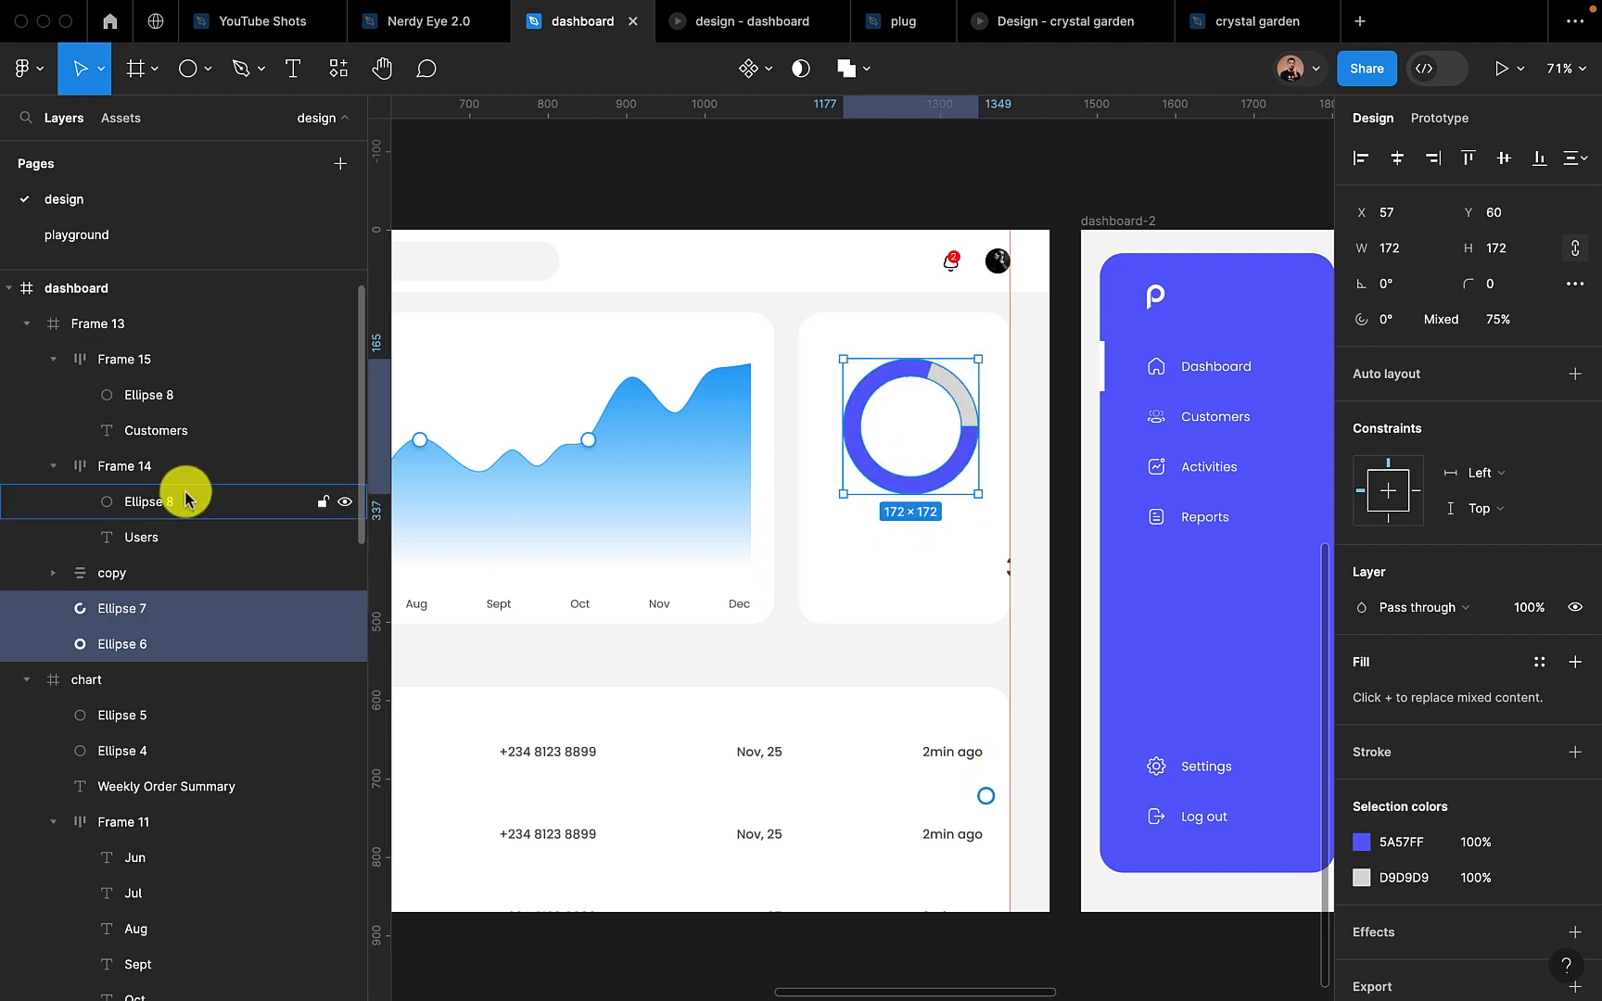
Align the "Customers" legend item to the card's top centre and move the "copy" text group inside the ring at about X 91, Y 111
click(121, 360)
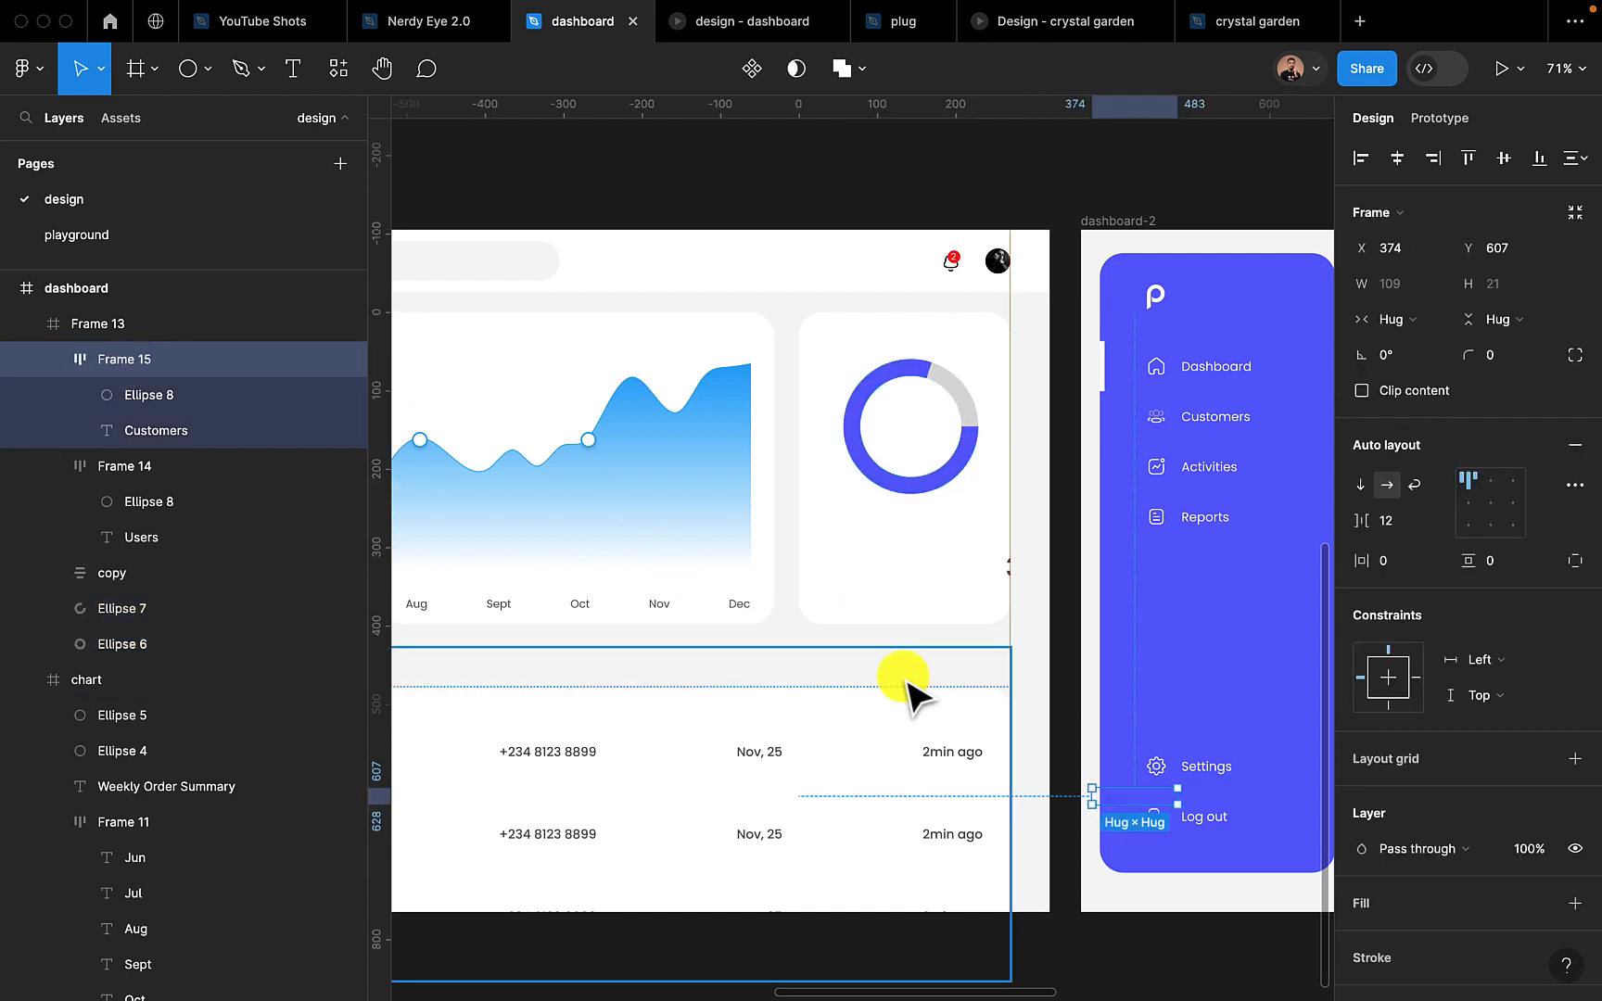
click(1397, 159)
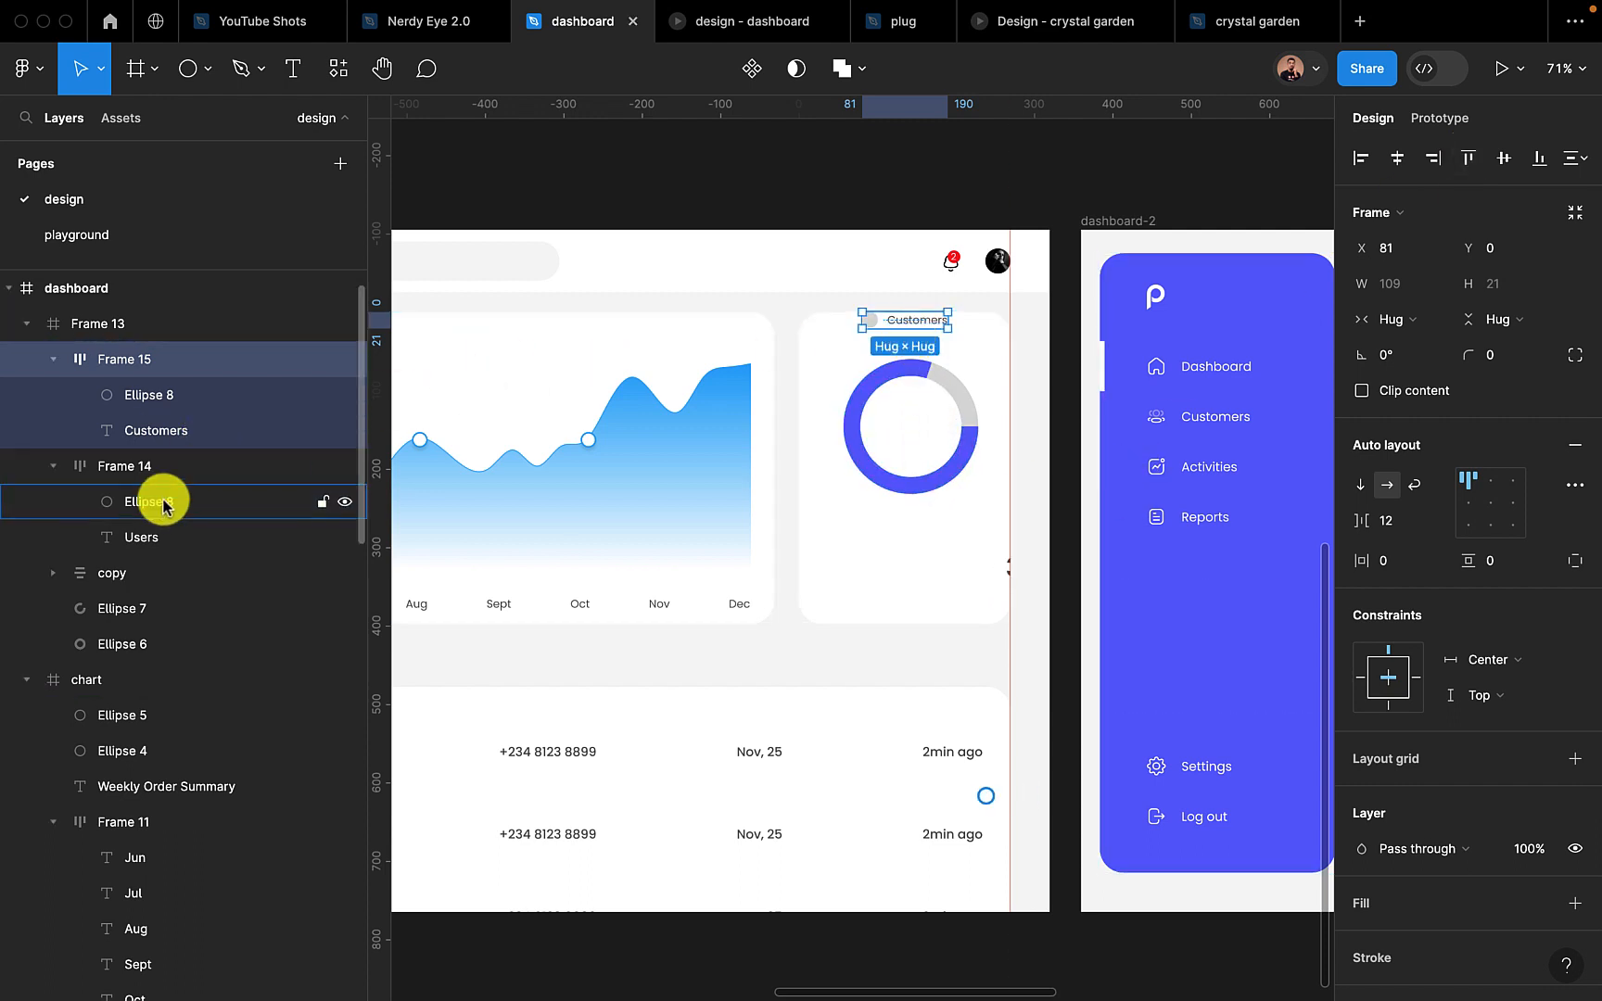
click(146, 573)
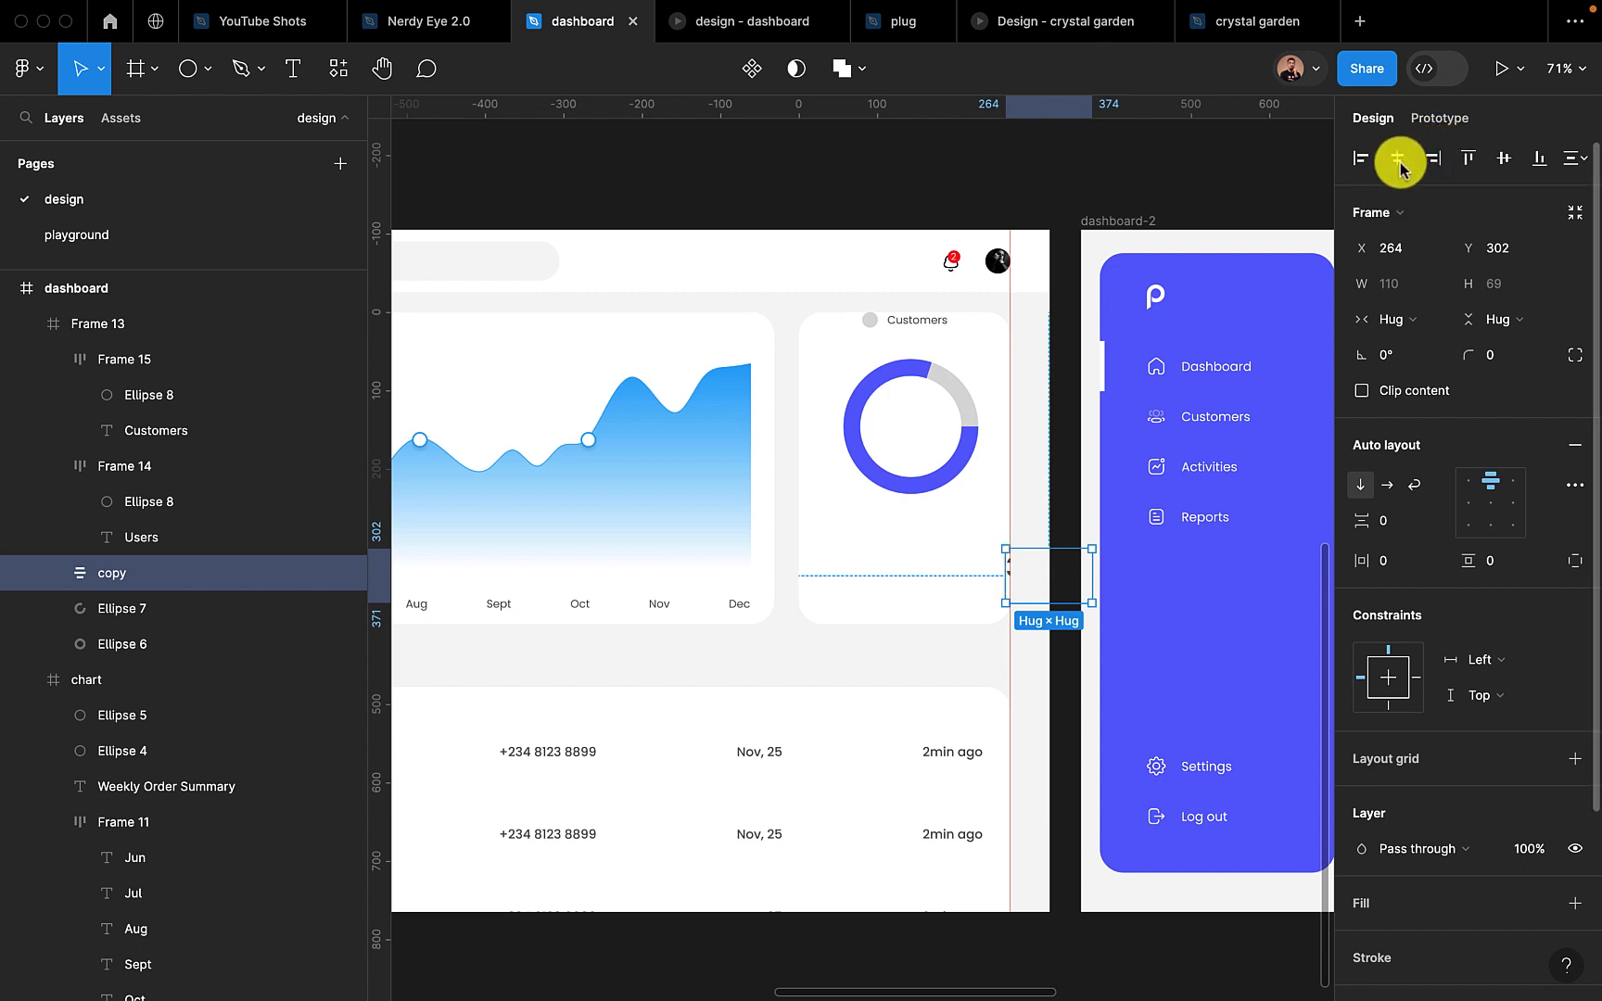
click(1359, 159)
drag(888, 549, 931, 449)
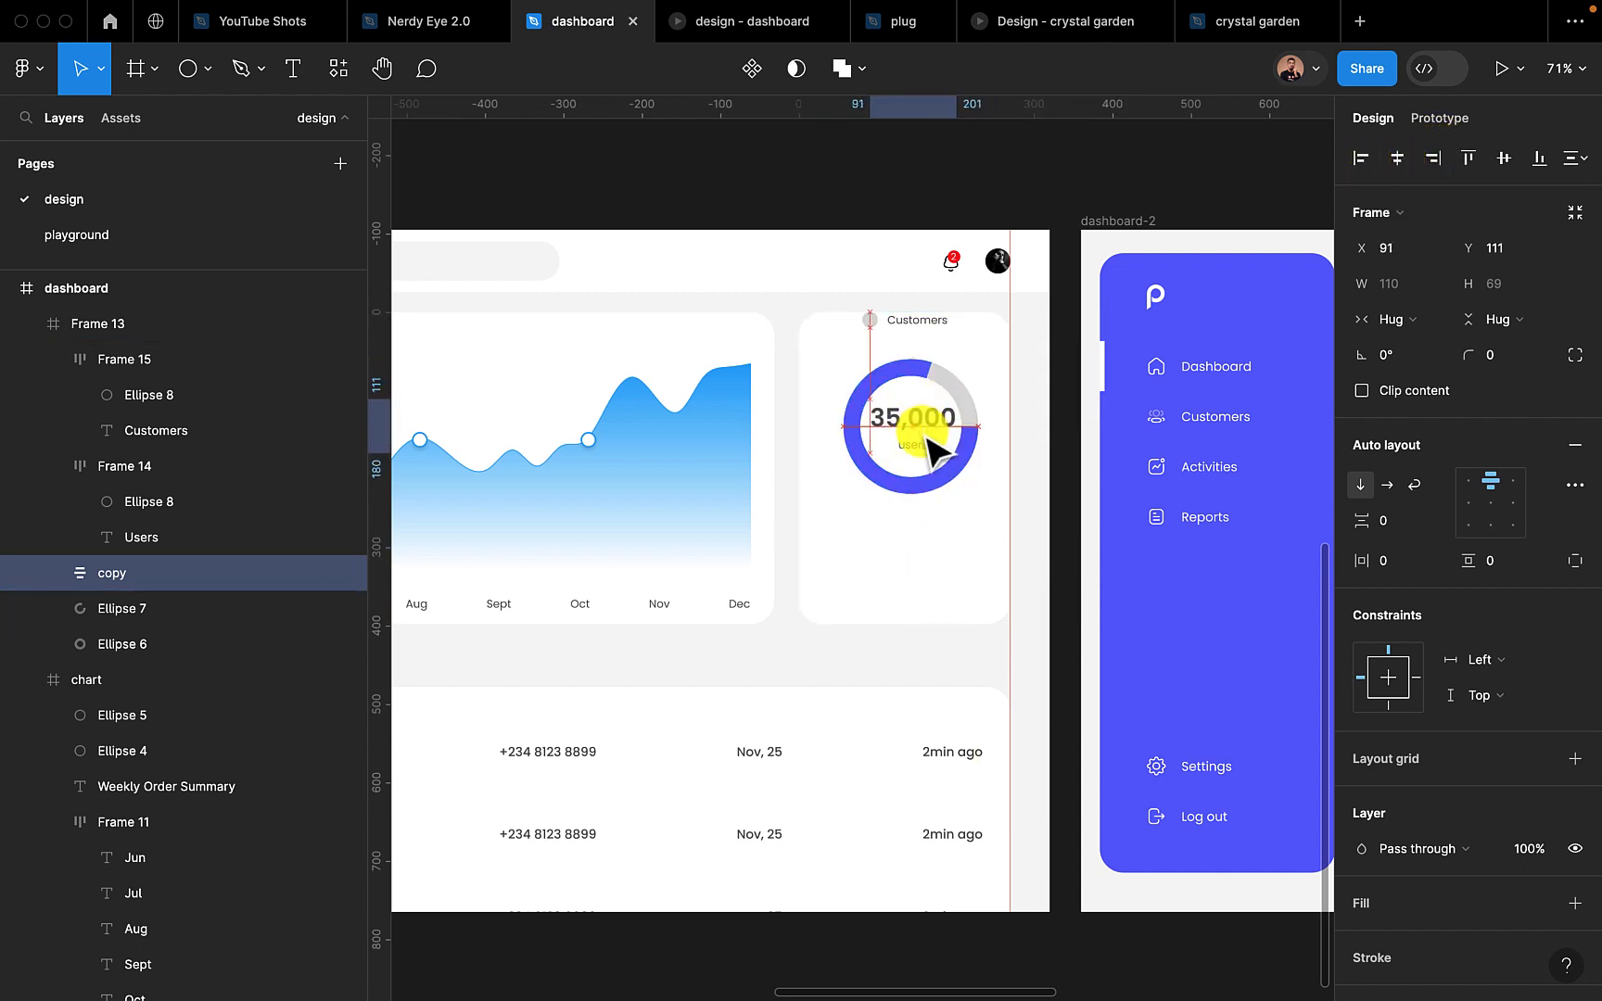
Set the "35,000" text to size 20 and place the "copy" text group in the ring's middle at about X 113, Y 127
double_click(928, 428)
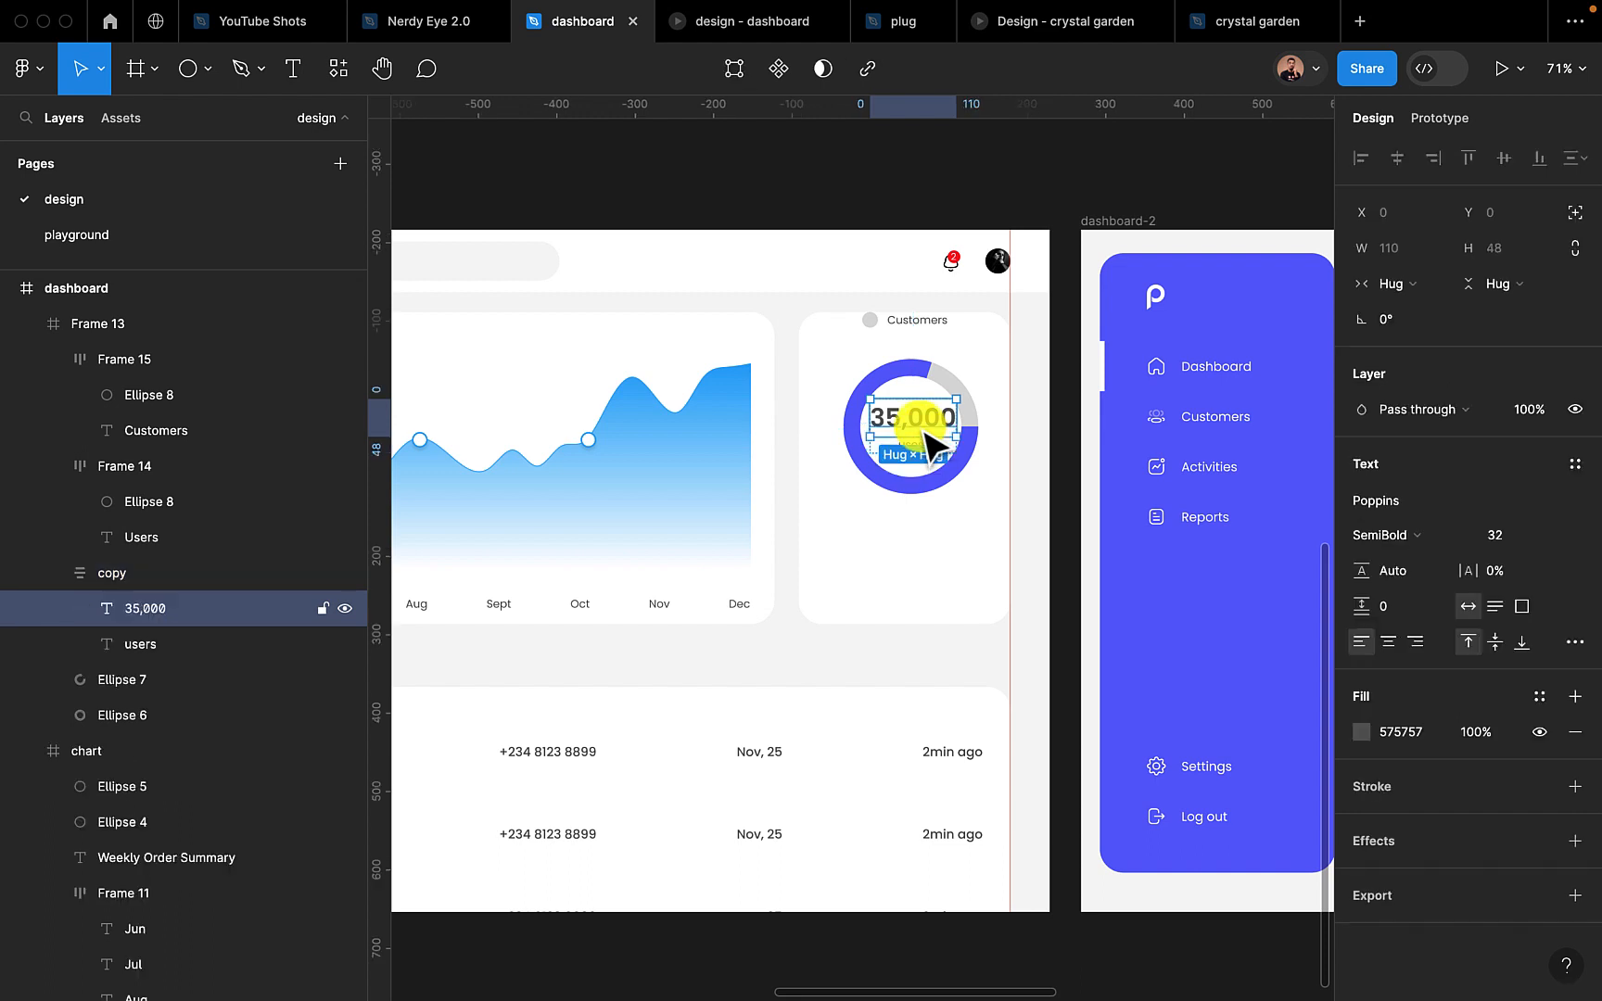
click(1499, 537)
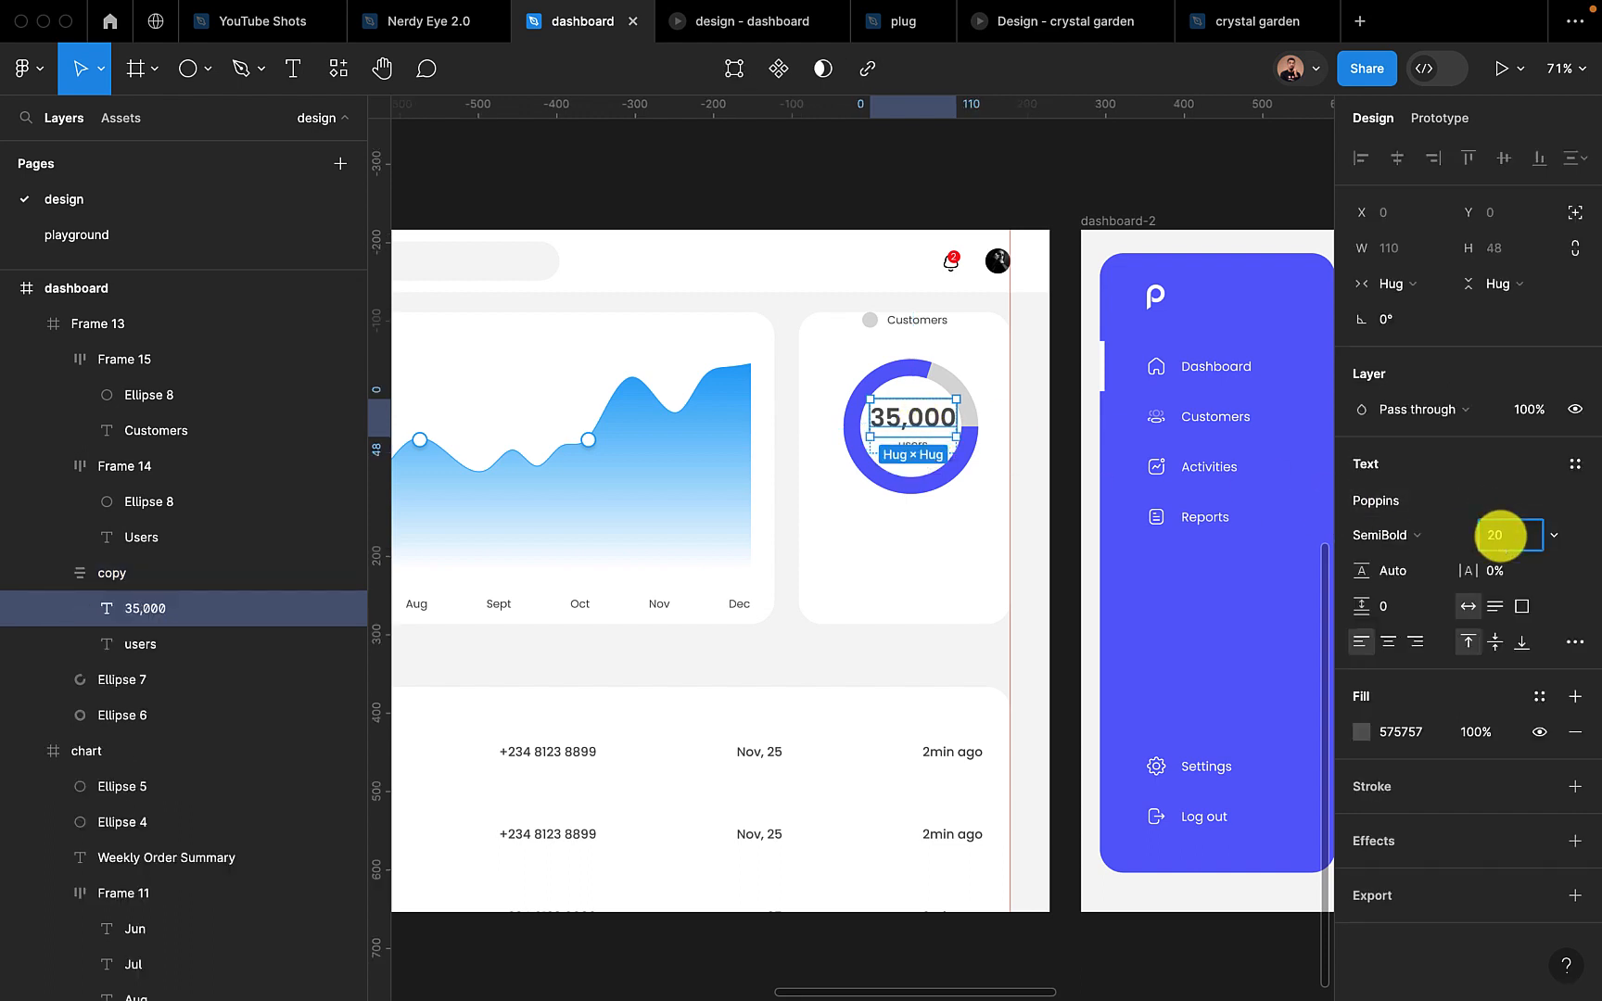
key(Return)
scroll(932, 475, up, 3)
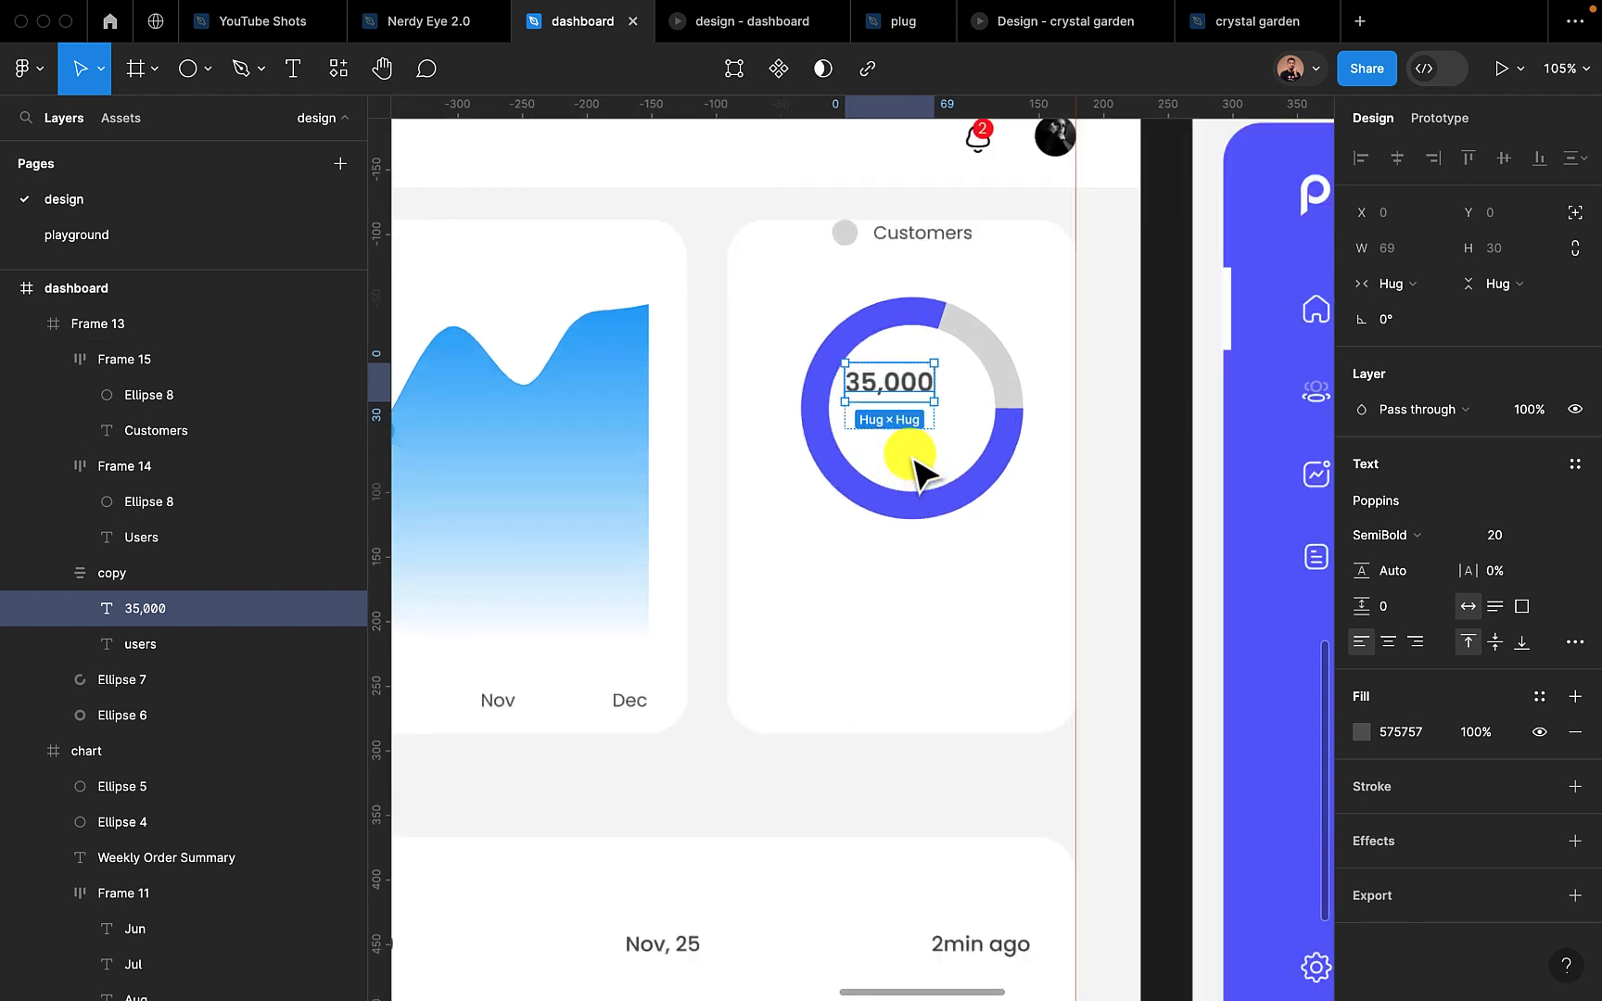
click(907, 407)
click(910, 406)
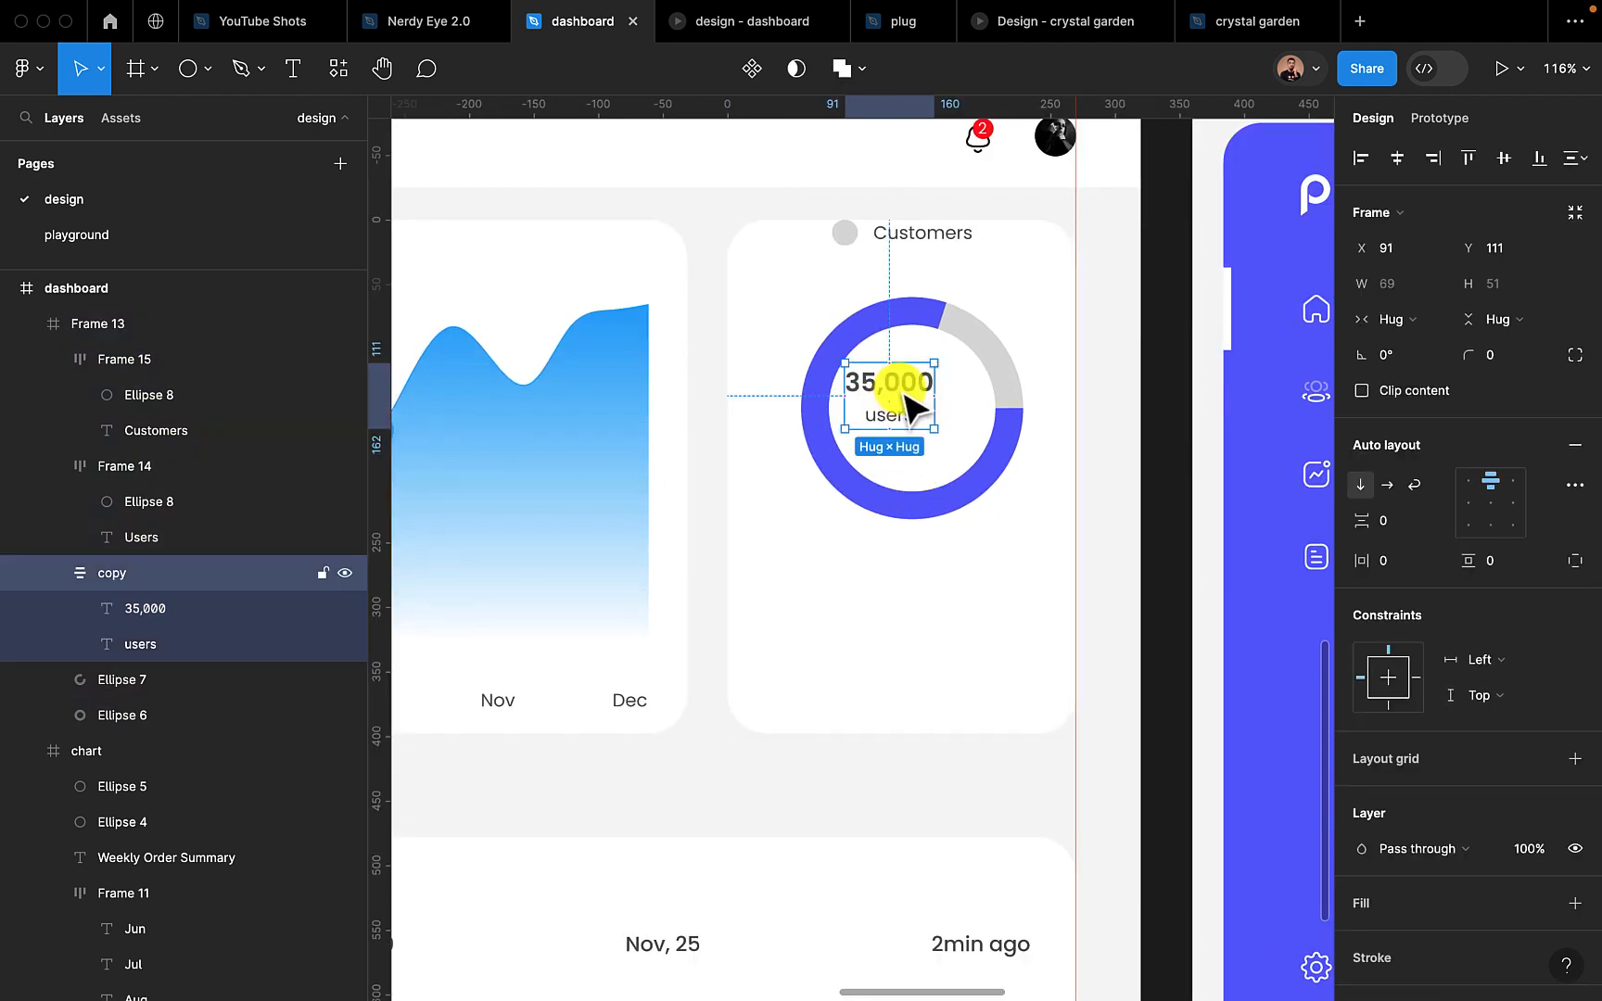
drag(911, 401, 927, 412)
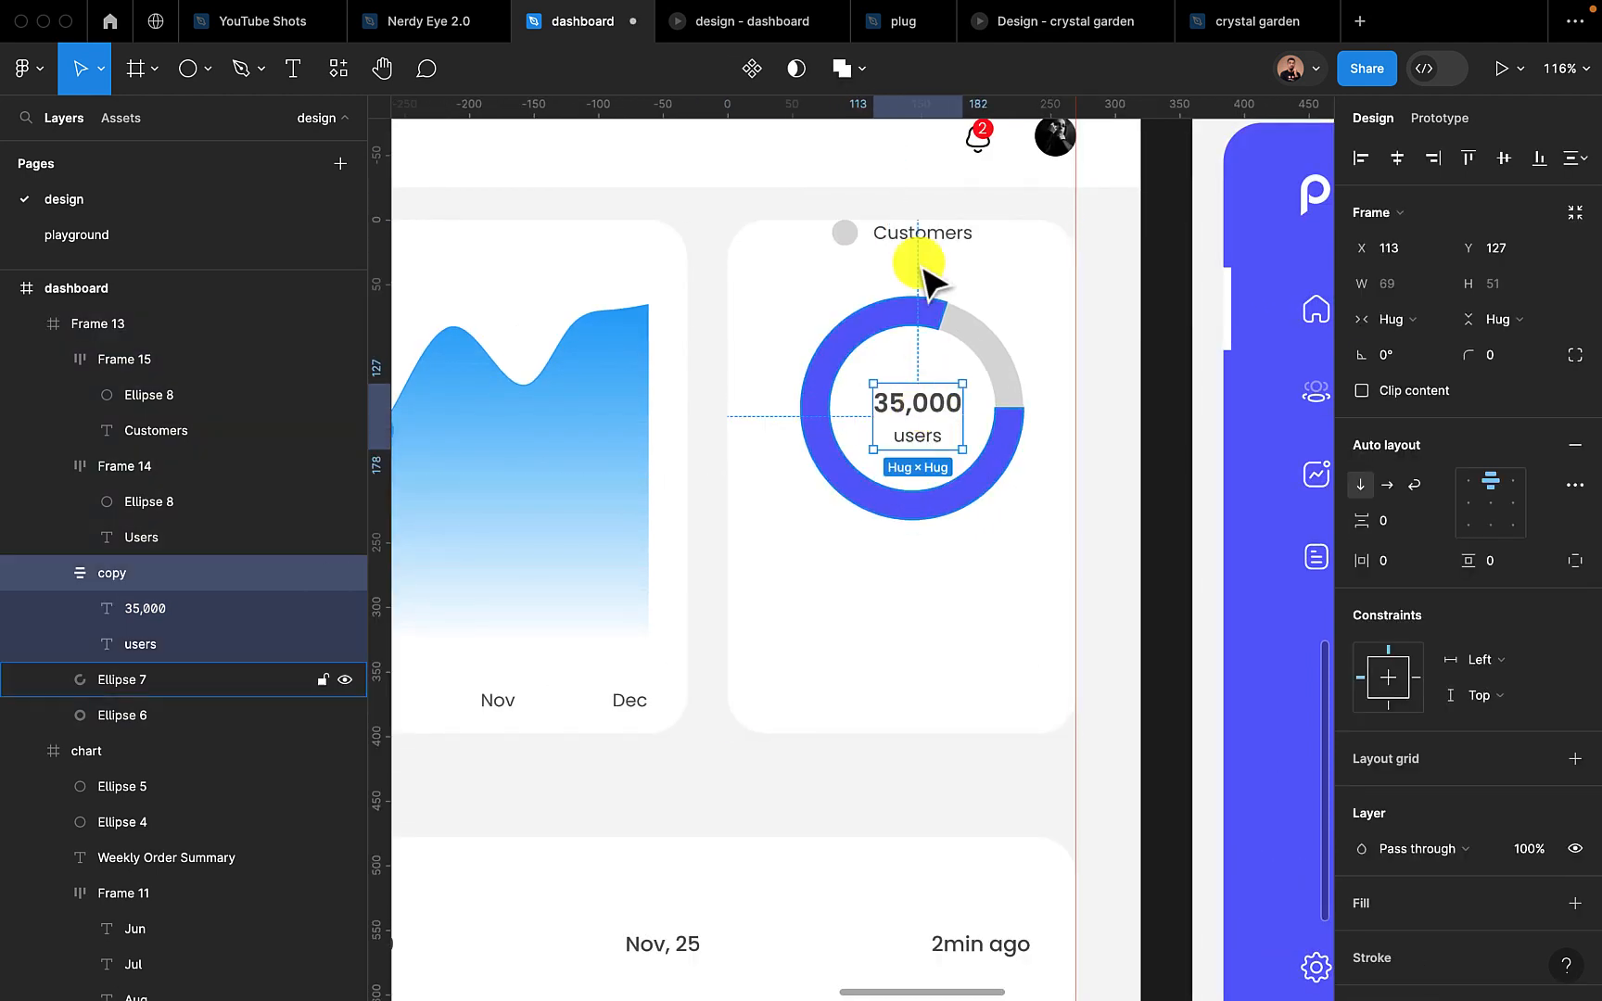
Move the "Customers" legend item beneath the ring to about X 73, Y 277 and align "Users" to the card's top left corner
drag(921, 248, 912, 612)
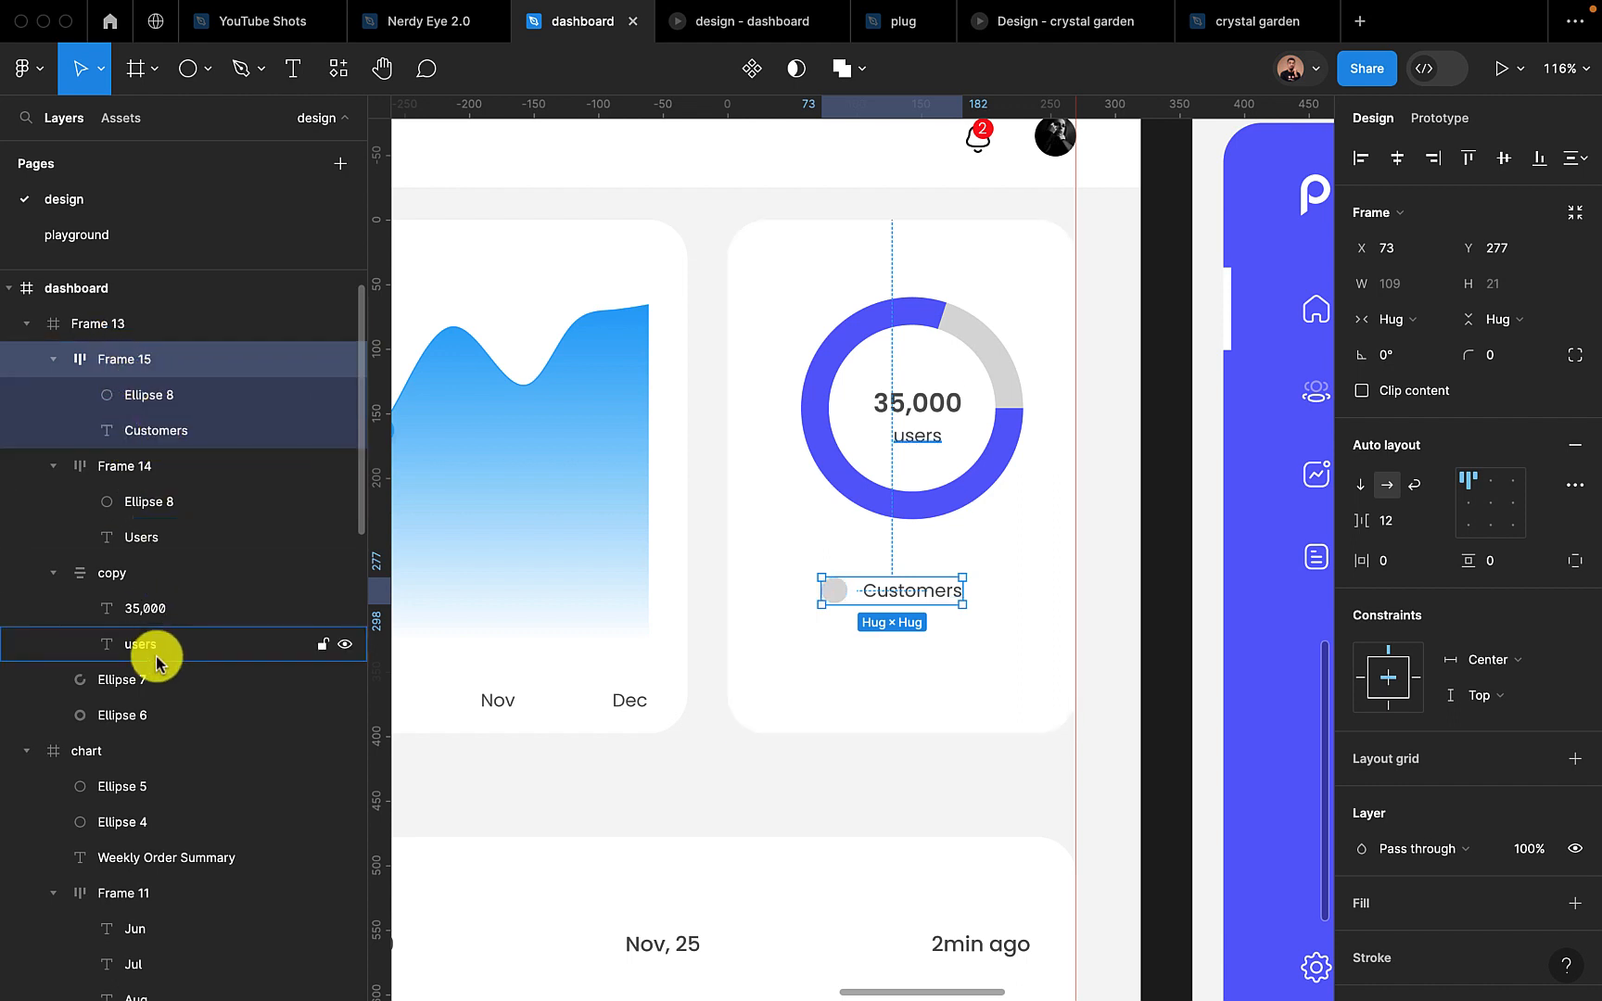
click(129, 466)
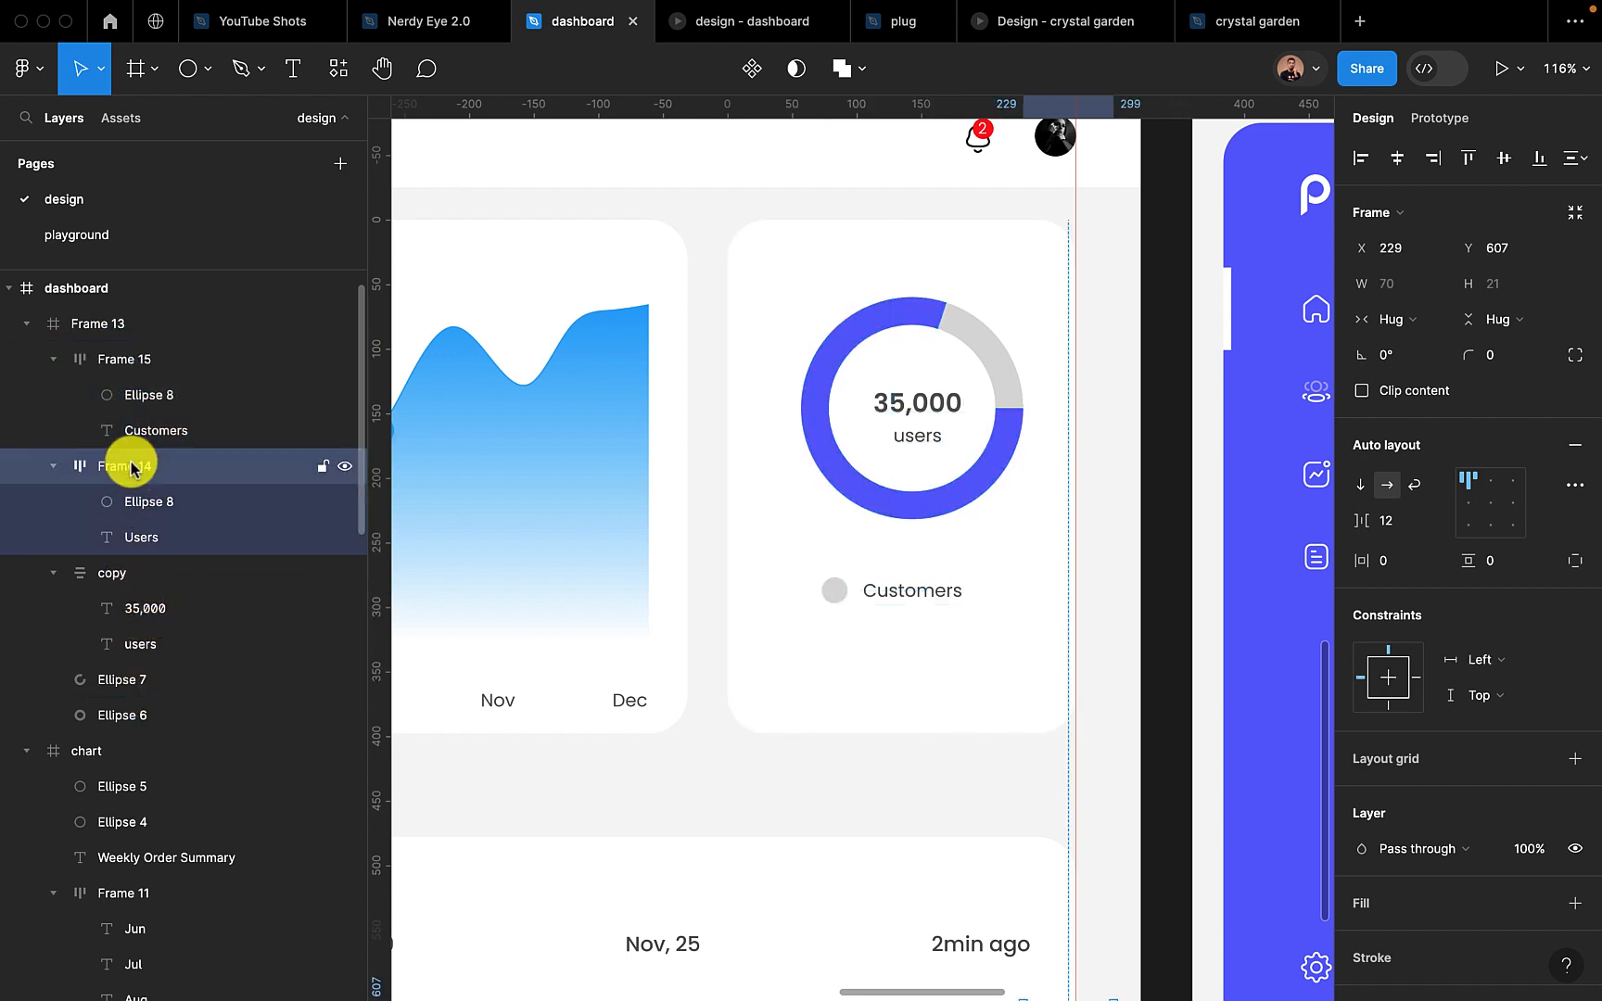
click(1360, 158)
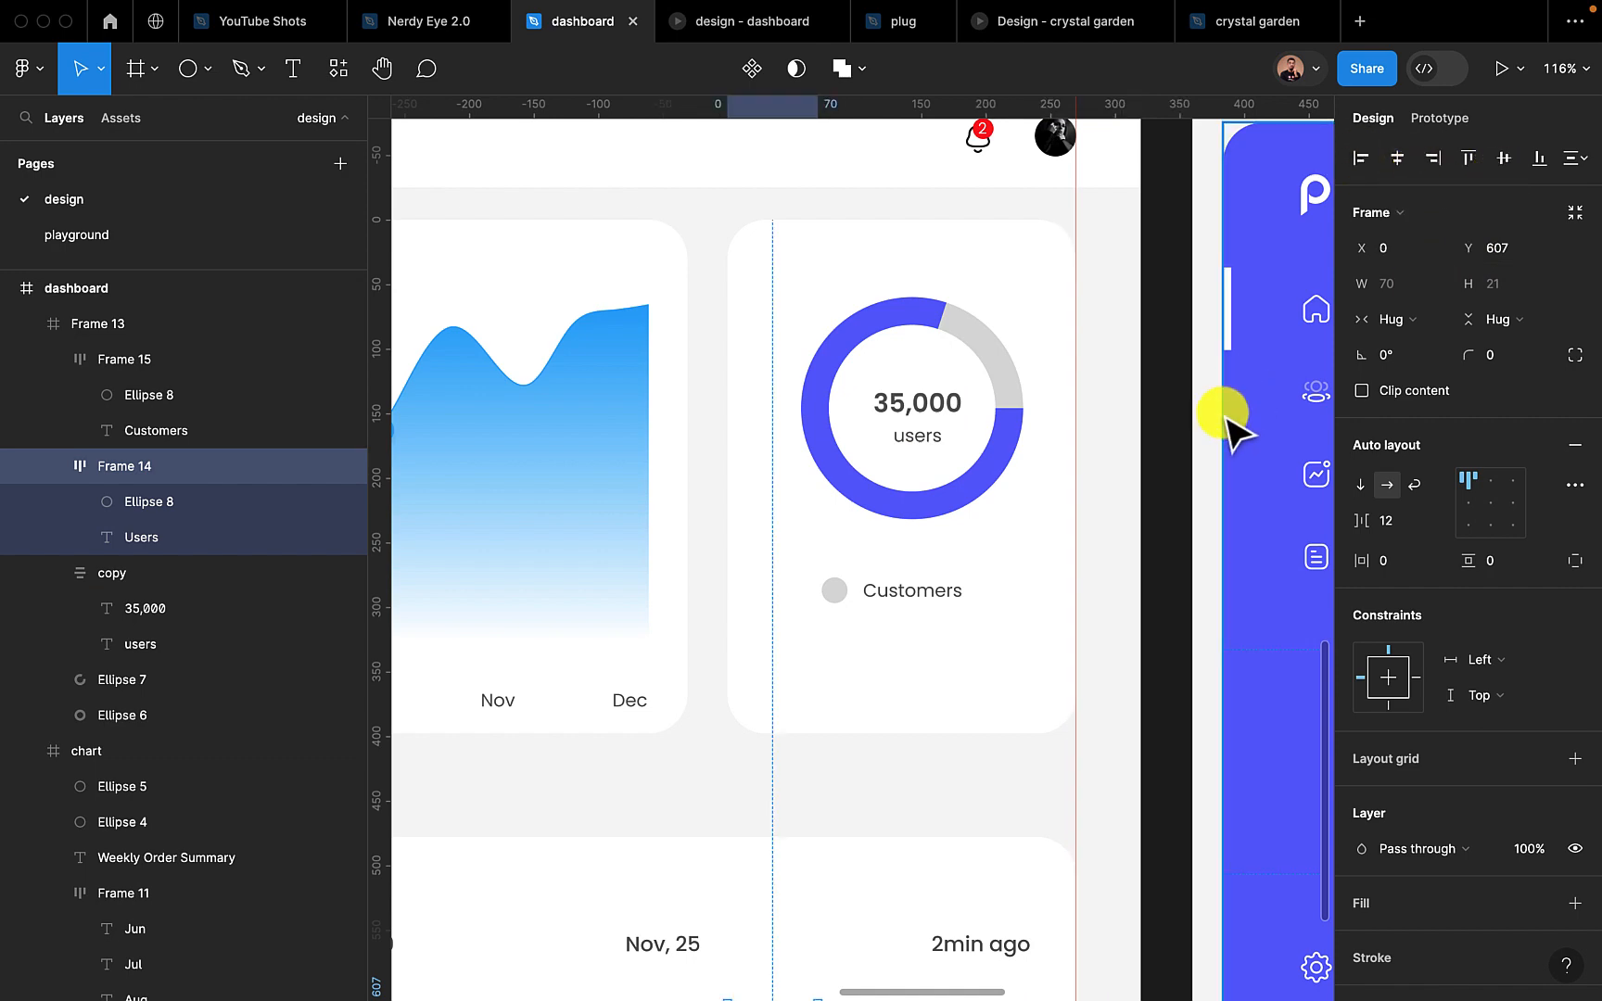
scroll(1229, 417, down, 6)
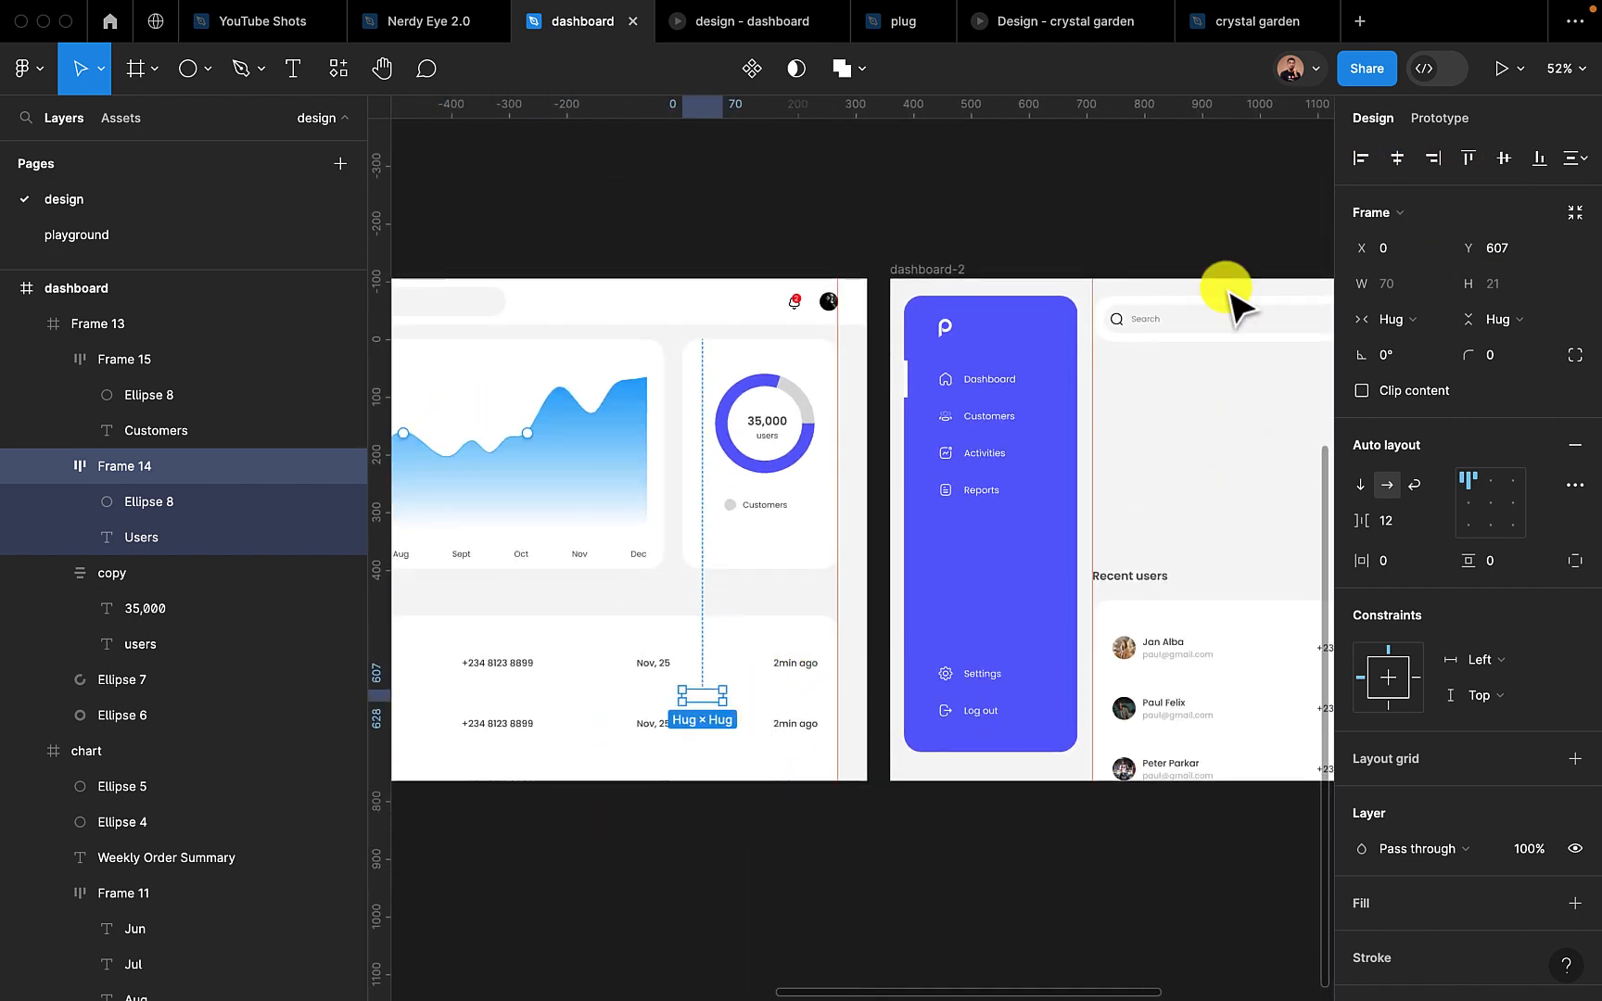
click(1468, 158)
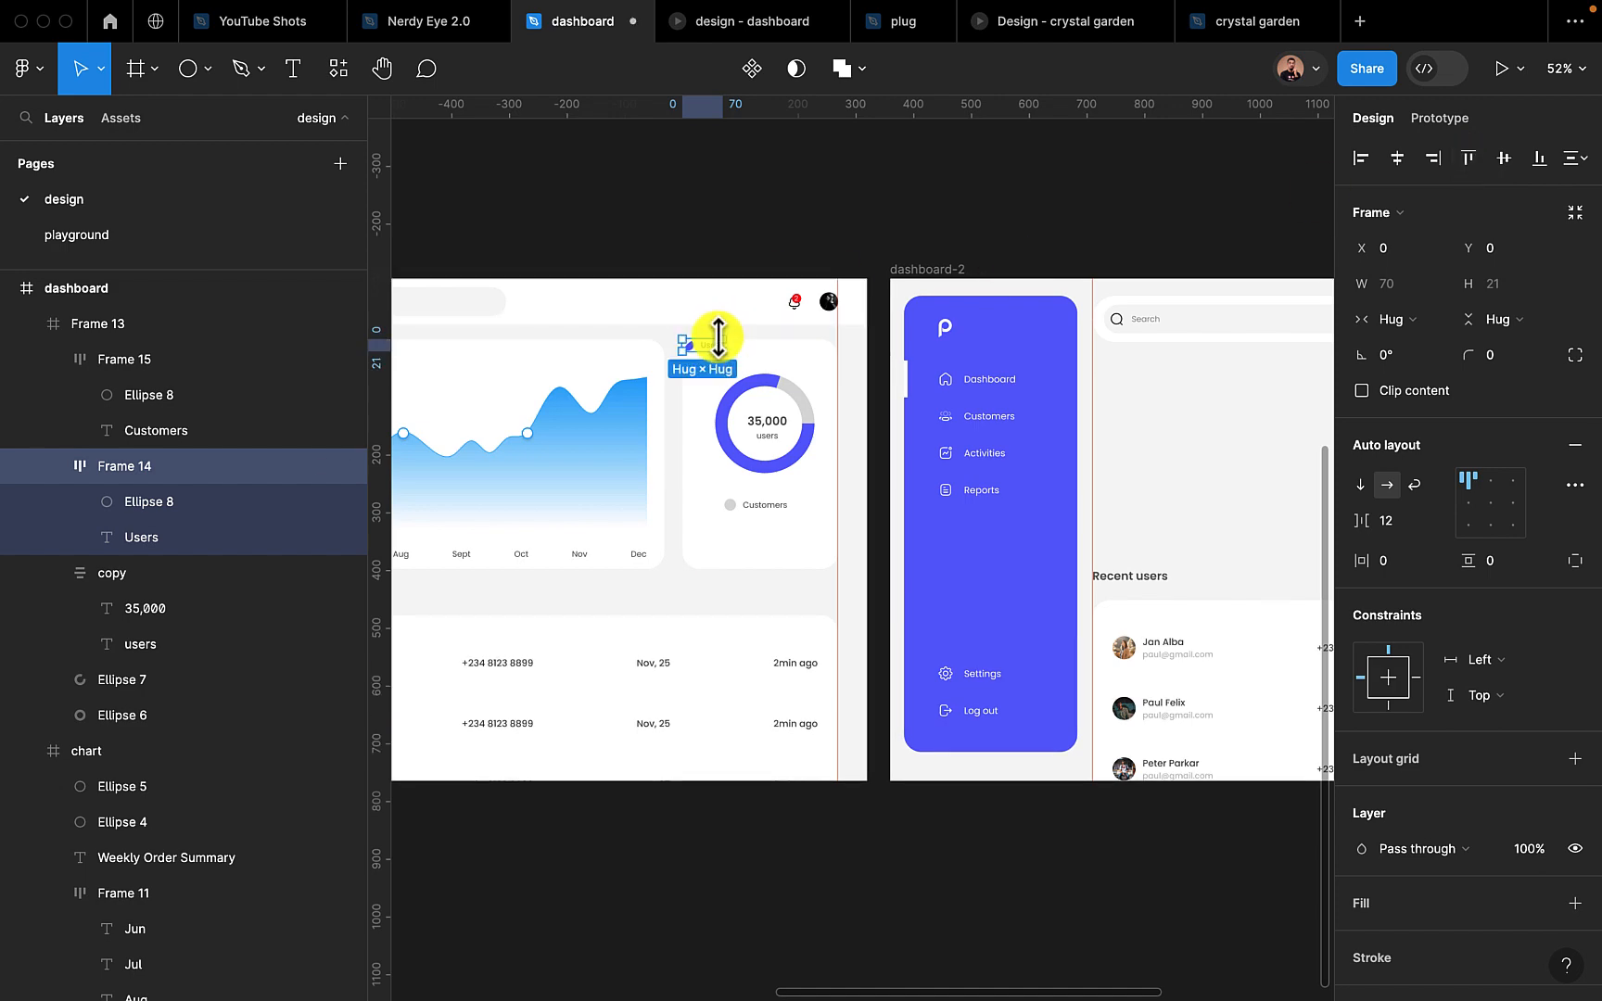
Arrange the "Users" and "Customers" legend items side by side beneath the ring at Y 324, spaced 15 apart
drag(715, 347, 791, 588)
scroll(758, 524, up, 8)
drag(820, 492, 1059, 601)
mouse_move(913, 599)
mouse_down()
mouse_move(887, 583)
mouse_move(901, 597)
mouse_up()
Combine both legend items in a vertical auto layout with 15 spacing and place it beneath the ring at about X 58, Y 283
shift+click(809, 586)
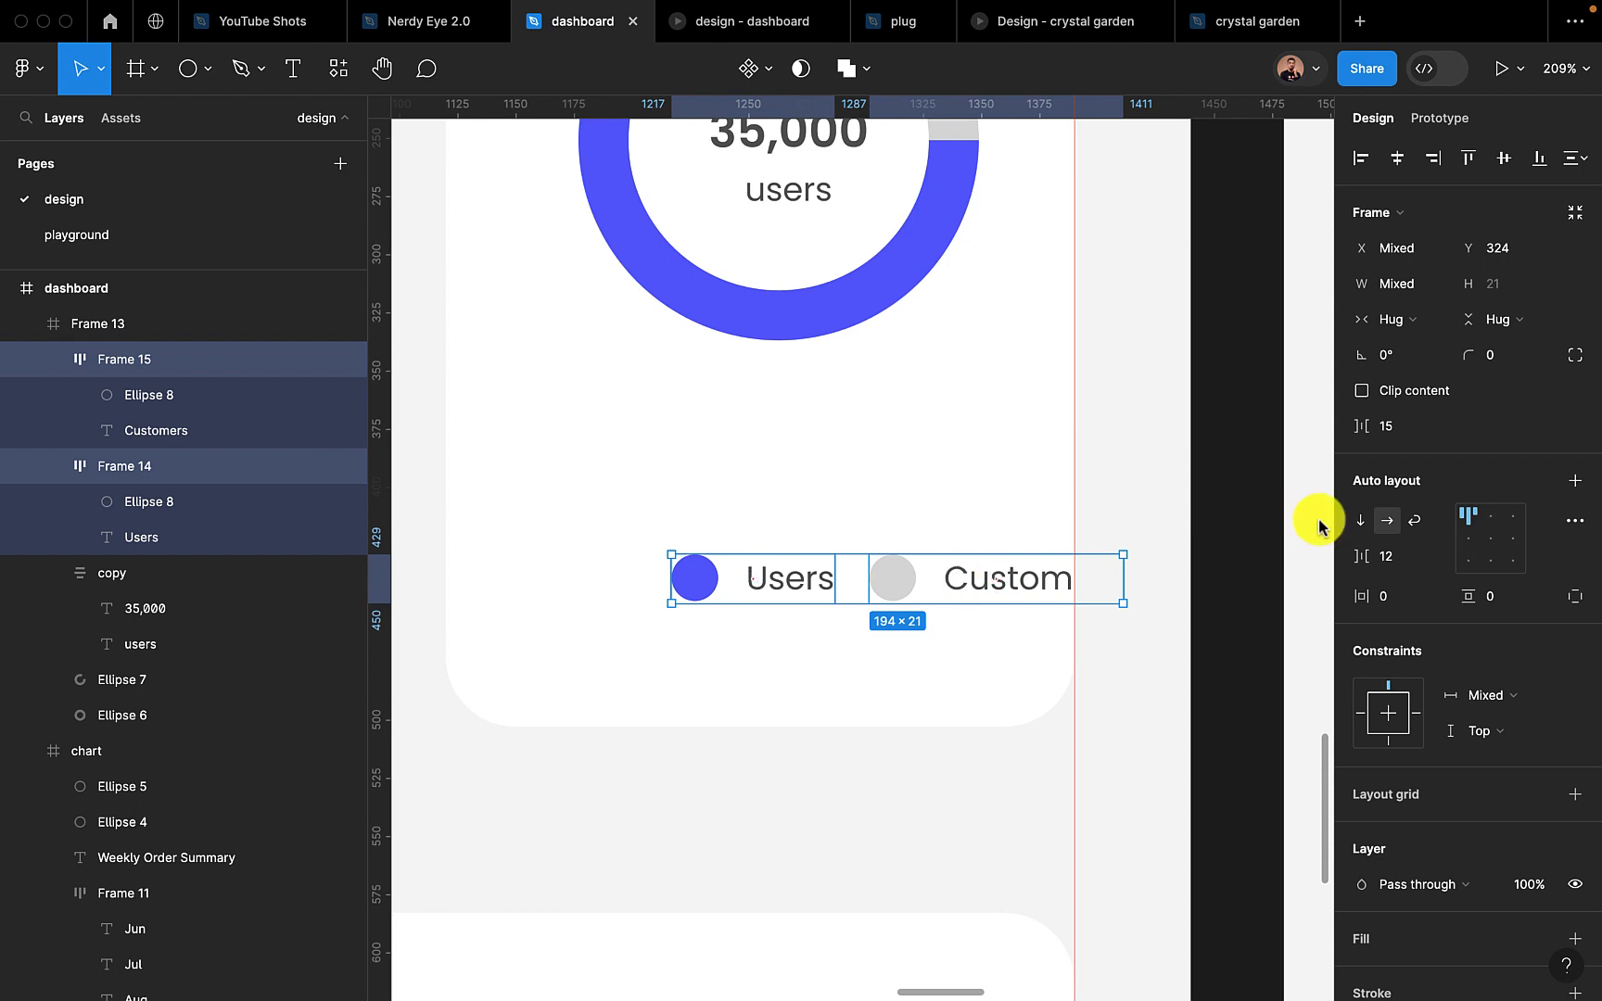
click(1574, 480)
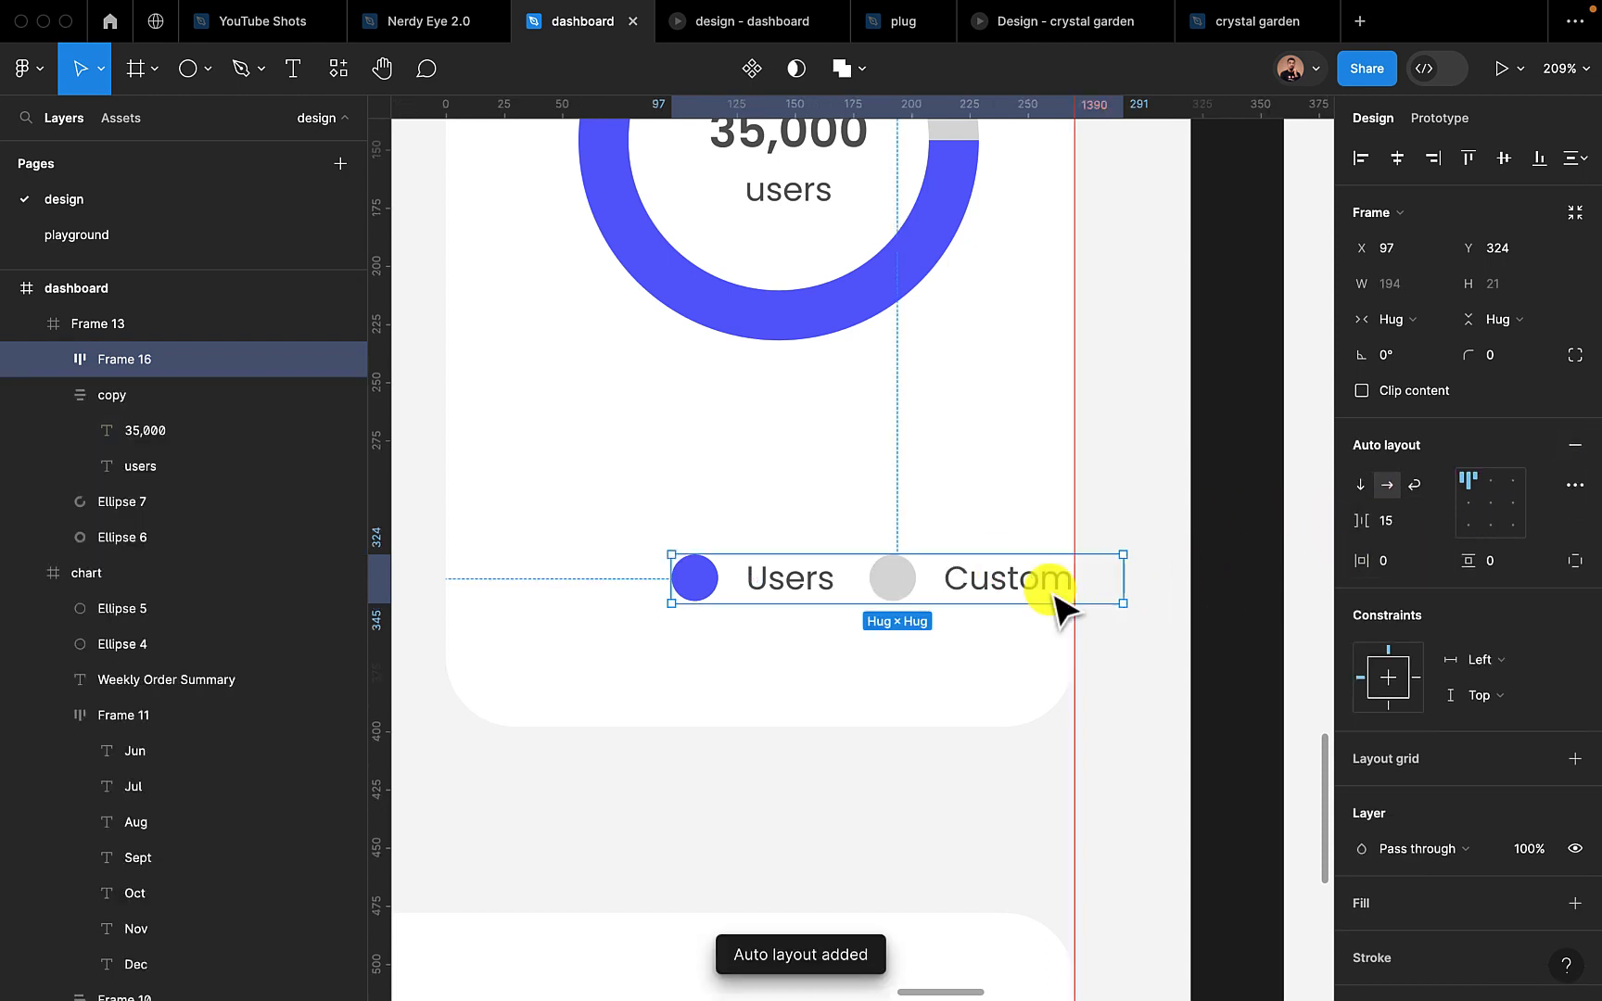
drag(949, 586, 839, 482)
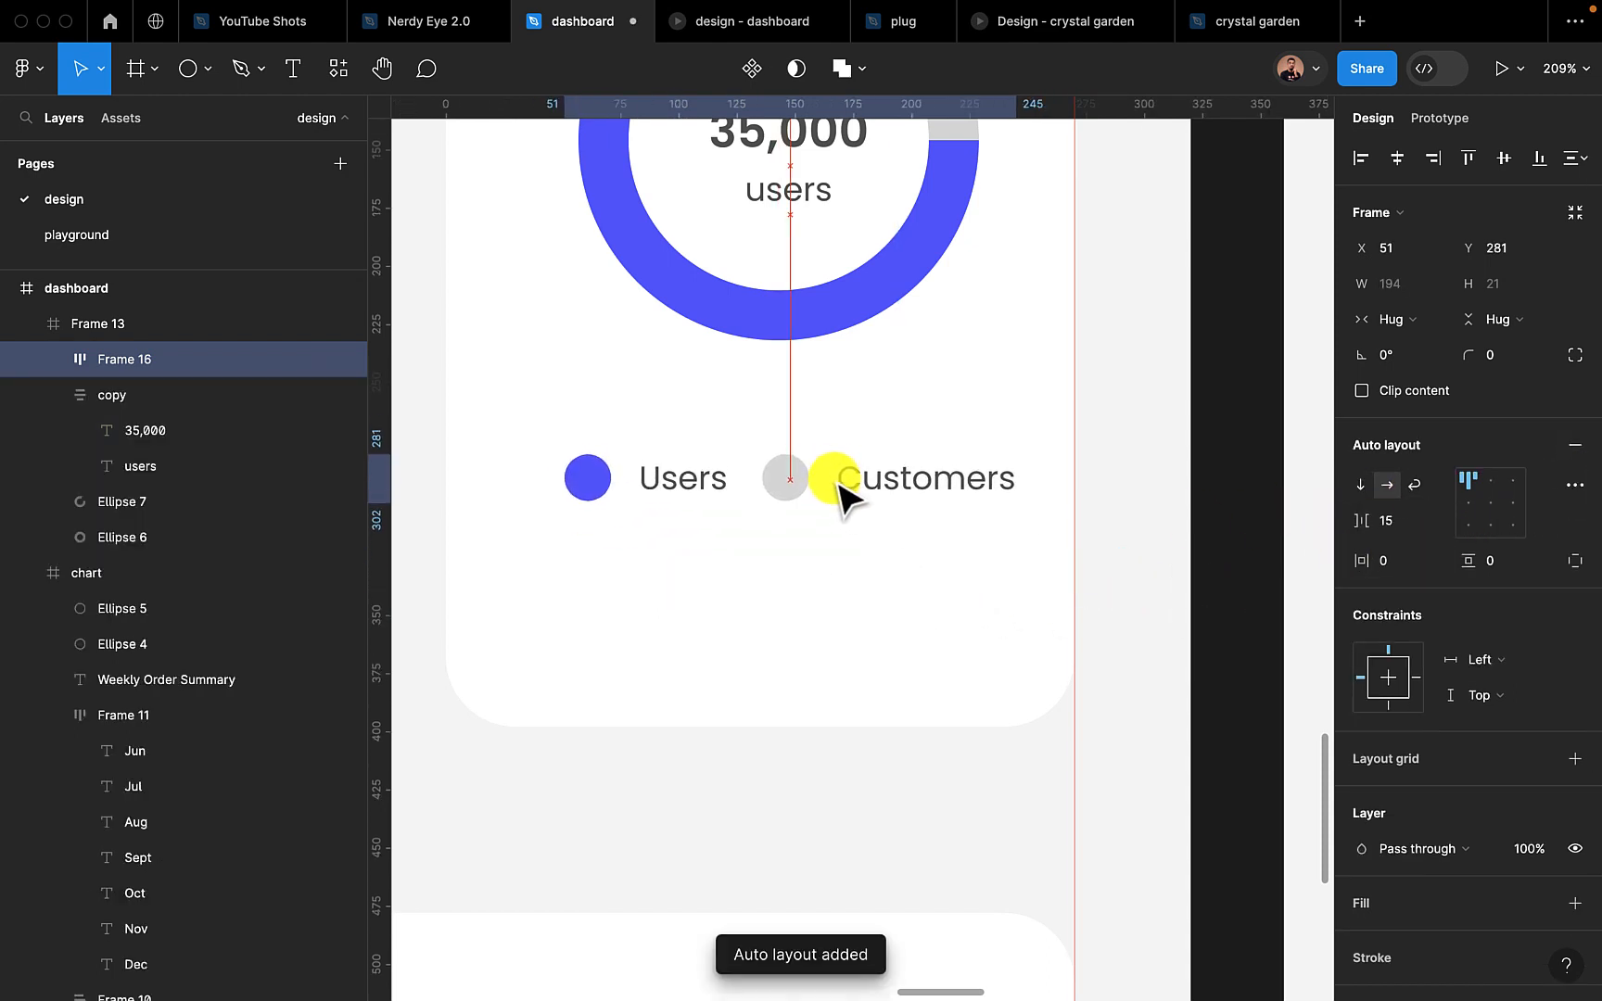
scroll(839, 482, down, 5)
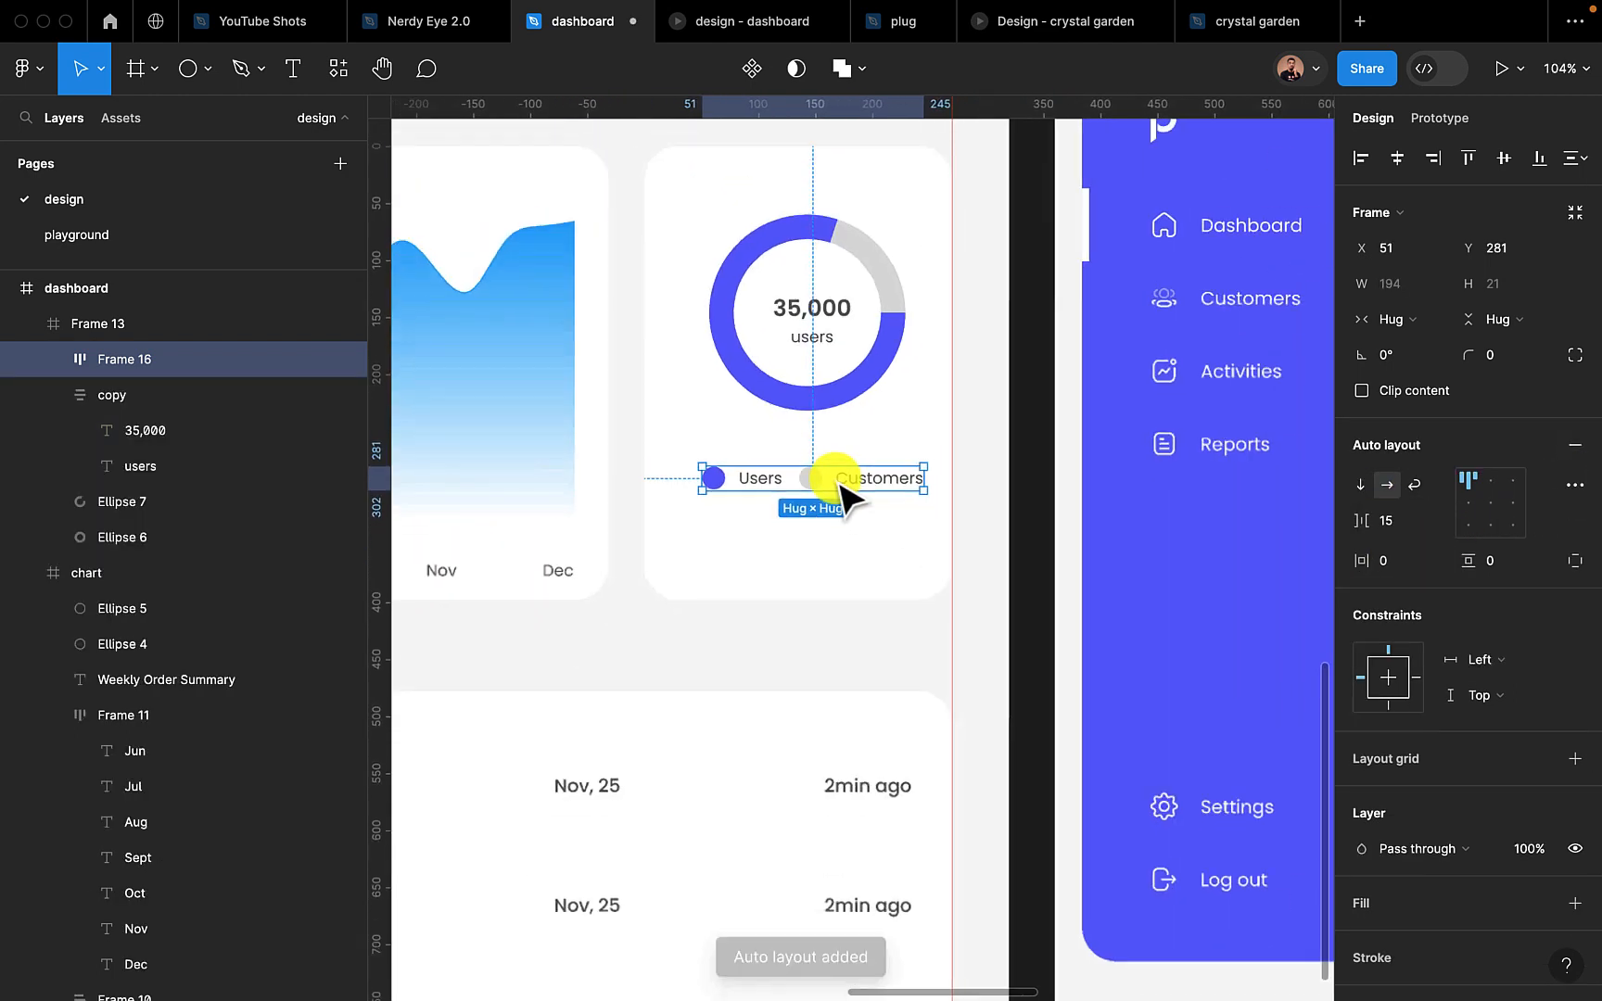
click(1360, 485)
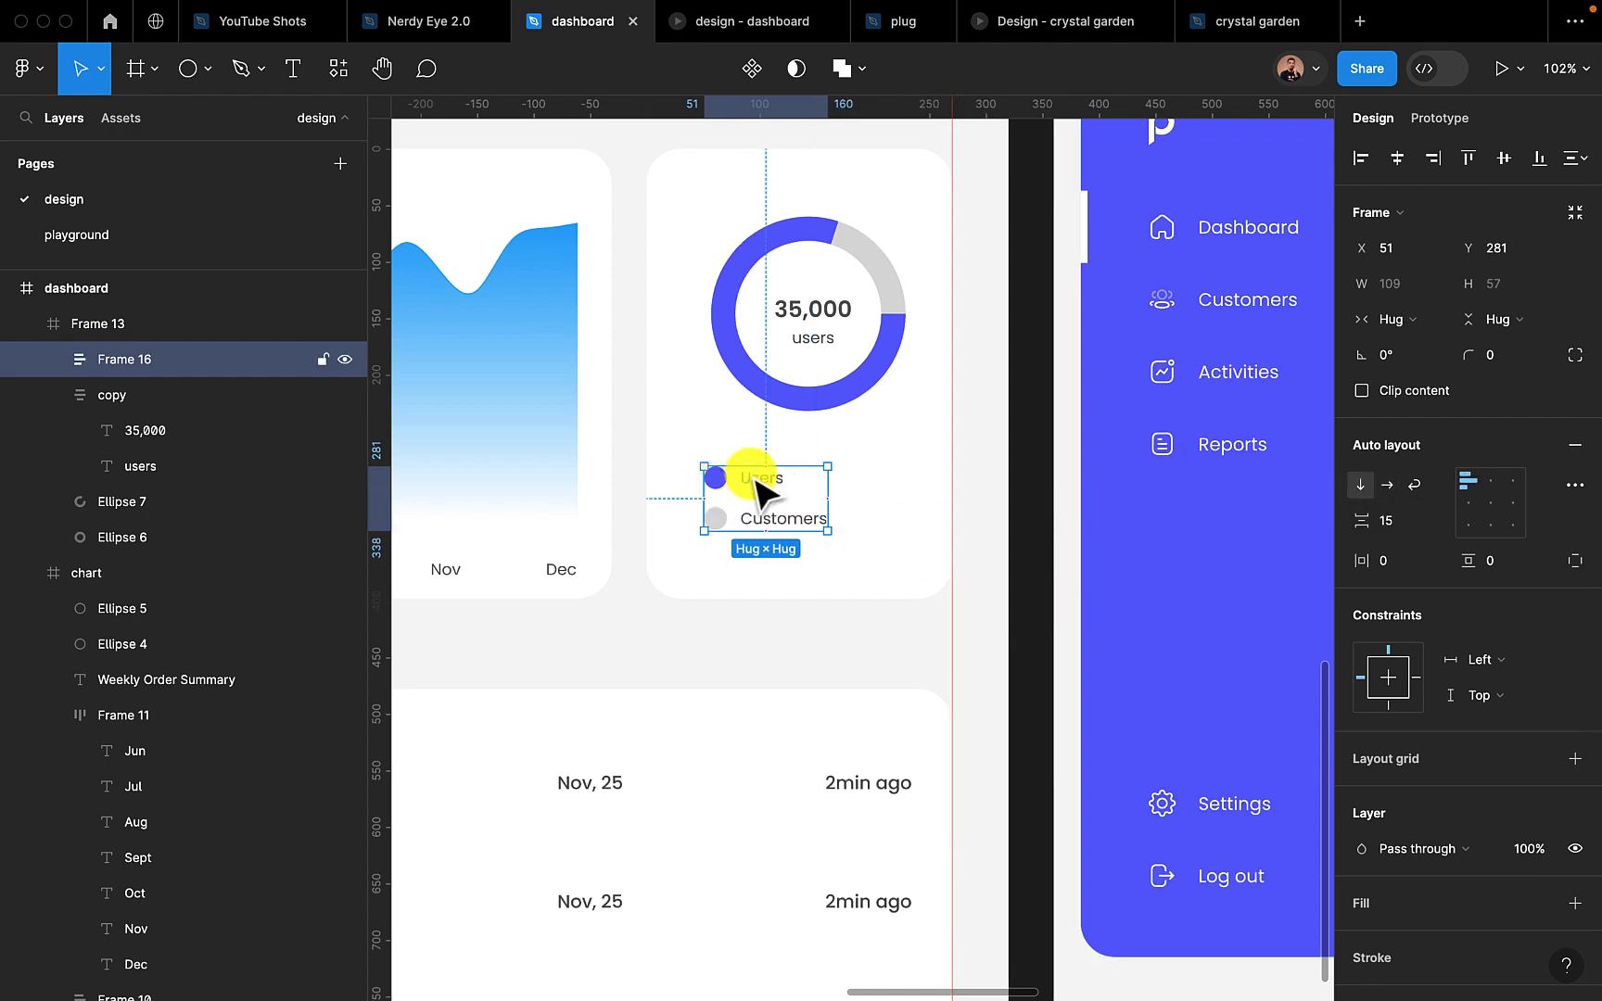
mouse_move(763, 477)
mouse_down()
mouse_move(791, 480)
mouse_move(764, 478)
mouse_up()
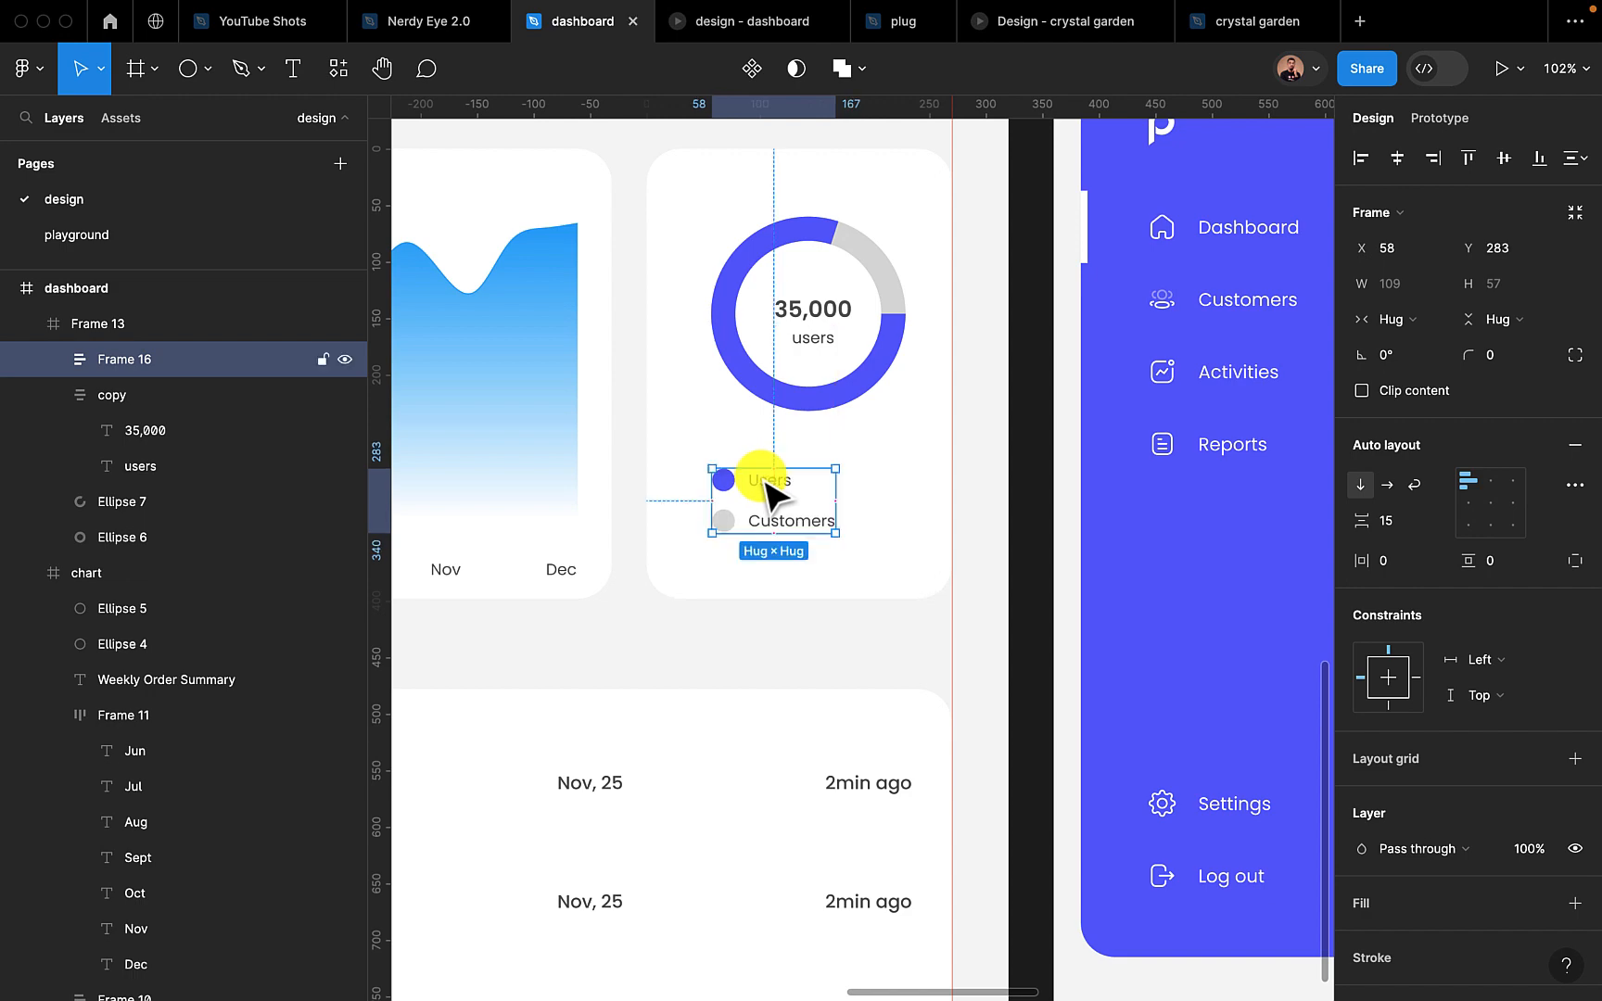
Review the ring chart card beside the line chart and switch to the "design - dashboard" prototype
click(783, 329)
click(800, 398)
scroll(801, 400, down, 5)
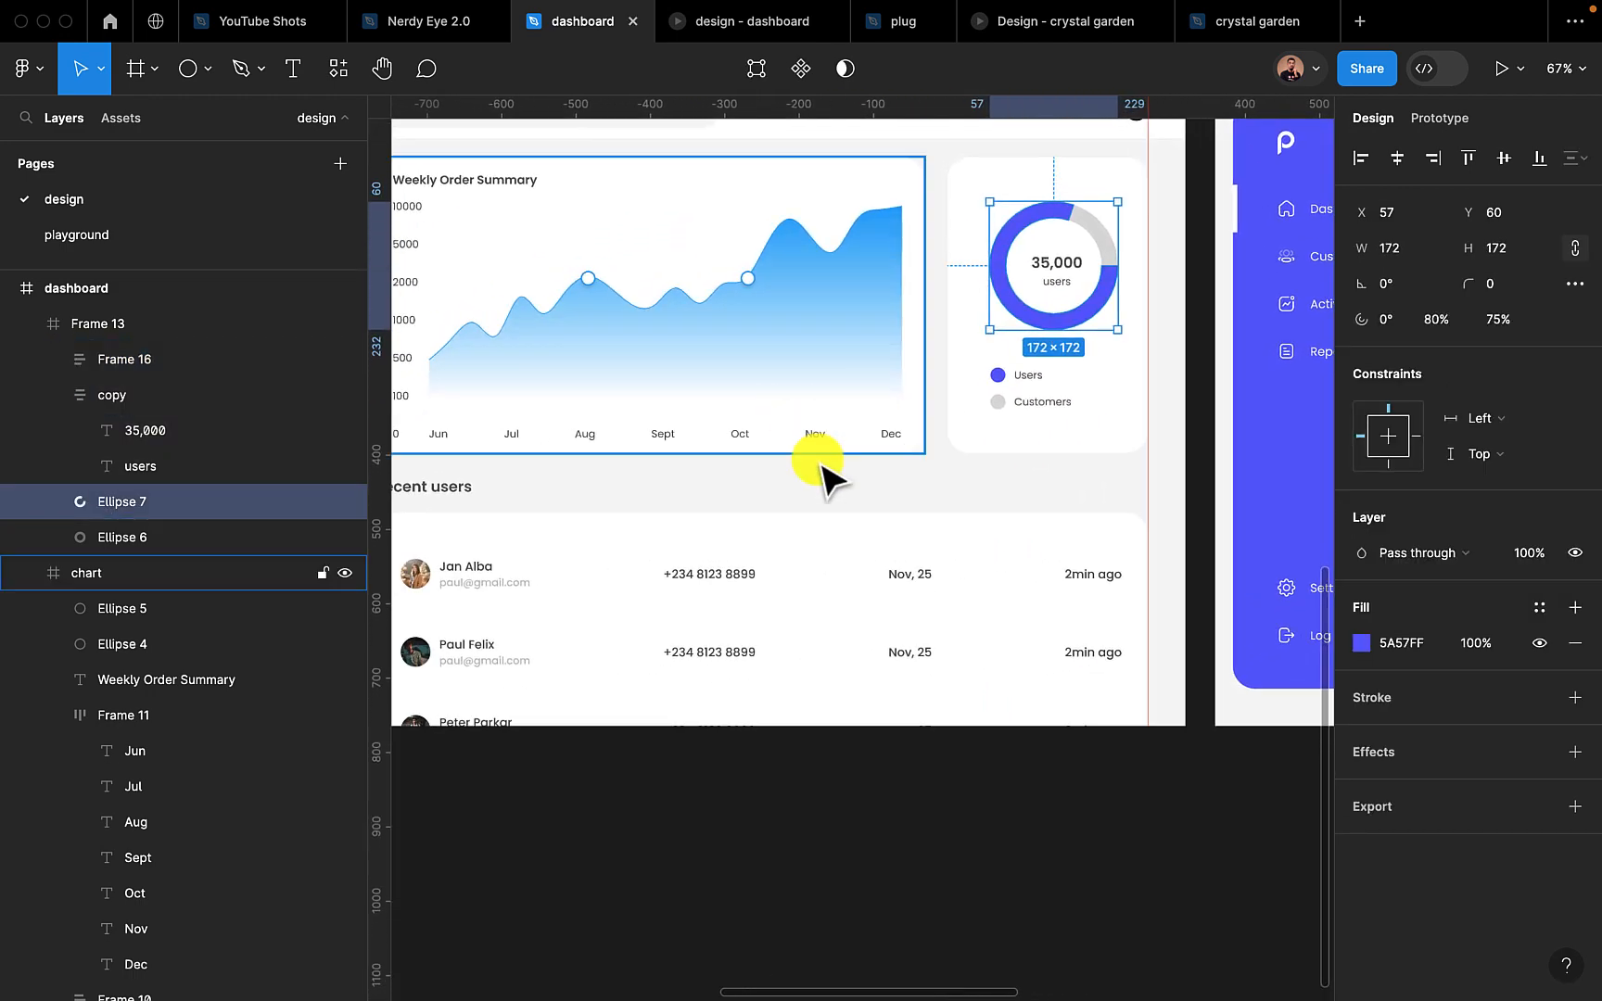
click(809, 22)
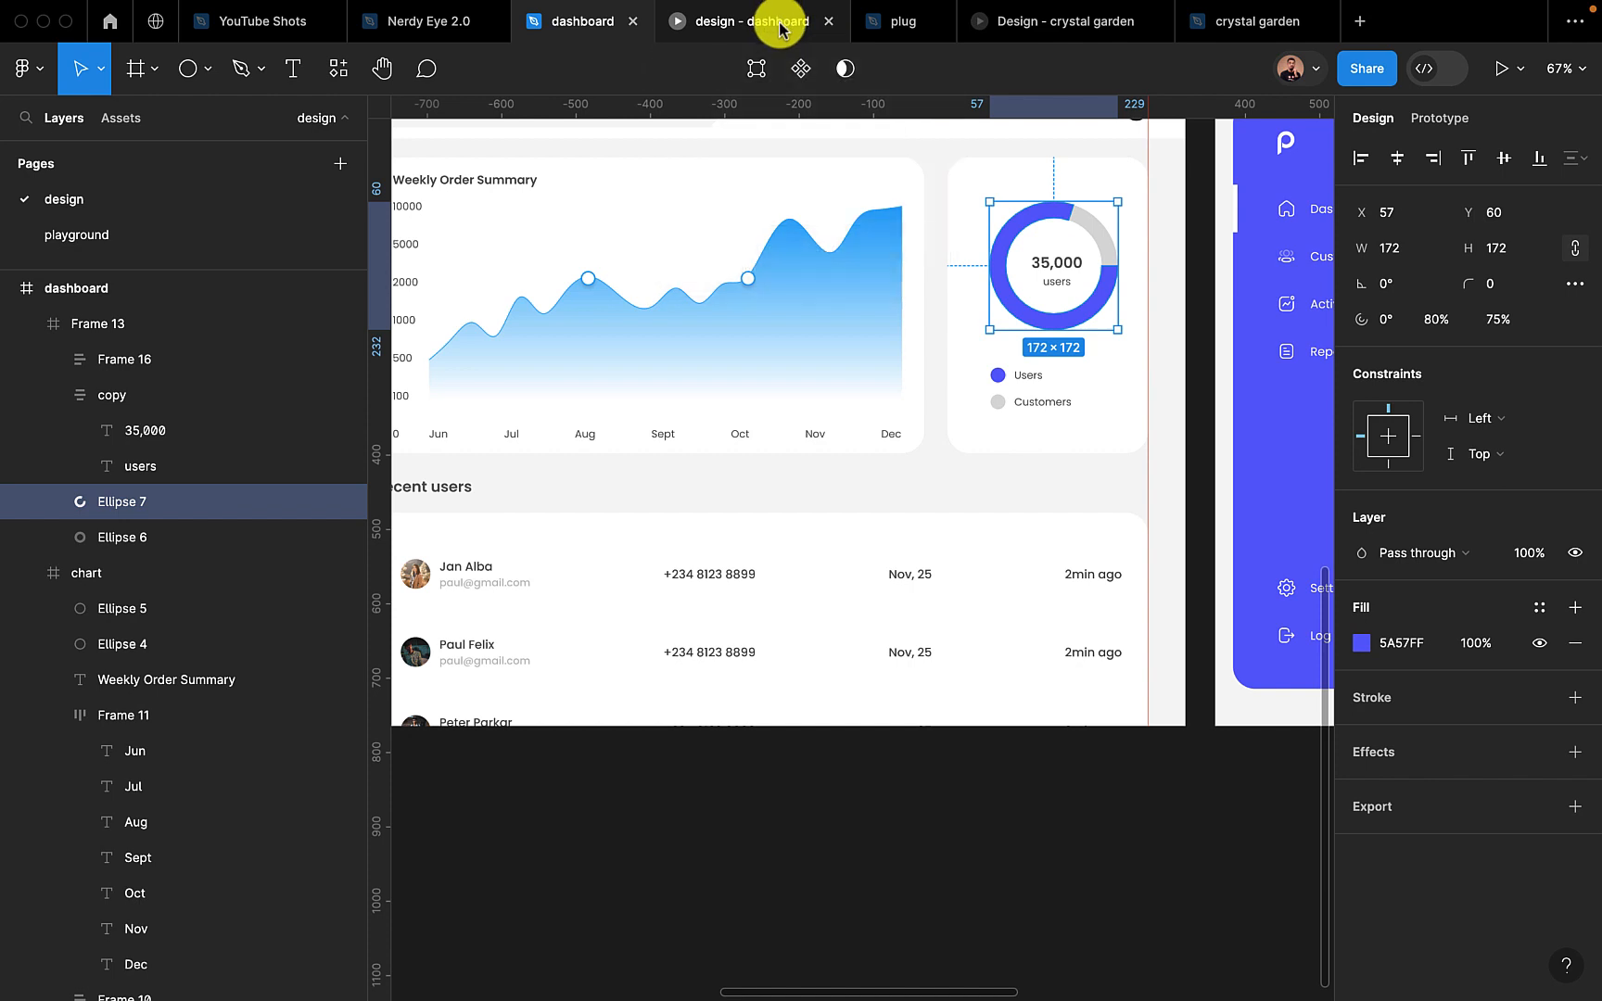